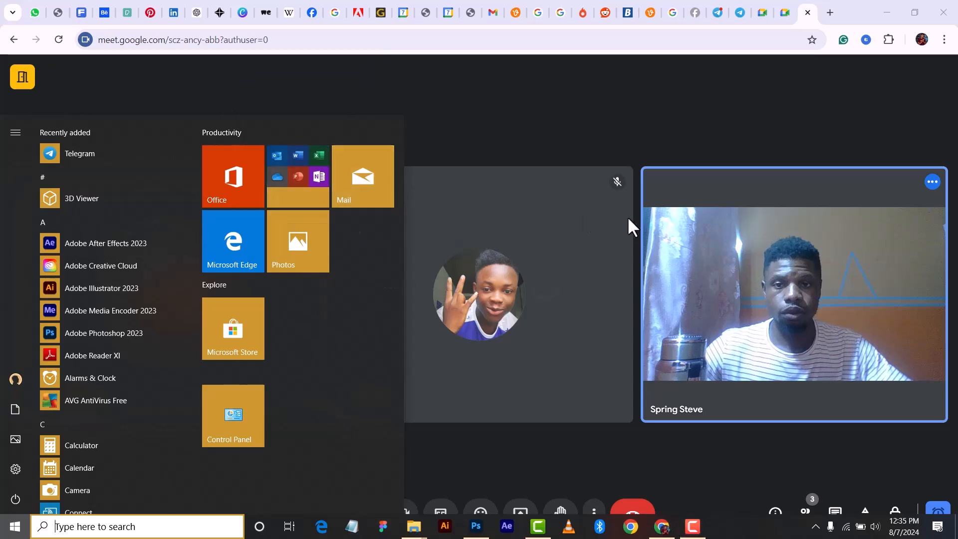
Switch from the Google Meet call to the Photoshop home screen and show its most recent files.
left_click(626, 152)
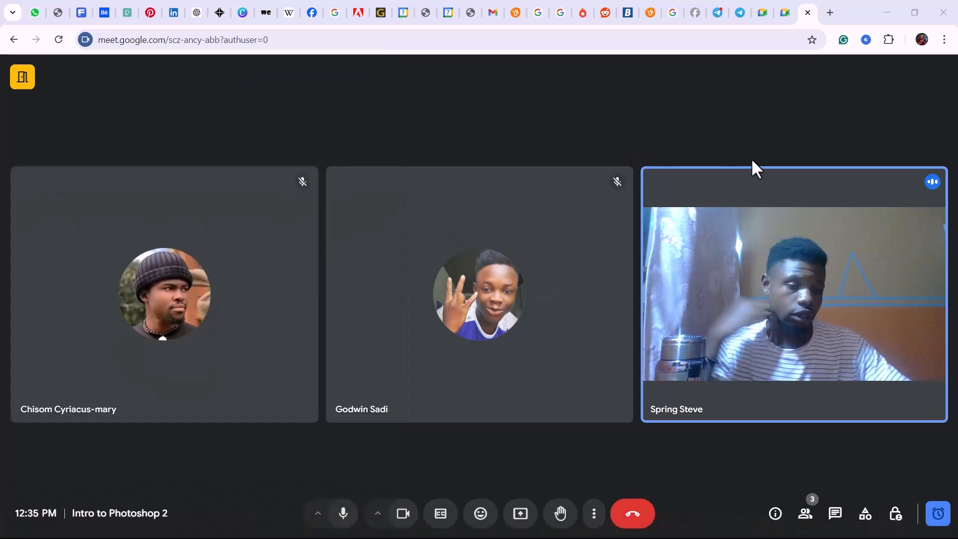
mouse_move(727, 194)
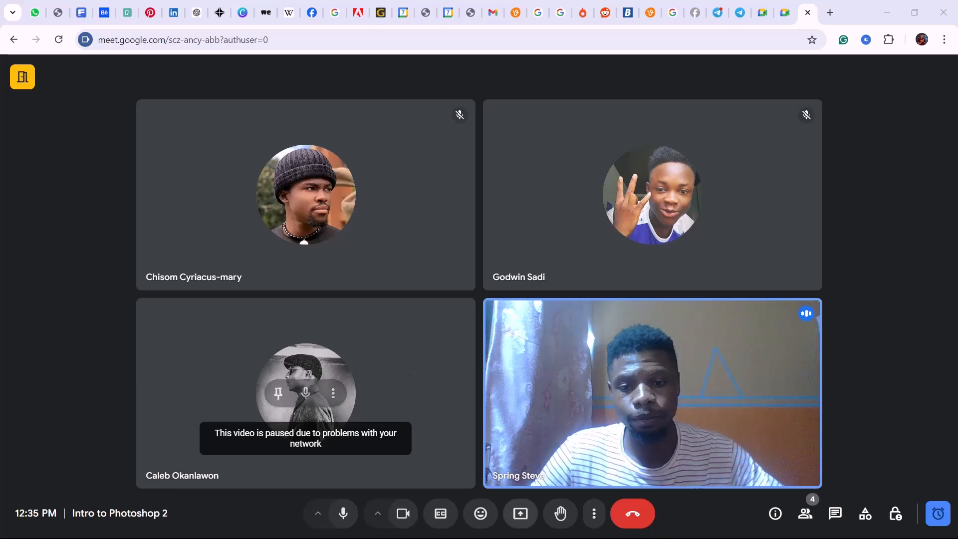
left_click(602, 529)
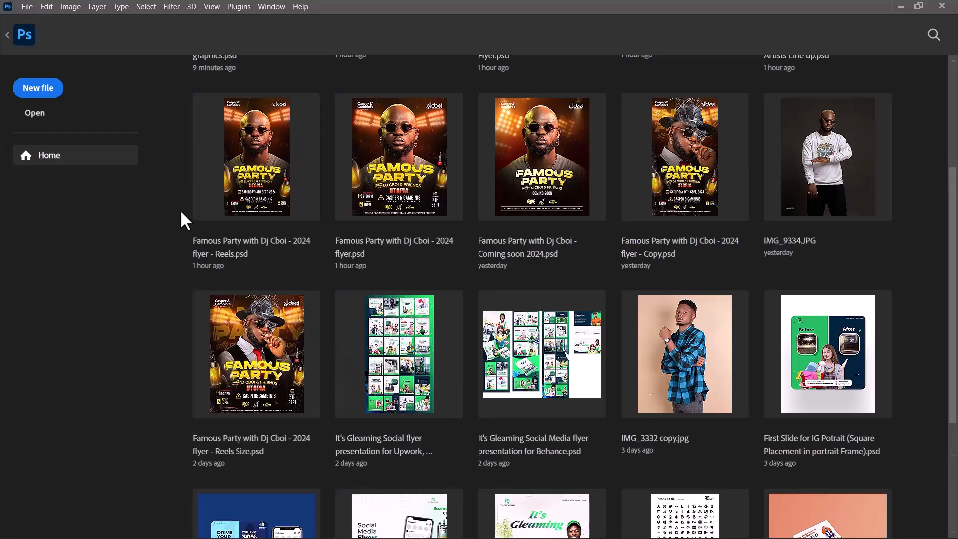
scroll(180, 209, "up", 5)
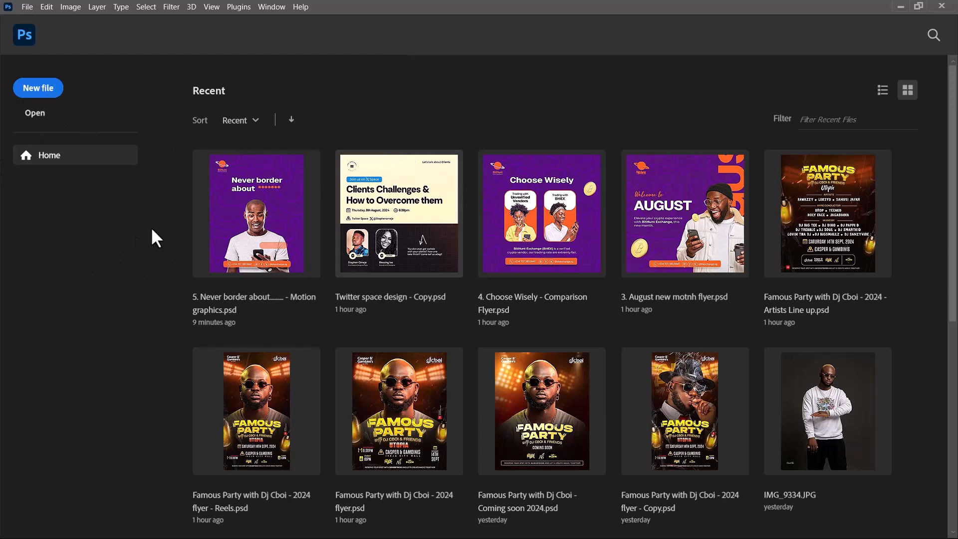
Create a new document named Poster 1 at 1080 x 1350 pixels, 300 pixels/inch, RGB colour, with a white background.
left_click(35, 89)
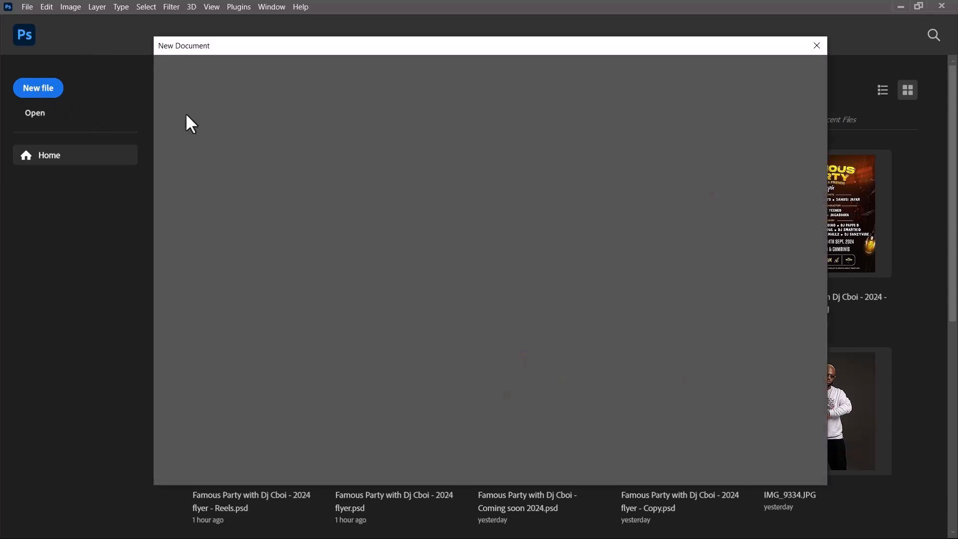
left_click_drag(445, 45, 448, 42)
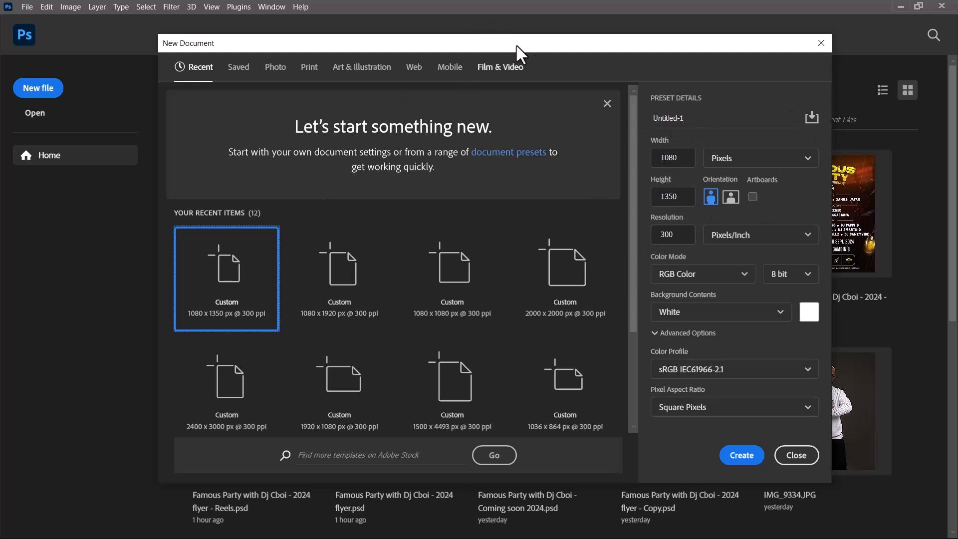
mouse_move(516, 45)
left_mouse_down()
mouse_move(490, 43)
mouse_move(525, 40)
mouse_move(500, 52)
left_mouse_up()
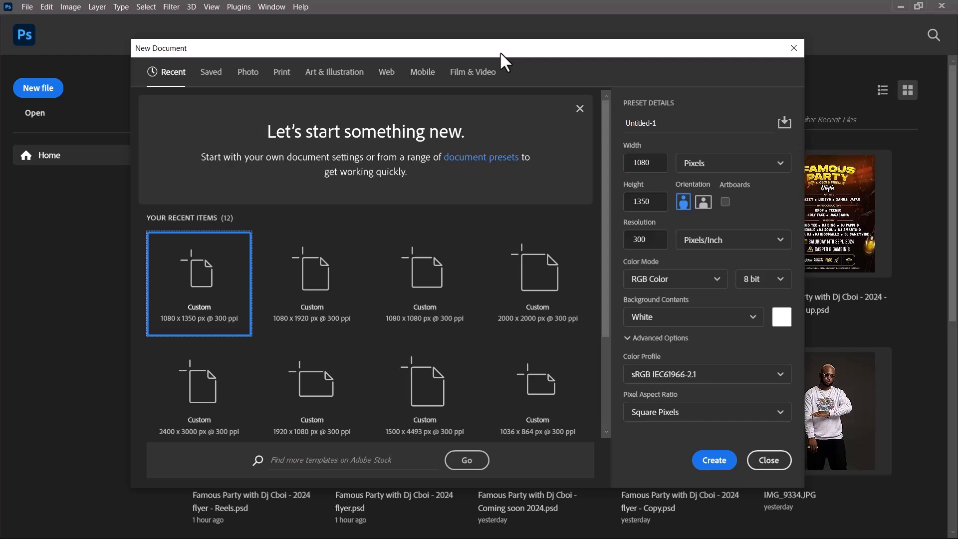
left_click_drag(539, 52, 555, 47)
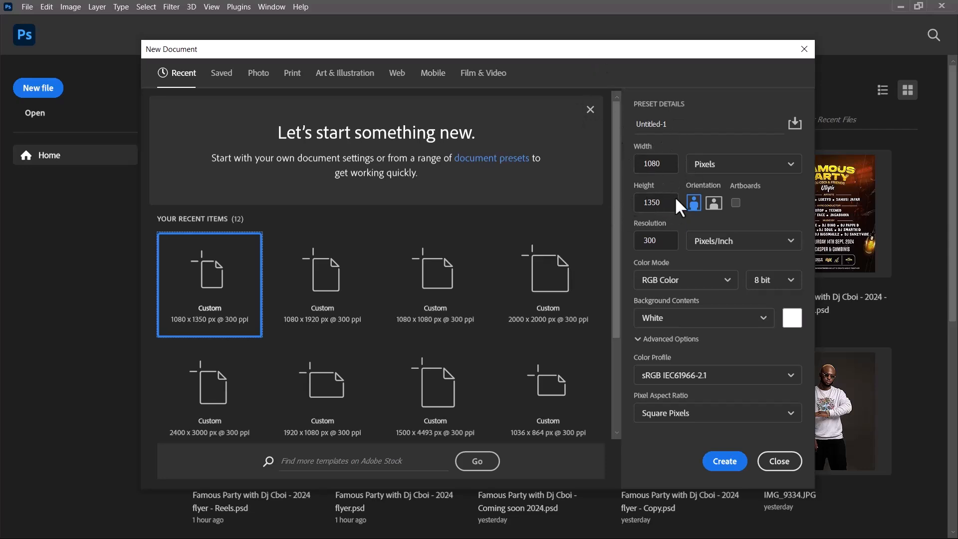
left_click_drag(529, 50, 527, 45)
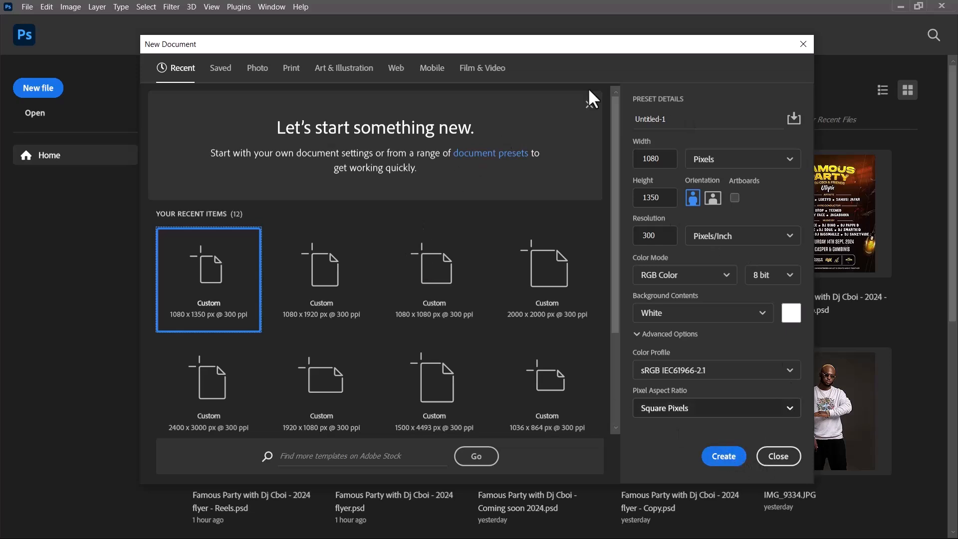
left_click(648, 120)
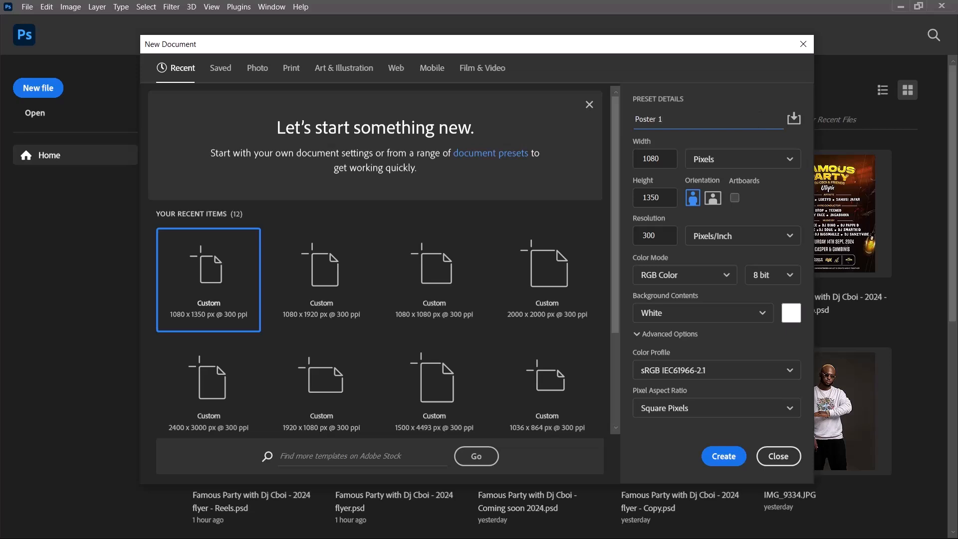
left_click(719, 427)
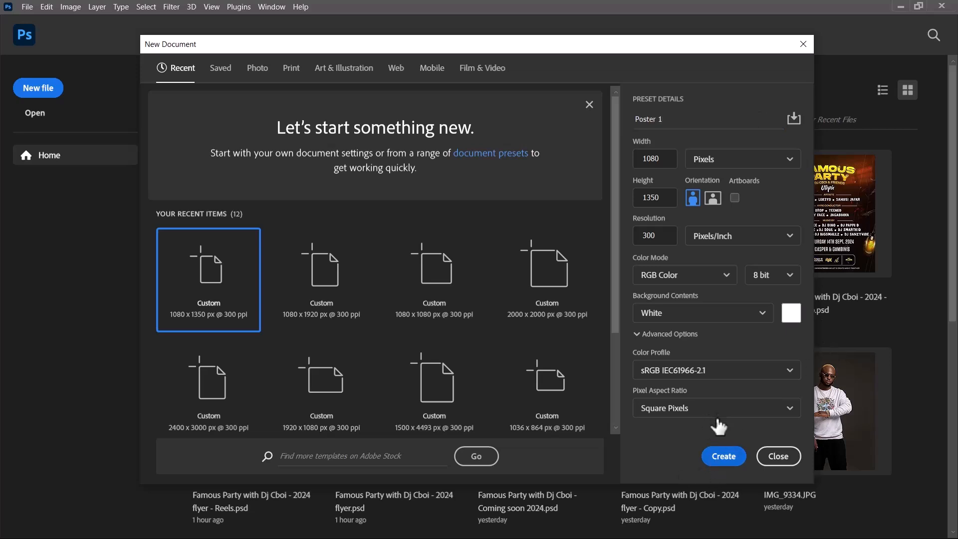
key("Escape")
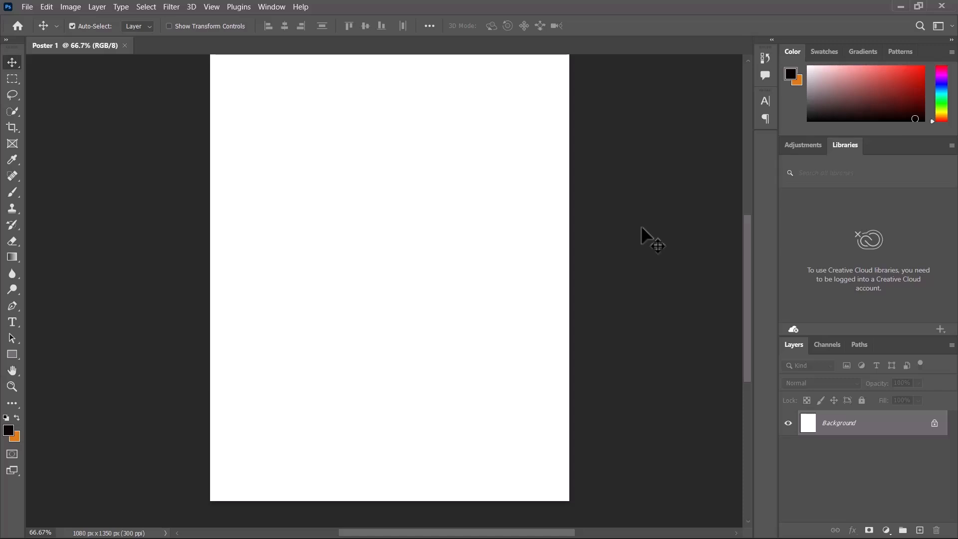
Switch to the File Explorer window showing the Images folder of the Second Class files.
key("super")
key("super")
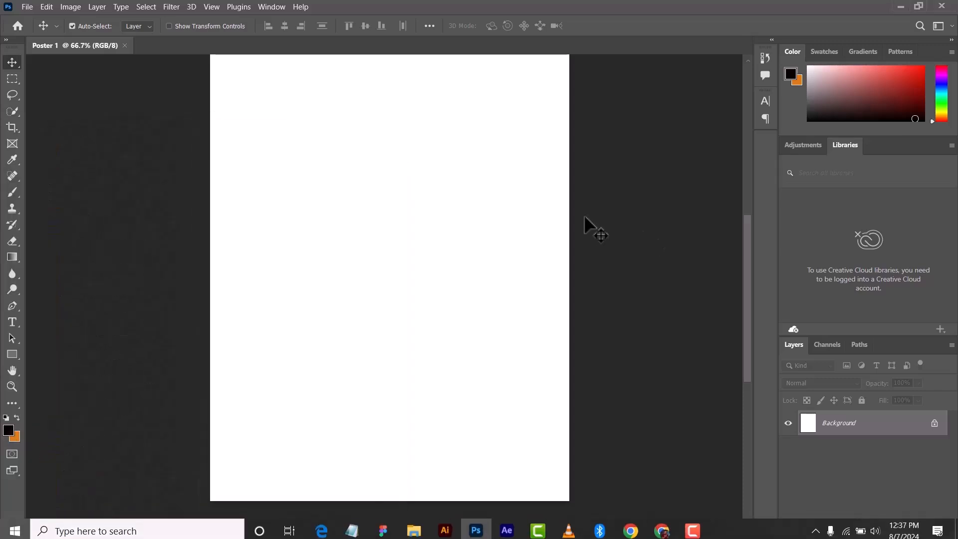
scroll(584, 215, "down", 1)
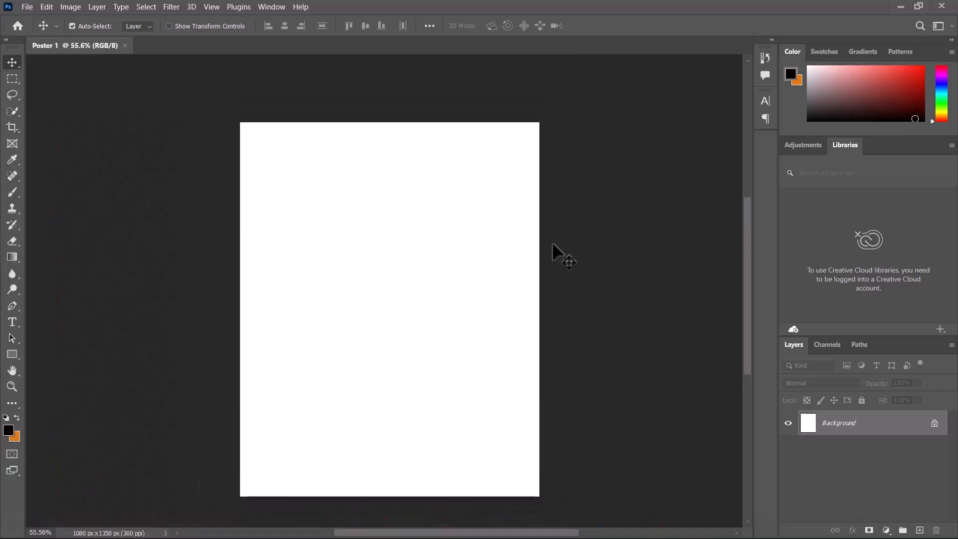
scroll(522, 267, "down", 1)
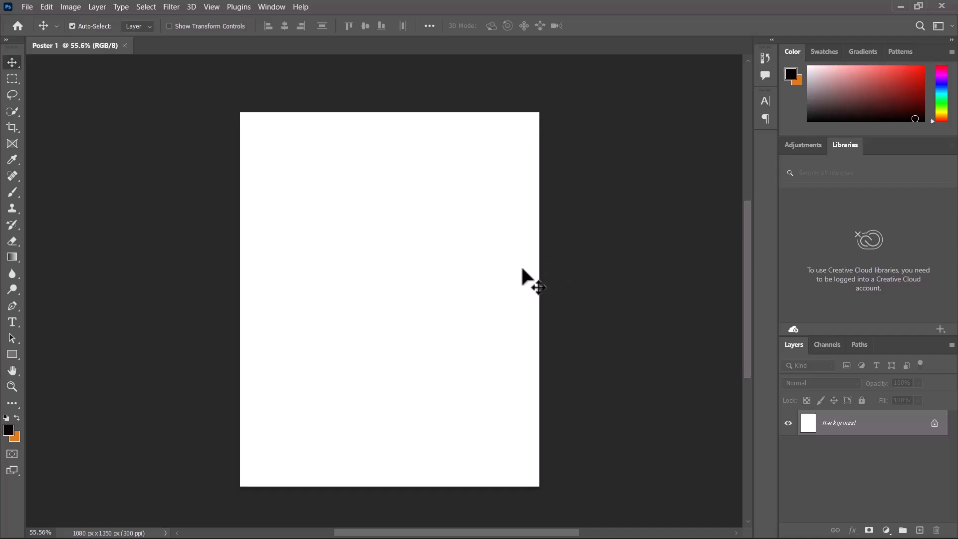
scroll(574, 250, "down", 1)
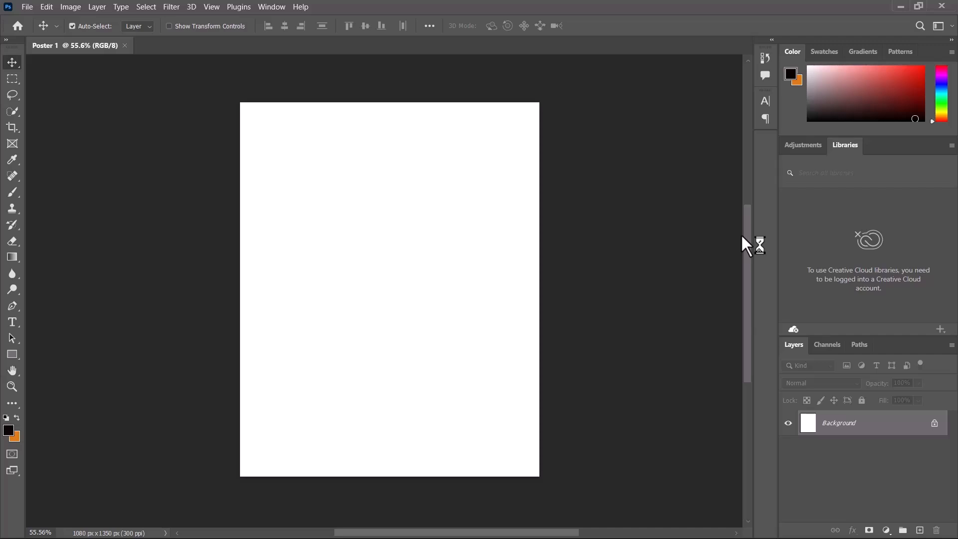
mouse_move(472, 528)
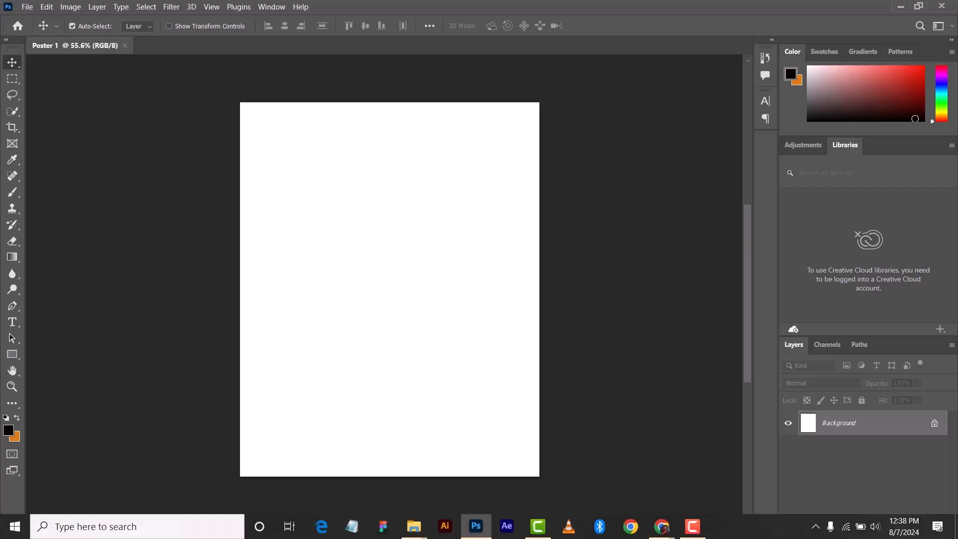
key("super")
mouse_move(426, 528)
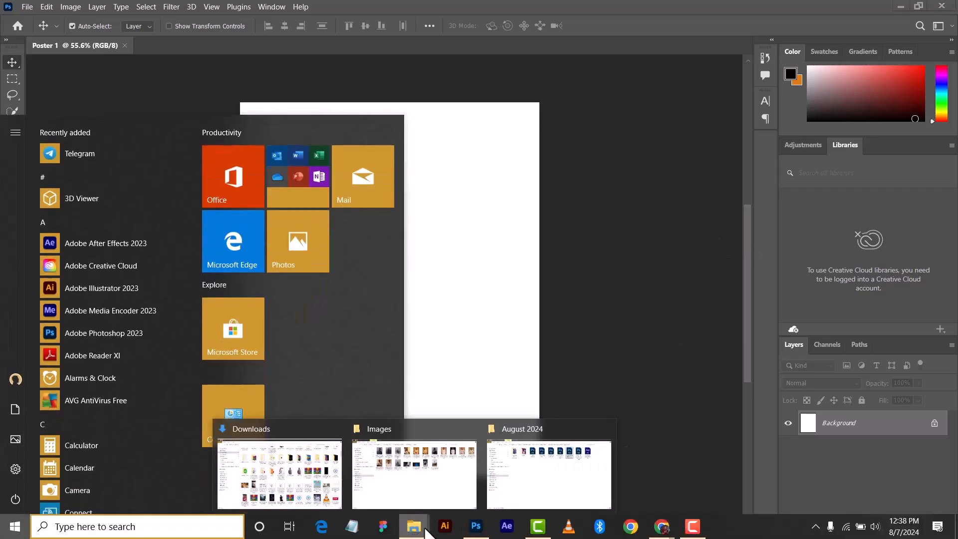
left_click(428, 478)
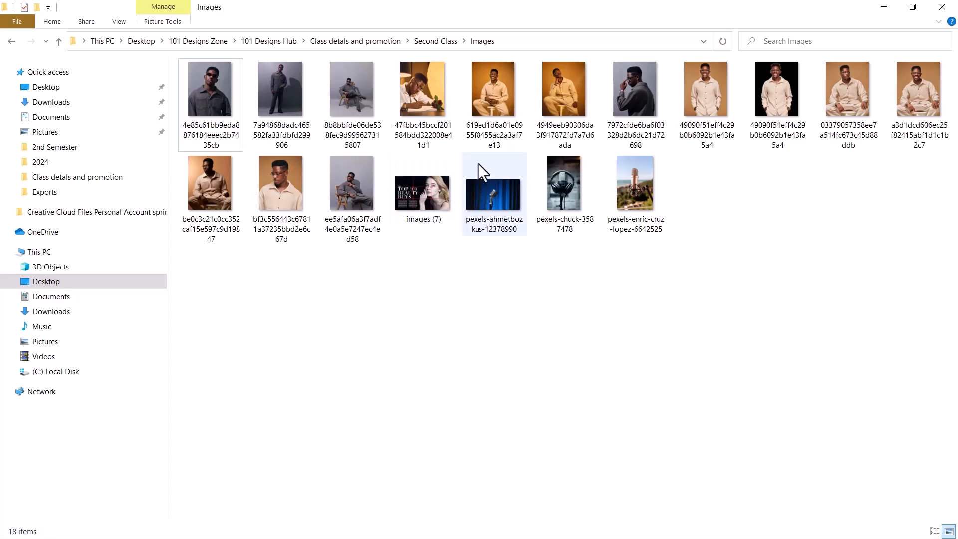
Look through the portrait photos in the Images folder to choose one for the poster.
left_click(220, 99)
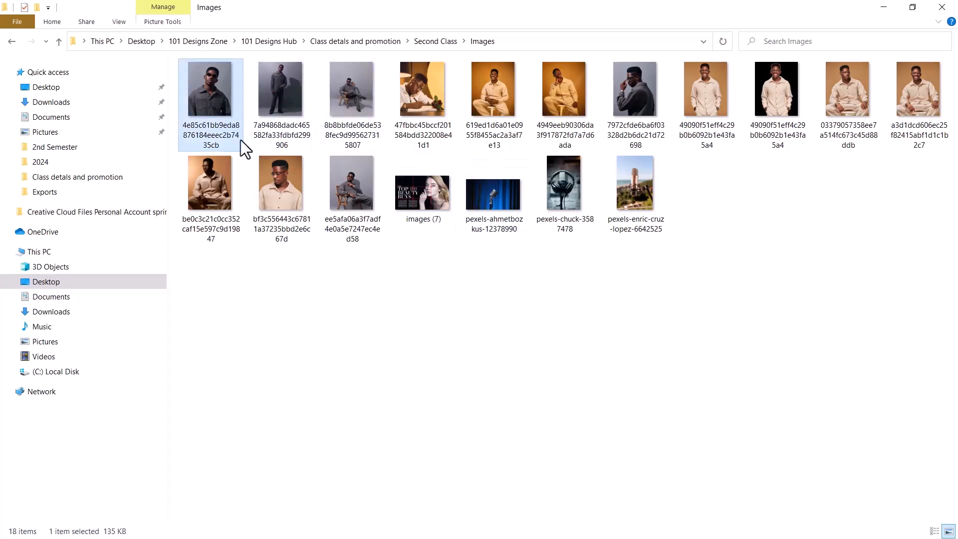
left_click(708, 97)
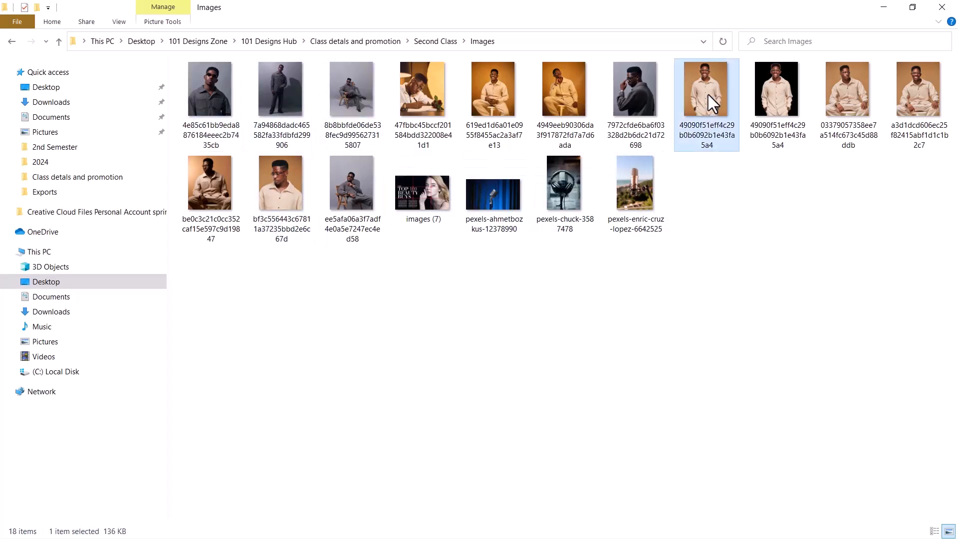
left_click(784, 85)
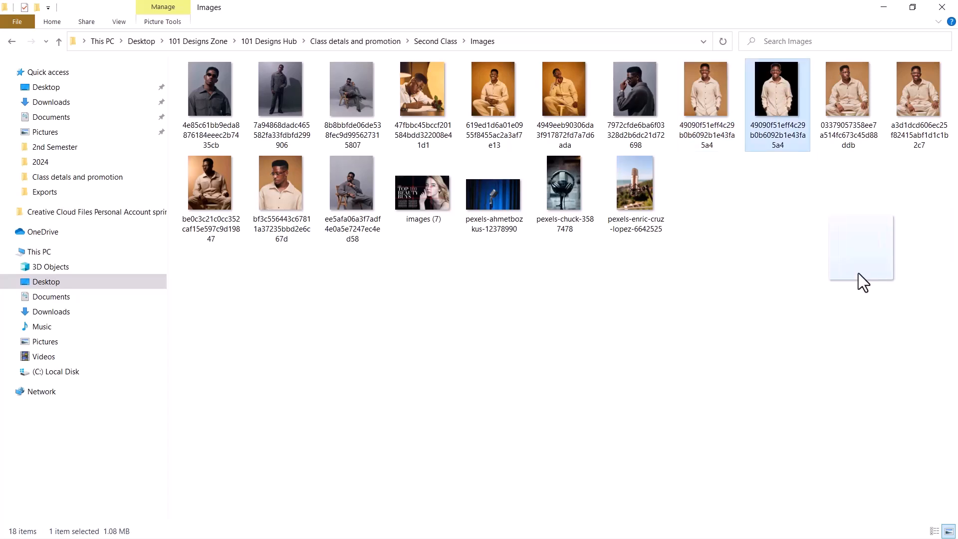
left_click_drag(859, 273, 783, 61)
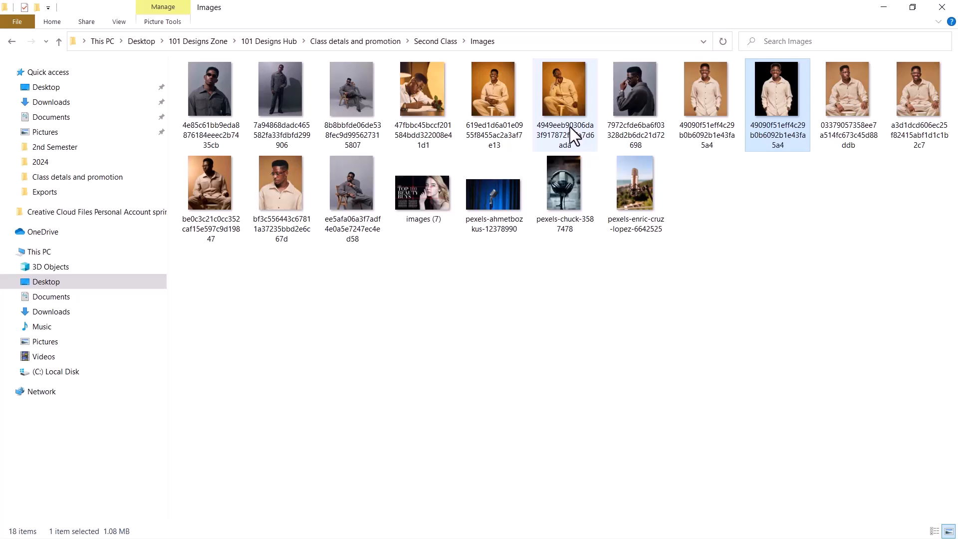
mouse_move(570, 127)
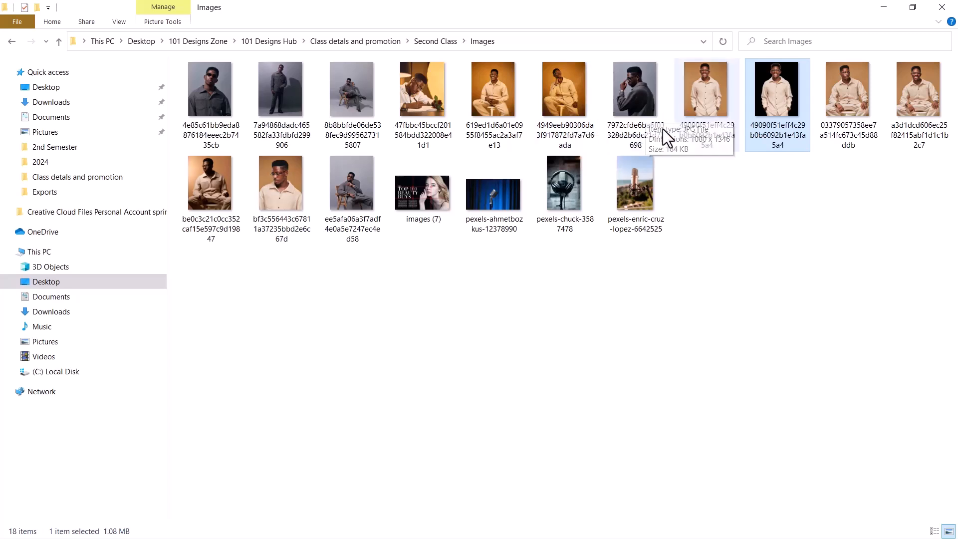
left_click(636, 88)
left_click(492, 92)
left_click(424, 93)
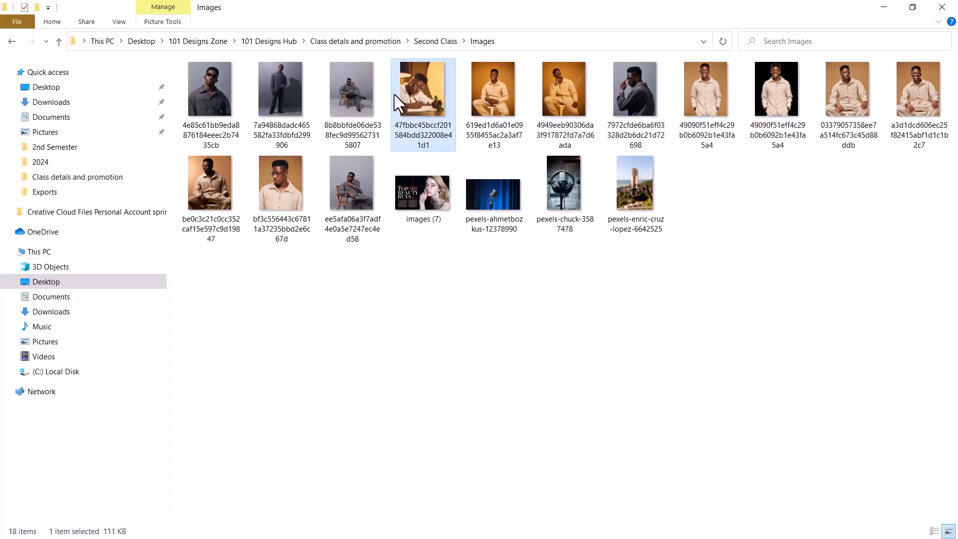
left_click(344, 94)
left_click(271, 207)
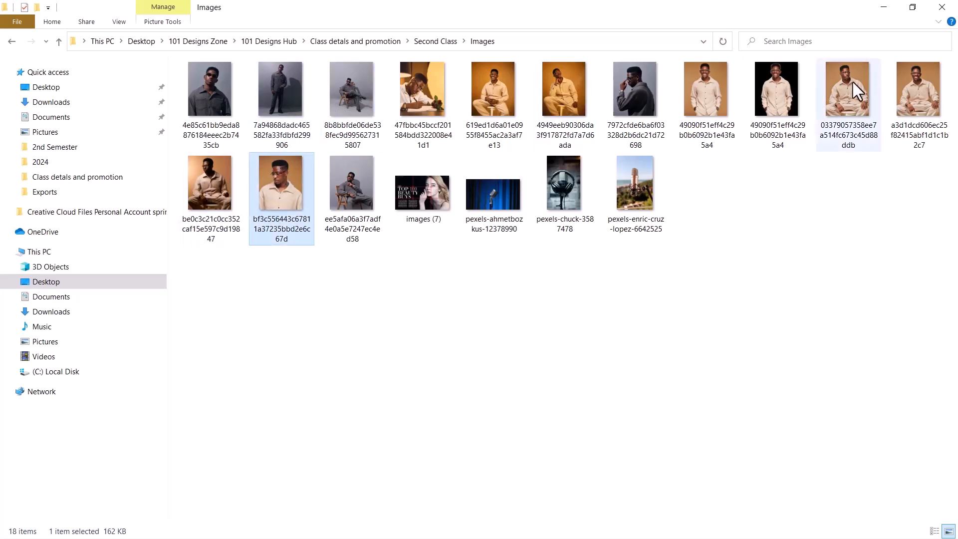
left_click(920, 85)
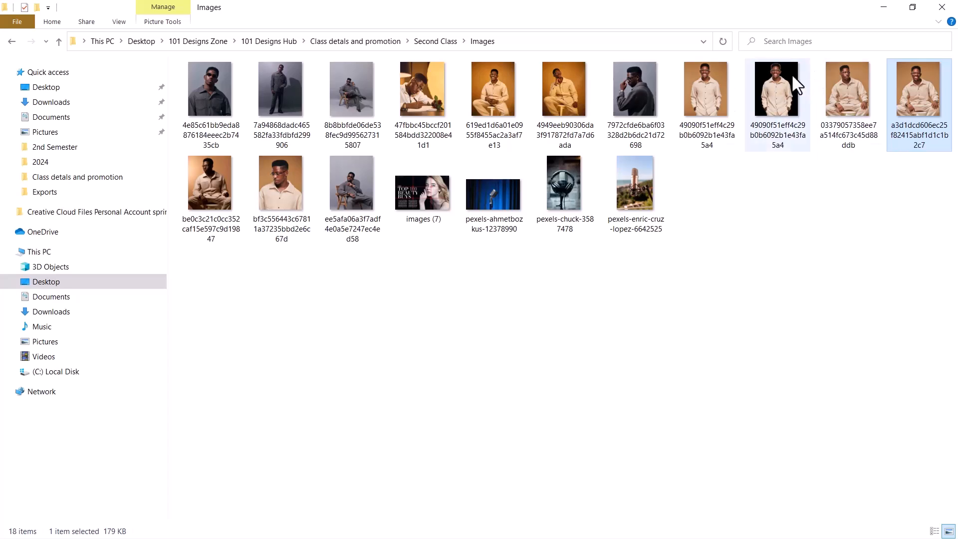
left_click(777, 79)
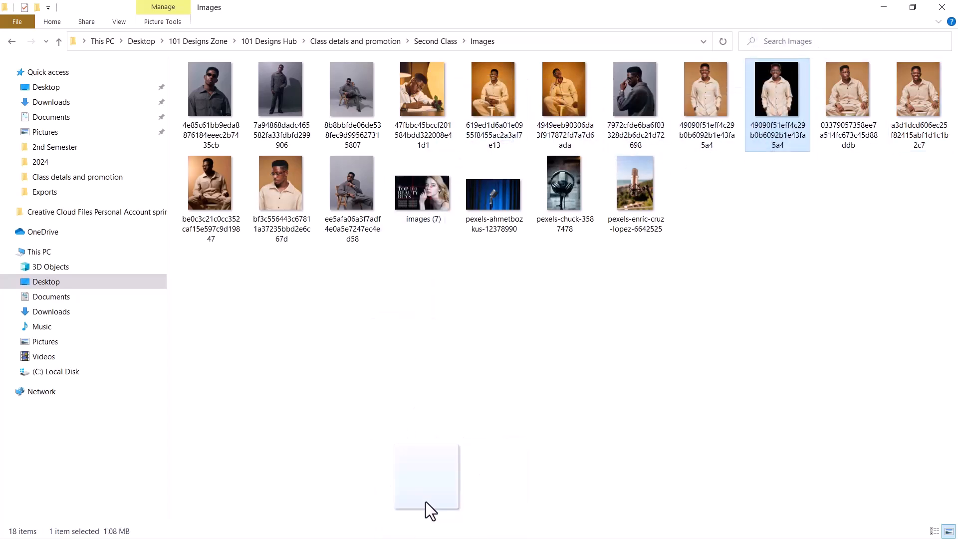
key("super")
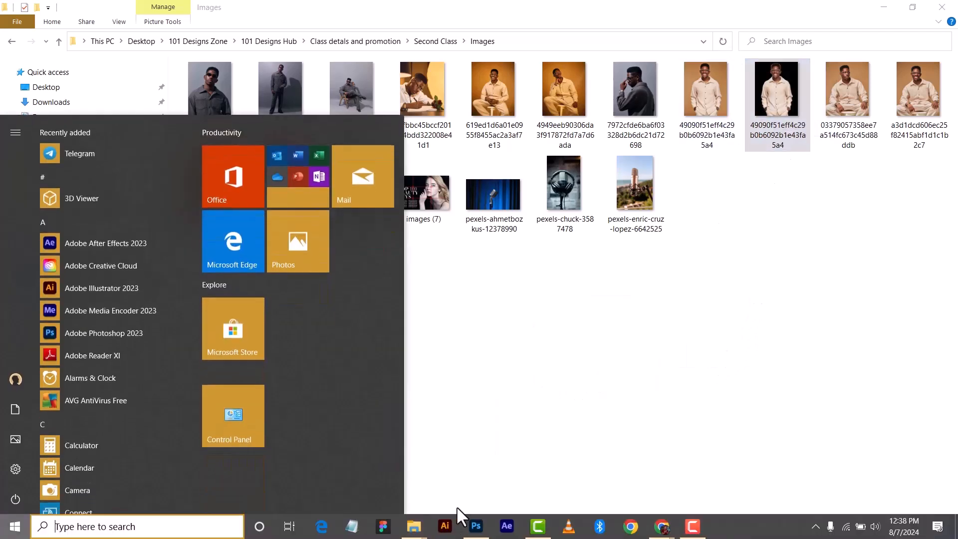
left_click_drag(457, 506, 770, 273)
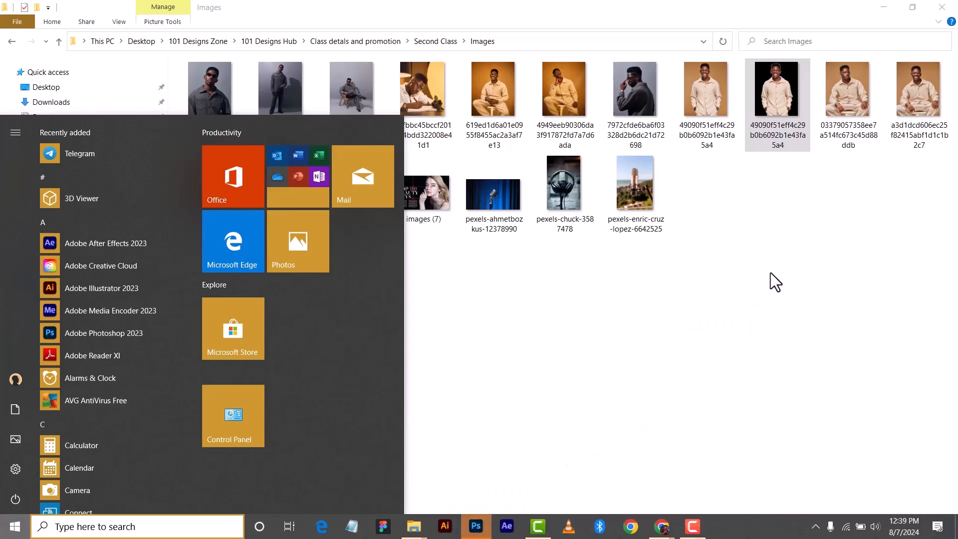
Shrink the Images window beside the canvas and place the cut-out portrait with the black thumbnail background into the Poster 1 document.
left_click(419, 448)
left_click(919, 8)
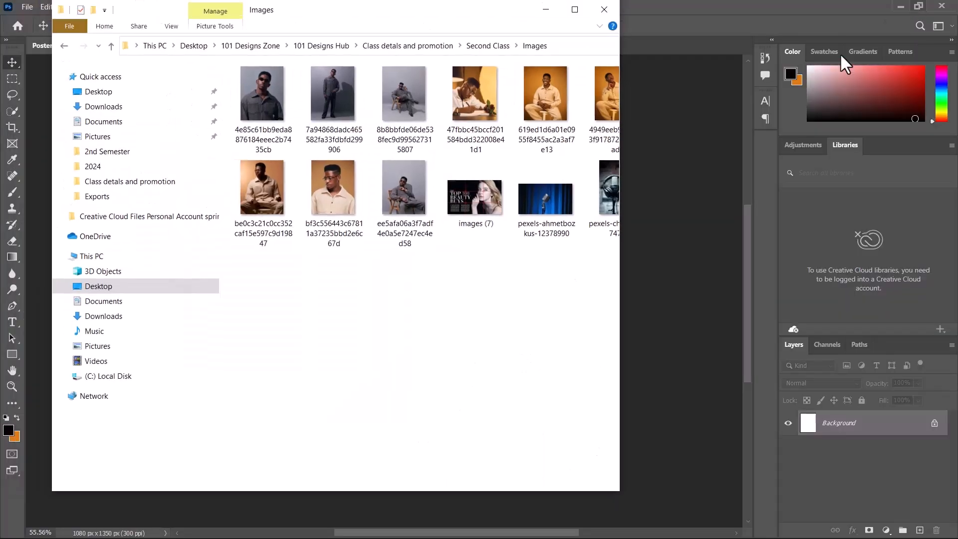
left_click_drag(318, 10, 673, 35)
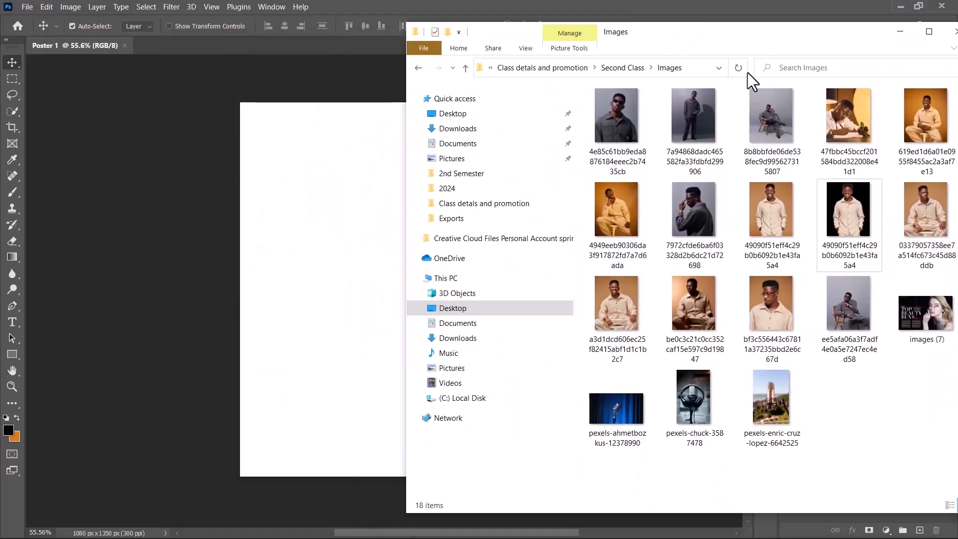
left_click_drag(847, 209, 313, 189)
left_click_drag(454, 259, 449, 230)
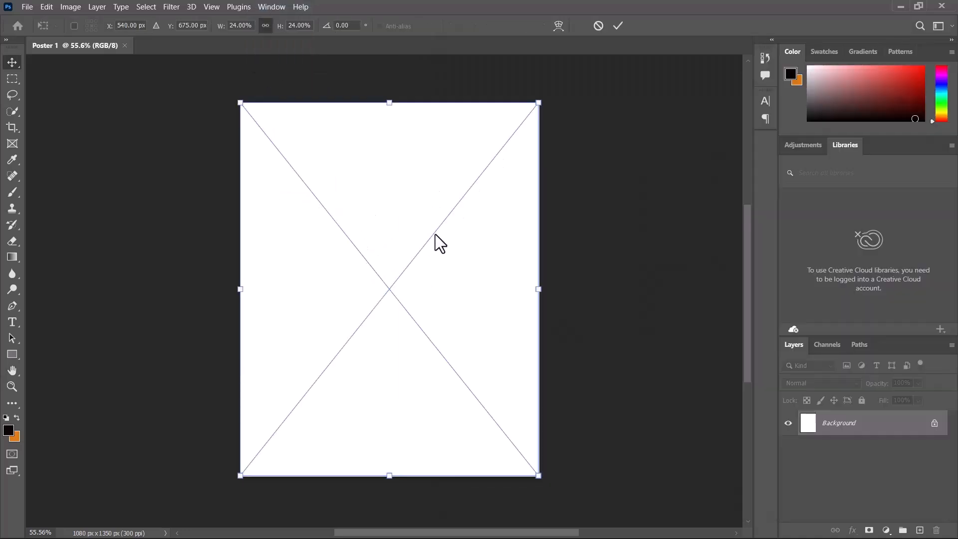
Scale the placed portrait to about 39.6%, position it so the head and torso fill the poster, and commit the placement.
scroll(426, 238, "down", 5)
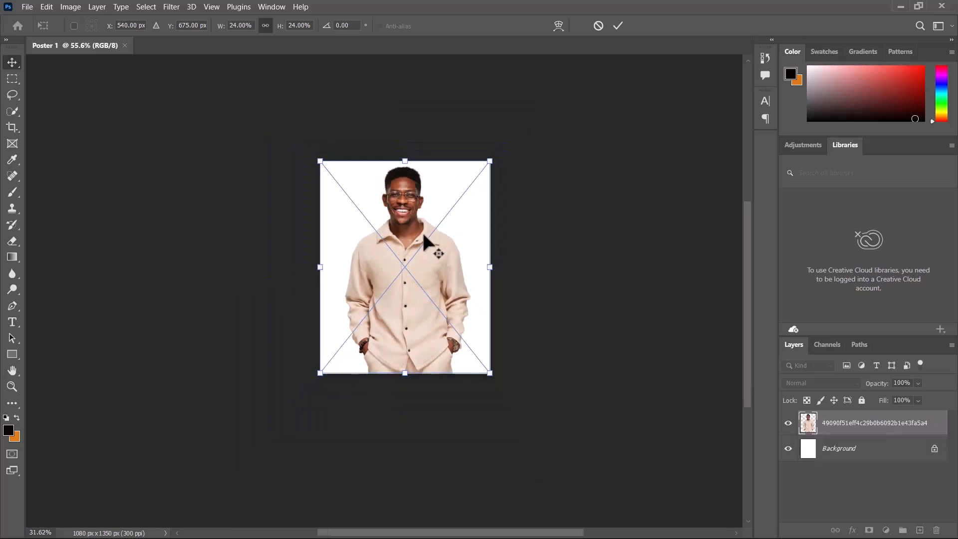
left_click_drag(405, 373, 412, 487)
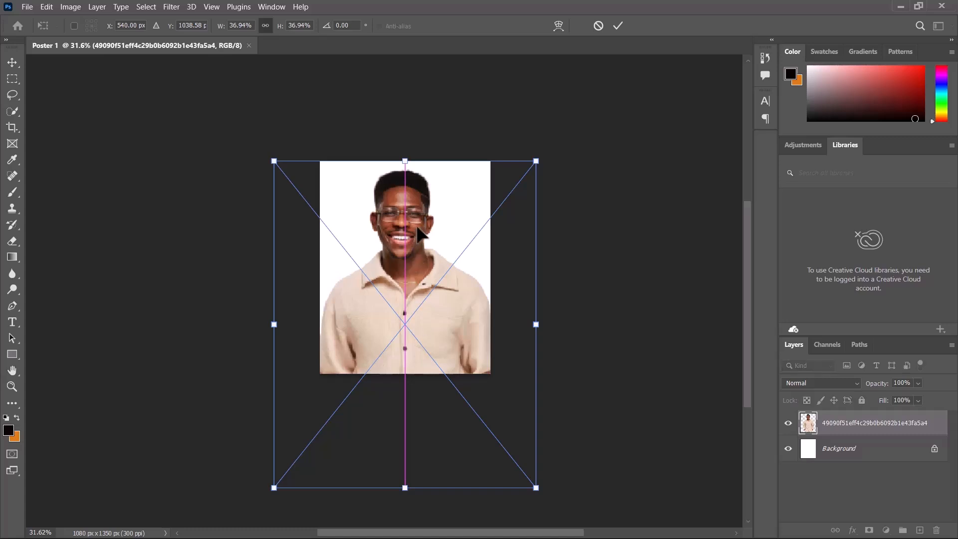
left_click_drag(414, 228, 388, 218)
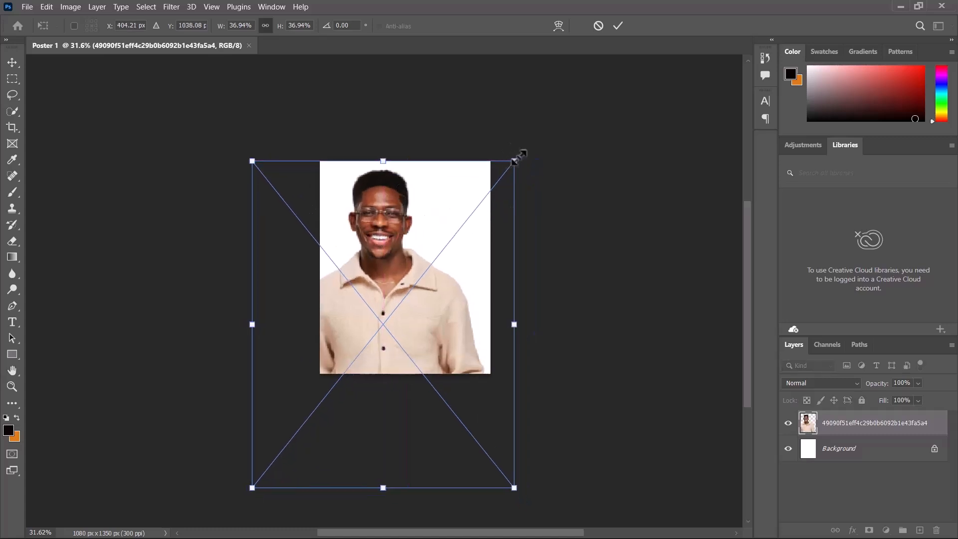
left_click_drag(514, 159, 534, 137)
left_click_drag(369, 242, 366, 246)
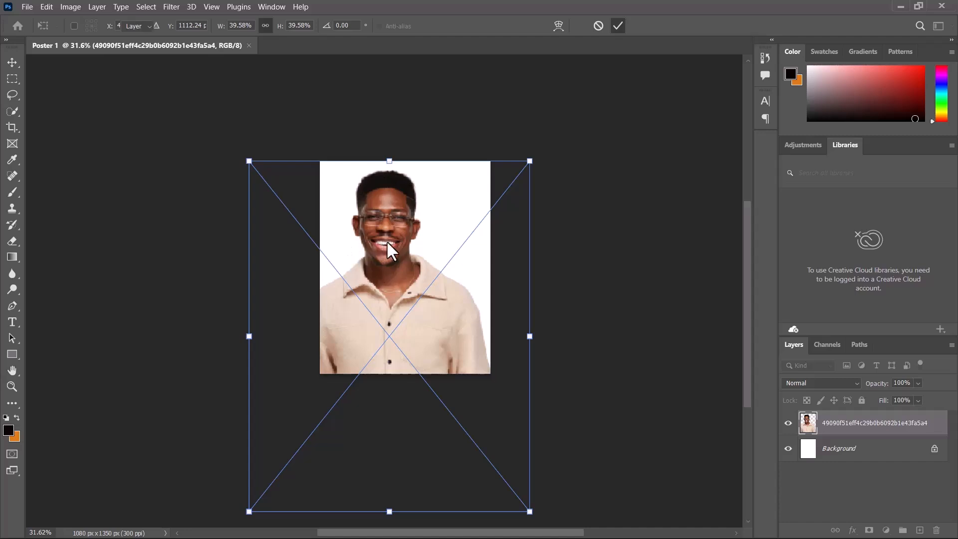
key("Return")
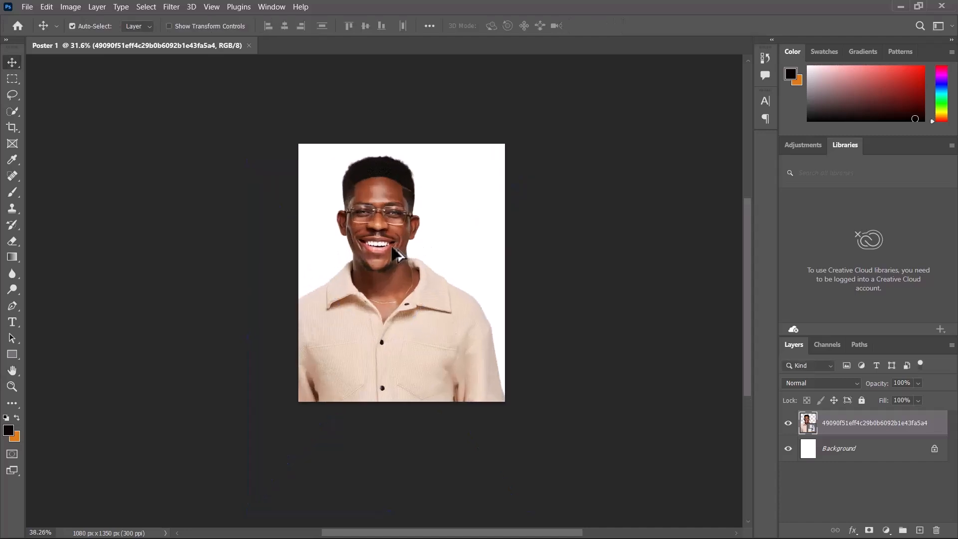
Shift the portrait slightly to the right on the poster so the figure sits closer to the centre.
scroll(398, 250, "up", 3)
scroll(398, 255, "up", 1)
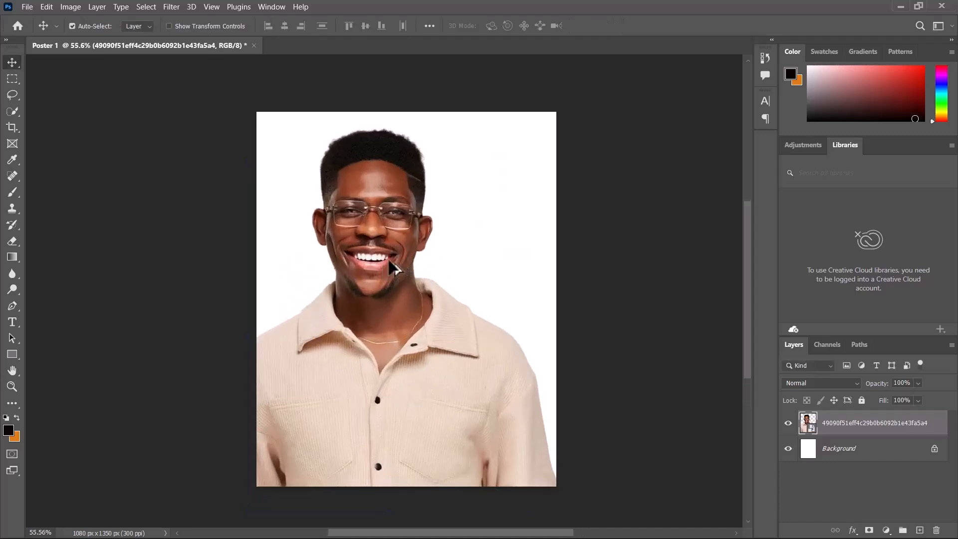
scroll(396, 266, "down", 1)
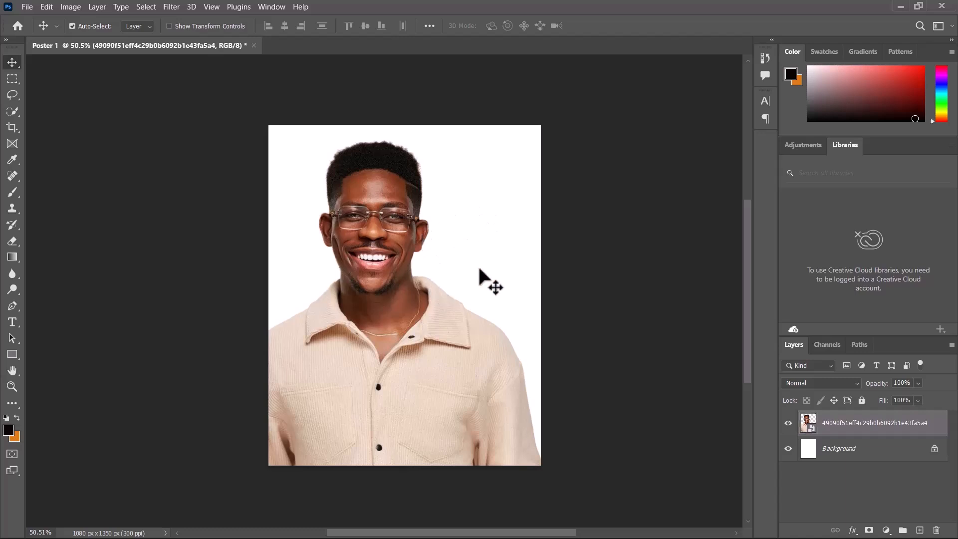
left_click_drag(404, 319, 412, 317)
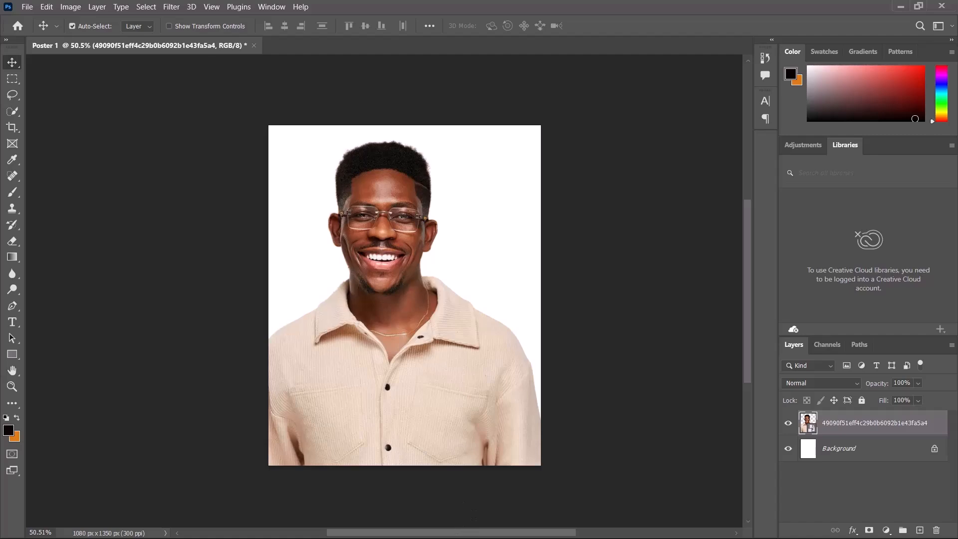
Bring up the Images folder window in File Explorer and enlarge it to full screen.
key("super")
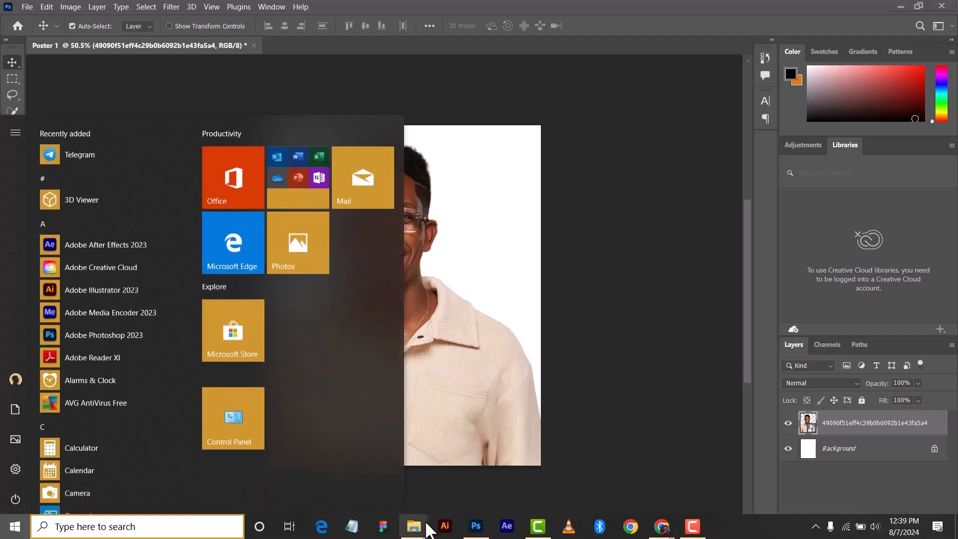
mouse_move(414, 527)
left_click(436, 472)
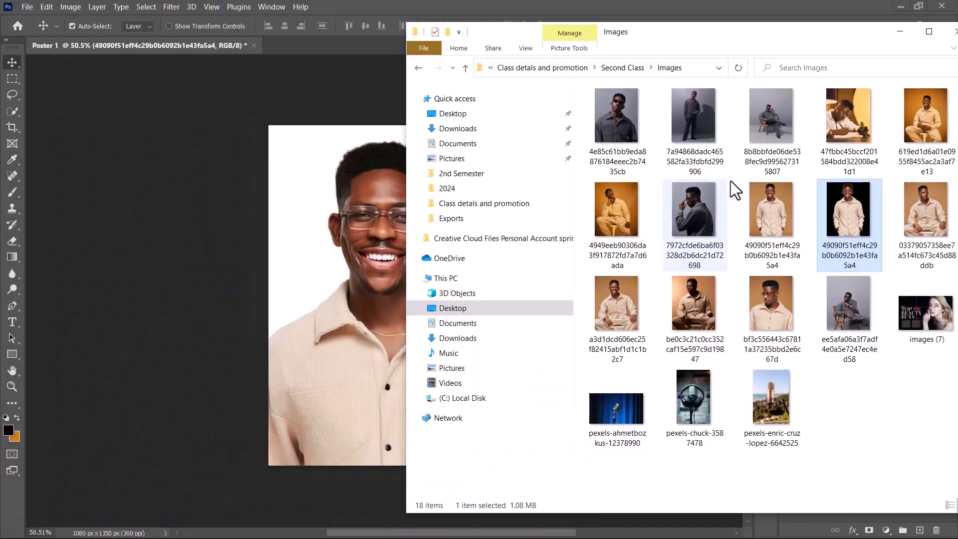
left_click_drag(849, 43, 633, 47)
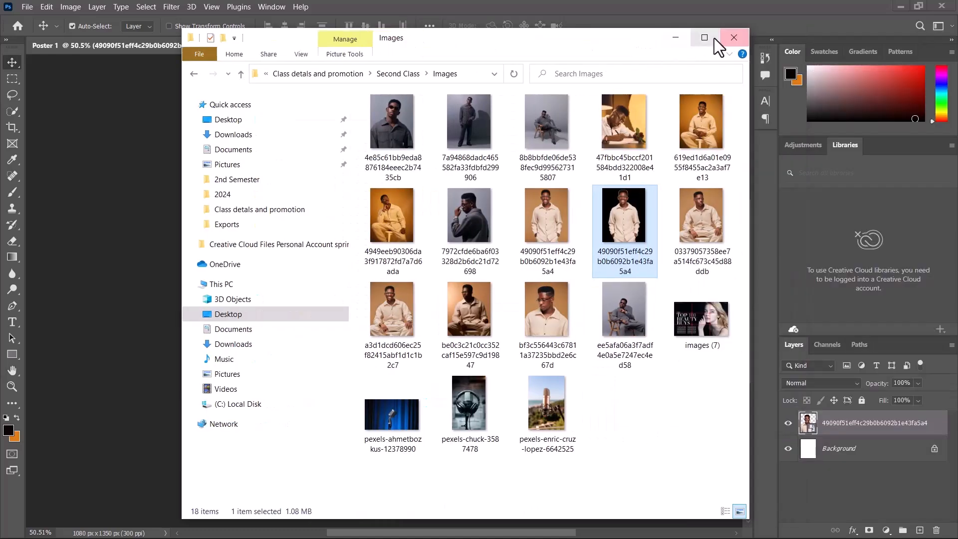
left_click(755, 37)
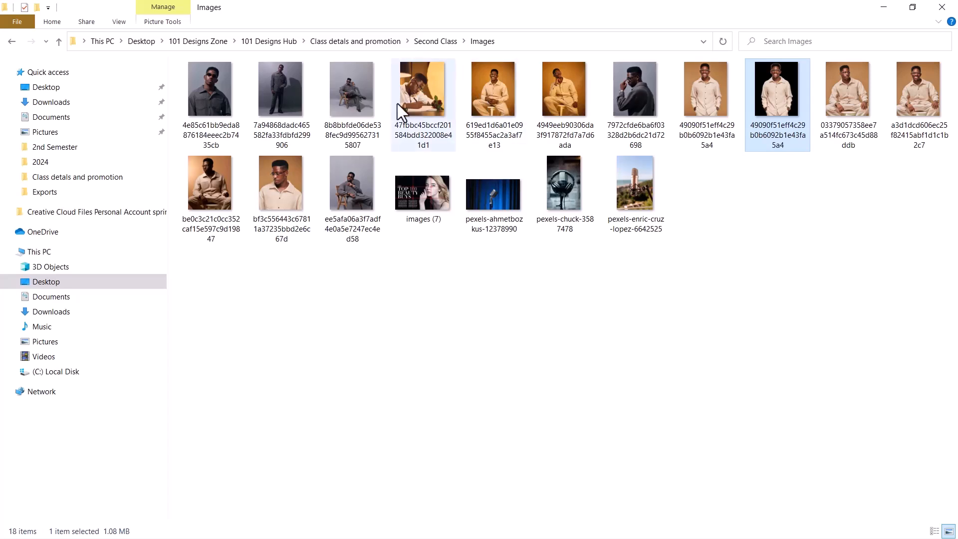
Open the seated portrait on an orange background, 619ed1d6a01e0955f8455ac2a3af7e13, from the Images folder as a separate Photoshop document.
left_click(433, 94)
left_click(499, 91)
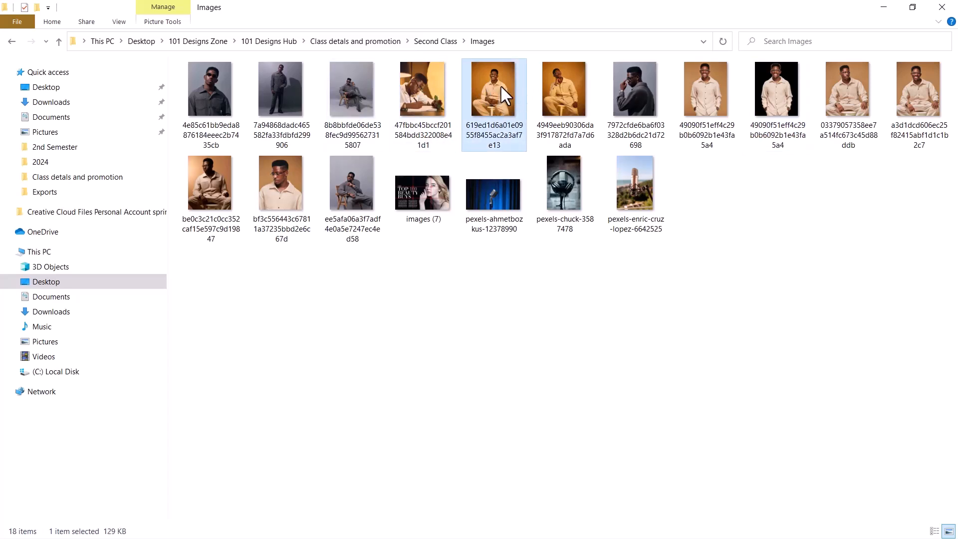
left_click_drag(495, 114, 579, 240)
left_click(899, 12)
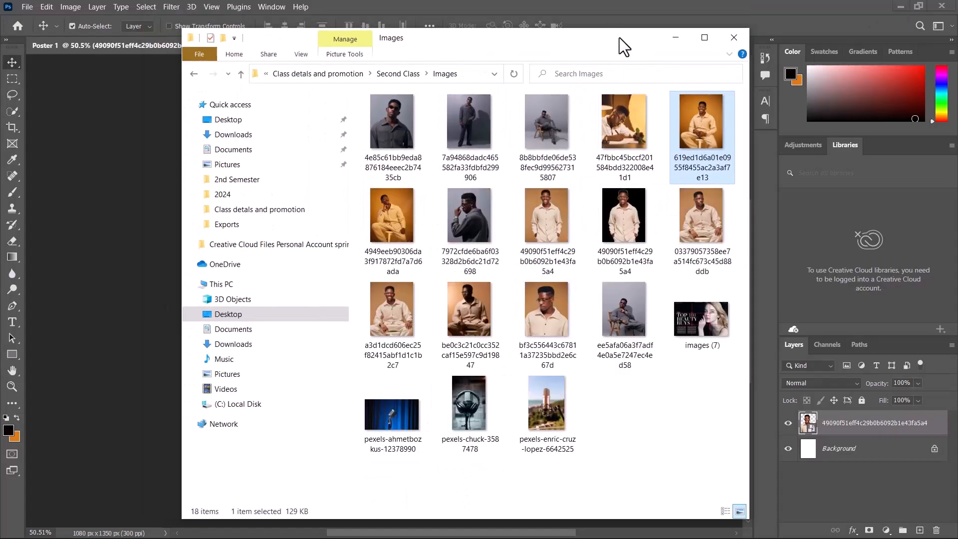
left_click_drag(619, 37, 746, 41)
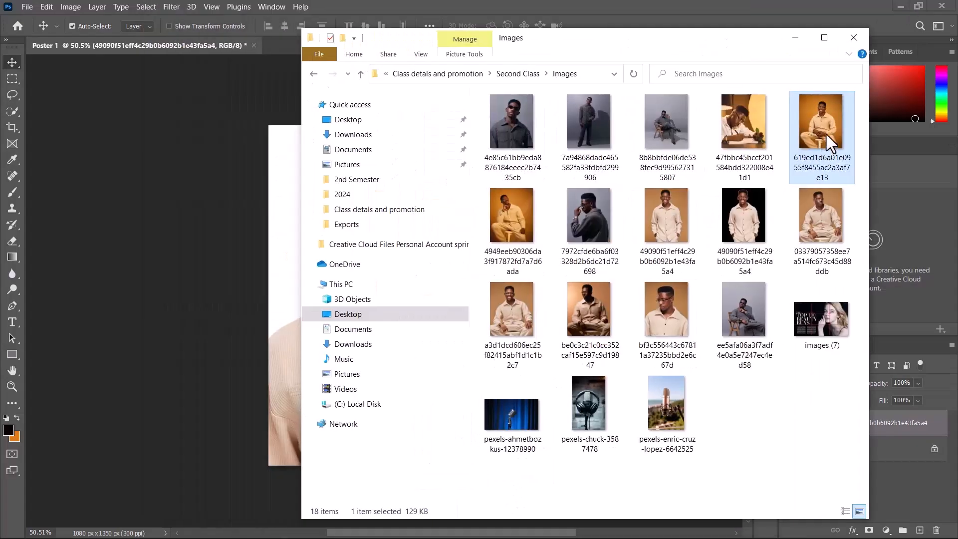
left_click(286, 49)
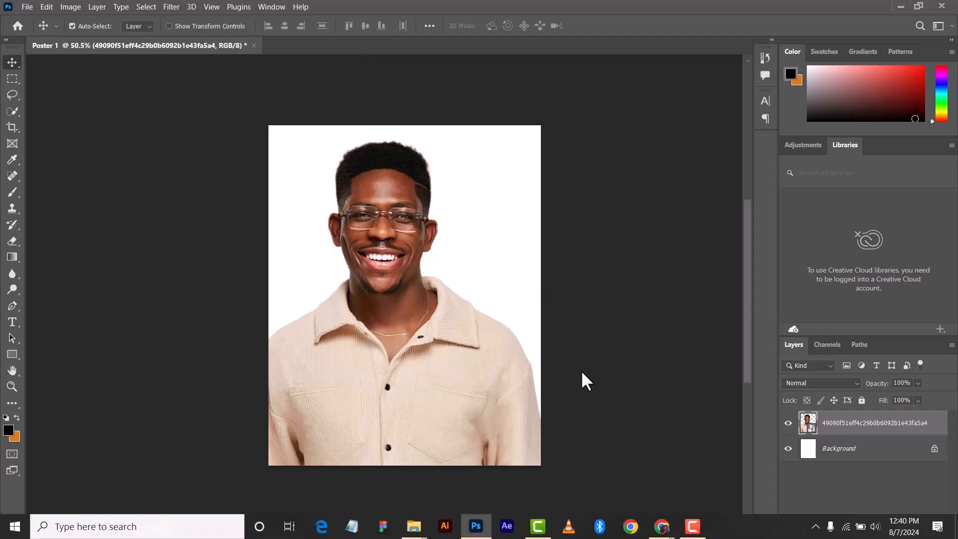
Switch to the Google Meet call in Chrome to check on the participants, and return to Photoshop.
key("super")
mouse_move(663, 525)
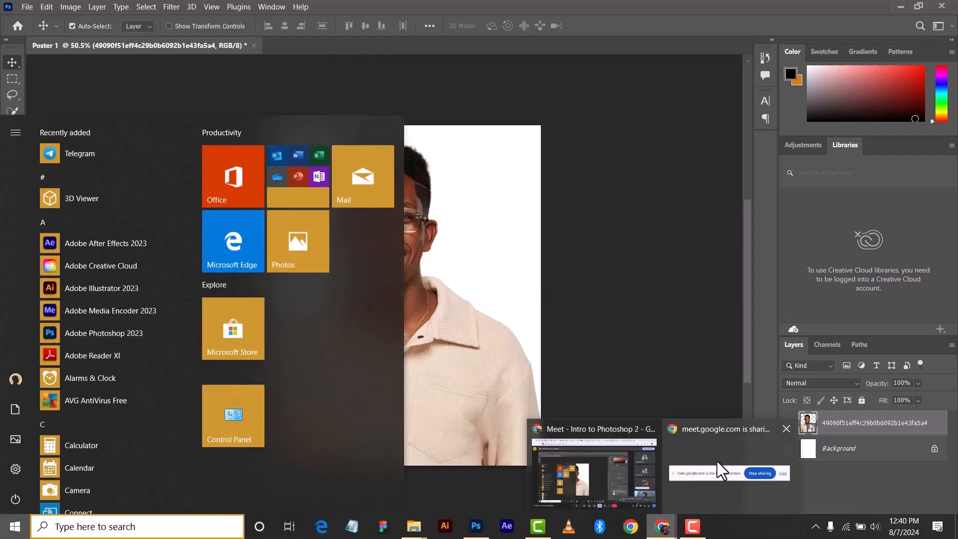
left_click(604, 471)
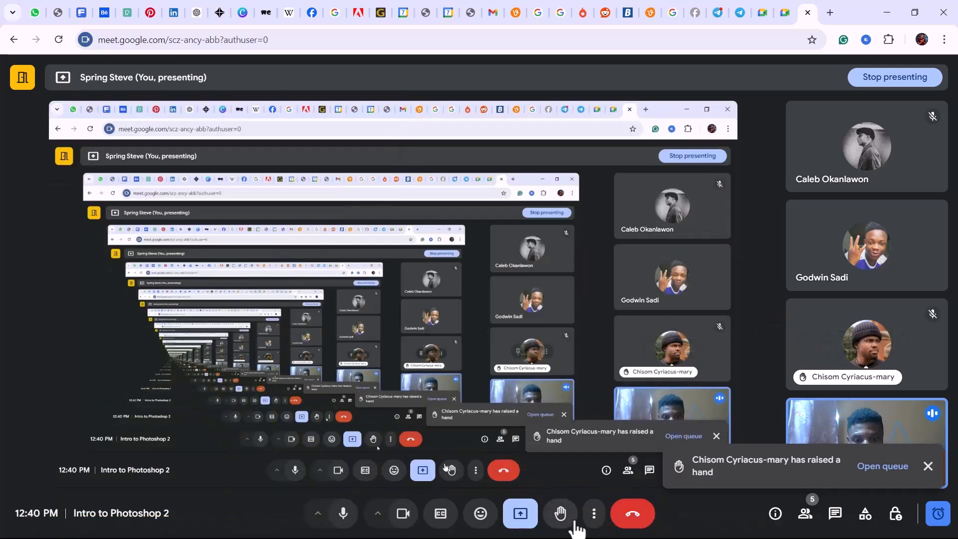
mouse_move(624, 534)
key("super")
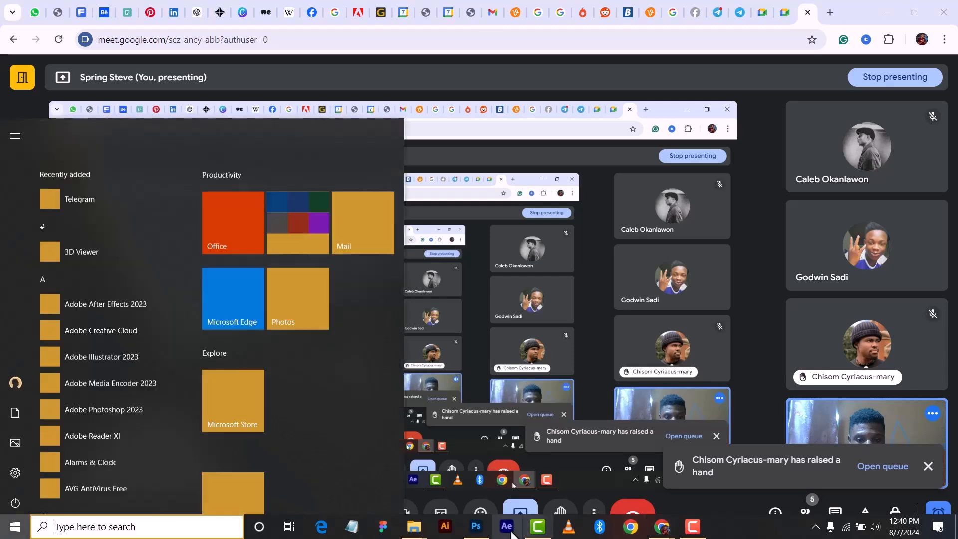
left_click(488, 481)
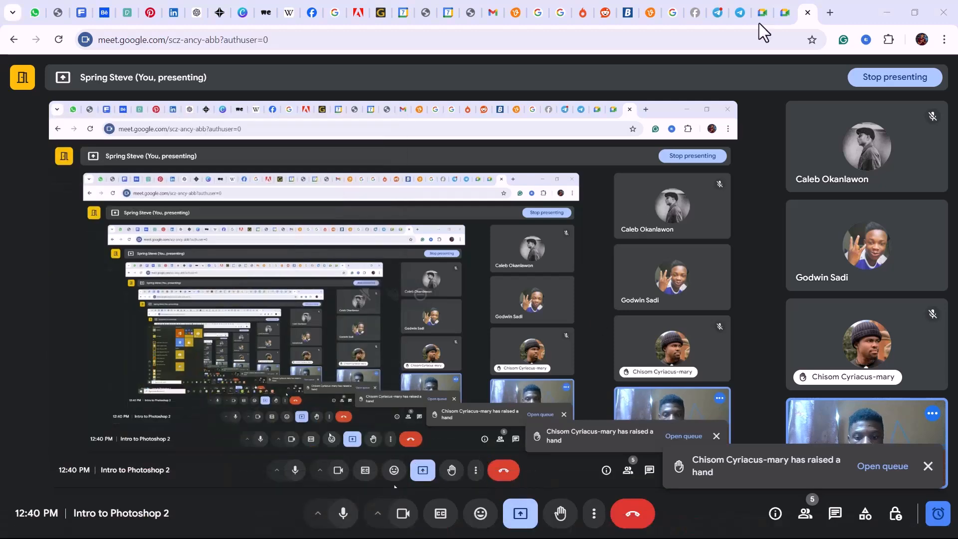
key("alt+Tab")
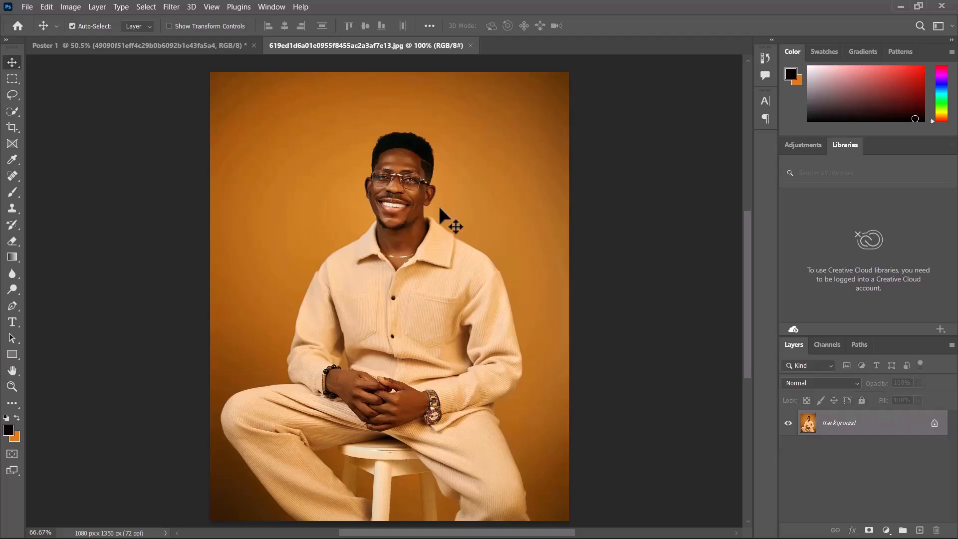
Select the seated man and the stool in the orange-background photo with the Quick Selection tool.
scroll(459, 222, "down", 1)
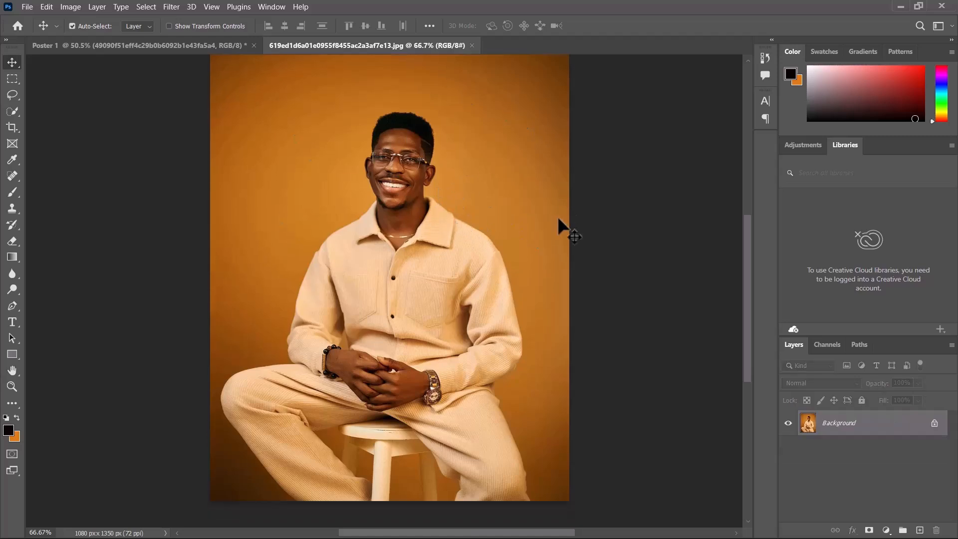
scroll(398, 245, "up", 1)
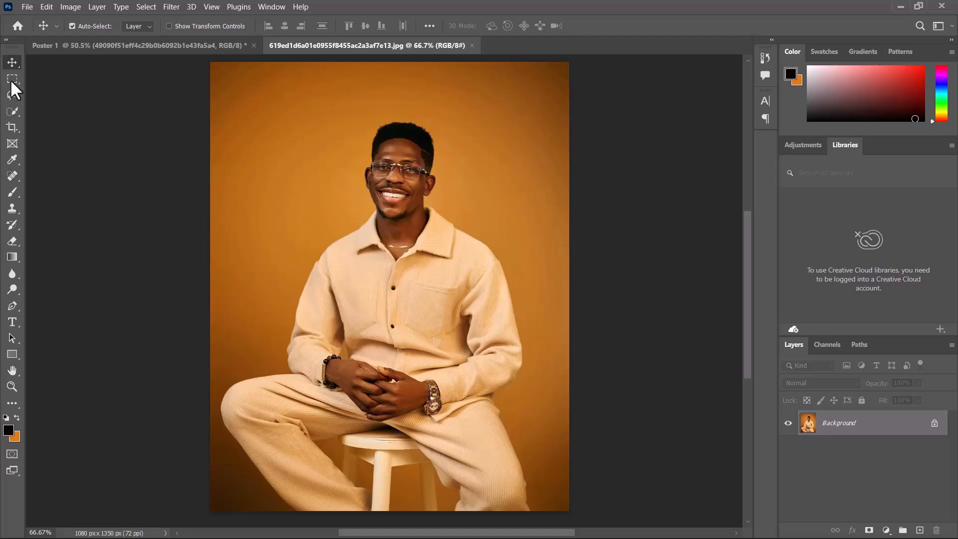
left_click(11, 109)
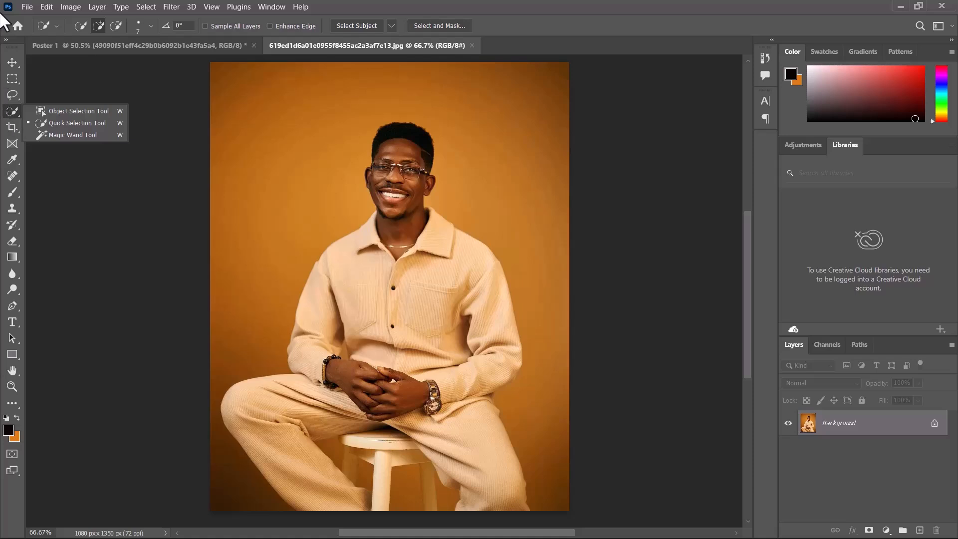
left_click(12, 111)
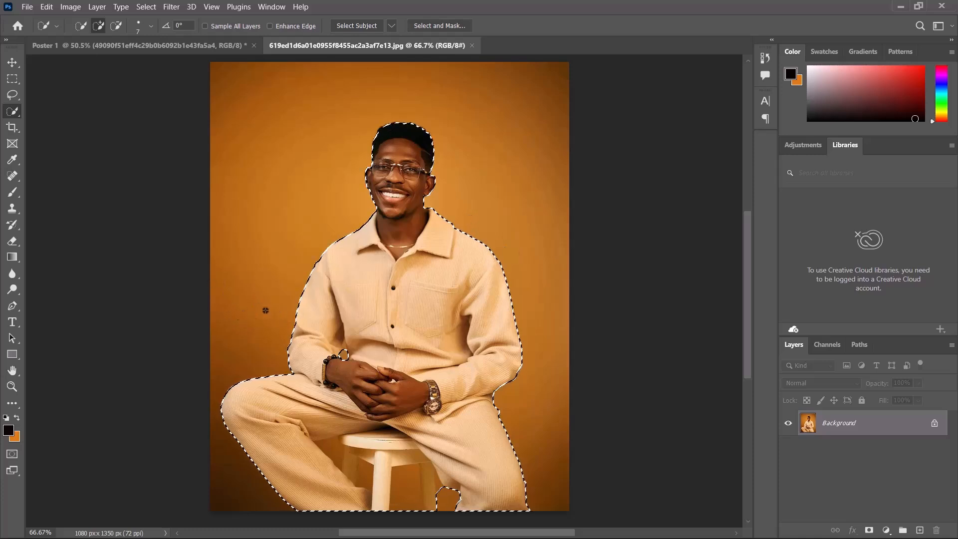
Enlarge the Quick Selection brush to 50 and subtract the background gap between the stool legs from the selection.
key("alt")
key("bracketright")
key("bracketright")
key("bracketright")
key("bracketright")
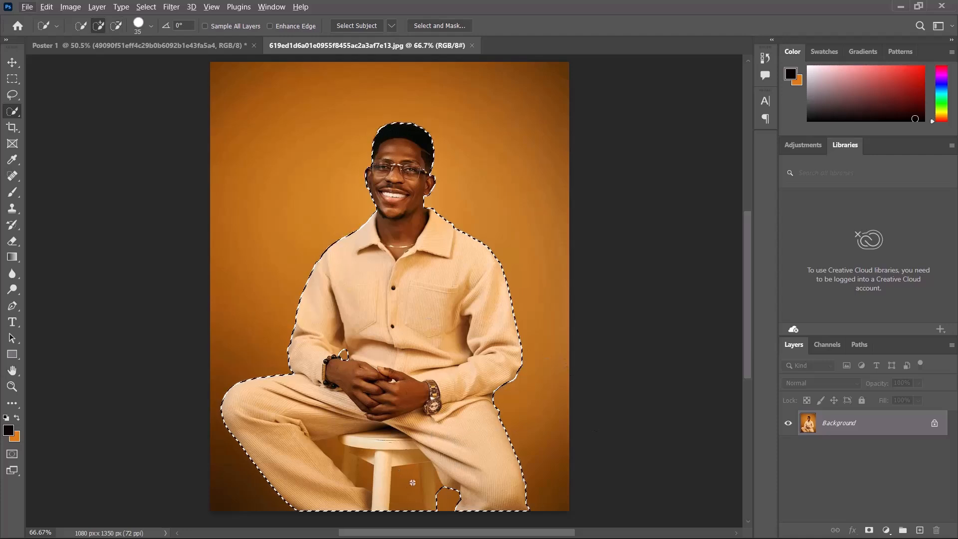
key("bracketright")
key("bracketright")
key("bracketright")
key("alt")
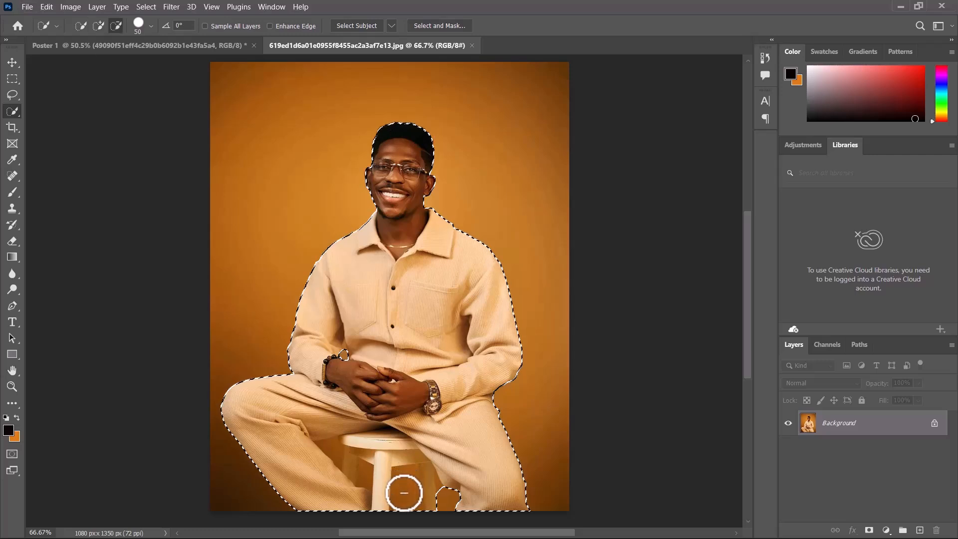
mouse_move(404, 493)
left_mouse_down()
mouse_move(419, 490)
mouse_move(398, 454)
mouse_move(377, 462)
mouse_move(378, 476)
mouse_move(382, 460)
mouse_move(435, 456)
mouse_move(433, 518)
mouse_move(429, 509)
left_mouse_up()
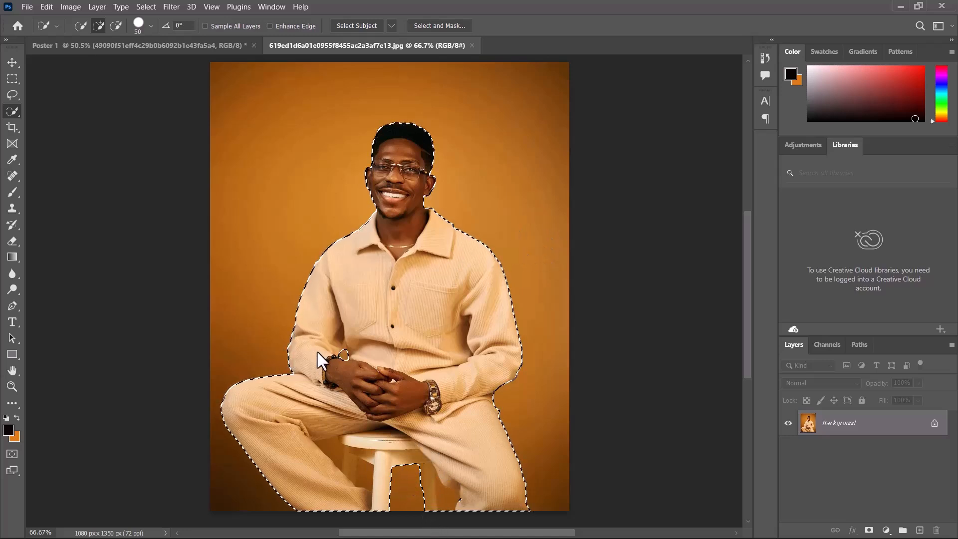
Reduce the Quick Selection brush size to 5 and set it to subtract at the selection edge below the man's ear.
scroll(389, 167, "up", 5)
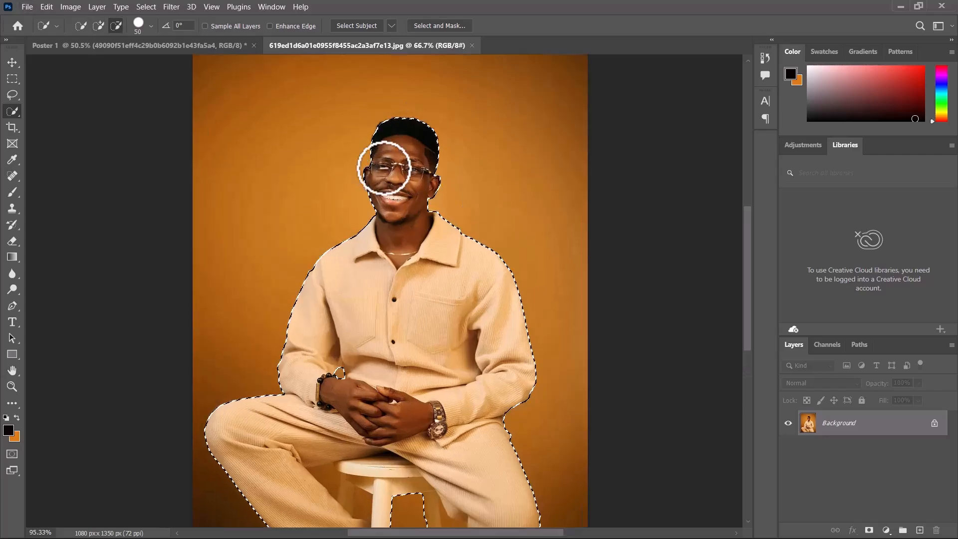
scroll(408, 182, "up", 4)
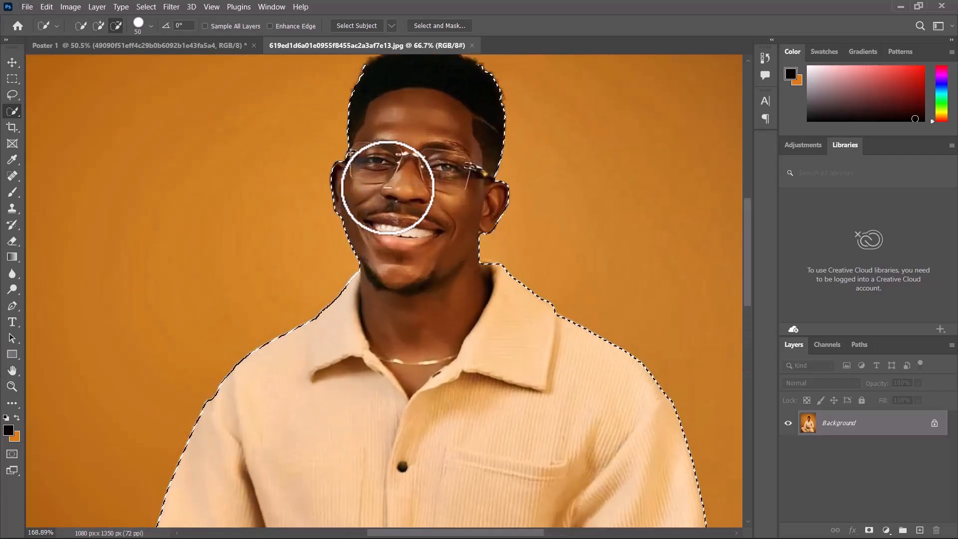
scroll(505, 250, "up", 4)
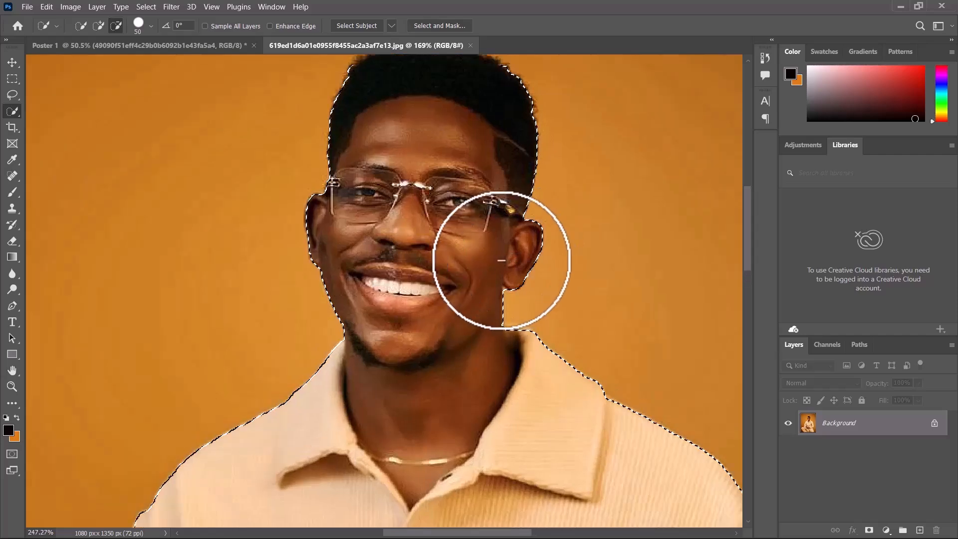
scroll(520, 276, "up", 3)
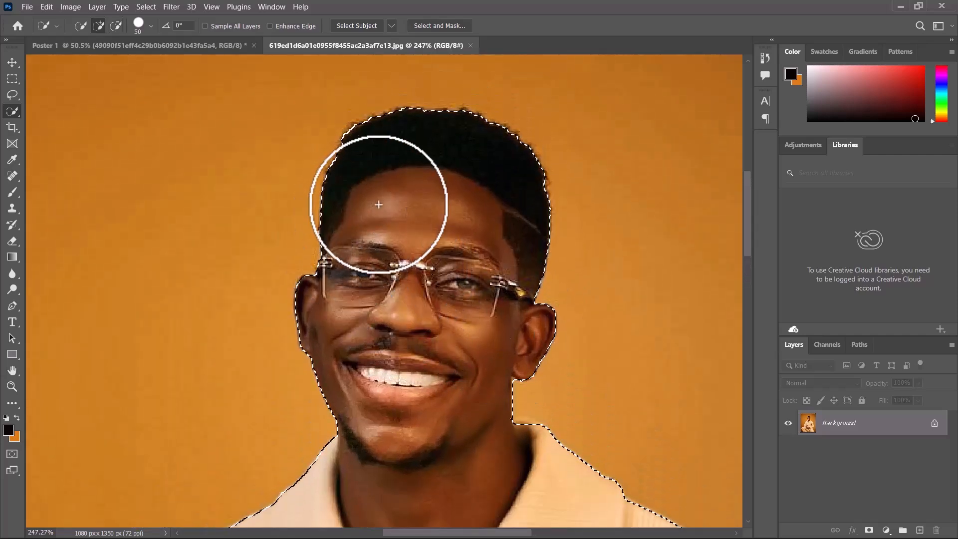
key("bracketleft")
key("bracketleft")
key("bracketleft")
key("bracketleft")
key("bracketleft")
key("bracketleft")
key("bracketleft")
key("bracketleft")
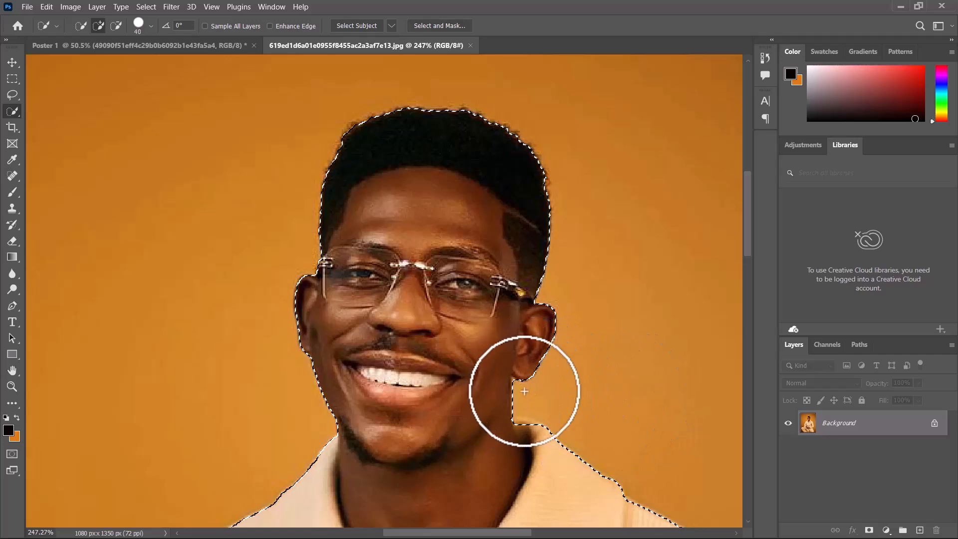
key("bracketleft")
key("bracketleft")
key("bracketleft")
key("bracketleft")
key("bracketleft")
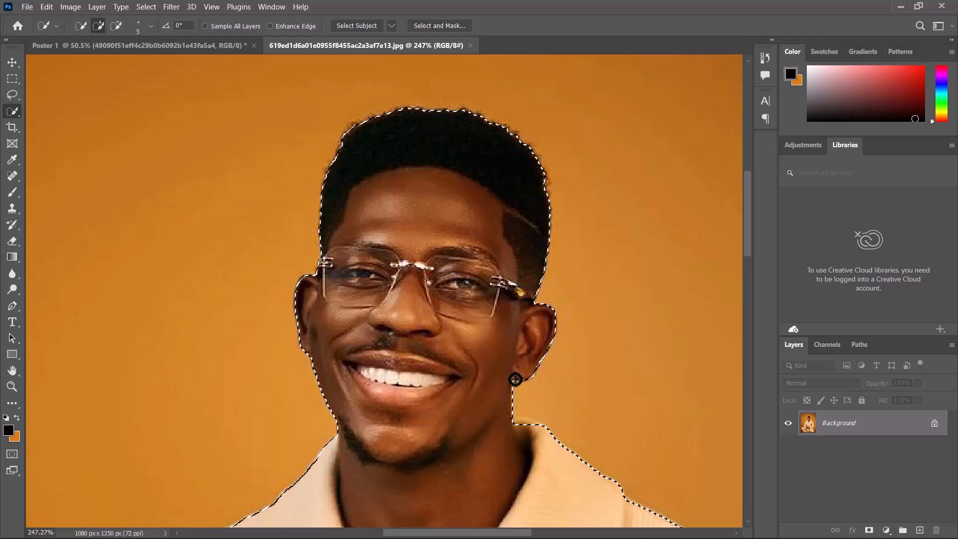
key("alt")
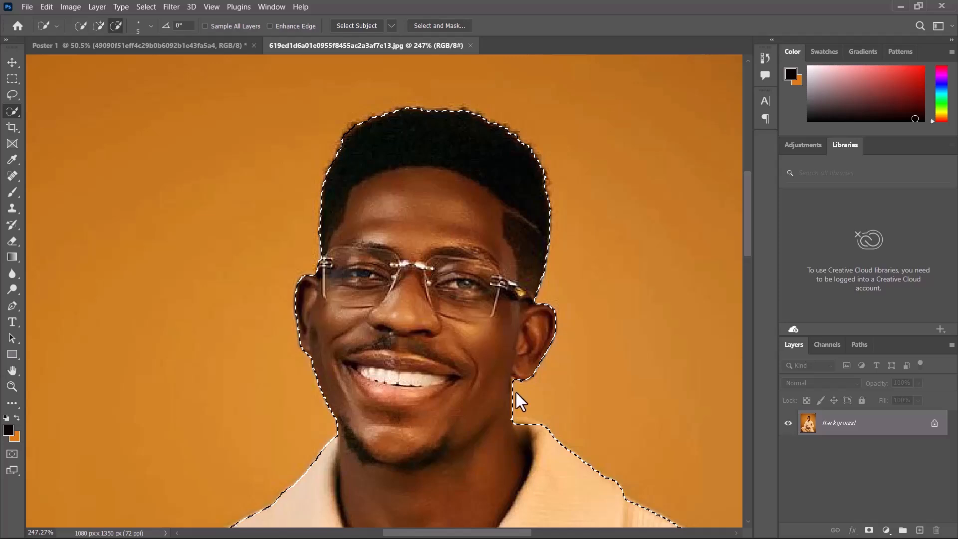
Check the selection of the seated man in Select and Mask and output it as a new layer with a layer mask.
scroll(513, 289, "down", 1)
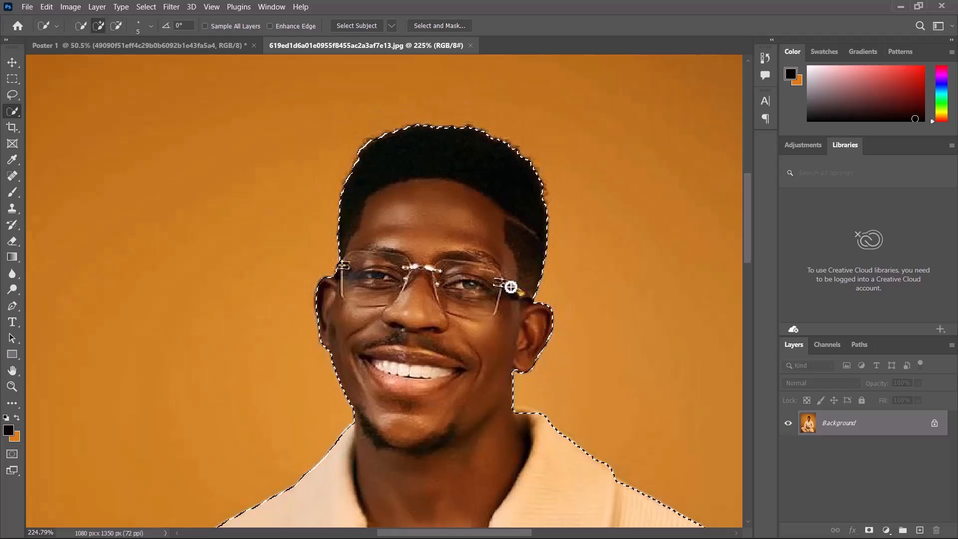
scroll(499, 285, "down", 3)
scroll(406, 316, "down", 3)
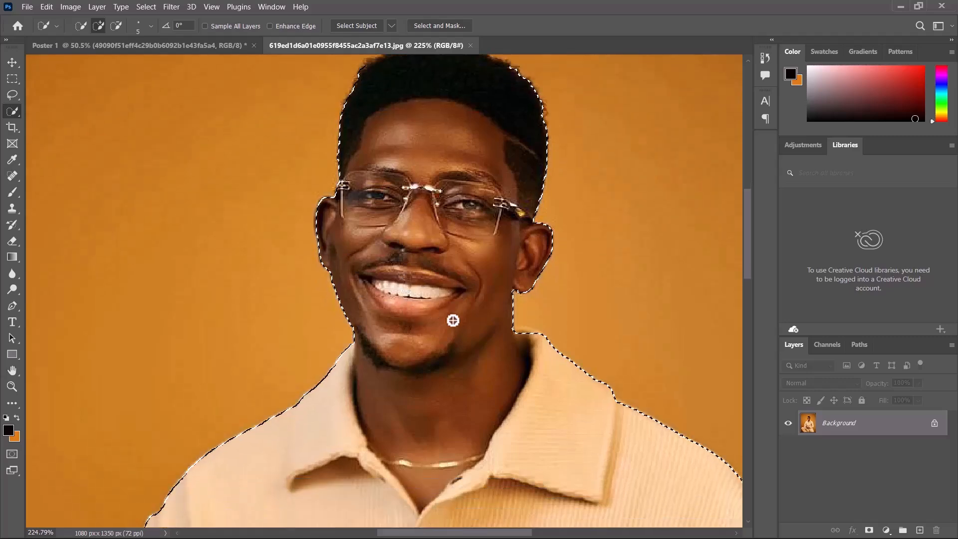
scroll(428, 122, "up", 1)
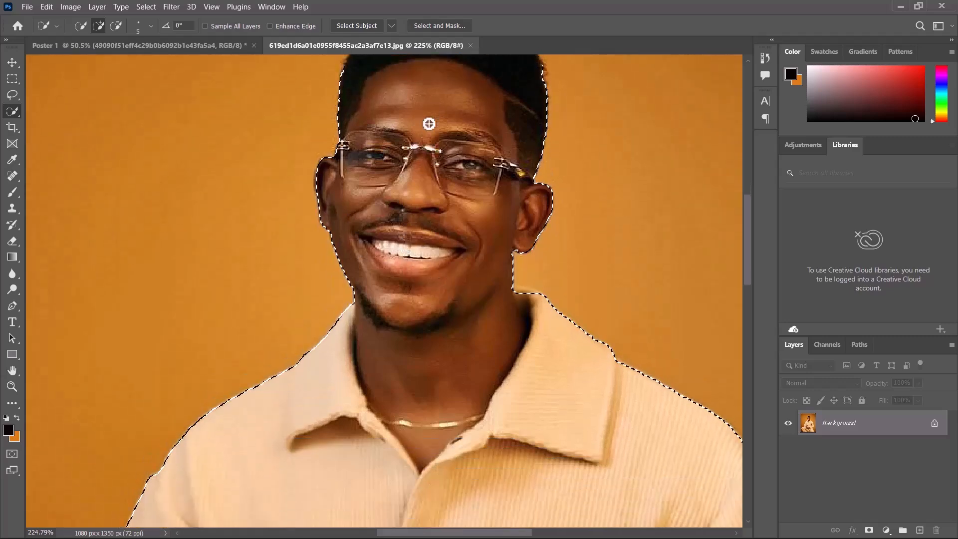
scroll(428, 122, "down", 10)
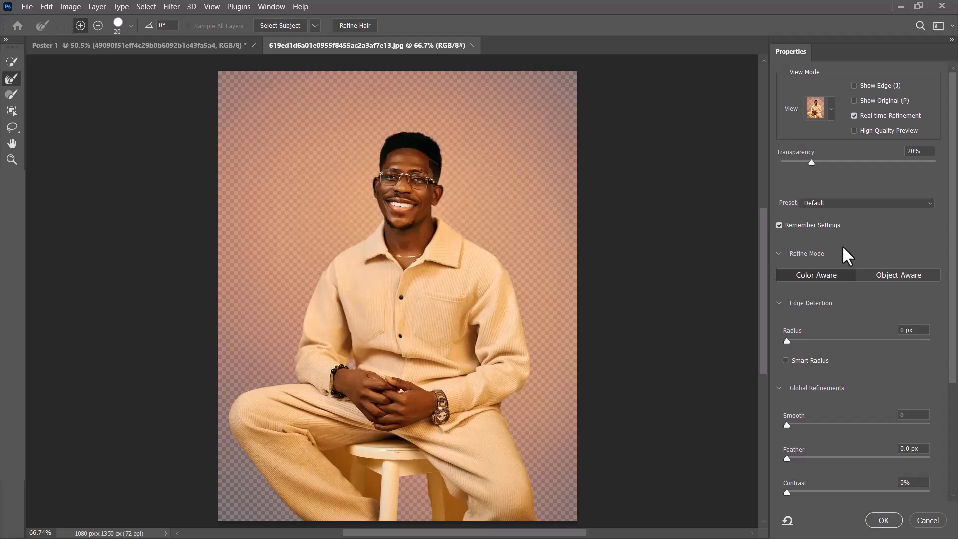
scroll(905, 421, "down", 2)
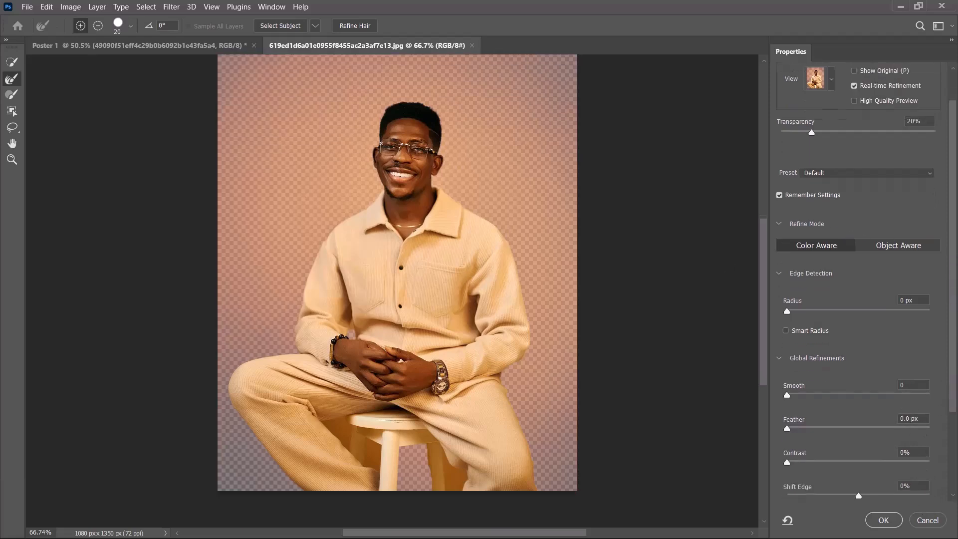
left_click(885, 521)
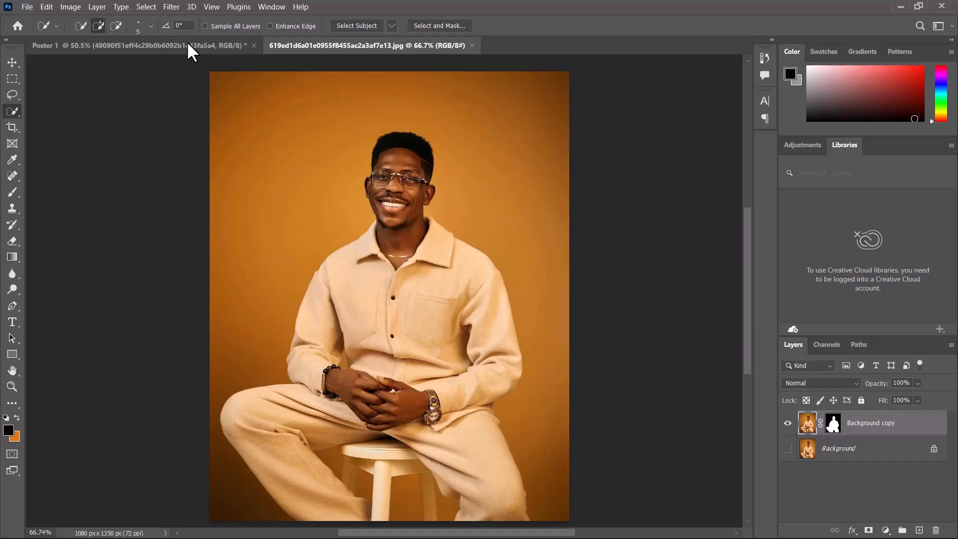
Activate the Move tool, look at the Poster 1 document, and return to the masked cut-out of the seated man.
key("ctrl+backslash")
key("v")
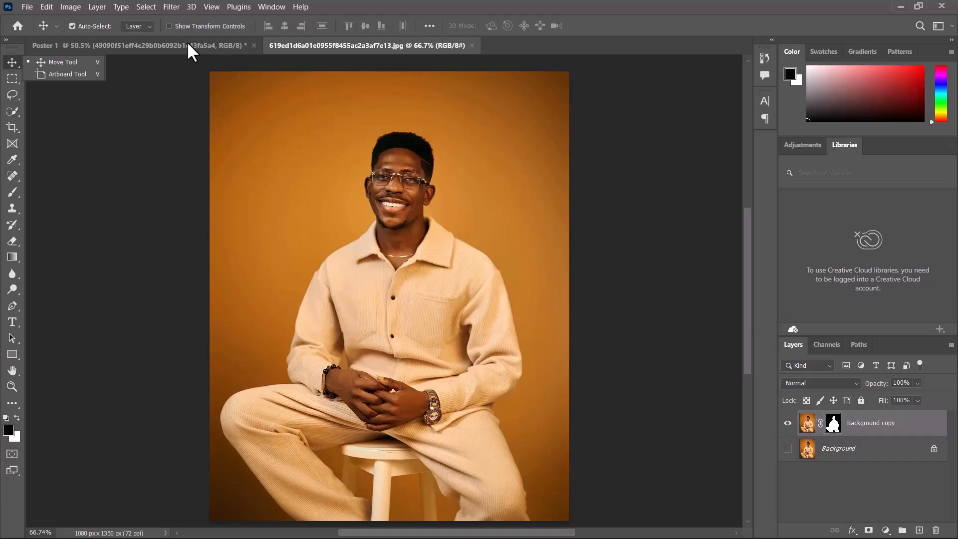
left_click(188, 43)
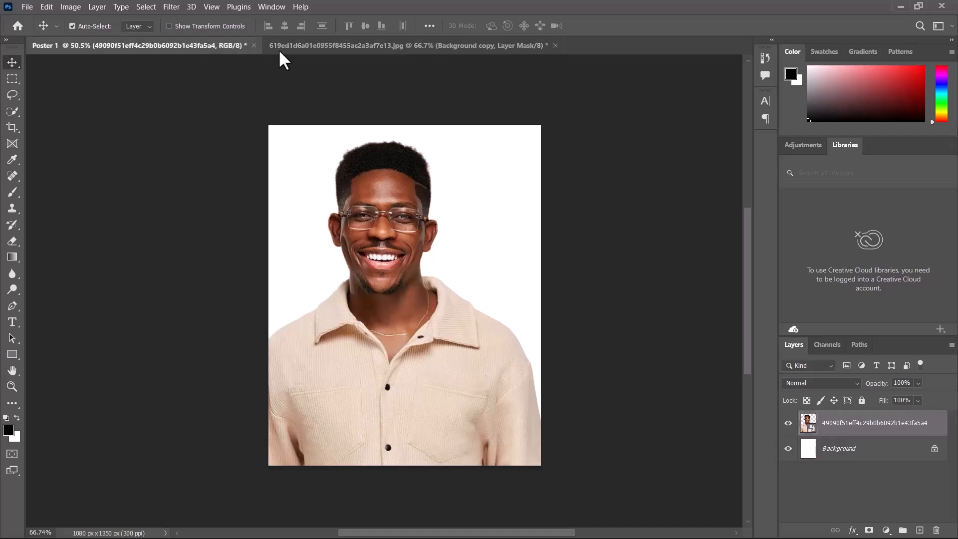
left_click(335, 44)
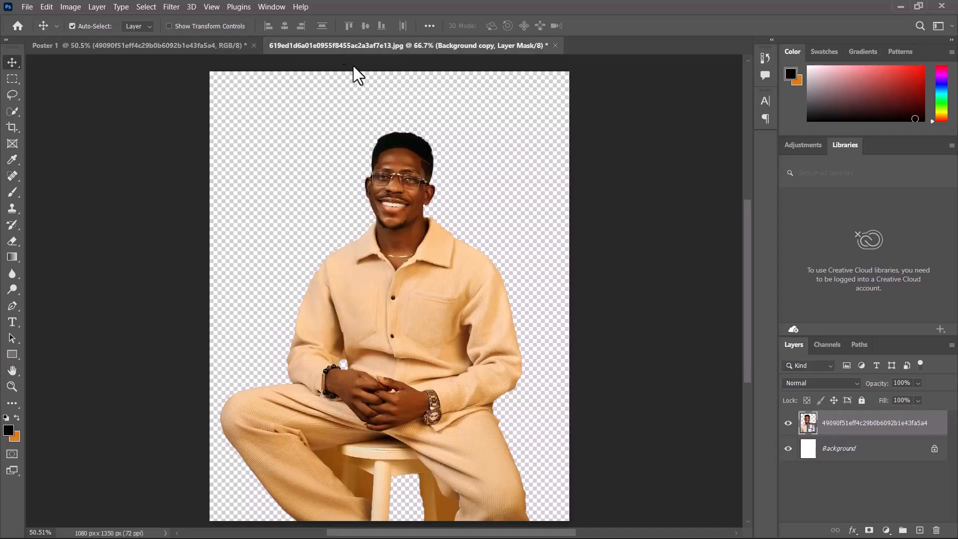
scroll(615, 272, "down", 2)
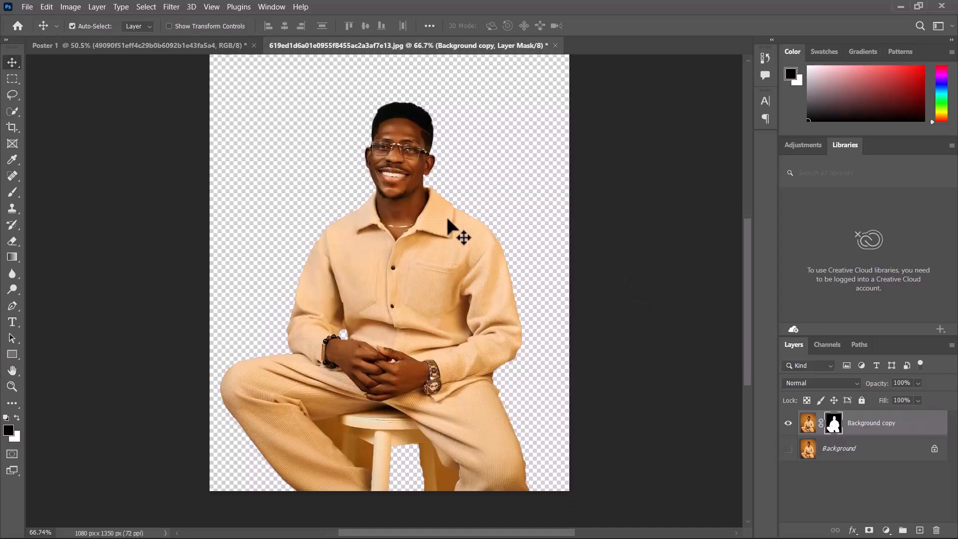
Quick-export the seated man's cut-out as the PNG 619ed1d6a01e0955f8455ac2a3af7e13 in the Images folder.
left_click(29, 7)
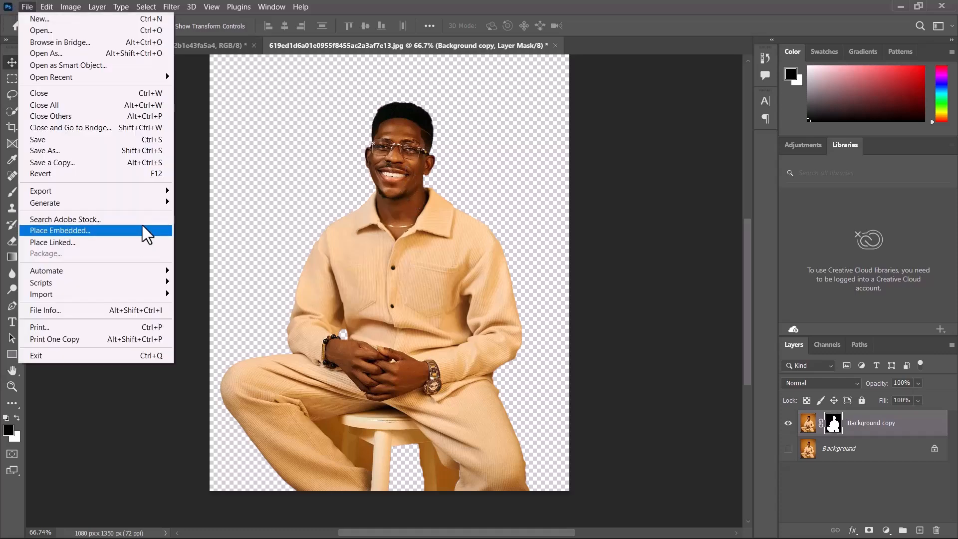
mouse_move(143, 193)
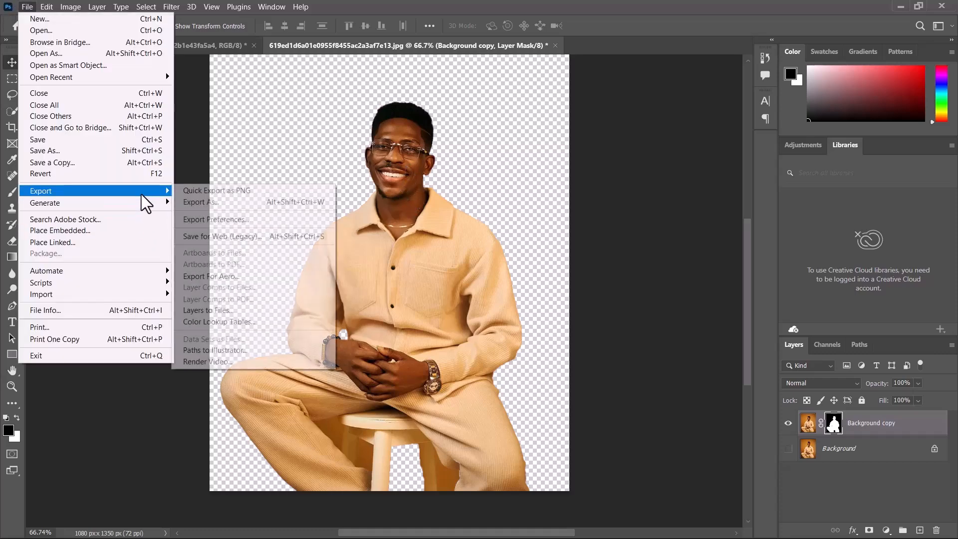
left_click(229, 192)
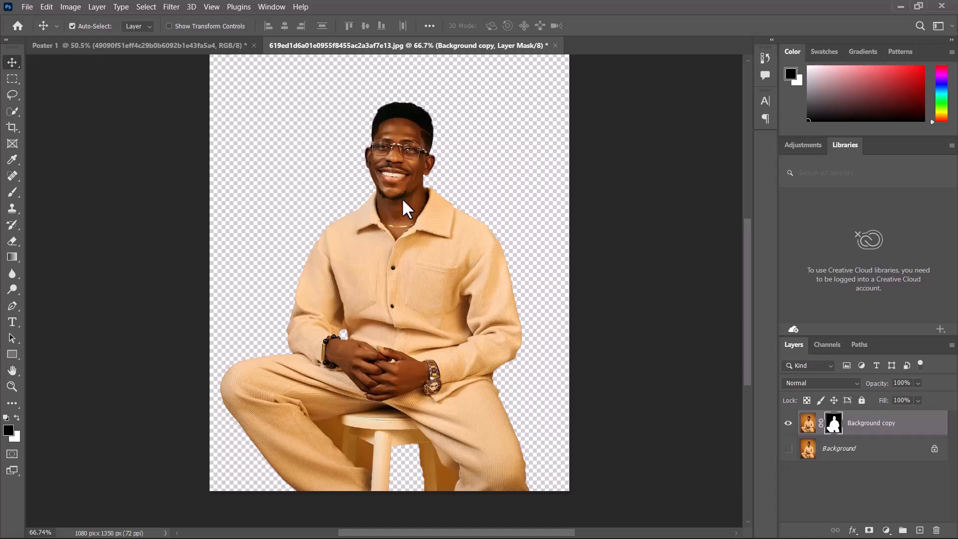
key("ctrl+shift+s")
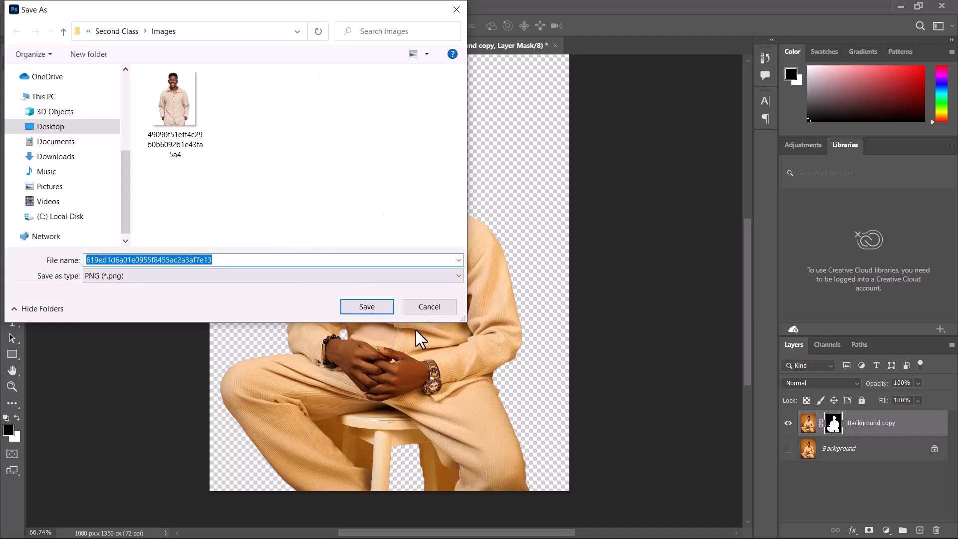
left_click(364, 309)
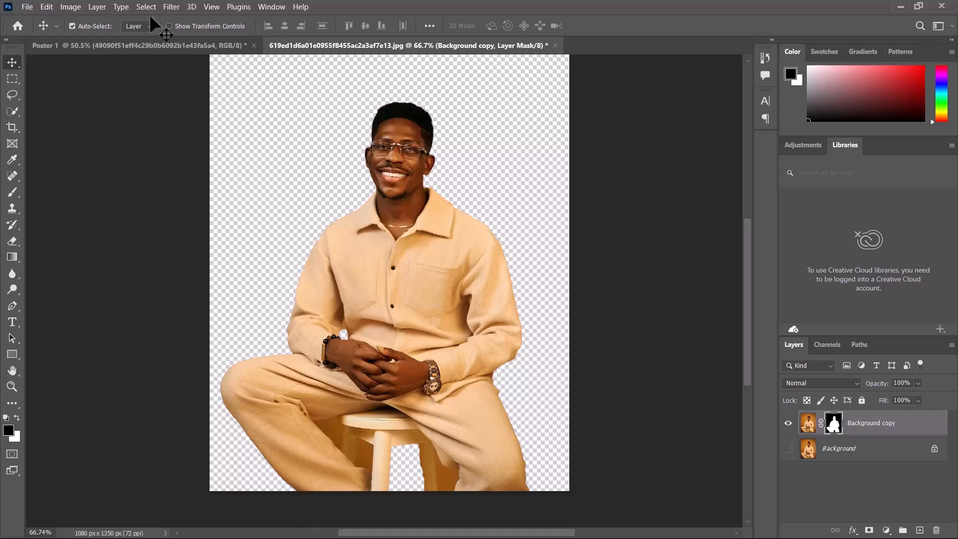
Bring up the Poster 1 document and switch to the Google Meet call in Chrome.
left_click(163, 46)
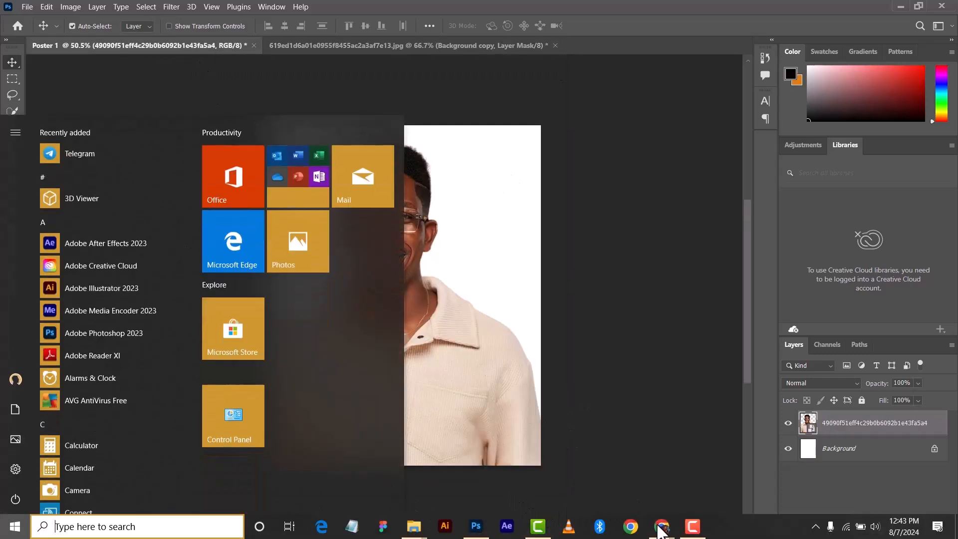
left_click(555, 295)
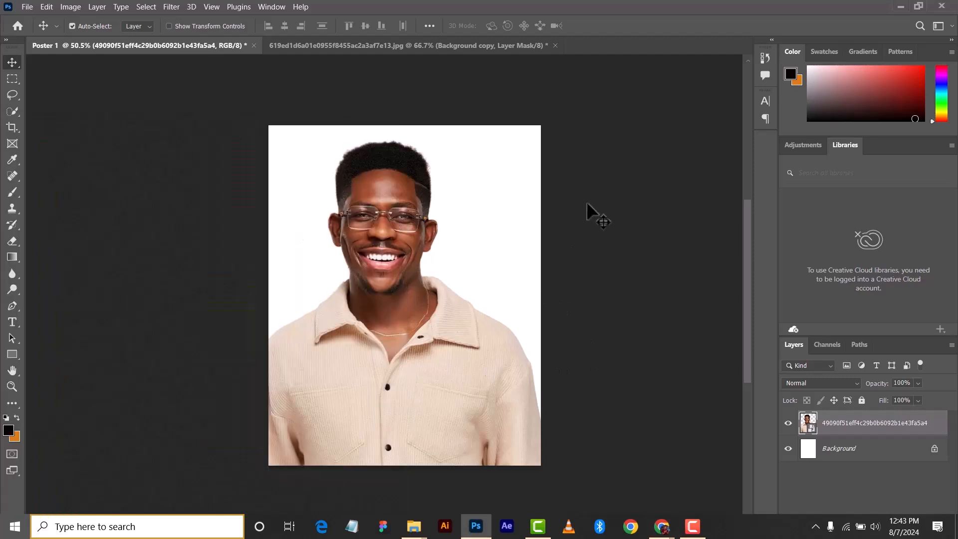
key("super")
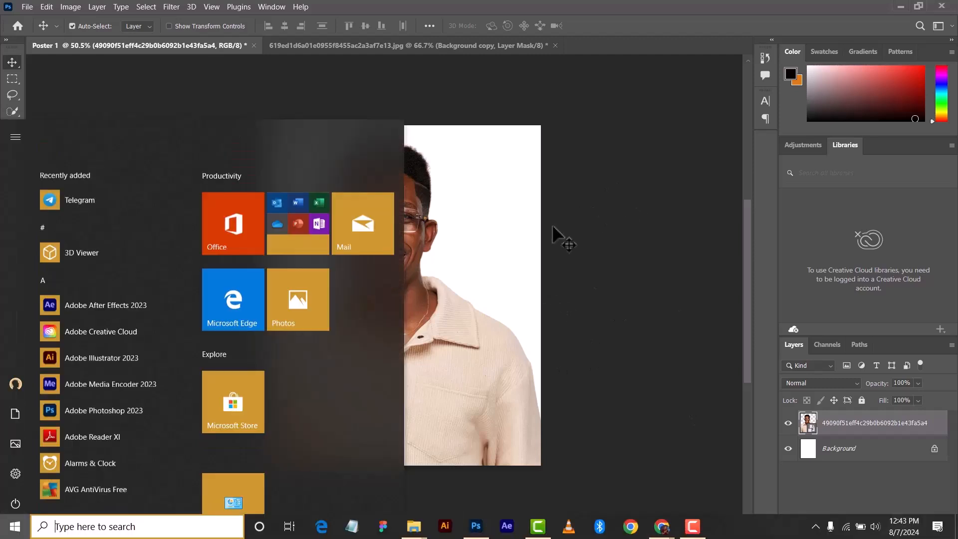
key("super")
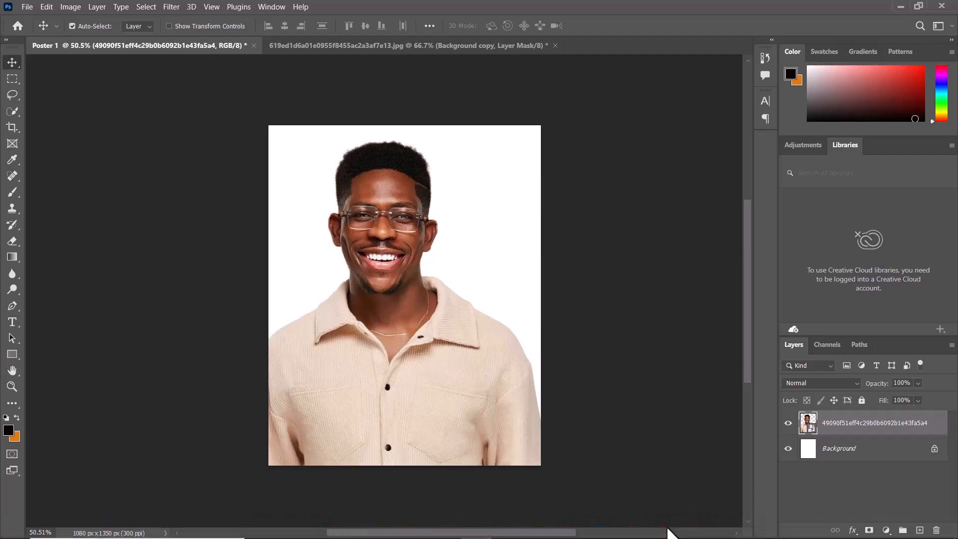
key("super")
mouse_move(664, 533)
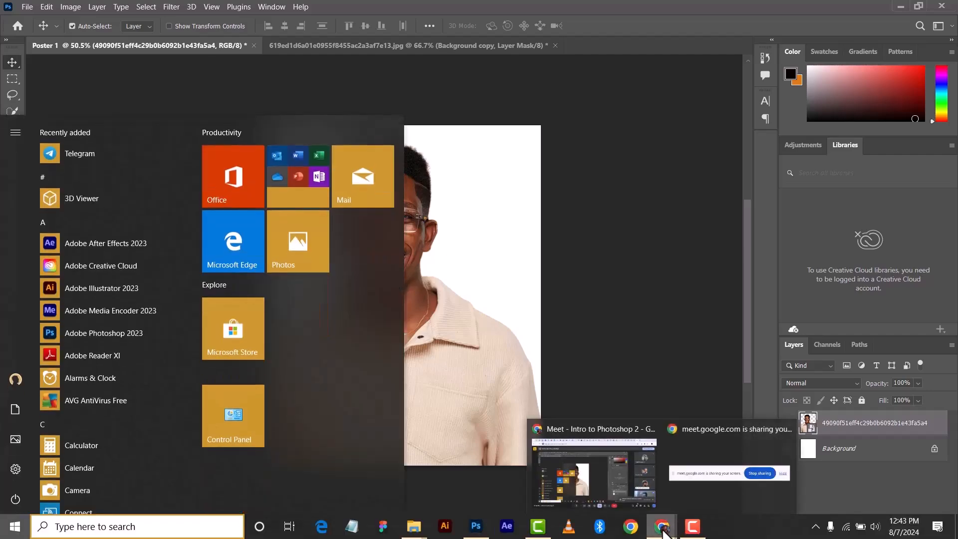
left_click(605, 469)
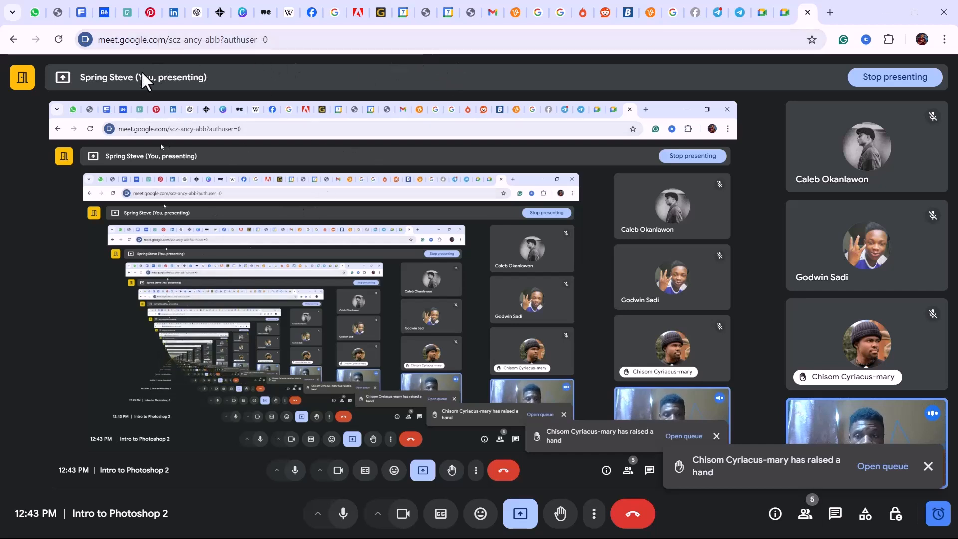
Switch to the Pinterest page in Chrome and search for "creative poster design".
left_click(151, 14)
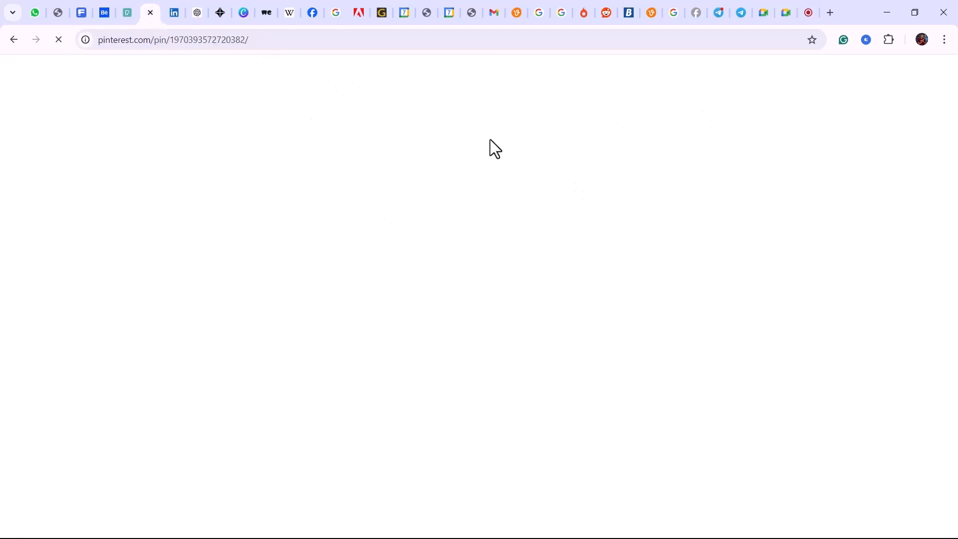
right_click(591, 193)
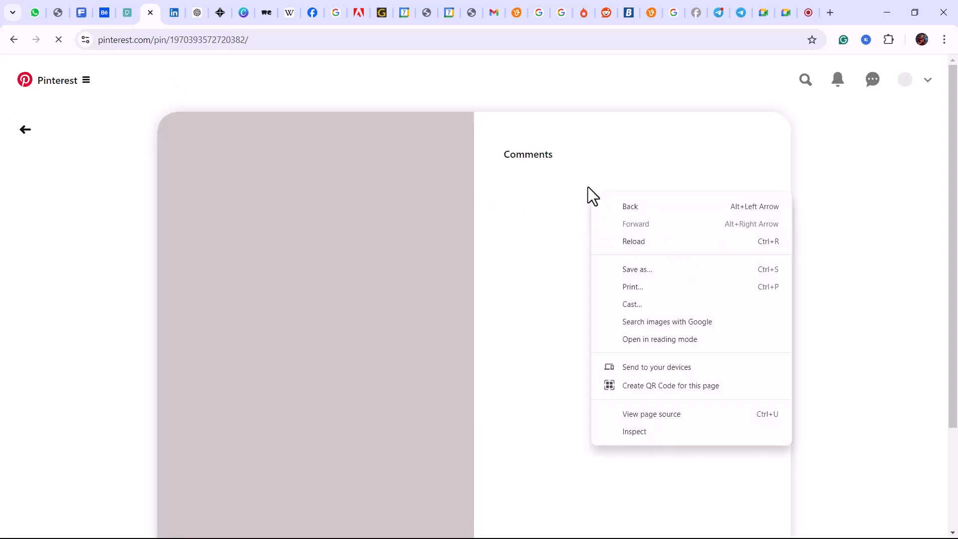
left_click(809, 86)
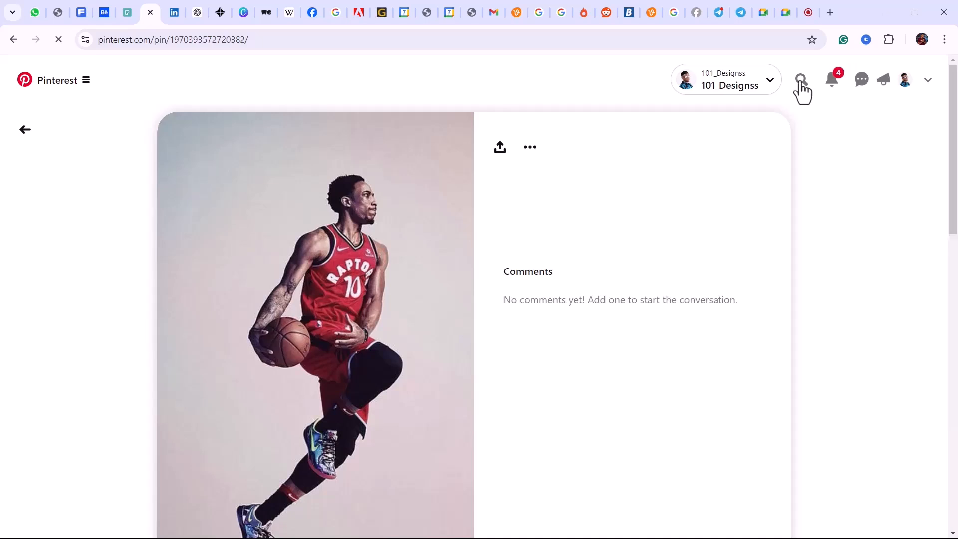
left_click(802, 83)
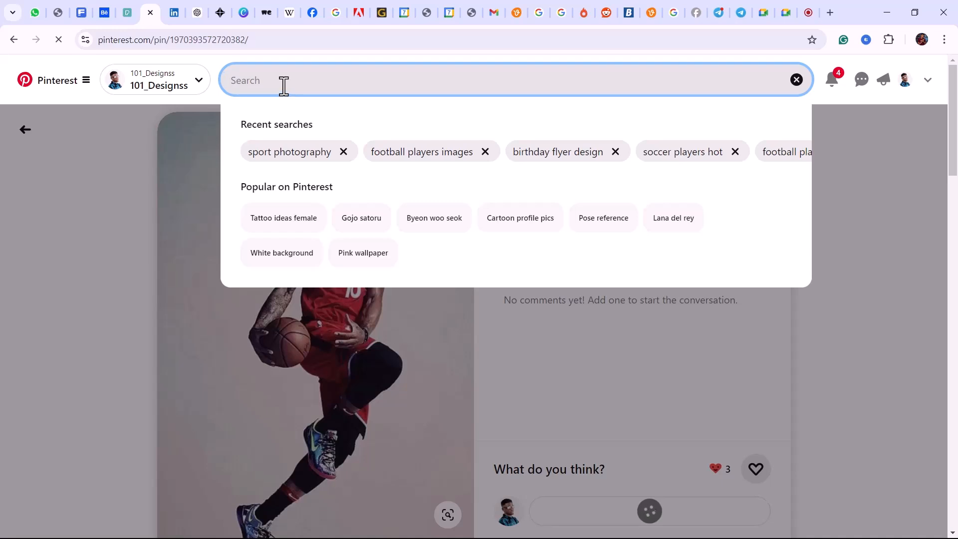
type("c")
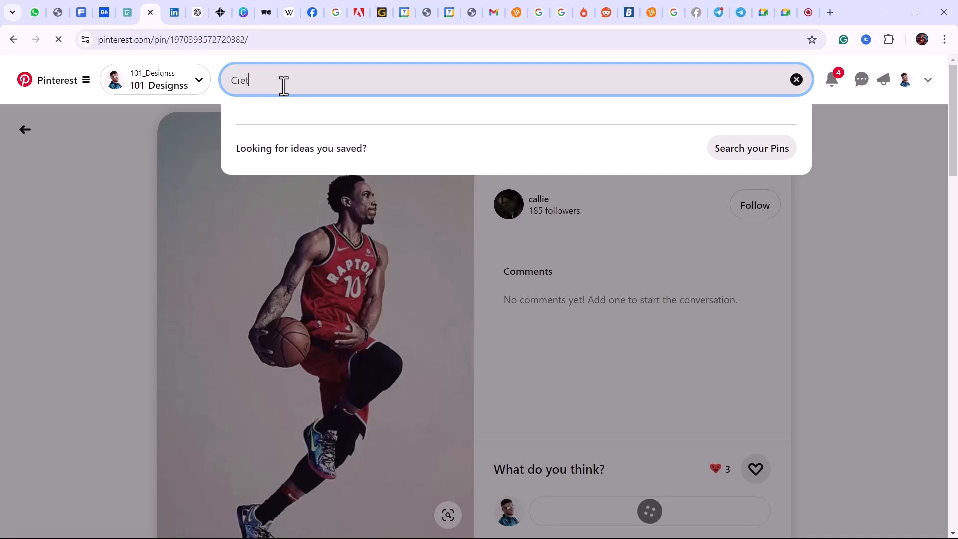
type("reative ")
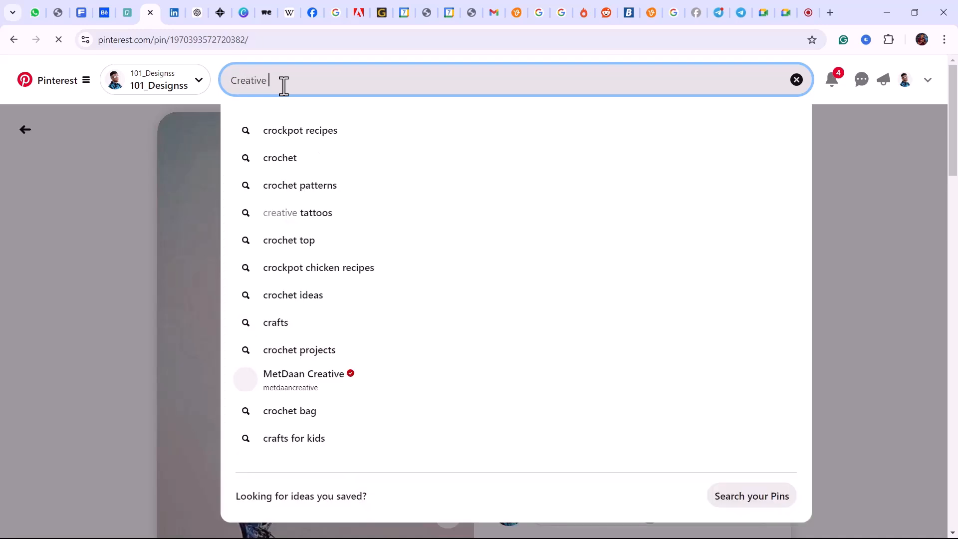
type("po")
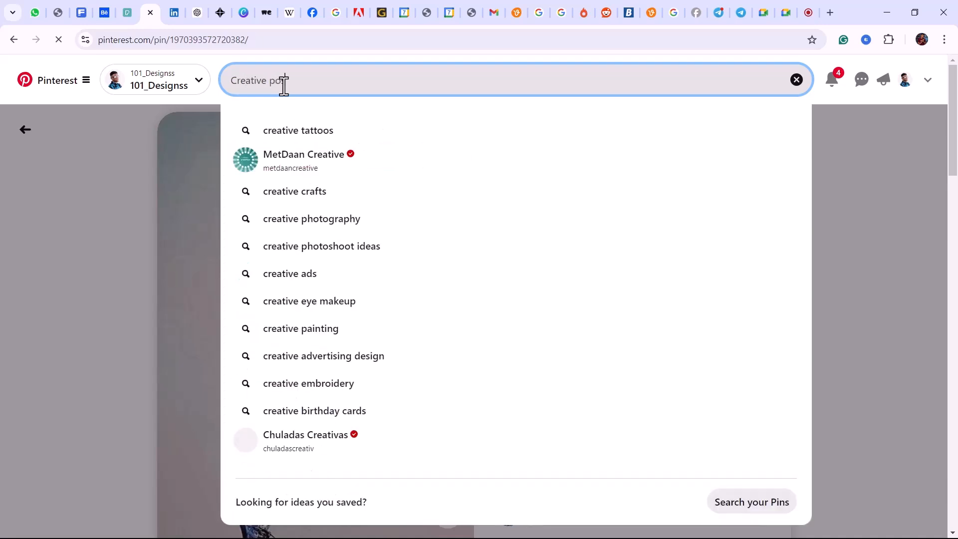
type("ster")
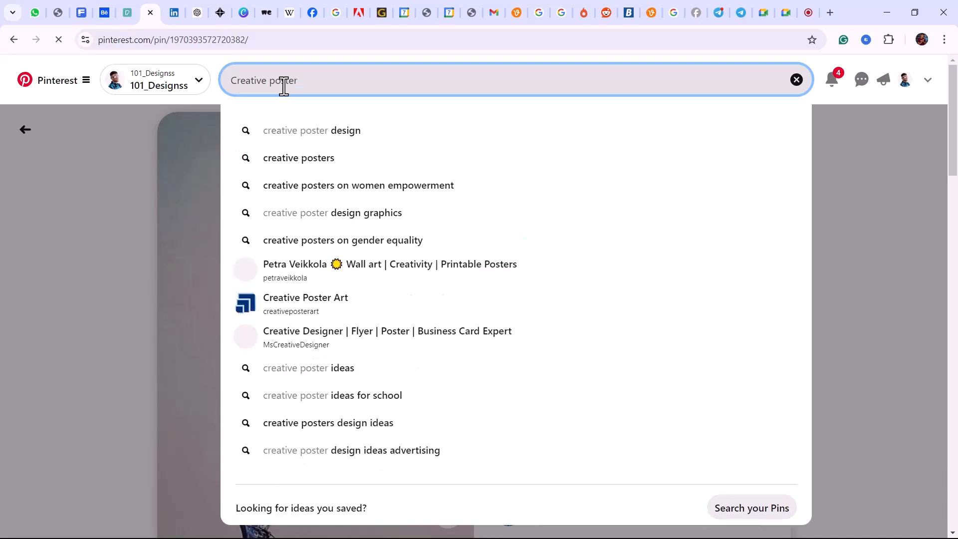
left_click(339, 120)
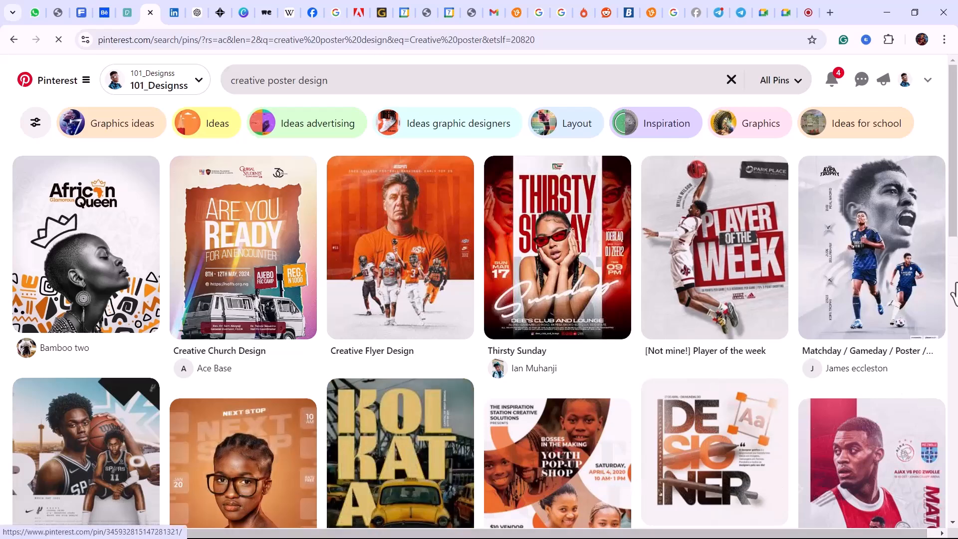
Browse the creative poster design results and open the Matchday / Gameday / Poster sports graphic pin.
scroll(873, 449, "down", 2)
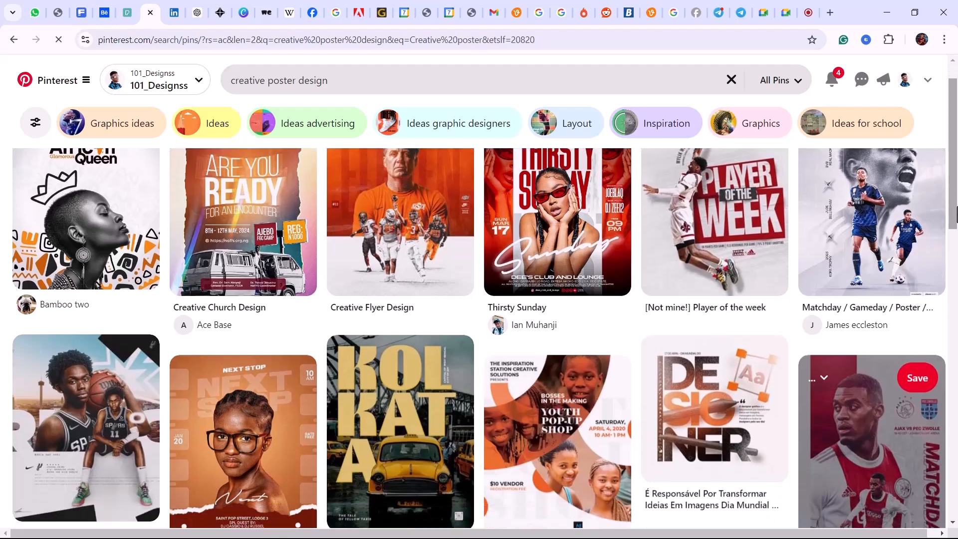
scroll(874, 424, "down", 1)
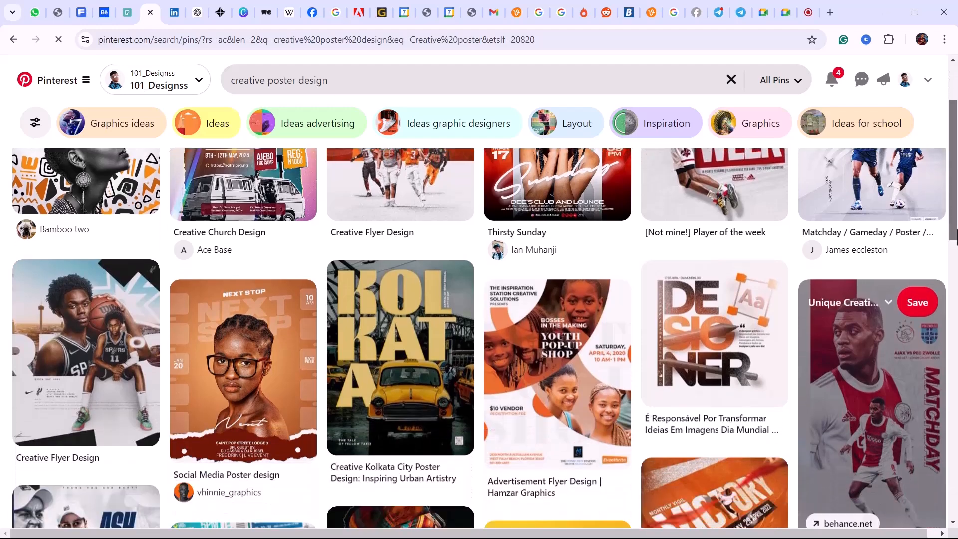
left_click_drag(955, 212, 956, 304)
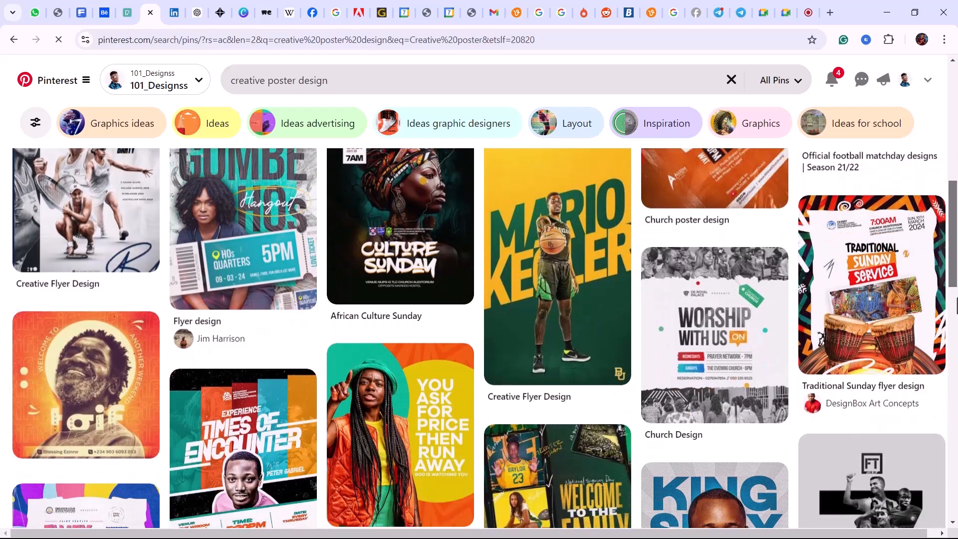
scroll(327, 429, "down", 1)
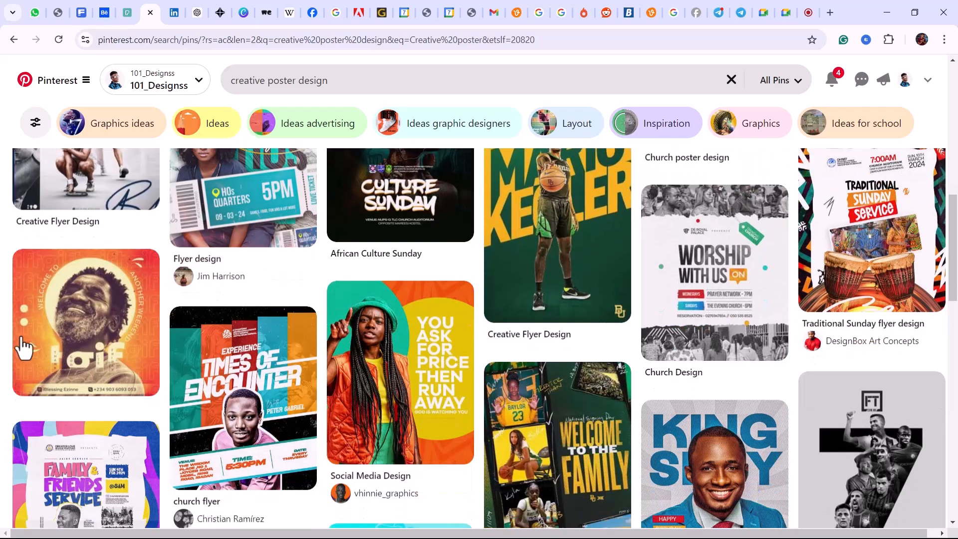
scroll(737, 331, "up", 8)
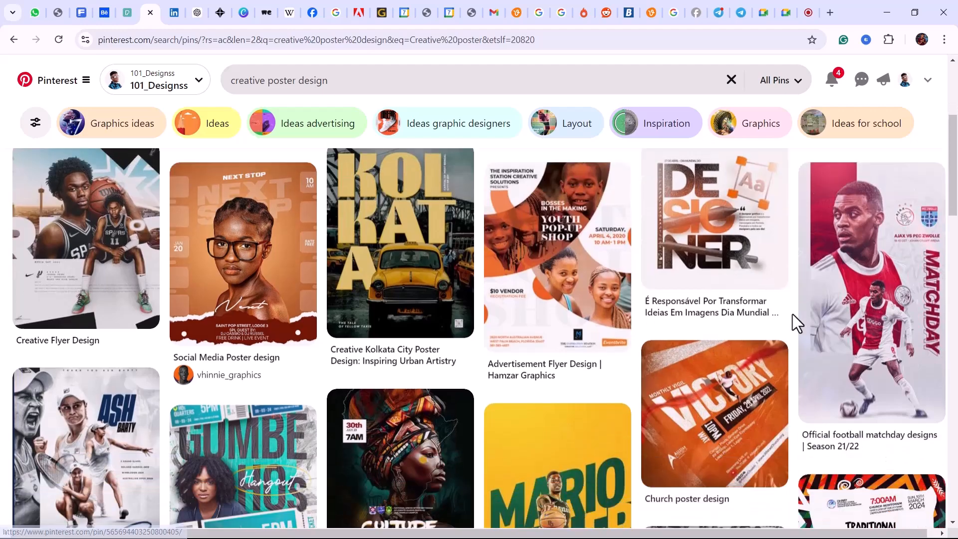
scroll(487, 365, "up", 1)
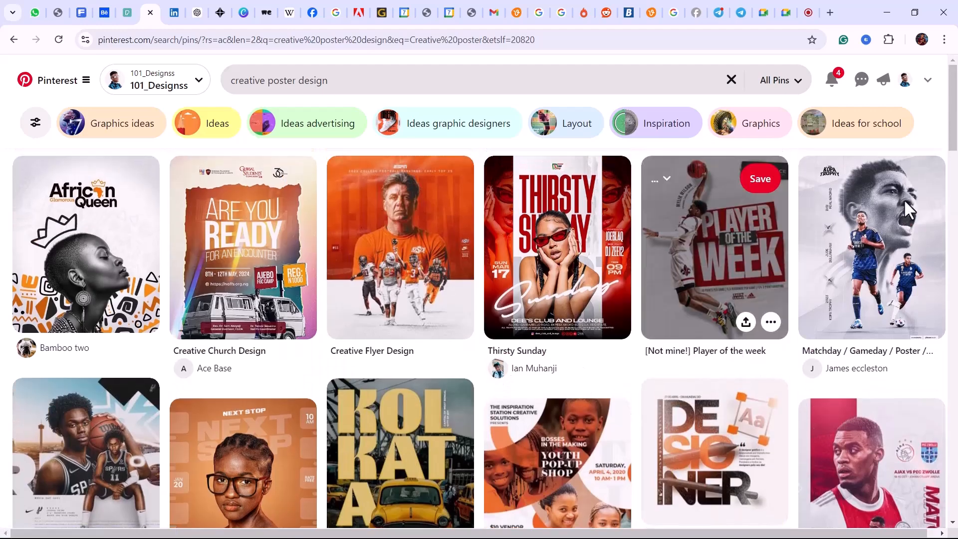
left_click(906, 215)
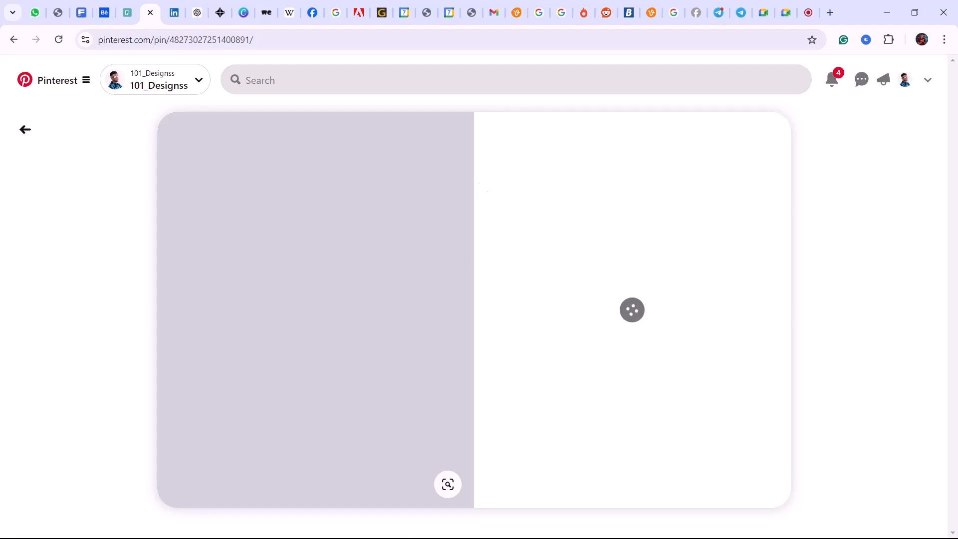
Look through the Downloads folder in File Explorer and return to the Matchday pin in Chrome.
key("super")
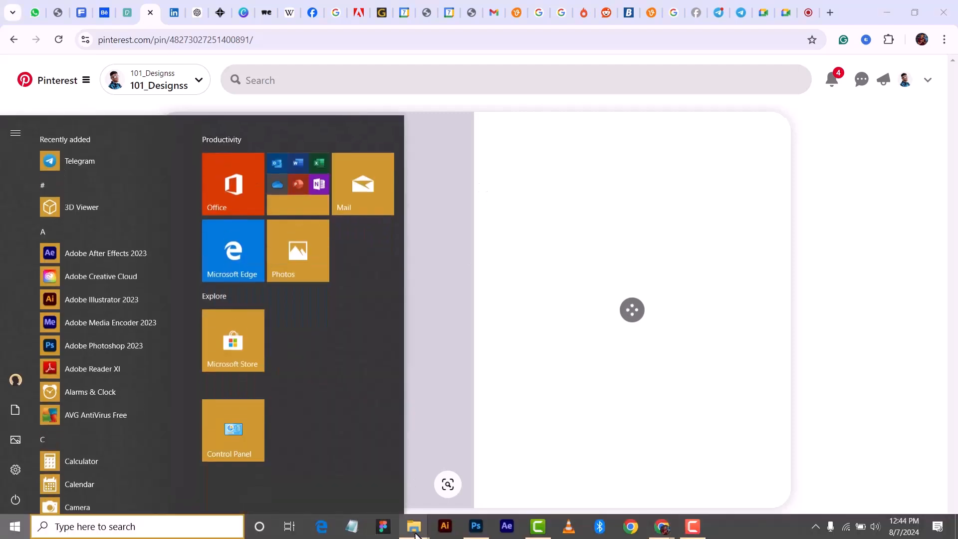
mouse_move(417, 532)
left_click(336, 498)
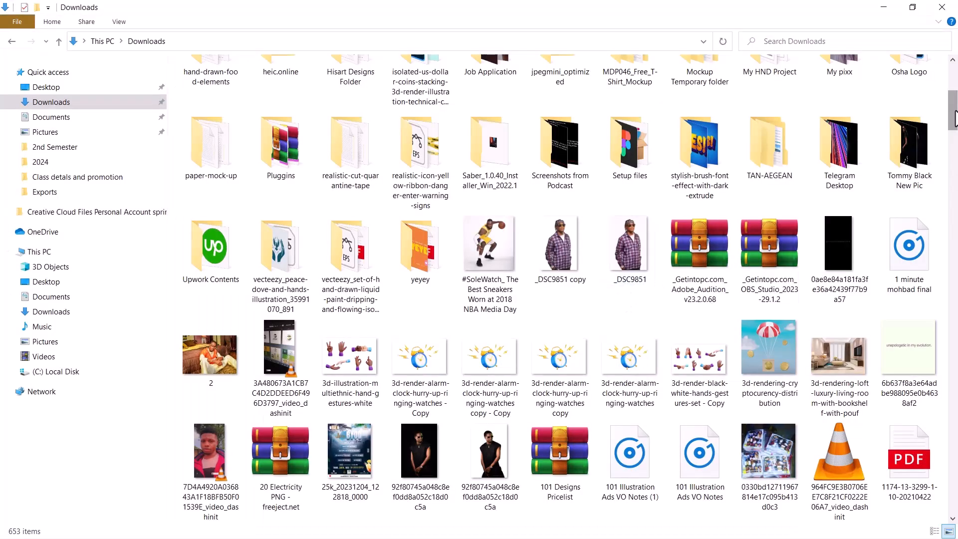
left_click_drag(954, 273, 954, 489)
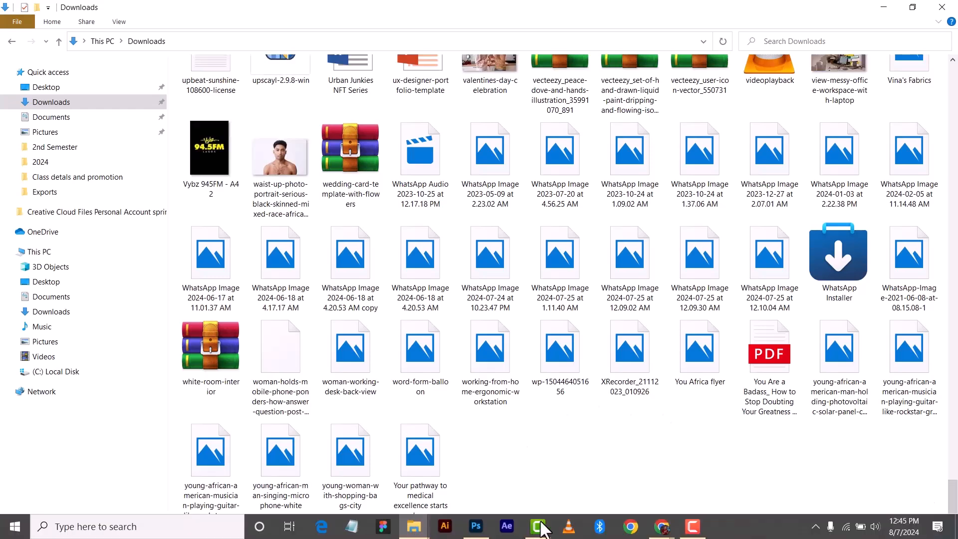
key("super")
mouse_move(662, 526)
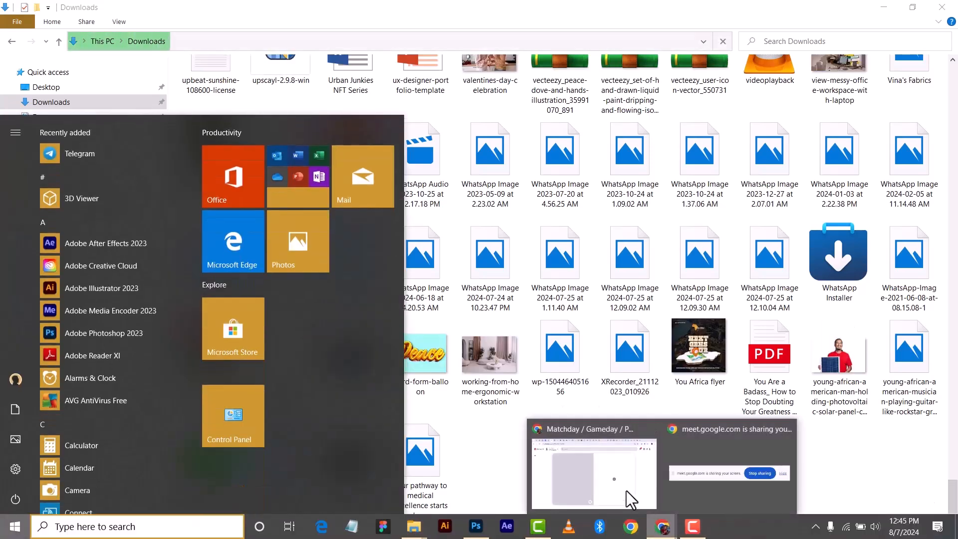
left_click(643, 473)
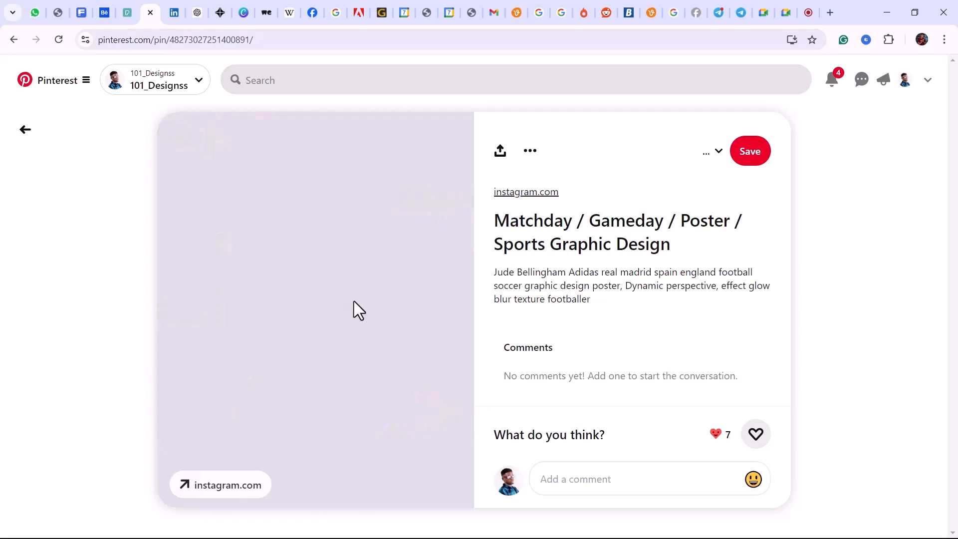
left_click(530, 150)
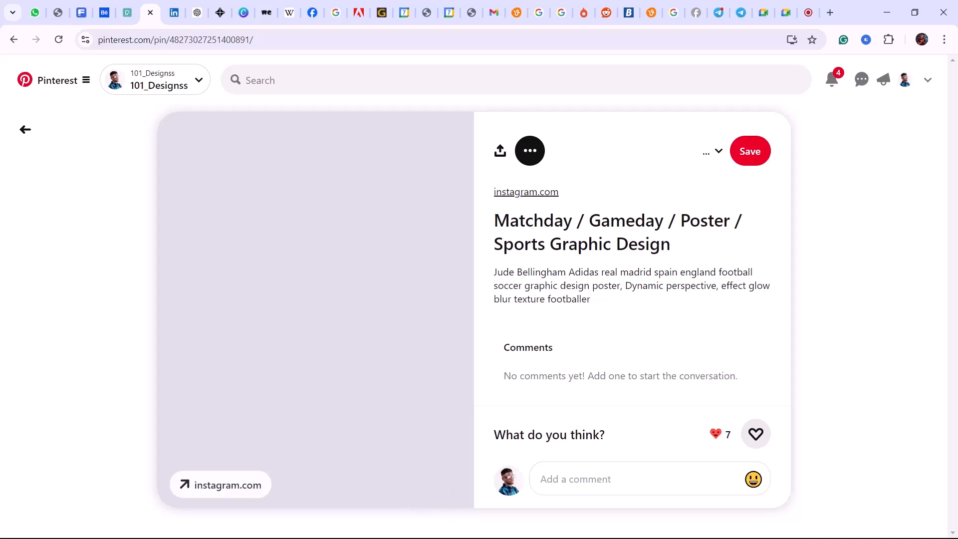
Switch to Photoshop and nudge the smiling man's cut-out slightly left and upward in the Poster 1 document.
left_click(474, 527)
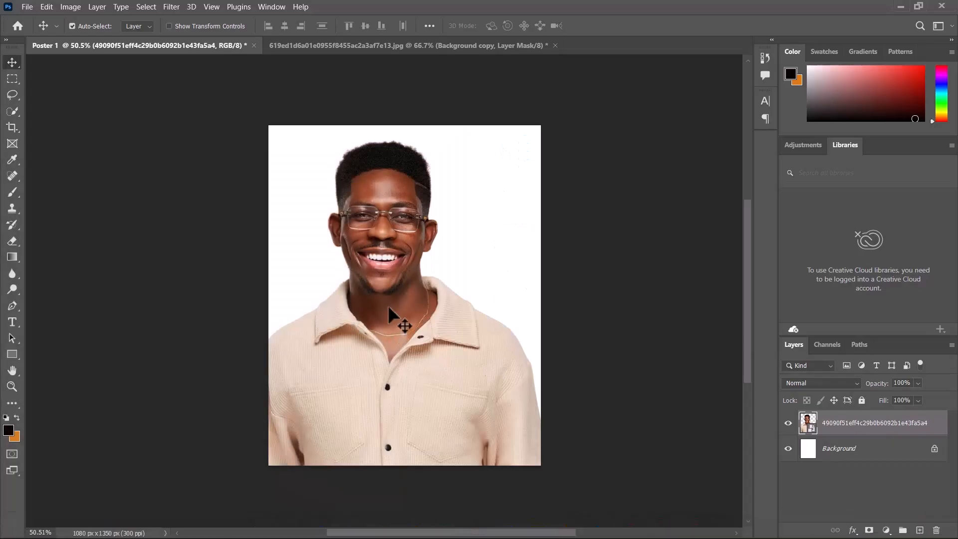
left_click_drag(388, 305, 382, 305)
scroll(407, 247, "down", 2)
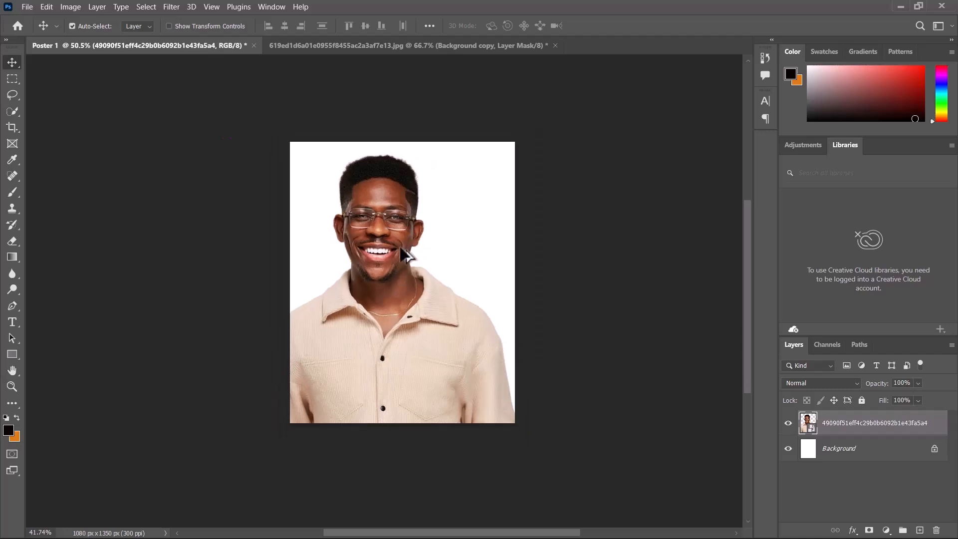
scroll(406, 253, "up", 1)
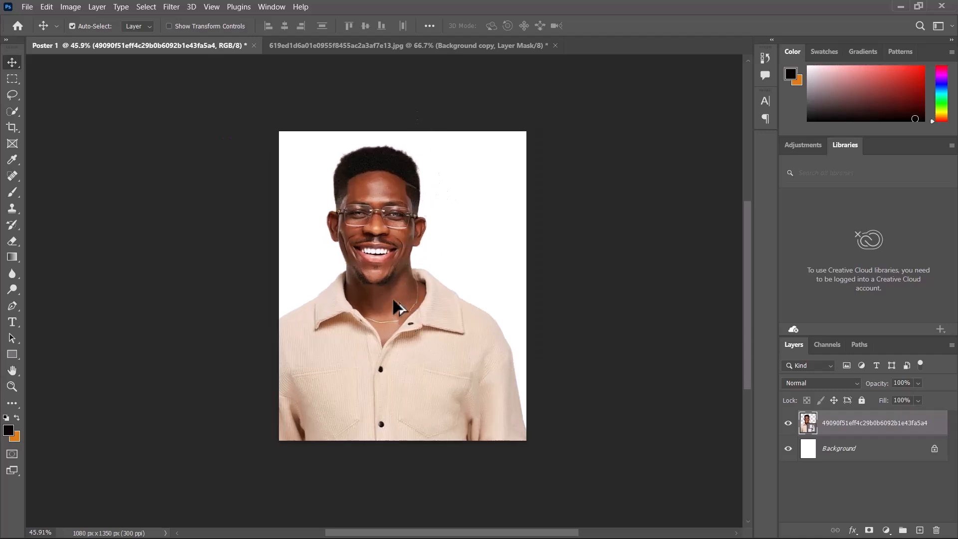
left_click_drag(385, 263, 386, 256)
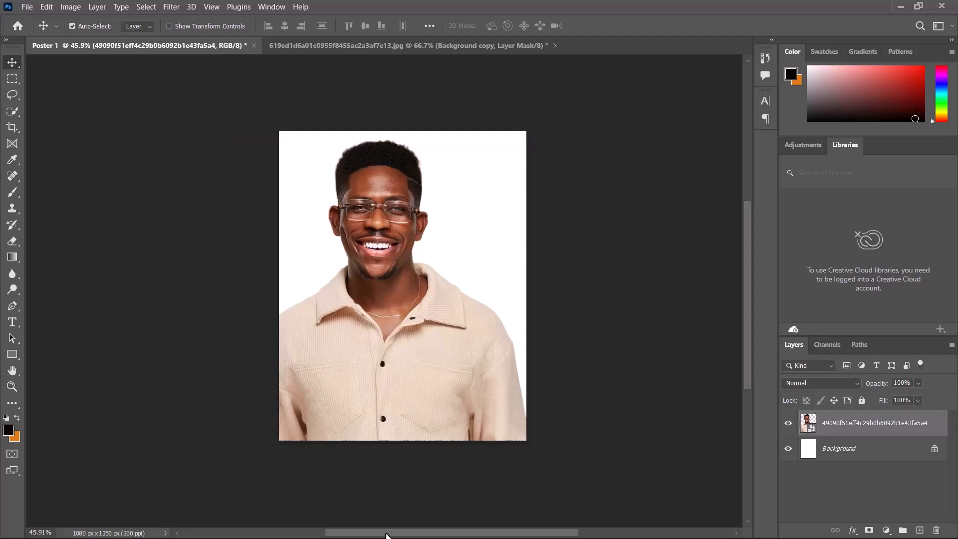
Open the image 7972cfde6ba6f03328d2b6dc21d72698 from the Images folder in File Explorer as a separate Photoshop document.
key("super")
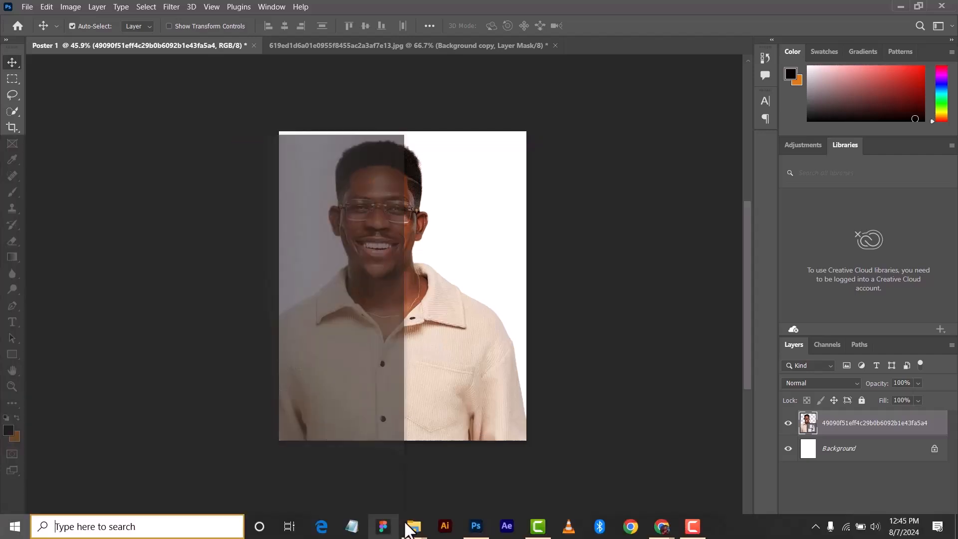
mouse_move(414, 525)
left_click(429, 471)
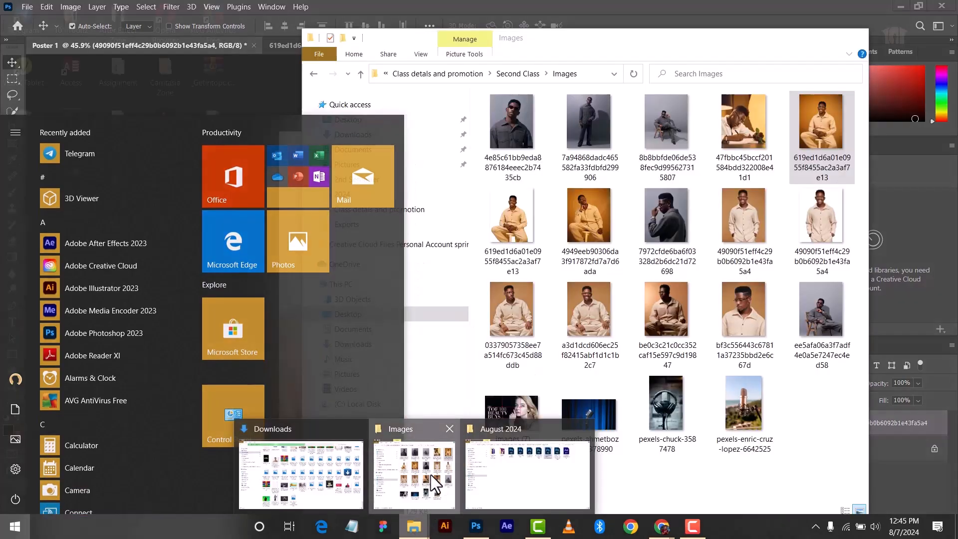
left_click(825, 37)
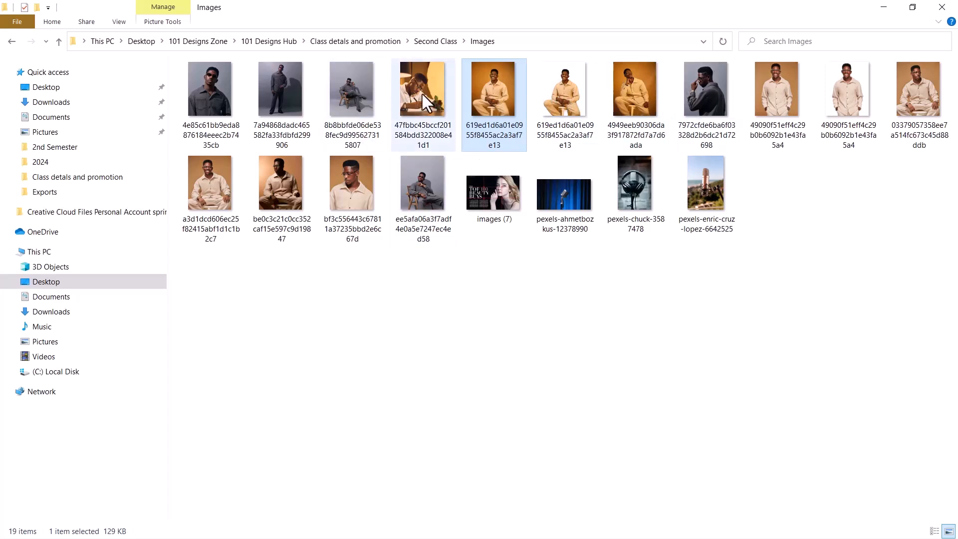
left_click(697, 106)
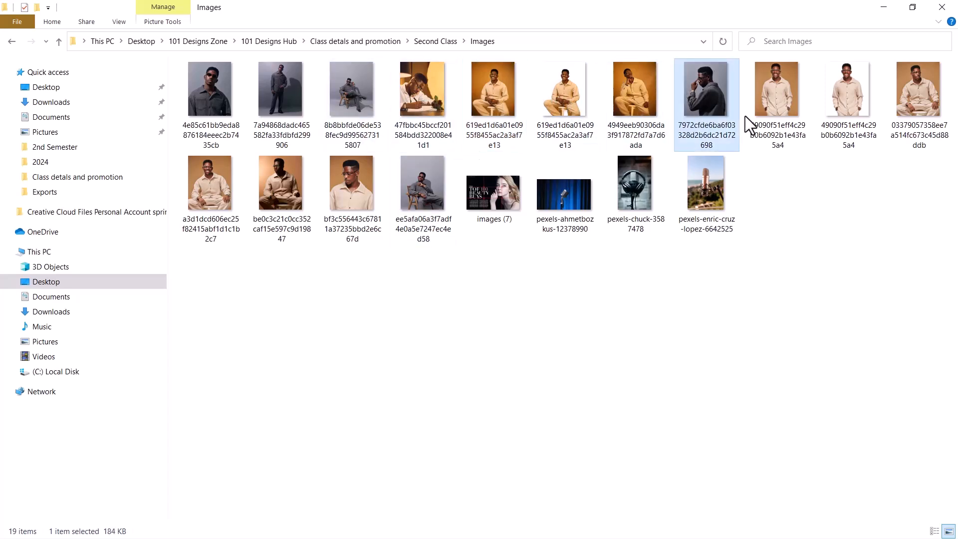
left_click(913, 7)
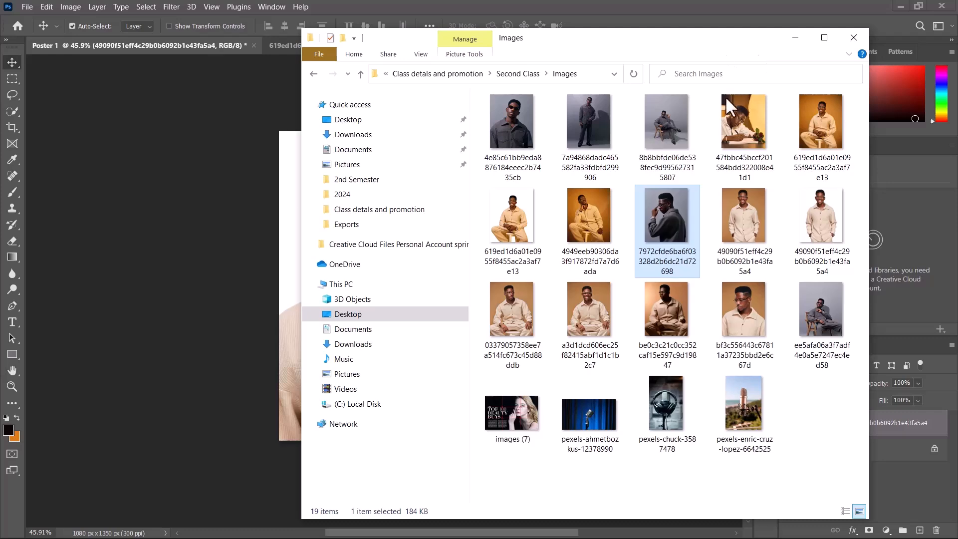
left_click_drag(719, 37, 802, 169)
left_click_drag(747, 323, 605, 45)
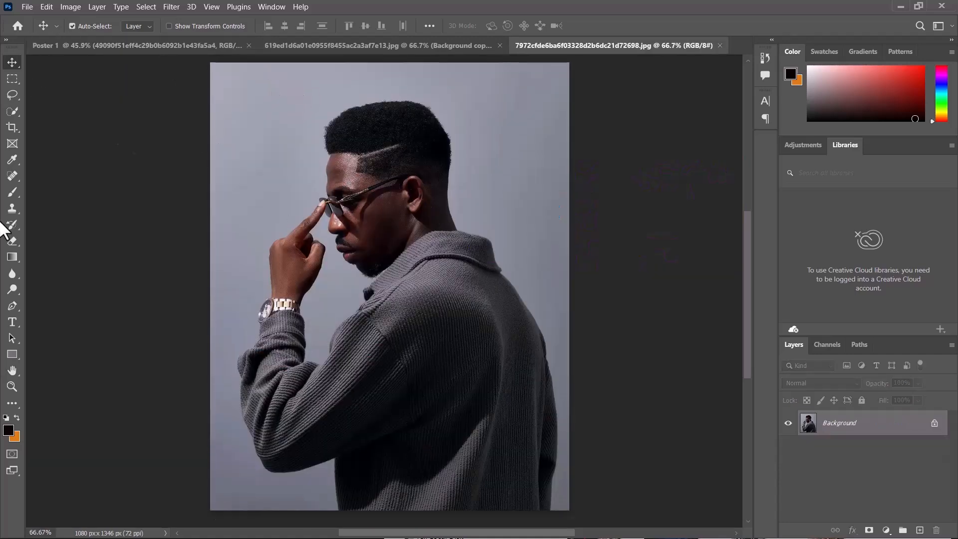
Select the man in the grey sweater photo with the Quick Selection tool's Select Subject.
left_click(13, 111)
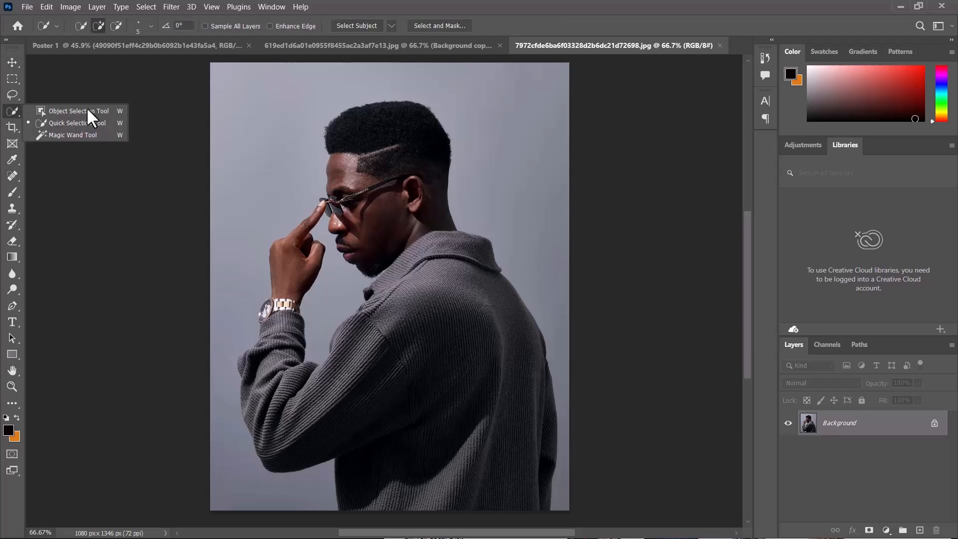
left_click(352, 26)
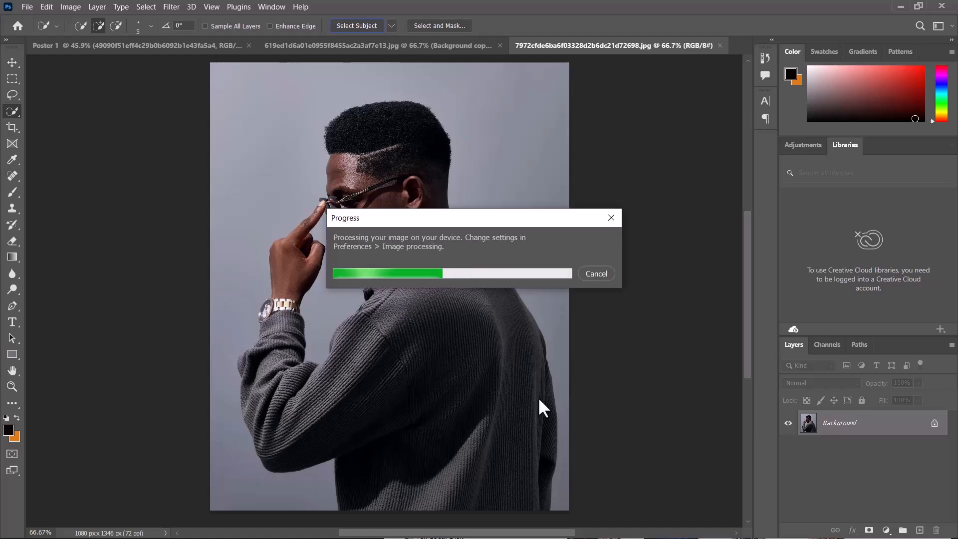
Switch to Chrome's Matchday / Gameday / Poster pin and go to the last open browser tab.
key("super")
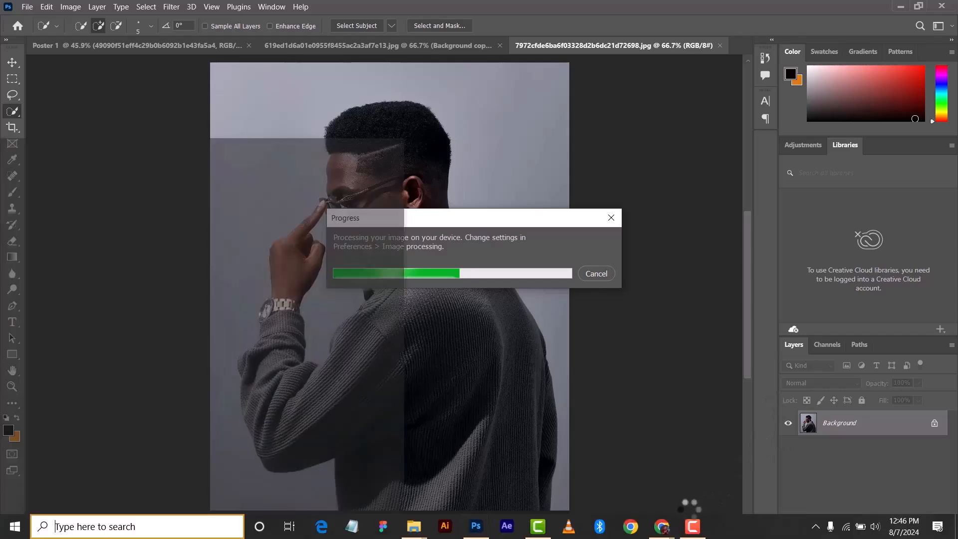
mouse_move(664, 529)
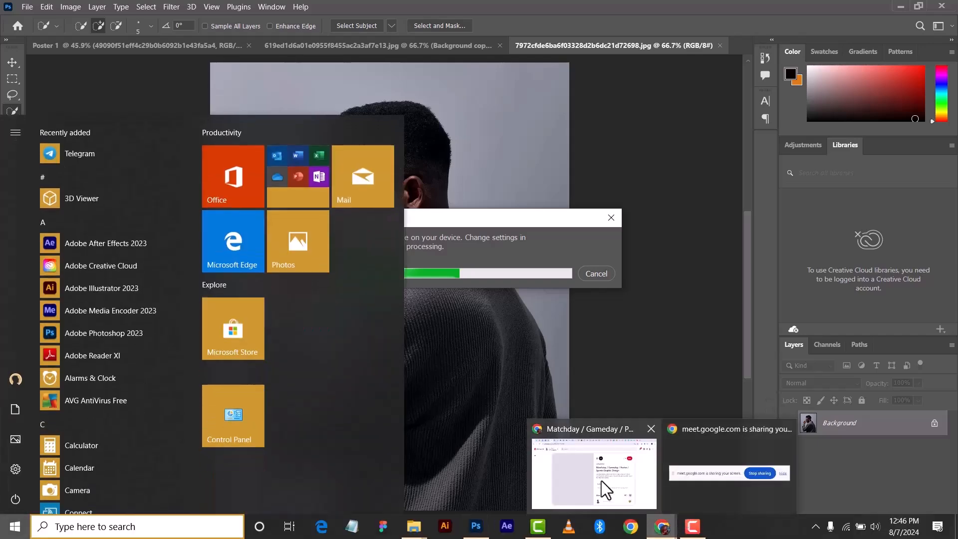
left_click(604, 481)
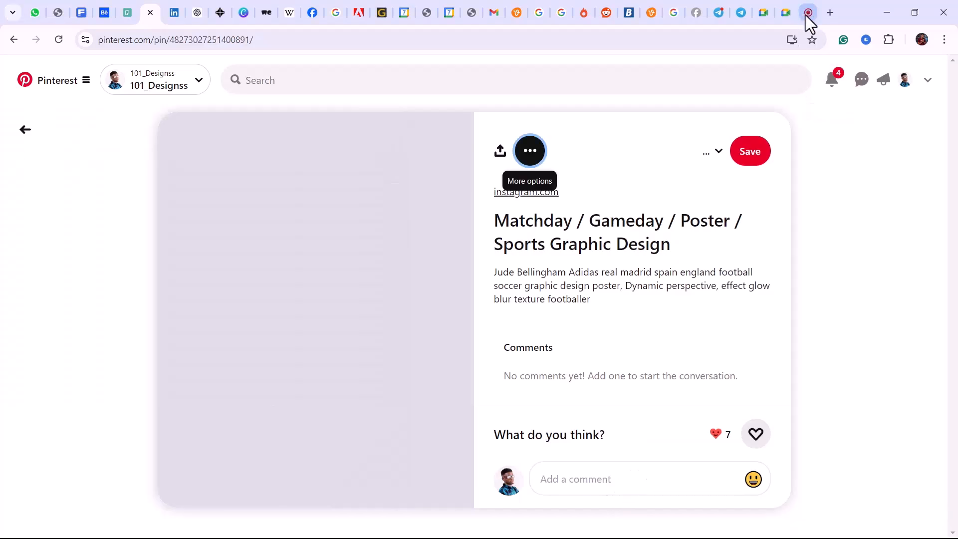
key("ctrl+9")
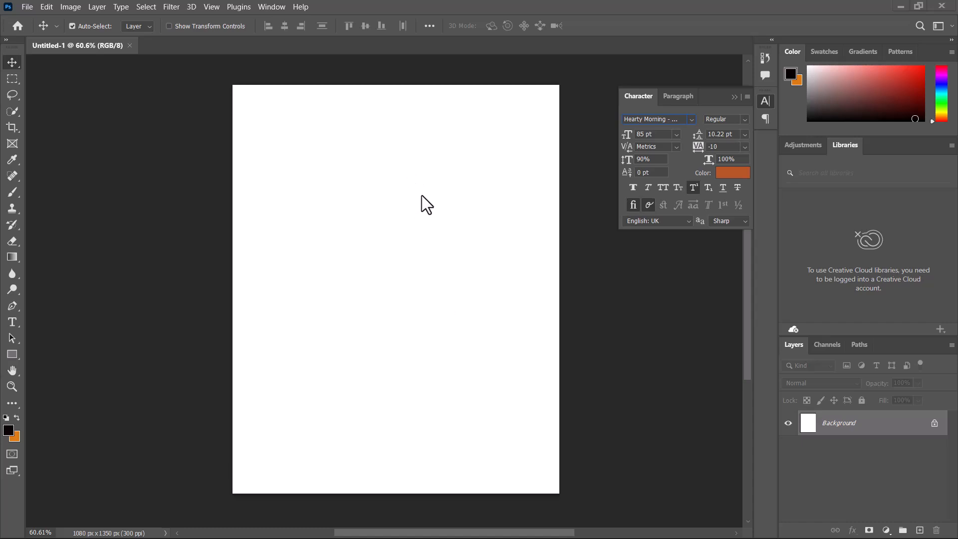
scroll(434, 214, "down", 1)
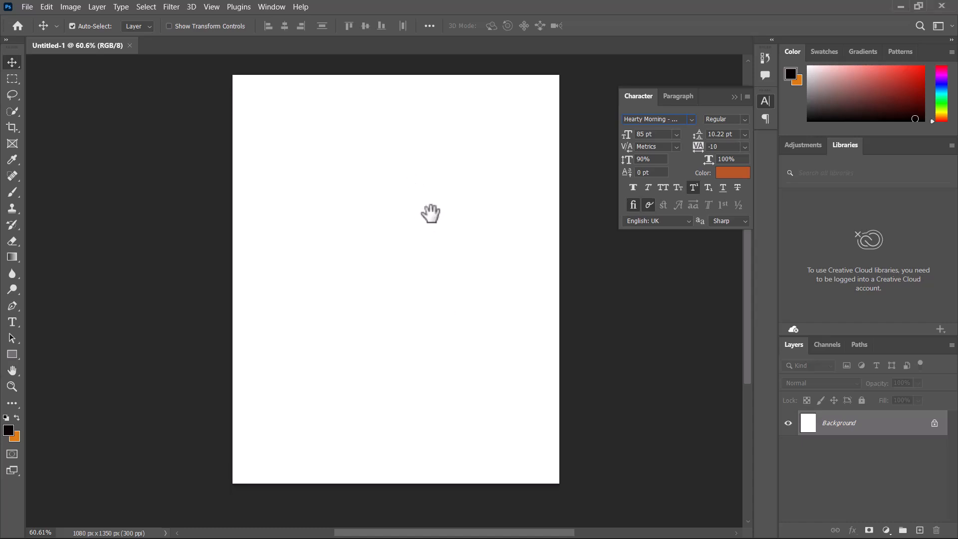
scroll(432, 215, "up", 1)
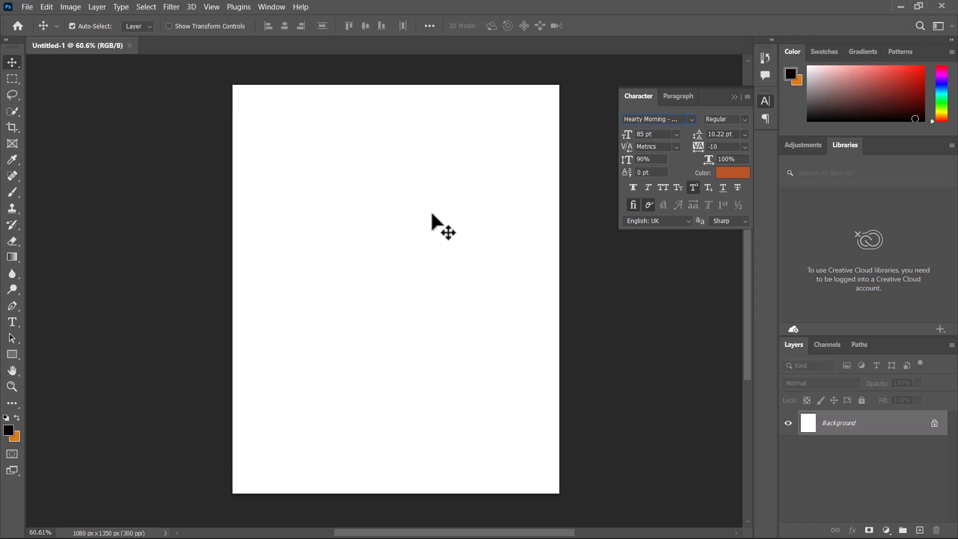
key("super")
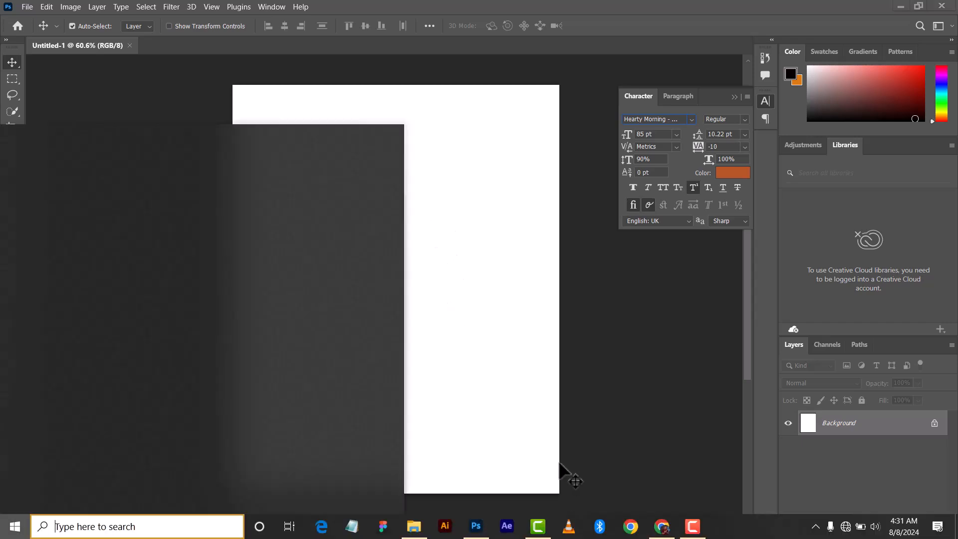
key("super")
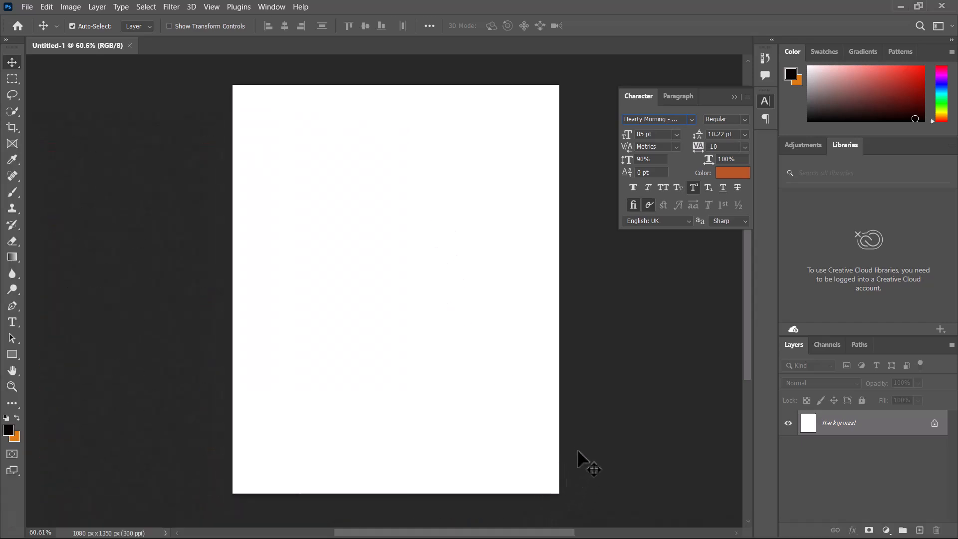
key("super")
left_click(693, 527)
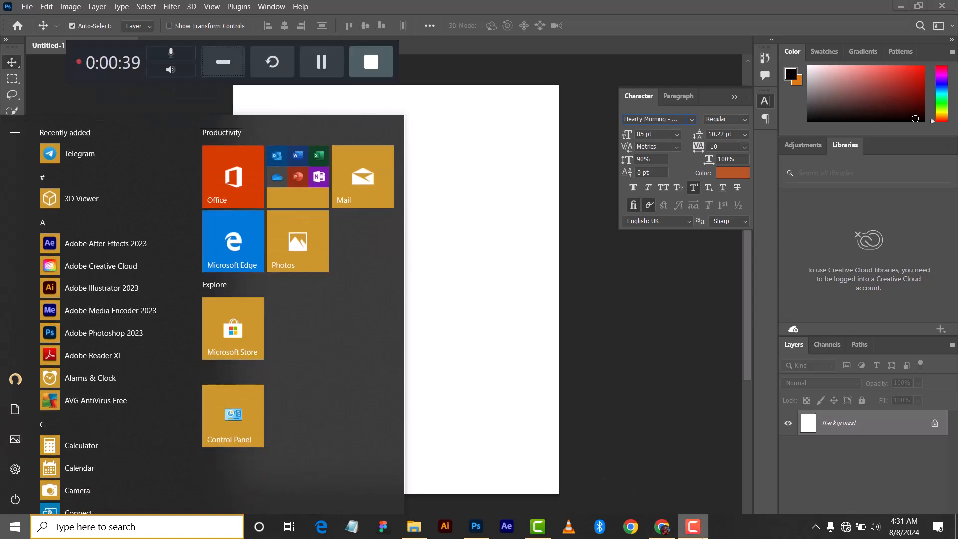
left_click(220, 61)
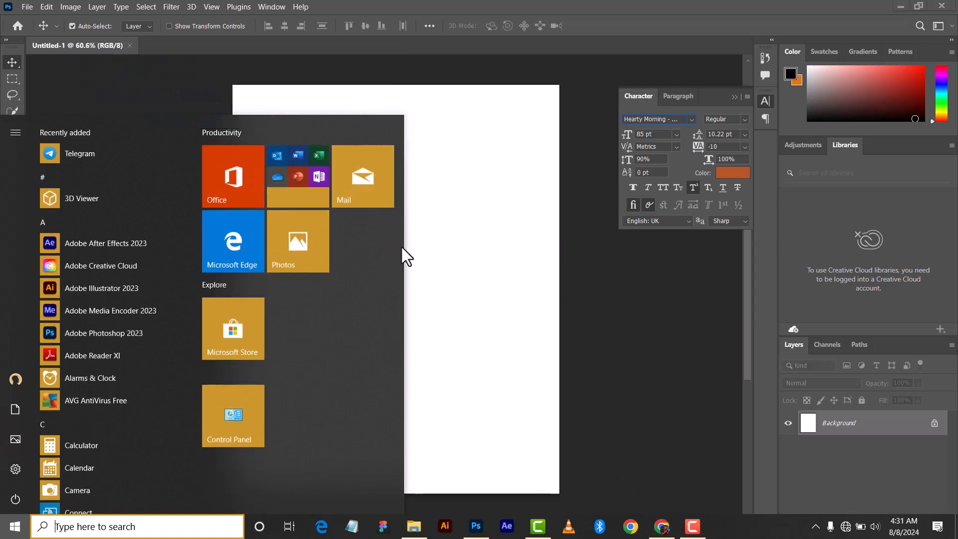
left_click(458, 264)
Check the Images folder in File Explorer and return to the blank Untitled-1 document in Photoshop.
key("super")
left_click(406, 526)
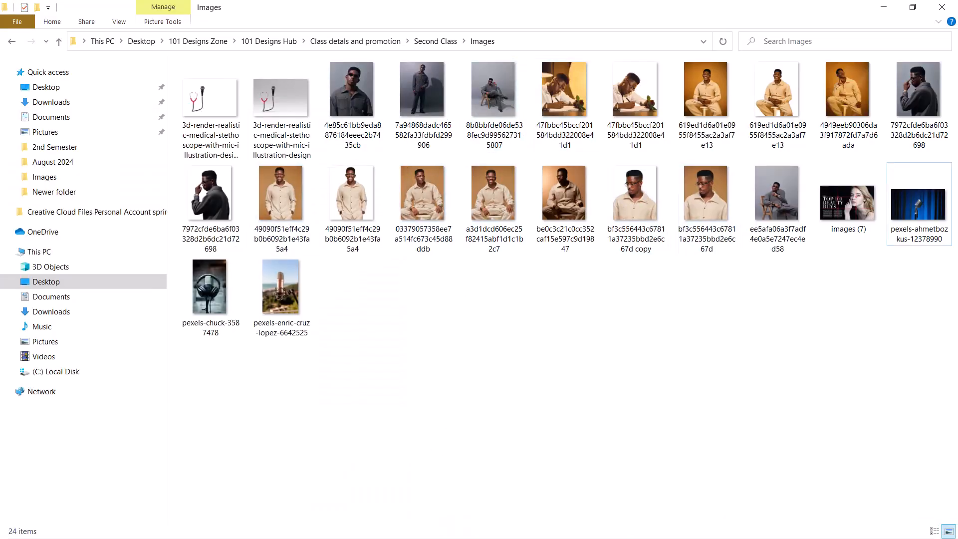
key("super")
left_click(509, 527)
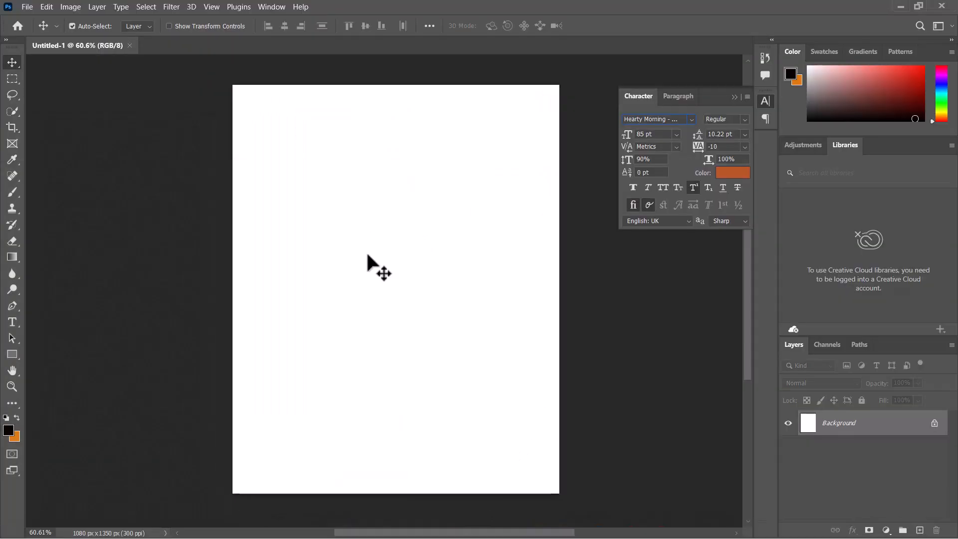
key("super")
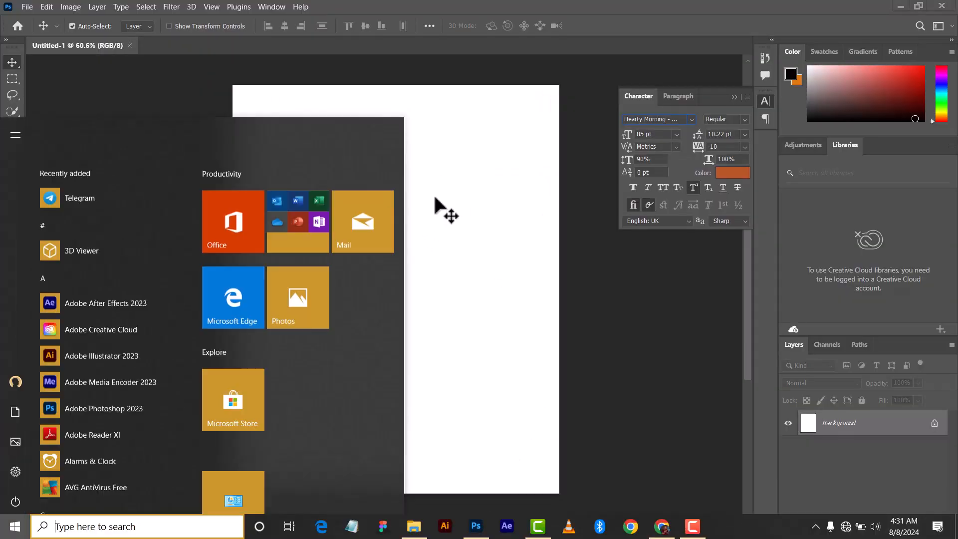
key("super")
key("super")
key("super")
key("super")
key("super")
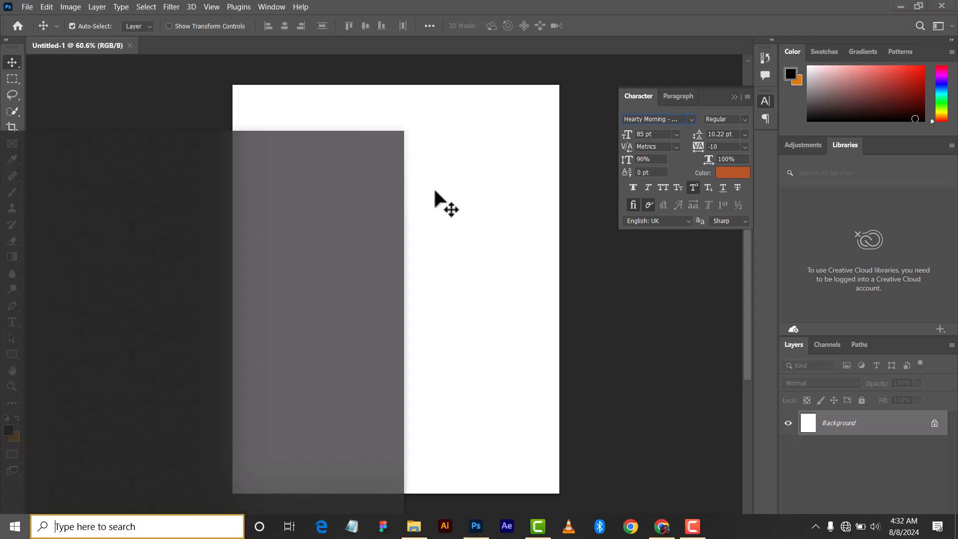
scroll(438, 200, "down", 1)
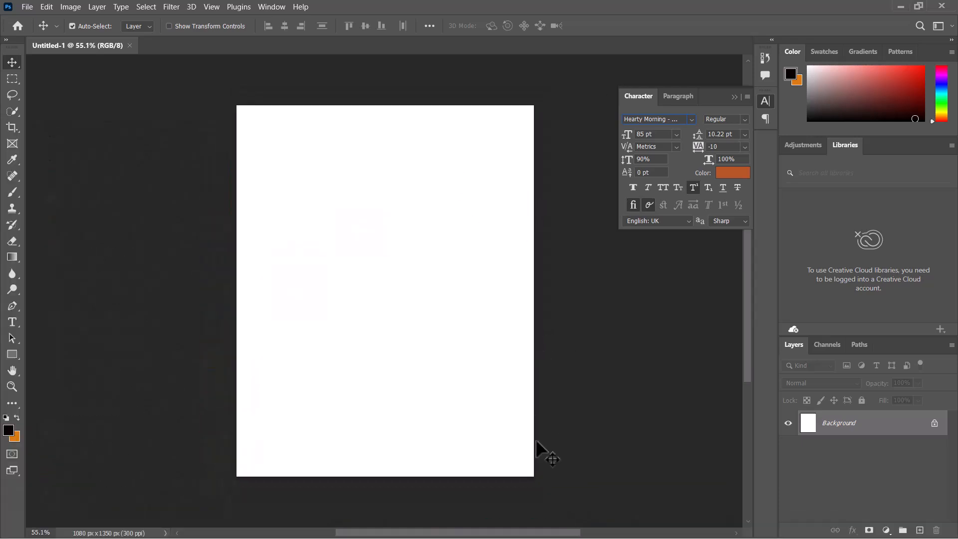
Place the smiling man's cut-out 49090f51eff4c29b0b6092b1e43fa5a4 from the Images folder into the Untitled-1 document.
key("super")
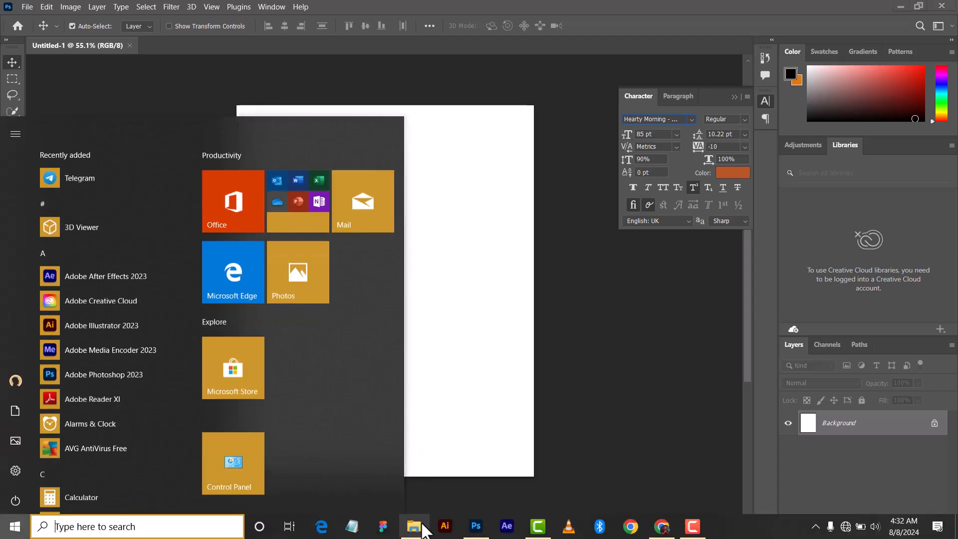
left_click(413, 530)
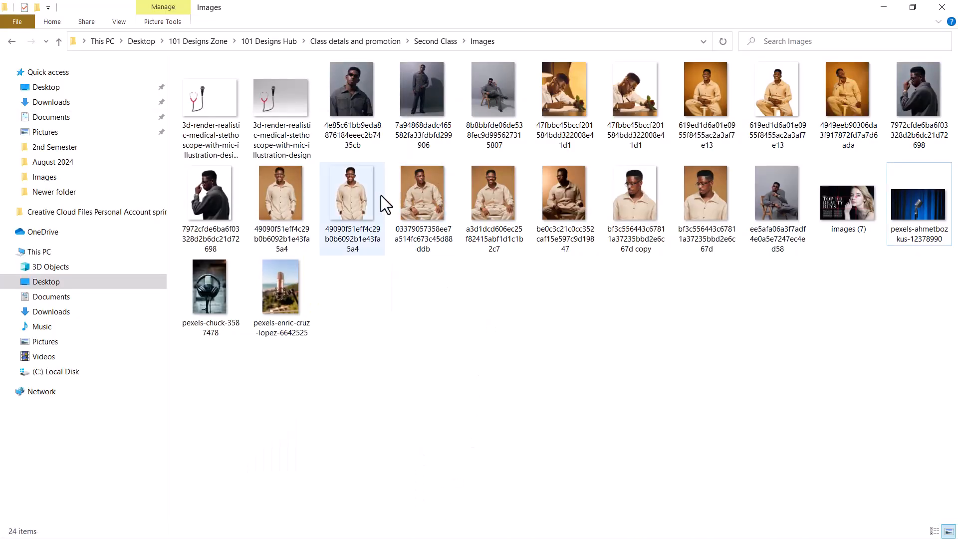
left_click_drag(365, 201, 402, 309)
key("super")
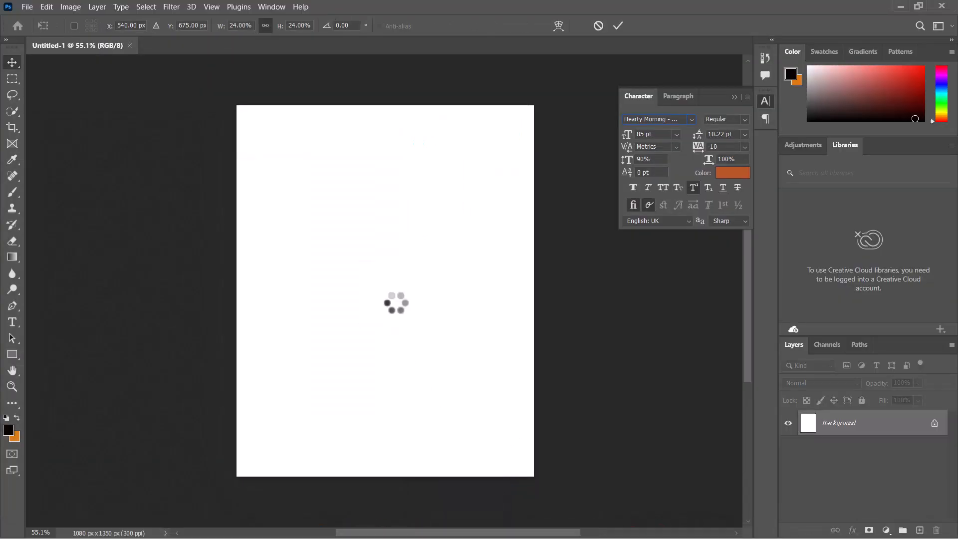
scroll(394, 295, "down", 1)
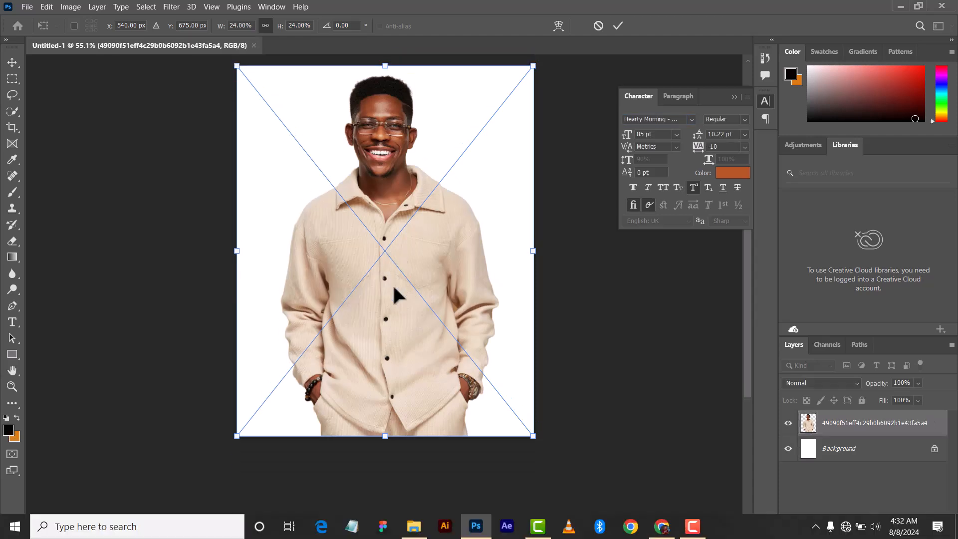
scroll(398, 251, "down", 2)
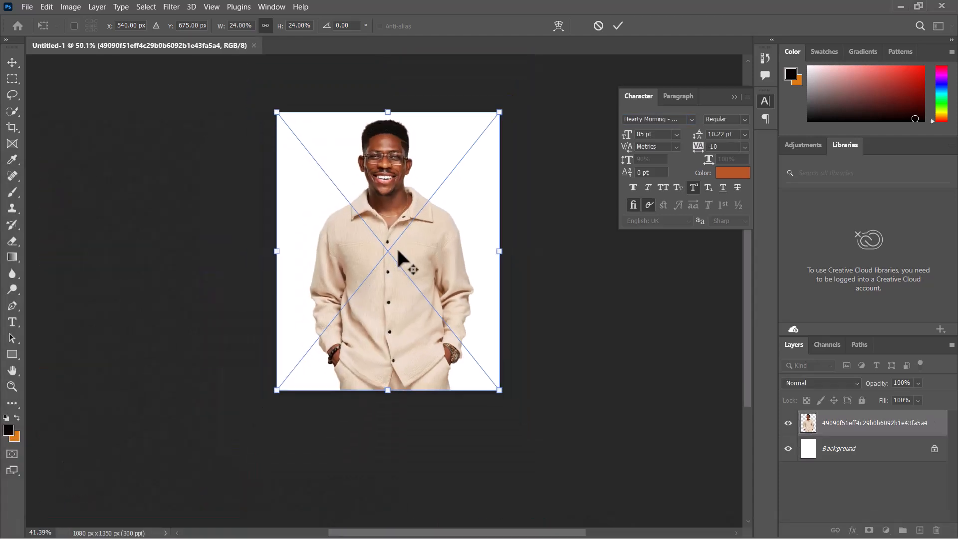
left_click_drag(432, 229, 429, 260)
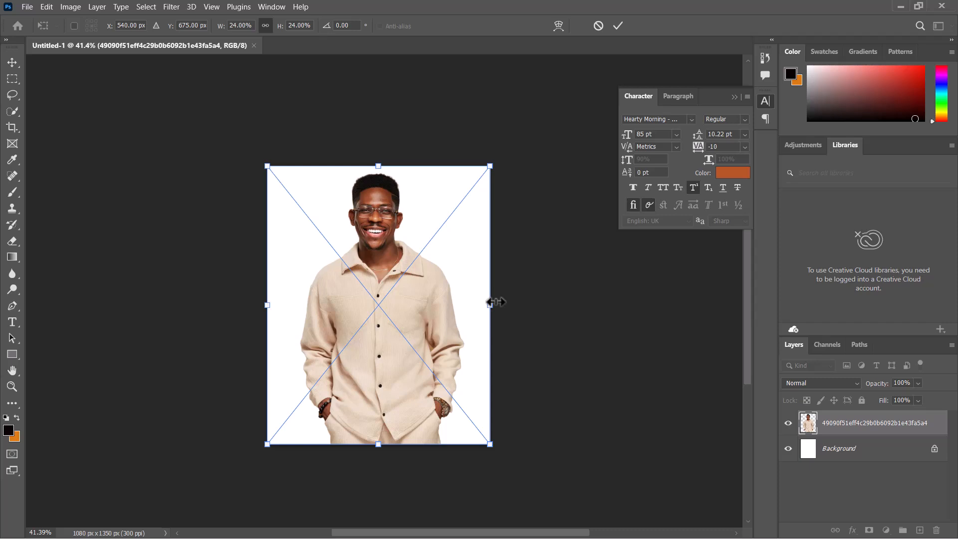
Scale the smiling man's cut-out to 38.14% and position it left of the canvas centre with his whole head inside the canvas.
left_click_drag(494, 304, 595, 282)
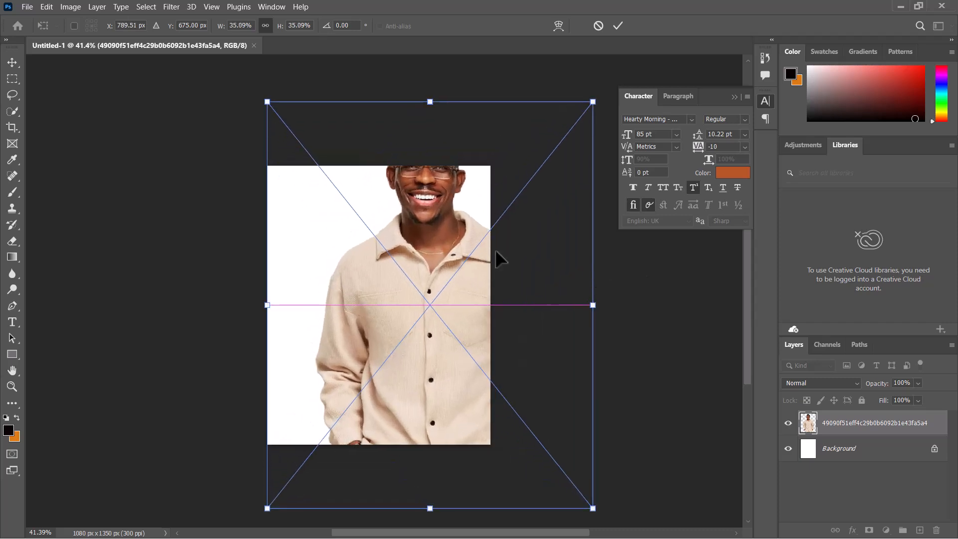
left_click_drag(408, 264, 380, 284)
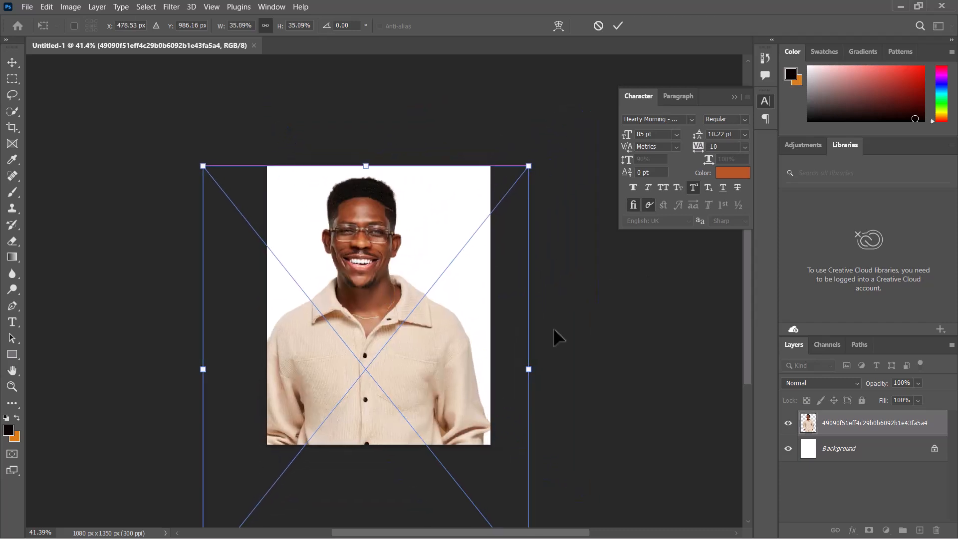
left_click_drag(527, 370, 558, 369)
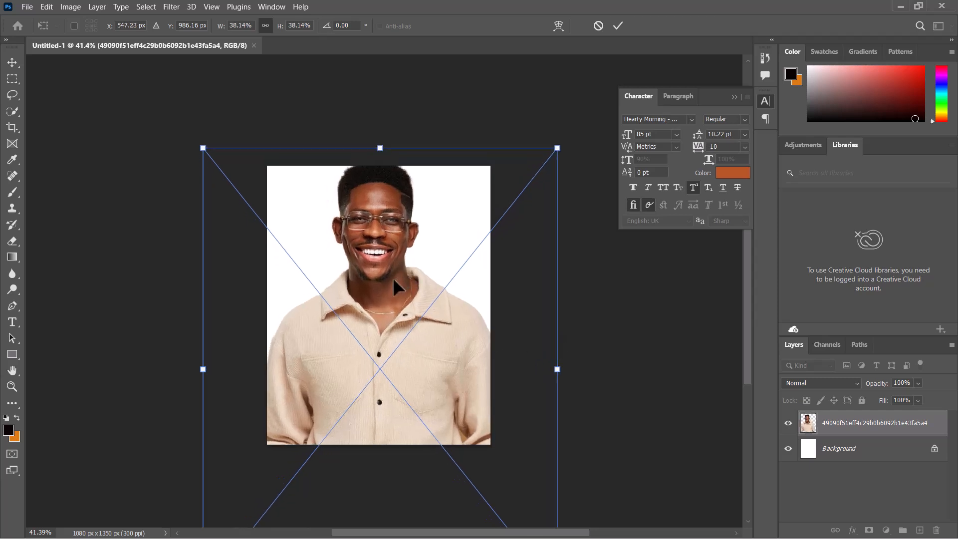
mouse_move(393, 278)
left_mouse_down()
mouse_move(373, 284)
mouse_move(382, 286)
left_mouse_up()
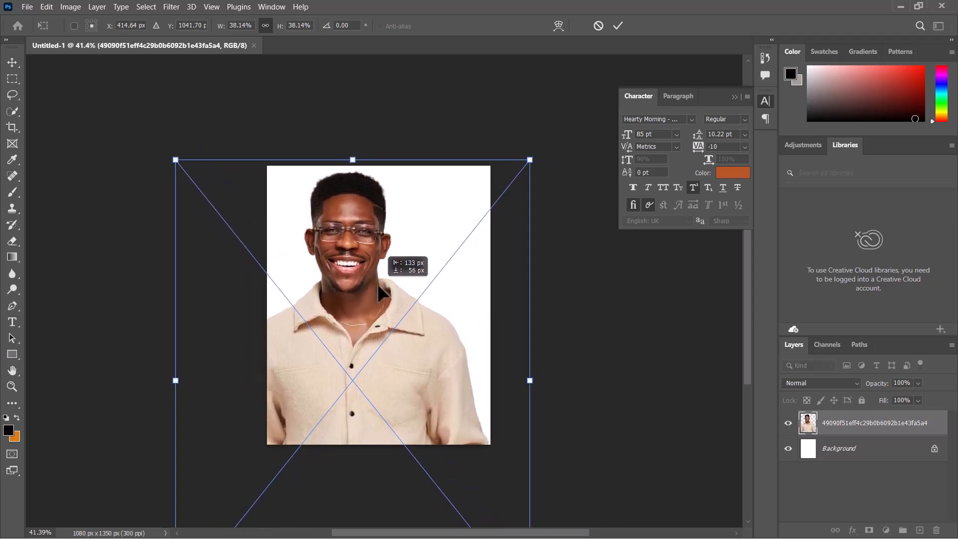
left_click(619, 26)
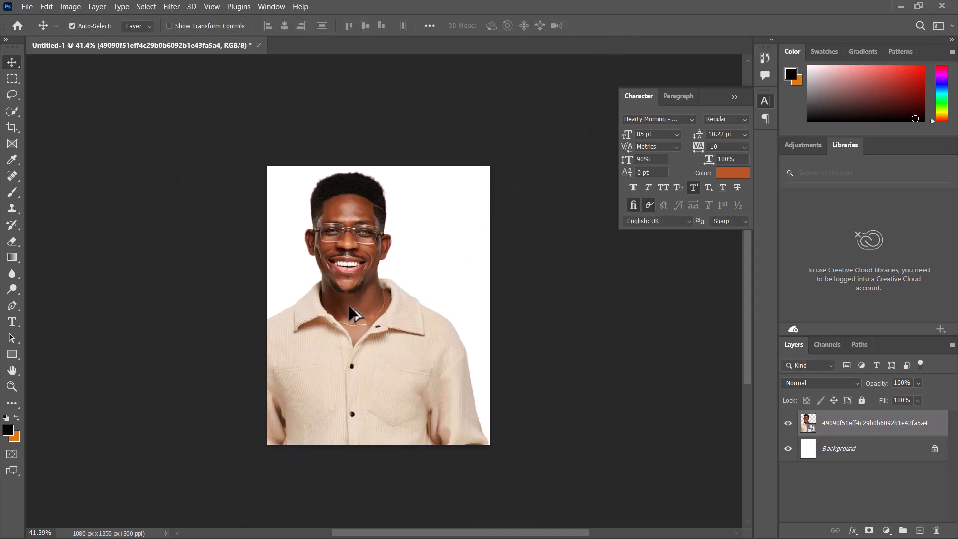
scroll(349, 313, "up", 1)
left_click_drag(419, 269, 402, 262)
mouse_move(345, 280)
left_mouse_down()
mouse_move(342, 289)
mouse_move(337, 271)
left_mouse_up()
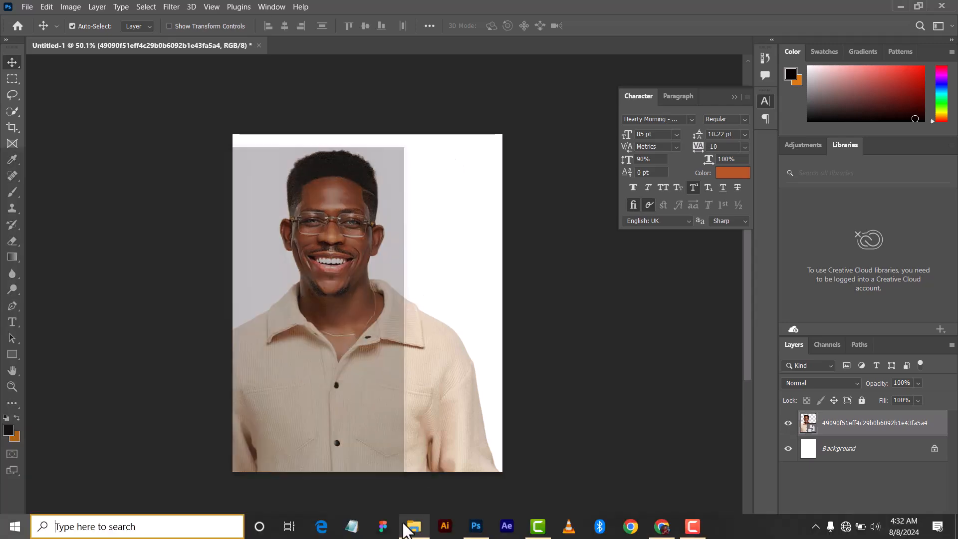
Place the cut-out bf3c556443c67811a37235bbd2e6c67d copy from the Images folder into the Untitled-1 document.
left_click(406, 522)
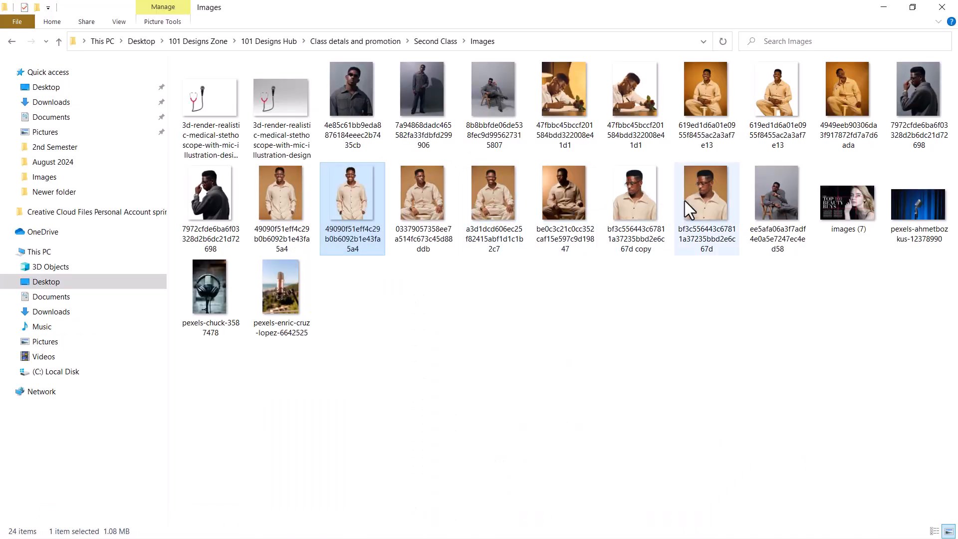
left_click(645, 204)
key("super")
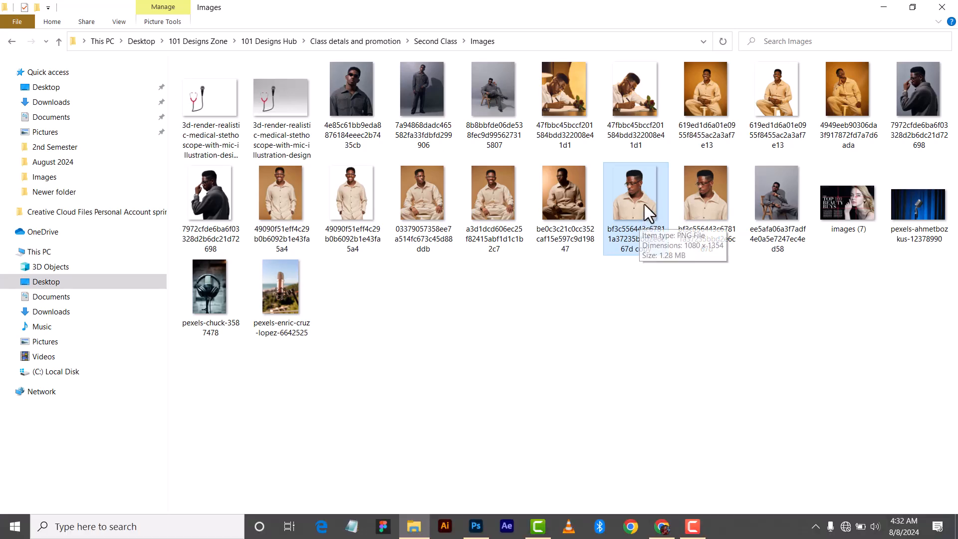
left_click_drag(640, 187, 418, 337)
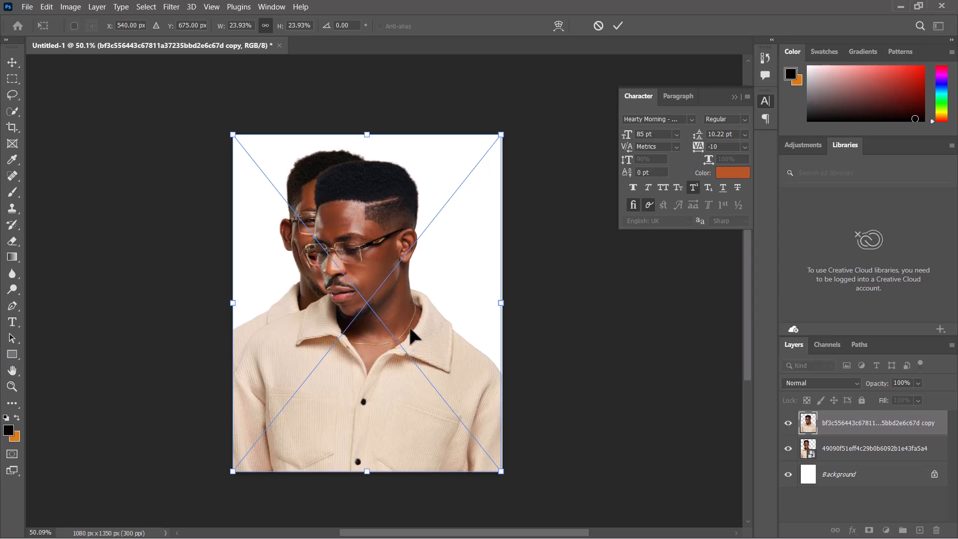
Scale the downward-looking man's cut-out to 15.97% and position it in the canvas's lower right at about X 842 px, Y 934 px.
left_click_drag(500, 303, 422, 382)
left_click_drag(510, 285, 538, 252)
mouse_move(456, 333)
left_mouse_down()
mouse_move(453, 322)
mouse_move(463, 328)
left_mouse_up()
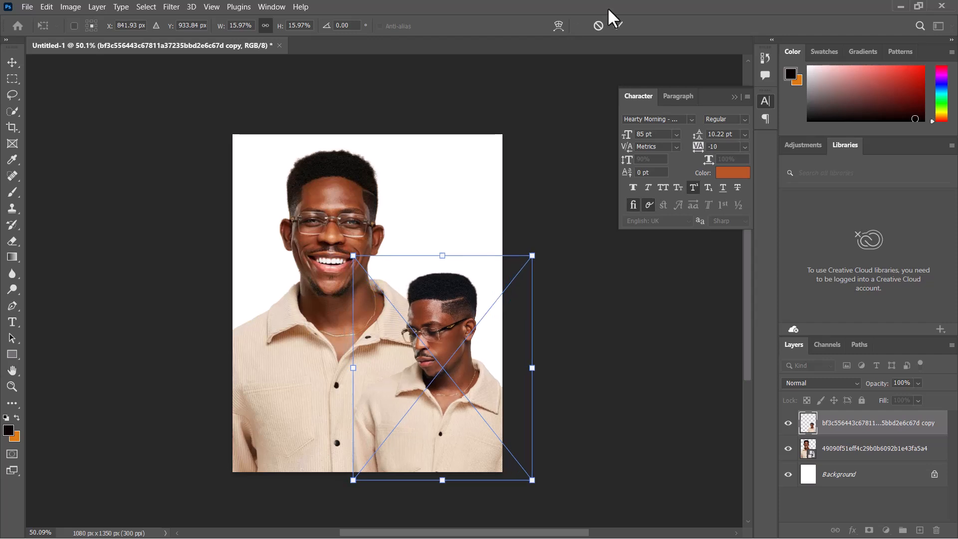
left_click(619, 27)
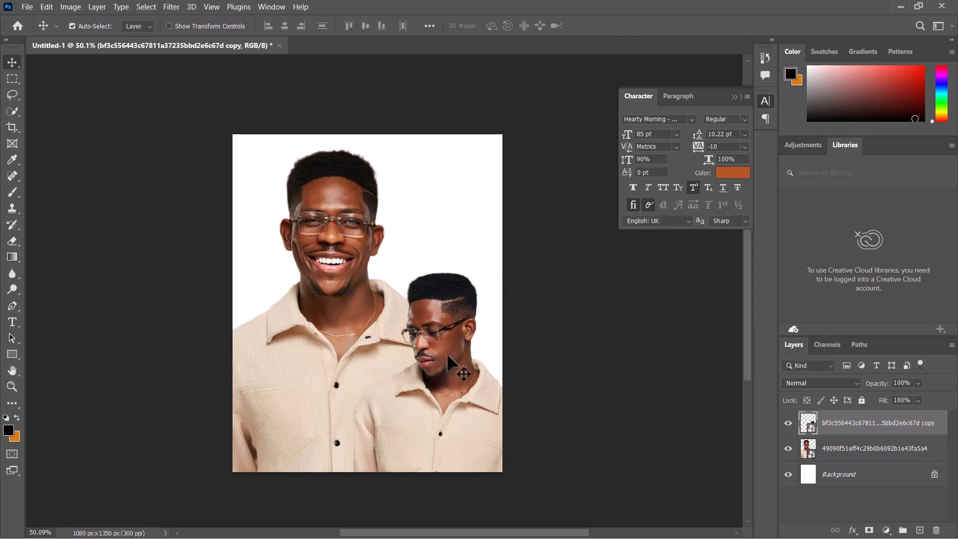
scroll(447, 352, "up", 2)
scroll(447, 352, "down", 1)
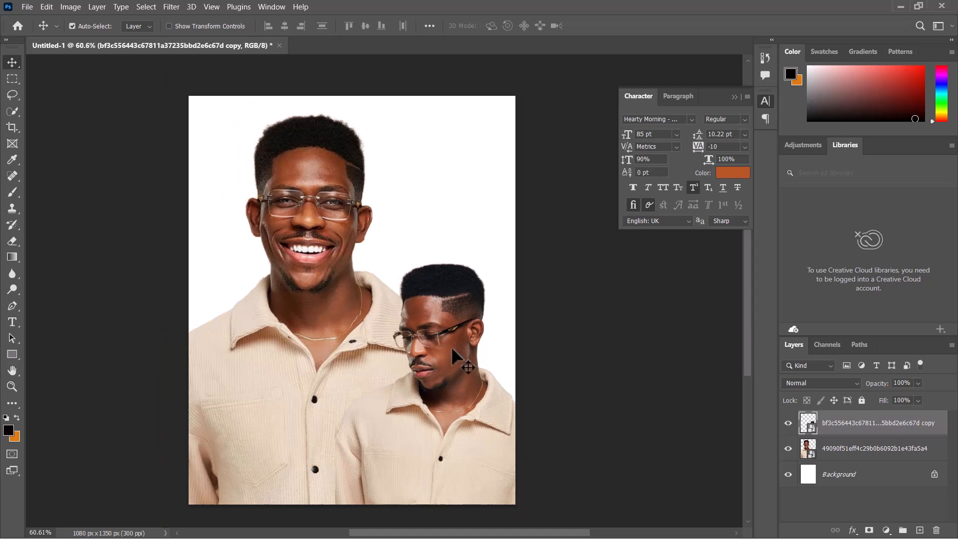
Fine-tune the positions of both men's cut-outs, shifting them slightly upward on the canvas.
left_click_drag(449, 358, 451, 351)
left_click_drag(311, 204, 343, 240)
scroll(302, 205, "down", 1)
left_click_drag(439, 322, 442, 322)
scroll(482, 302, "down", 2)
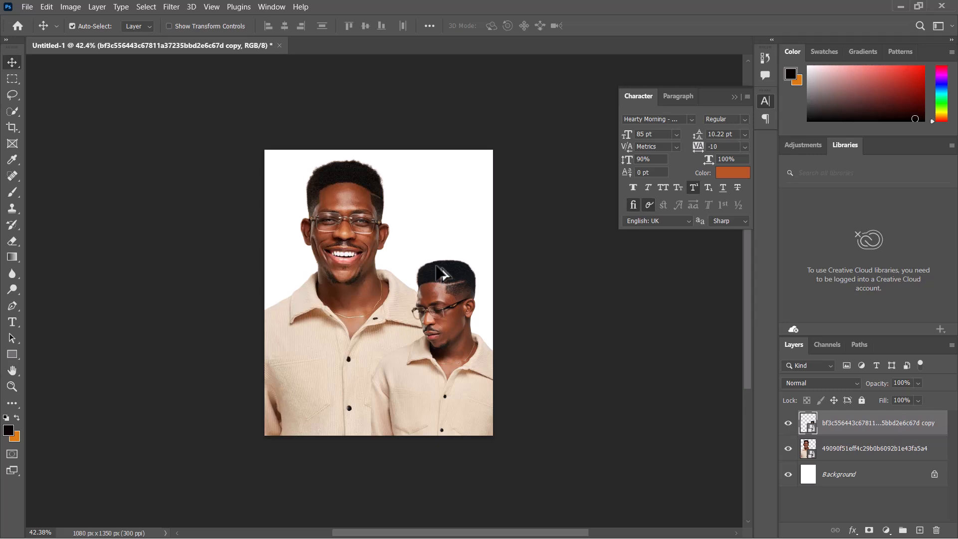
scroll(439, 272, "up", 1)
scroll(434, 229, "right", 1)
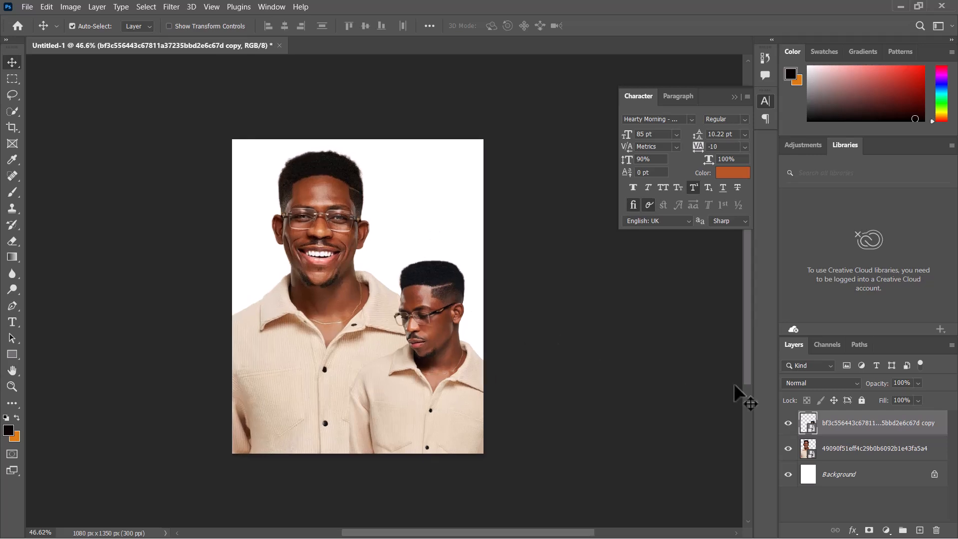
Select the Background layer and open Desktop > 101 Designs Zone > Backgrounds in a new File Explorer window.
left_click(845, 452)
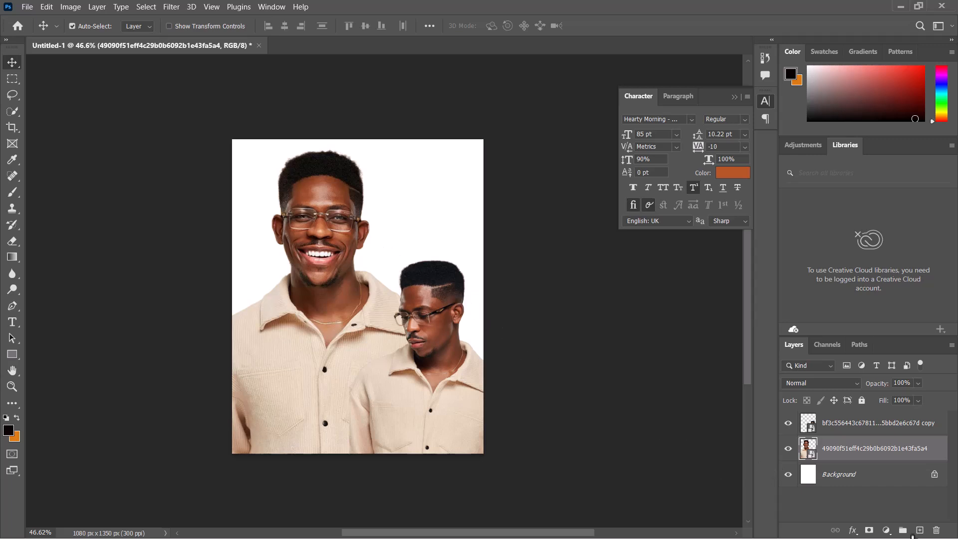
left_click(875, 480)
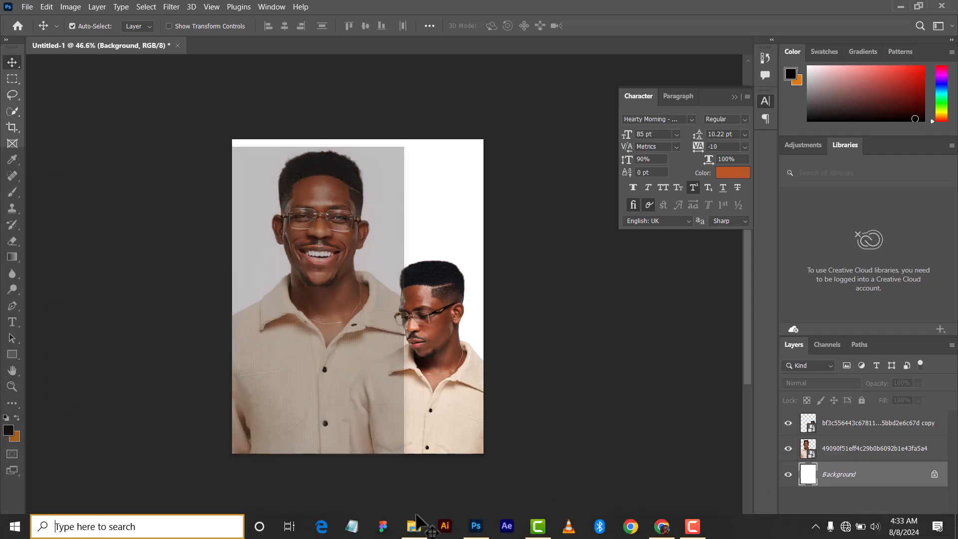
left_click(411, 532)
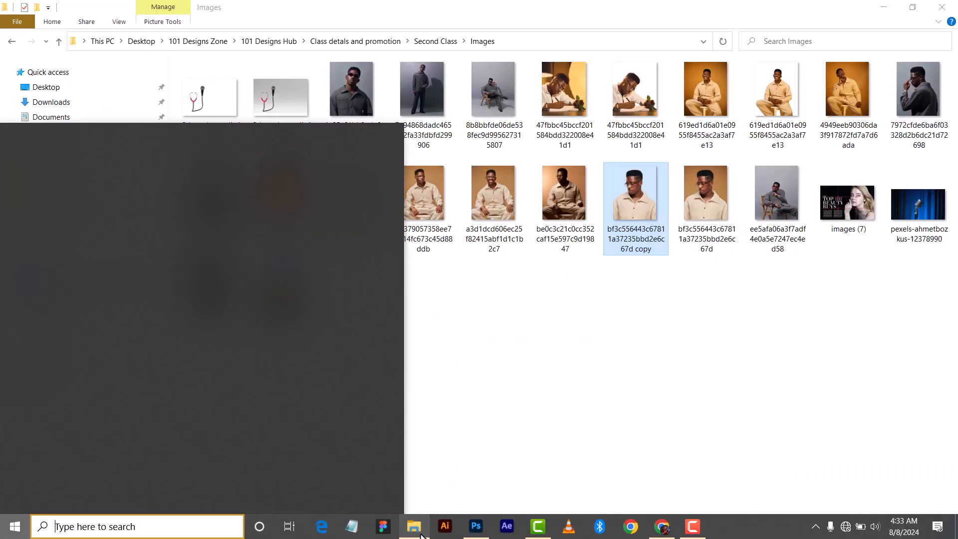
key("super+e")
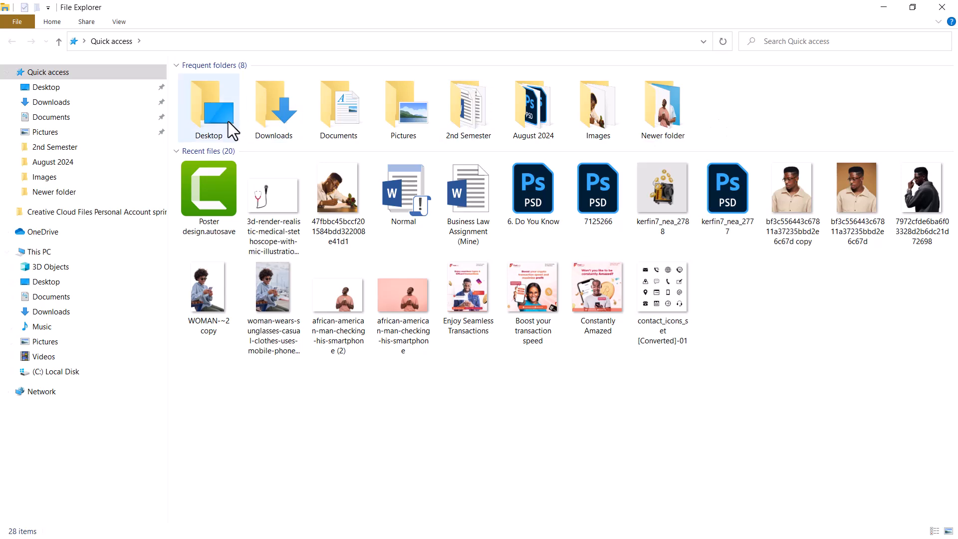
double_click(207, 120)
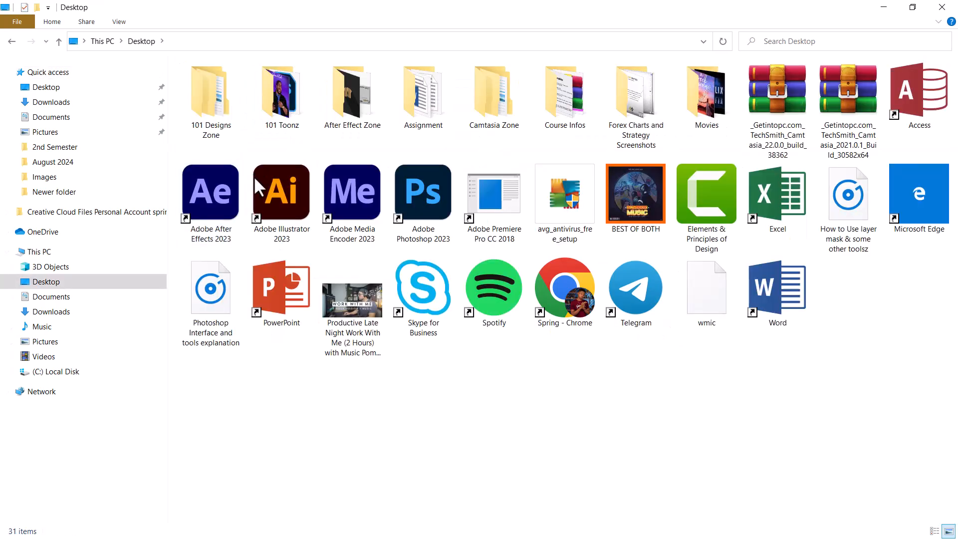
double_click(214, 107)
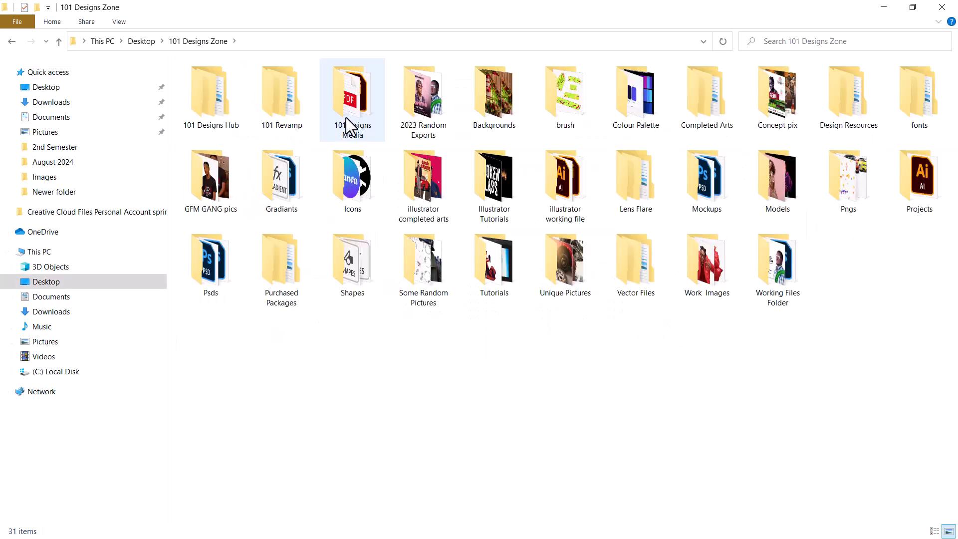
double_click(505, 106)
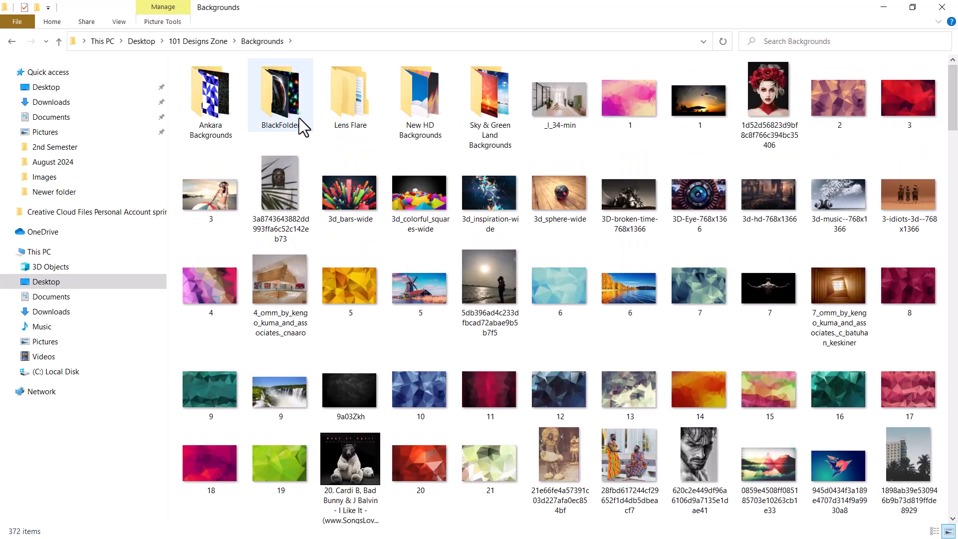
Place MadMaxWallpaper from the Backgrounds folder into the Untitled-1 document, directly above the Background layer.
left_click(426, 125)
left_click_drag(955, 115, 956, 413)
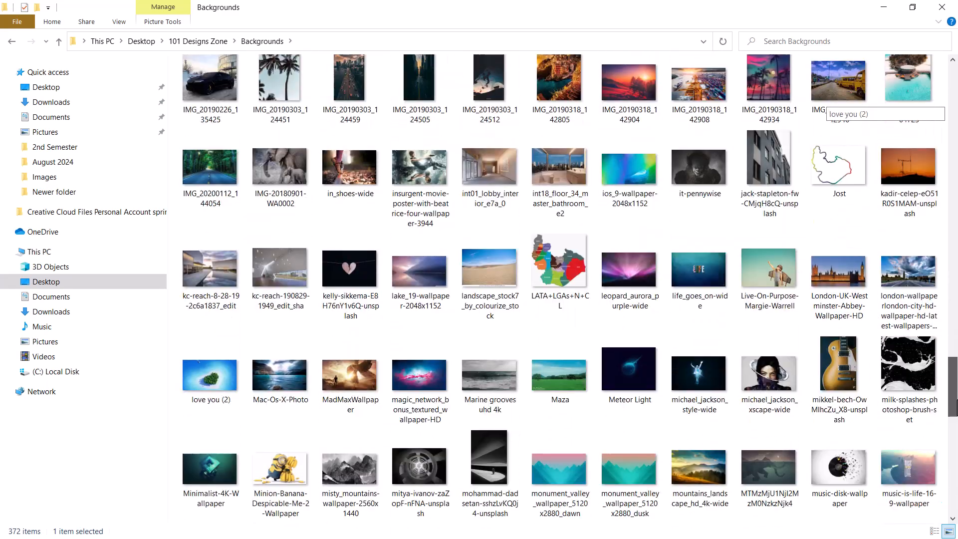
left_click(376, 372)
left_click_drag(355, 398, 373, 315)
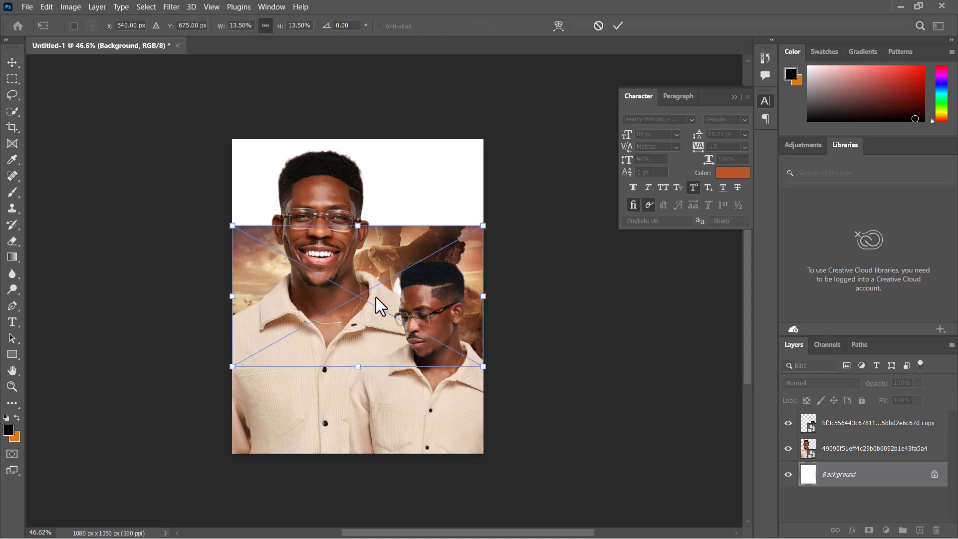
Scale the MadMaxWallpaper image to 65.43% and position it at X 1061 px, Y 514 px so it covers the whole canvas.
scroll(377, 296, "down", 2)
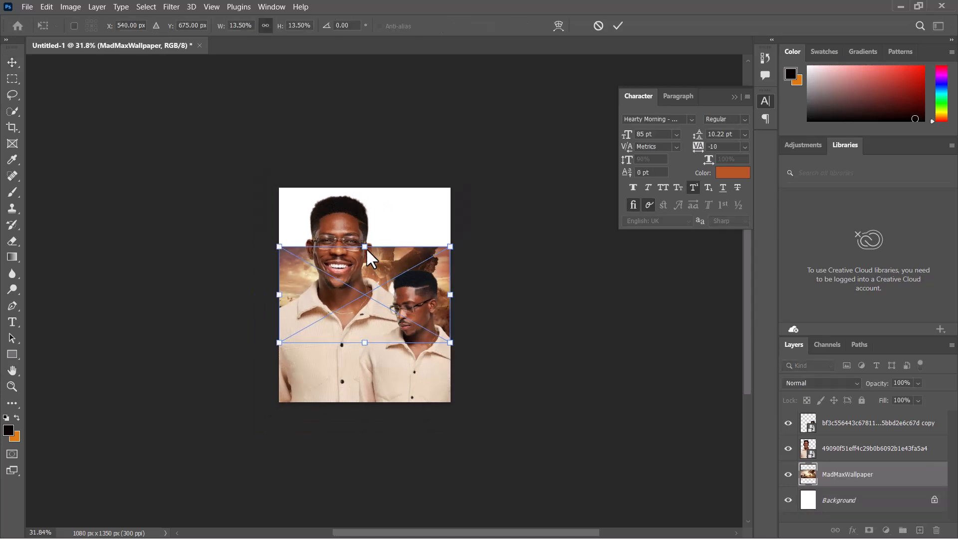
left_click_drag(366, 247, 415, 120)
left_click_drag(560, 346, 764, 509)
left_click_drag(436, 274, 426, 220)
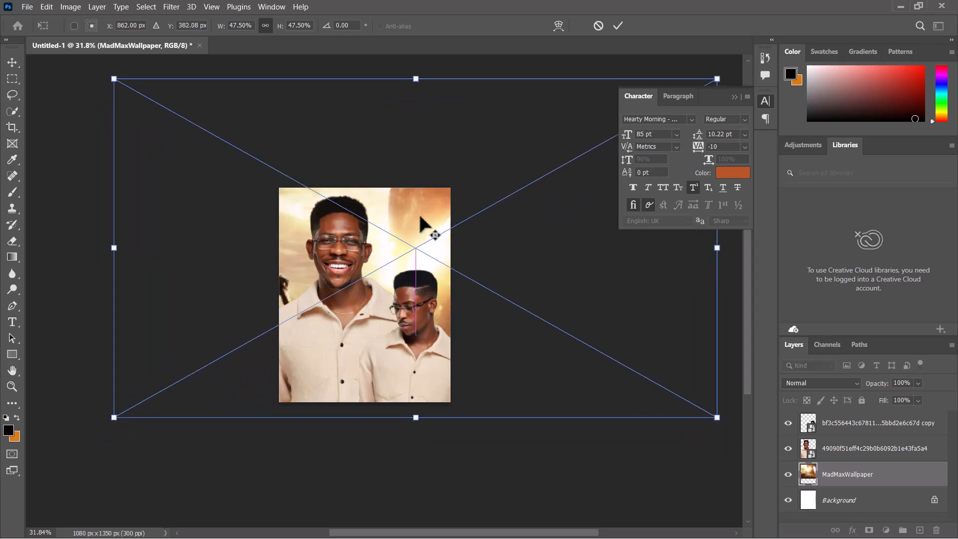
scroll(426, 221, "down", 3)
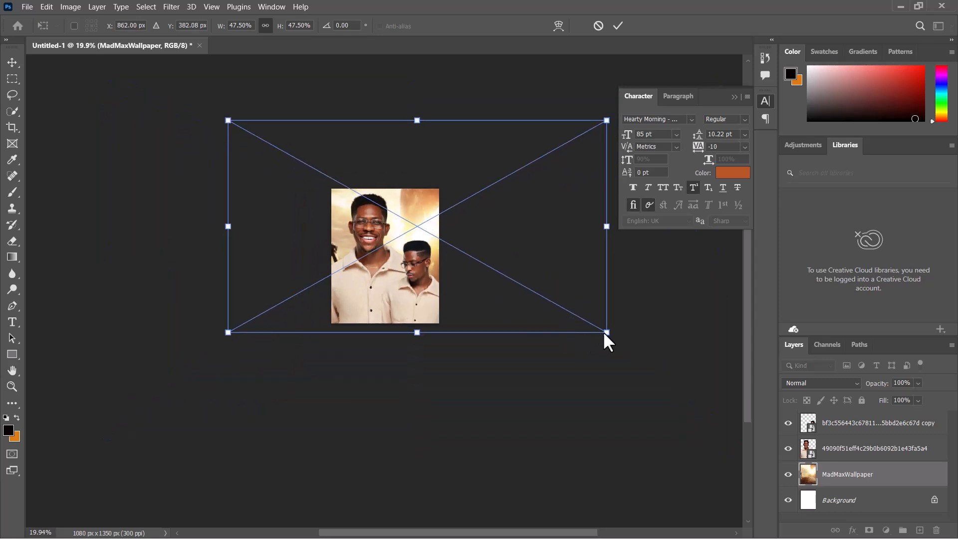
left_click_drag(603, 332, 677, 376)
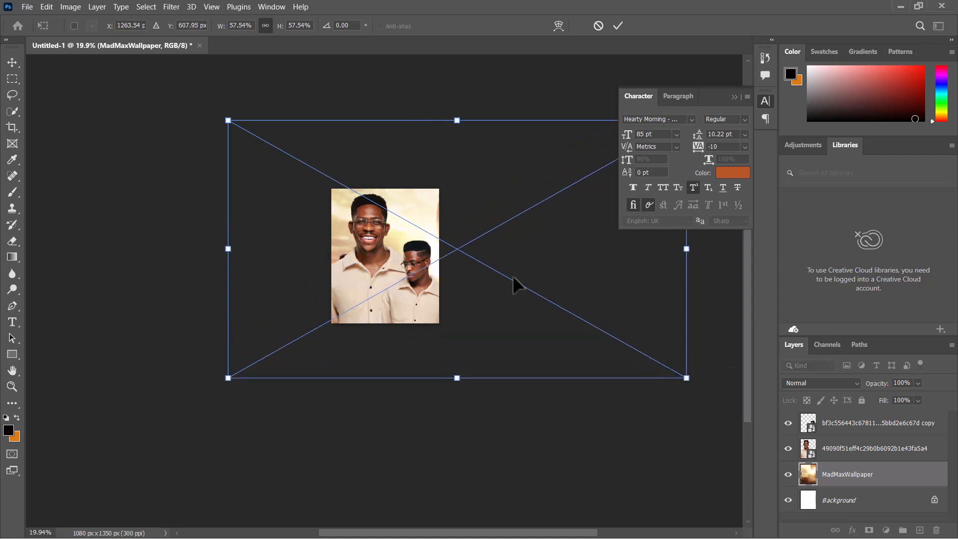
left_click_drag(513, 277, 483, 285)
left_click_drag(209, 353, 149, 388)
left_click_drag(387, 249, 409, 243)
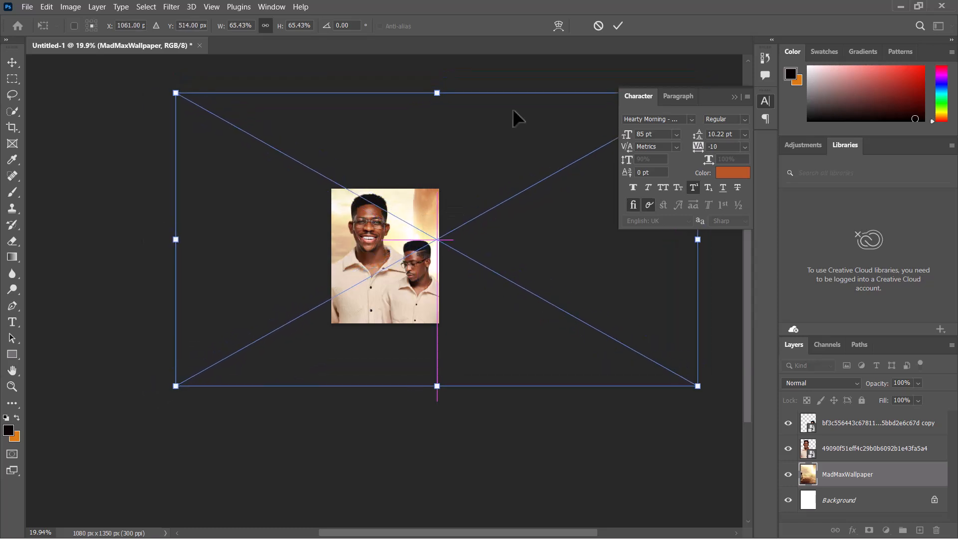
scroll(427, 250, "up", 3)
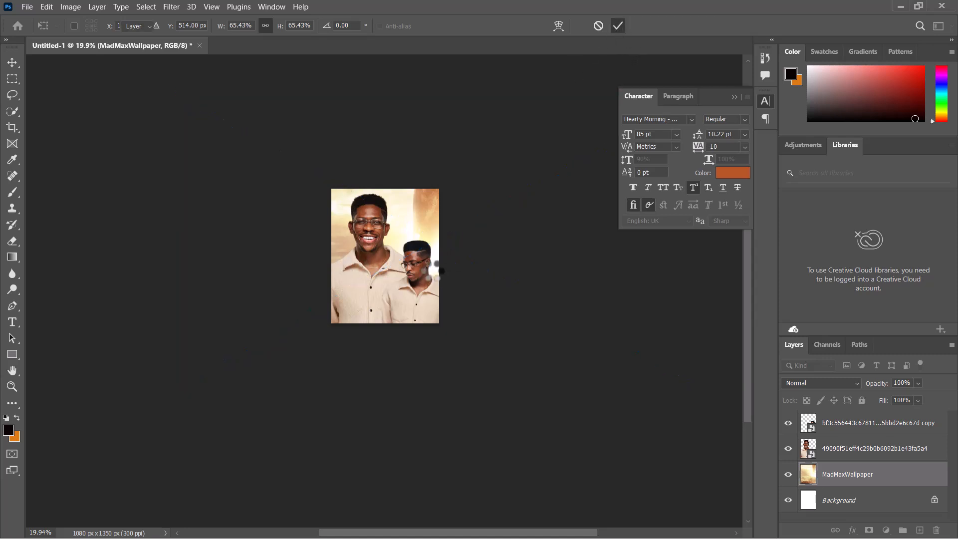
scroll(426, 250, "up", 1)
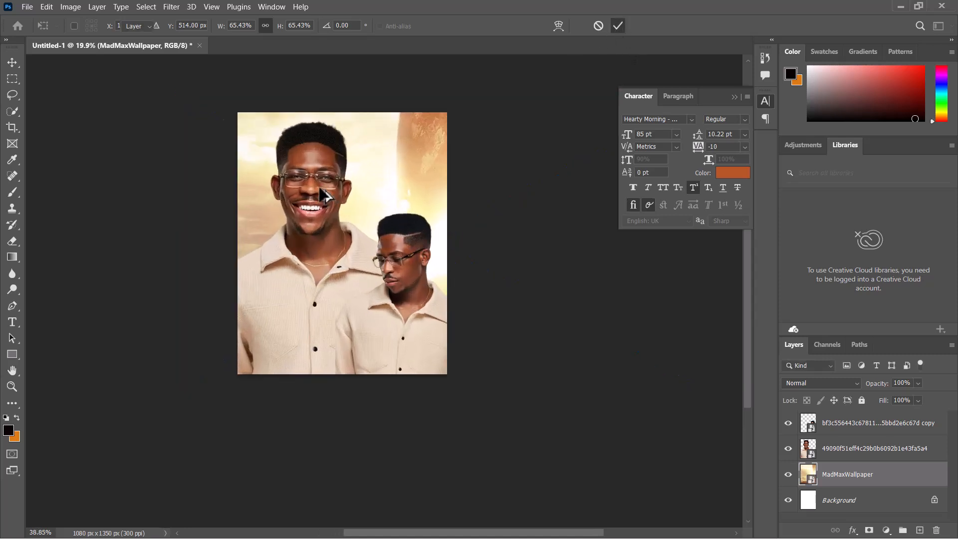
scroll(345, 275, "up", 3)
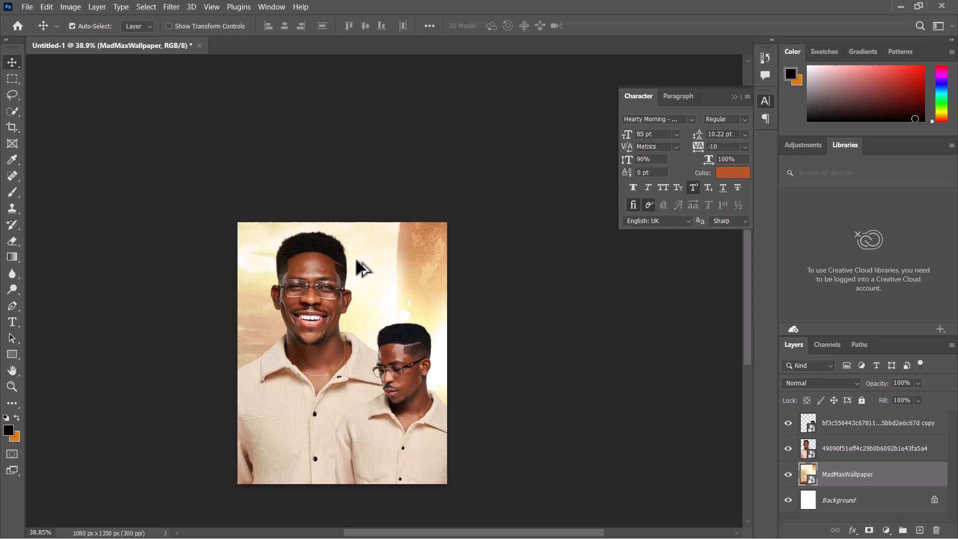
Shift the MadMaxWallpaper image slightly to the right behind the two men.
left_click(383, 299)
scroll(384, 298, "up", 1)
left_click_drag(395, 339, 391, 299)
left_click(365, 231)
left_click_drag(360, 238, 369, 237)
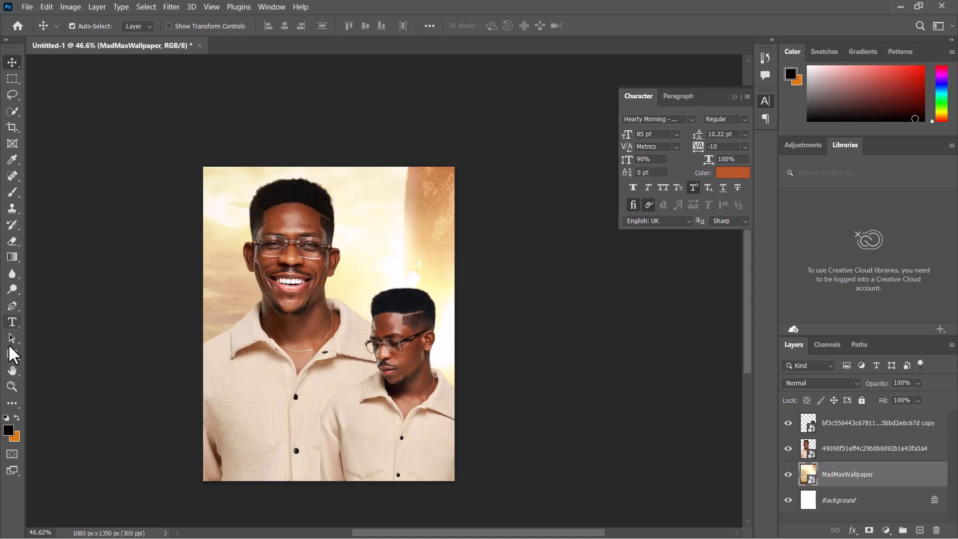
Apply a Gaussian Blur with a 45.6 pixel radius to the MadMaxWallpaper layer and reactivate the Move tool.
left_click(12, 272)
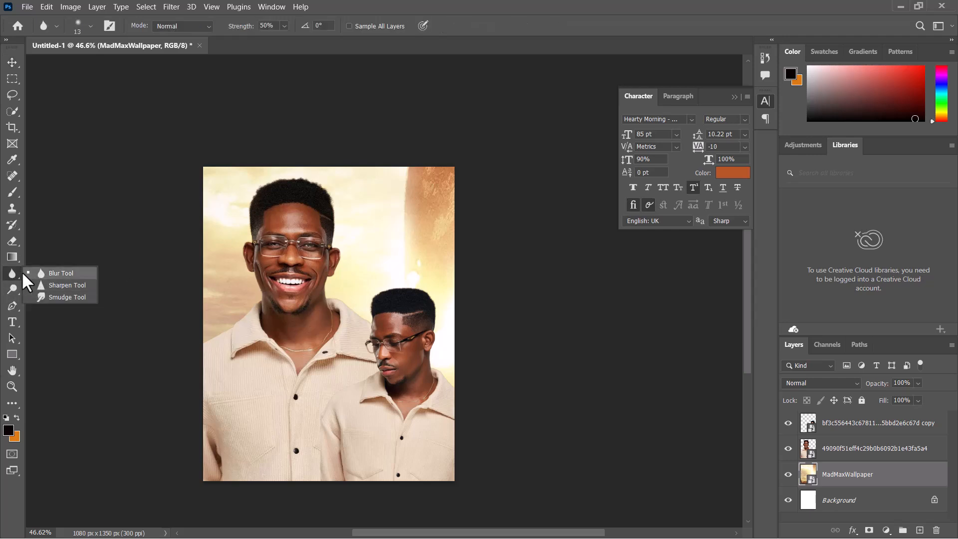
left_click(28, 277)
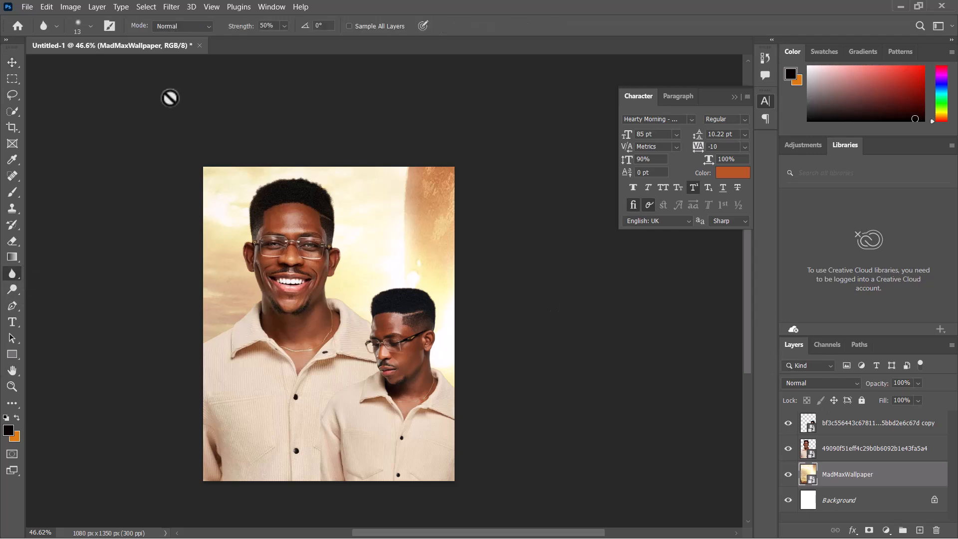
left_click(175, 5)
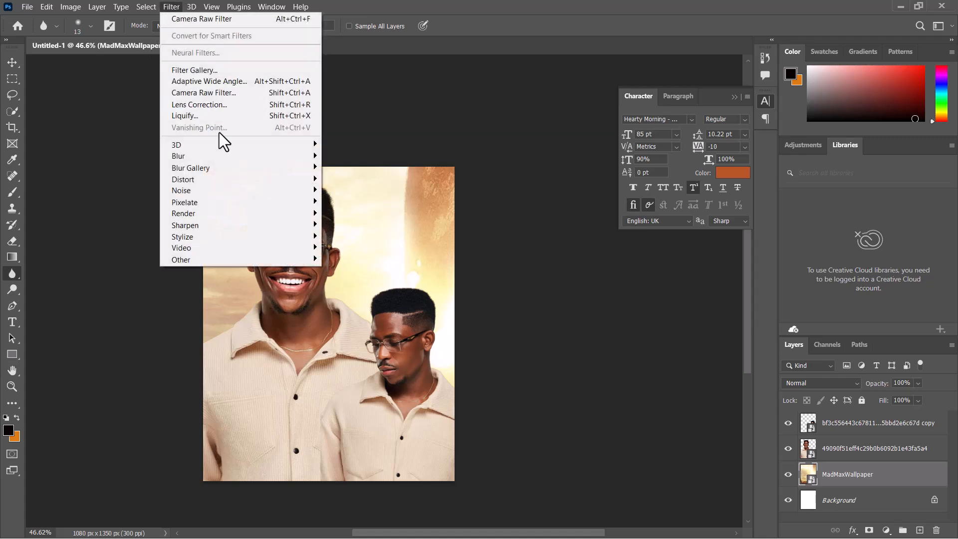
mouse_move(199, 158)
mouse_move(250, 170)
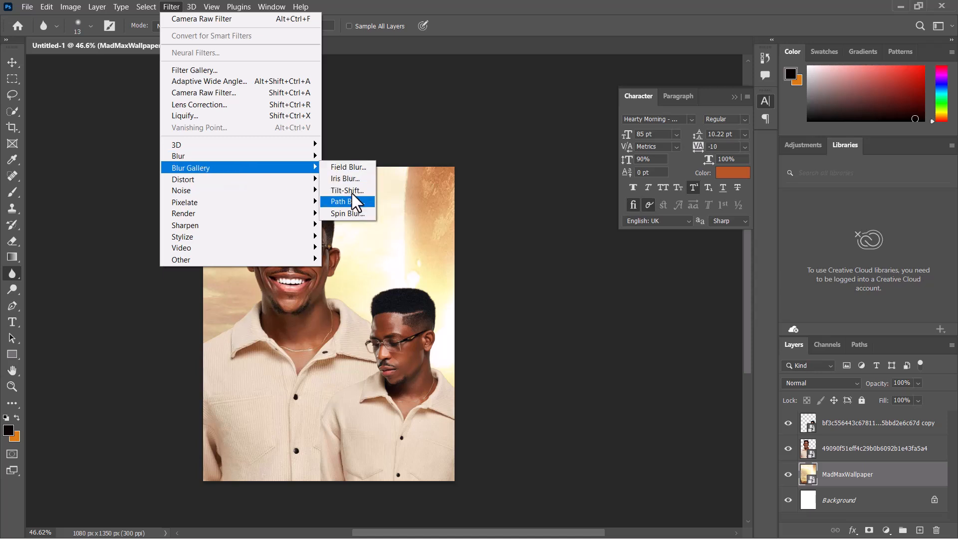
mouse_move(294, 158)
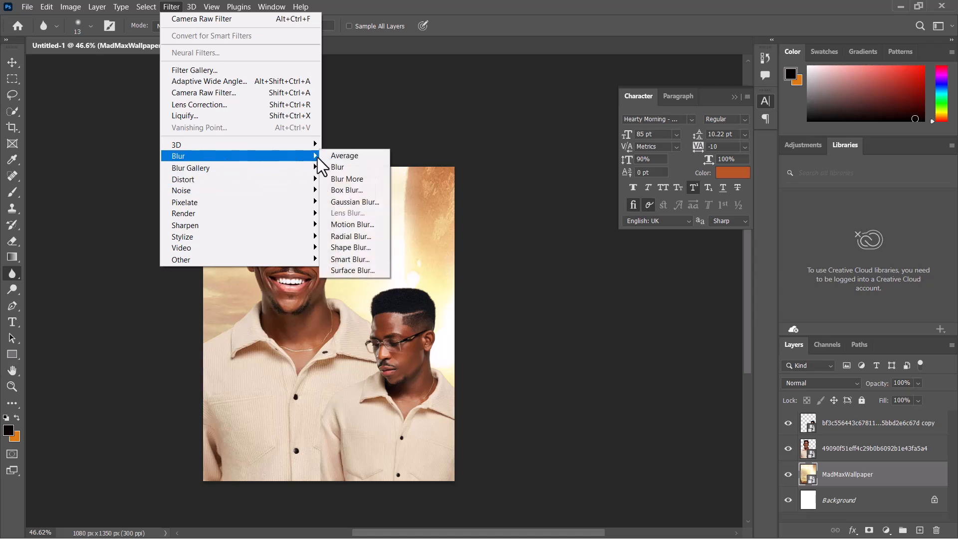
left_click(346, 203)
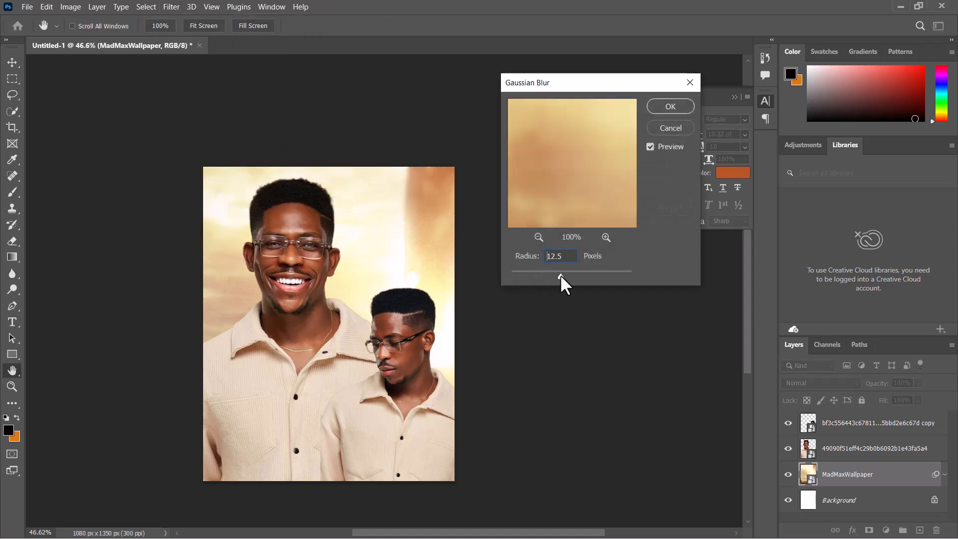
mouse_move(570, 273)
left_mouse_down()
mouse_move(597, 274)
mouse_move(547, 279)
mouse_move(576, 277)
left_mouse_up()
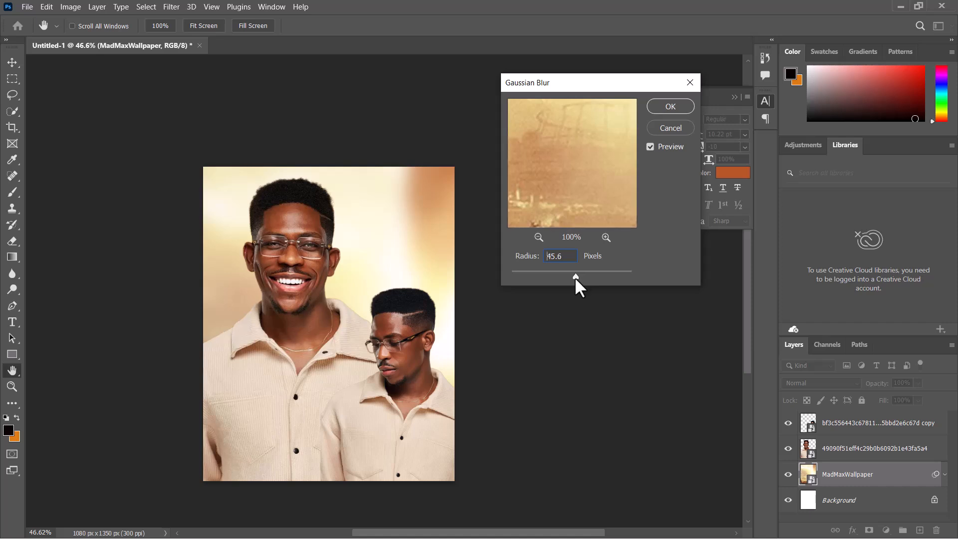
left_click(667, 108)
key("r")
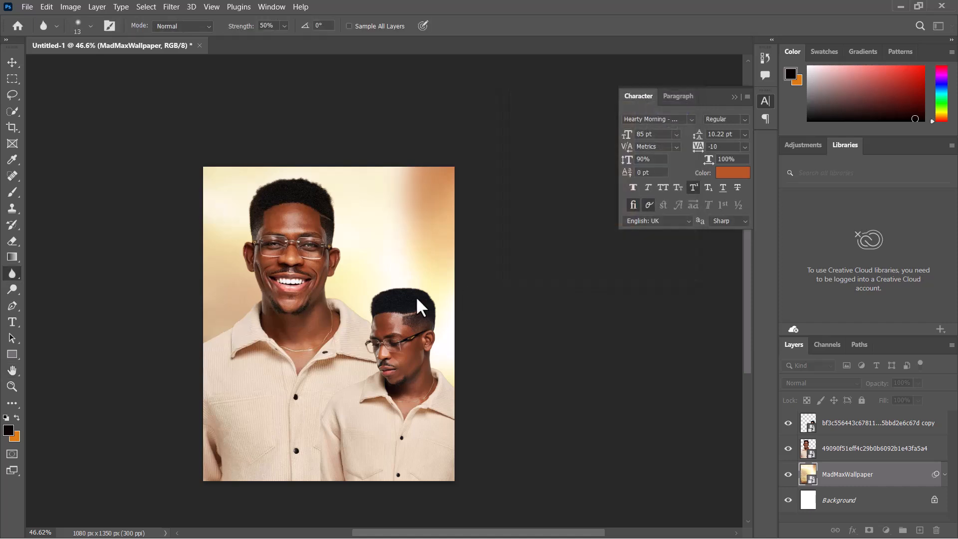
scroll(368, 309, "up", 2)
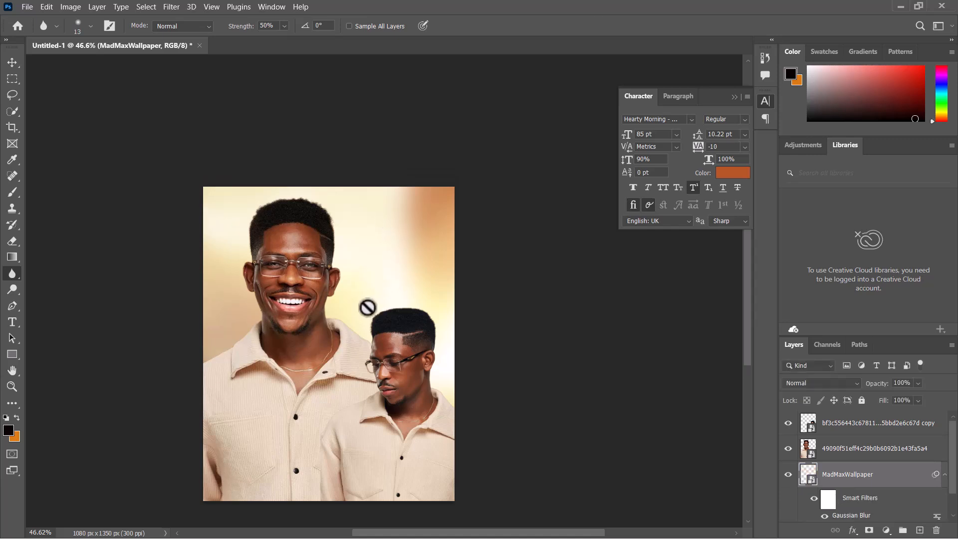
scroll(350, 295, "down", 1)
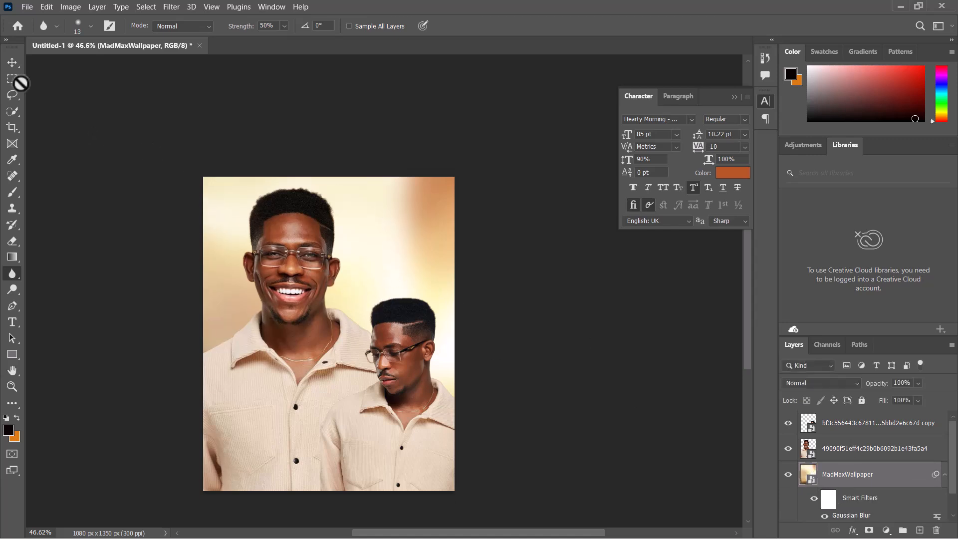
left_click(12, 63)
scroll(303, 264, "up", 1)
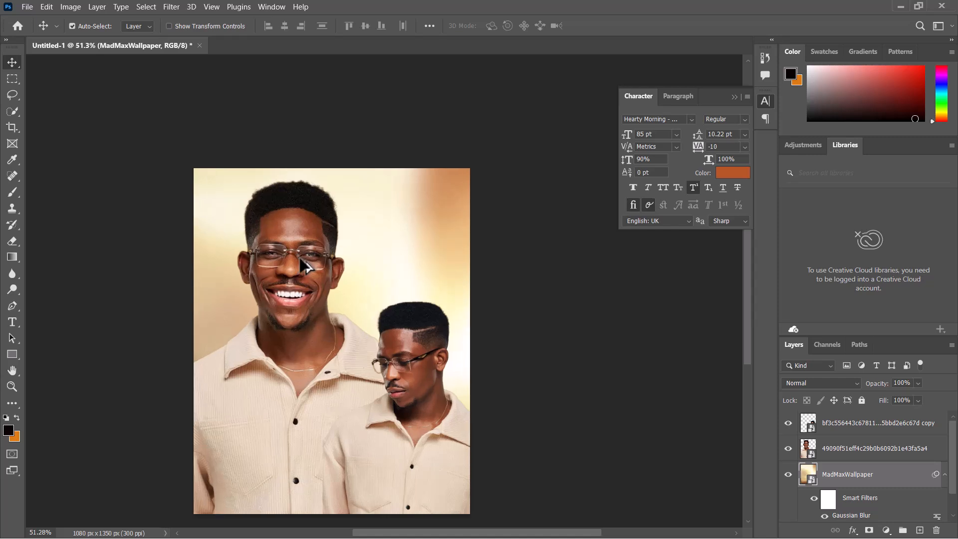
scroll(312, 274, "down", 2)
scroll(392, 309, "down", 1)
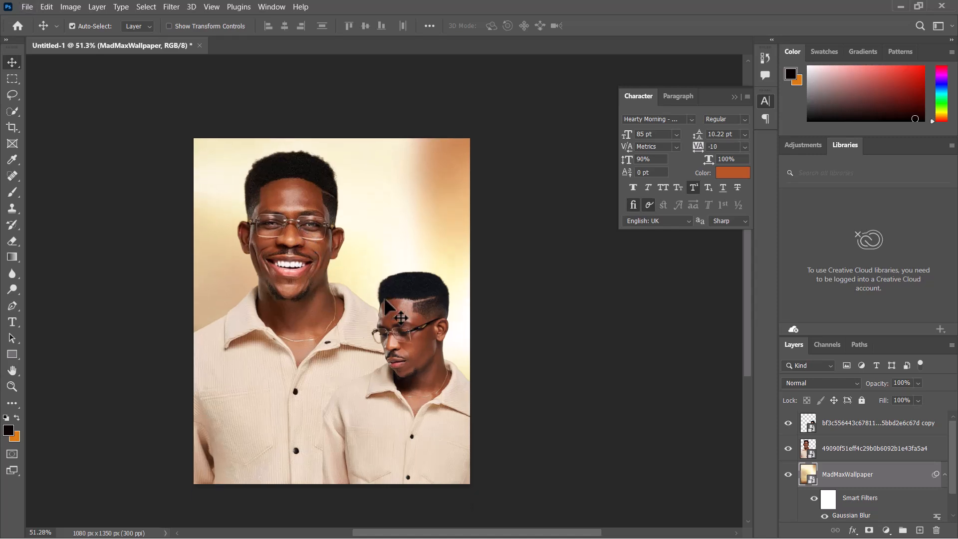
scroll(383, 298, "up", 1)
scroll(379, 294, "down", 1)
scroll(372, 278, "up", 1)
scroll(369, 270, "up", 1)
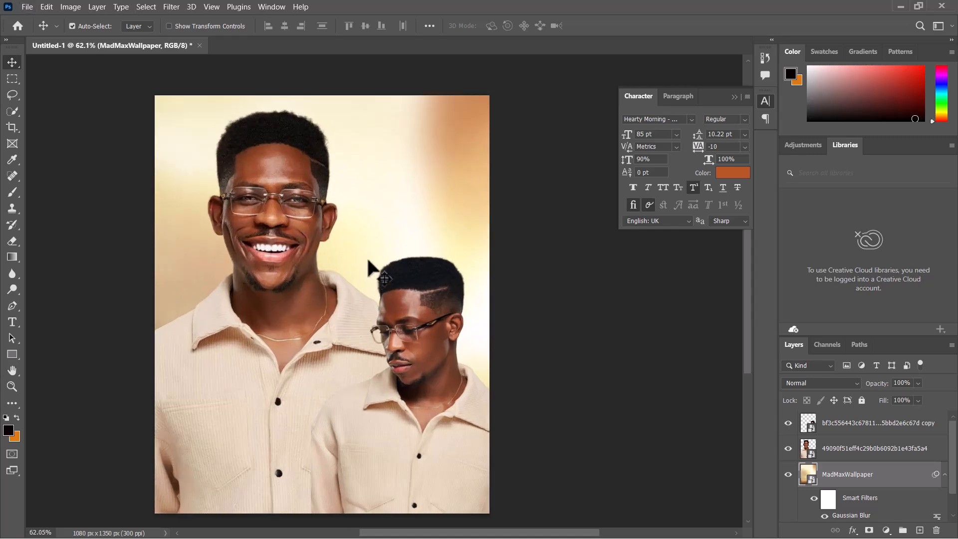
scroll(368, 265, "down", 1)
scroll(359, 255, "up", 1)
scroll(359, 256, "down", 1)
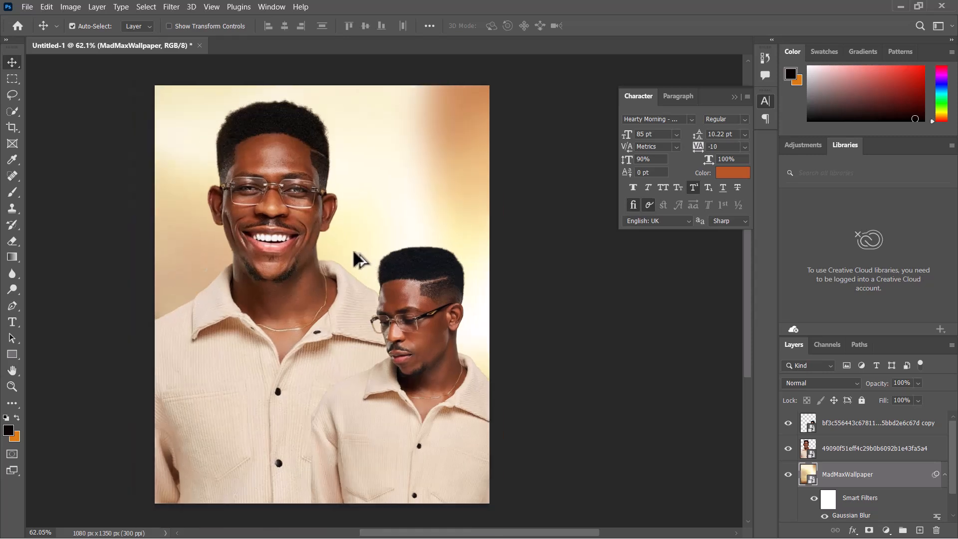
scroll(288, 240, "up", 1)
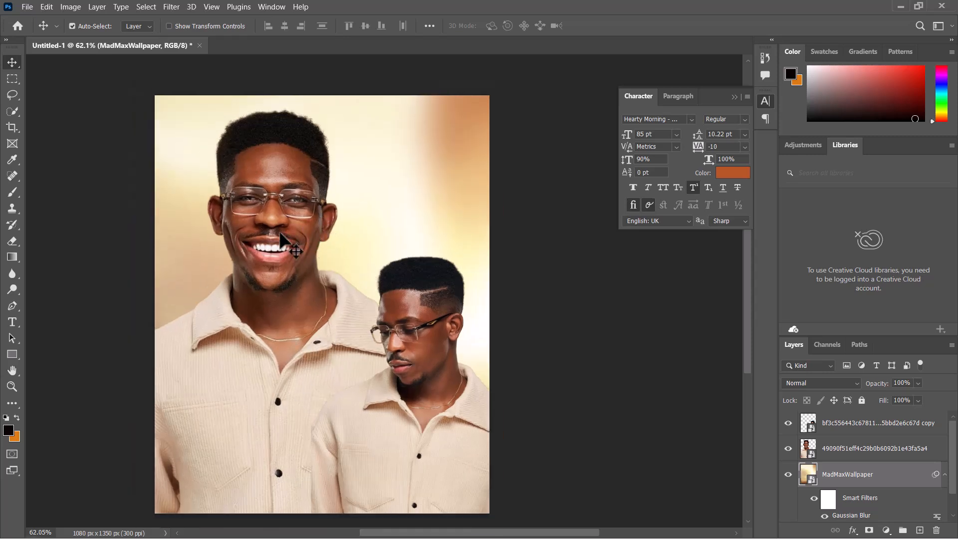
Switch to File Explorer and open the New HD Backgrounds folder inside the Backgrounds folder.
scroll(432, 317, "down", 1)
scroll(366, 238, "up", 1)
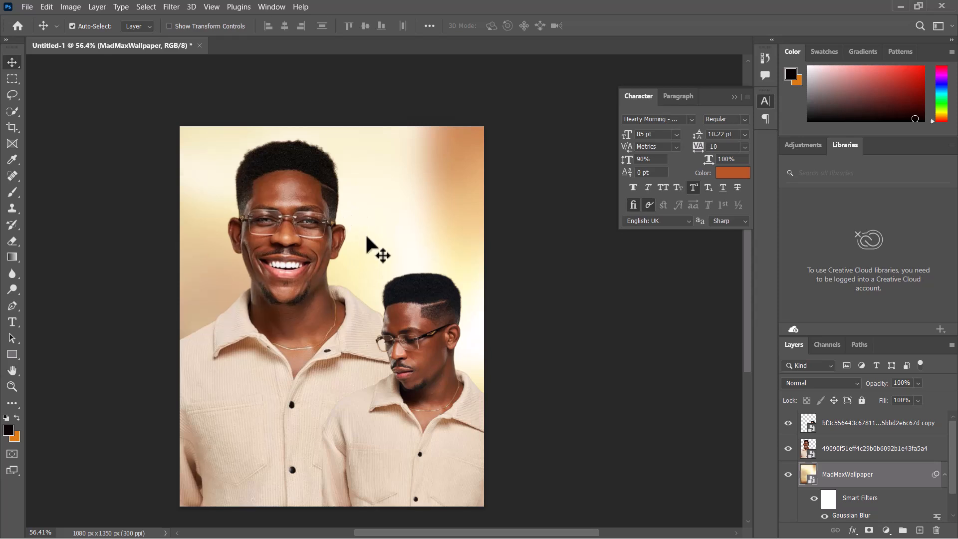
scroll(367, 238, "down", 1)
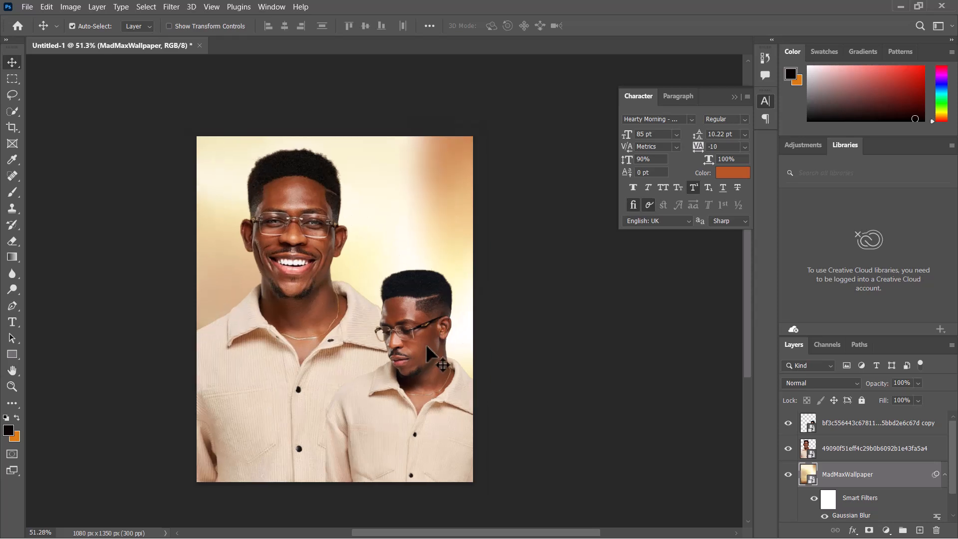
key("super")
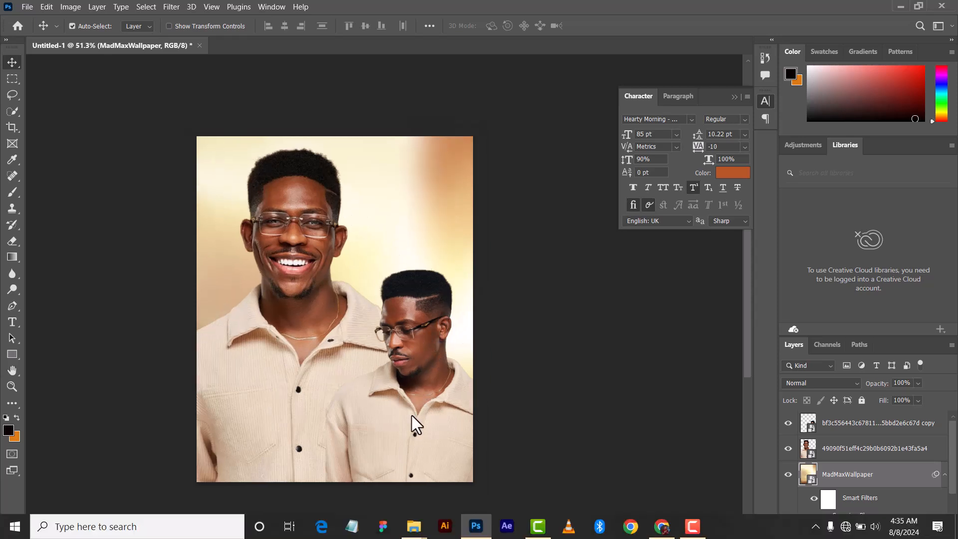
mouse_move(415, 525)
left_click(493, 474)
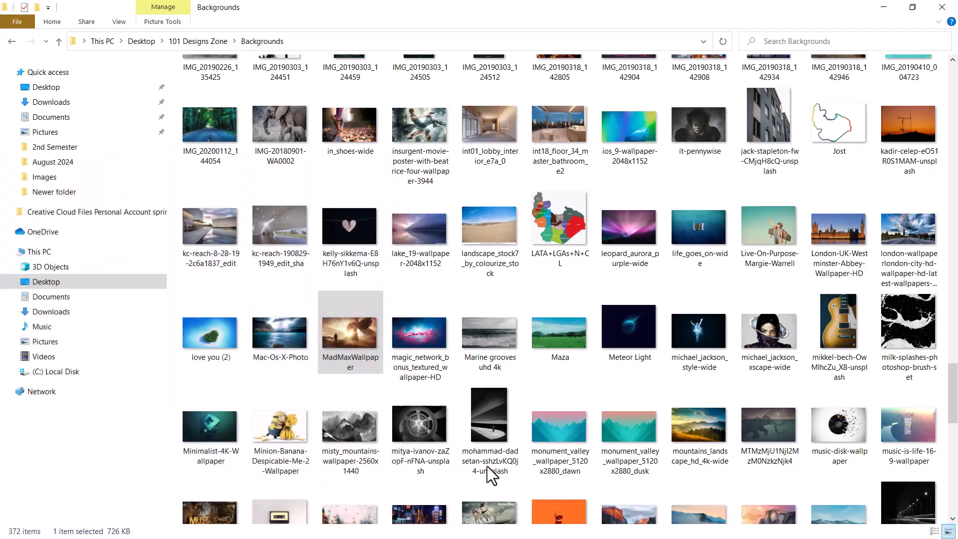
scroll(801, 307, "up", 10)
scroll(609, 261, "up", 20)
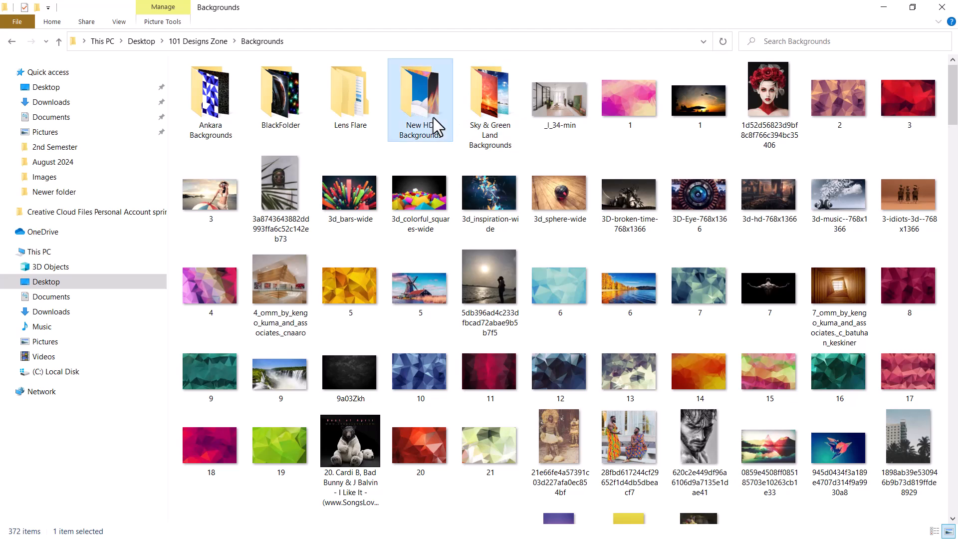
double_click(433, 117)
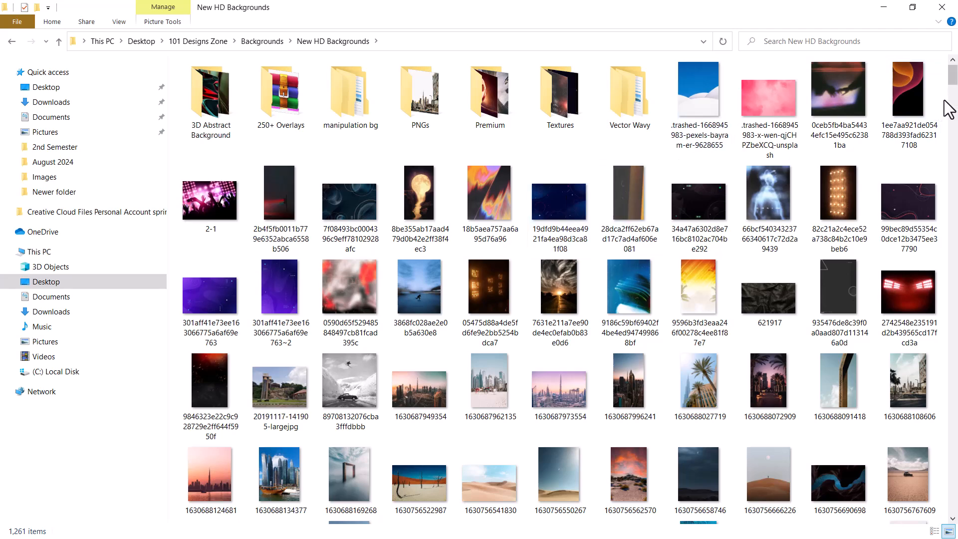
Place the alejandro-barba-QOR__QZnSZE-unsplash image from New HD Backgrounds into the Untitled-1 document, directly above the MadMaxWallpaper layer.
scroll(955, 85, "down", 1)
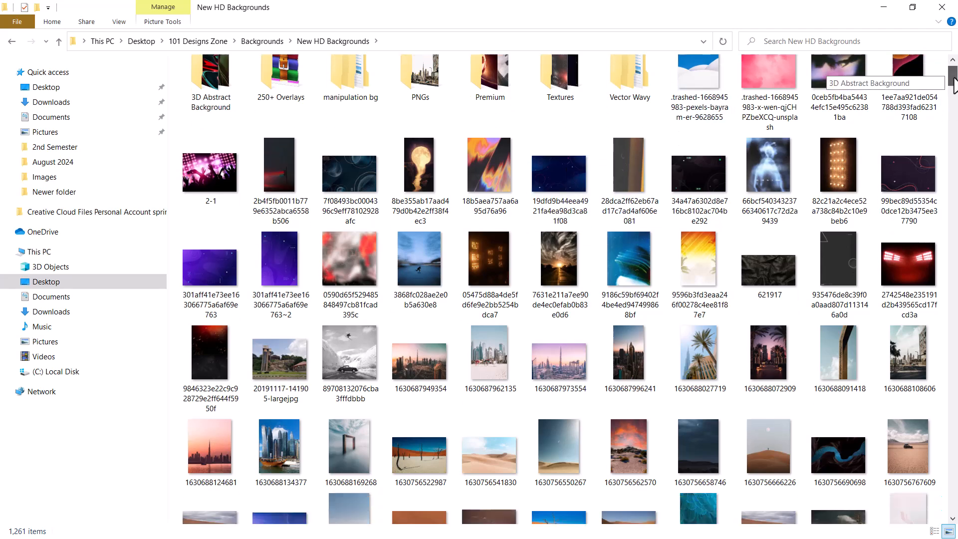
left_click_drag(954, 84, 956, 130)
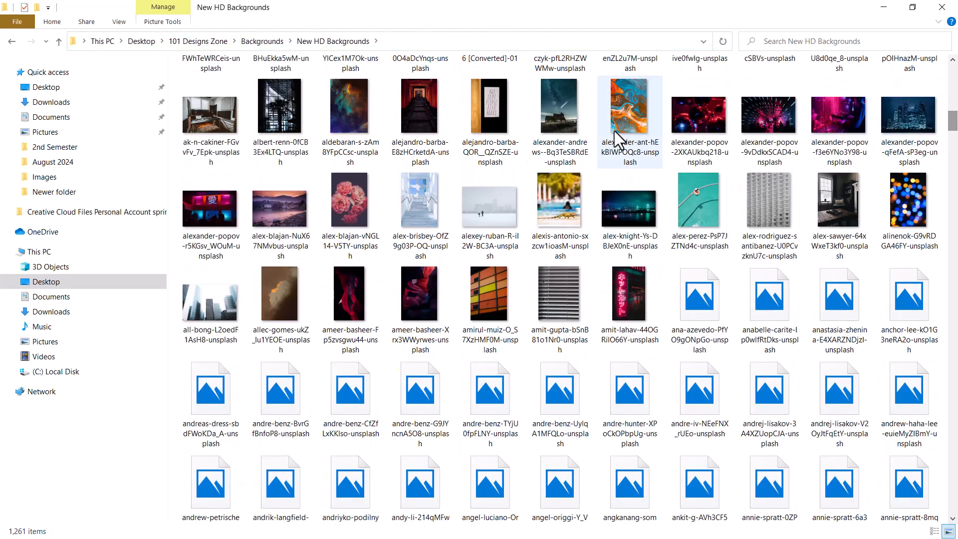
left_click(510, 102)
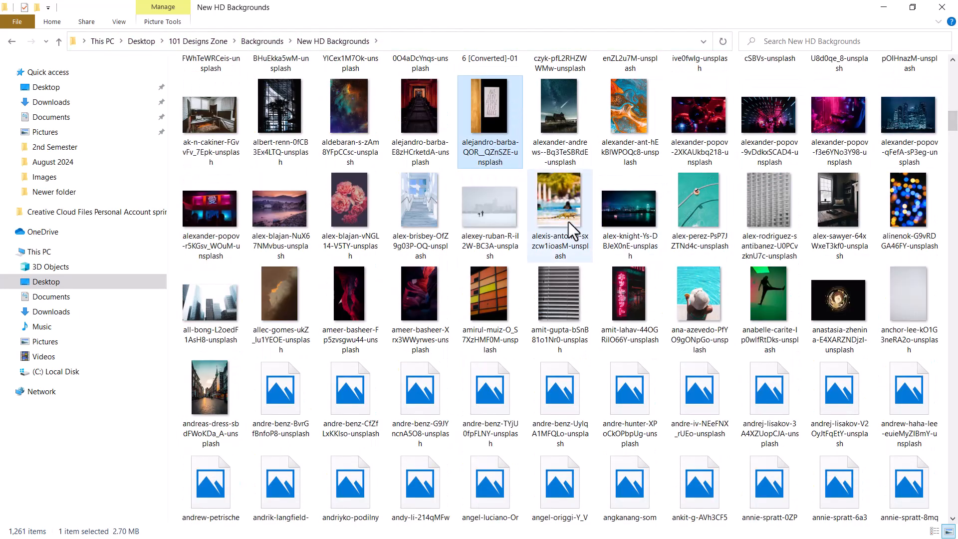
scroll(551, 185, "down", 3)
scroll(545, 164, "up", 4)
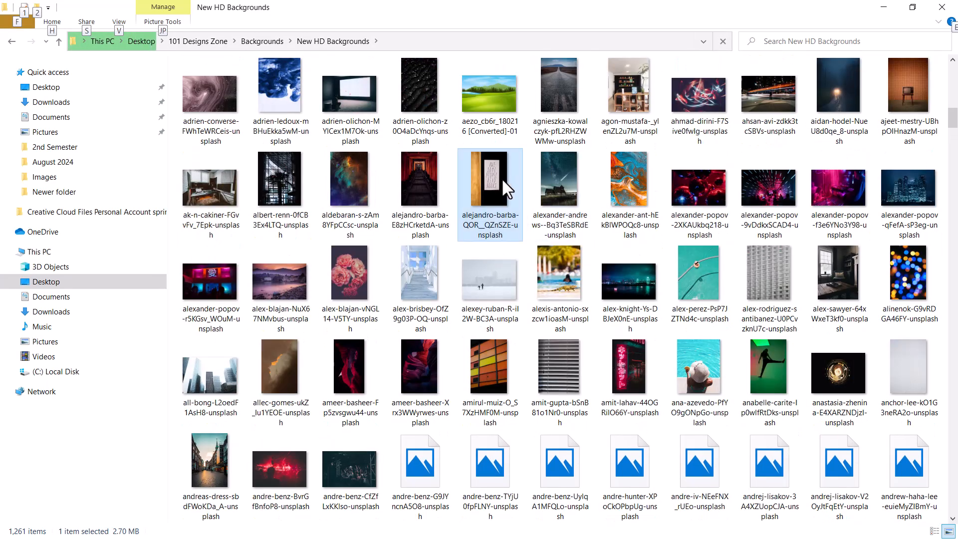
left_click_drag(502, 178, 353, 308)
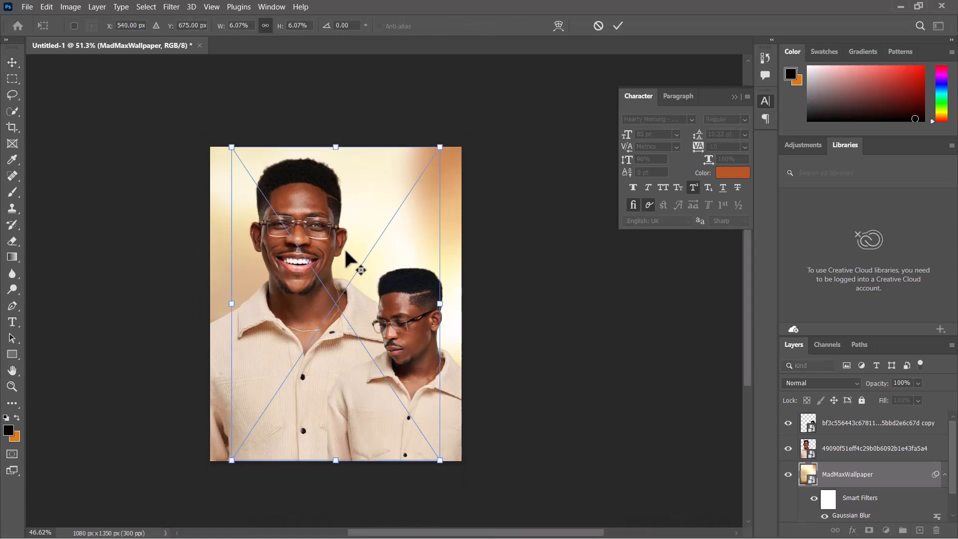
Stretch the alejandro-barba image to 42.22% width and 6.16% height, positioning it at Y 665.15 px so its golden texture covers the canvas.
scroll(346, 252, "down", 3)
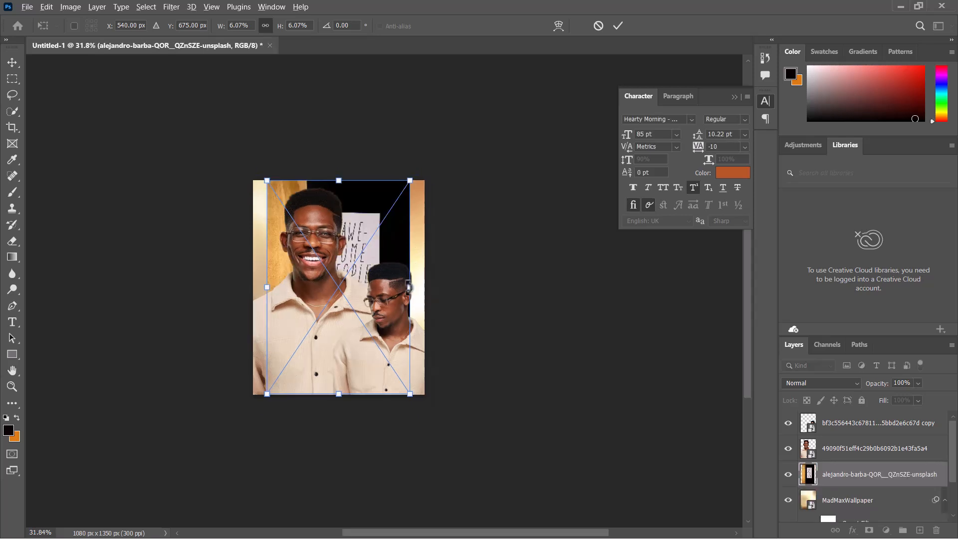
left_click_drag(410, 287, 846, 306)
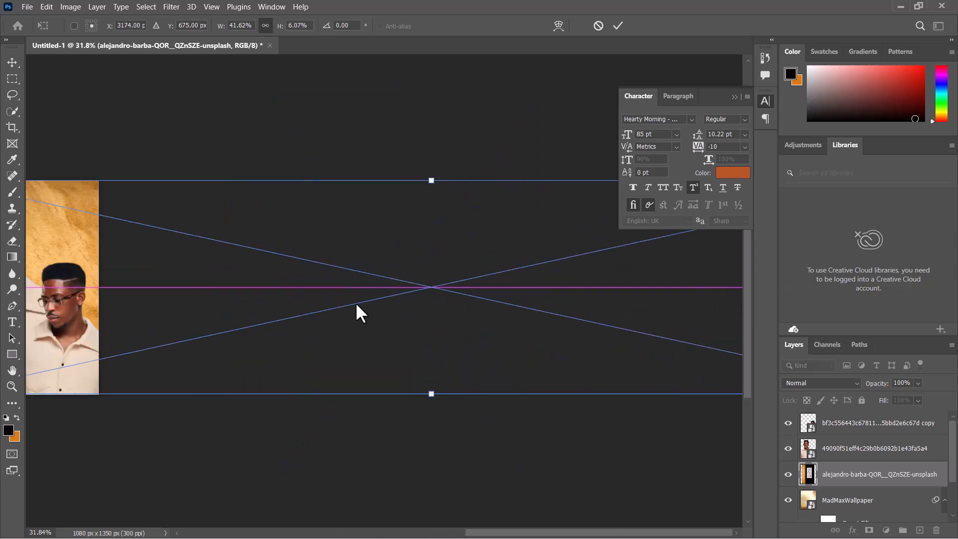
left_click_drag(199, 265, 470, 292)
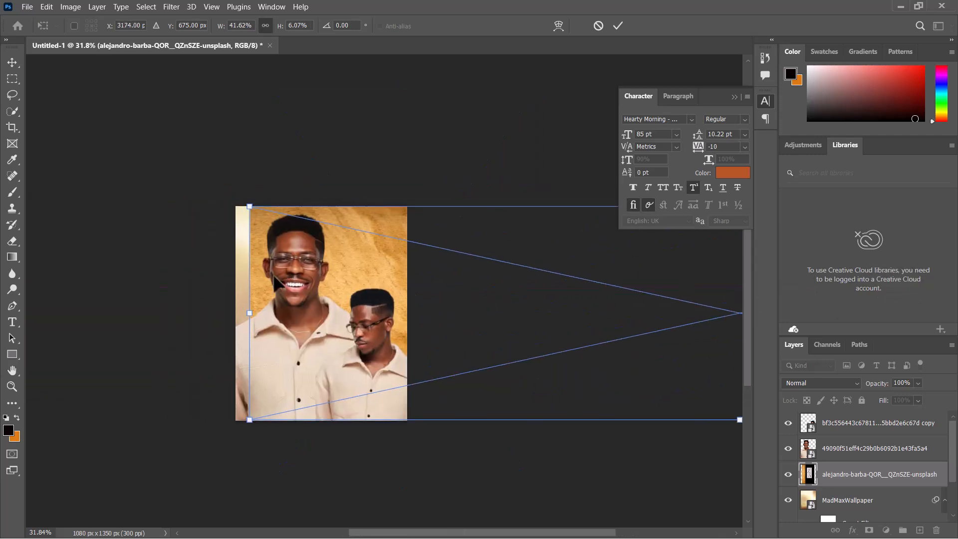
left_click_drag(250, 312, 234, 312)
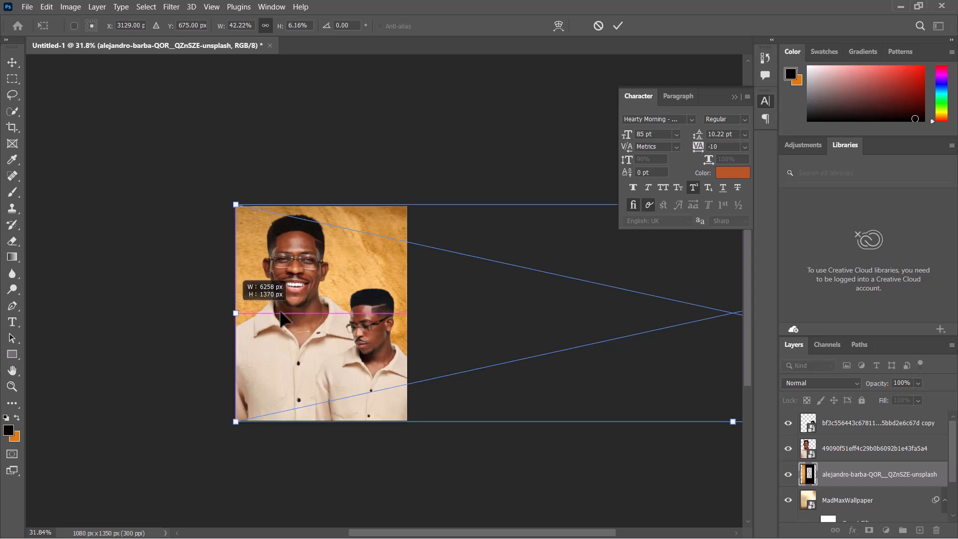
left_click_drag(397, 307, 370, 293)
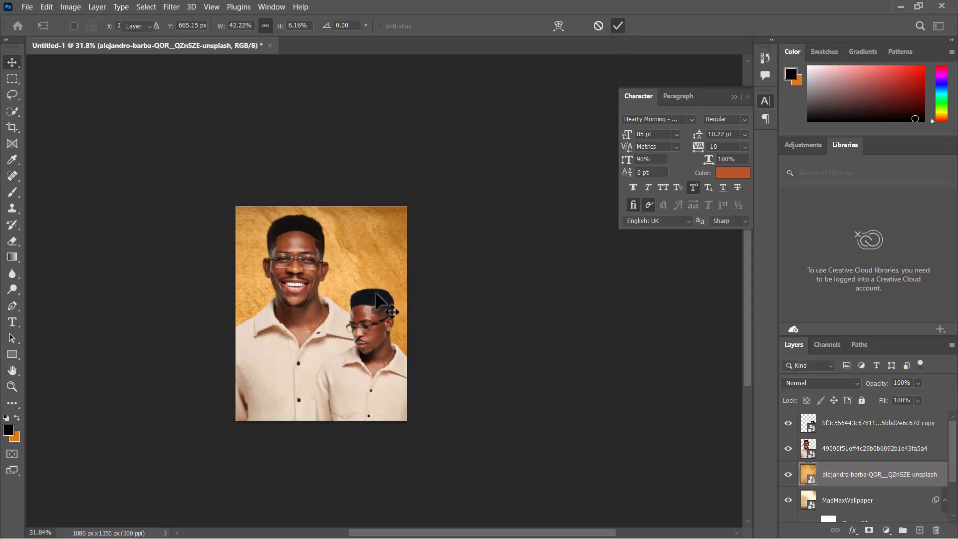
Set the alejandro-barba texture layer's blend mode to Soft Light and deselect the layer.
scroll(375, 293, "up", 3)
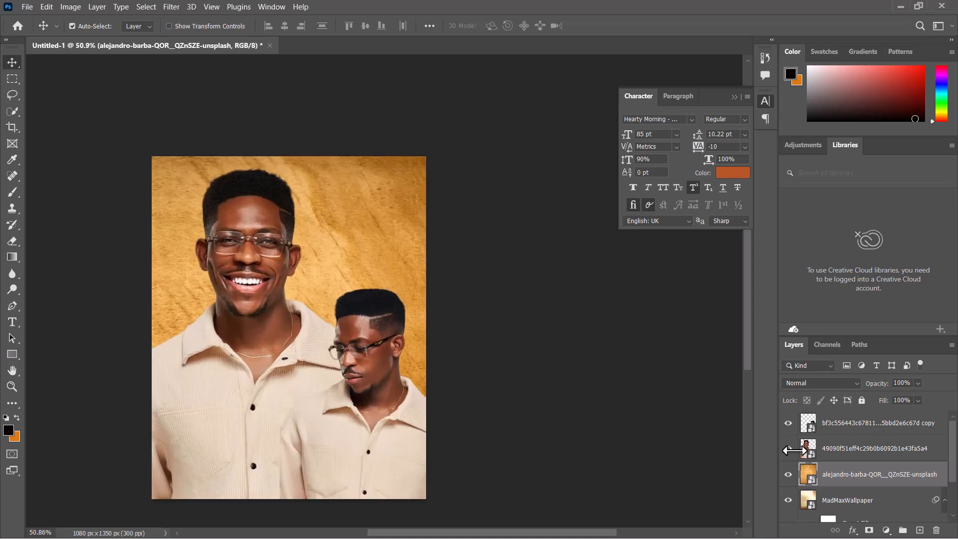
left_click(811, 380)
left_click(679, 332)
left_click(813, 384)
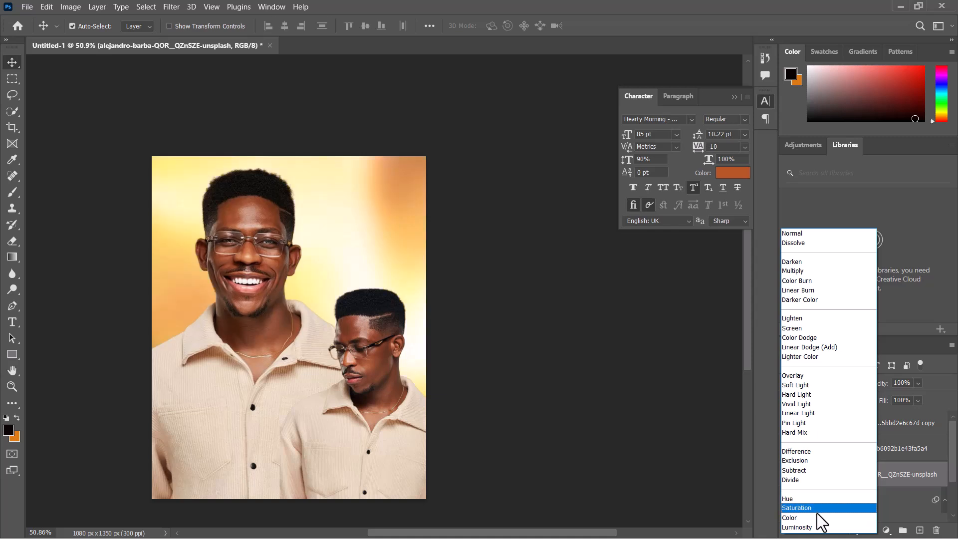
left_click(834, 382)
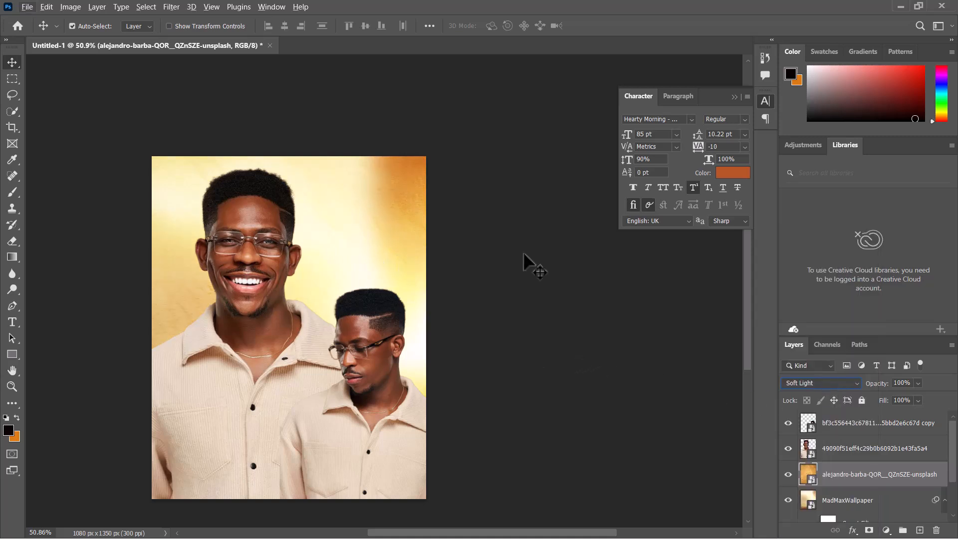
left_click(522, 289)
Open the Camera Raw Filter for the large smiling man's layer.
scroll(403, 284, "down", 2)
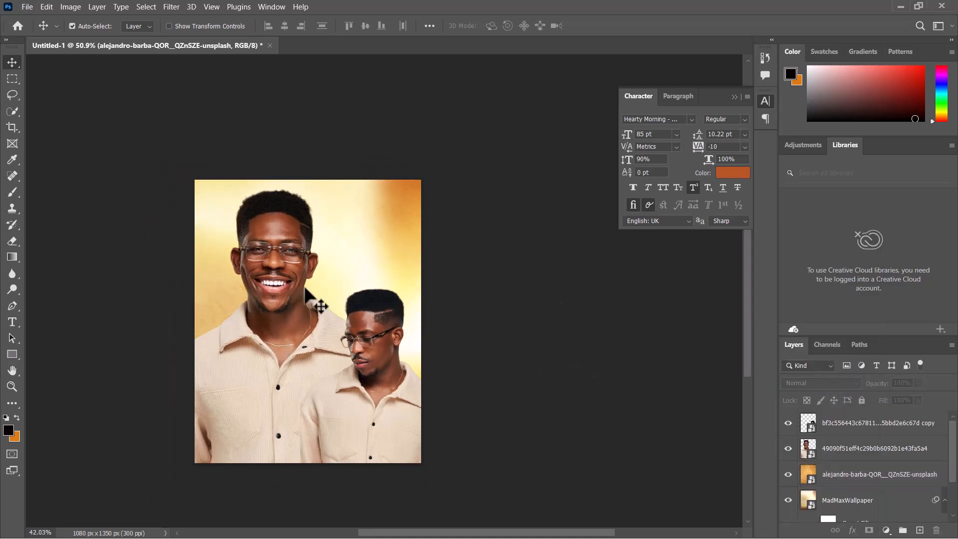
scroll(303, 292, "up", 4)
left_click_drag(286, 293, 313, 272)
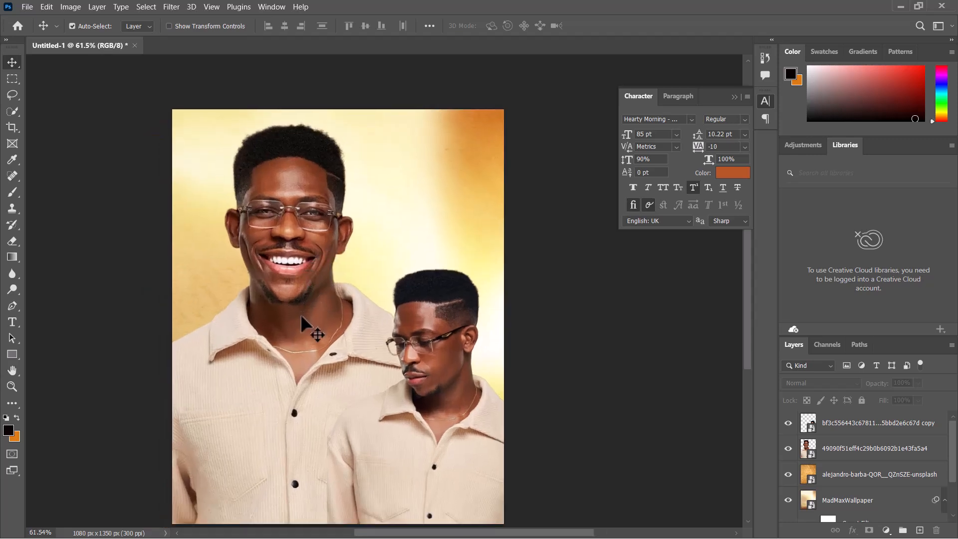
left_click_drag(329, 332, 352, 301)
scroll(349, 321, "down", 2)
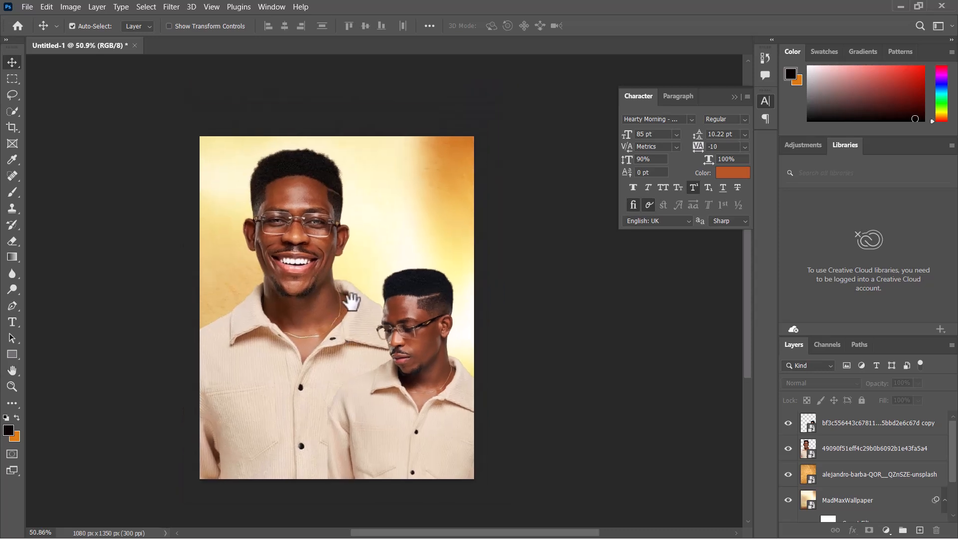
left_click(309, 259)
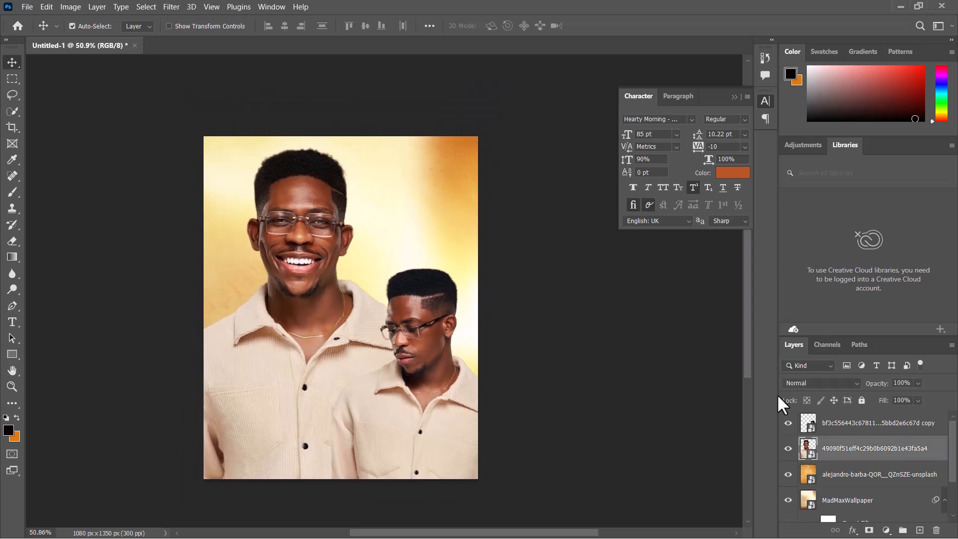
scroll(302, 256, "up", 2)
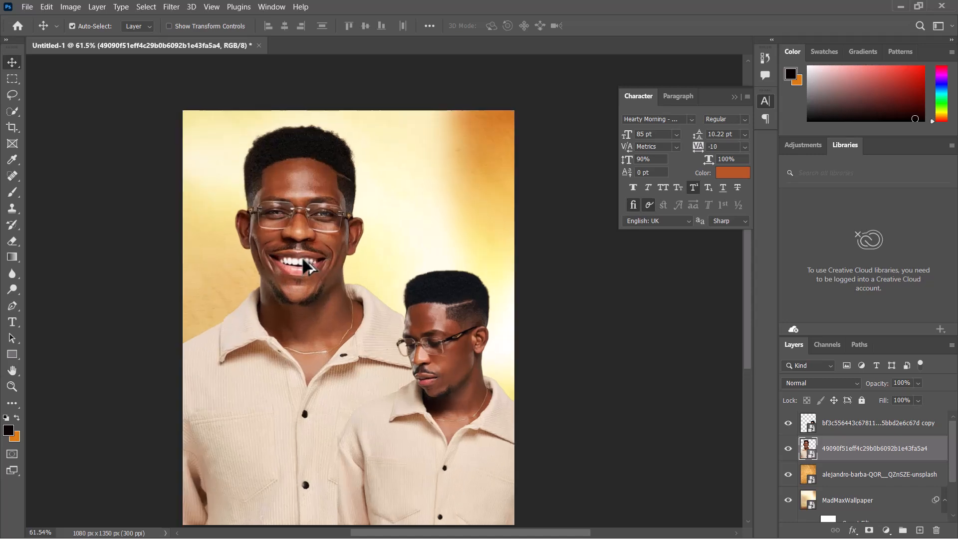
scroll(301, 256, "down", 2)
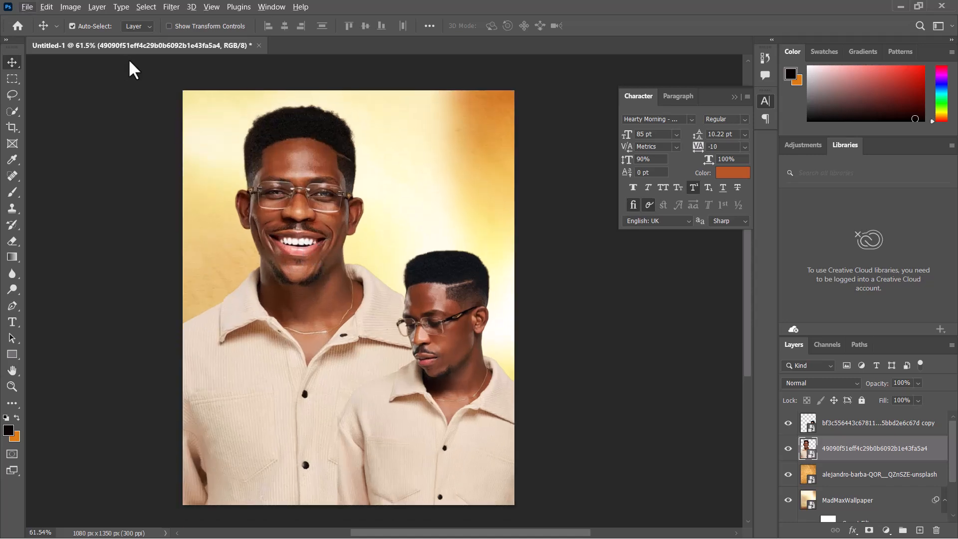
left_click(173, 6)
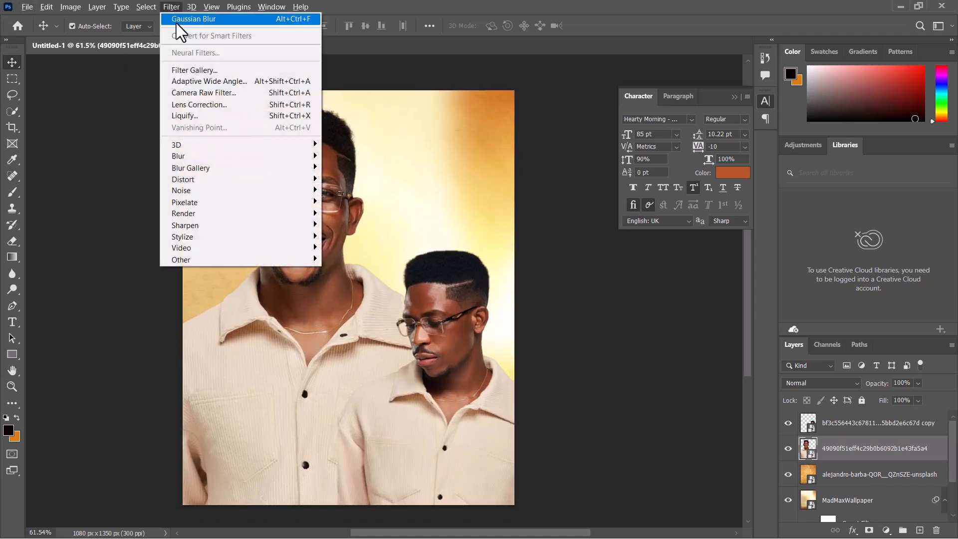
left_click(196, 90)
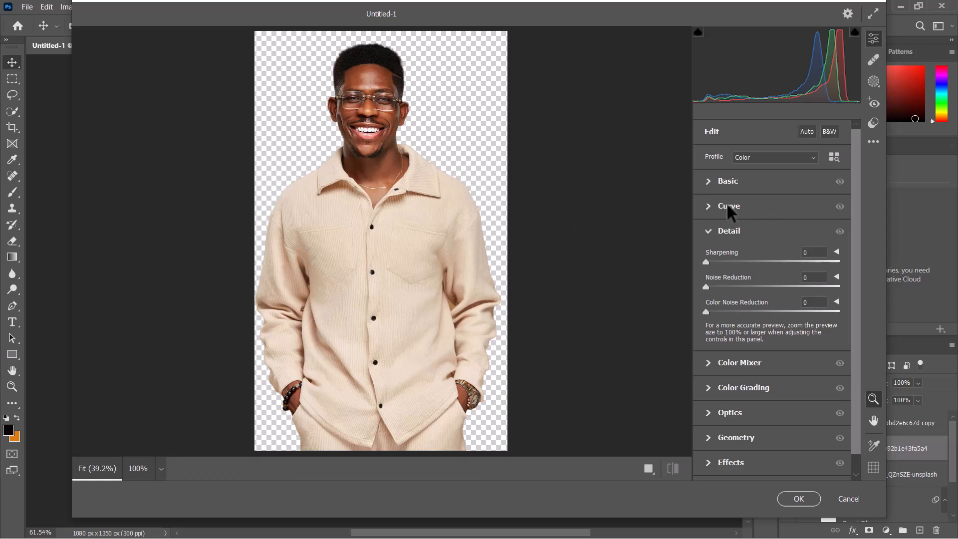
Set the smiling man's Exposure to +0.35 and Contrast to +9 in the Basic adjustments.
left_click(714, 182)
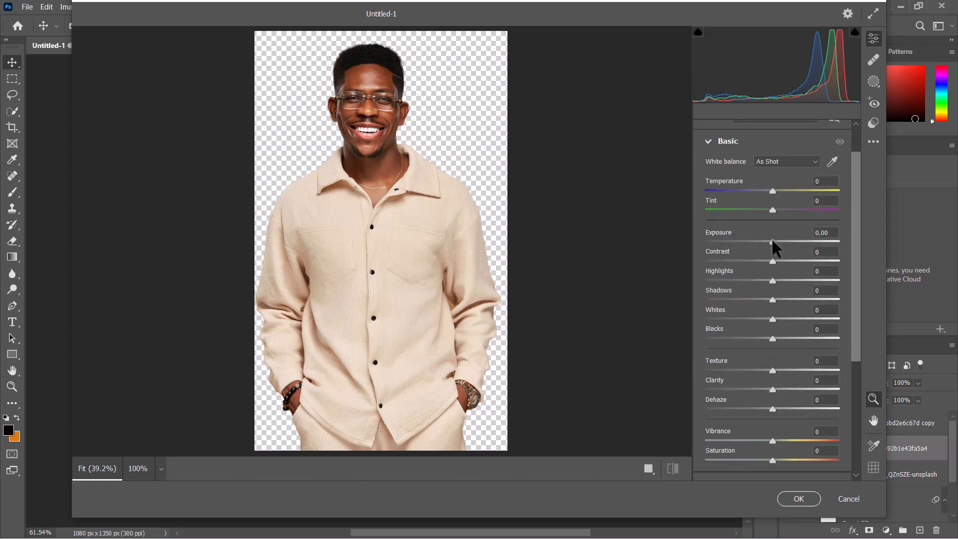
mouse_move(773, 242)
left_mouse_down()
mouse_move(782, 242)
mouse_move(775, 261)
mouse_move(777, 242)
left_mouse_up()
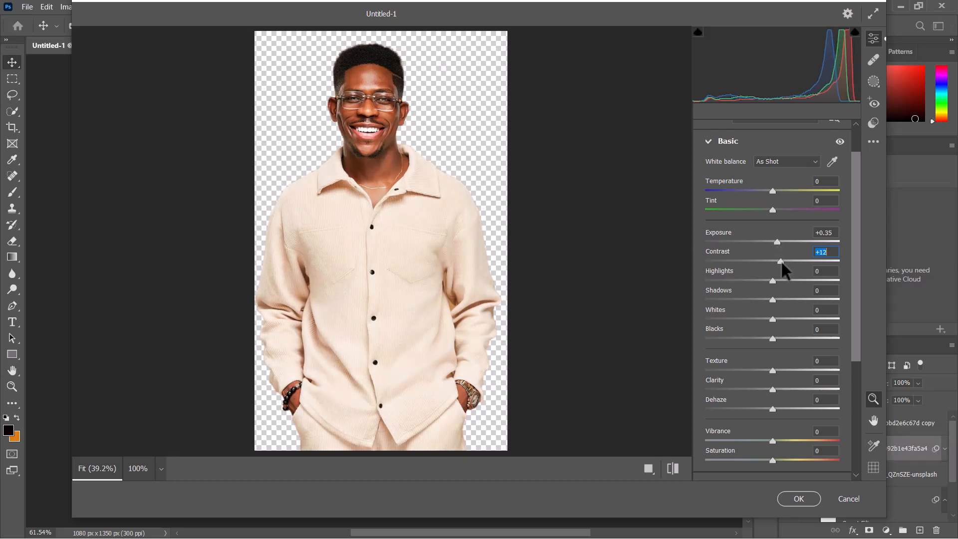
left_click(781, 261)
key("Down")
key("Down")
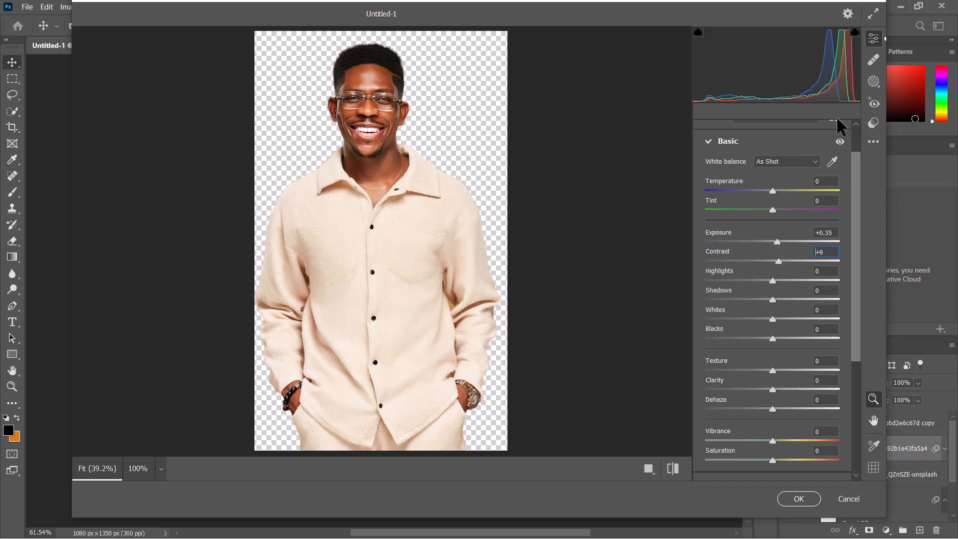
Apply the Pop tone 1 user preset to the smiling man and return to the Basic adjustments.
left_click(873, 123)
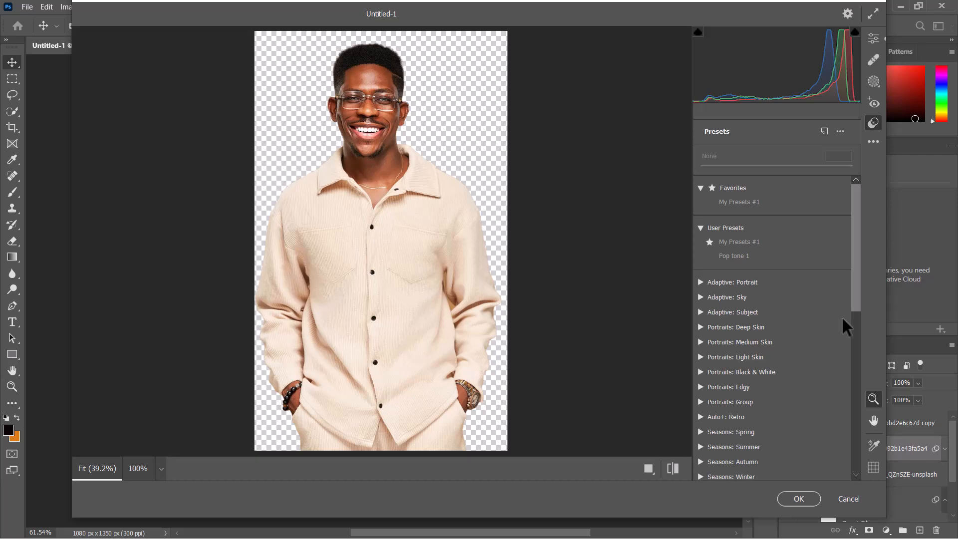
left_click(736, 256)
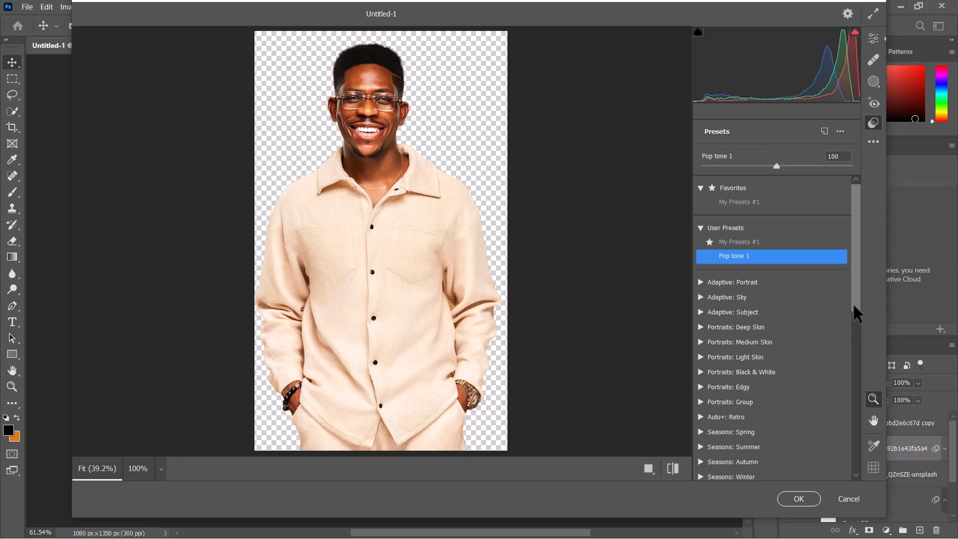
left_click_drag(857, 315, 859, 417)
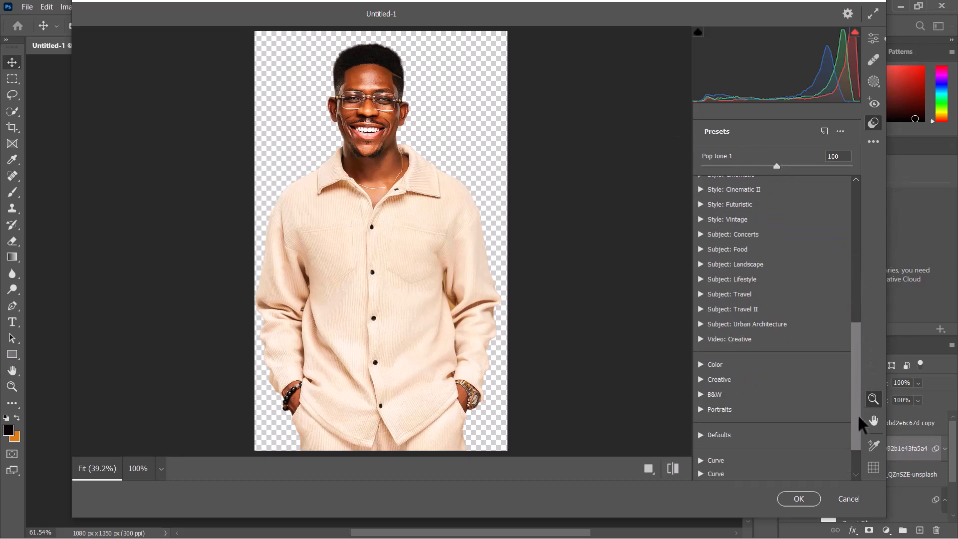
left_click(874, 142)
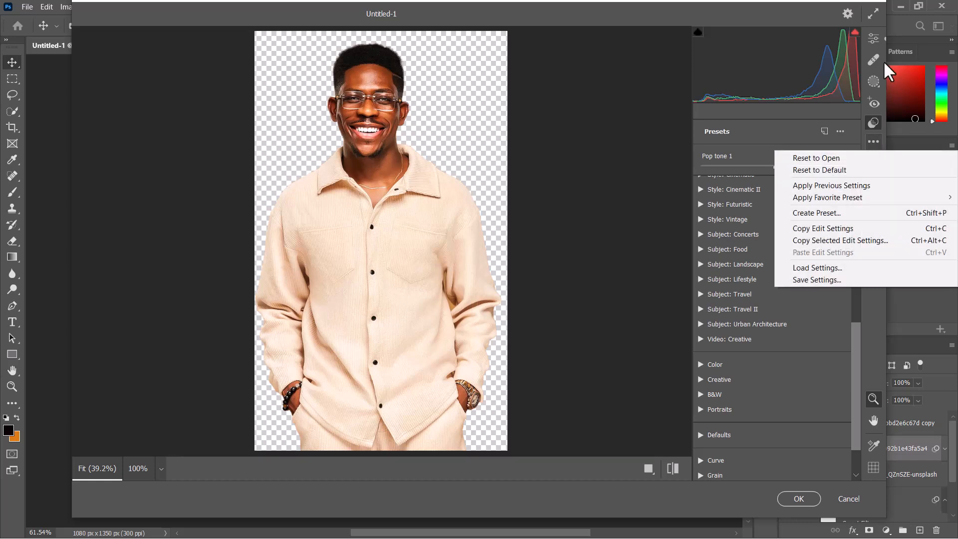
left_click(874, 38)
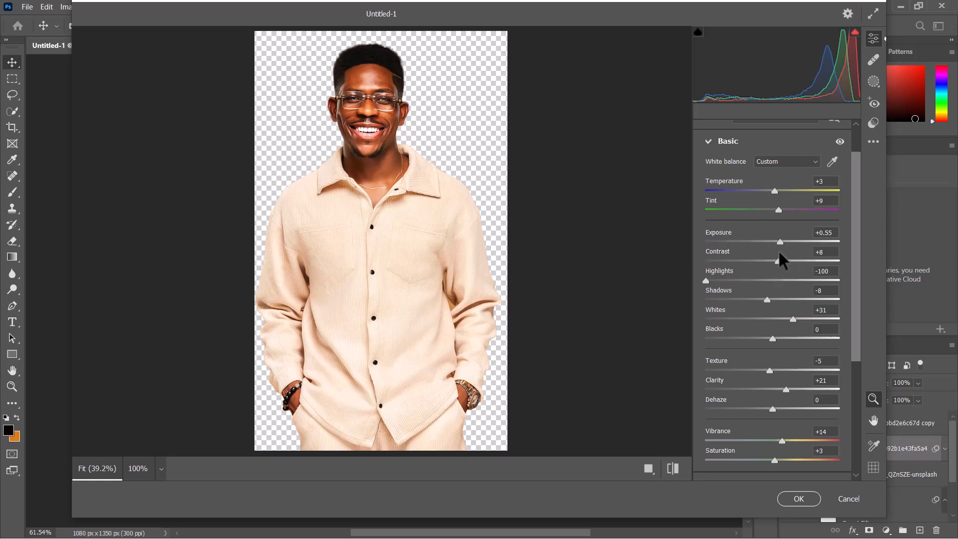
Reduce the smiling man's Tint and Saturation slightly and fine-tune his Vibrance in the Basic adjustments.
scroll(772, 273, "down", 3)
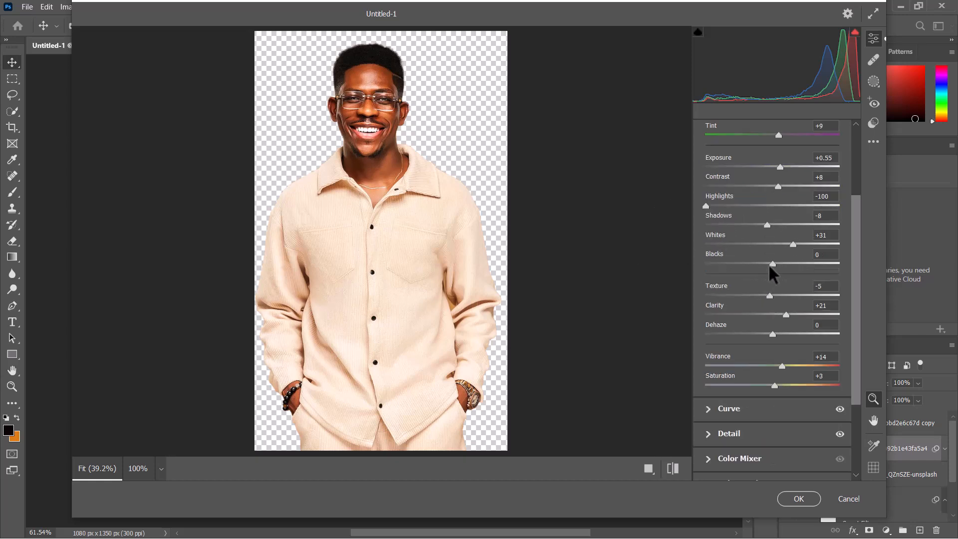
scroll(782, 216, "up", 3)
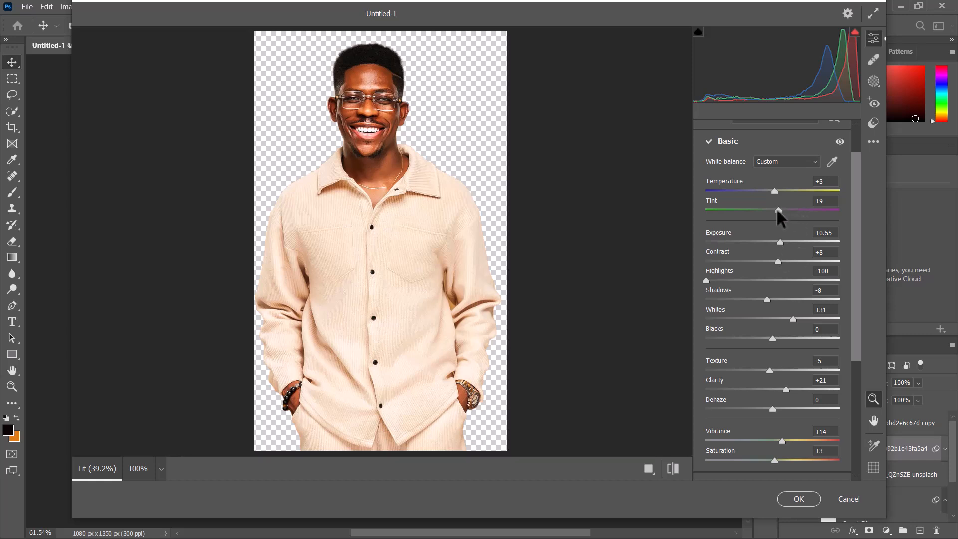
left_click_drag(778, 210, 776, 210)
left_click_drag(778, 210, 776, 210)
left_click_drag(856, 238, 849, 292)
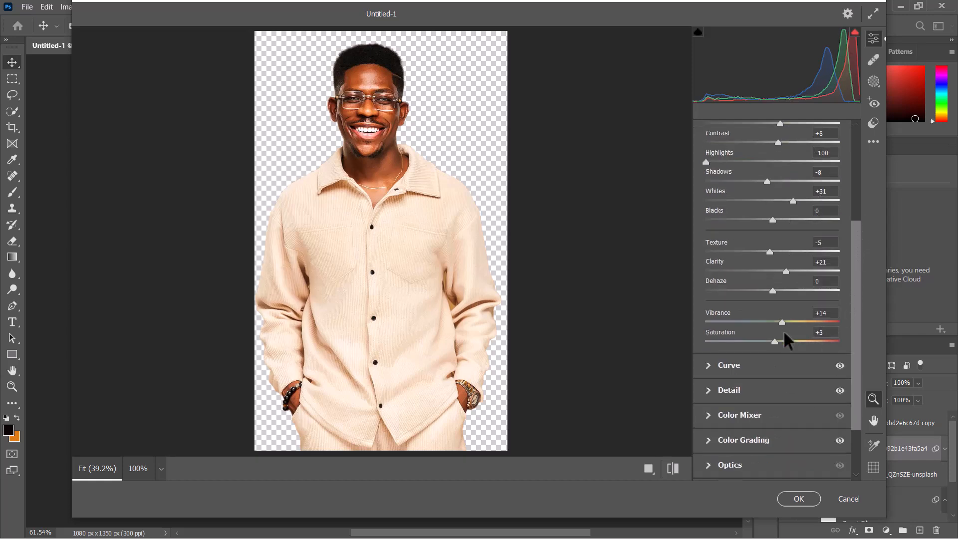
left_click_drag(782, 322, 767, 342)
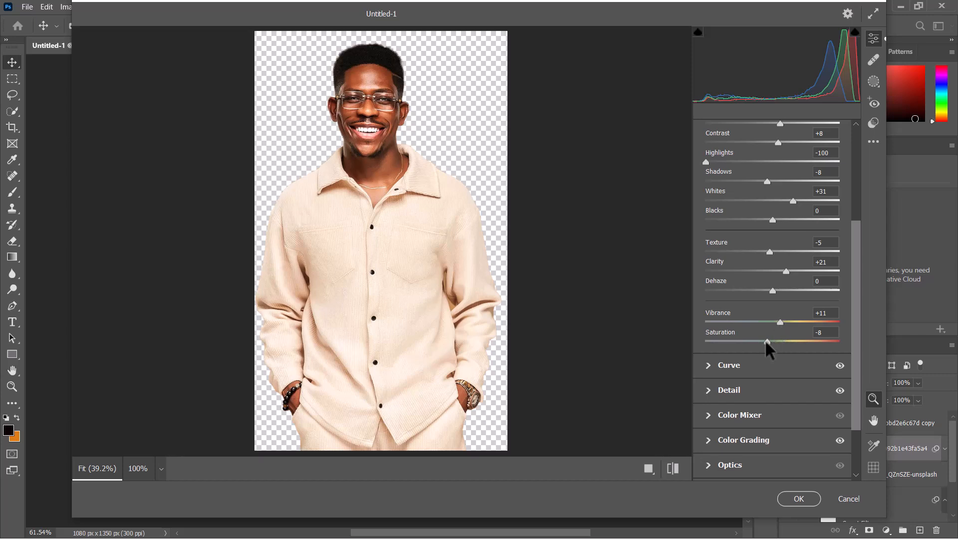
mouse_move(768, 342)
left_mouse_down()
mouse_move(777, 341)
mouse_move(764, 340)
left_mouse_up()
left_click_drag(781, 322, 783, 322)
Set the smiling man's Sharpening to 91 and Noise Reduction to 23, and apply the Camera Raw Filter.
left_click(727, 381)
left_click_drag(774, 267, 787, 267)
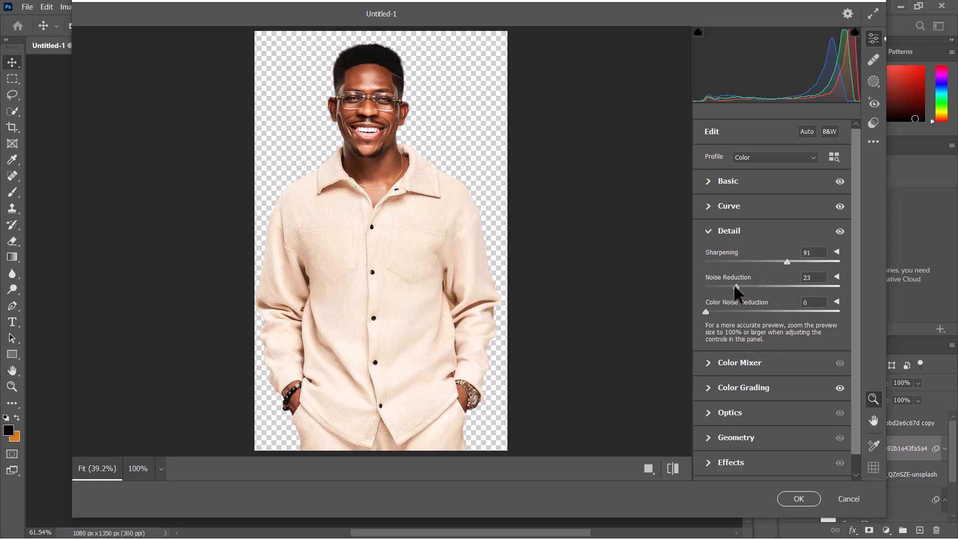
left_click(799, 499)
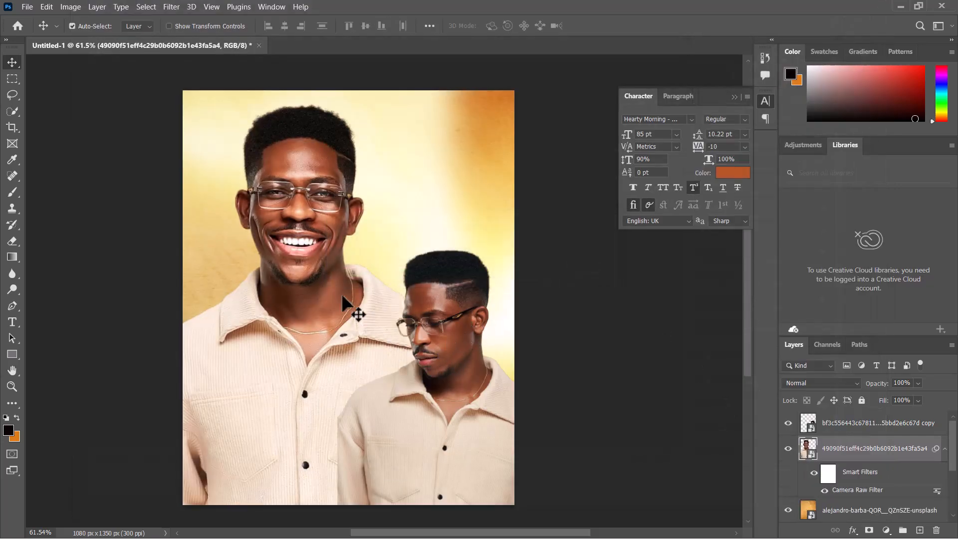
Open the Camera Raw Filter for the smaller man's layer, mark the Pop tone 1 user preset as a favourite and apply it.
key("ctrl+minus")
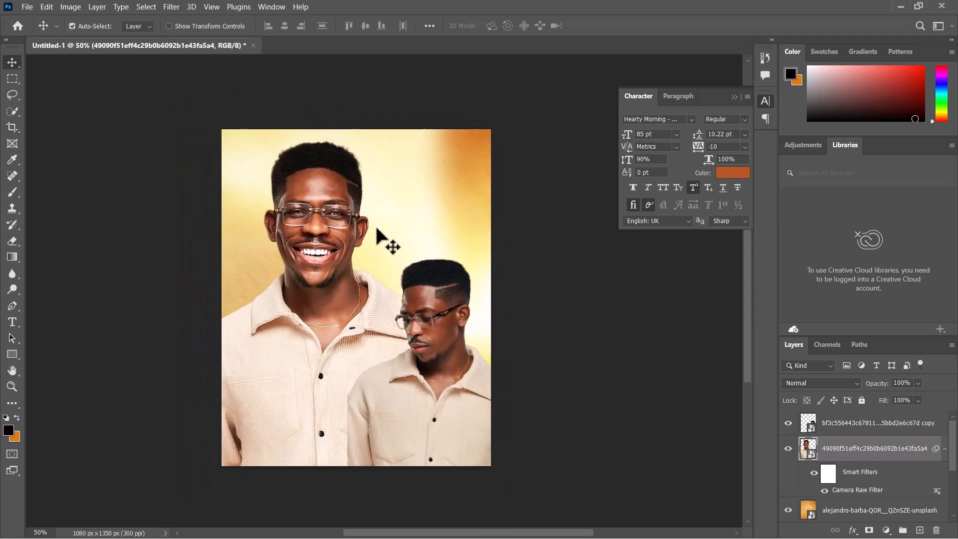
left_click(439, 313)
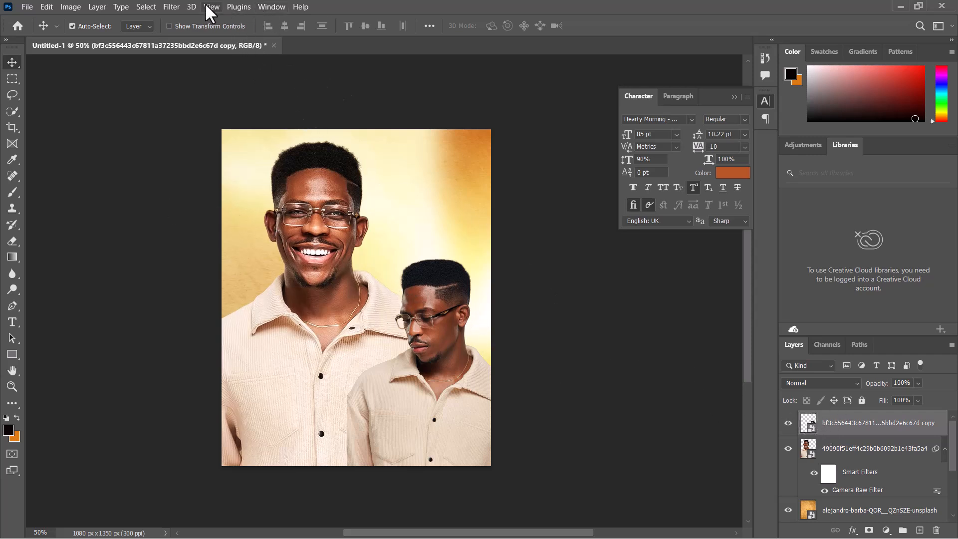
left_click(171, 6)
left_click(197, 93)
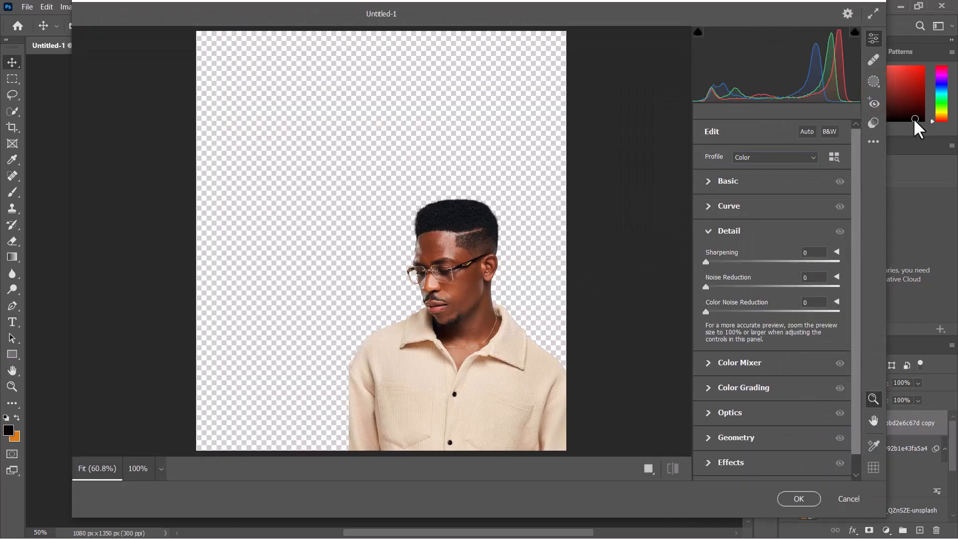
left_click(874, 124)
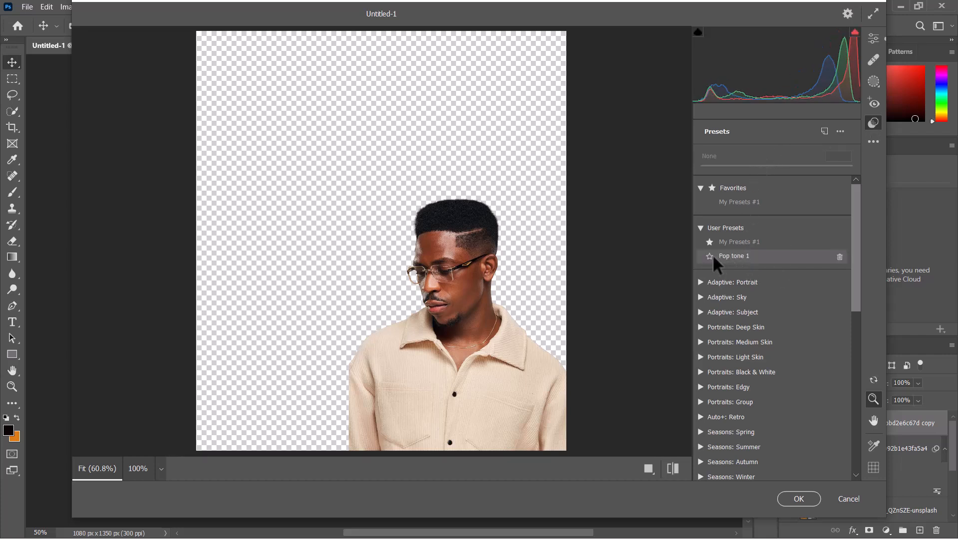
left_click(728, 258)
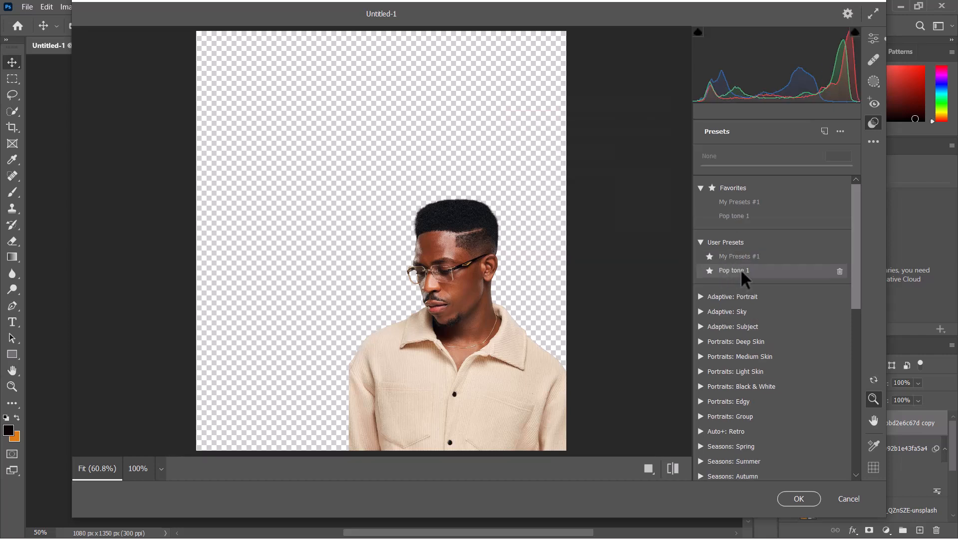
left_click(742, 271)
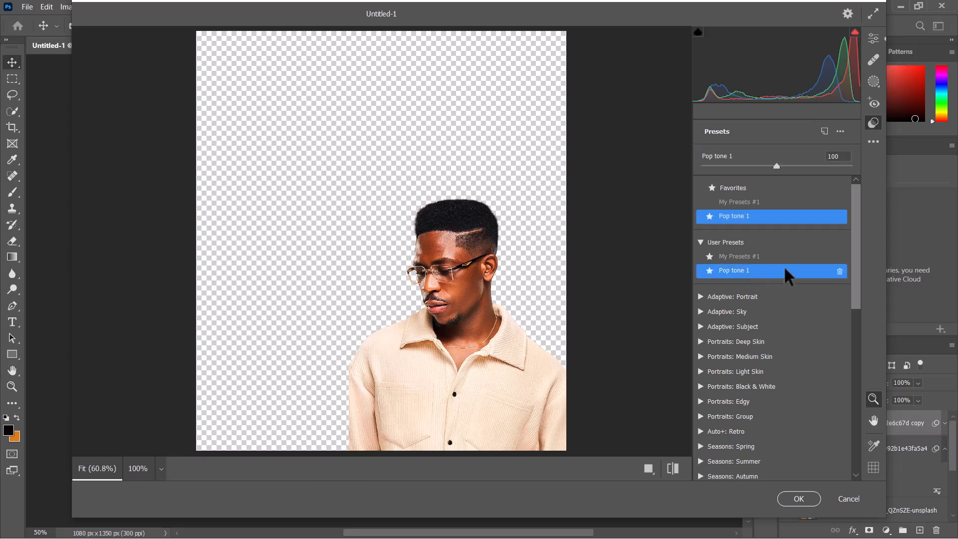
Set the smaller man's Tint to +5, Vibrance to +7 and Saturation to -13 in the Basic adjustments.
left_click(874, 39)
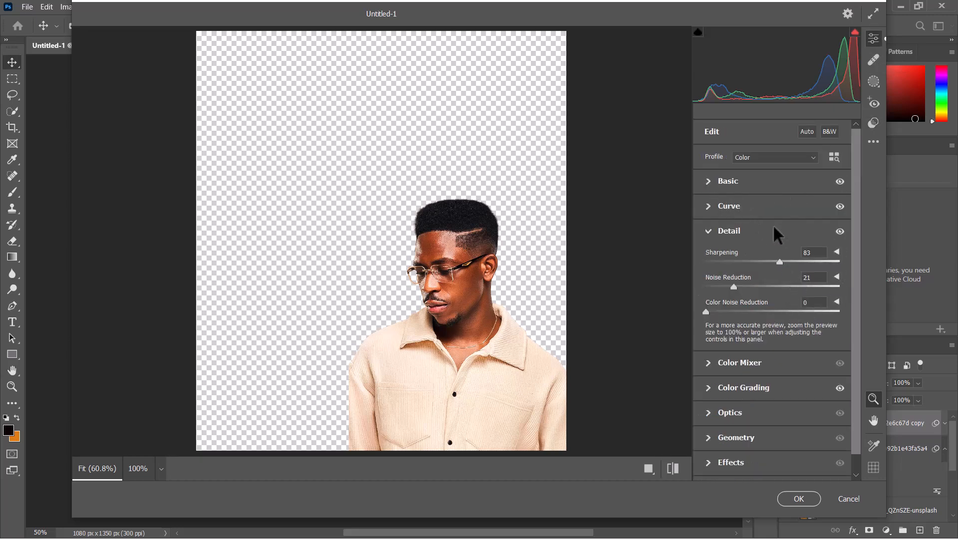
key("ctrl+alt+1")
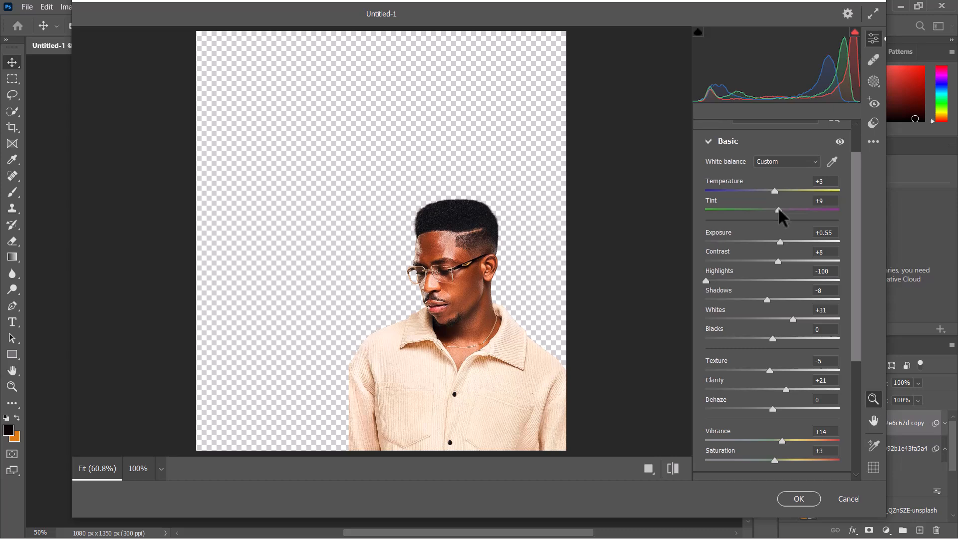
left_click_drag(780, 213, 775, 214)
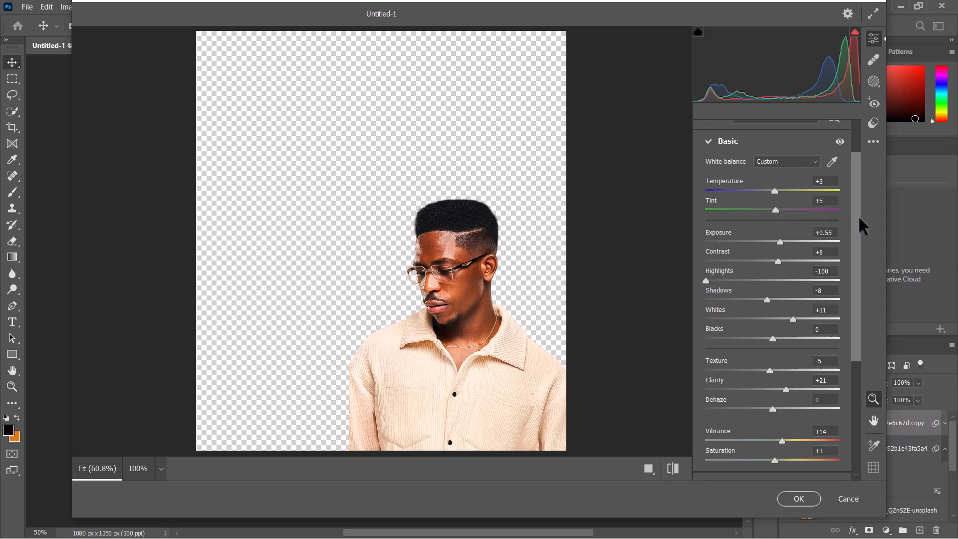
left_click_drag(860, 220, 853, 266)
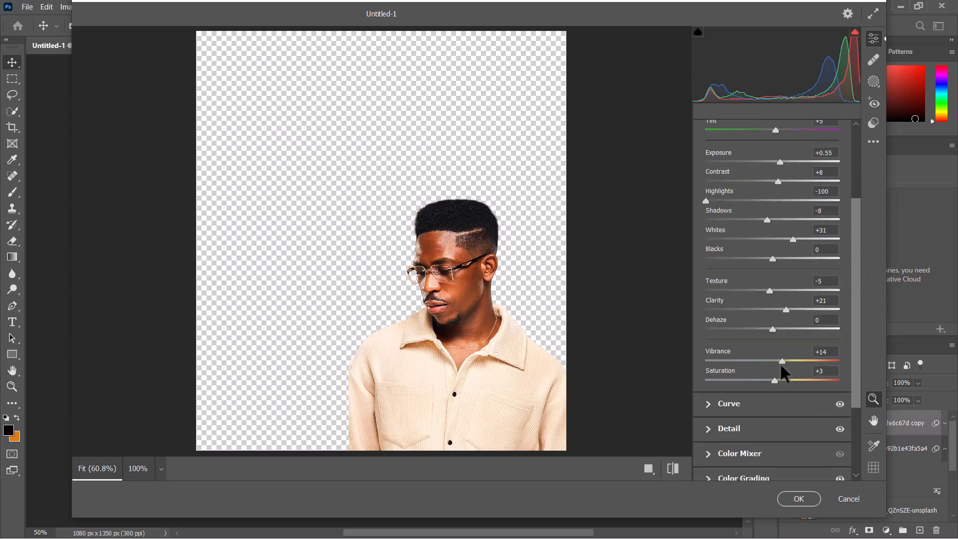
left_click_drag(774, 381, 778, 358)
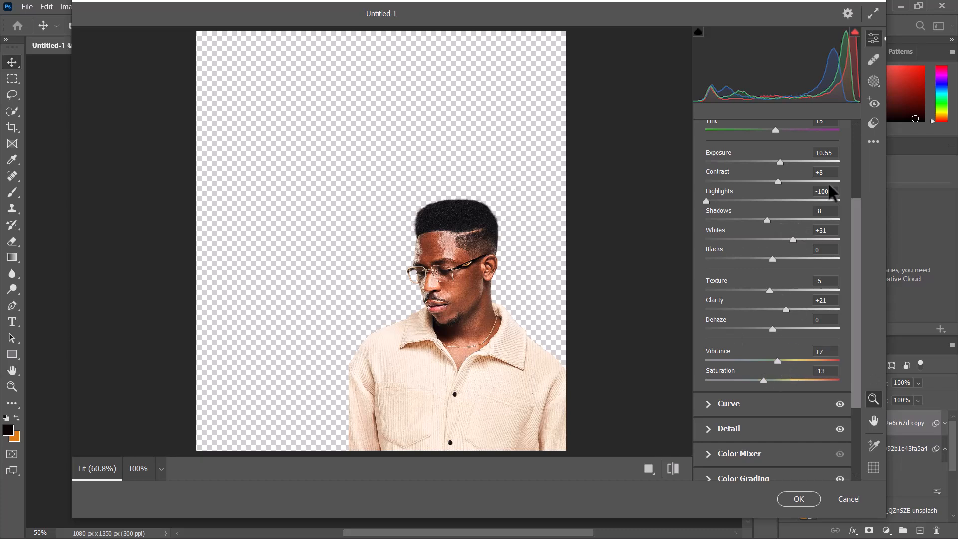
Save the smaller man's grading as a user preset named Pop Tone 2 and apply the Camera Raw Filter.
left_click(874, 125)
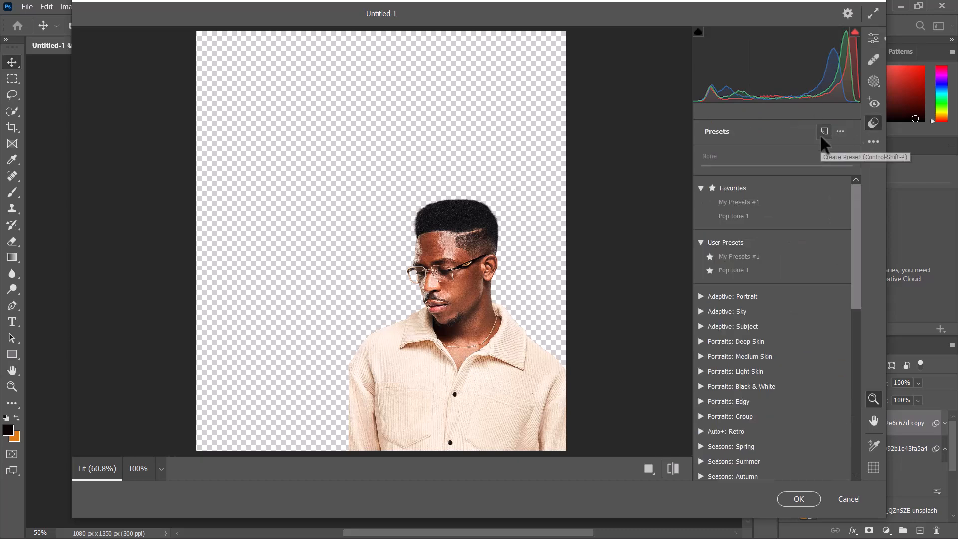
left_click(825, 132)
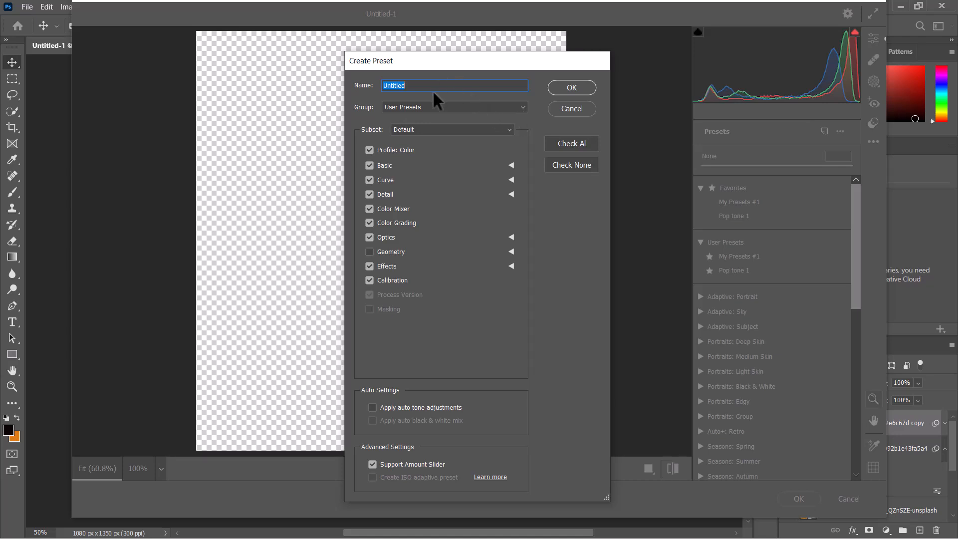
type("Pop Tone 2")
left_click(570, 88)
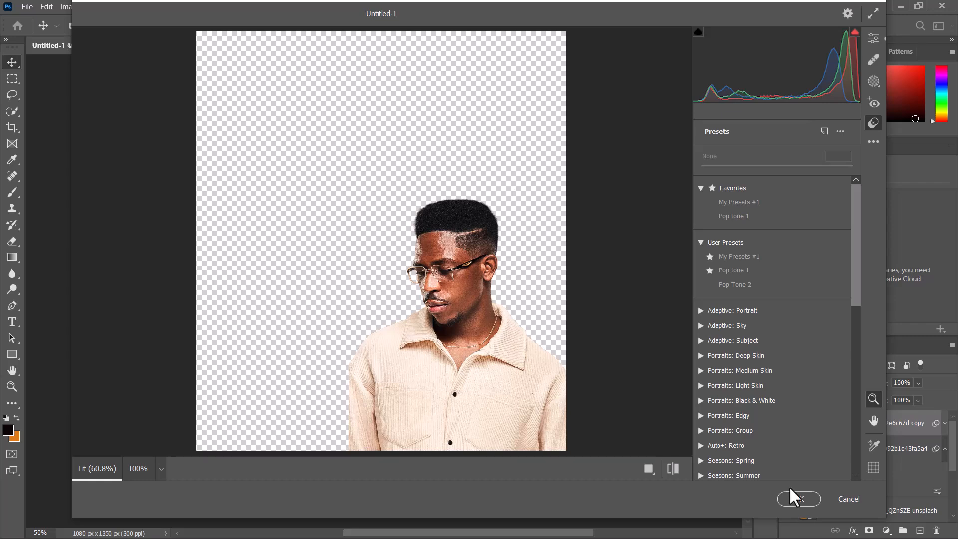
left_click(810, 497)
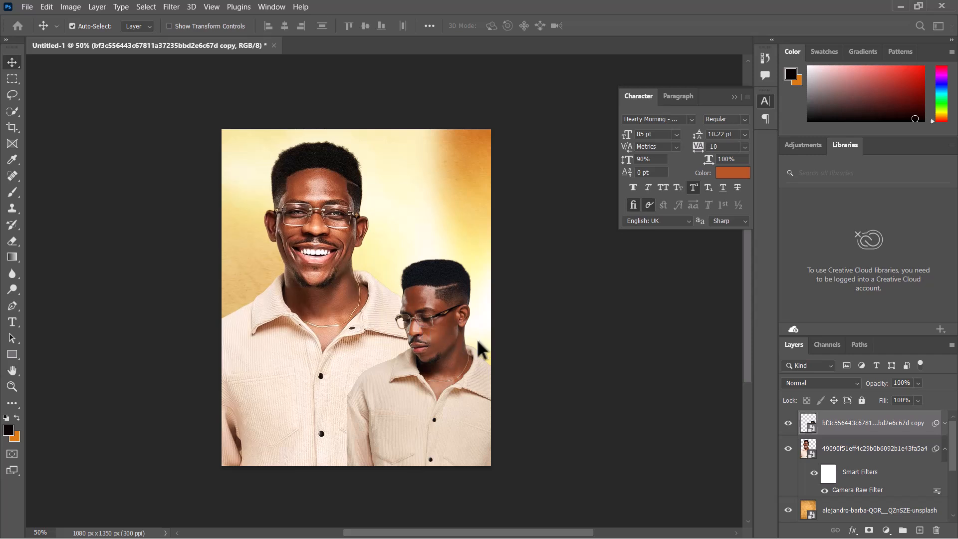
Examine the colour grading of the two men on the poster at closer and wider views.
key("ctrl+alt+f")
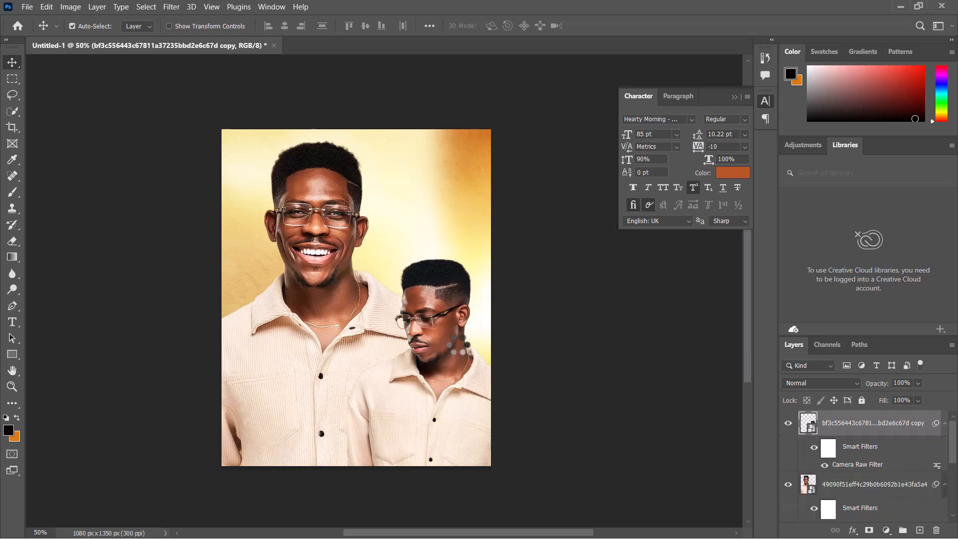
scroll(466, 344, "up", 2)
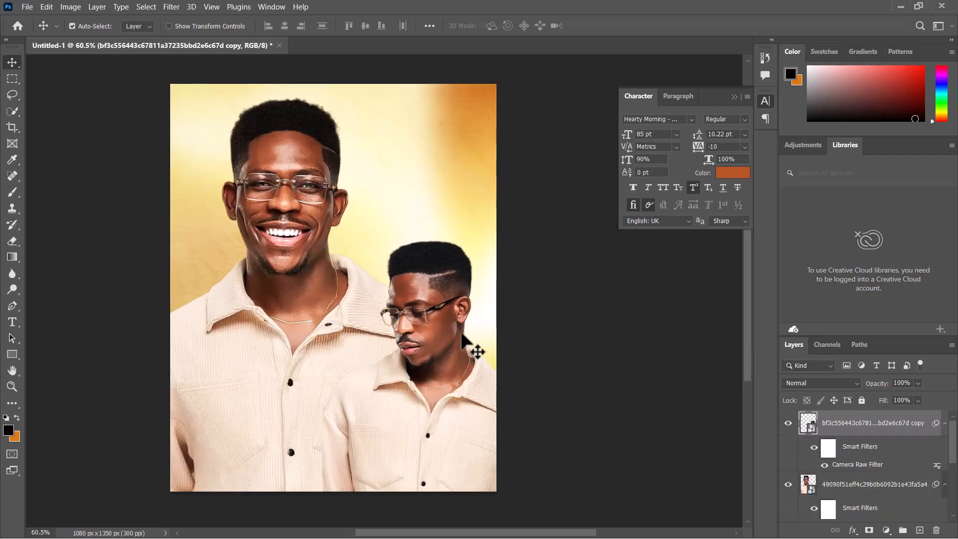
scroll(461, 335, "up", 1)
scroll(460, 324, "down", 1)
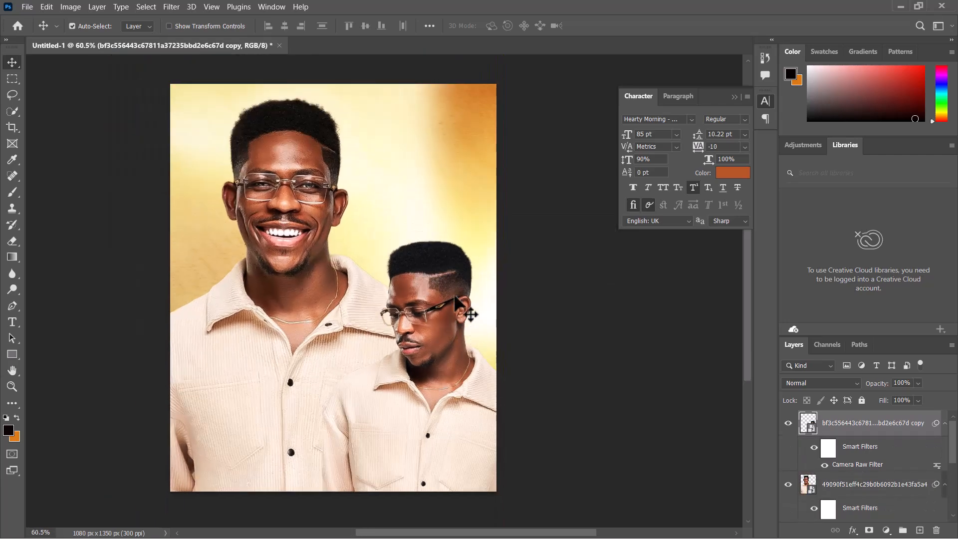
left_click_drag(376, 250, 405, 235)
scroll(419, 231, "down", 1)
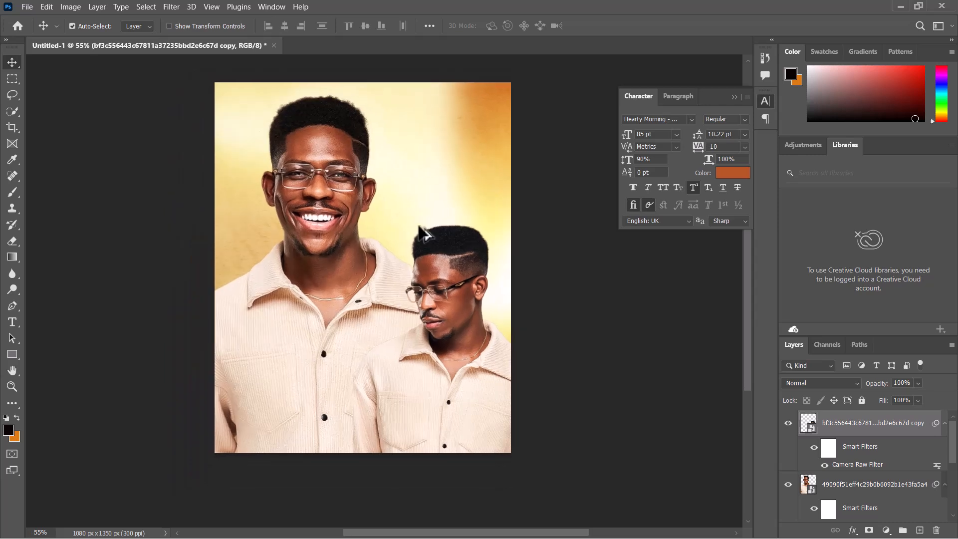
scroll(435, 274, "up", 1)
scroll(435, 273, "down", 1)
Place the 47fbbc45bccf201584bdd322008e41d1 cut-out of the writing man from the Images folder directly above the alejandro-barba texture layer.
key("alt+[")
key("alt+[")
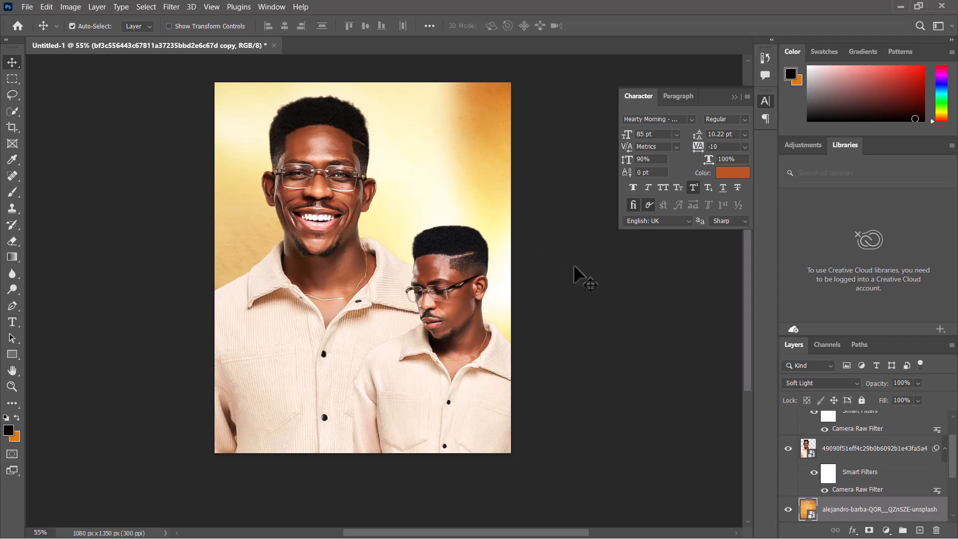
scroll(406, 255, "down", 1)
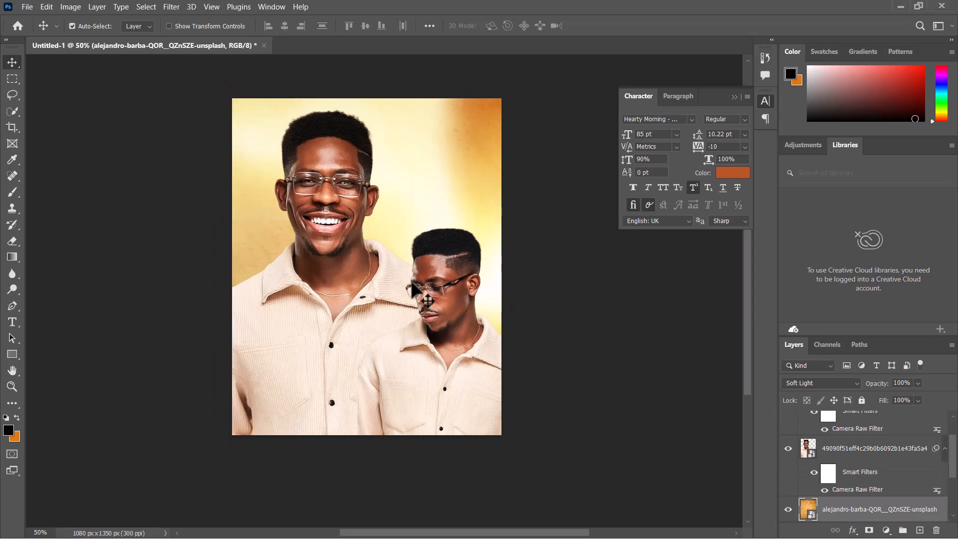
key("super")
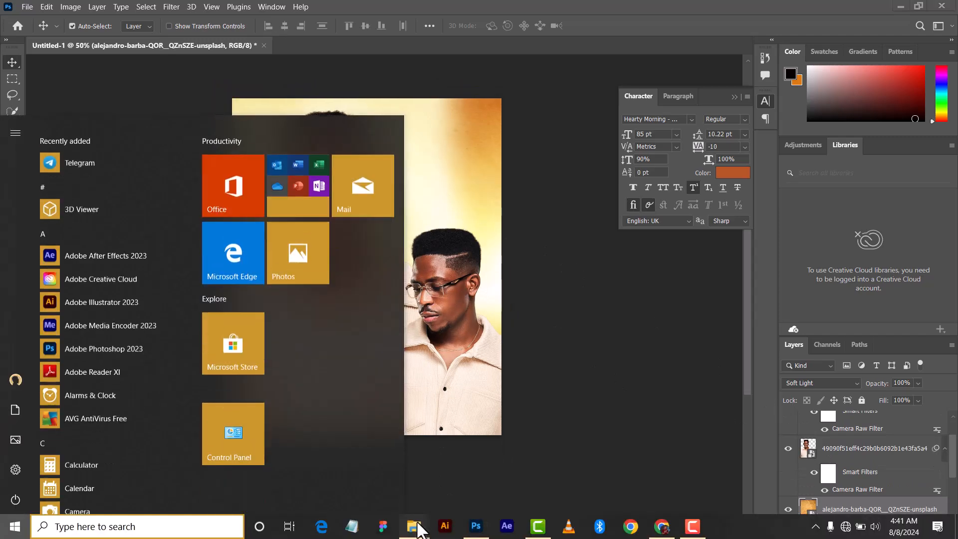
left_click(381, 477)
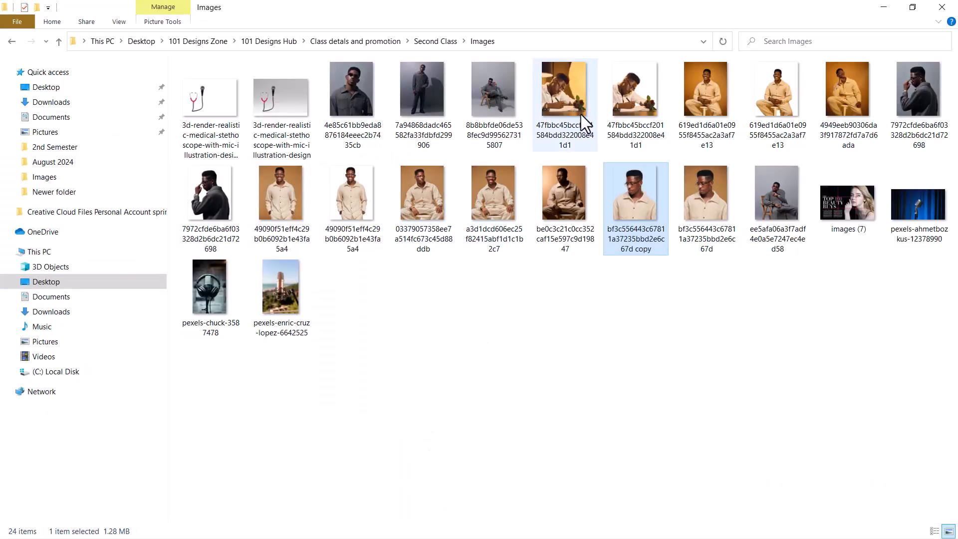
left_click_drag(639, 91, 482, 530)
key("super")
left_click_drag(479, 532, 406, 240)
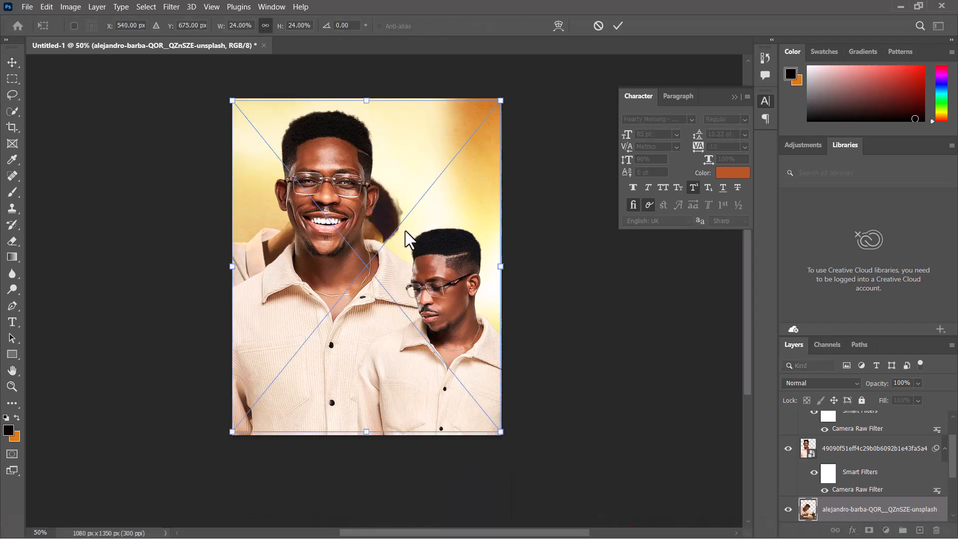
Scale the writing man to 13.28% and place him behind the other men at X 762.17 px, Y 406.00 px.
left_click_drag(366, 433, 366, 280)
left_click_drag(398, 240, 452, 249)
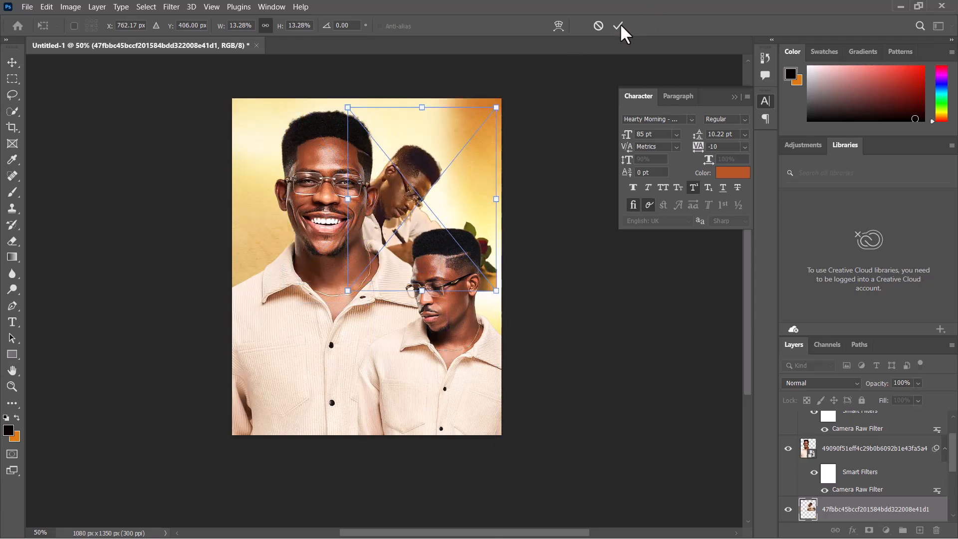
key("Return")
Shift the smiling man up towards the poster's left edge, the smaller man rightward, and the writing man into the gap behind them.
left_click_drag(344, 215, 324, 200)
left_click_drag(384, 208, 382, 209)
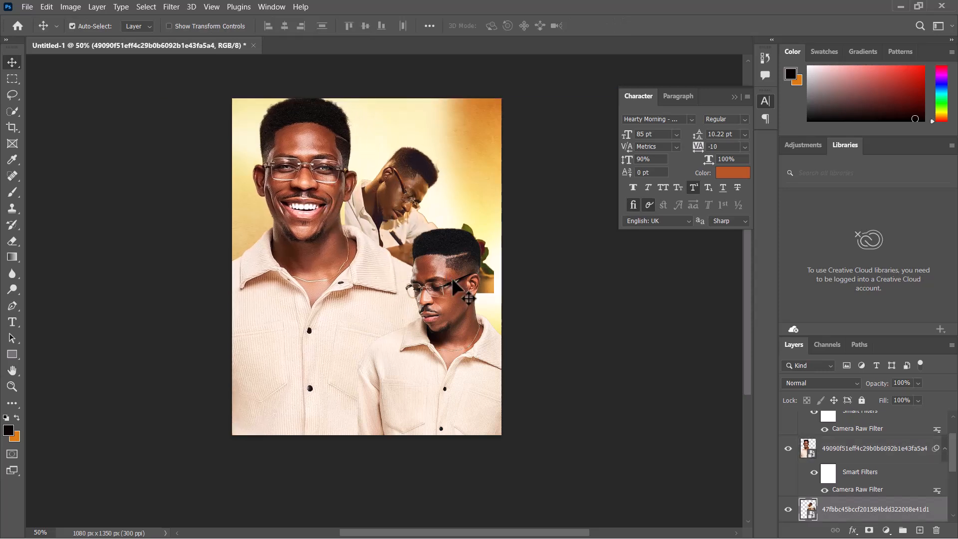
left_click_drag(451, 277, 464, 275)
mouse_move(399, 214)
left_mouse_down()
mouse_move(407, 222)
mouse_move(402, 202)
left_mouse_up()
left_click_drag(400, 285, 451, 292)
scroll(442, 250, "up", 1)
left_click_drag(414, 222, 399, 205)
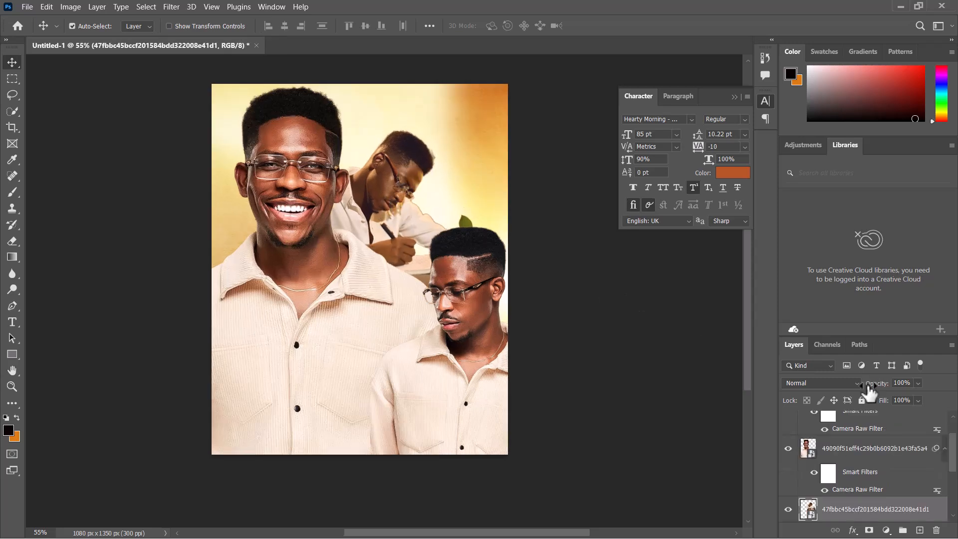
Grade the writing man with a Camera Raw Filter using the Pop Tone 2 preset at amount 100.
left_click(172, 7)
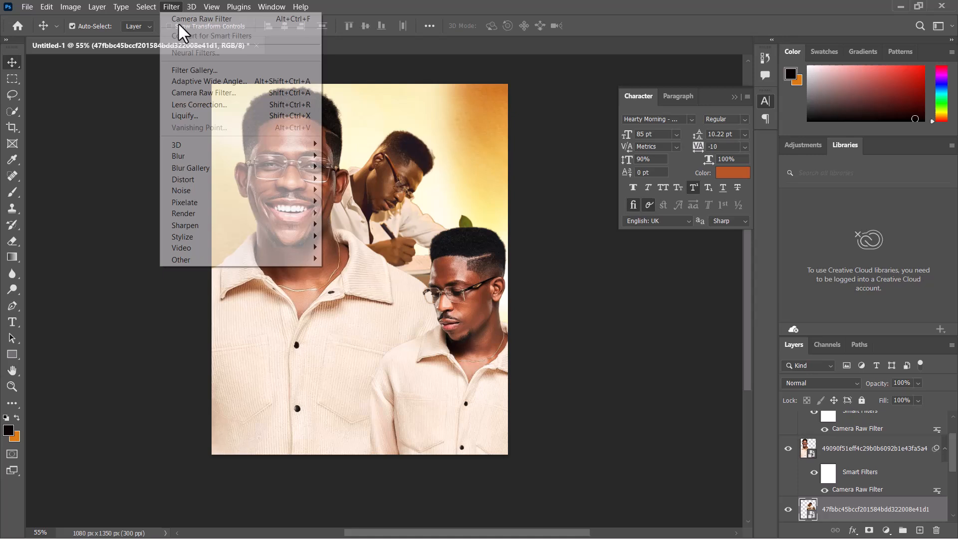
left_click(219, 92)
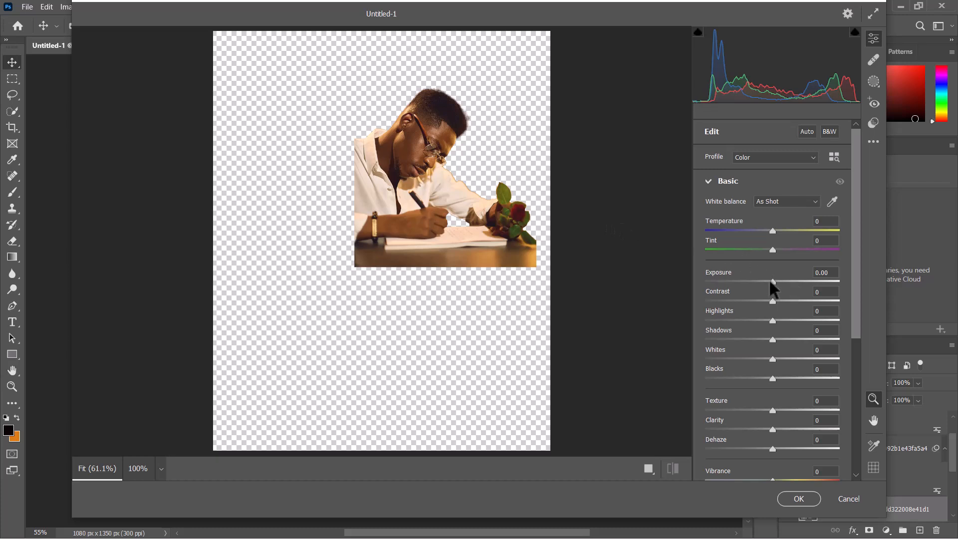
left_click_drag(773, 283, 775, 283)
left_click(873, 123)
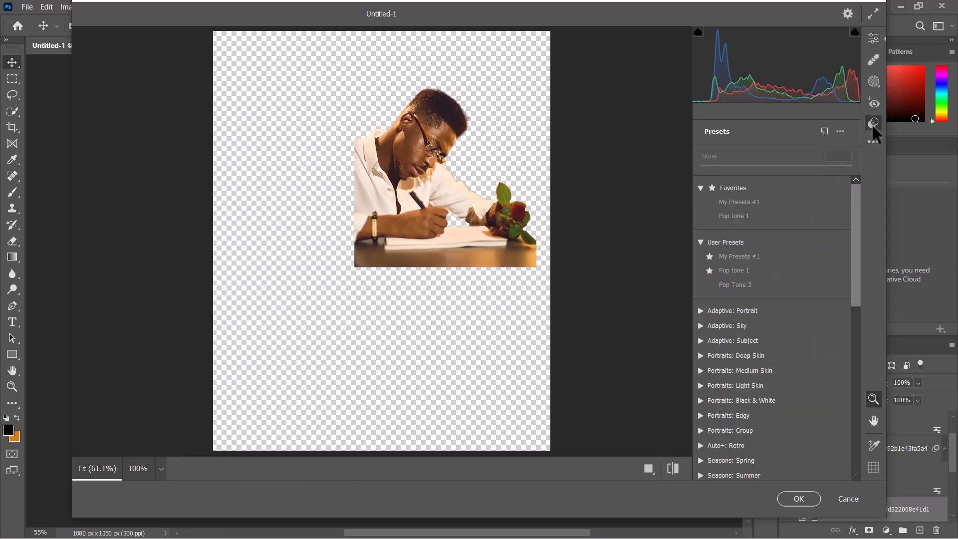
left_click(741, 285)
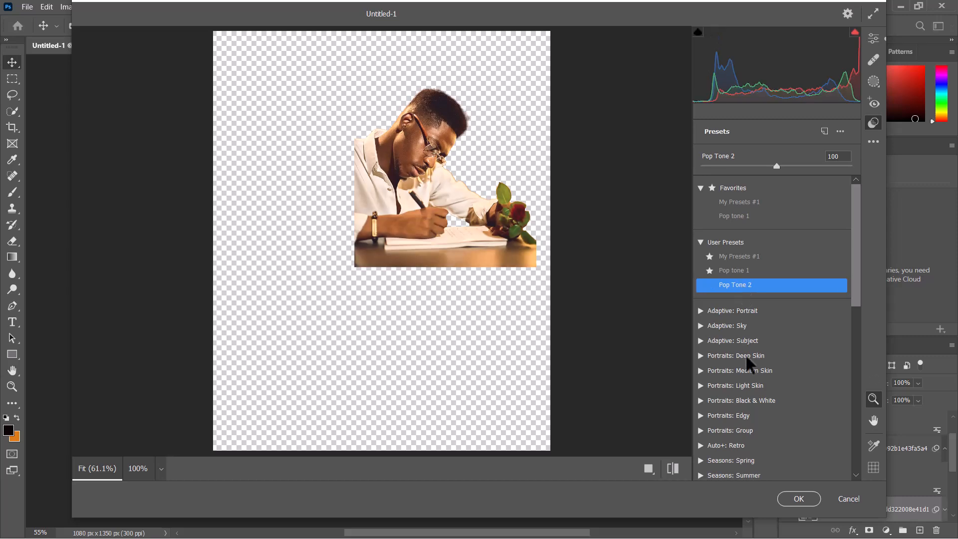
left_click(798, 499)
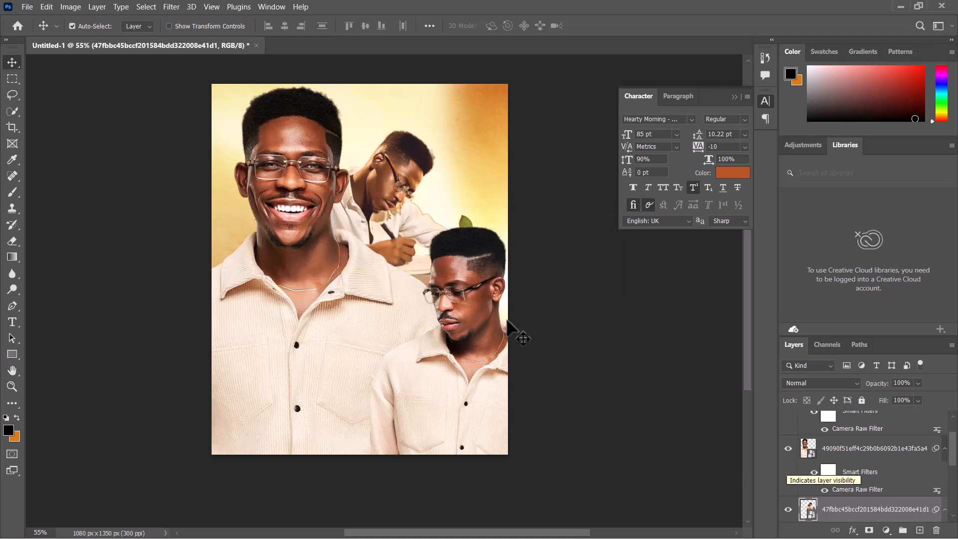
Set the blend mode of the writing man's layer to Hard Light.
scroll(436, 277, "down", 1)
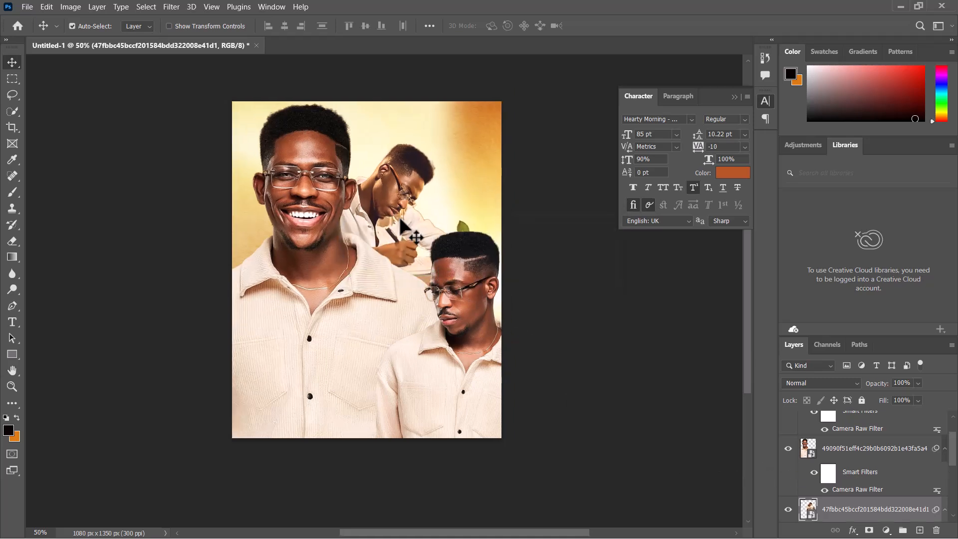
scroll(848, 450, "down", 1)
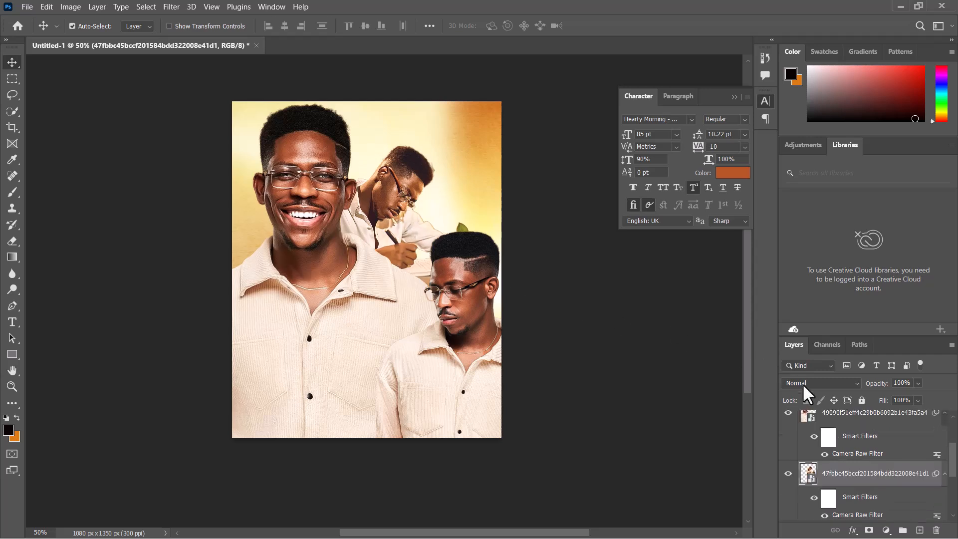
left_click(823, 381)
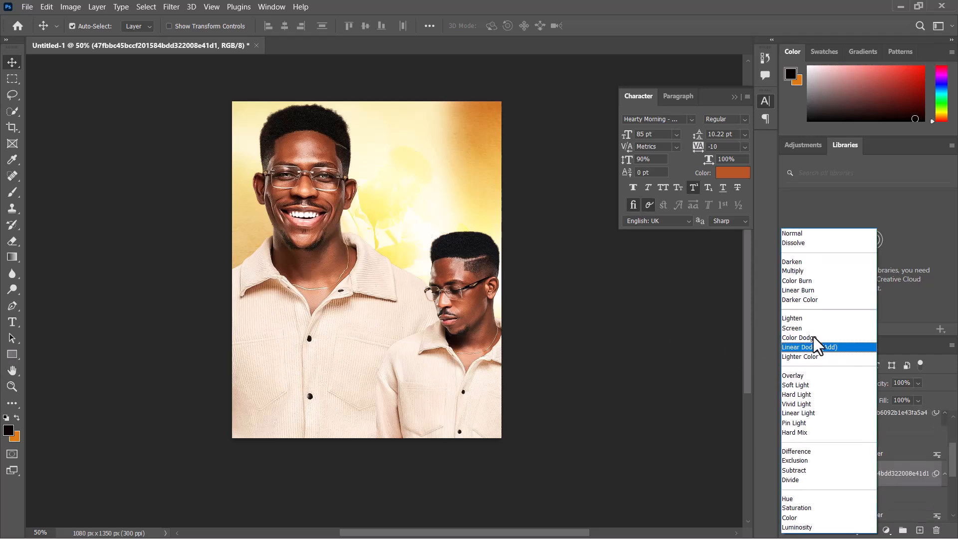
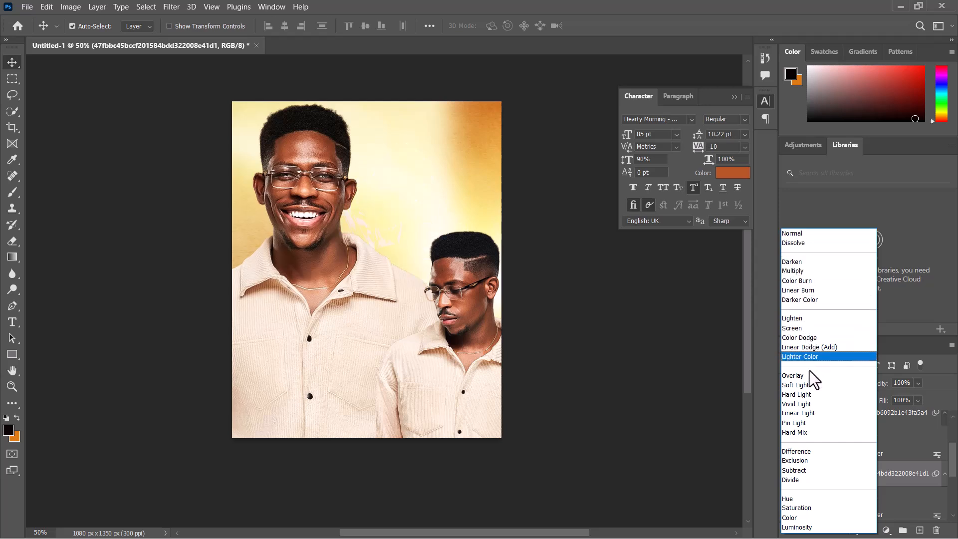
left_click(804, 396)
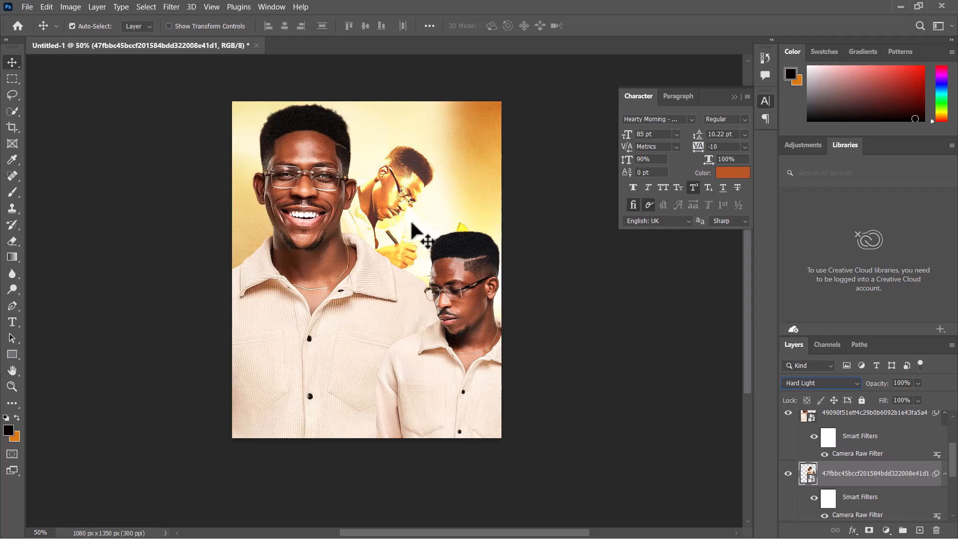
Lower the opacity of the writing man's layer to 43%.
left_click(529, 242)
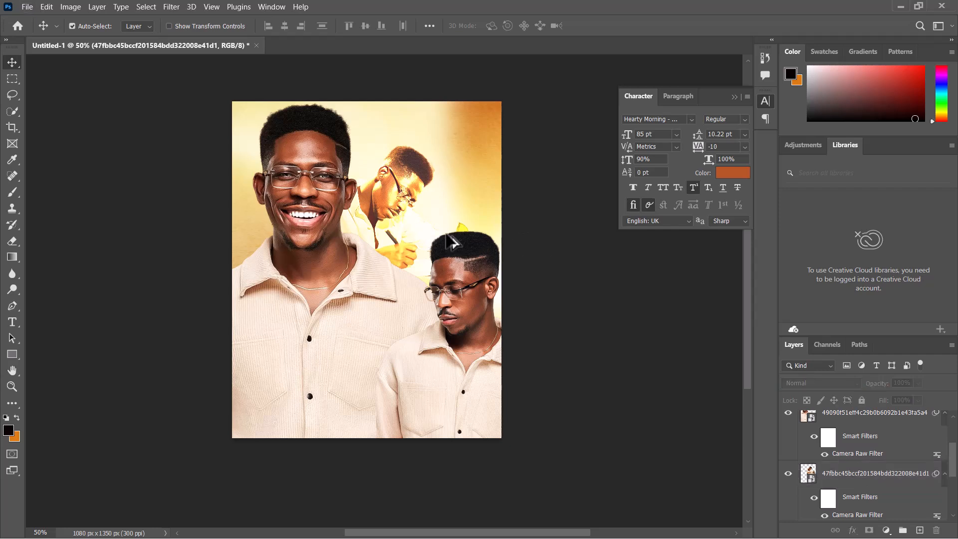
scroll(452, 242, "up", 2)
left_click(399, 212)
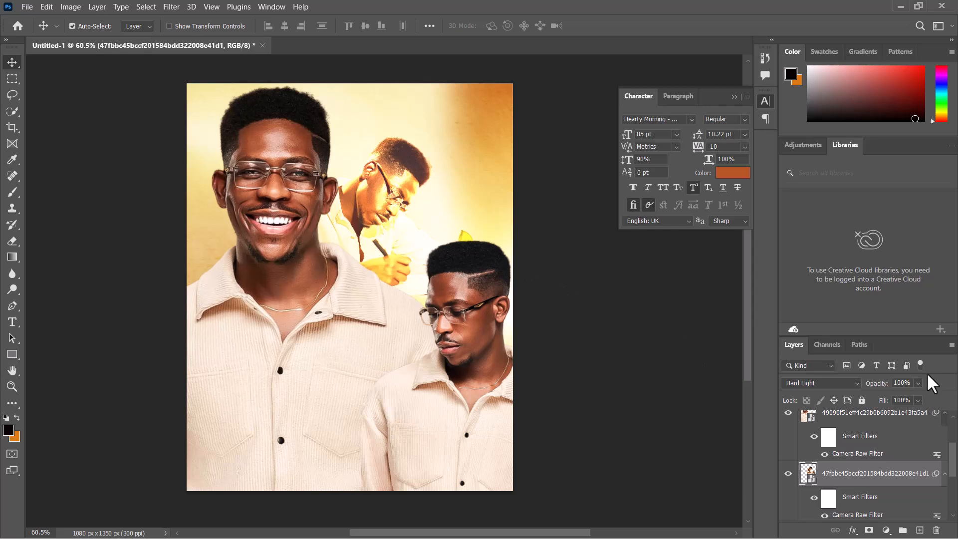
left_click(918, 399)
left_click_drag(894, 410, 951, 417)
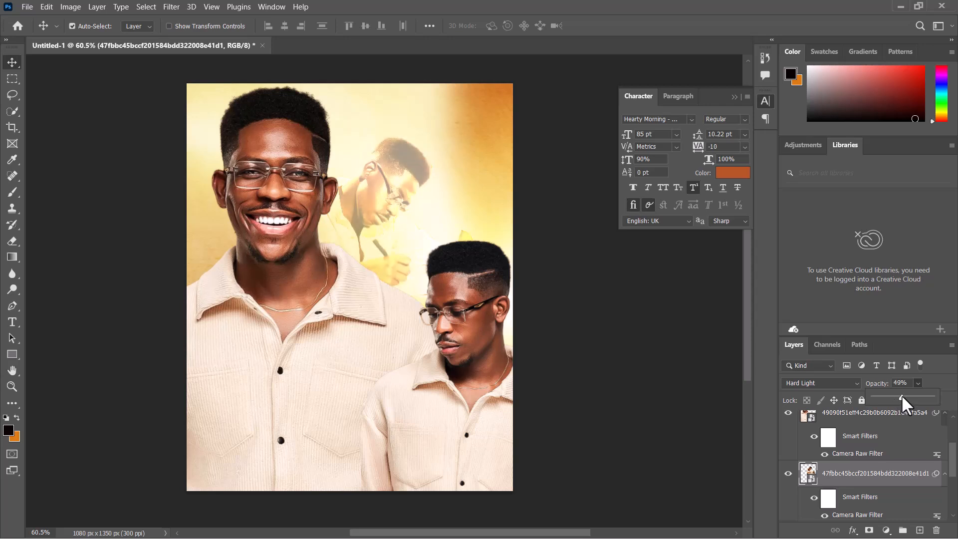
left_click_drag(899, 395, 899, 395)
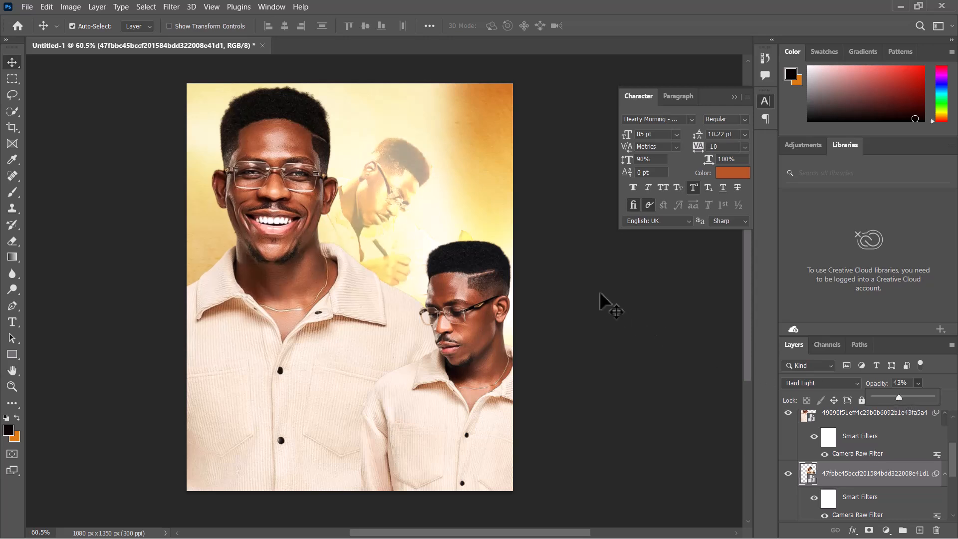
key("ctrl+minus")
key("shift+minus")
key("ctrl+plus")
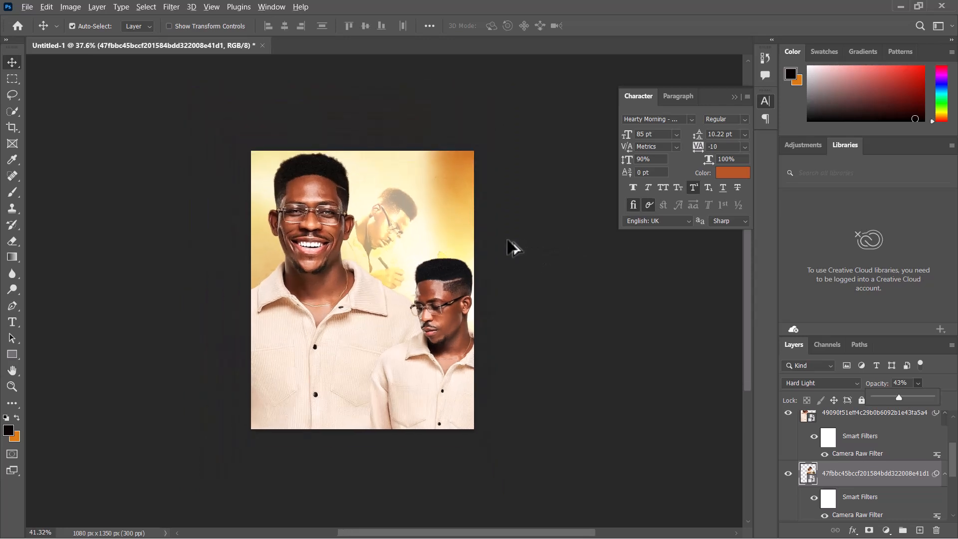
Select the alejandro-barba texture layer and collapse the smart filter lists of the men's and MadMaxWallpaper layers.
key("alt+bracketleft")
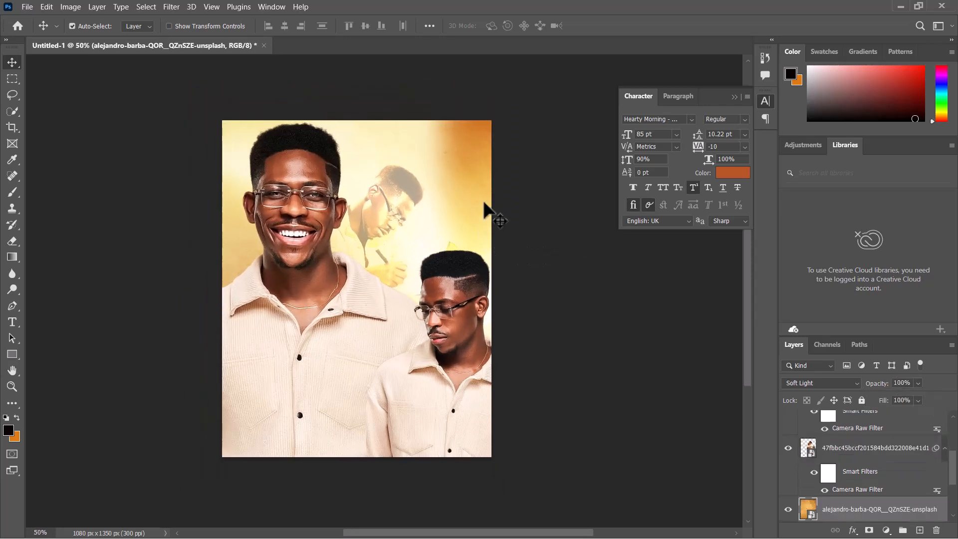
key("ctrl+minus")
scroll(465, 215, "up", 1)
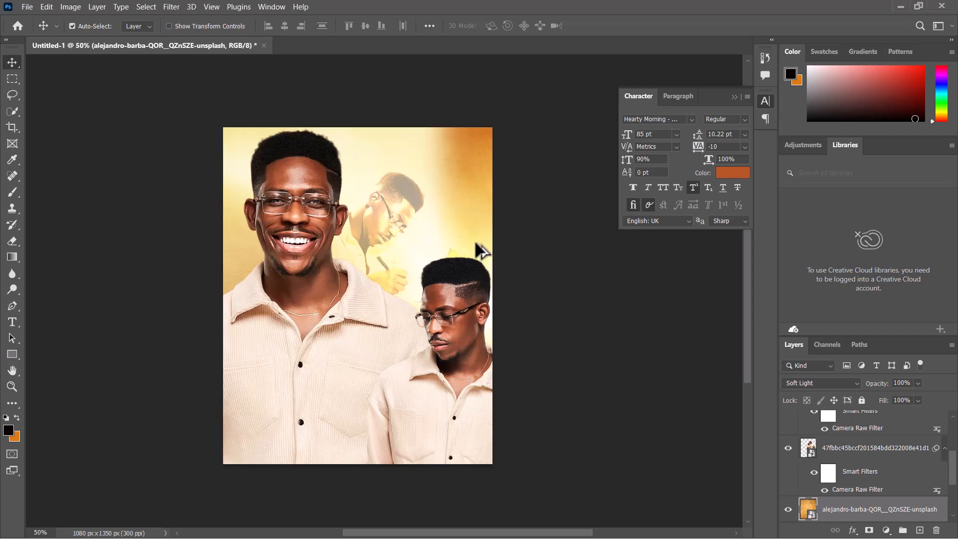
scroll(476, 219, "up", 3)
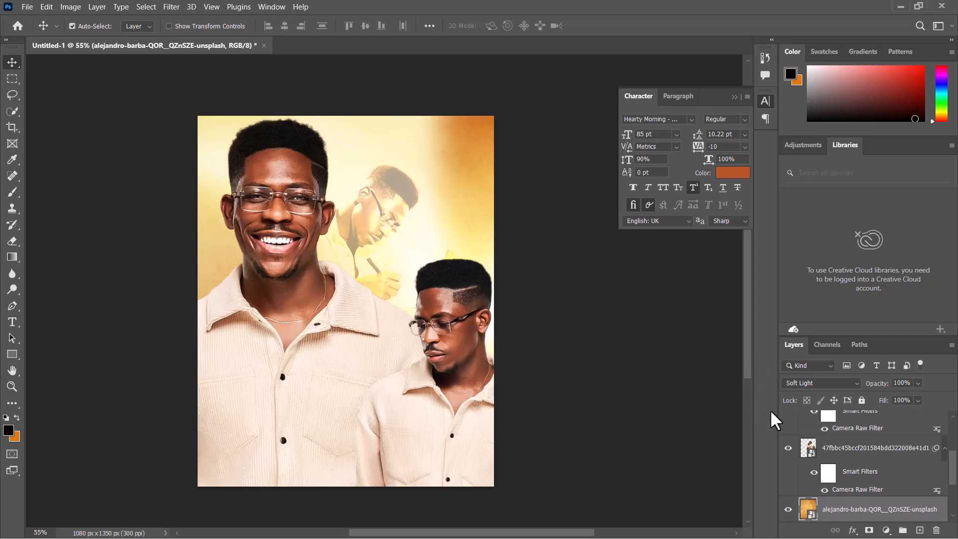
left_click(945, 449)
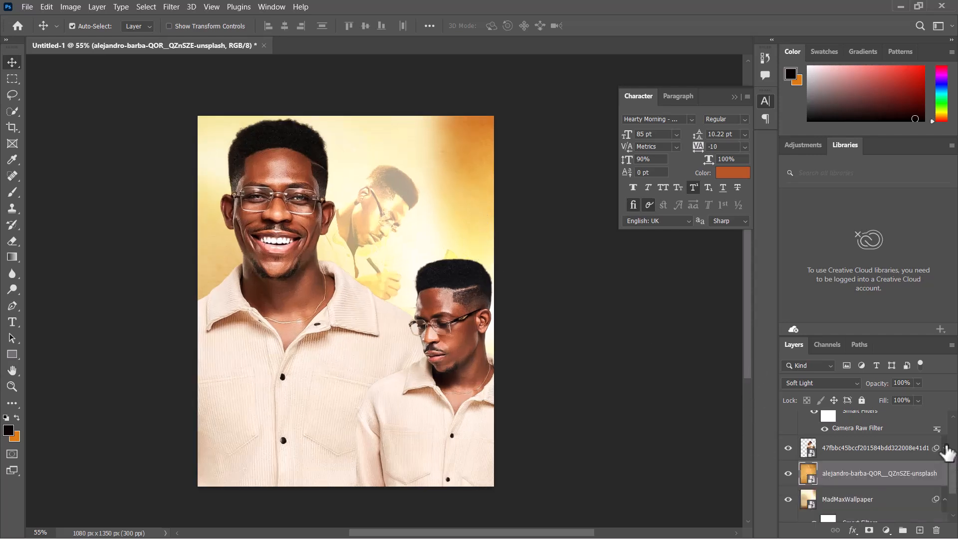
scroll(941, 449, "up", 3)
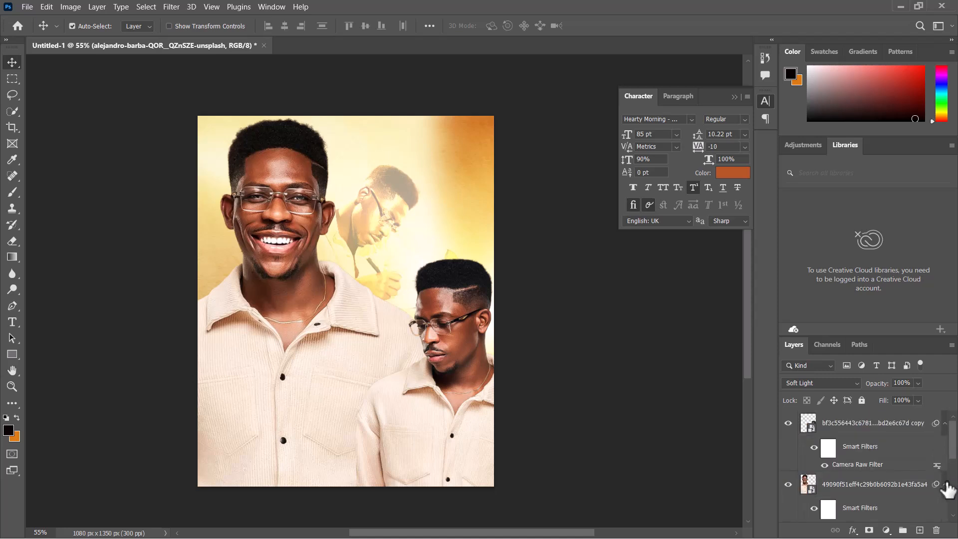
left_click(945, 484)
left_click(945, 423)
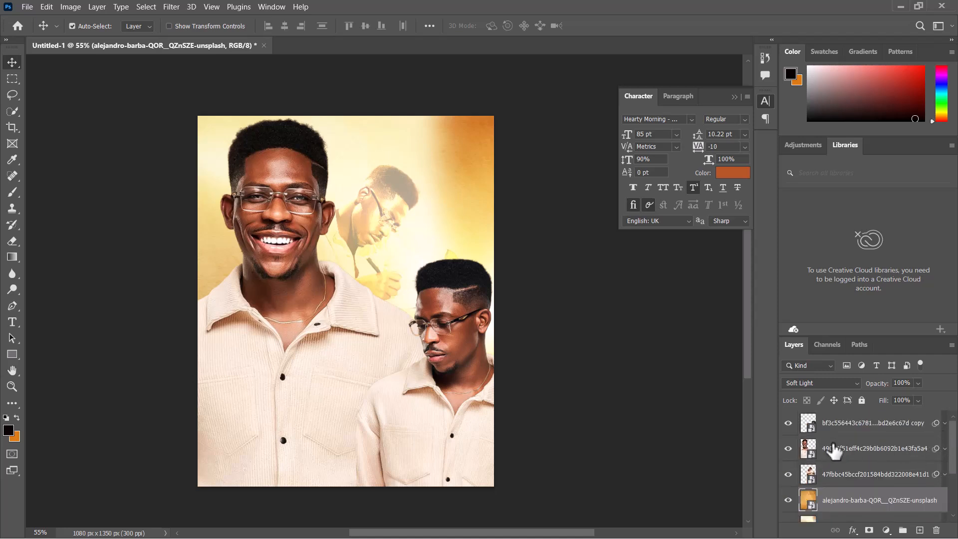
scroll(835, 474, "down", 3)
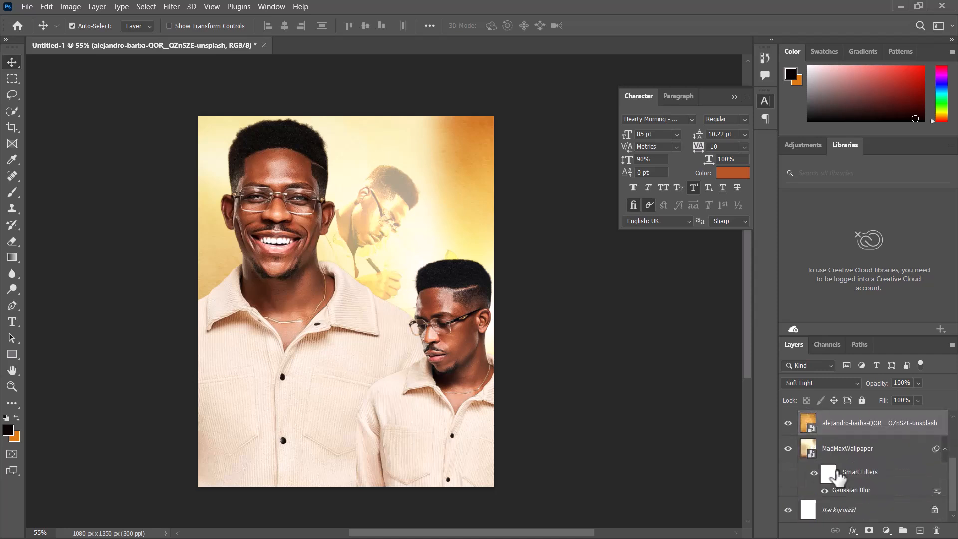
left_click(945, 449)
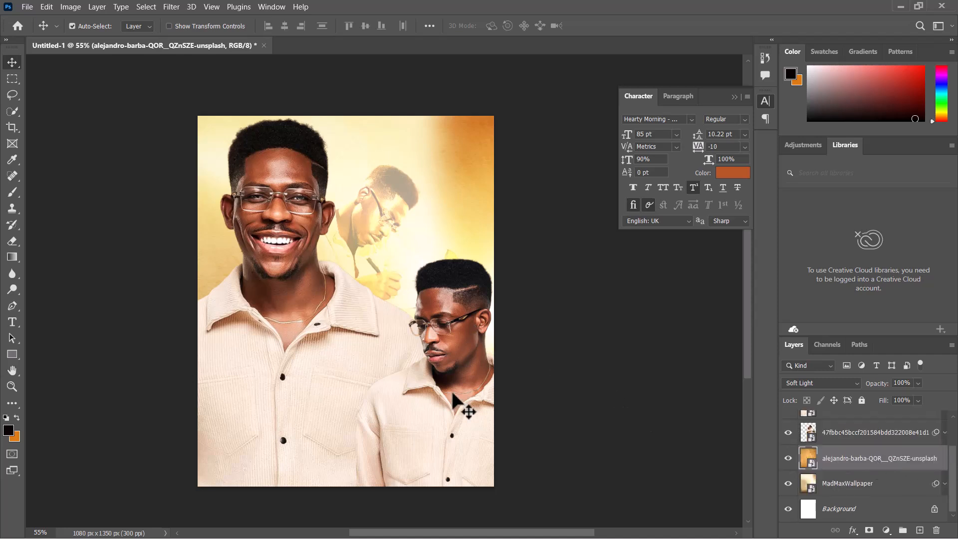
Switch to File Explorer and browse the New HD Backgrounds folder for another background texture.
key("super")
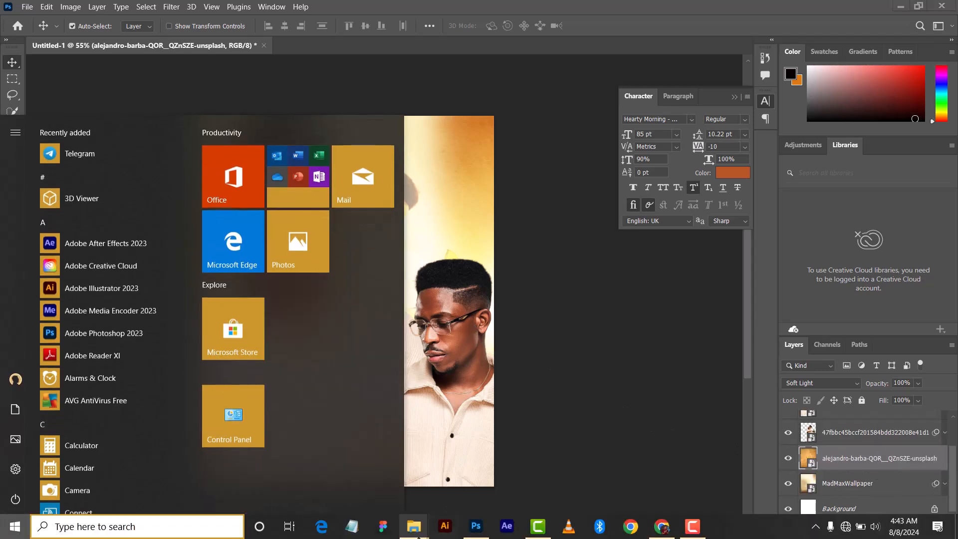
mouse_move(413, 527)
left_click(511, 430)
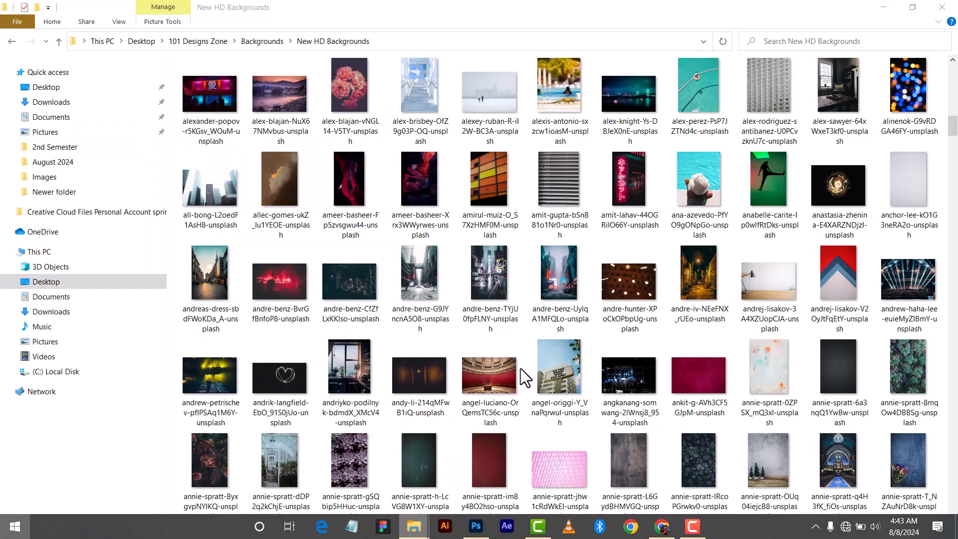
scroll(382, 290, "down", 3)
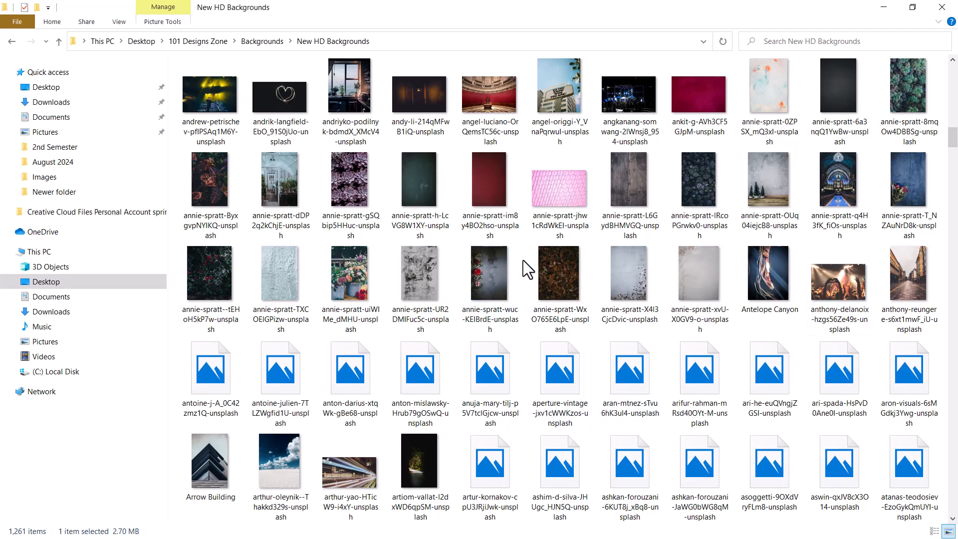
scroll(523, 259, "up", 6)
scroll(516, 256, "up", 3)
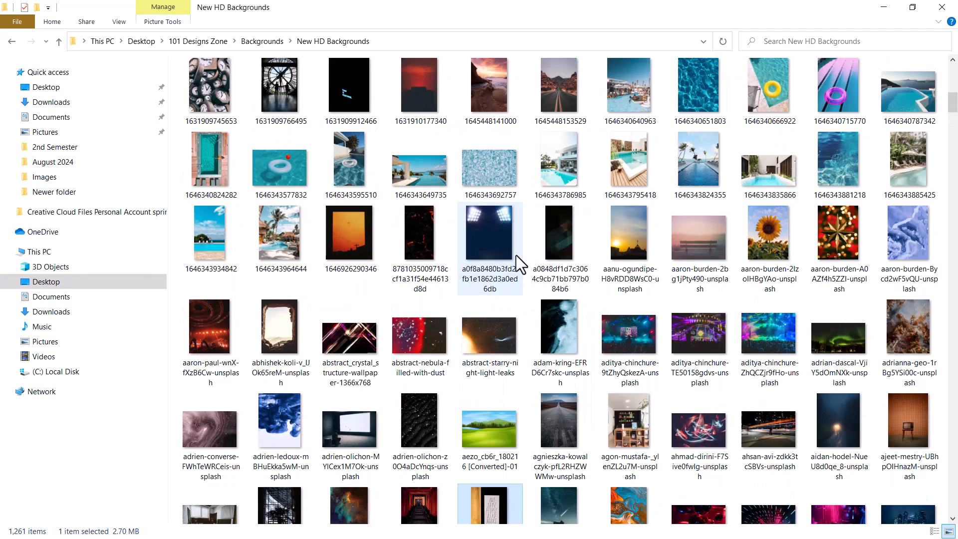
scroll(460, 282, "up", 10)
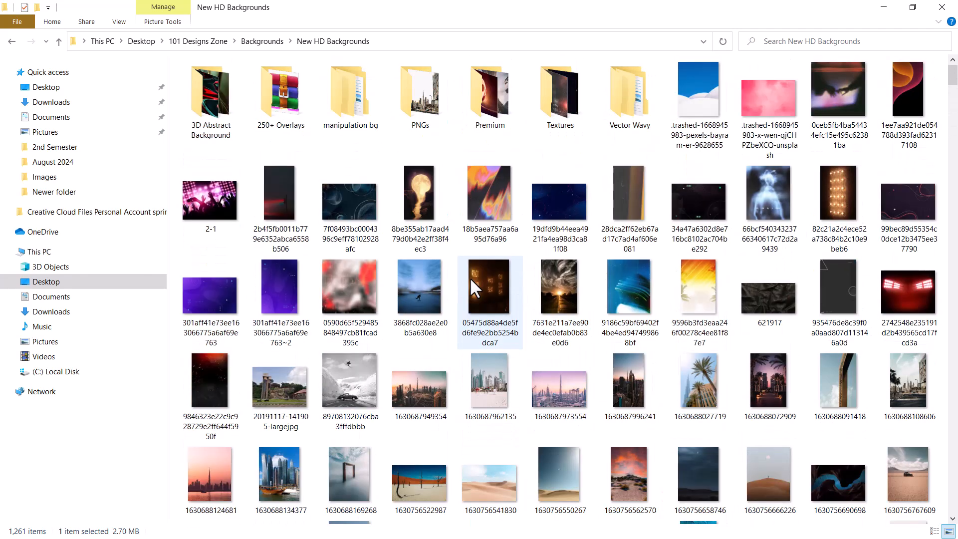
scroll(552, 256, "down", 15)
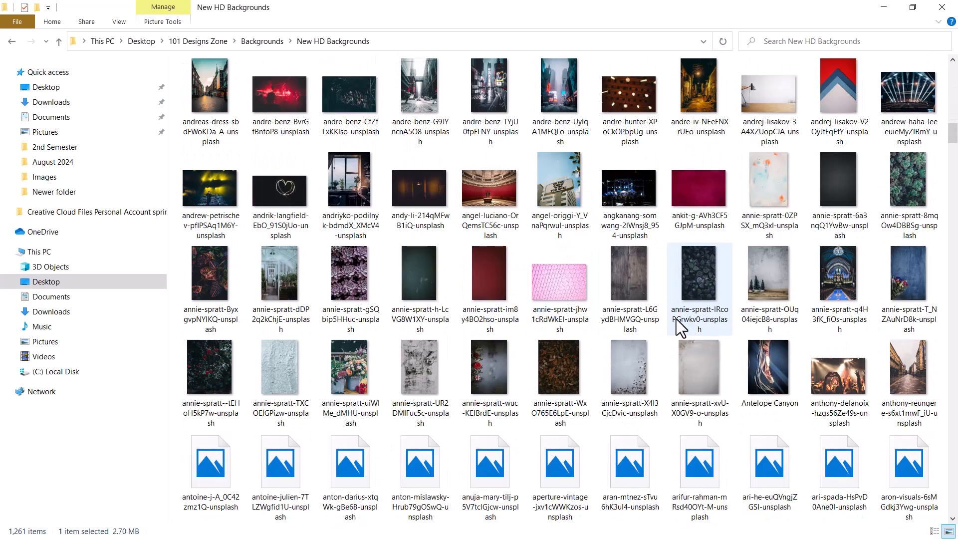
scroll(676, 319, "down", 10)
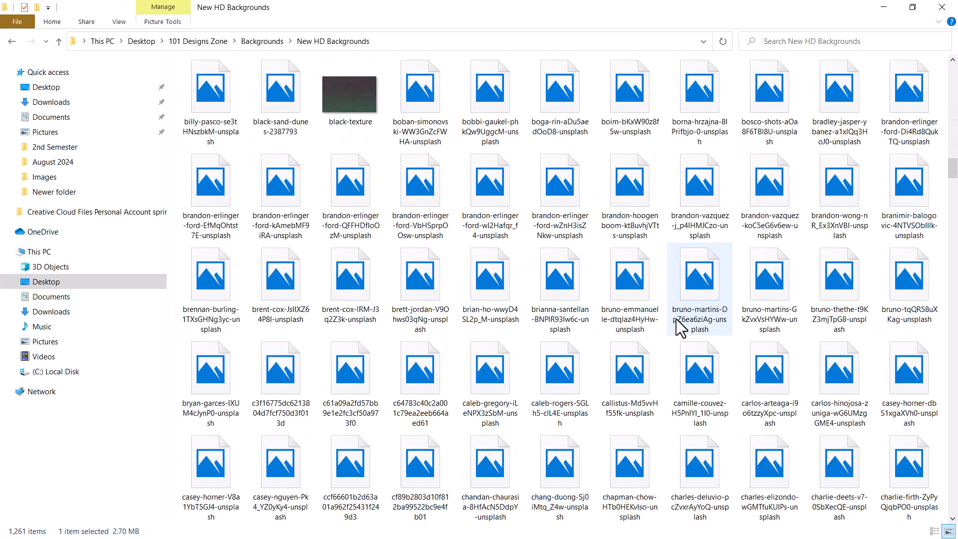
scroll(678, 319, "down", 20)
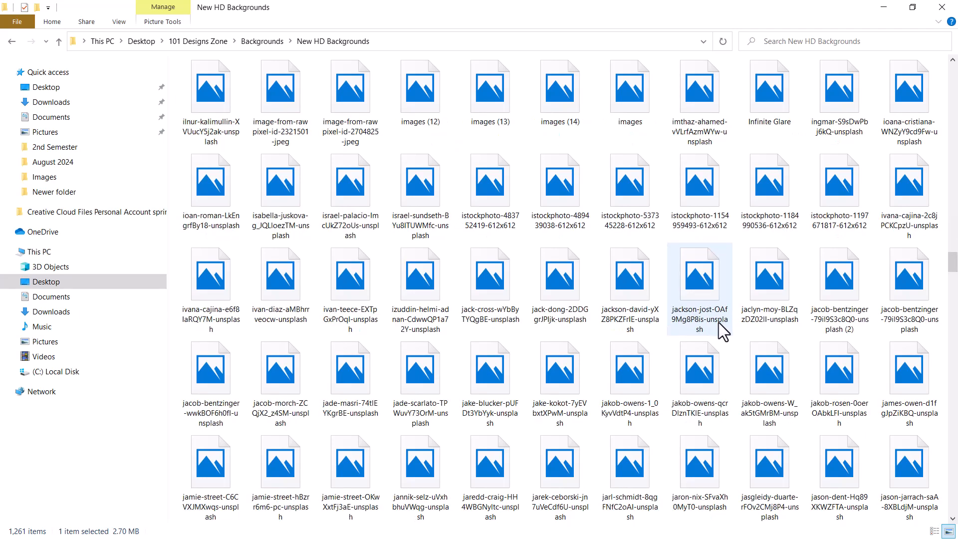
scroll(721, 322, "down", 5)
scroll(721, 322, "up", 3)
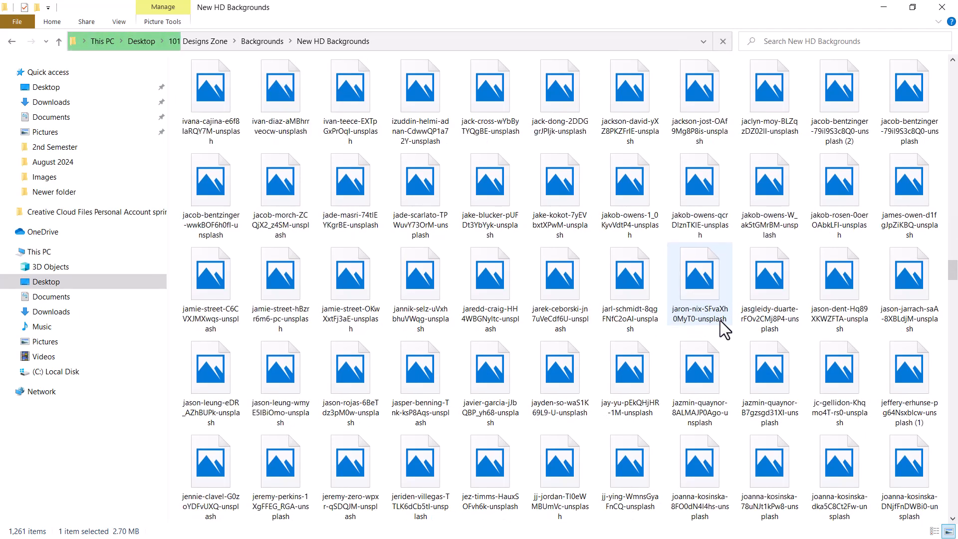
scroll(720, 321, "up", 8)
scroll(391, 376, "down", 4)
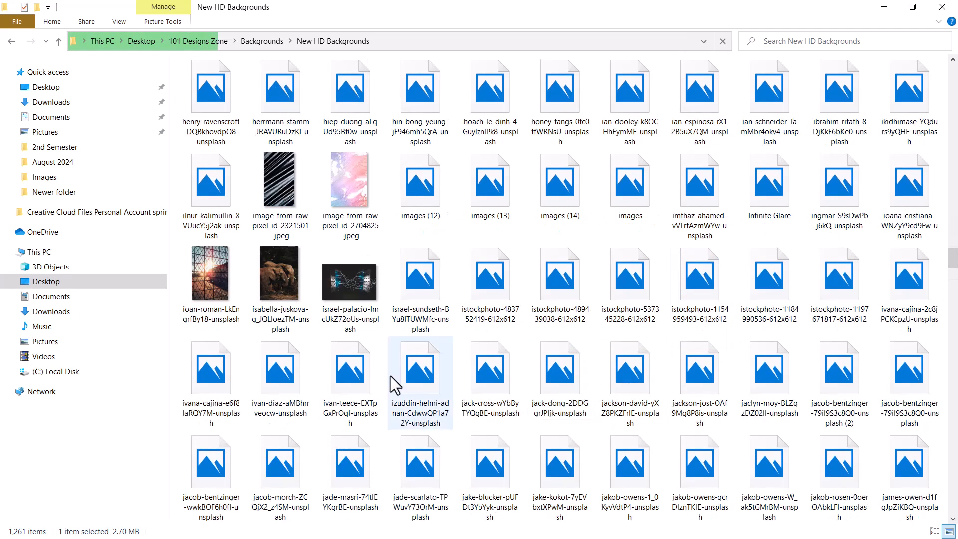
Place the image-from-rawpixel-id-2704825-jpeg texture above the alejandro-barba layer and stretch it to 32.39% width and 27% height, filling the canvas.
left_click_drag(343, 183, 339, 306)
key("super")
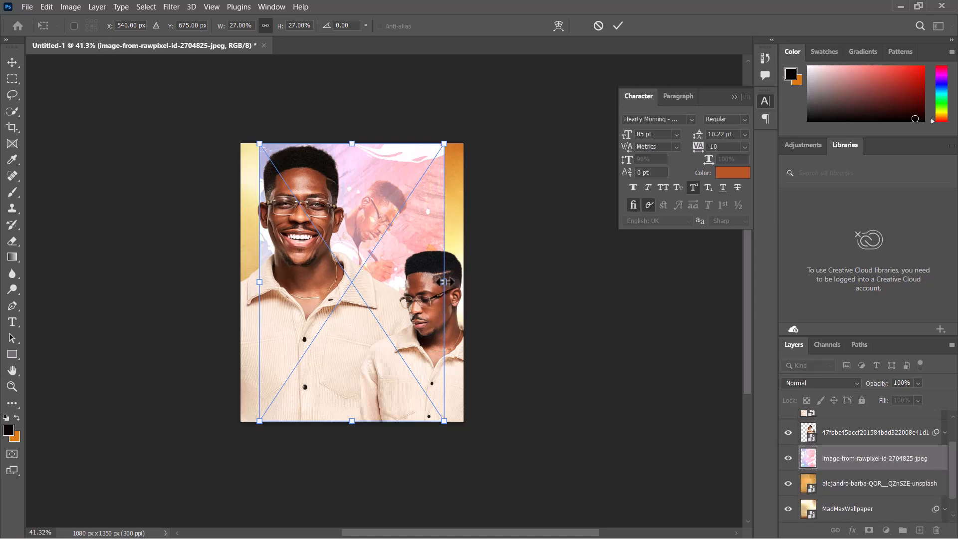
left_click_drag(447, 292, 468, 282)
mouse_move(254, 283)
left_mouse_down()
mouse_move(231, 281)
mouse_move(241, 281)
left_mouse_up()
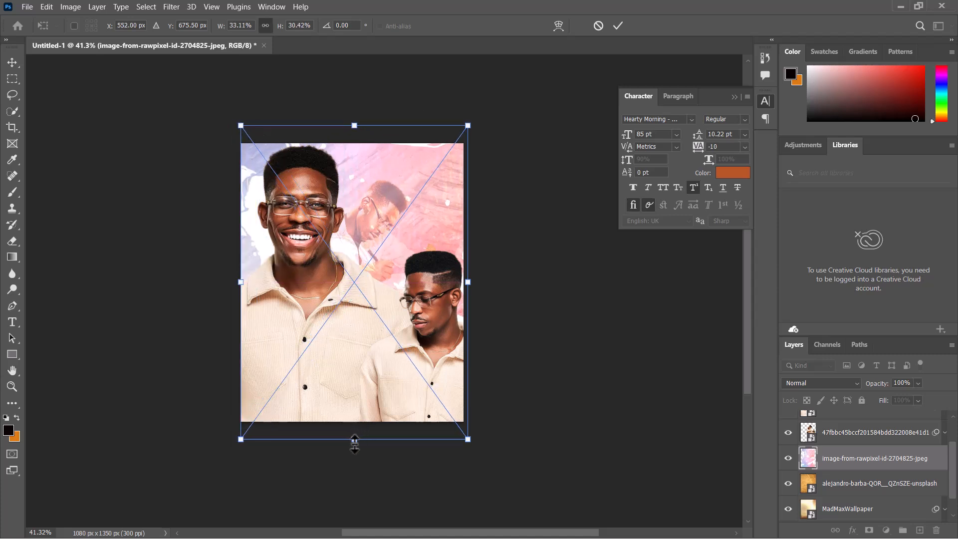
left_click_drag(354, 443, 359, 422)
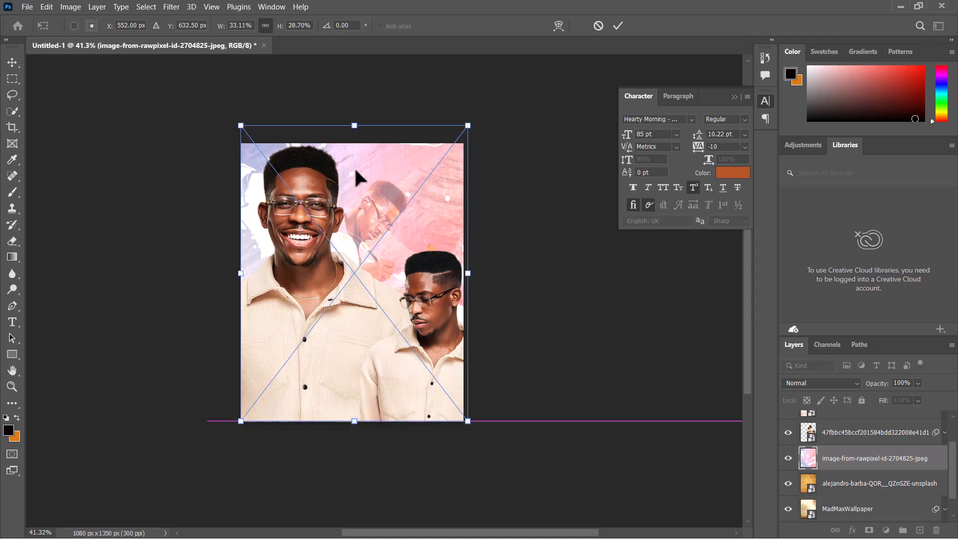
left_click_drag(355, 126, 357, 143)
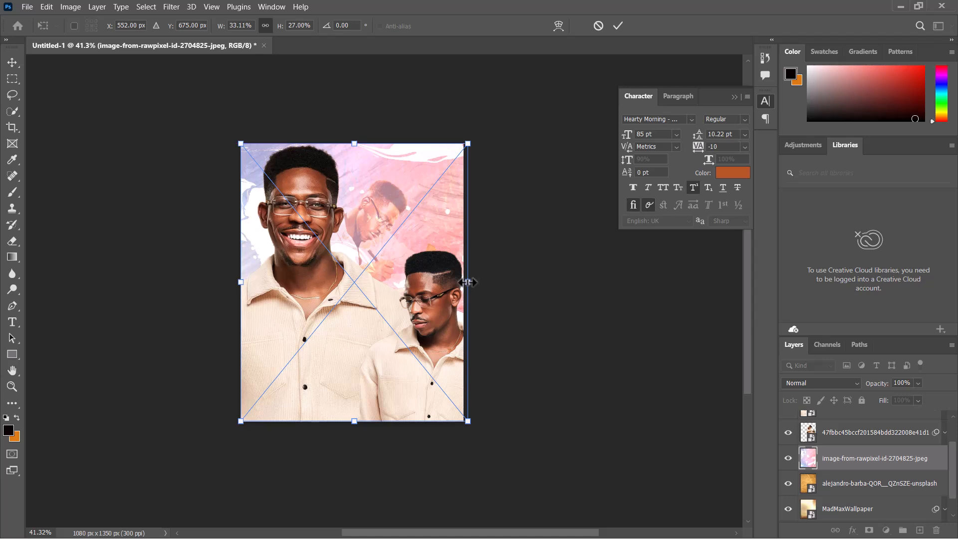
left_click_drag(468, 283, 464, 282)
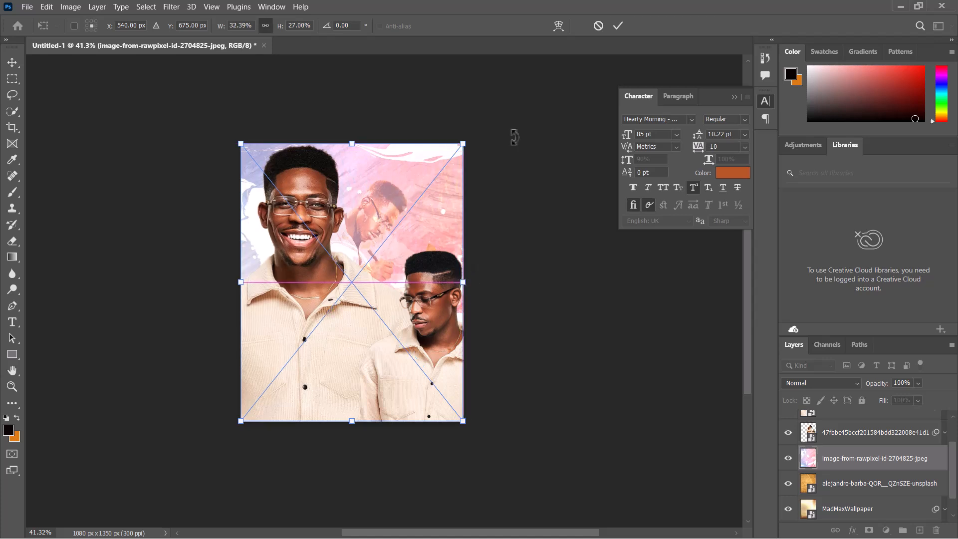
left_click(618, 26)
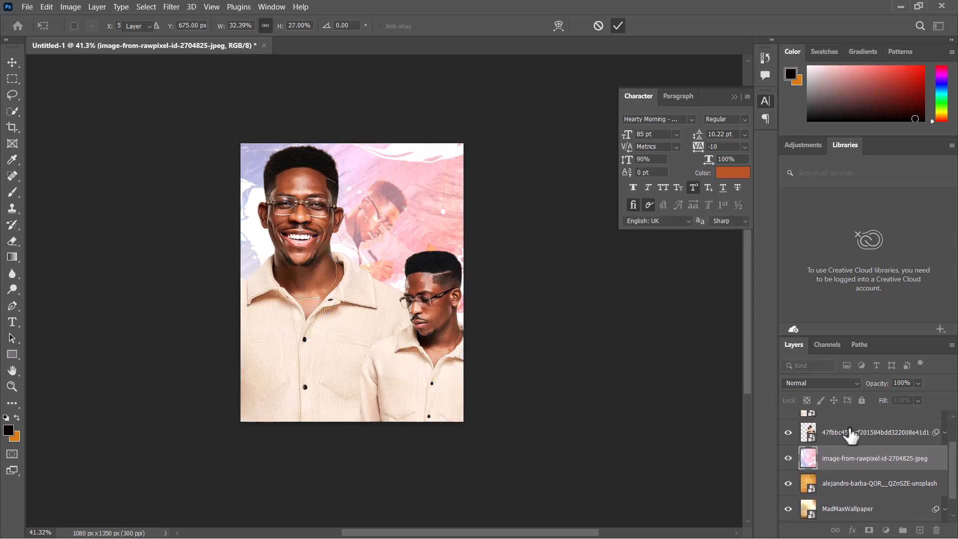
Set the blend mode of the pink painted rawpixel texture layer to Soft Light.
left_click(810, 383)
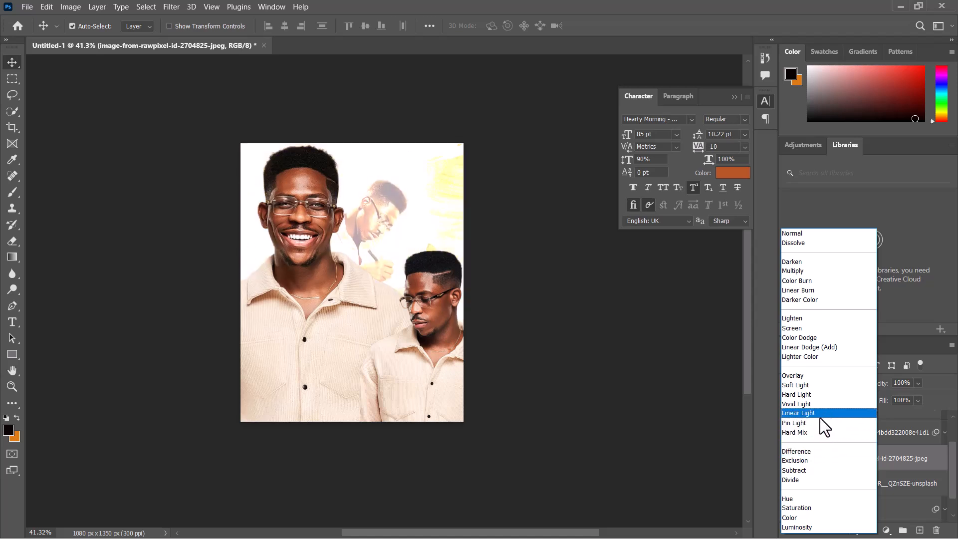
left_click(829, 386)
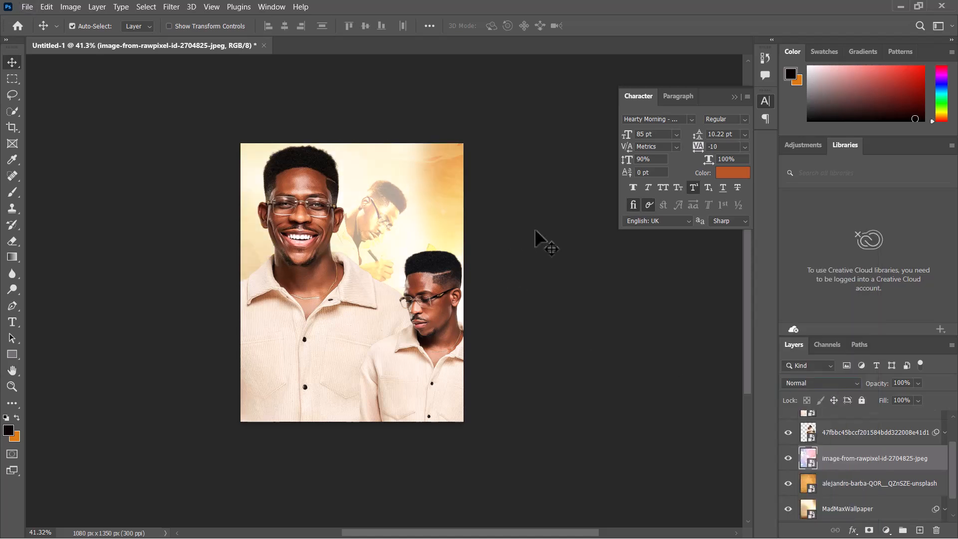
Deselect the layer and examine how the painted texture blends with the golden background around the men.
left_click(502, 250)
key("ctrl+plus")
scroll(509, 249, "up", 1)
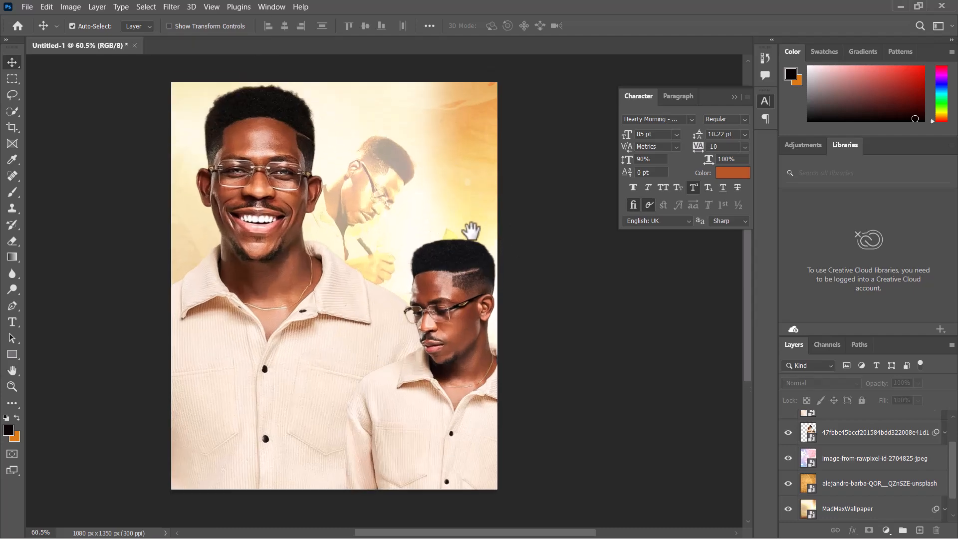
left_click_drag(471, 227, 469, 270)
scroll(466, 248, "down", 2)
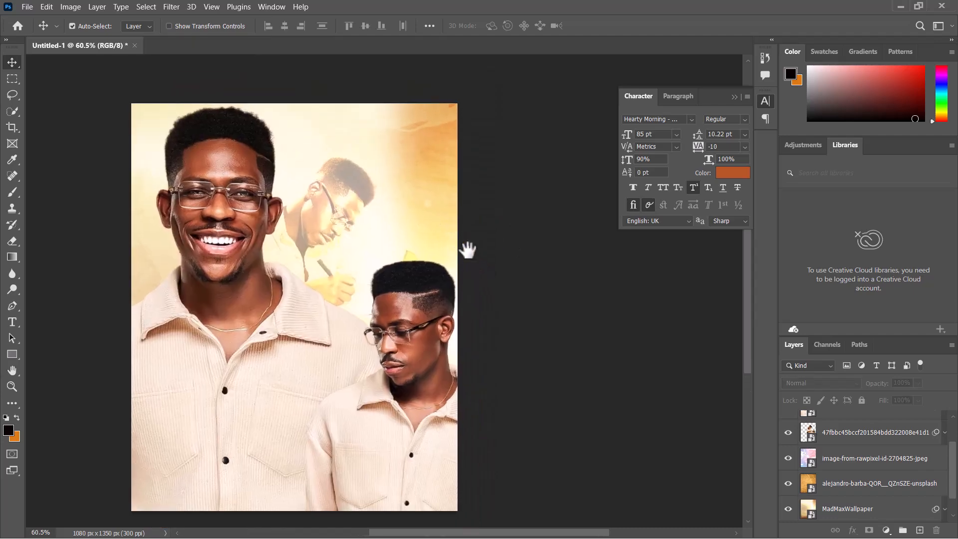
scroll(449, 250, "up", 1)
scroll(436, 222, "down", 1)
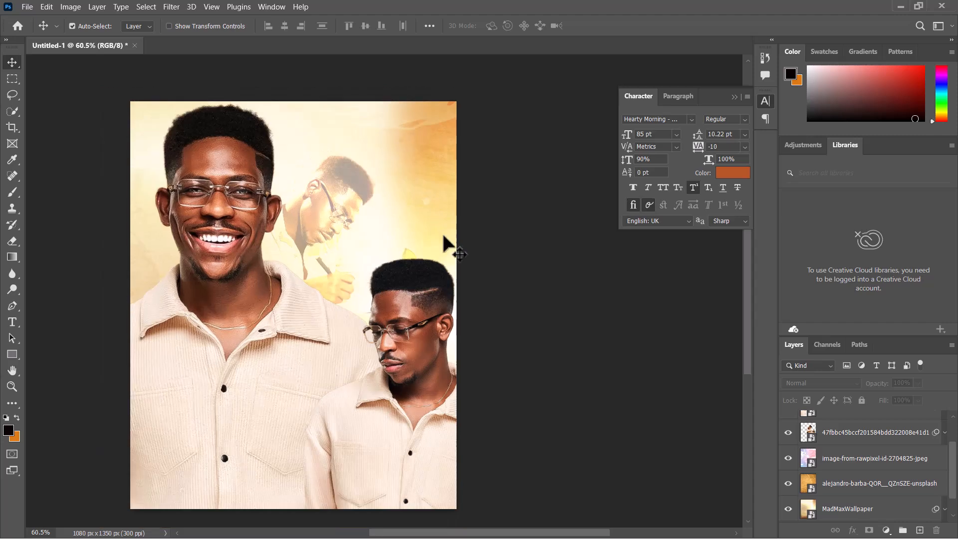
scroll(519, 291, "down", 1)
scroll(449, 284, "down", 3)
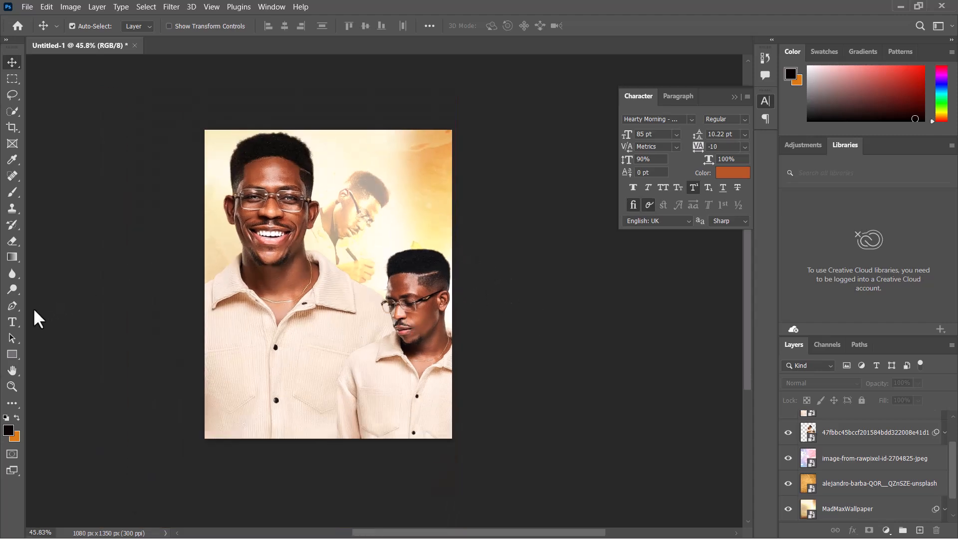
Add two vertical and two horizontal guides just inside the poster's four edges as margins.
left_click_drag(35, 317, 144, 280)
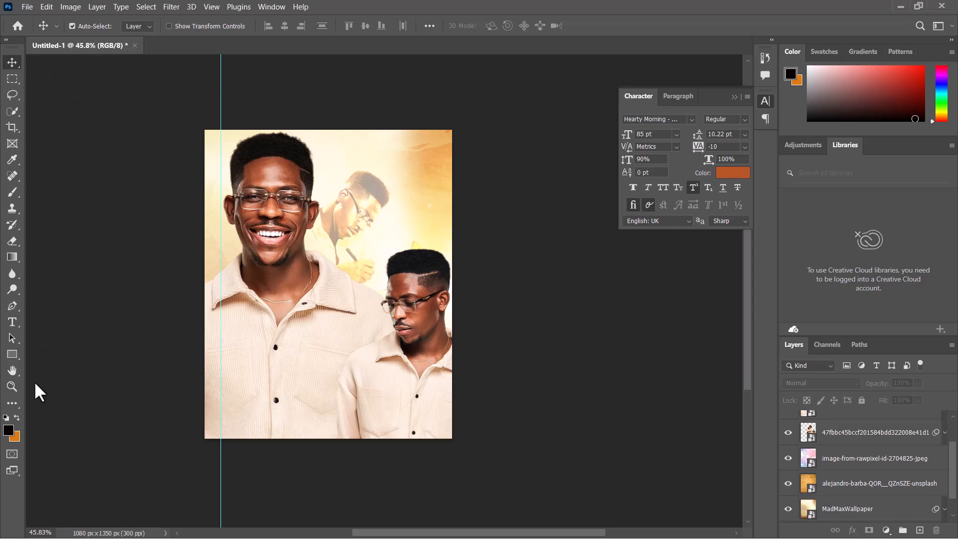
left_click_drag(31, 351, 437, 299)
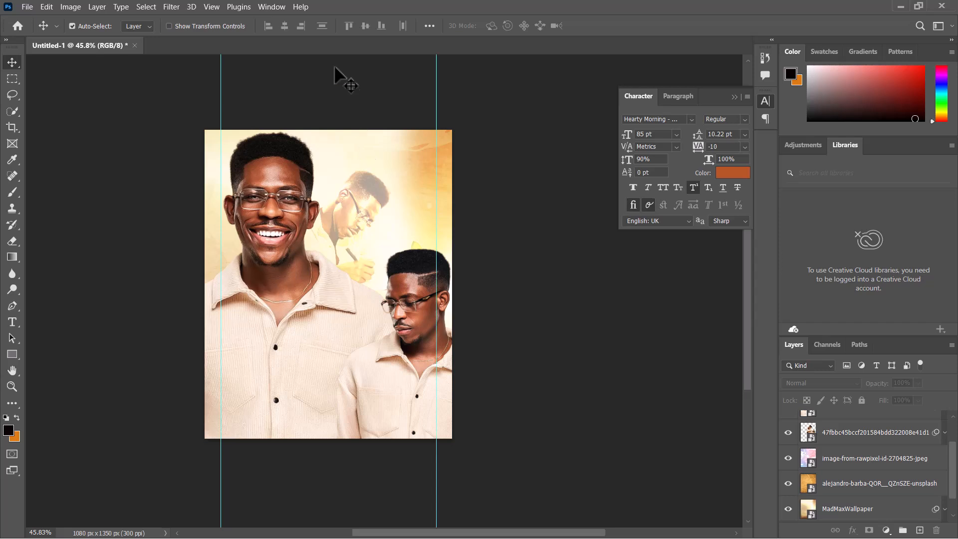
left_click_drag(336, 57, 336, 143)
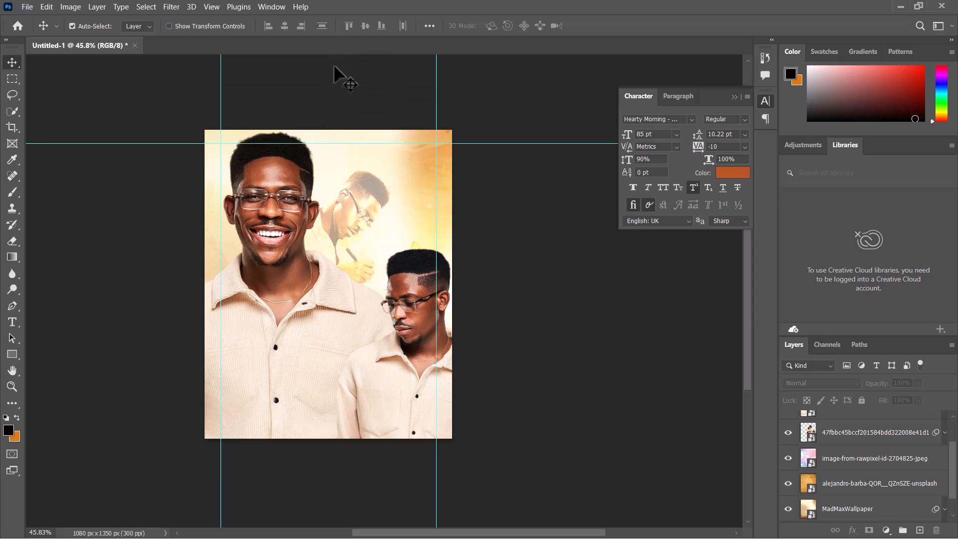
left_click_drag(342, 56, 322, 423)
scroll(295, 312, "up", 2)
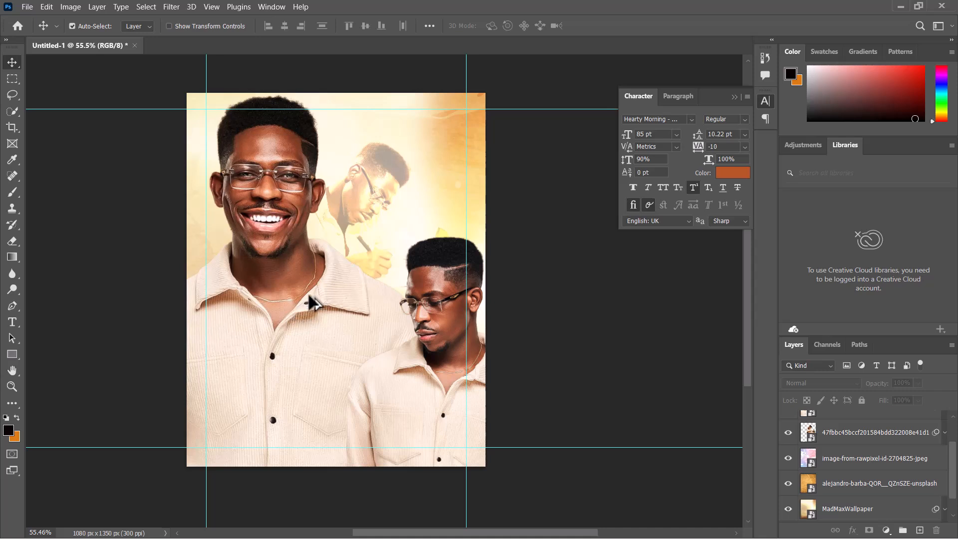
left_click_drag(366, 252, 345, 269)
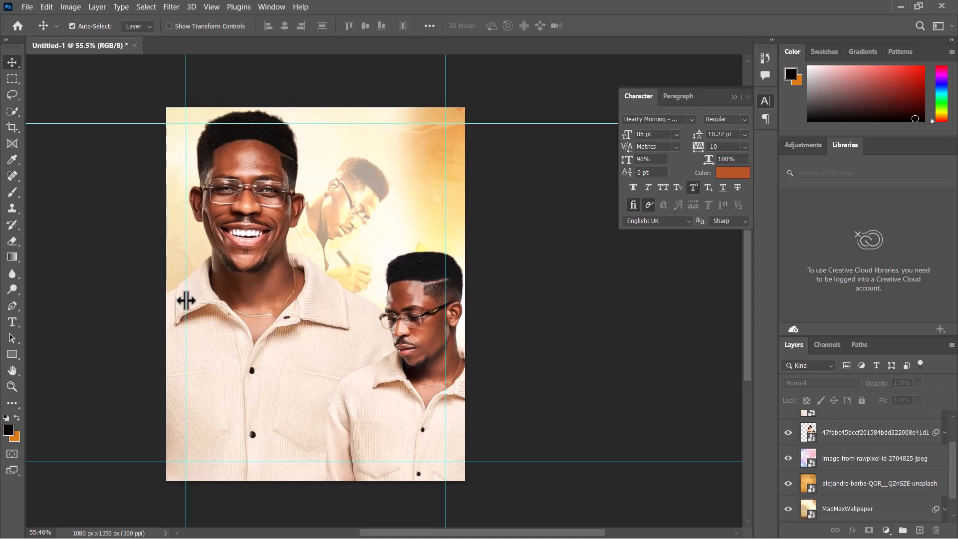
left_click_drag(186, 301, 186, 303)
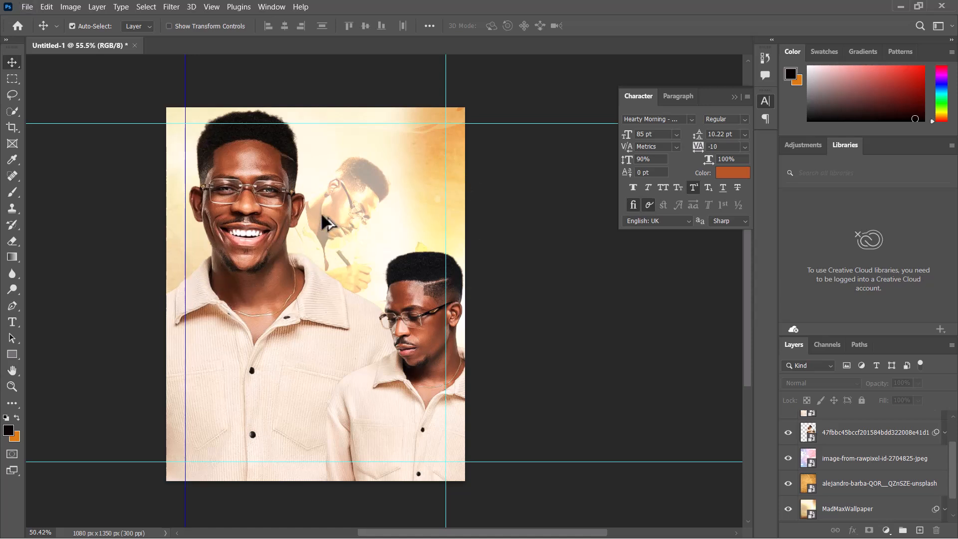
scroll(326, 222, "down", 1)
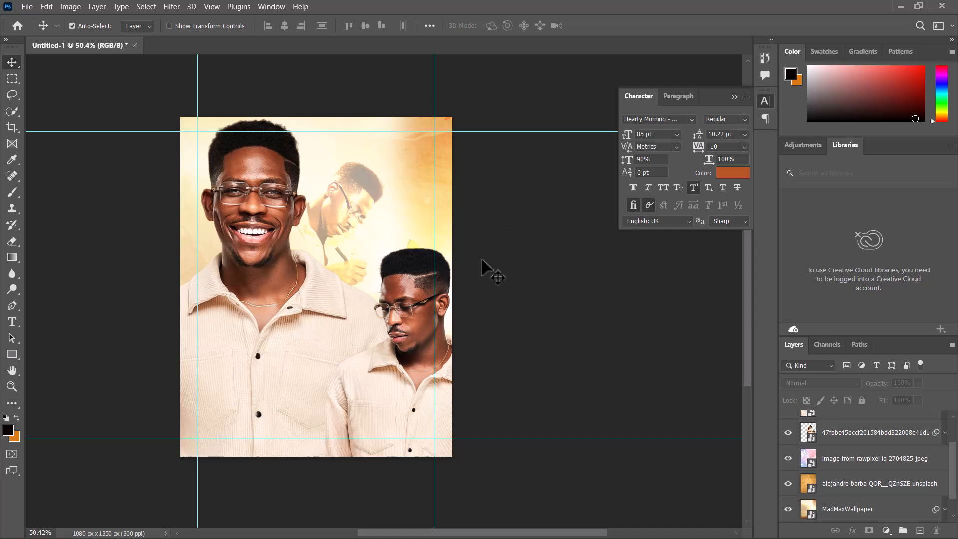
scroll(487, 260, "up", 1)
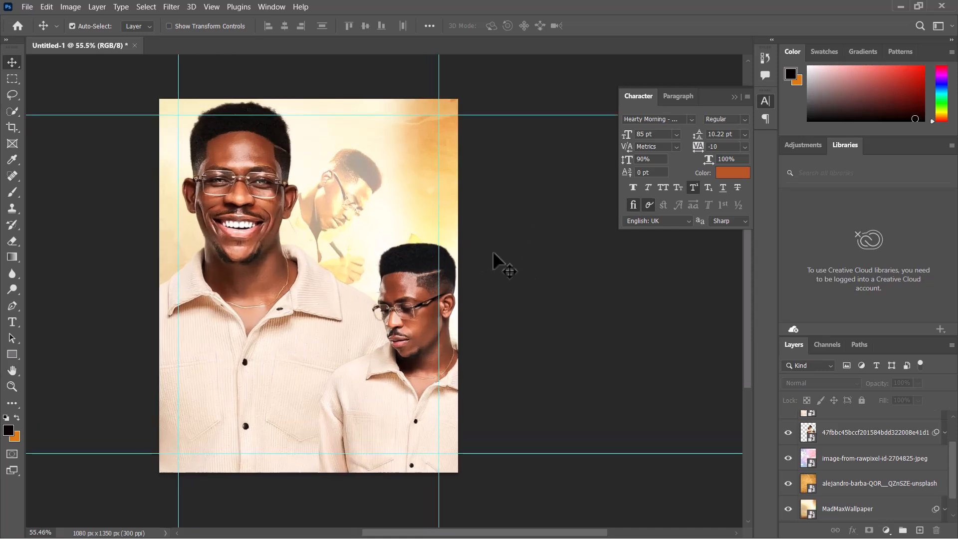
scroll(493, 251, "down", 1)
Check the visibility of the bf3c556443c6781 copy layer holding the man looking down, and create a new blank layer above it.
left_click(342, 374)
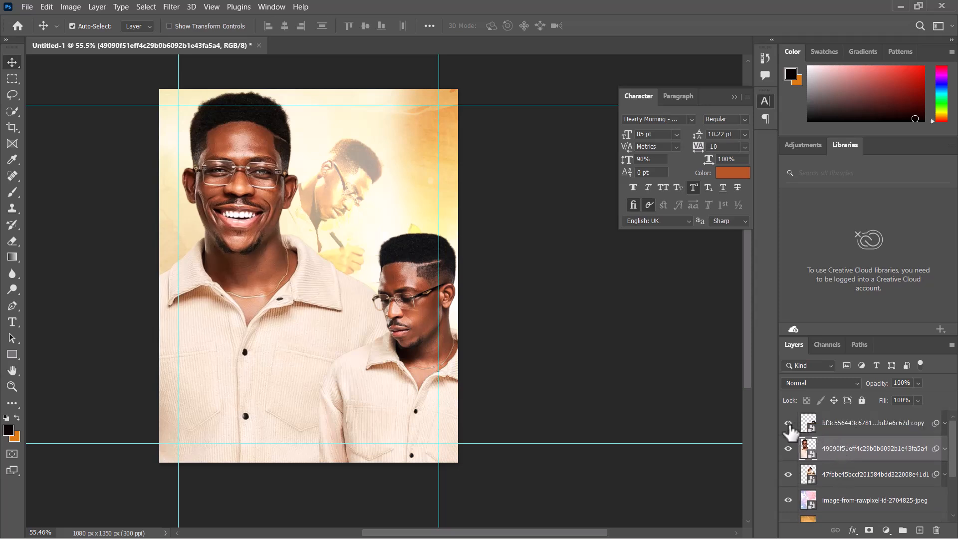
left_click(789, 425)
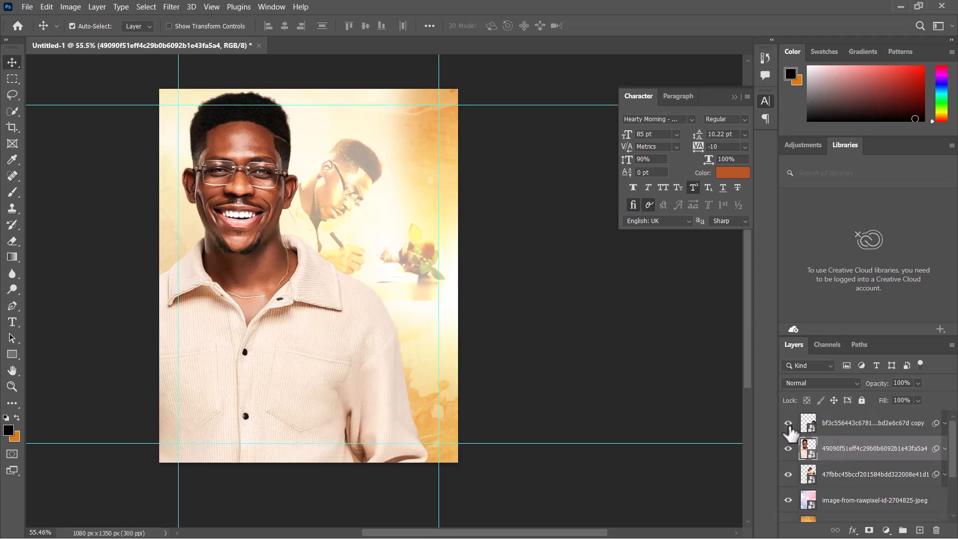
left_click(852, 428)
key("ctrl+shift+n")
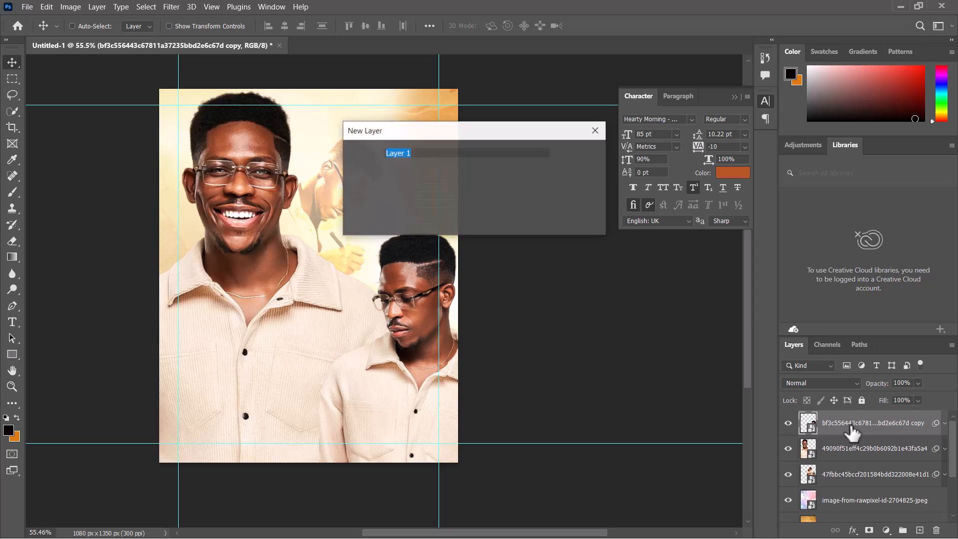
key("Return")
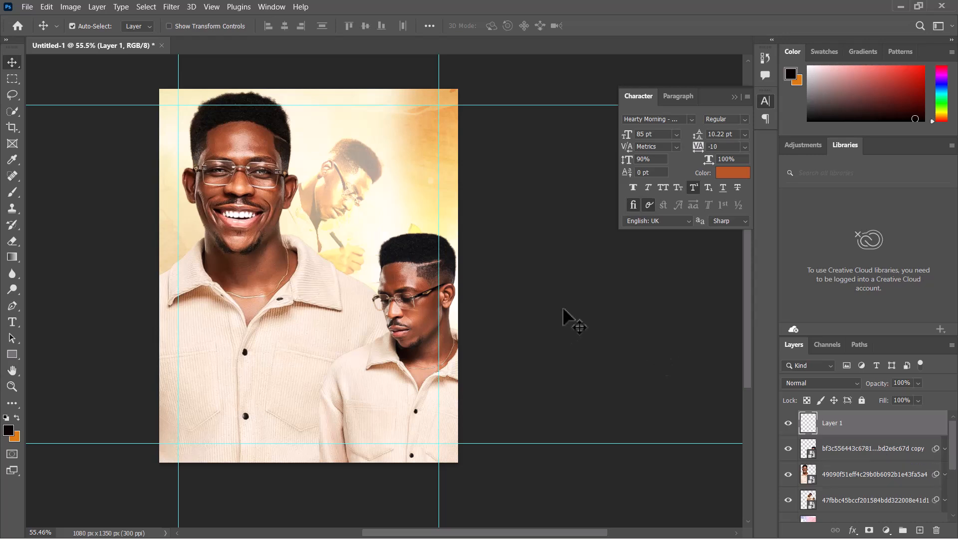
Sample the bright cream-white from the background above the man looking down as the foreground colour.
scroll(242, 225, "down", 2)
scroll(239, 218, "up", 2)
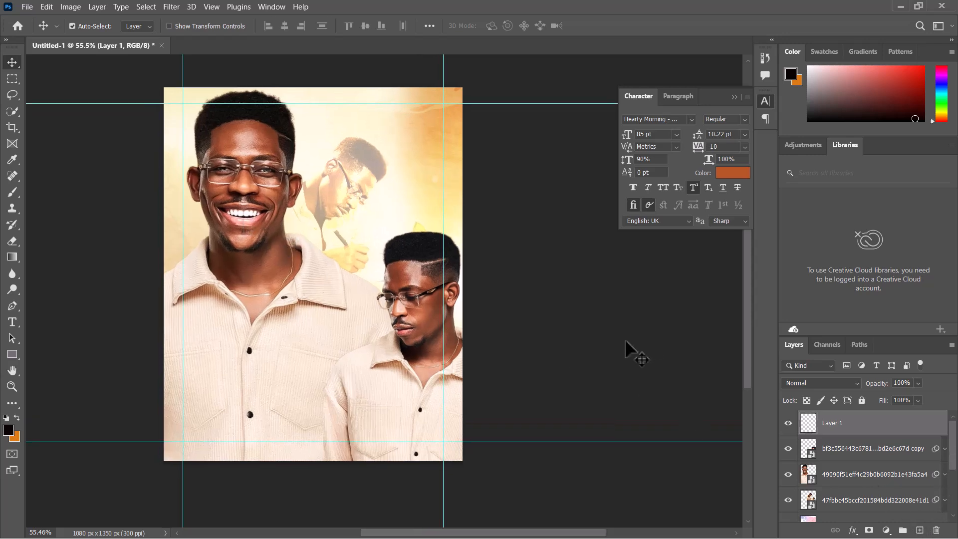
scroll(374, 236, "down", 2)
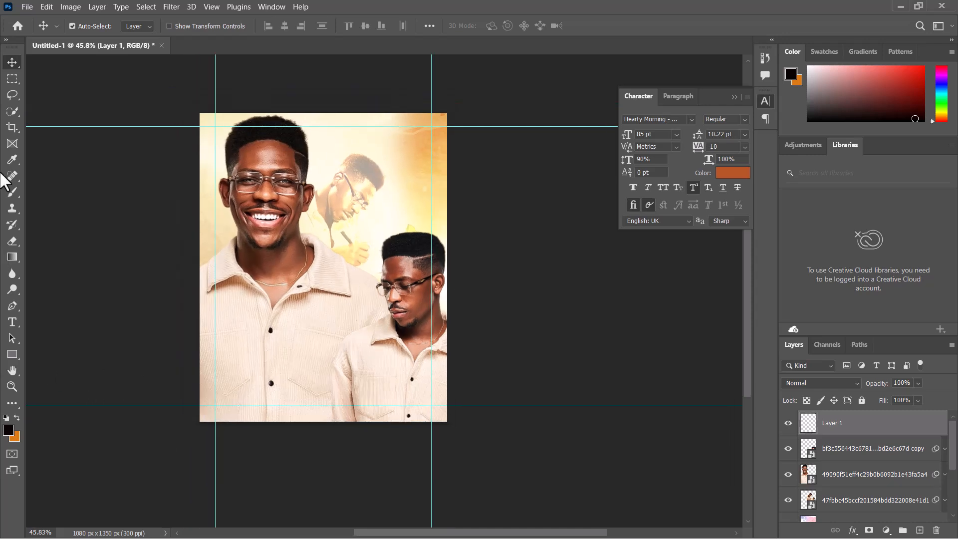
left_click(12, 159)
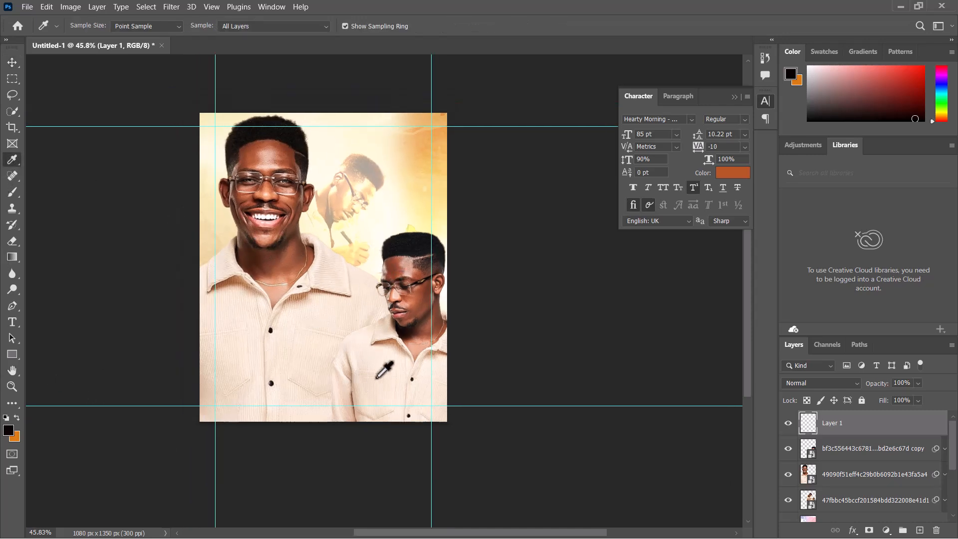
left_click(392, 211)
left_click(354, 369)
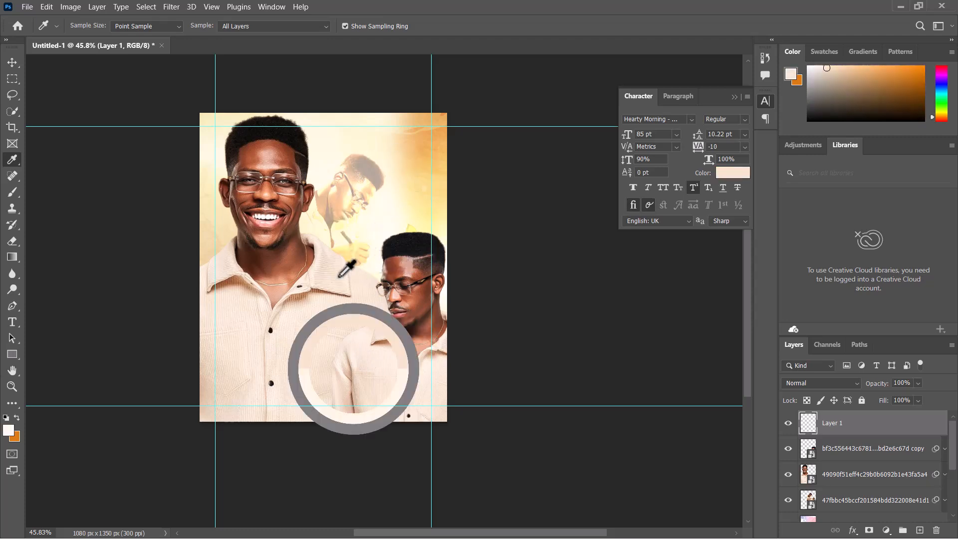
left_click(390, 203)
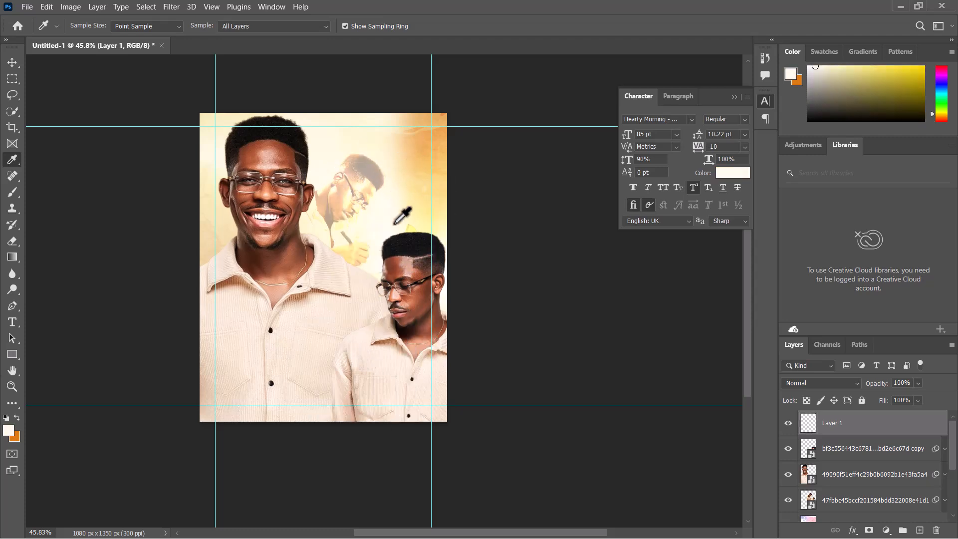
Paint a cream fade over the men's shirts along the poster's lower part with a soft 1100 px brush, and reduce the brush size to 500 px.
left_click(13, 192)
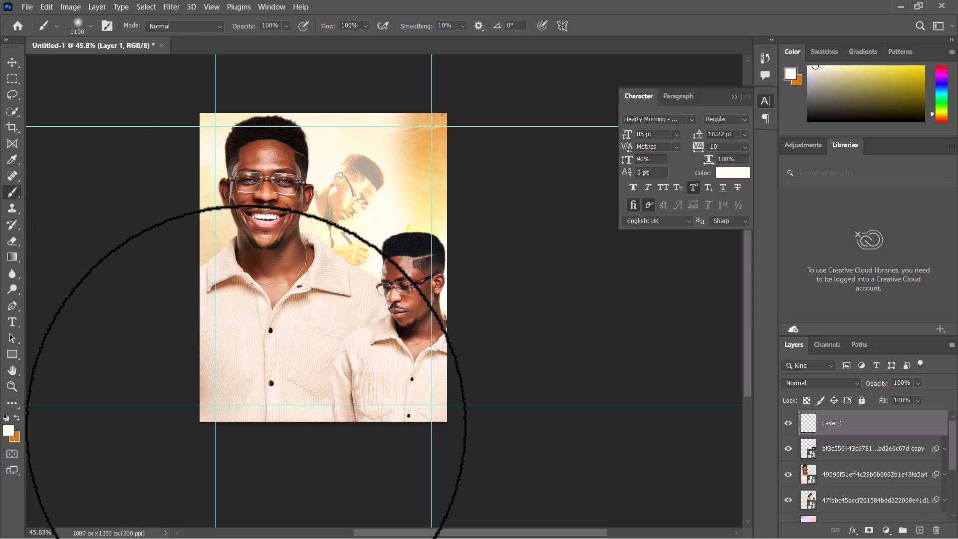
mouse_move(227, 444)
left_mouse_down()
mouse_move(434, 479)
mouse_move(510, 455)
left_mouse_up()
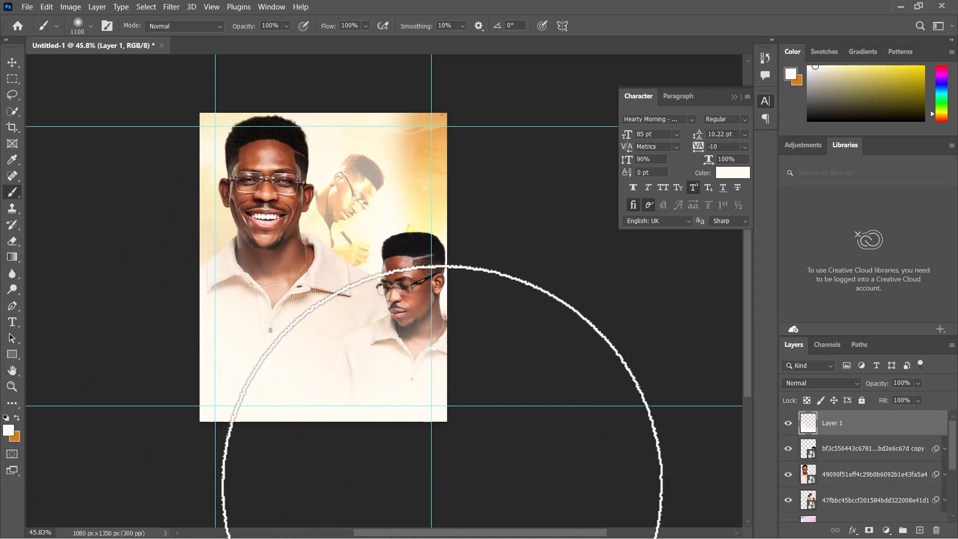
key("bracketleft")
key("bracketleft")
key("bracketleft")
key("bracketleft")
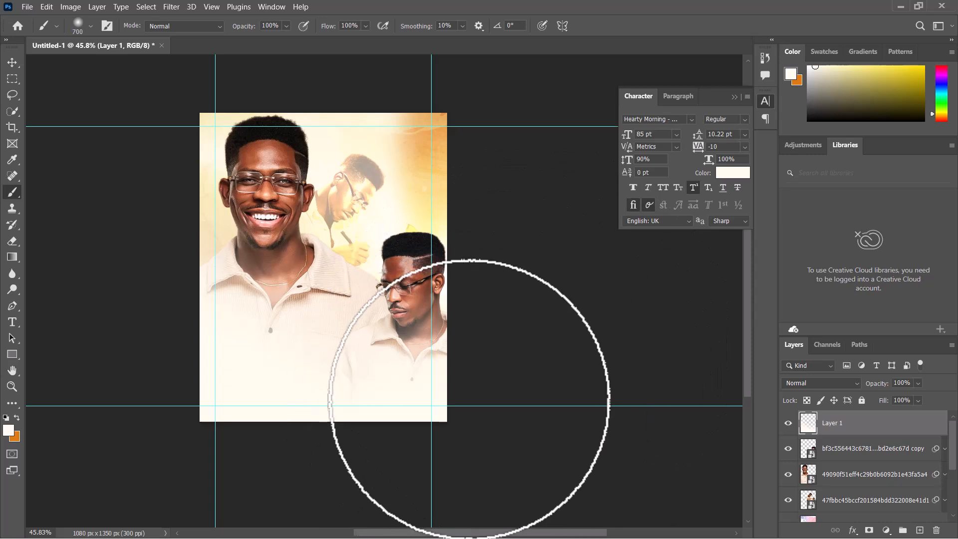
key("bracketleft")
key("bracketleft")
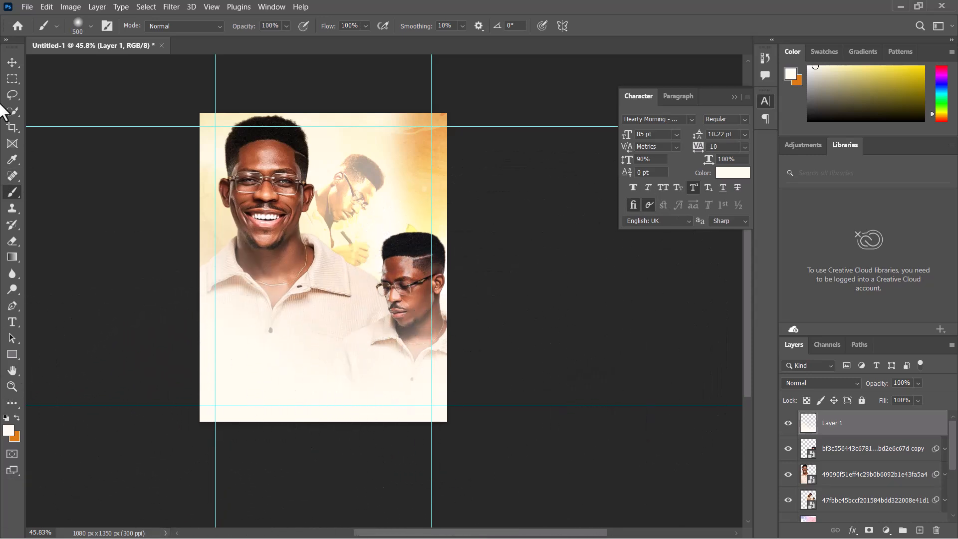
left_click(13, 63)
key("ctrl+plus")
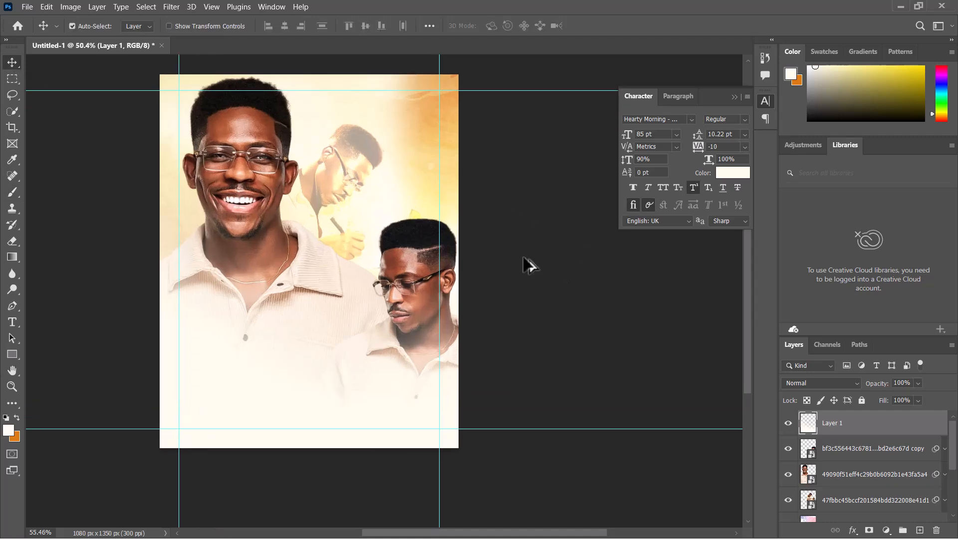
mouse_move(514, 227)
left_mouse_down()
mouse_move(516, 244)
mouse_move(498, 235)
left_mouse_up()
scroll(504, 271, "up", 1)
scroll(504, 240, "up", 1)
scroll(507, 241, "down", 1)
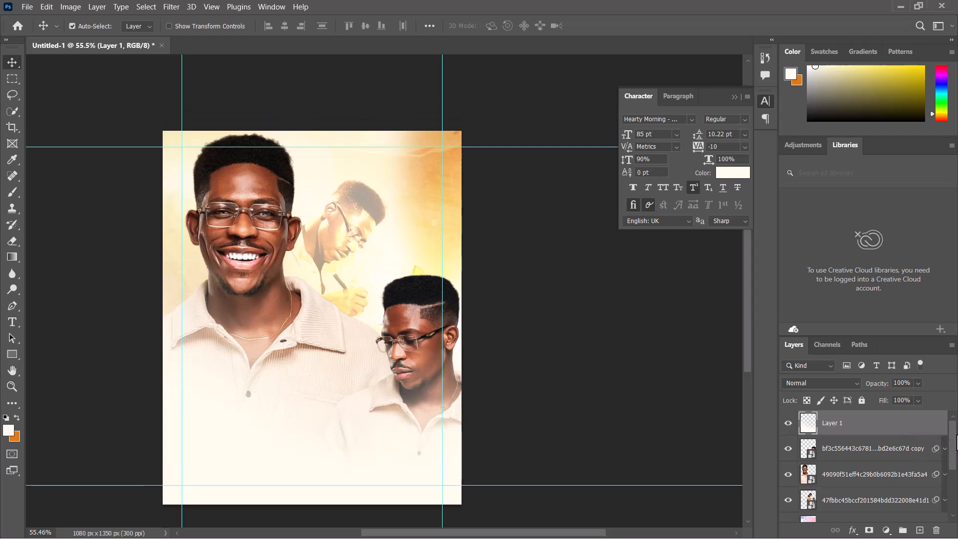
Add the featured man's first name in the 85 pt Hearty Morning script and place it across the lower shirt area.
left_click(11, 325)
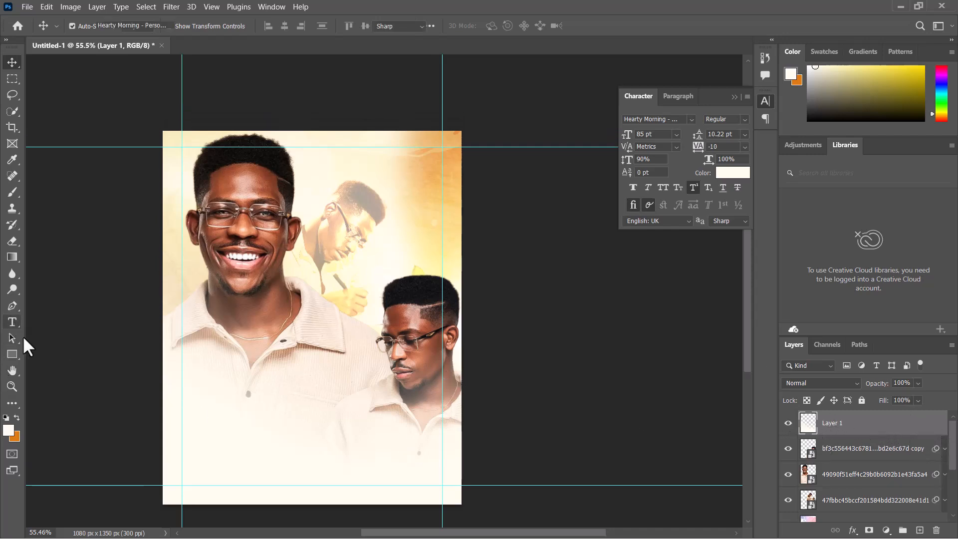
left_click(181, 392)
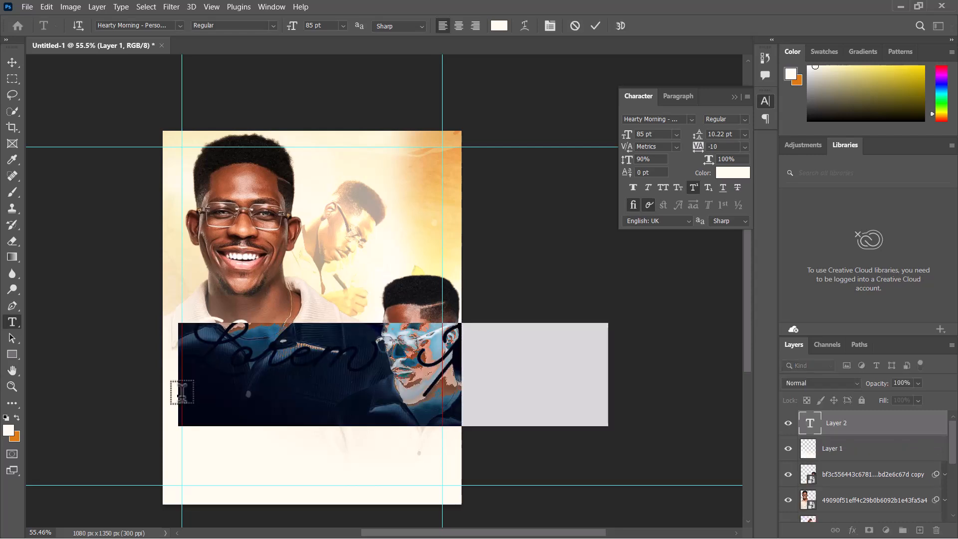
type("H")
type("ses")
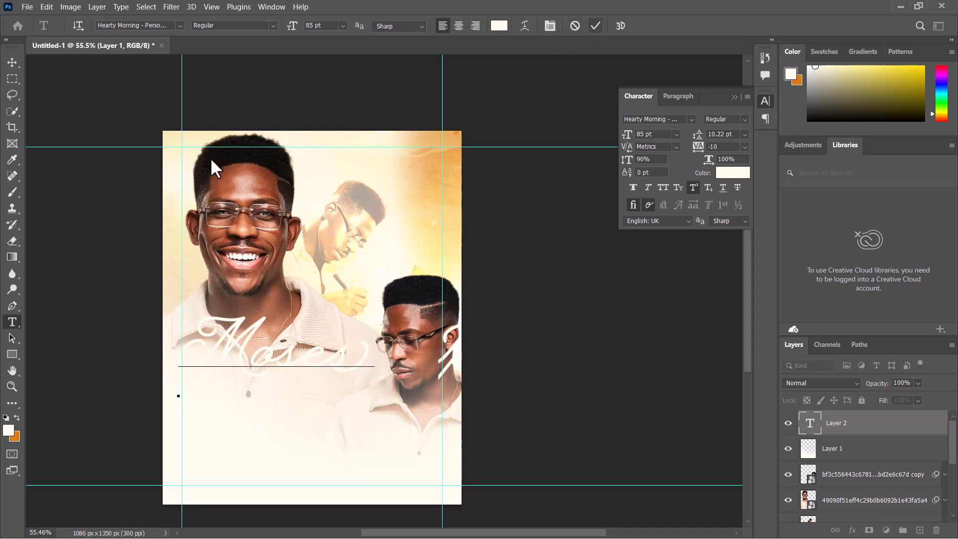
left_click(13, 65)
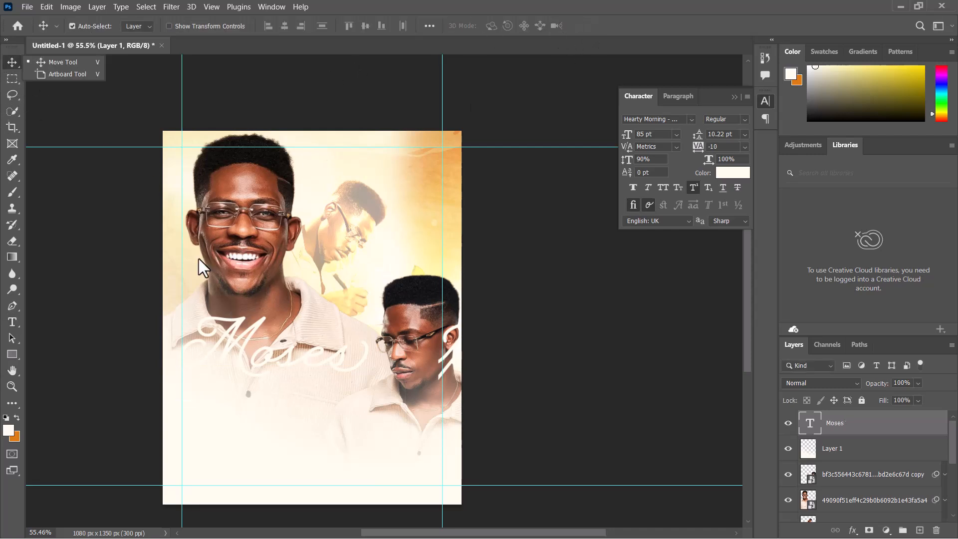
left_click_drag(250, 323, 509, 245)
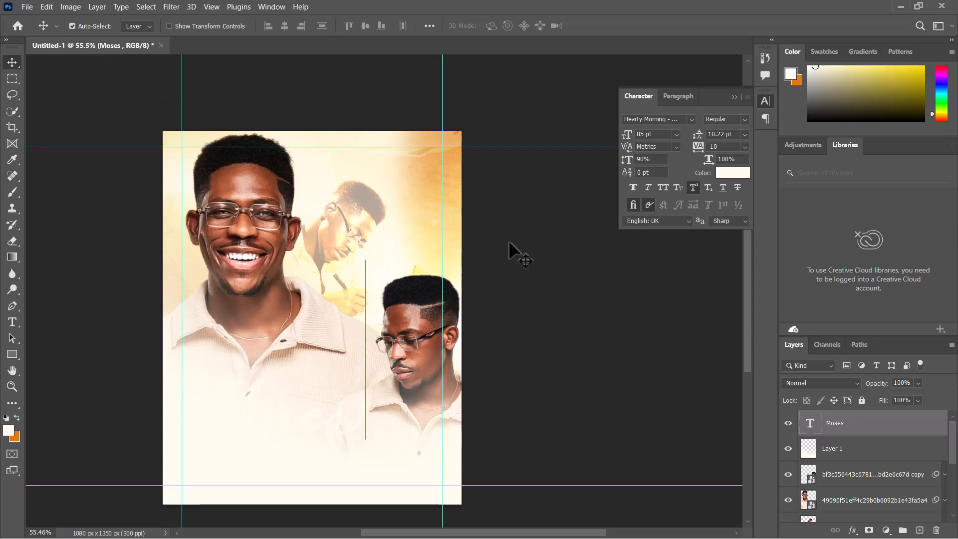
Colour the name text near-black (#131210) by sampling the smiling man's hair, and set it in all caps.
left_click(733, 174)
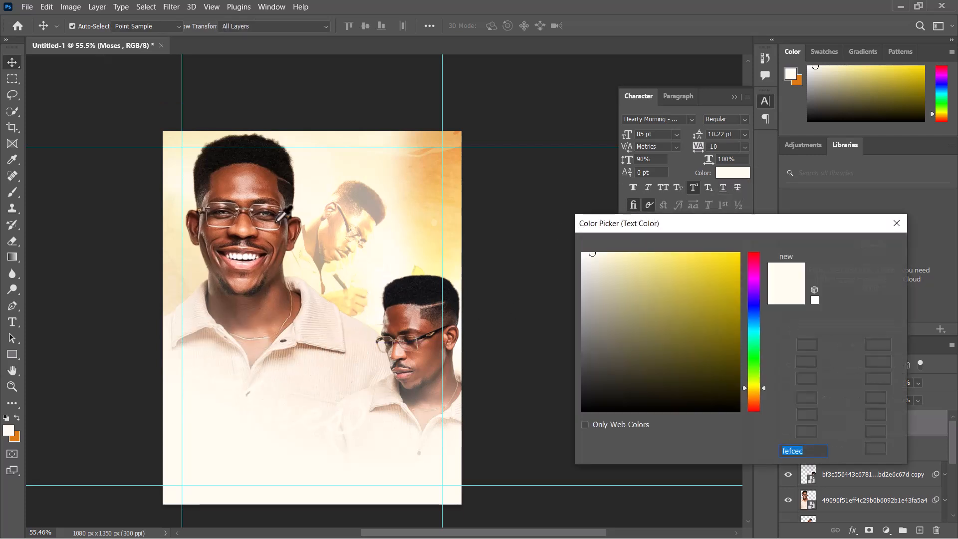
left_click(241, 156)
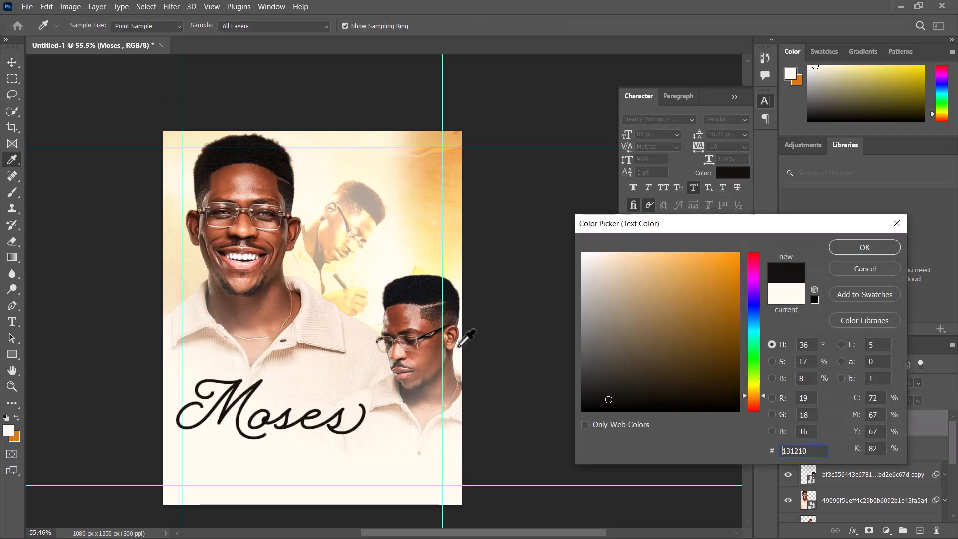
left_click(855, 246)
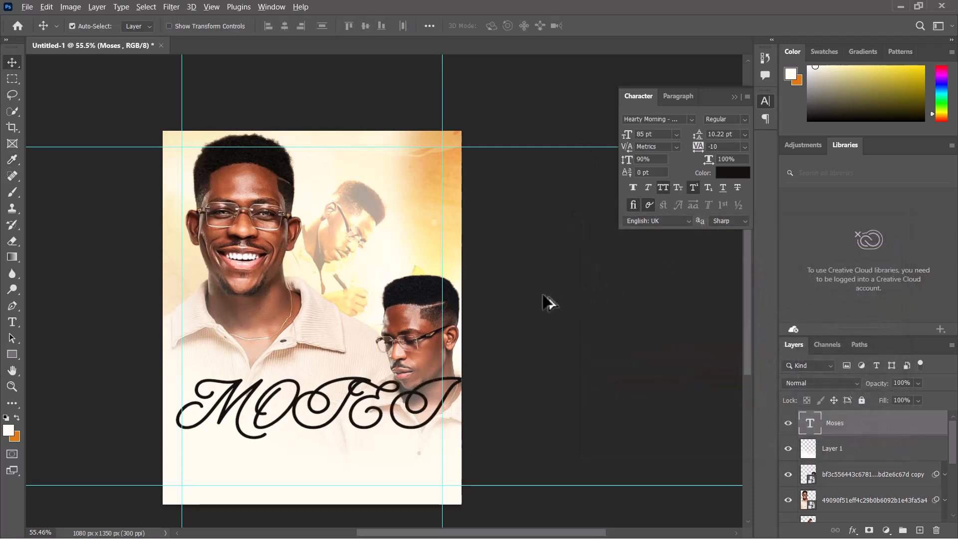
Browse the installed fonts around High Tower Text, Hey Elsie and Harlow Solid Italic as replacements for the name's script font.
scroll(485, 305, "down", 1)
left_click(690, 119)
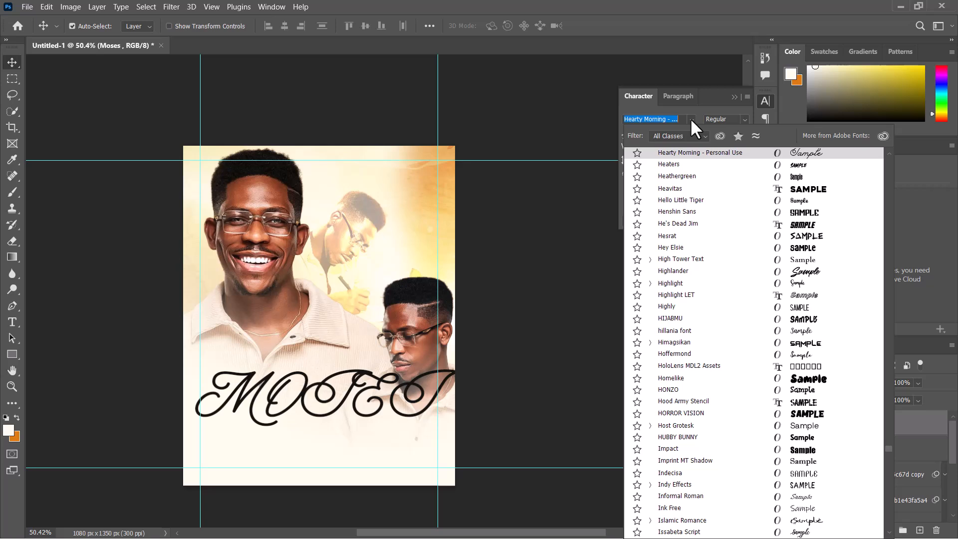
key("Up")
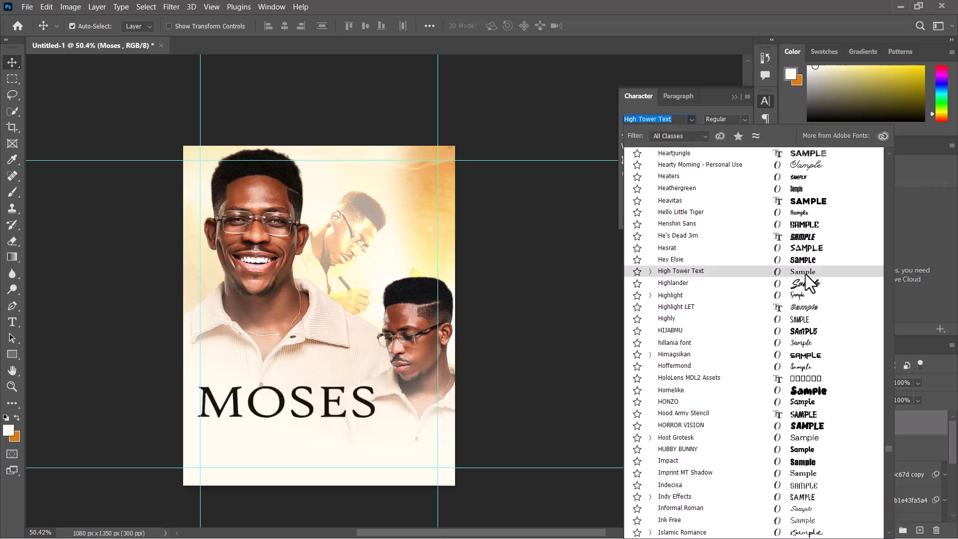
scroll(805, 274, "up", 4)
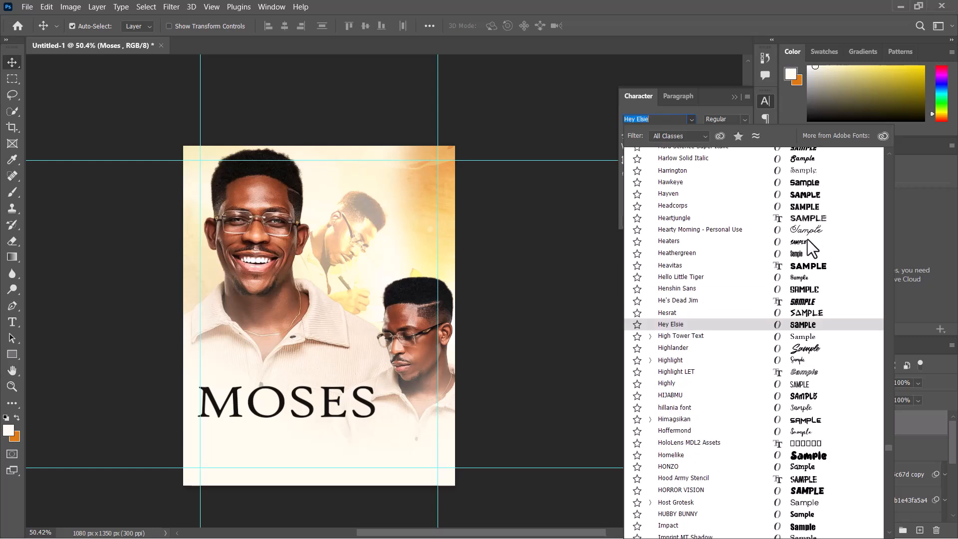
scroll(808, 244, "up", 4)
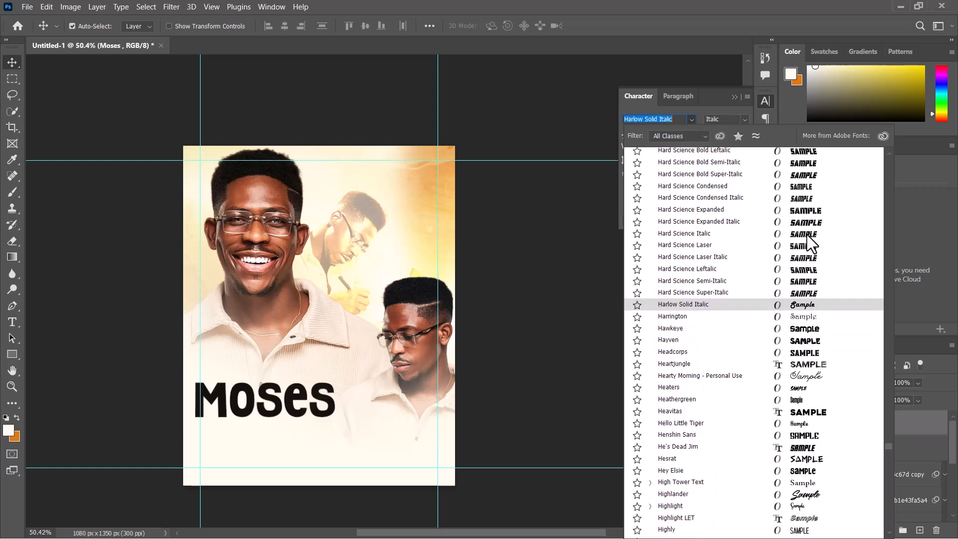
Change the MOSES title text's font to DidonaC.
scroll(806, 230, "up", 2)
scroll(807, 228, "up", 4)
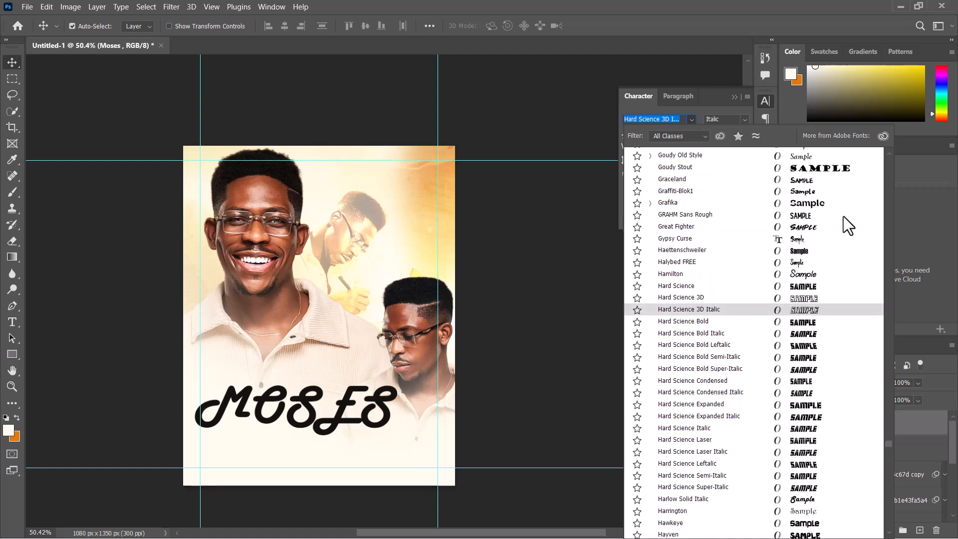
left_click_drag(886, 442, 887, 359)
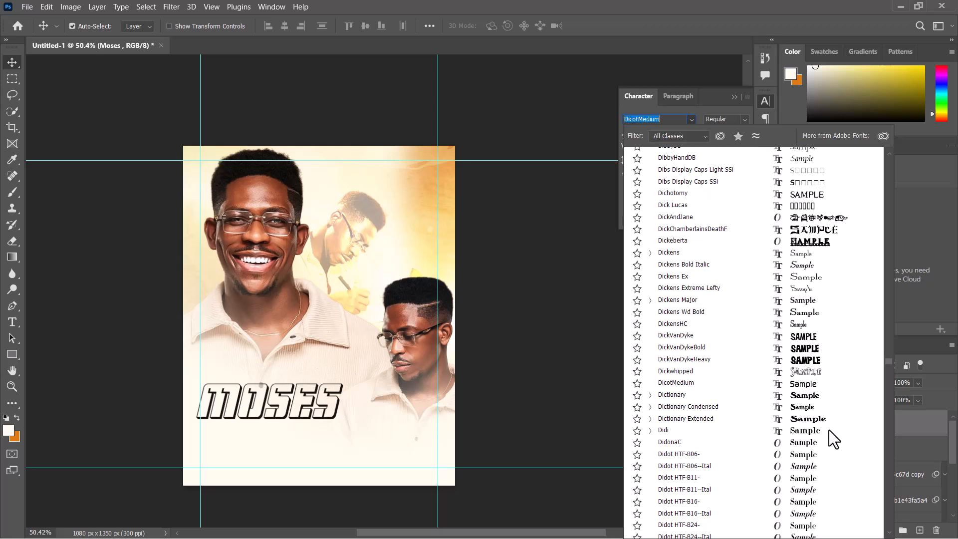
left_click(804, 442)
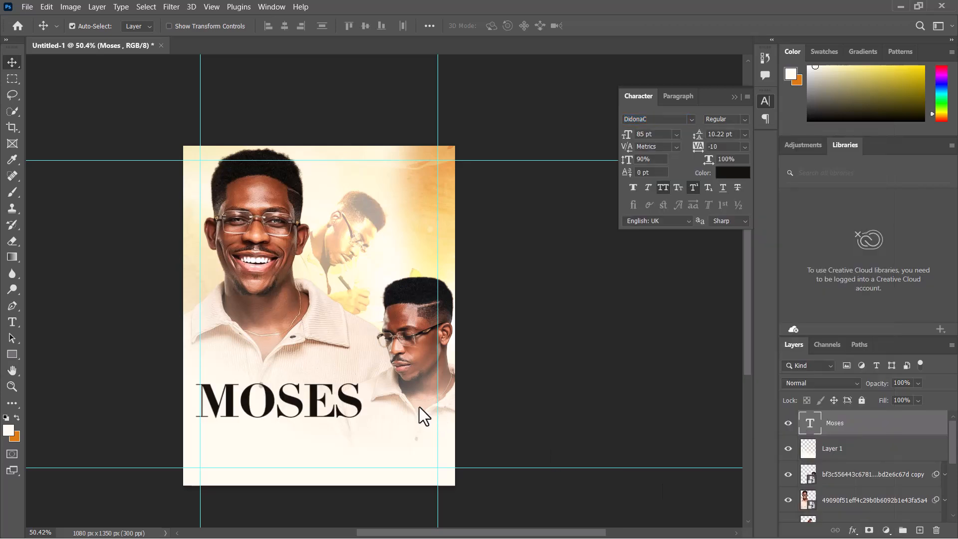
Align the MOSES text with the poster's left margin guide and move it down about 47 px.
scroll(397, 403, "up", 2)
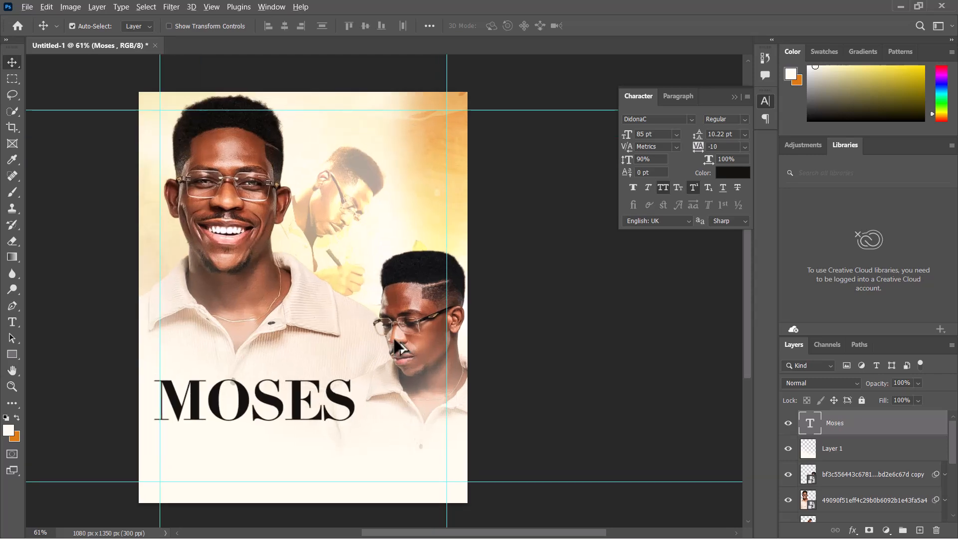
left_click_drag(364, 349, 343, 325)
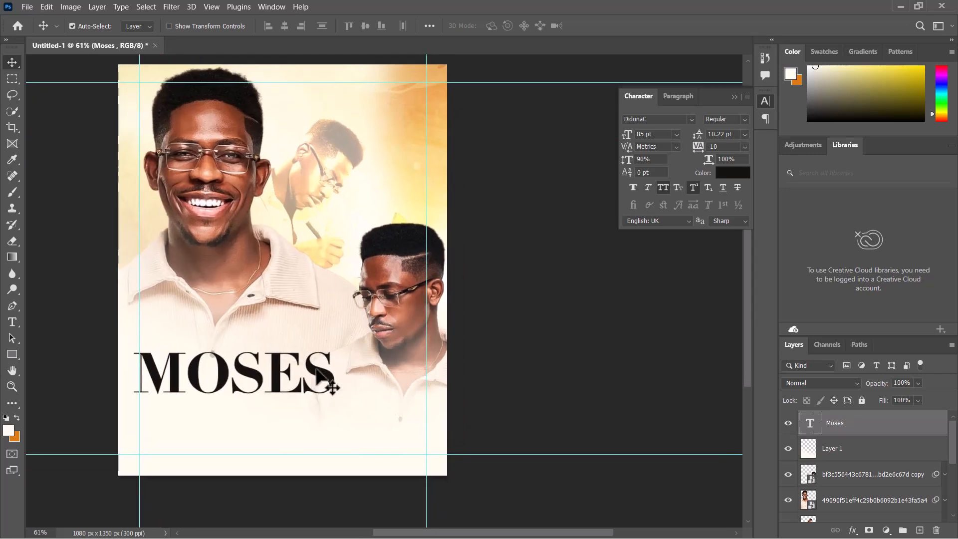
left_click_drag(317, 370, 318, 370)
scroll(329, 369, "down", 2)
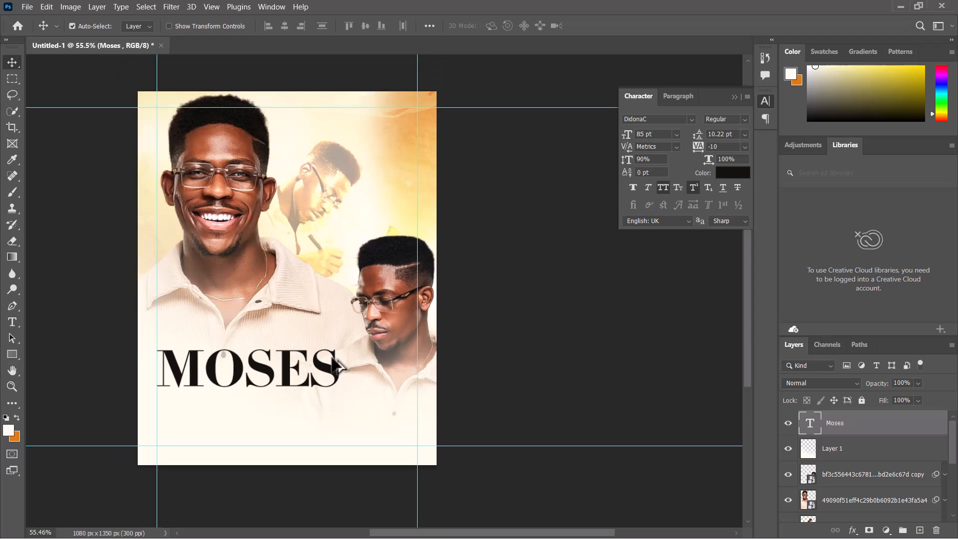
left_click_drag(330, 374, 329, 386)
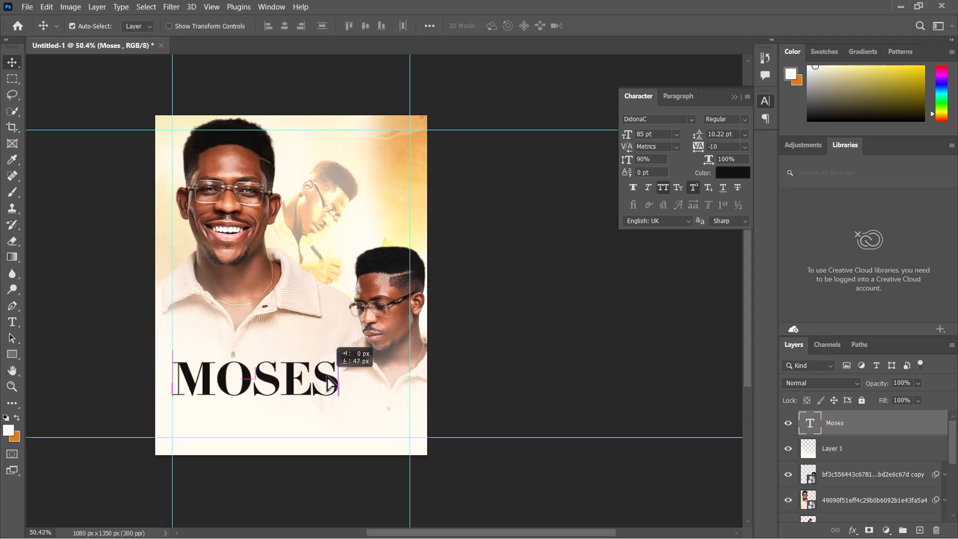
scroll(336, 342, "up", 1)
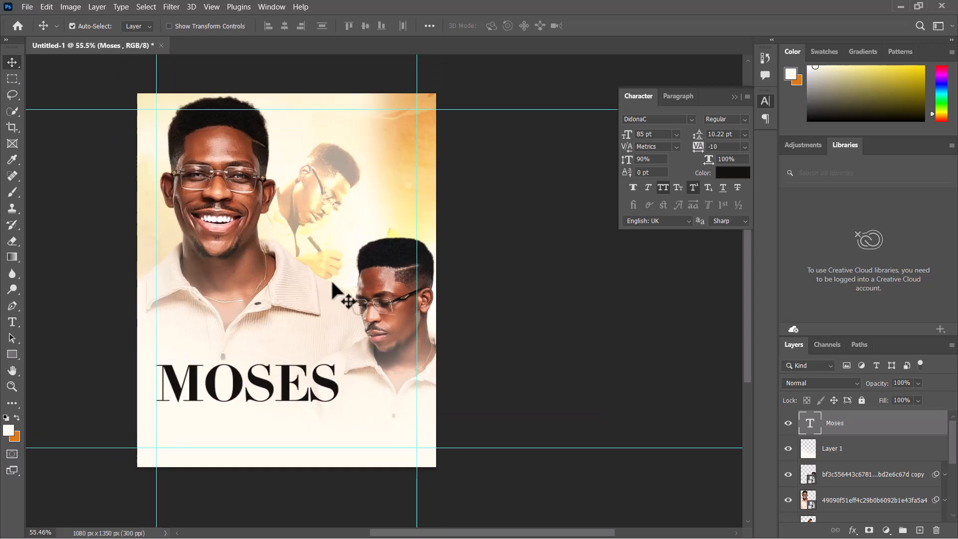
scroll(329, 295, "up", 1)
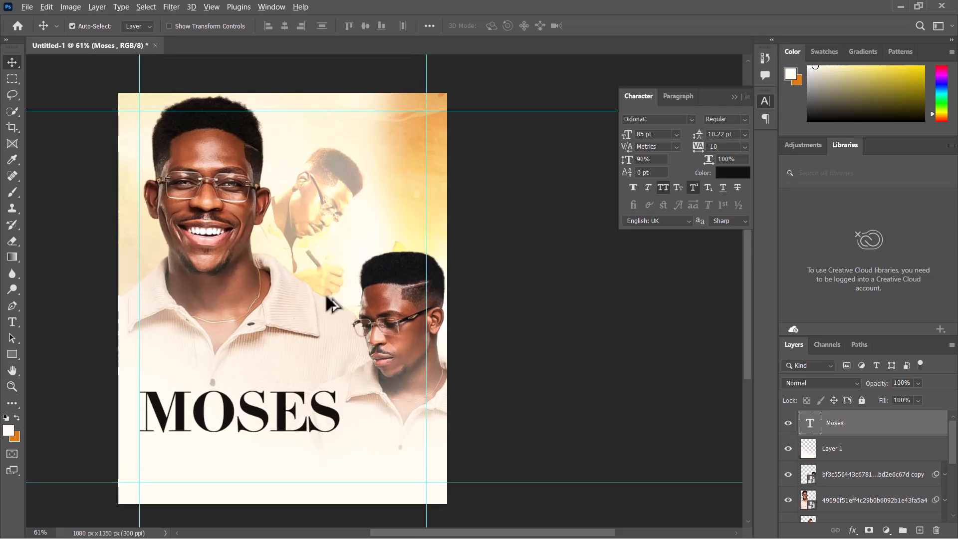
scroll(332, 304, "down", 1)
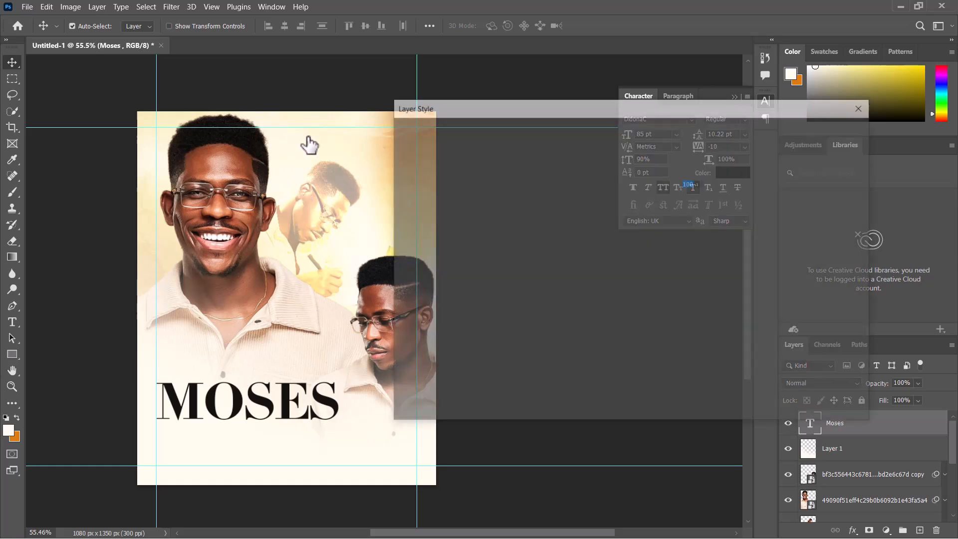
Enable a Gradient Overlay layer style on the MOSES text layer, leaving Color Overlay off.
left_click_drag(480, 104, 553, 88)
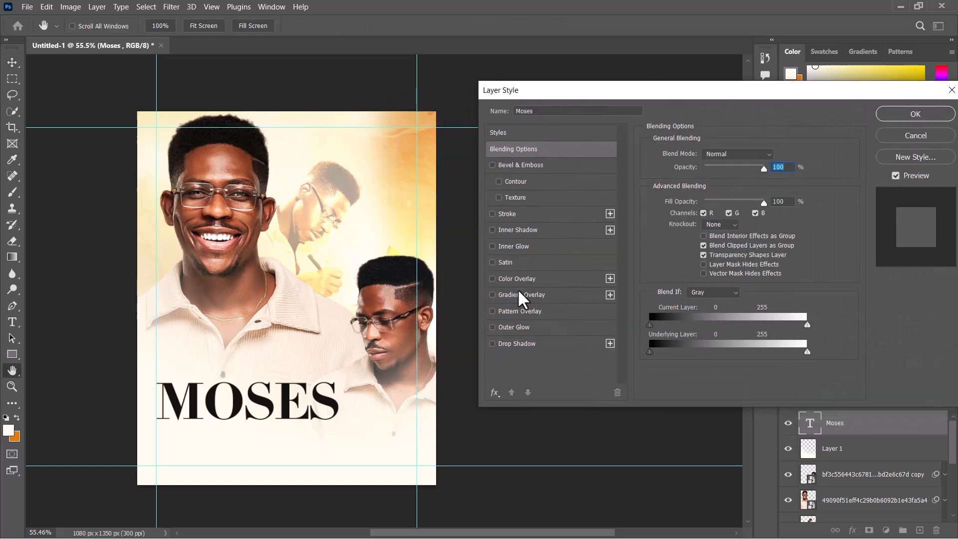
left_click(525, 277)
left_click(492, 278)
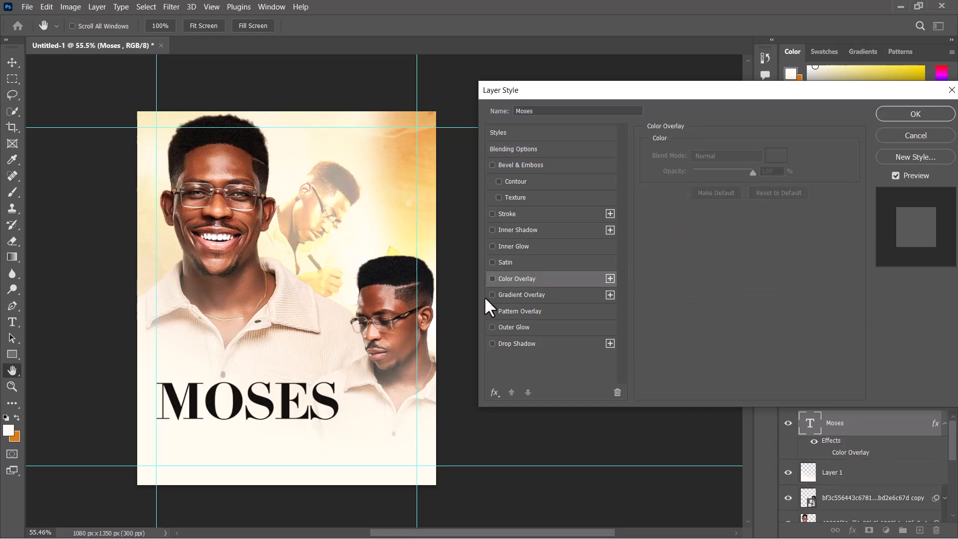
left_click(493, 295)
left_click(538, 296)
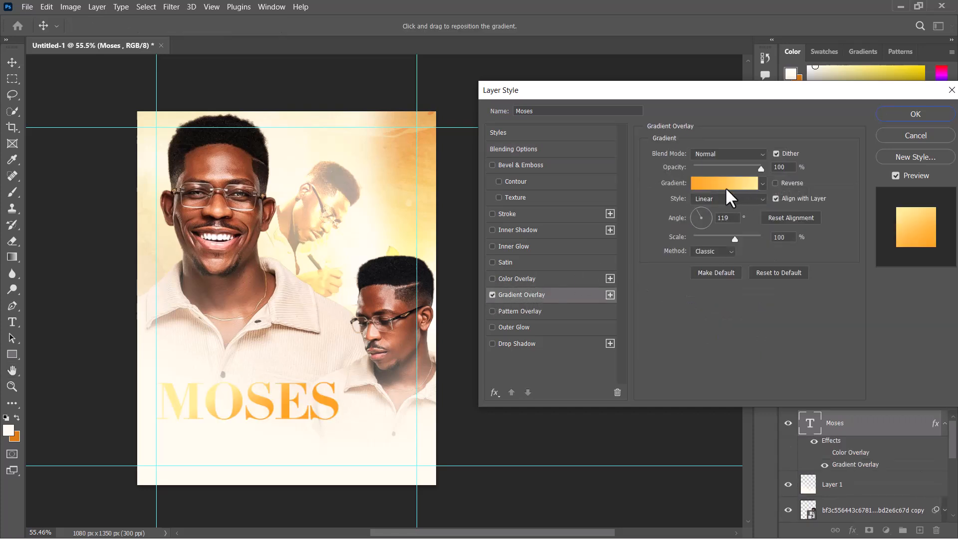
Set the overlay gradient's starting color stop to orange #fc9f37, based on a color sampled from the poster's upper background and brightened.
left_click(726, 187)
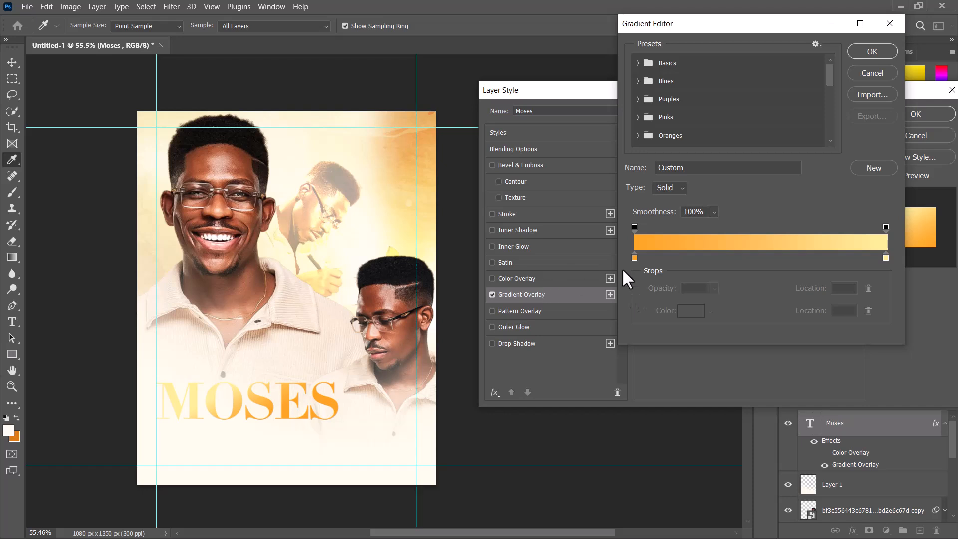
left_click(634, 257)
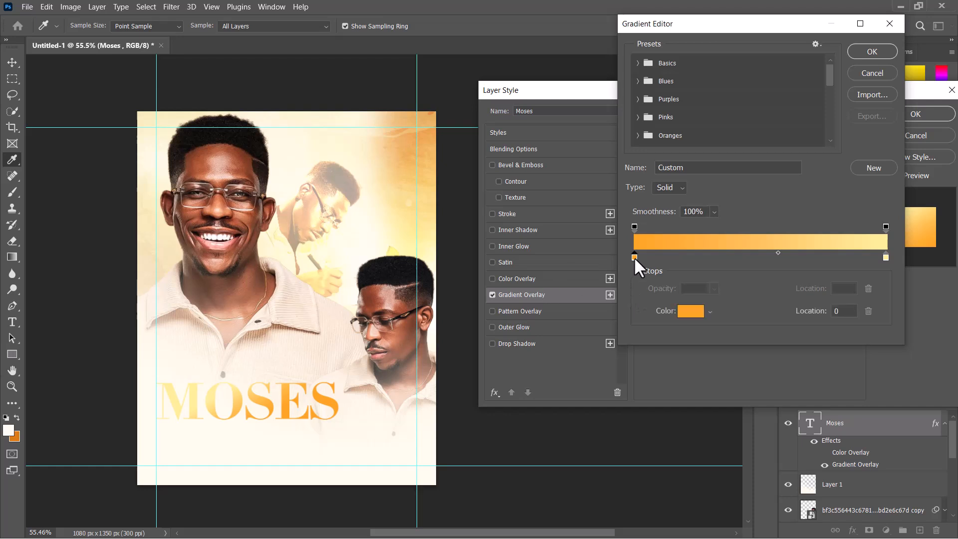
left_click(689, 312)
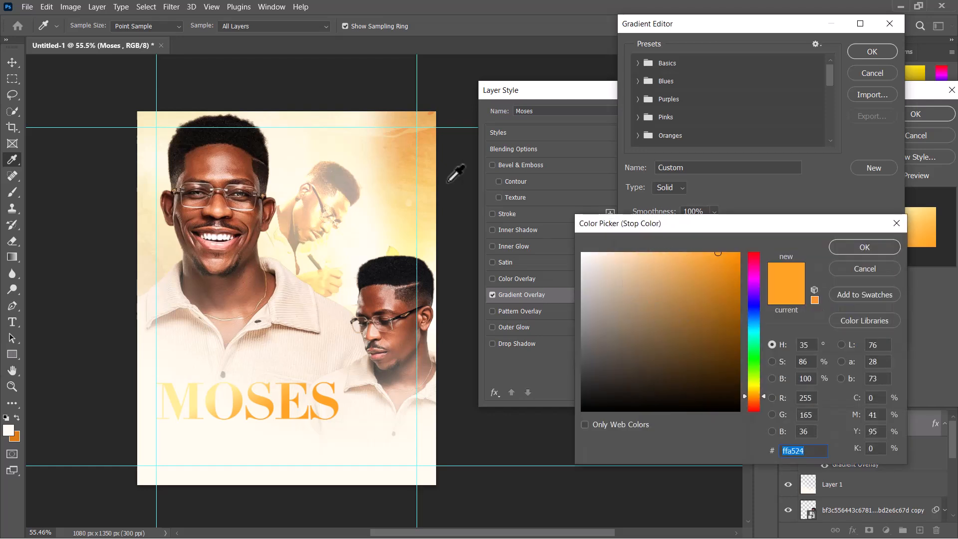
left_click(429, 144)
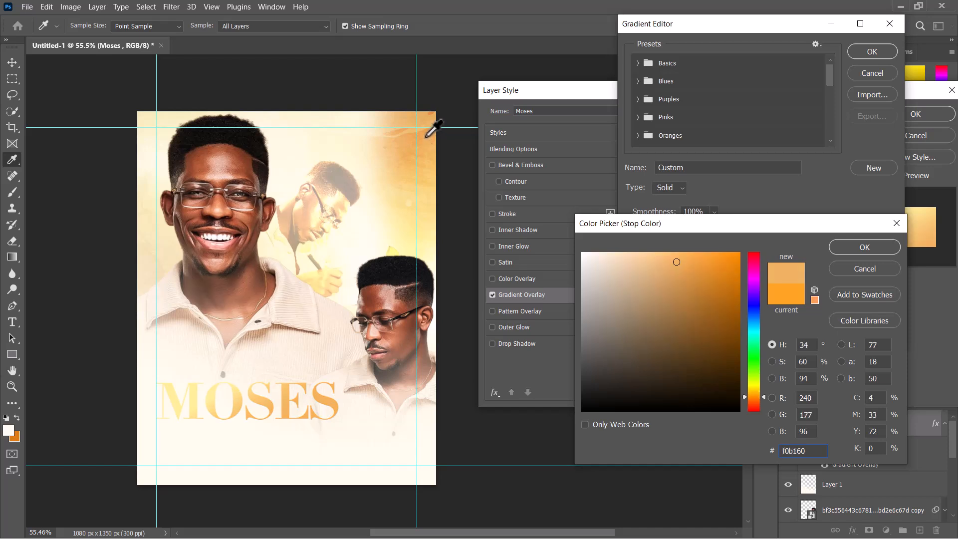
left_click(426, 136)
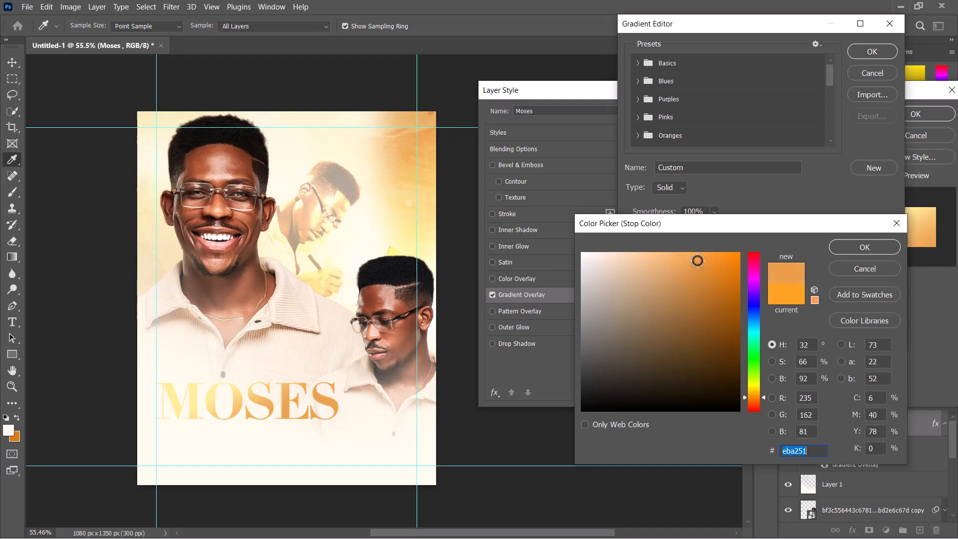
left_click_drag(698, 261, 708, 252)
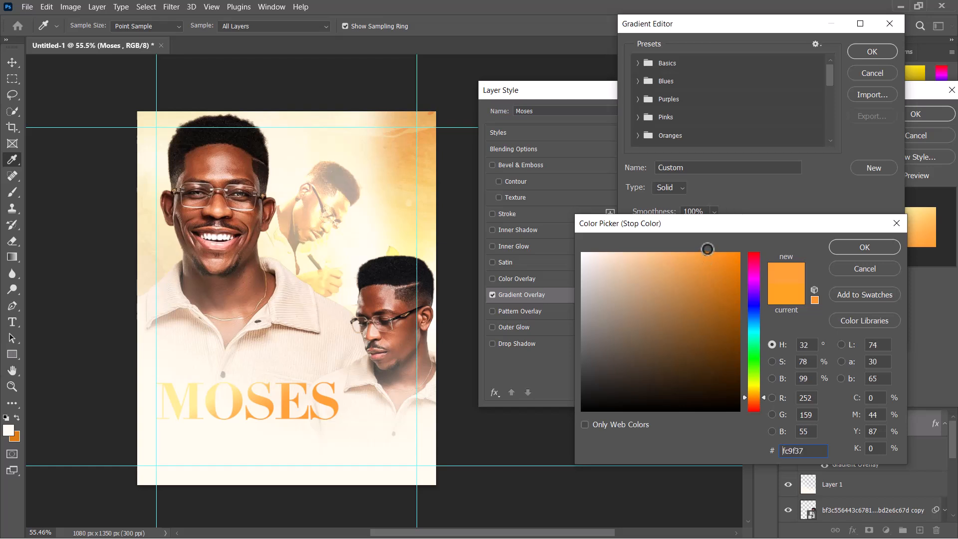
left_click(837, 245)
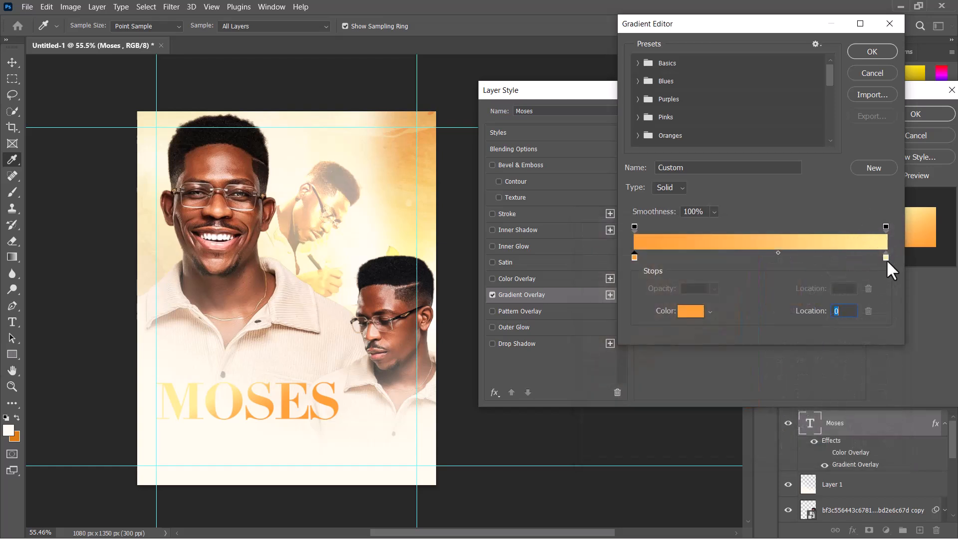
Set the overlay gradient's ending color stop to pale yellow #fbe79e, sampled from the poster background.
left_click(887, 257)
left_click(701, 313)
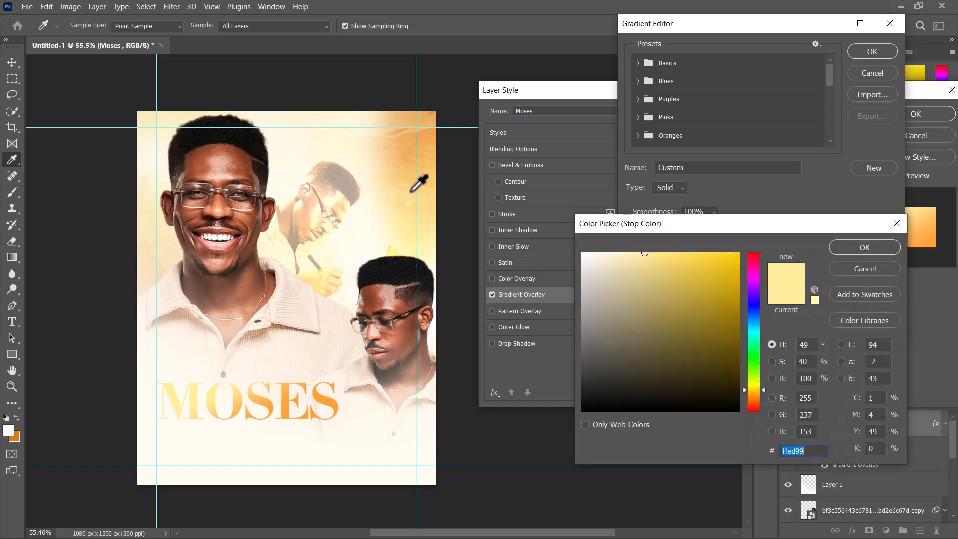
left_click(413, 190)
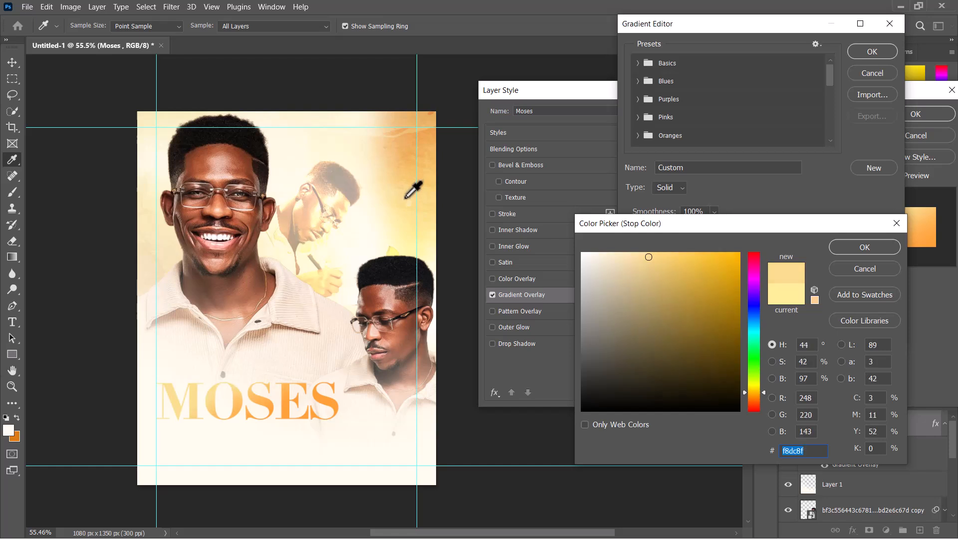
left_click_drag(416, 214, 422, 223)
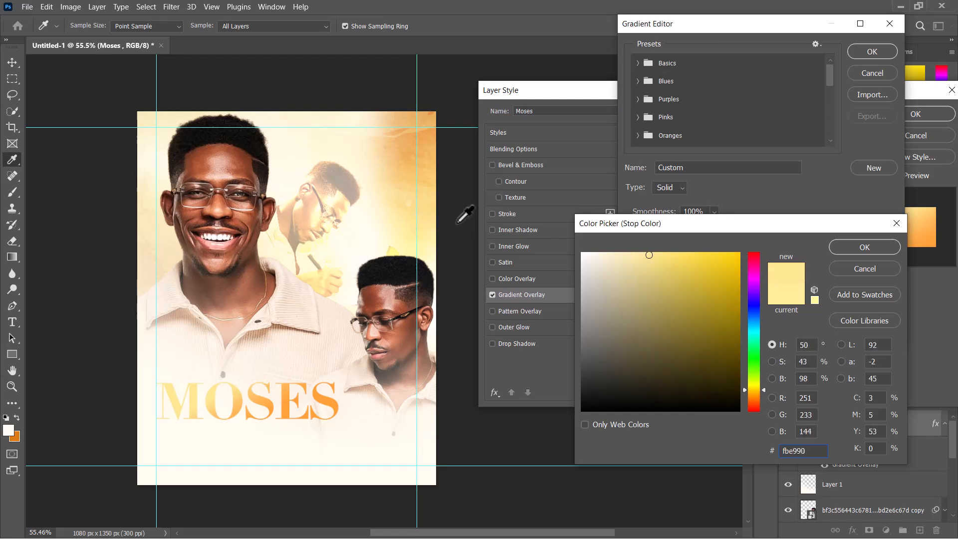
left_click(428, 224)
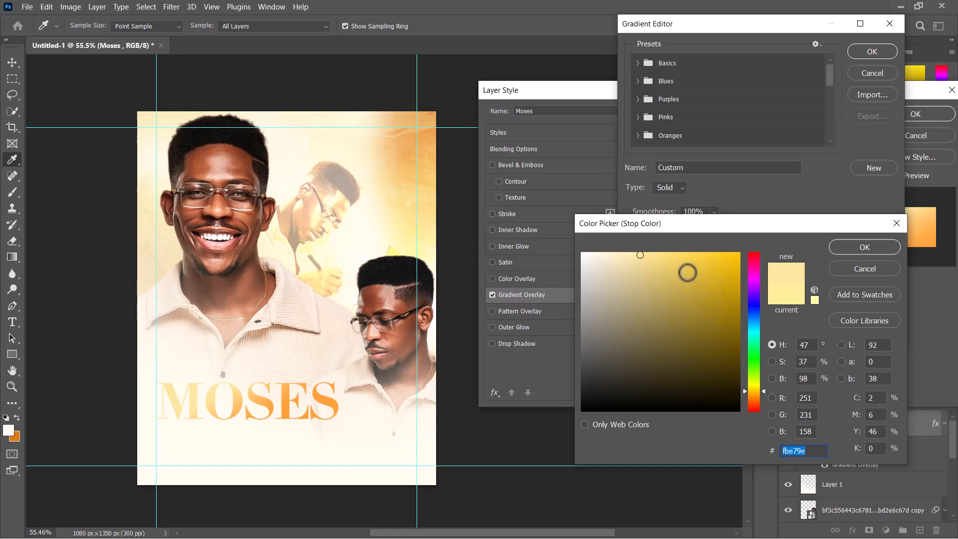
left_click(855, 248)
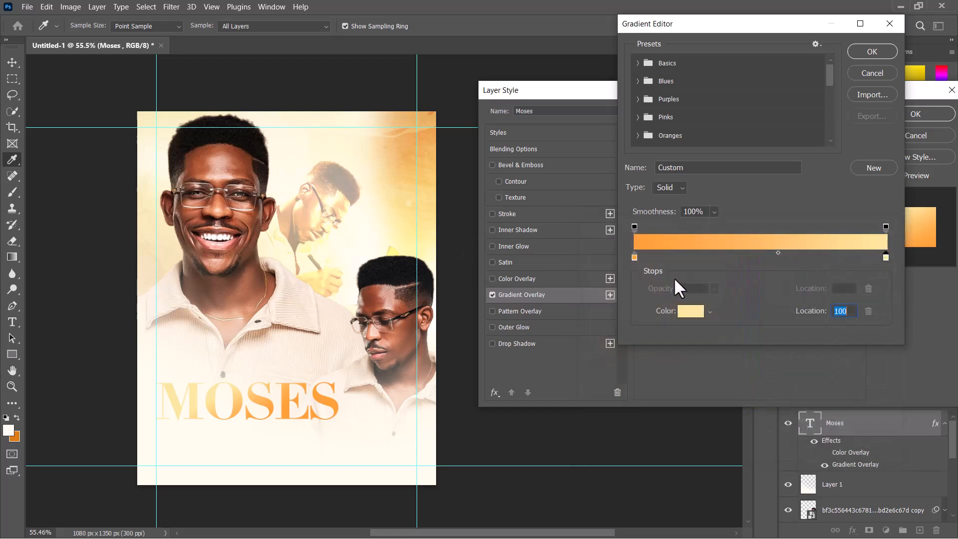
Set the overlay gradient's ending color stop to dark brown #6d351d, sampled from the forehead hairline of the large portrait.
left_click(634, 256)
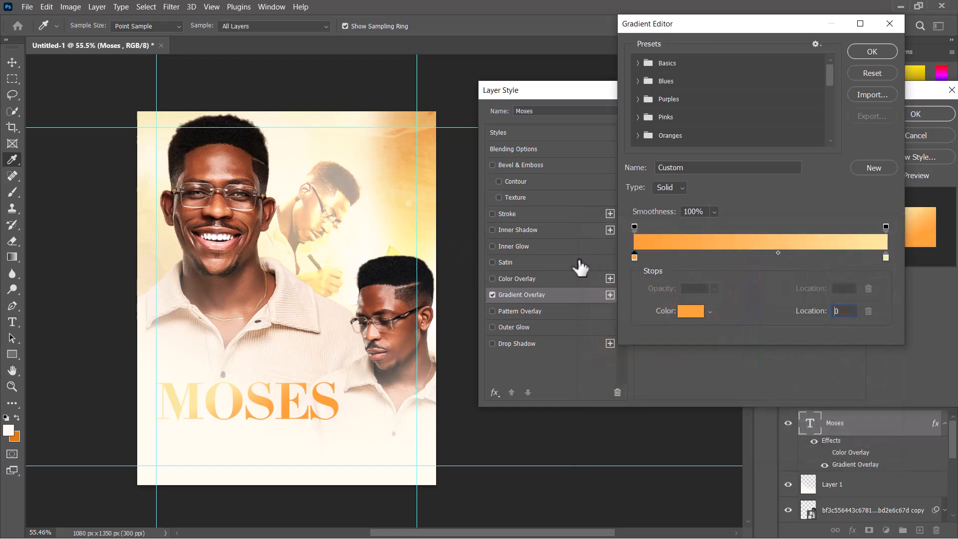
left_click(886, 257)
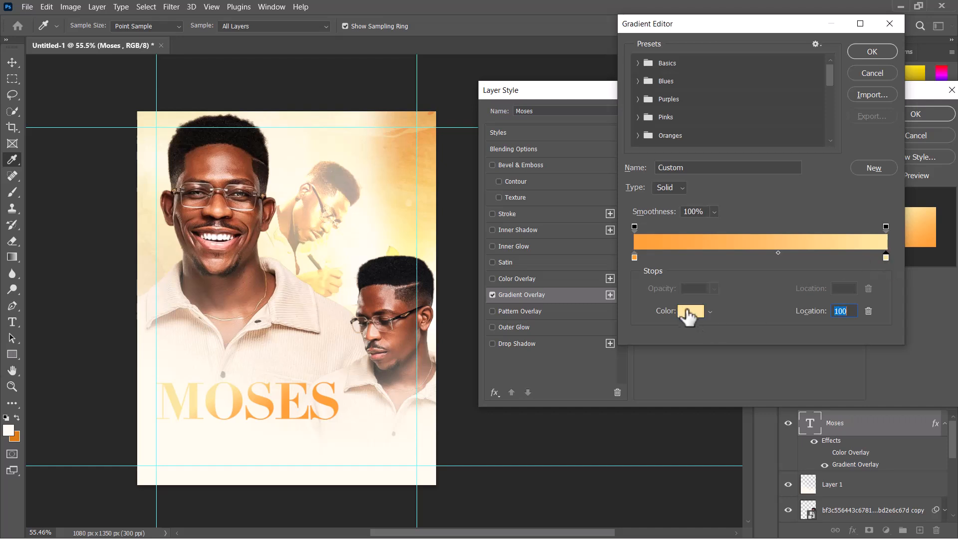
left_click(689, 312)
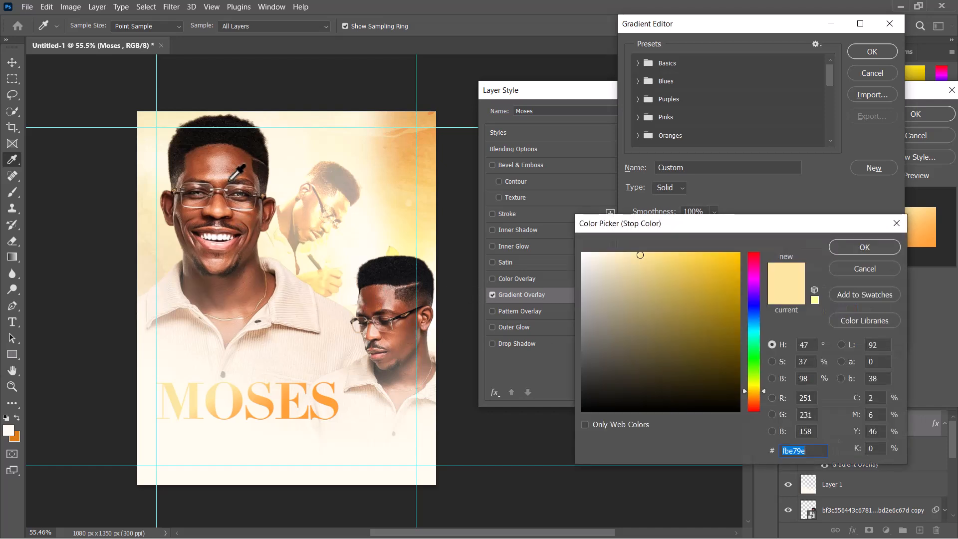
left_click(196, 160)
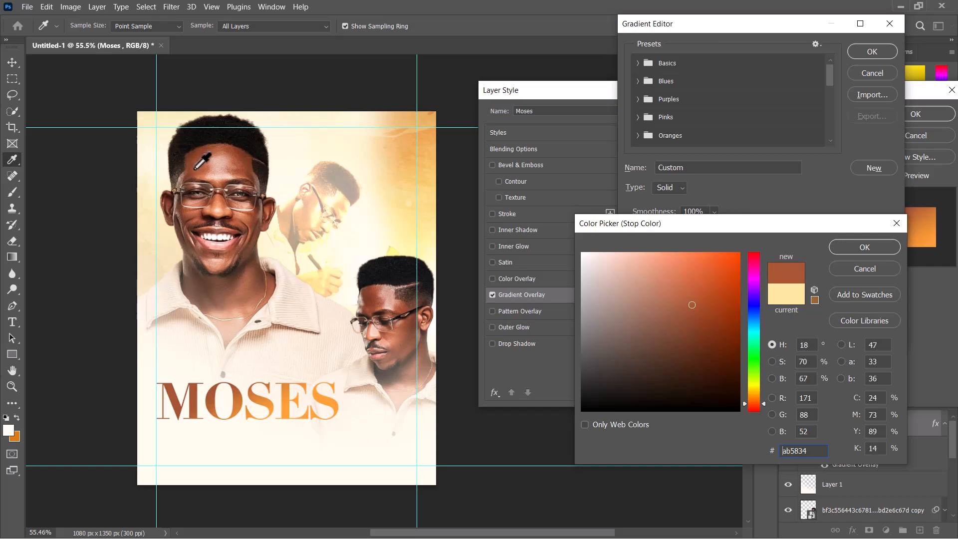
left_click_drag(196, 169, 210, 175)
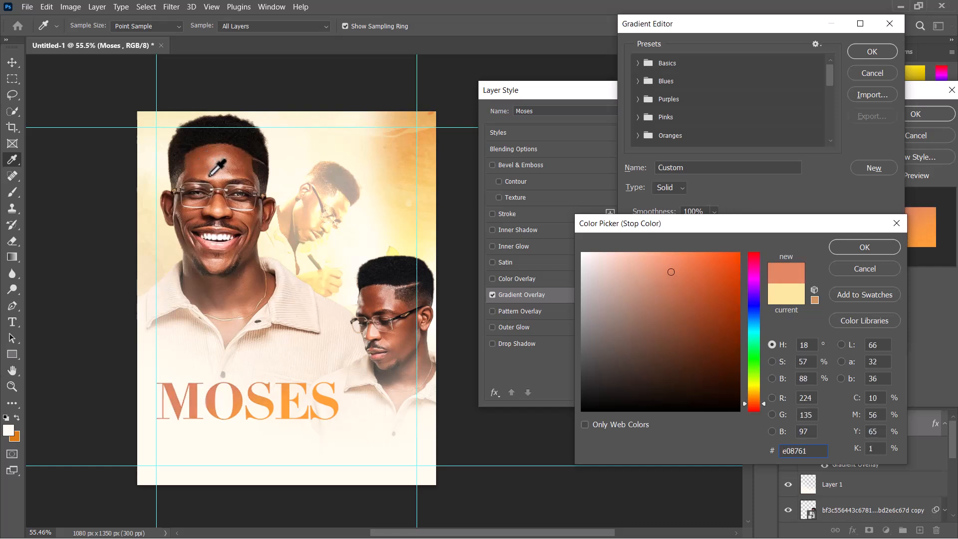
left_click(232, 167)
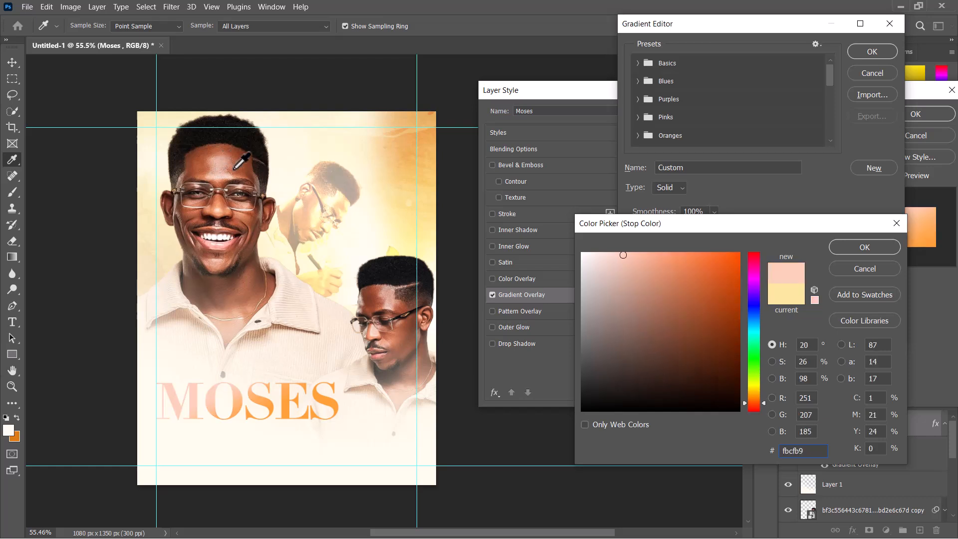
left_click(233, 168)
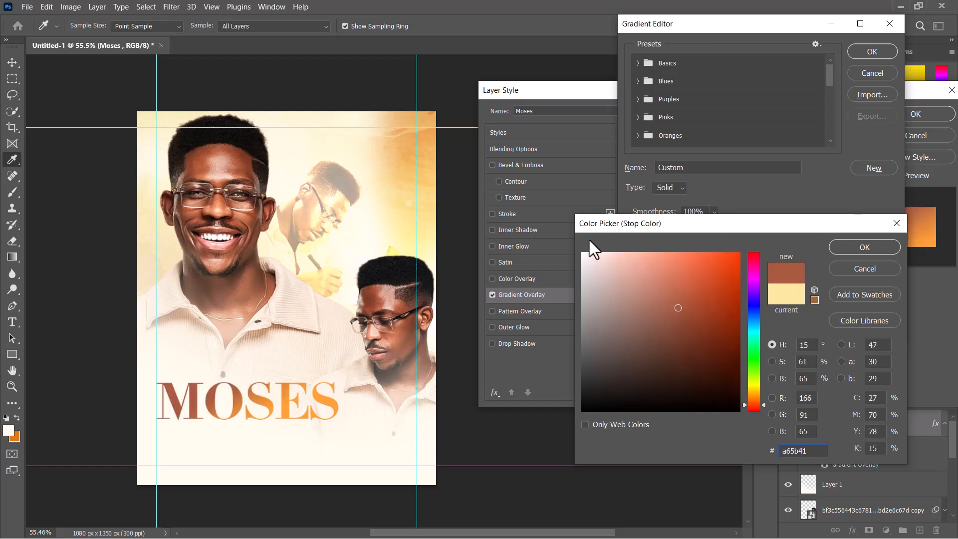
left_click(198, 150)
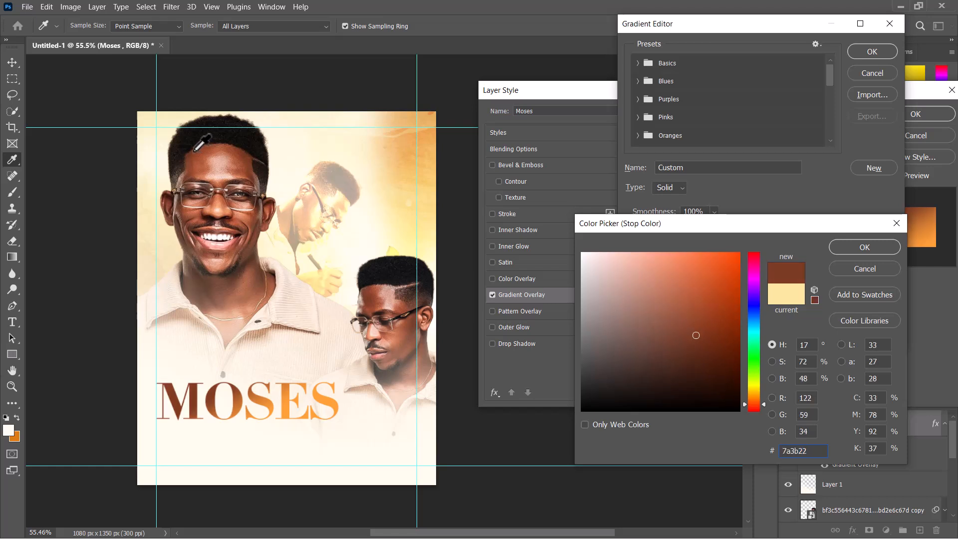
left_click(196, 151)
left_click(198, 153)
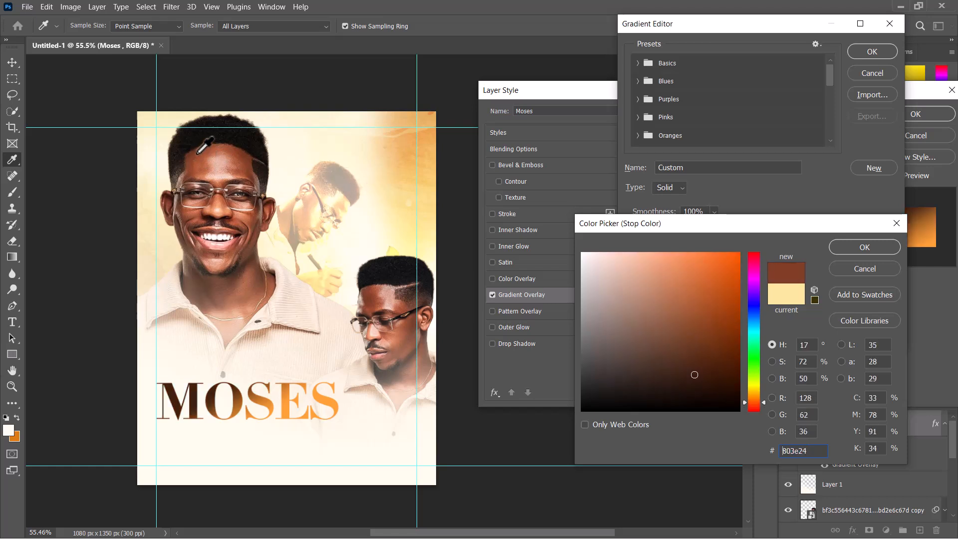
left_click(195, 151)
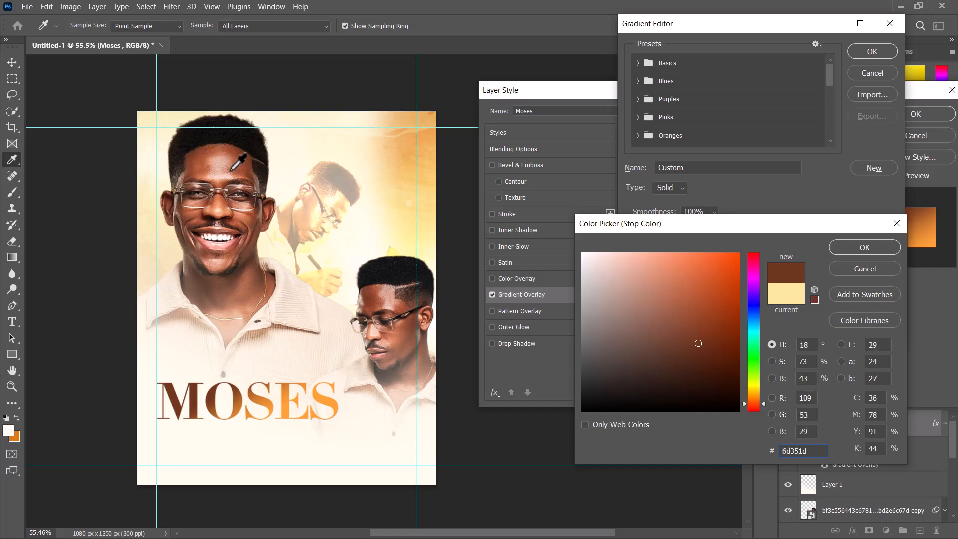
left_click(870, 249)
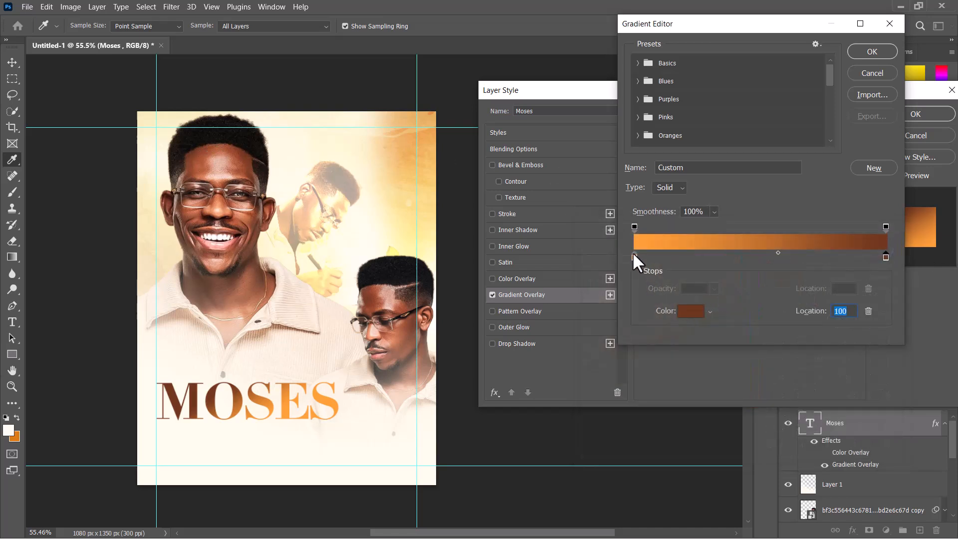
Set the overlay gradient's starting color stop to reddish brown #a05739, sampled from the large portrait's lower face, and accept the gradient.
left_click(634, 257)
left_click(691, 311)
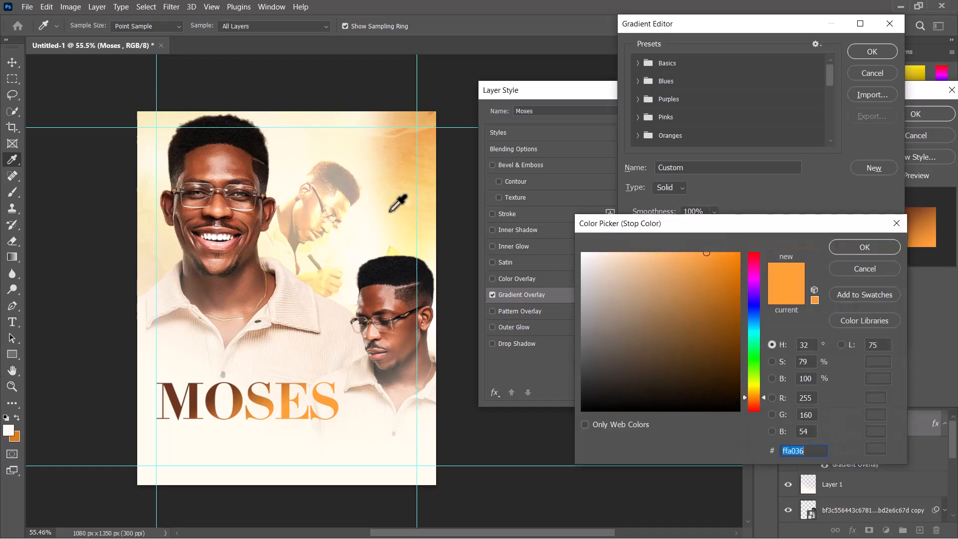
left_click(338, 203)
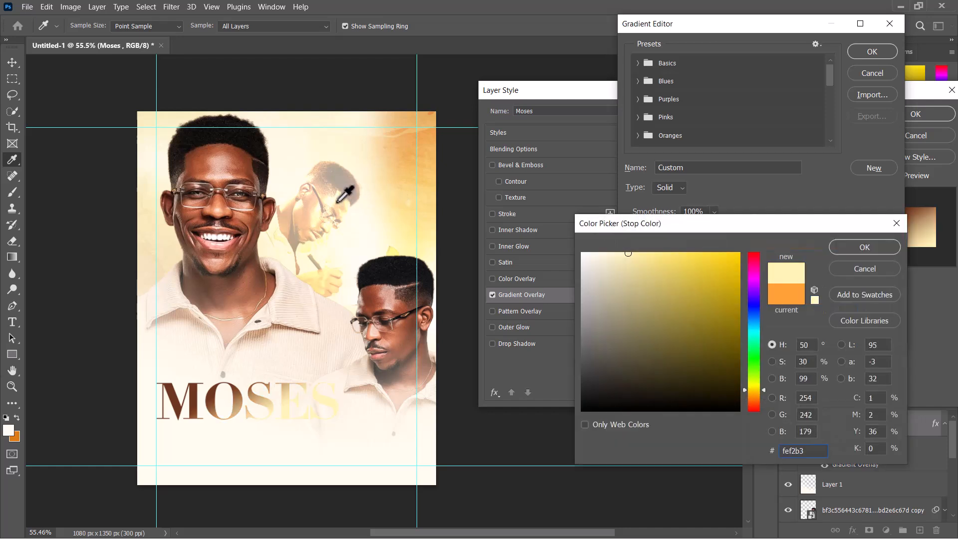
left_click(232, 166)
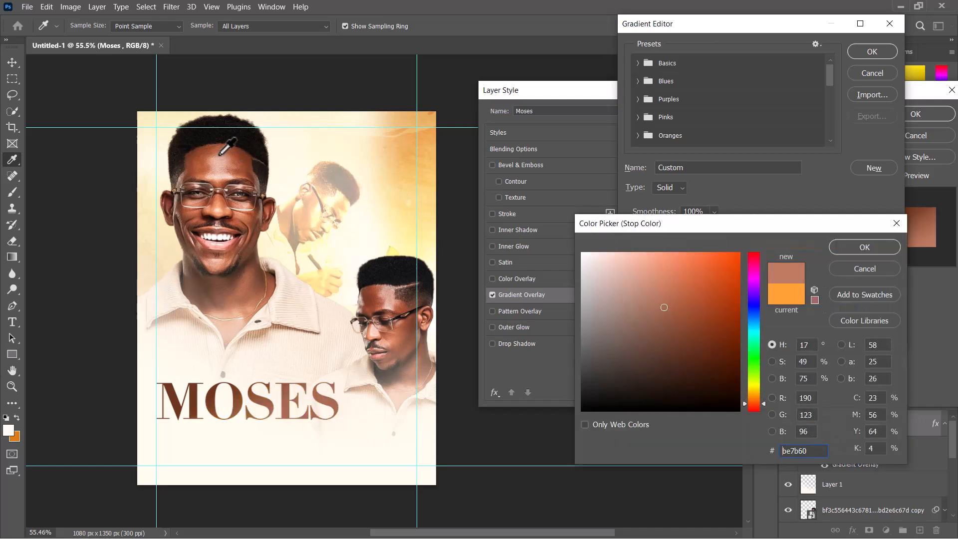
left_click(380, 167)
left_click_drag(408, 170, 409, 140)
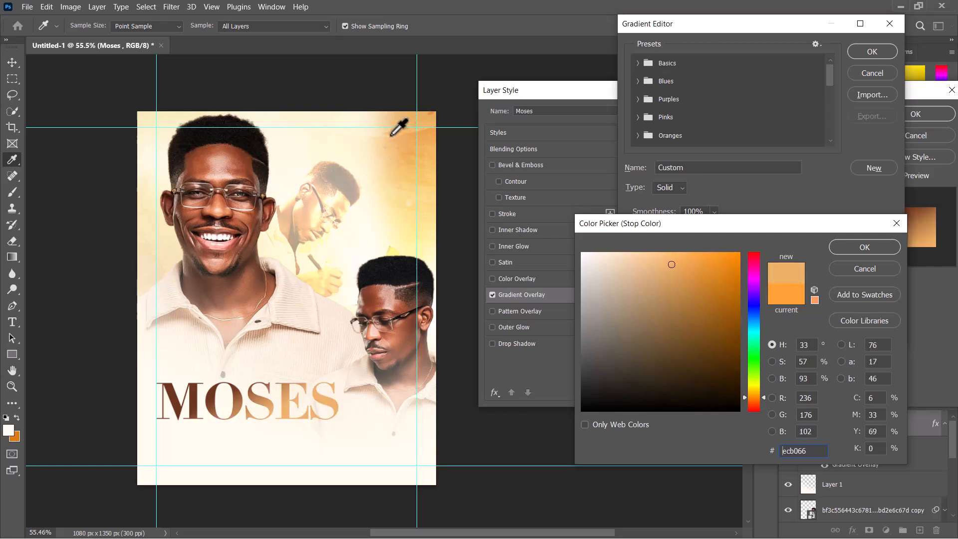
mouse_move(653, 272)
left_mouse_down()
mouse_move(663, 261)
mouse_move(696, 278)
mouse_move(691, 301)
mouse_move(722, 285)
mouse_move(721, 306)
mouse_move(738, 302)
left_mouse_up()
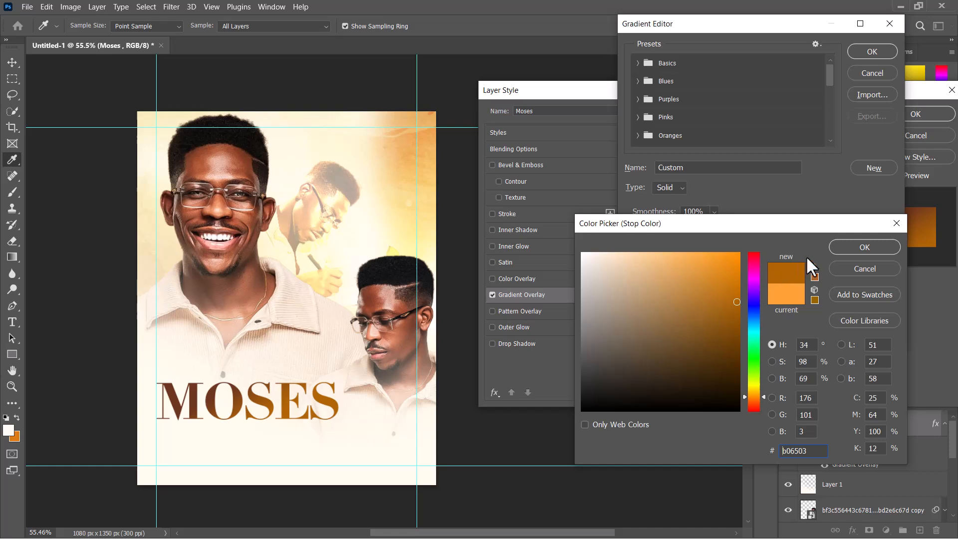
left_click_drag(739, 314, 741, 318)
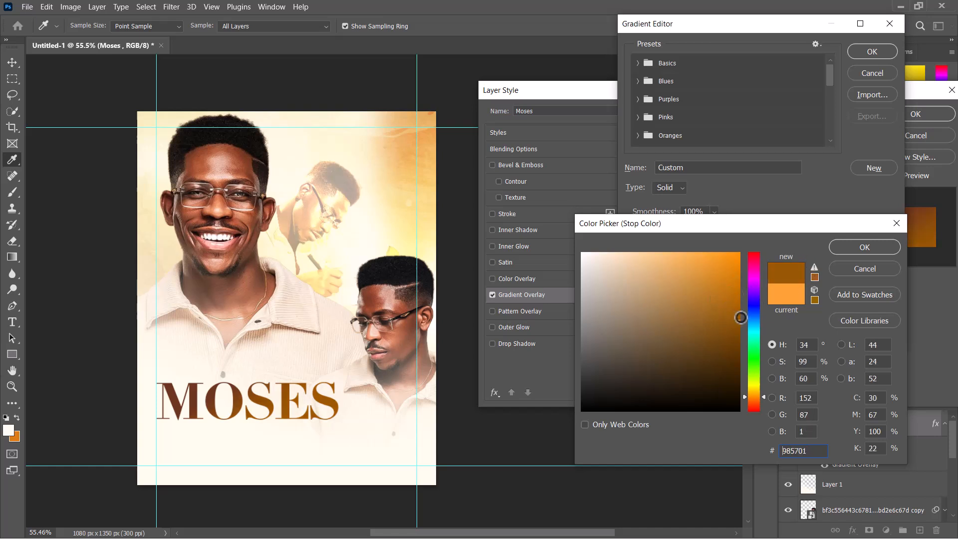
left_click(219, 206)
left_click(198, 200)
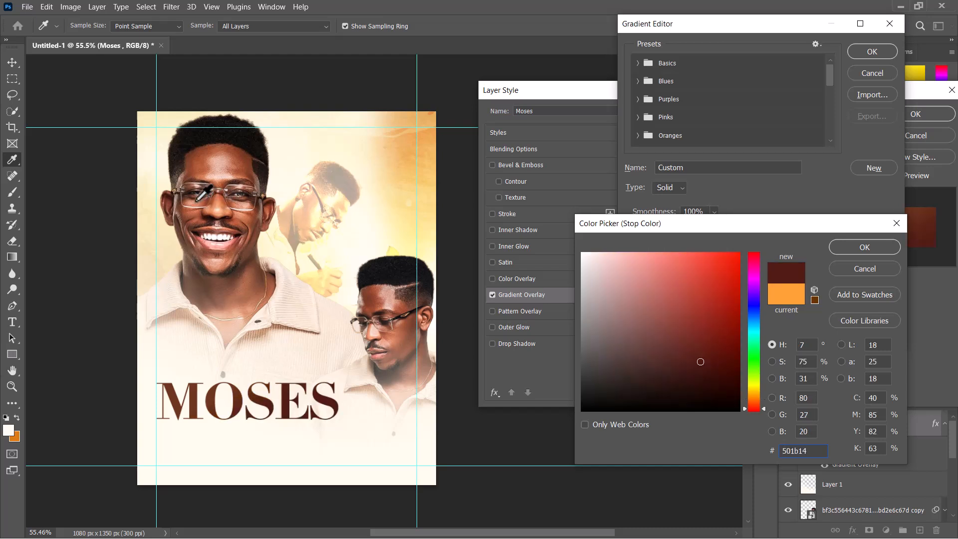
left_click(231, 239)
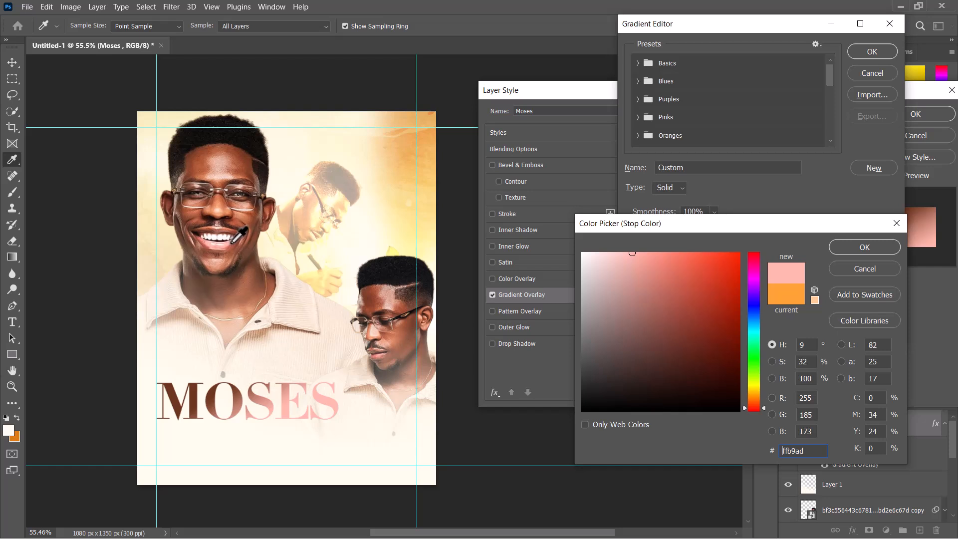
left_click(231, 247)
left_click(230, 254)
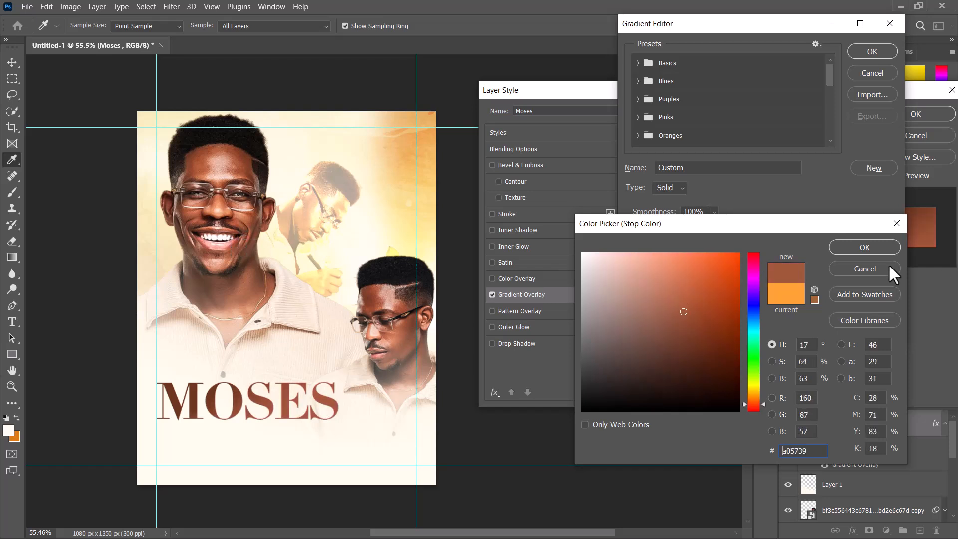
left_click(871, 248)
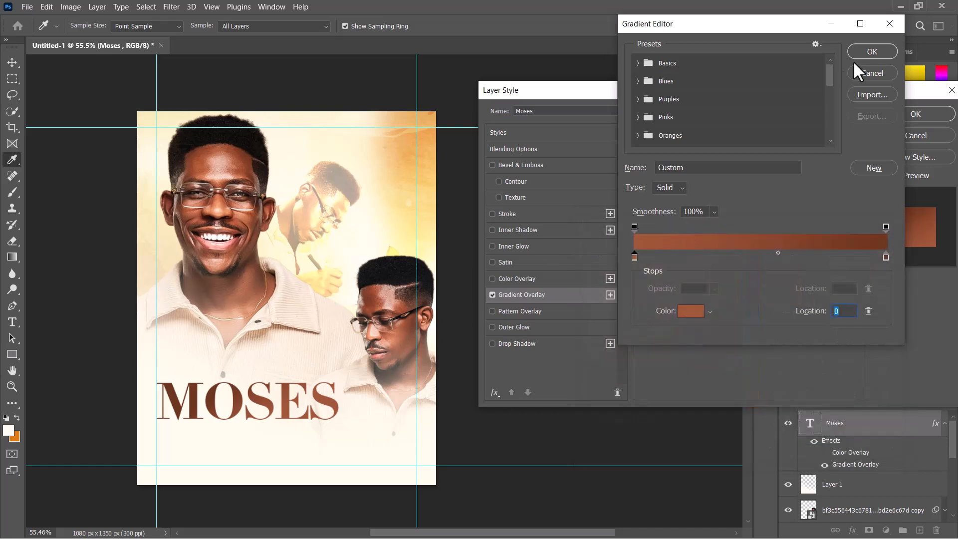
key("Return")
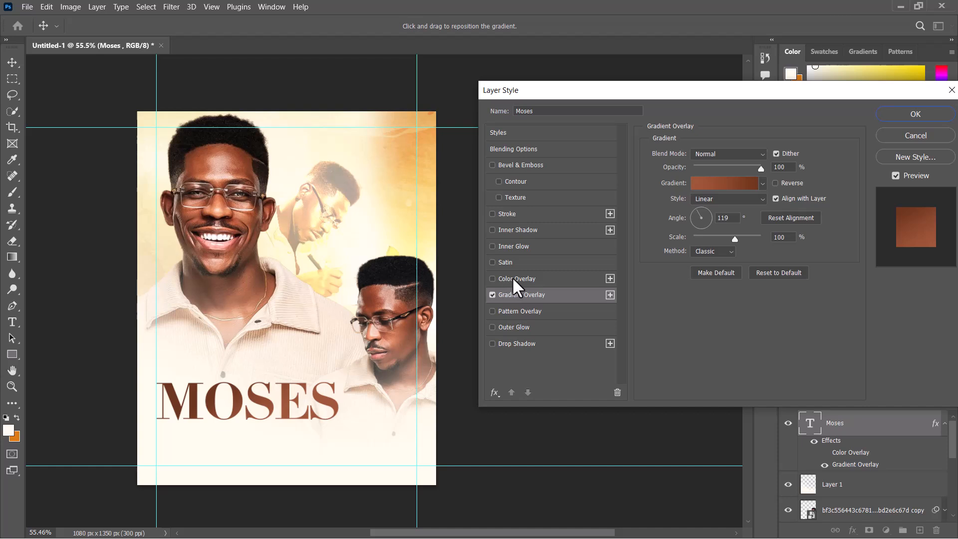
Enable an Inner Glow on the MOSES text in light orange #efb569, sampled from the poster's upper background.
left_click(514, 242)
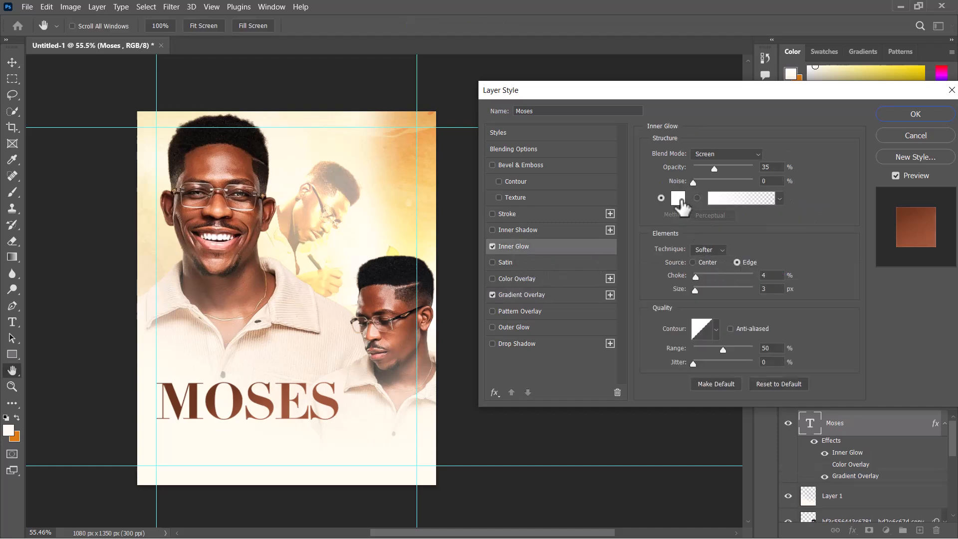
left_click(678, 198)
left_click(405, 143)
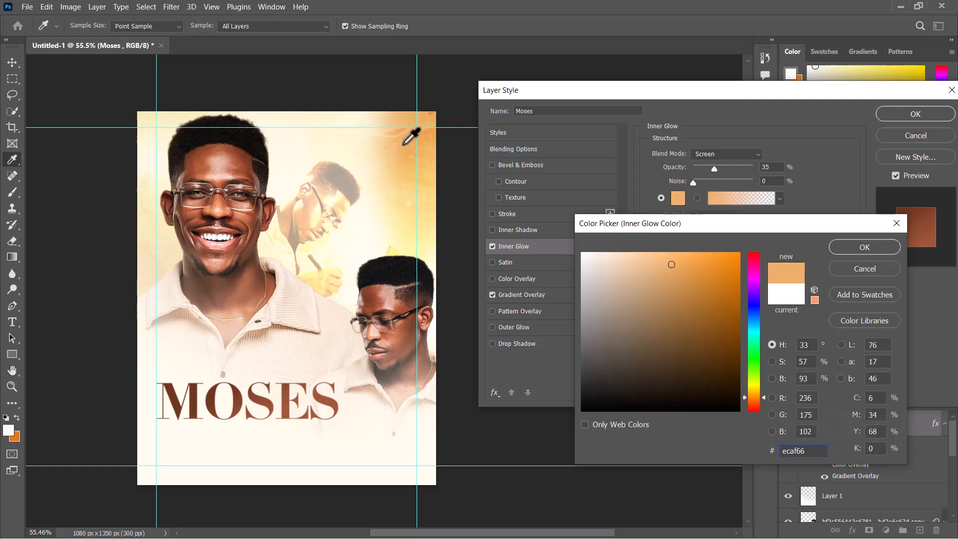
left_click(406, 143)
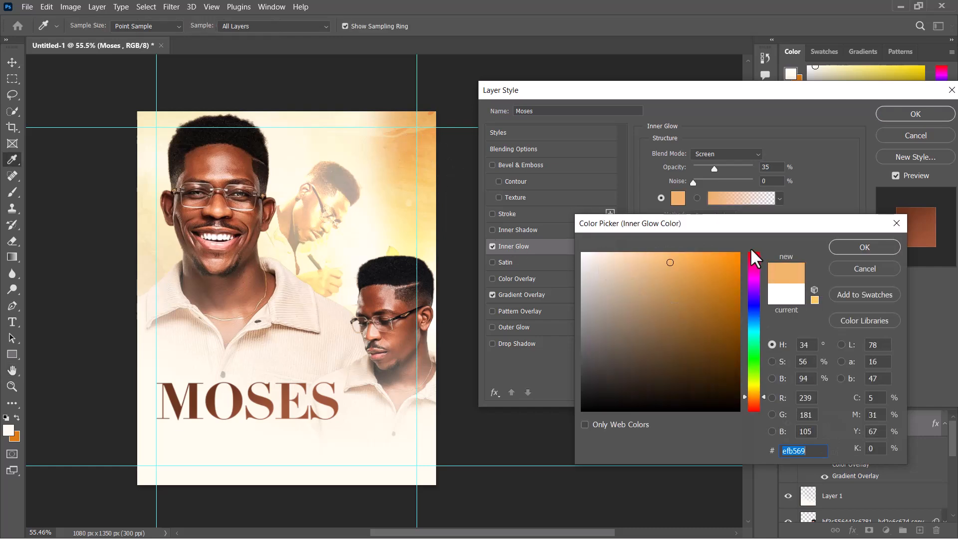
left_click(864, 248)
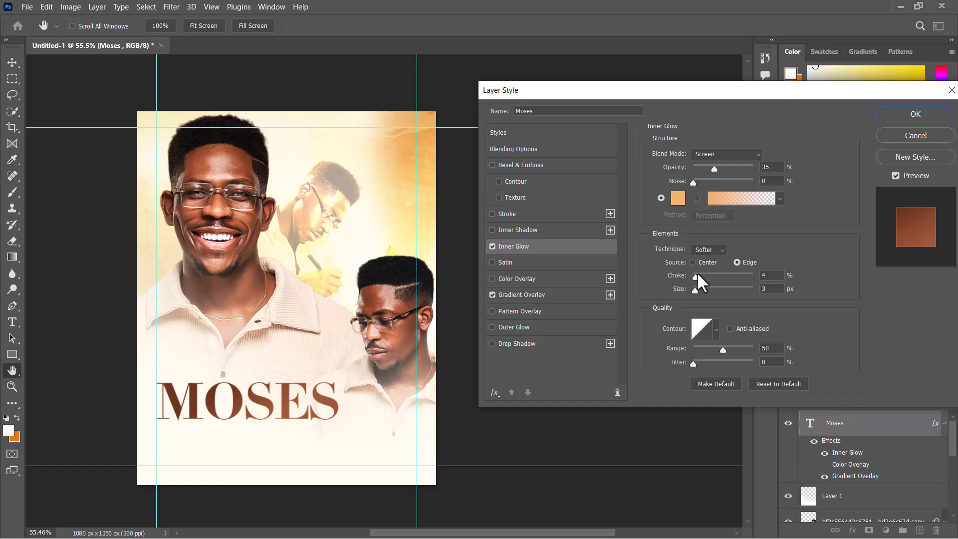
Set the MOSES text's Inner Glow choke to 1% and its size to 0 px.
left_click_drag(699, 274, 699, 290)
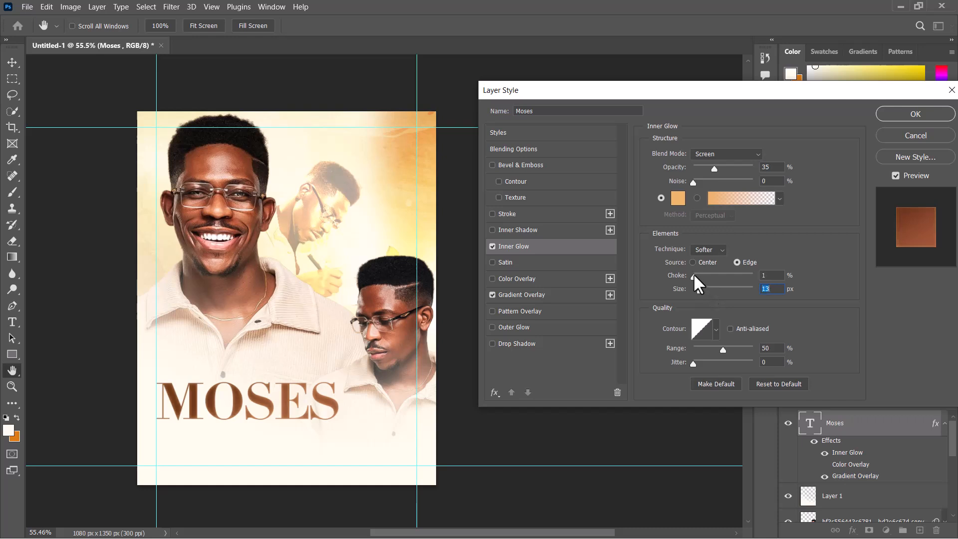
left_click(693, 275)
left_click(694, 290)
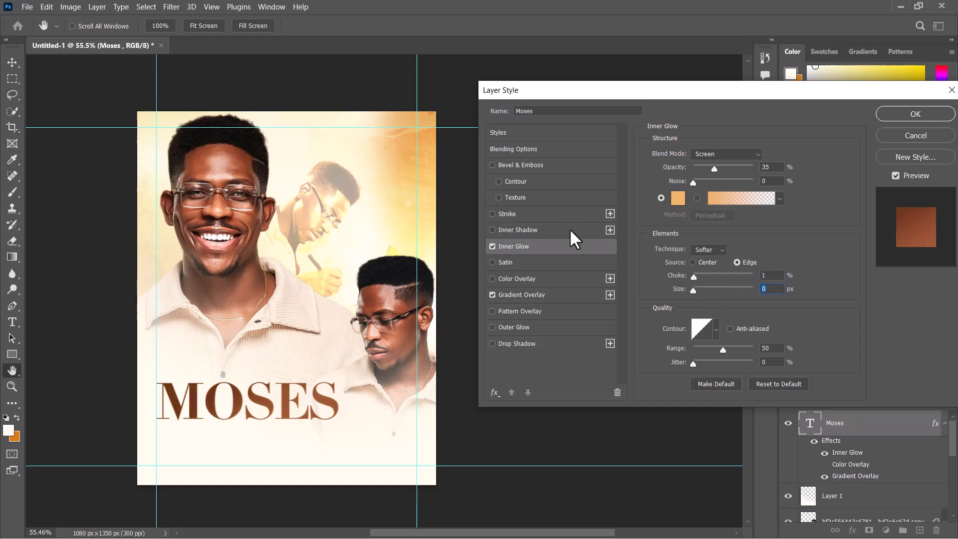
Add Bevel & Emboss to the MOSES text with size about 21 px and soften 0 px, and apply the layer styles.
left_click(509, 166)
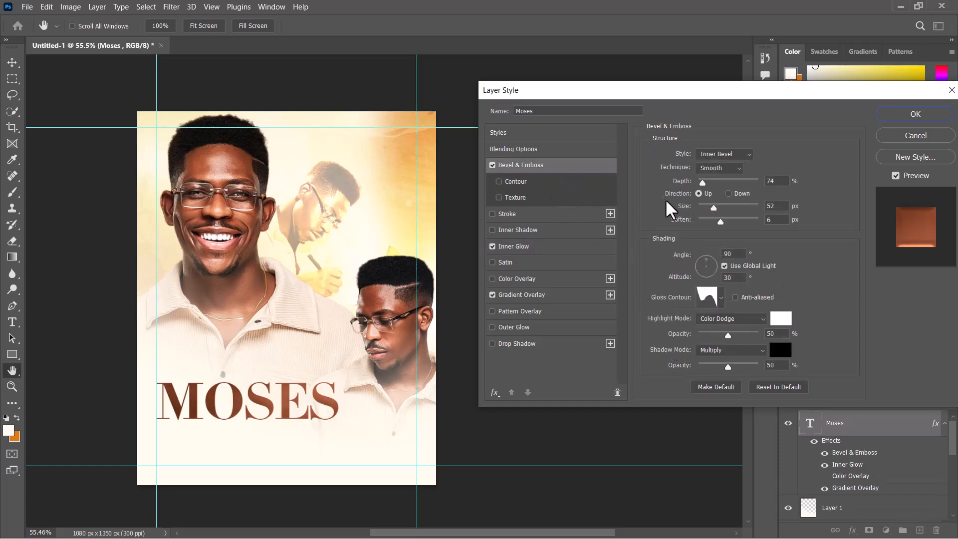
left_click_drag(714, 207, 687, 222)
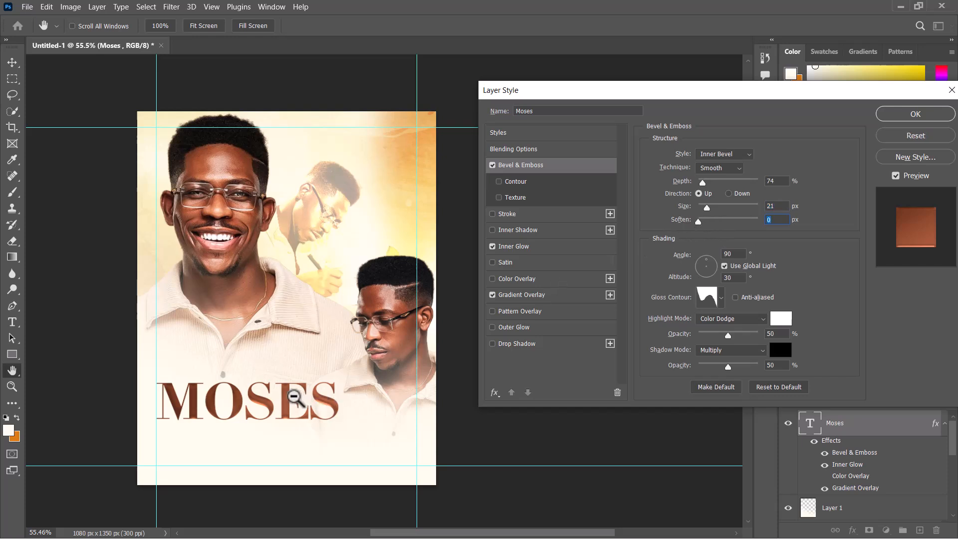
scroll(270, 402, "down", 1)
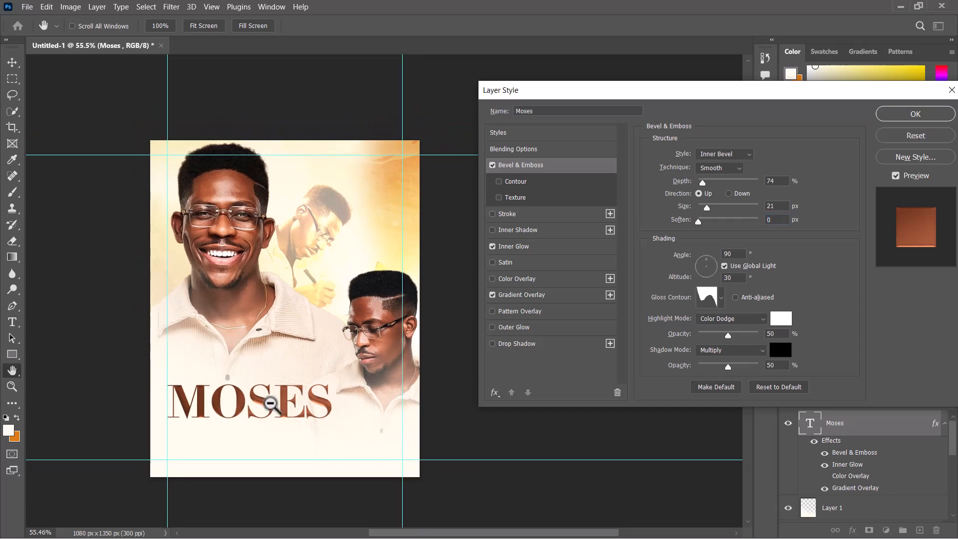
scroll(271, 399, "down", 1)
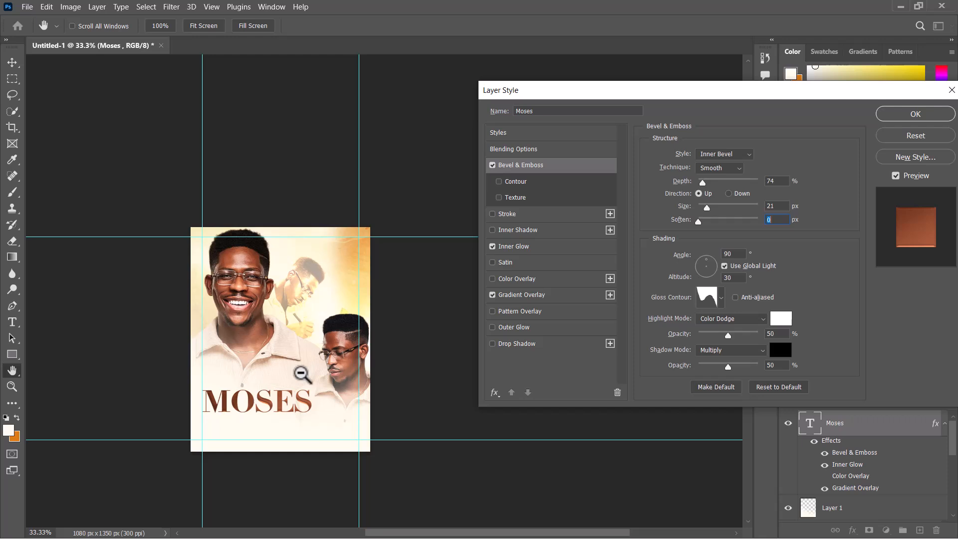
left_click_drag(706, 207, 708, 206)
left_click(919, 116)
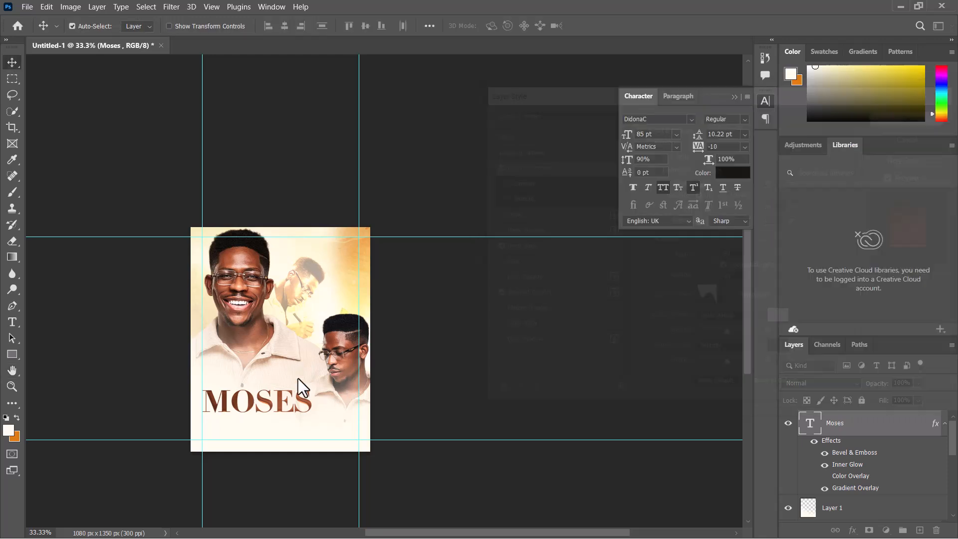
scroll(238, 399, "up", 5)
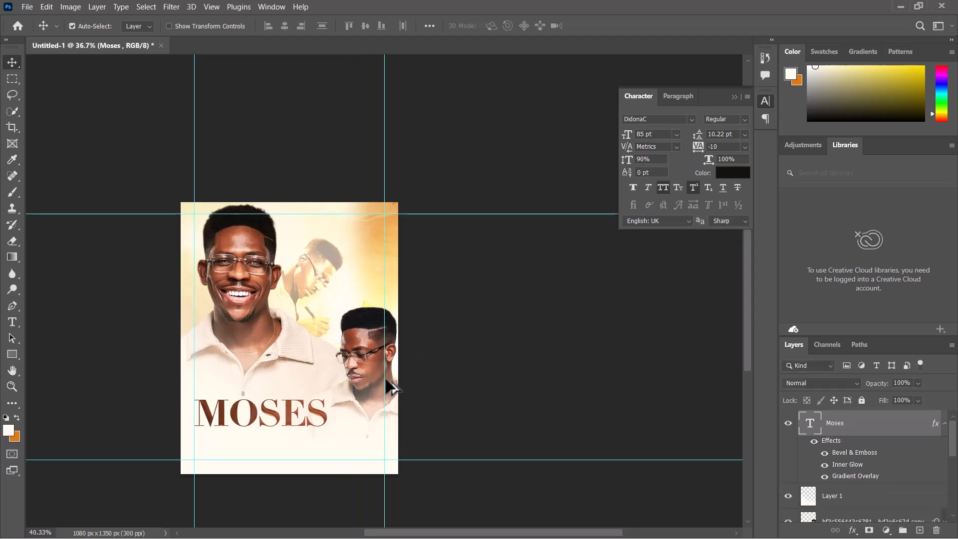
left_click_drag(248, 400, 350, 324)
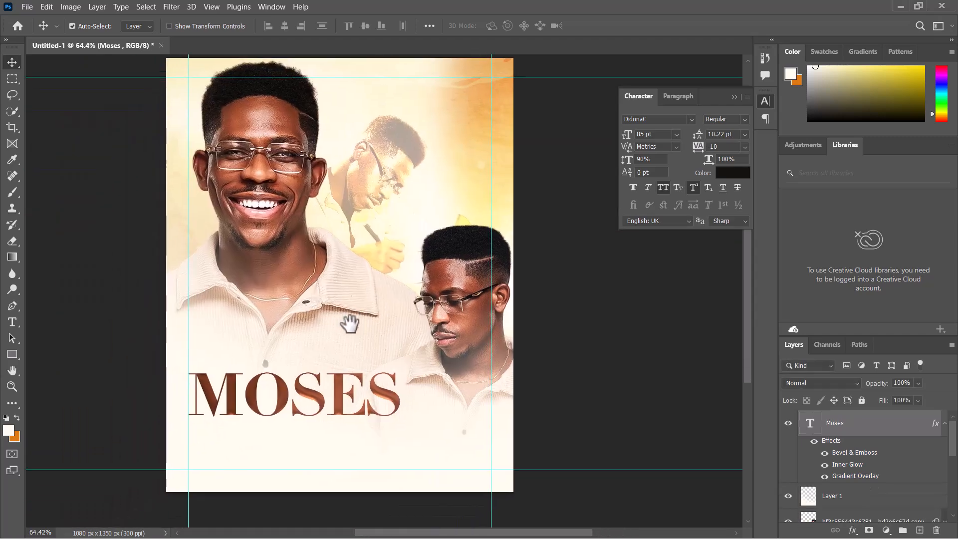
Move the MOSES title slightly upward on the poster, keeping its start on the vertical margin guide.
left_click_drag(320, 395, 318, 385)
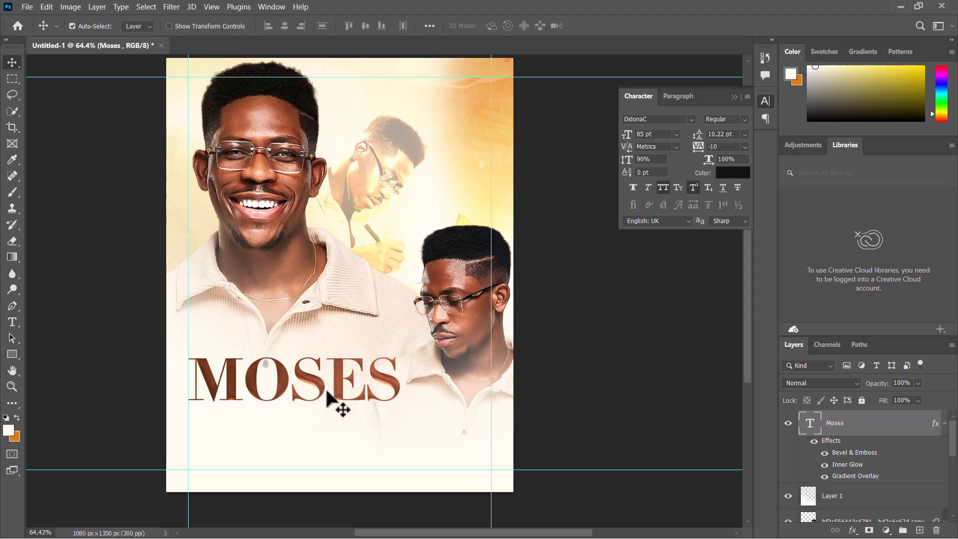
scroll(312, 394, "up", 1)
scroll(310, 394, "up", 2)
scroll(311, 396, "down", 3)
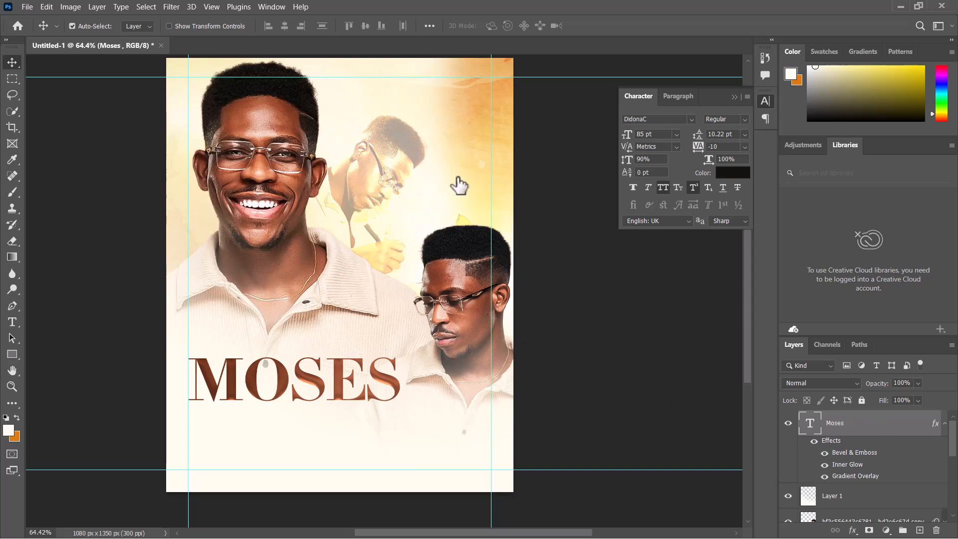
Set the MOSES text's Bevel & Emboss depth to about 230% with soften at 0 px.
key("ctrl+alt+shift+b")
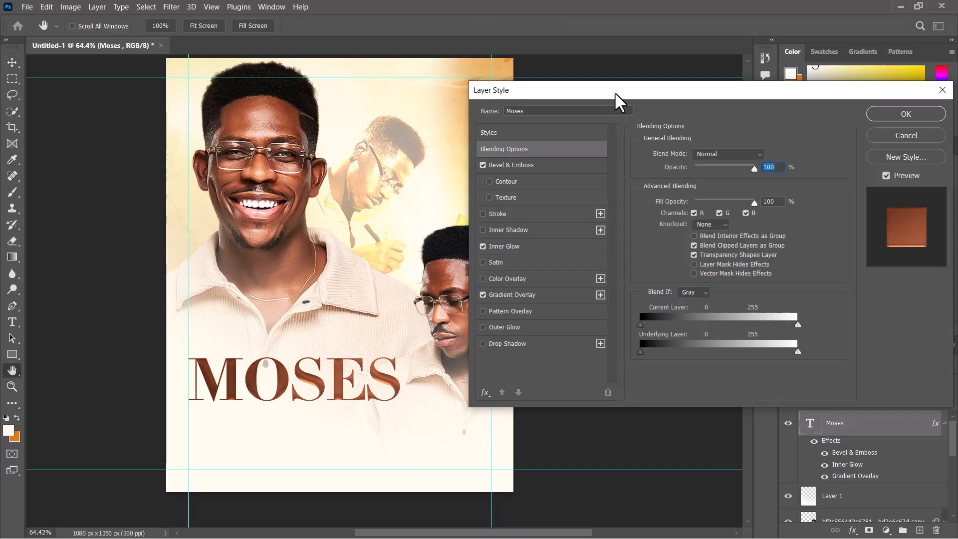
left_click(560, 154)
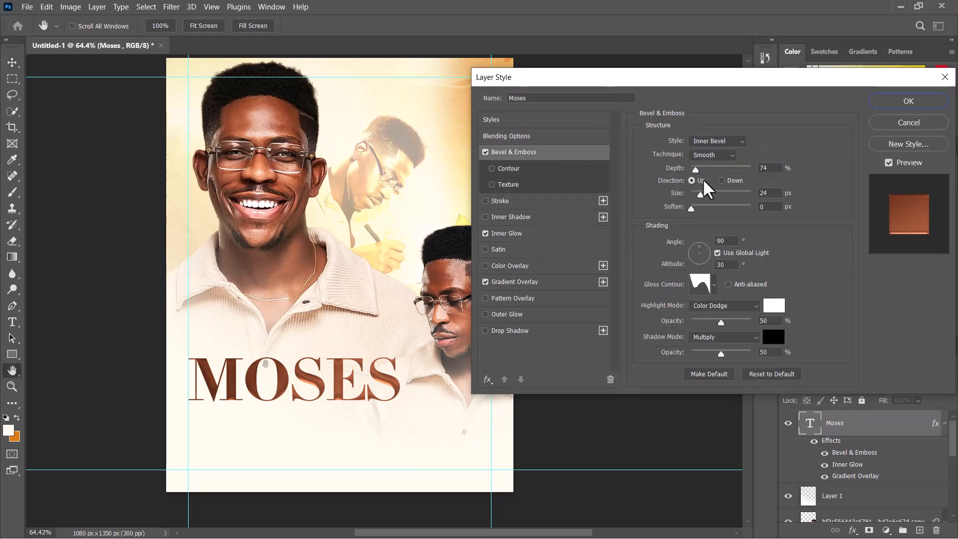
mouse_move(697, 170)
left_mouse_down()
mouse_move(712, 171)
mouse_move(697, 170)
mouse_move(711, 170)
mouse_move(706, 195)
mouse_move(722, 195)
mouse_move(657, 208)
left_mouse_up()
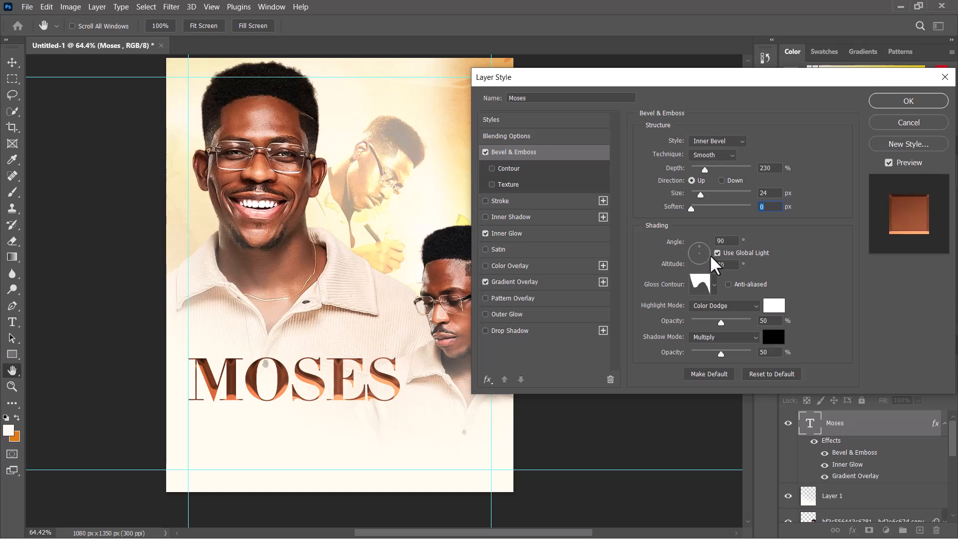
Try different gloss contour presets on the MOSES text's bevel and return to the descending wave contour.
left_click(715, 286)
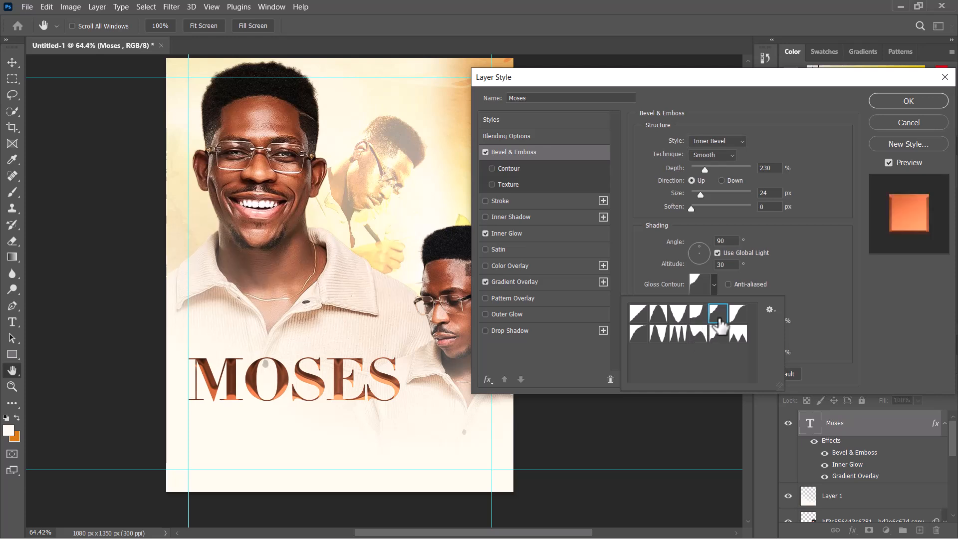
left_click(697, 313)
left_click(680, 316)
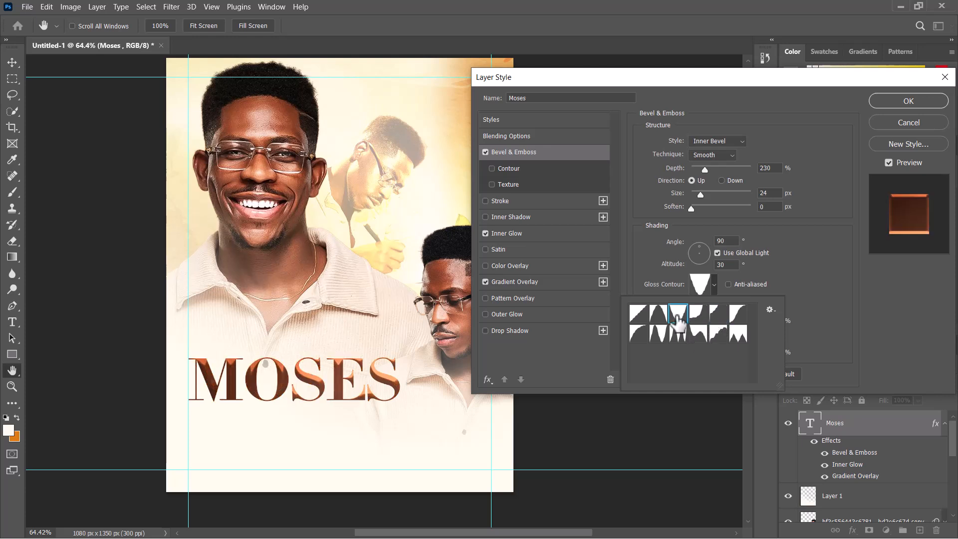
left_click(658, 322)
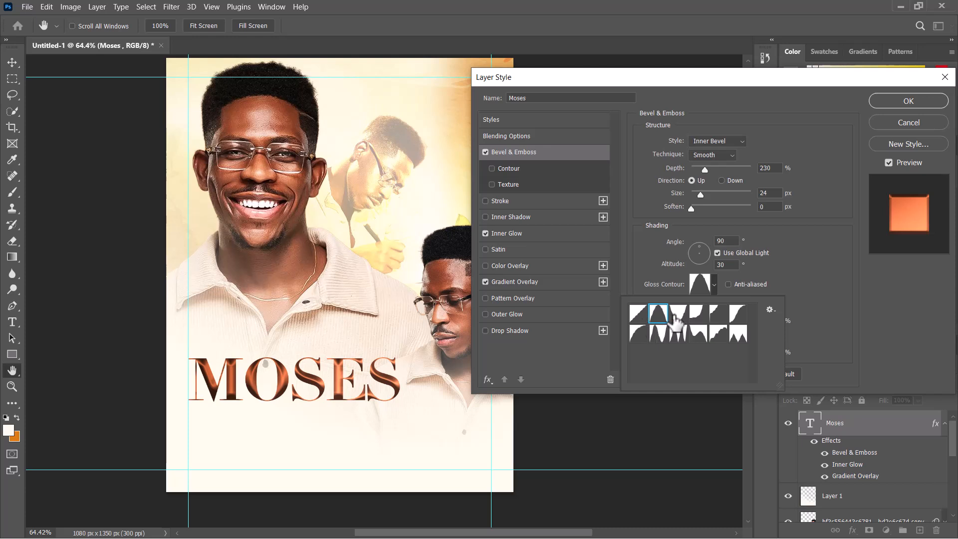
left_click(679, 319)
left_click(658, 317)
left_click(637, 319)
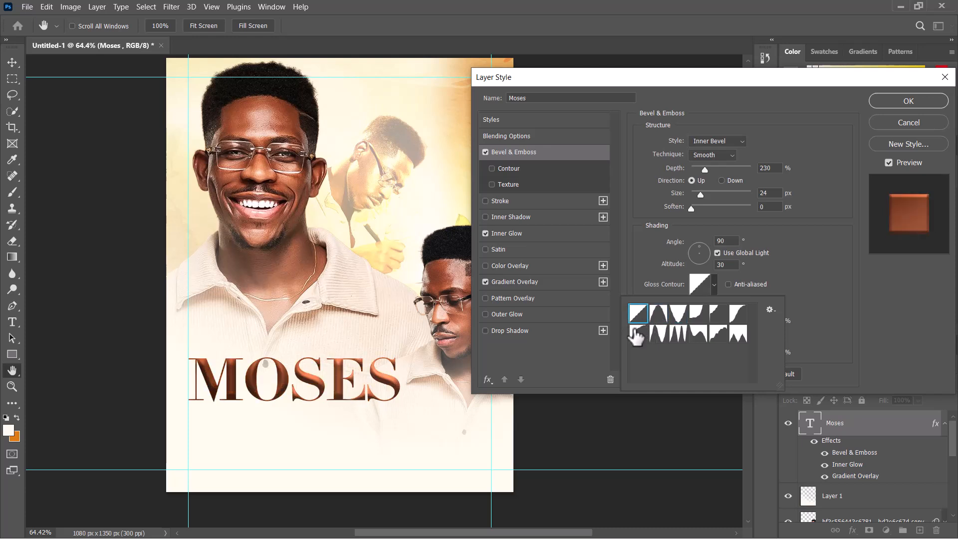
left_click(639, 333)
left_click(659, 333)
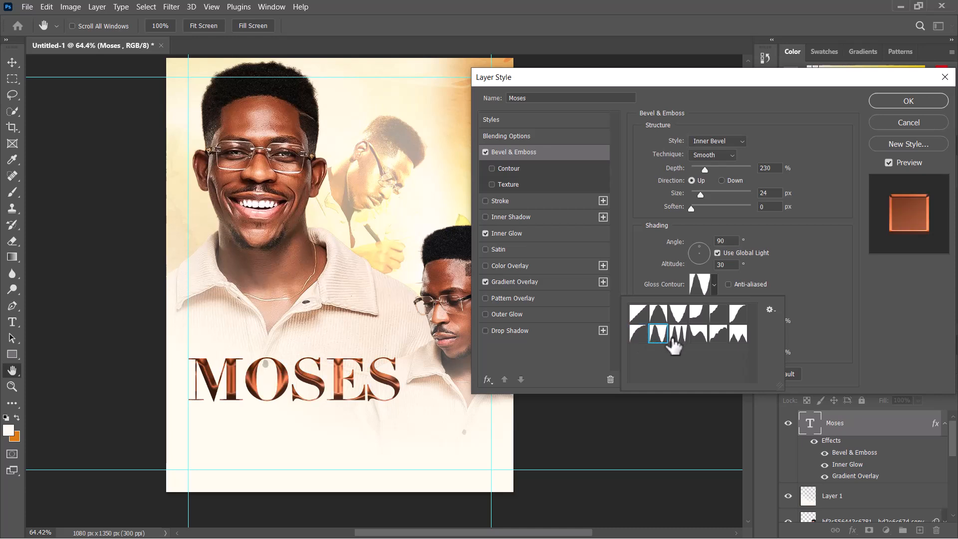
left_click(698, 335)
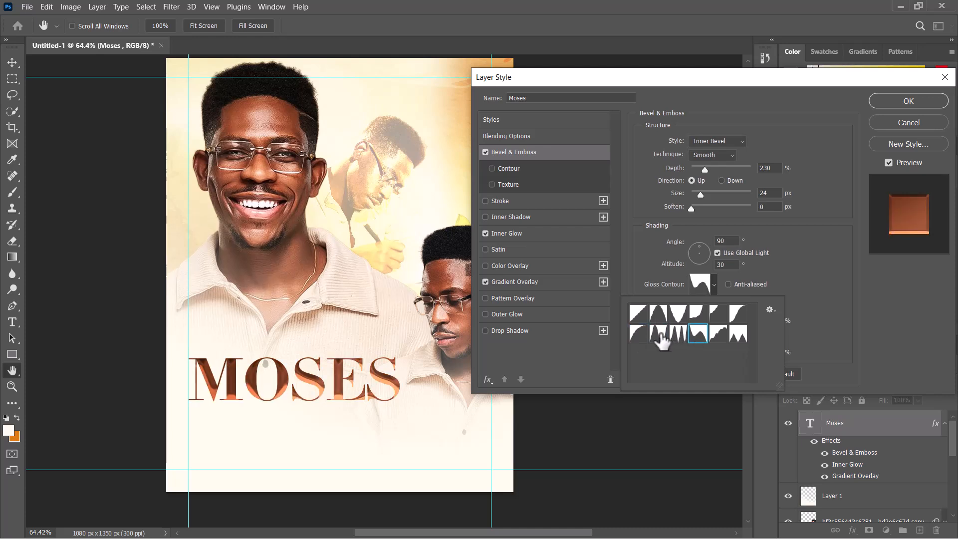
left_click(659, 333)
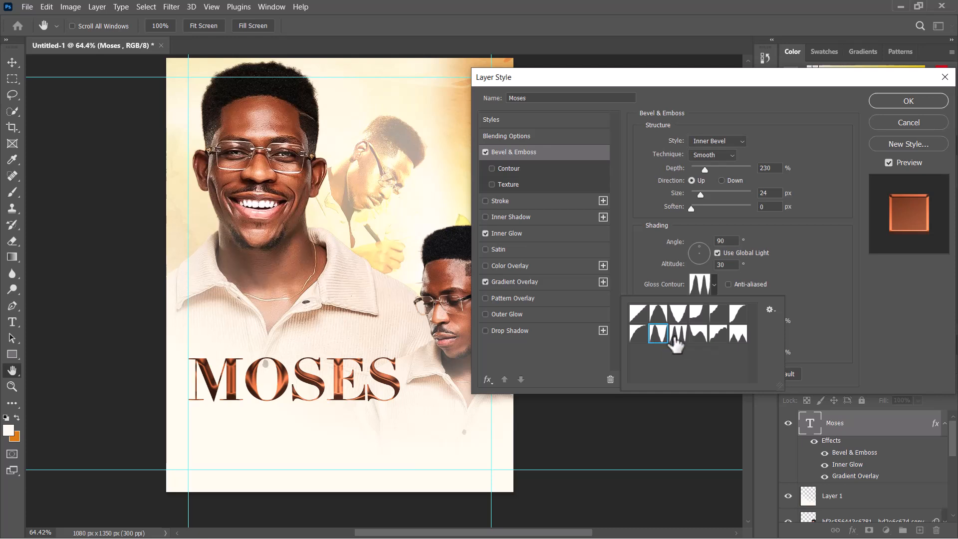
left_click(676, 336)
left_click(699, 335)
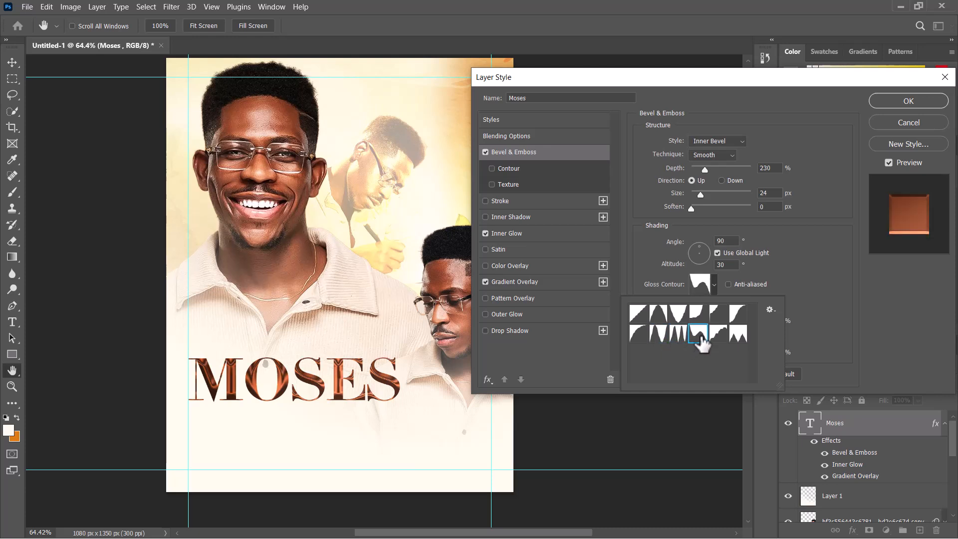
left_click(718, 335)
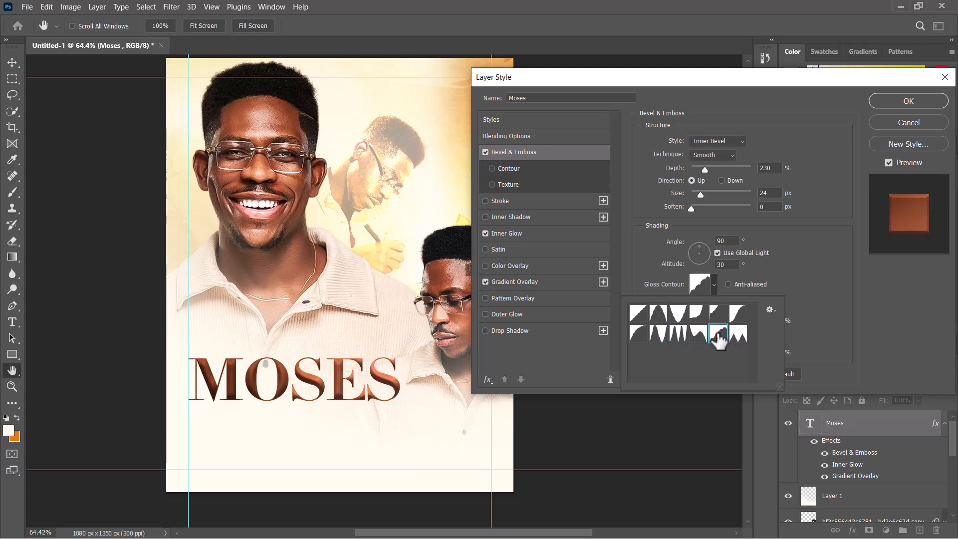
left_click(738, 339)
left_click(699, 336)
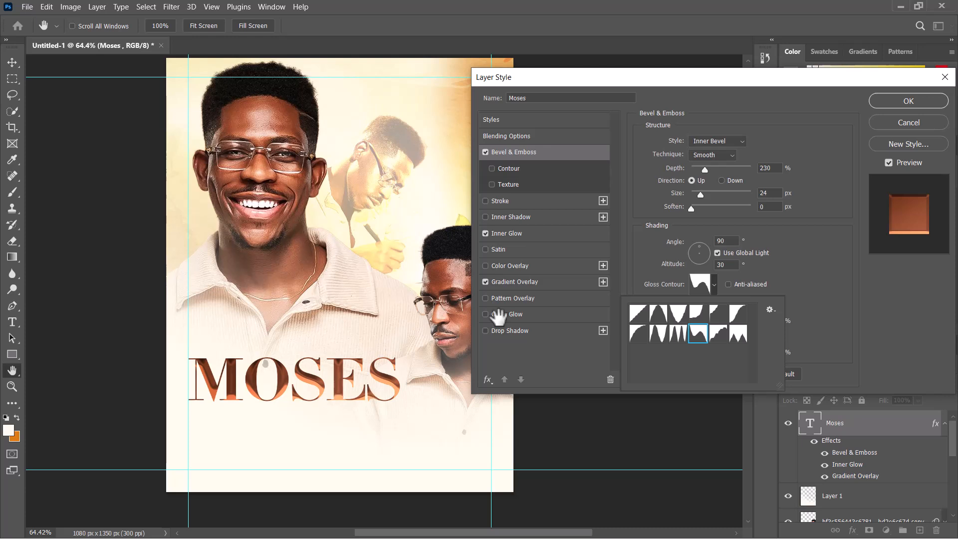
Readjust the depth of the MOSES text's bevel and toggle its Inner Glow off and on to compare.
left_click(704, 168)
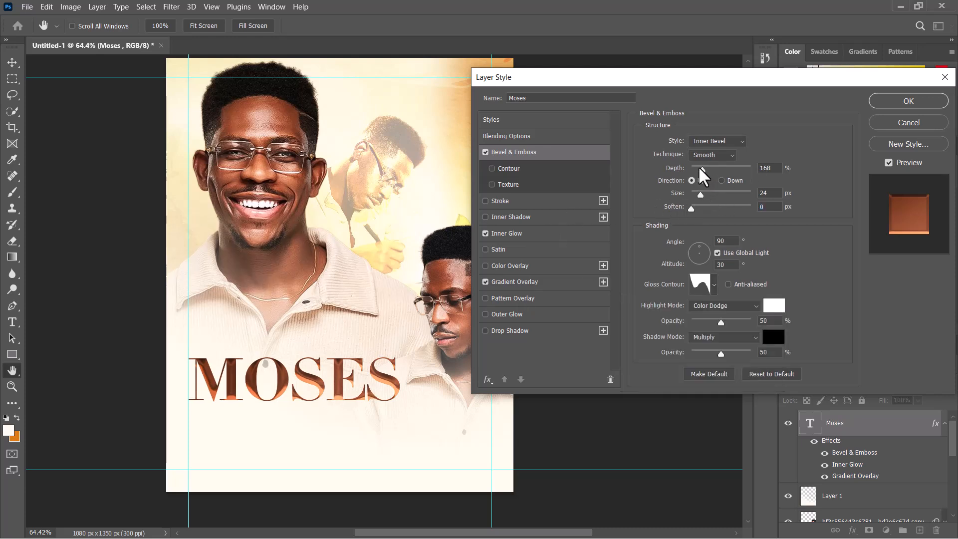
mouse_move(699, 168)
left_mouse_down()
mouse_move(722, 172)
mouse_move(704, 163)
left_mouse_up()
left_click(516, 237)
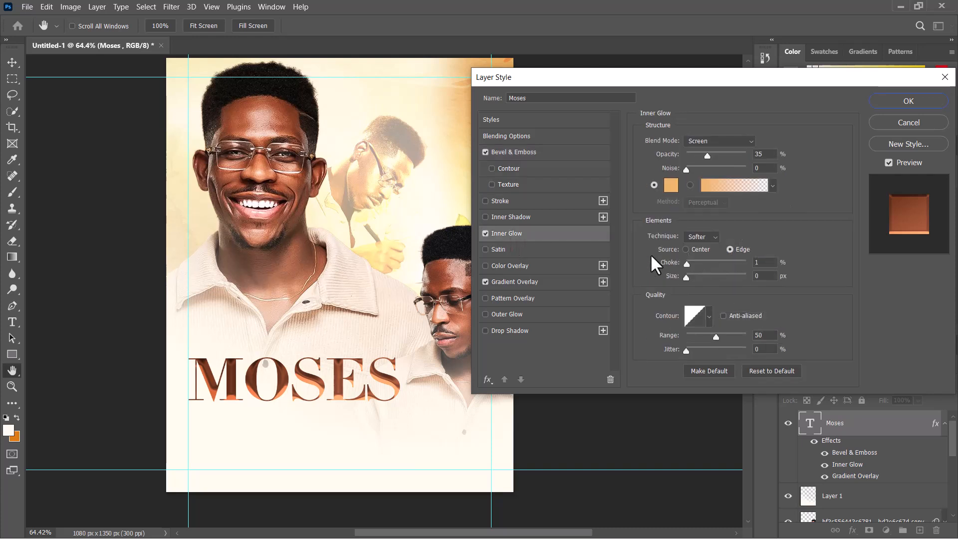
left_click(485, 234)
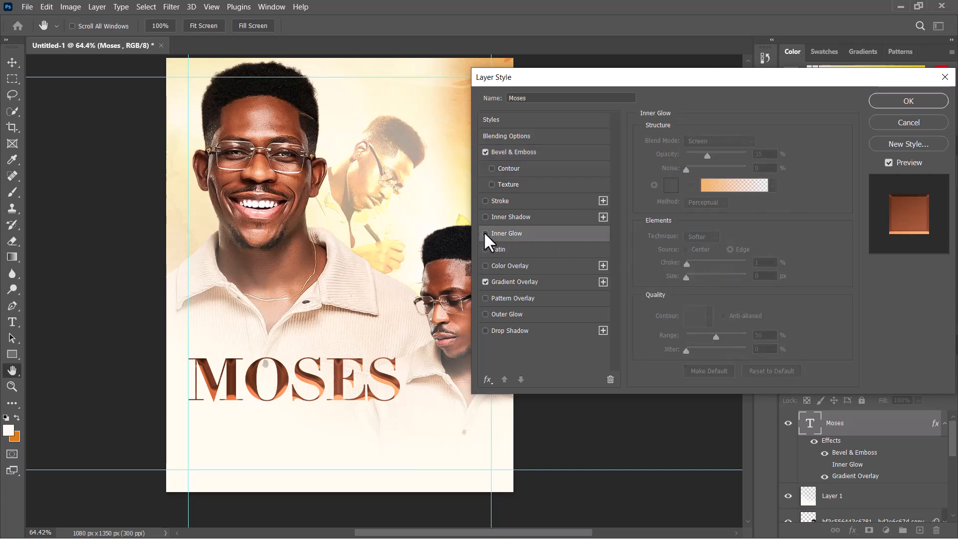
left_click(485, 234)
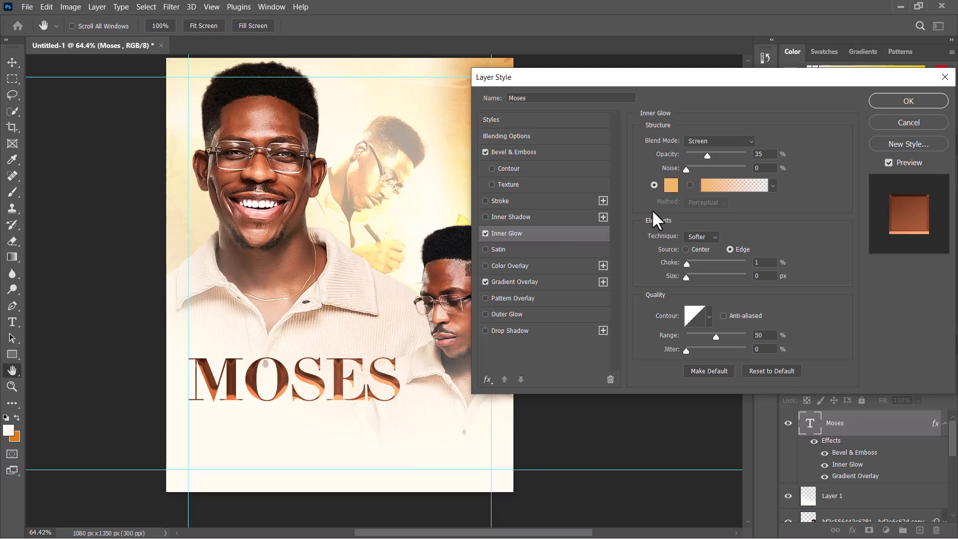
Set the MOSES text's Inner Glow to reddish brown #a85b3c, sampled from the title's last letter, with 19% choke, and apply the layer styles.
left_click(671, 185)
left_click(399, 377)
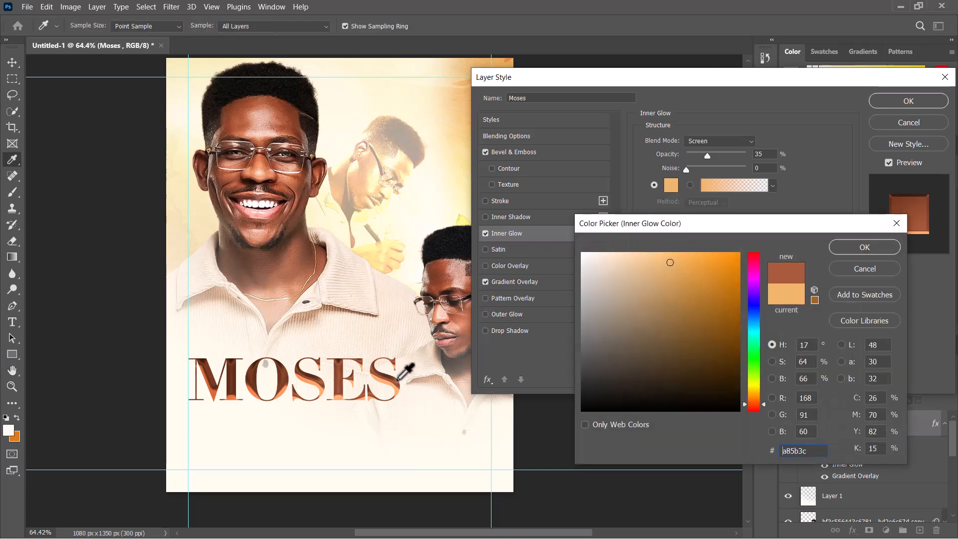
left_click(846, 249)
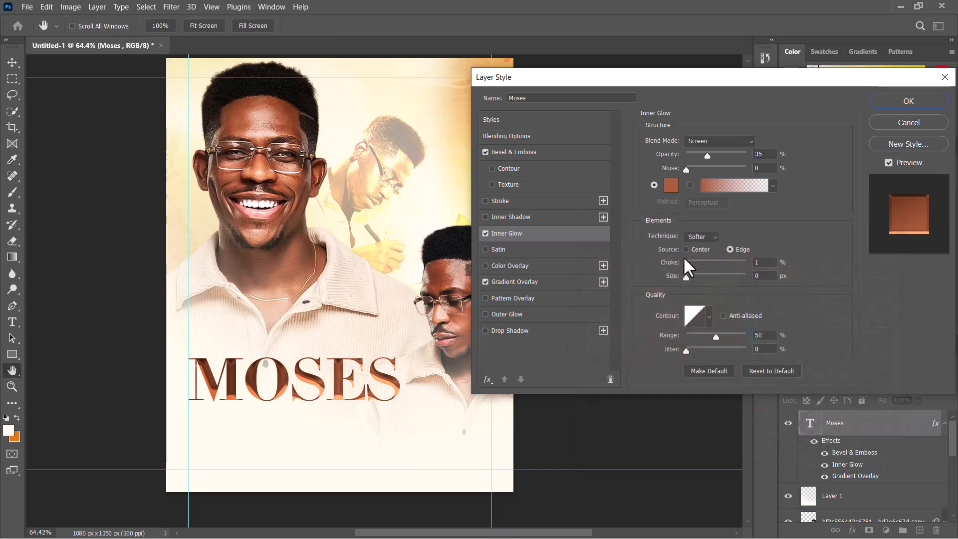
left_click_drag(698, 261, 698, 262)
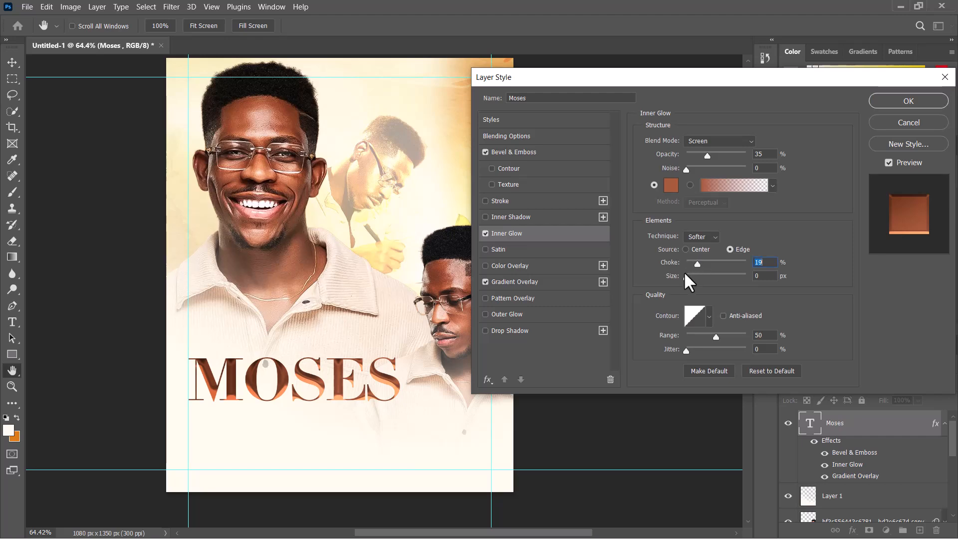
left_click(909, 101)
Duplicate the styled MOSES title directly below the original as a second line.
scroll(393, 263, "down", 5)
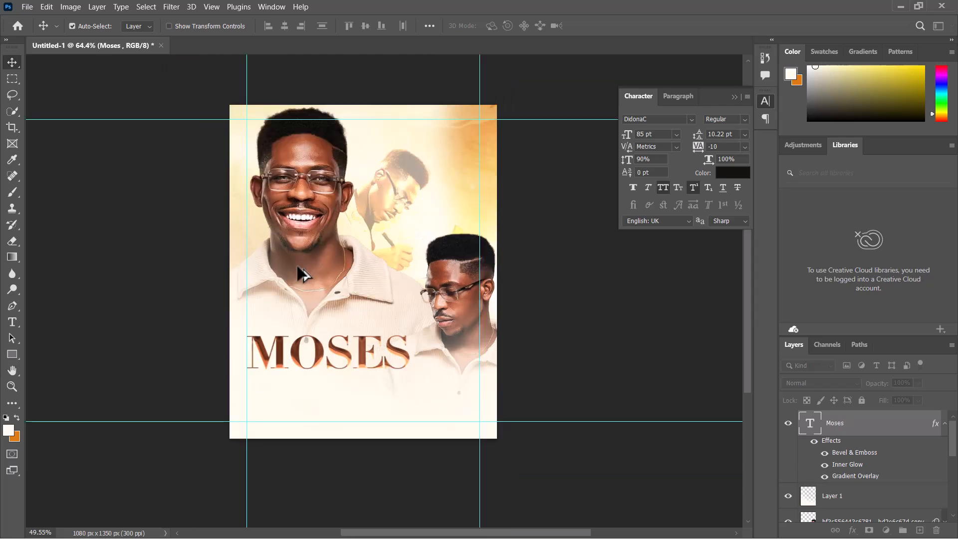
scroll(344, 294, "up", 2)
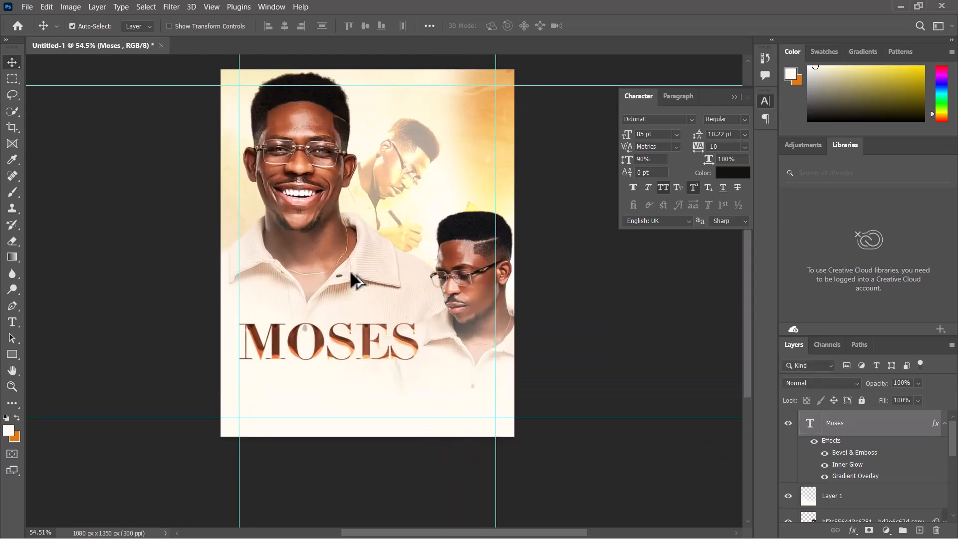
left_click_drag(363, 357, 356, 388)
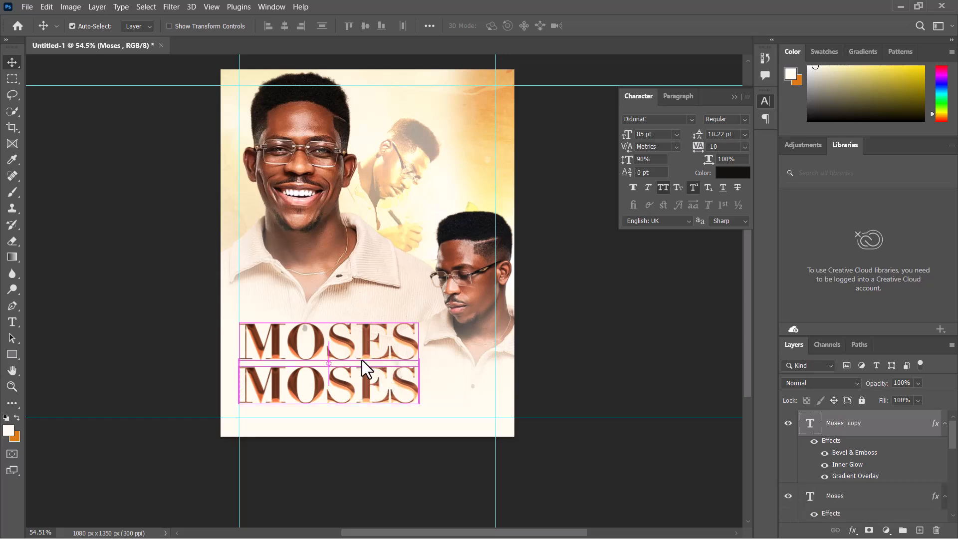
Replace the duplicated title's text with BLISS and commit the text edit.
scroll(355, 342, "up", 3)
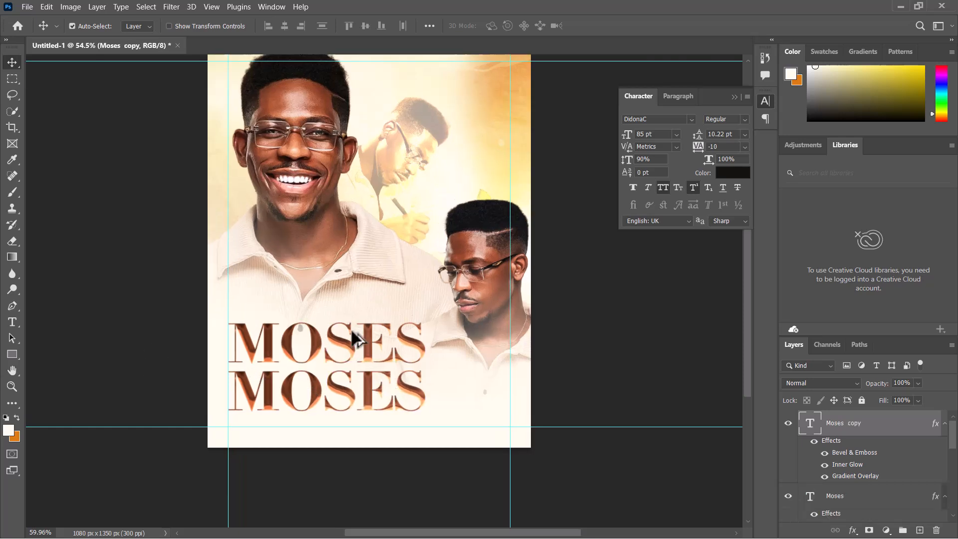
scroll(394, 299, "down", 2)
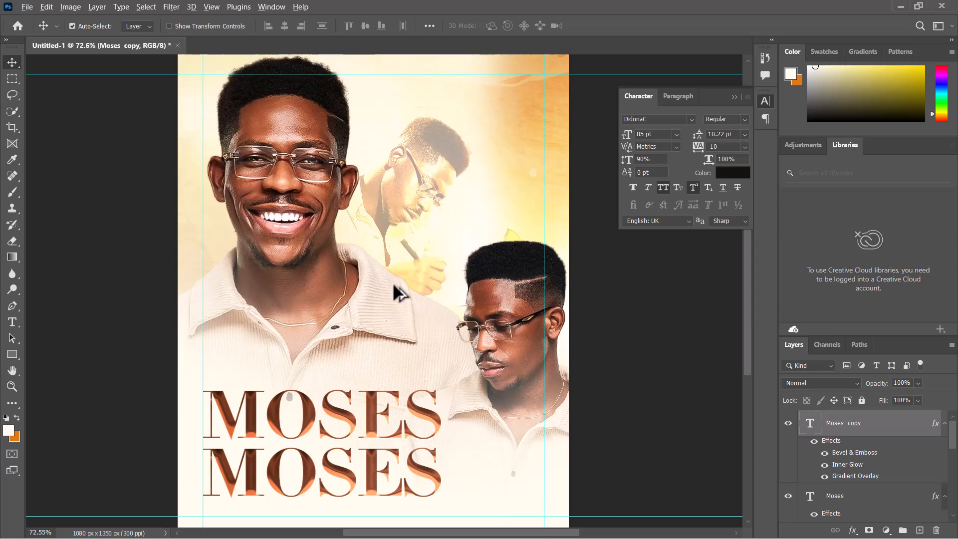
scroll(431, 319, "up", 1)
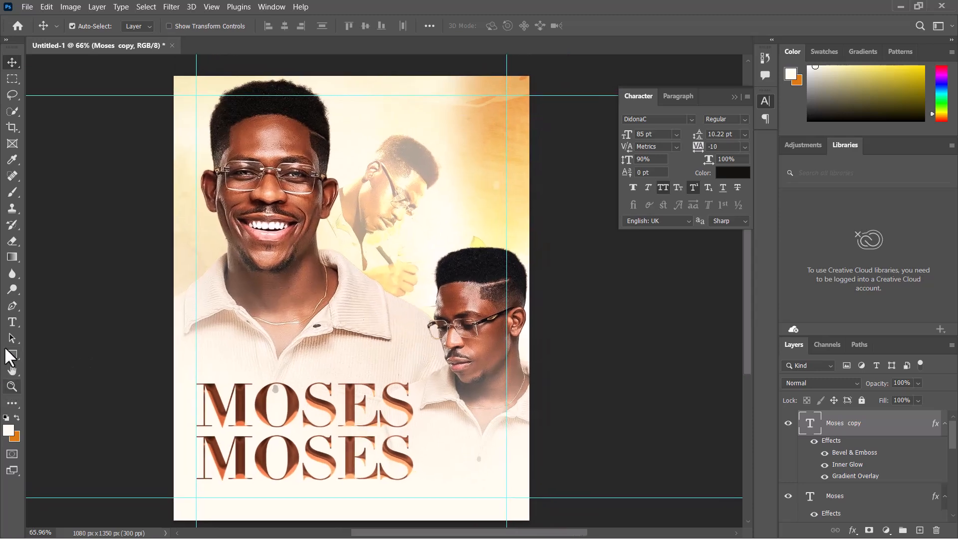
left_click(13, 322)
left_click_drag(209, 456, 442, 446)
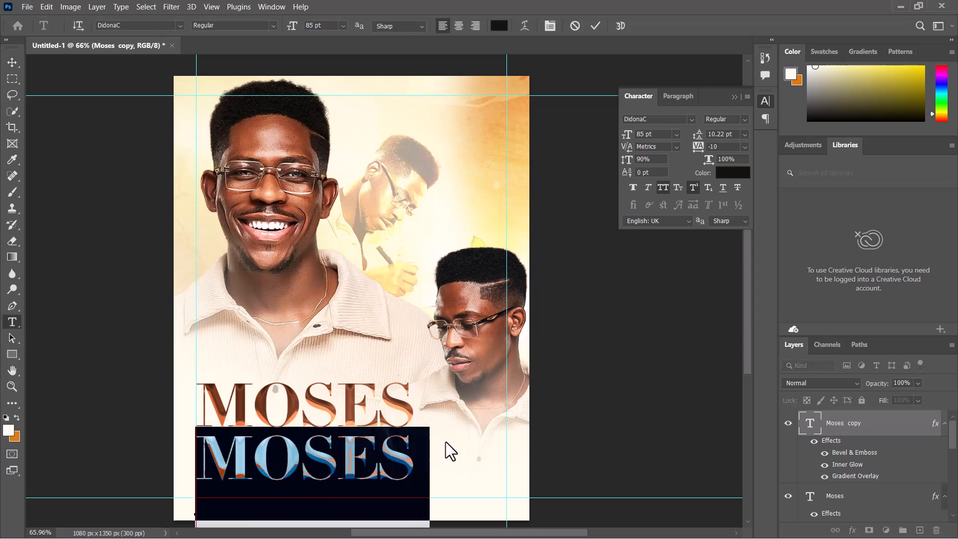
type("B")
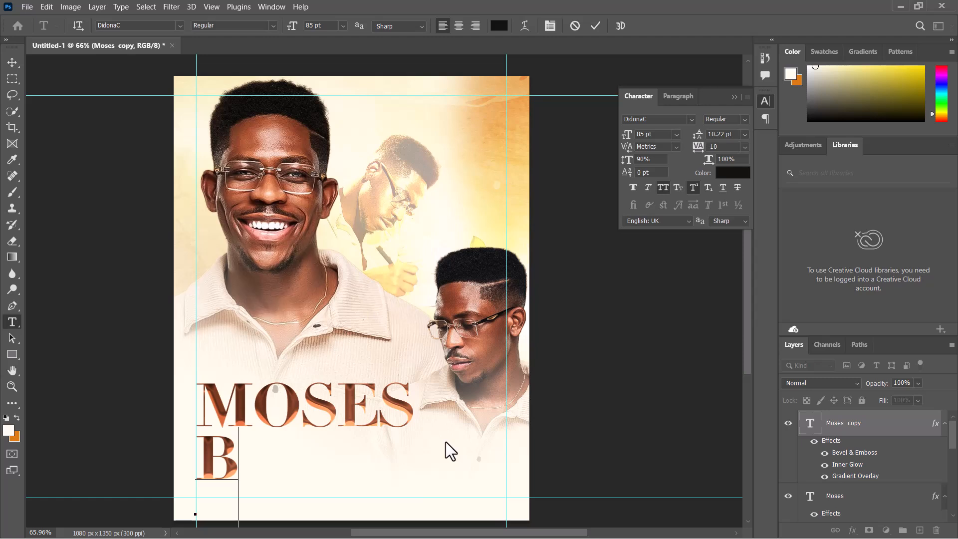
type("LISS")
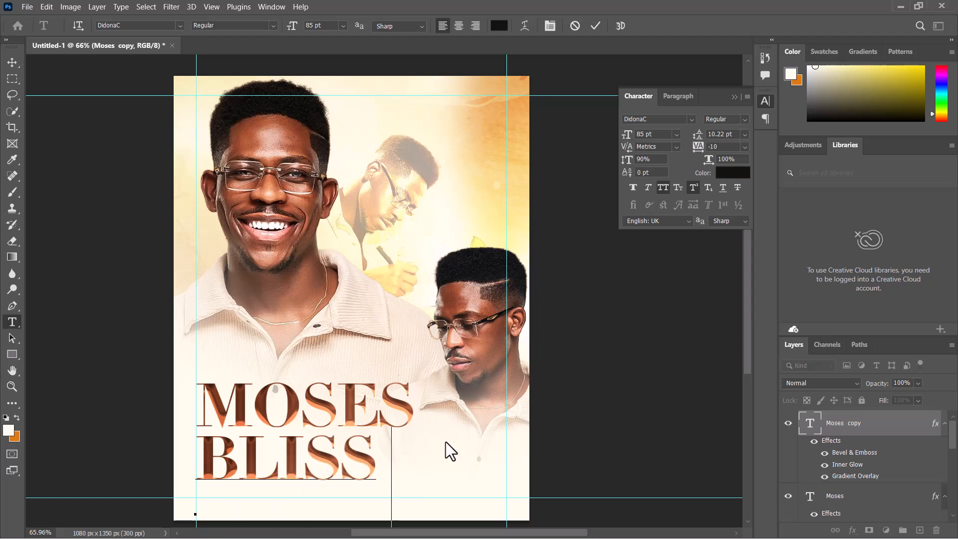
left_click(599, 26)
scroll(325, 398, "down", 2)
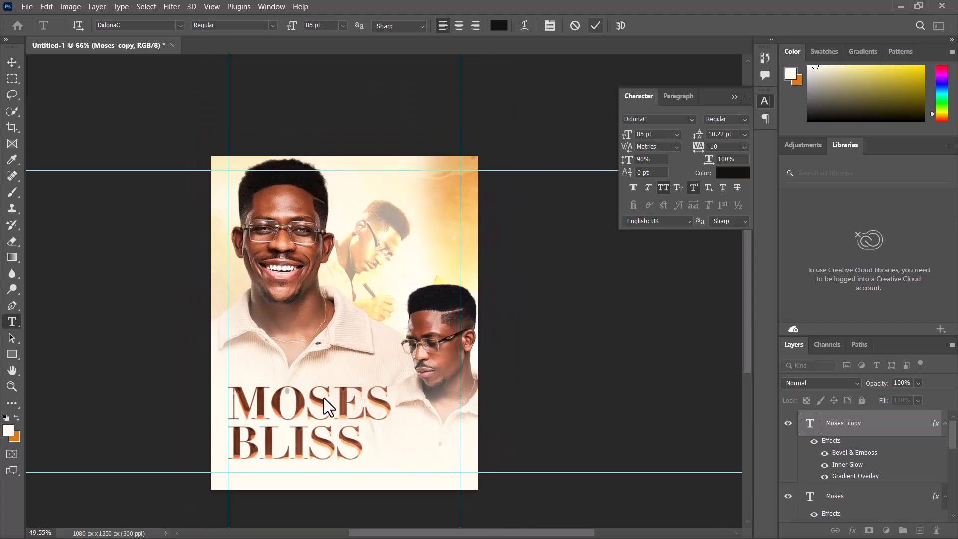
scroll(325, 397, "up", 1)
scroll(359, 370, "right", 2)
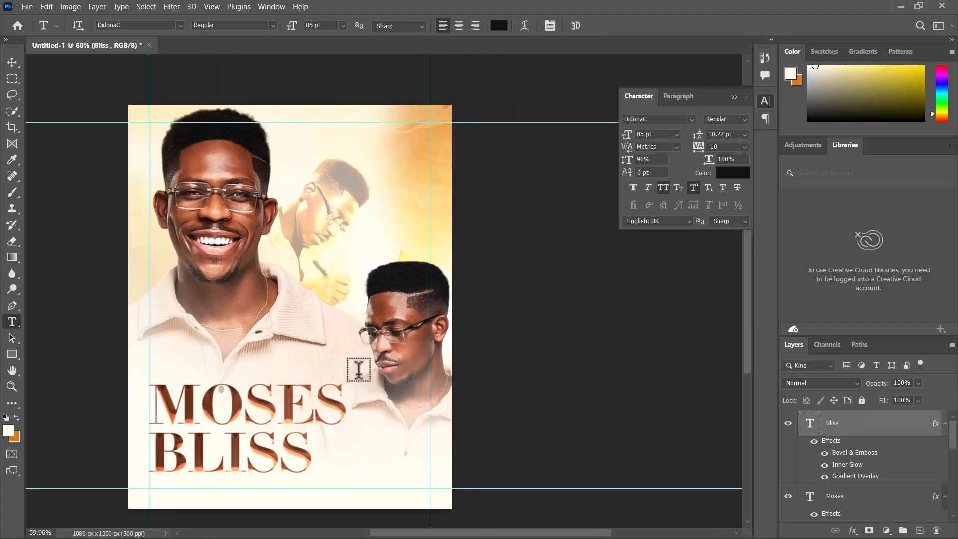
scroll(359, 369, "up", 2)
scroll(351, 366, "down", 1)
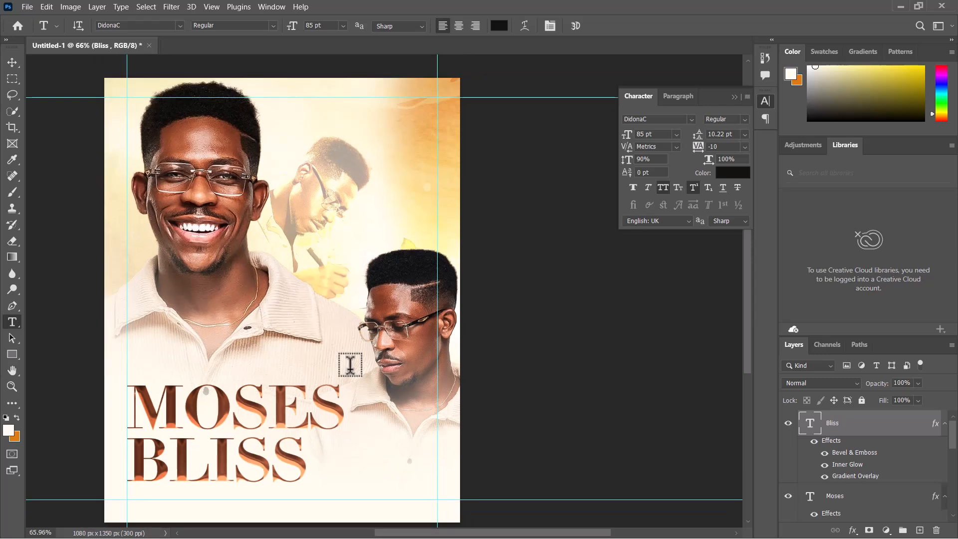
left_click(13, 62)
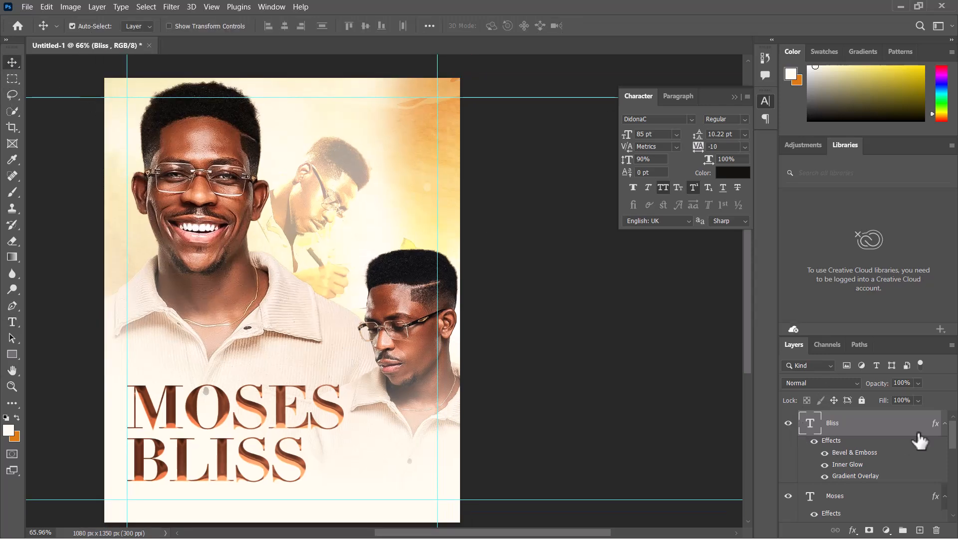
Scale the MOSES and BLISS text layers together to about 97% and move them slightly higher along the vertical guide.
left_click(945, 423)
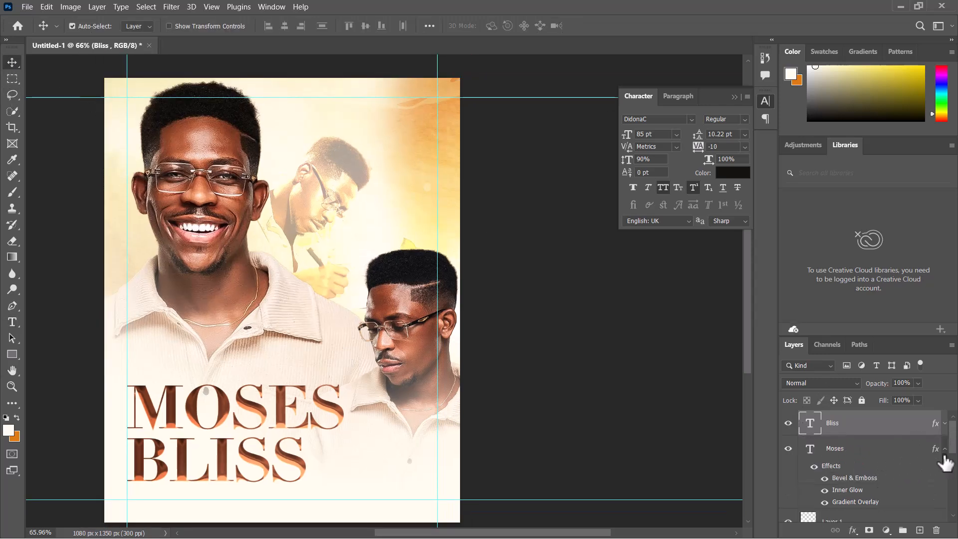
left_click(944, 449)
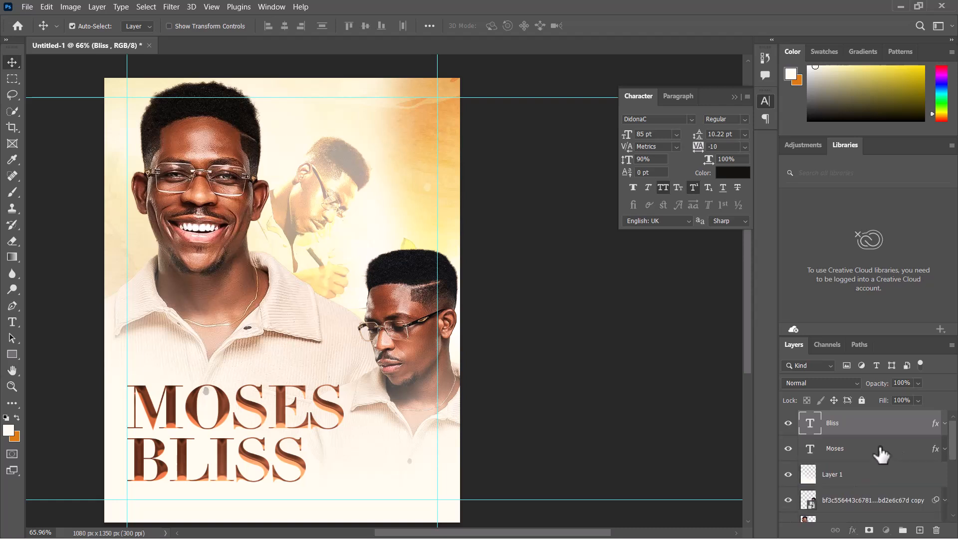
left_click(859, 452, "shift")
key("ctrl+t")
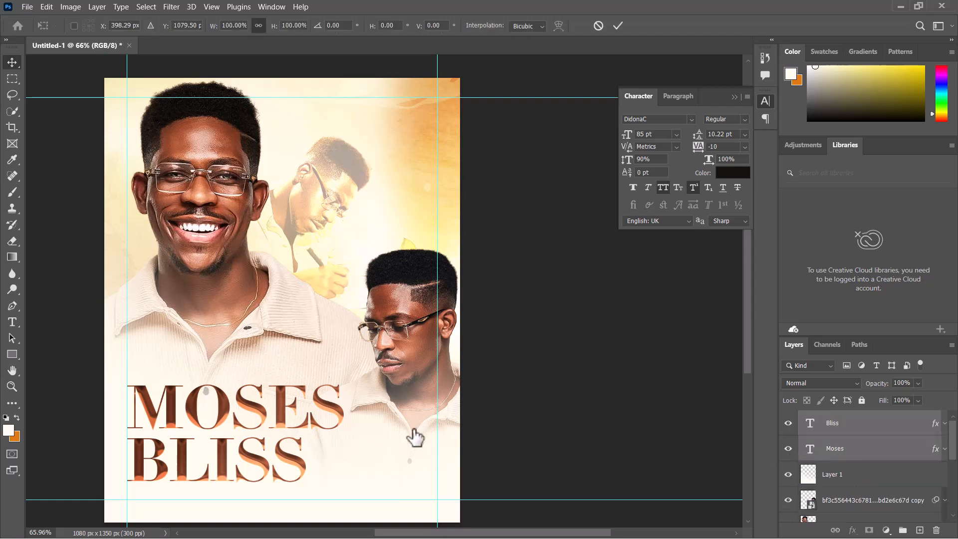
left_click_drag(284, 425, 283, 414)
left_click_drag(342, 469, 337, 468)
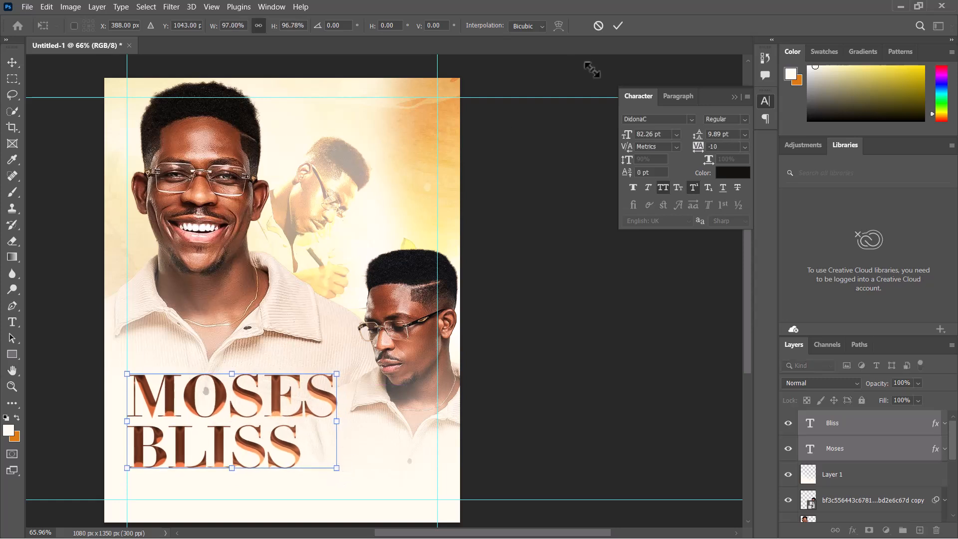
left_click(618, 25)
Examine the resized two-line title's balance with the portraits across the whole poster.
scroll(326, 294, "down", 3)
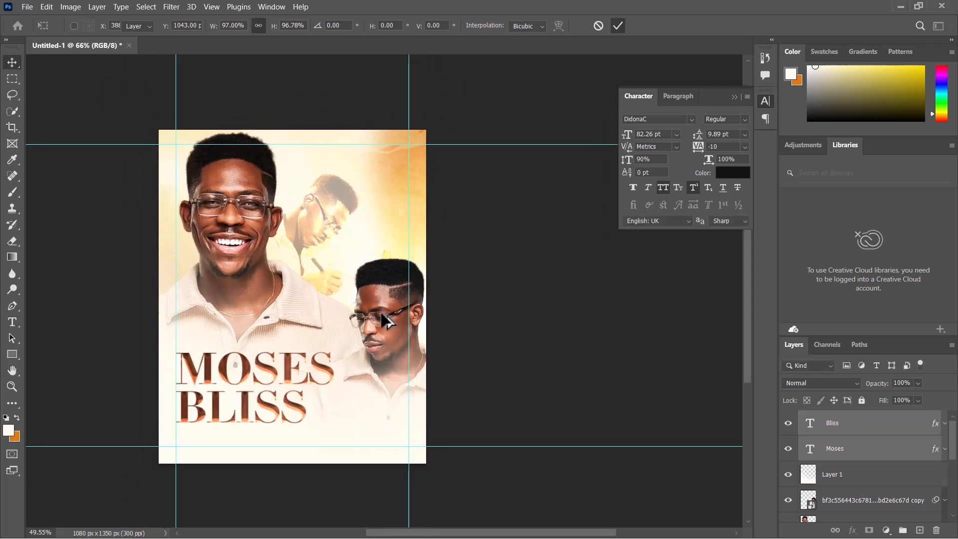
scroll(299, 354, "up", 2)
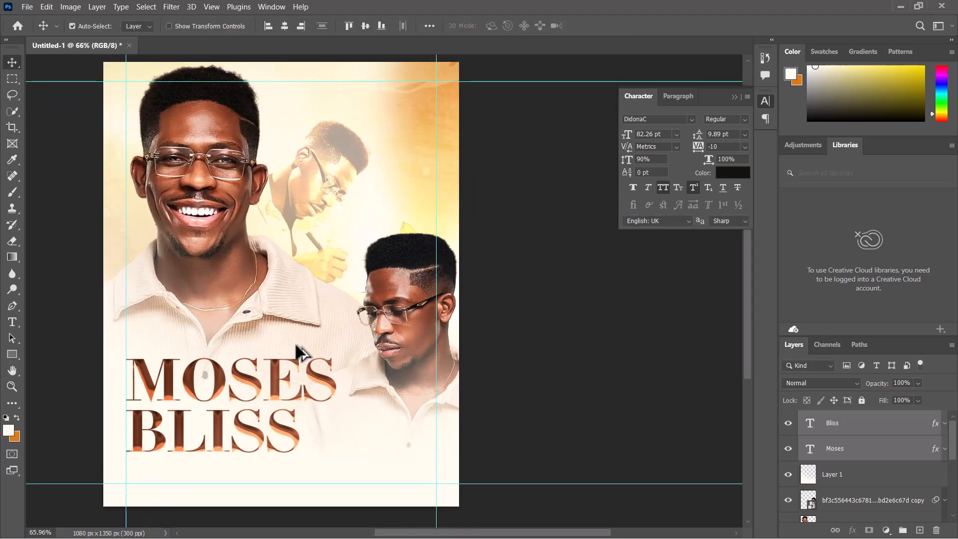
scroll(299, 354, "left", 3)
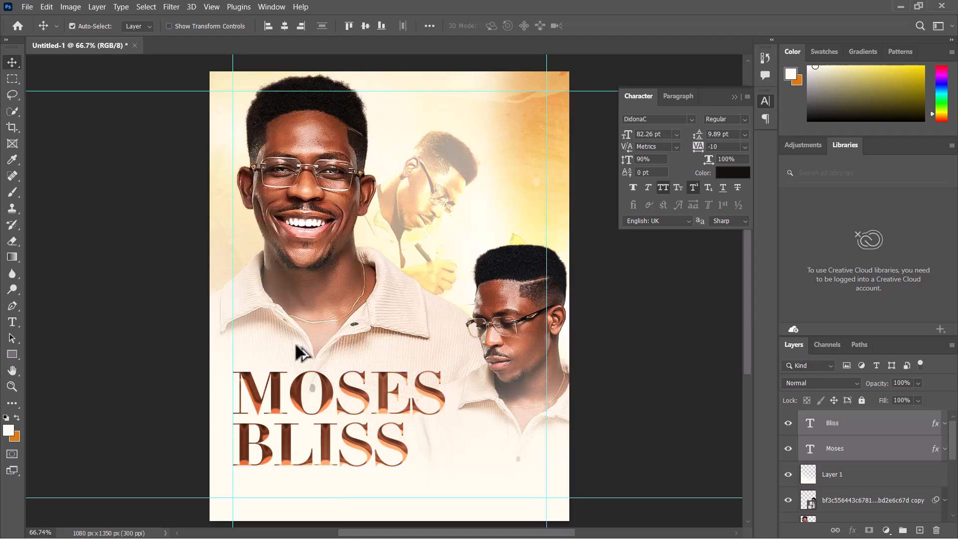
scroll(439, 400, "right", 5)
scroll(440, 399, "up", 2)
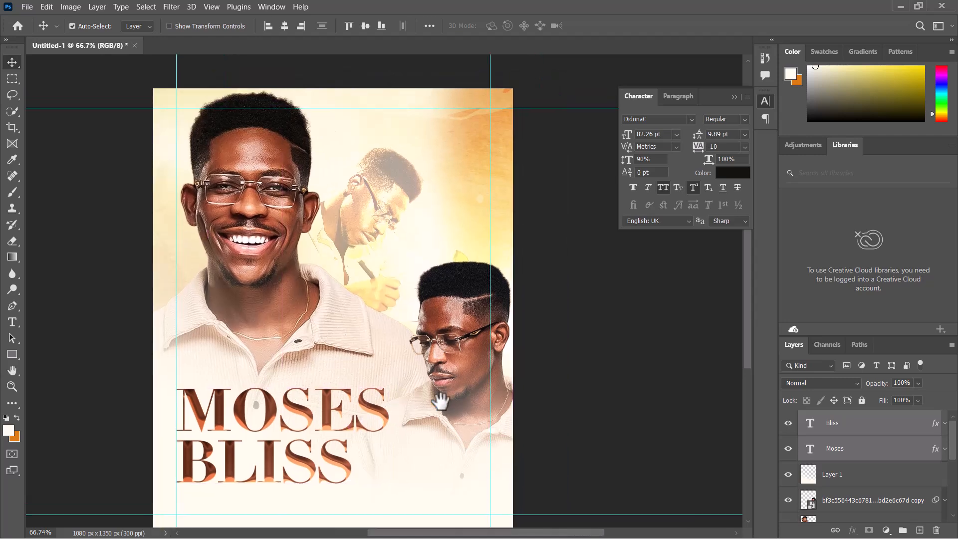
scroll(434, 403, "right", 2)
scroll(364, 343, "down", 3)
scroll(364, 342, "left", 3)
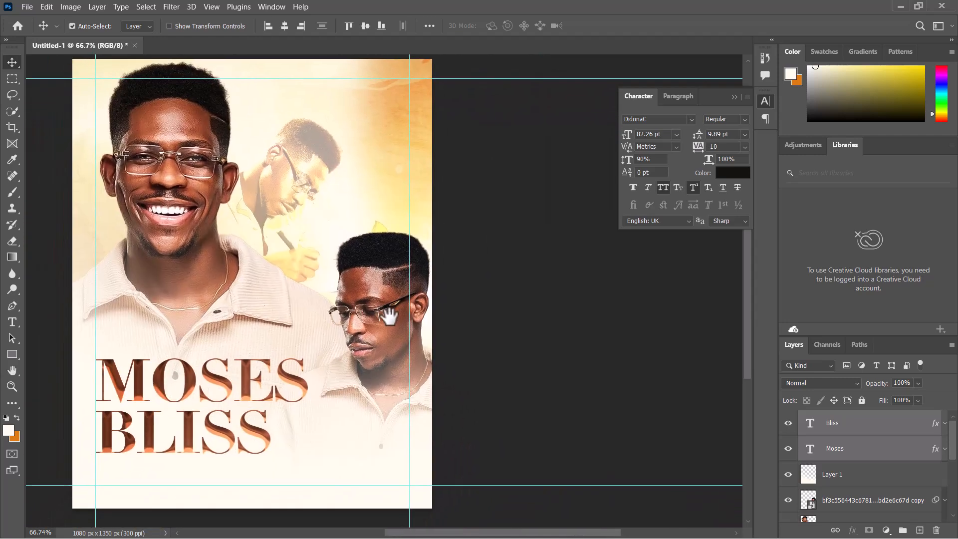
left_click(309, 456)
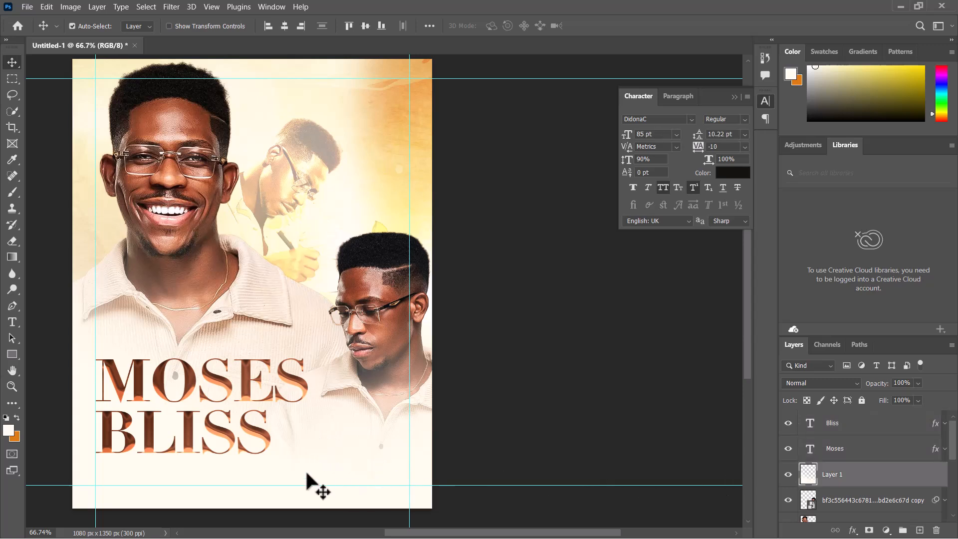
scroll(327, 435, "down", 1)
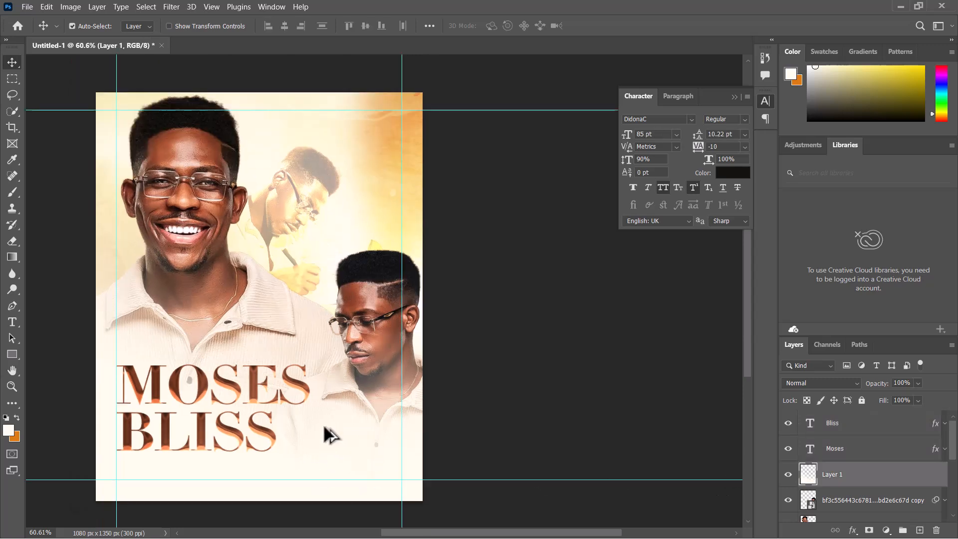
Try a drop shadow on the MOSES text, lower its opacity to 0%, and discard the layer style changes.
left_click(870, 448)
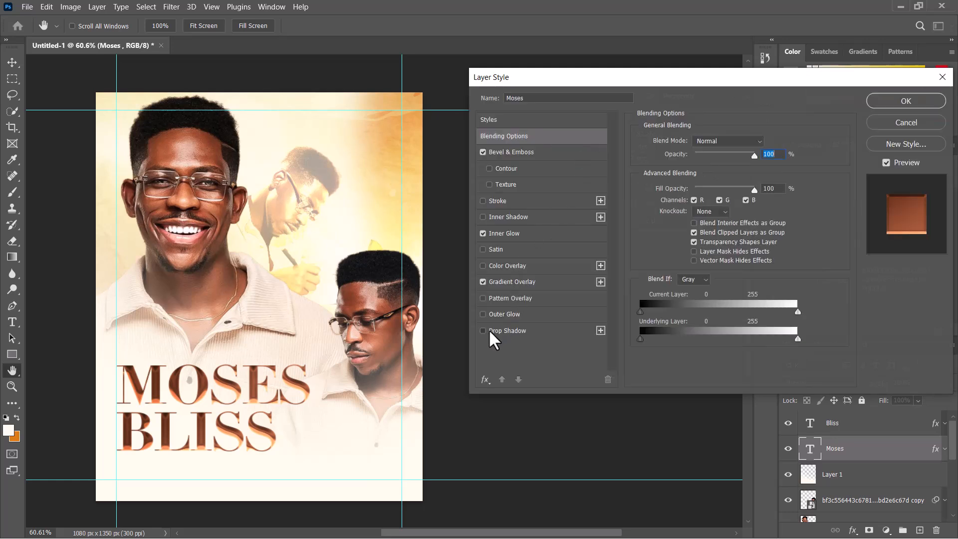
left_click(483, 331)
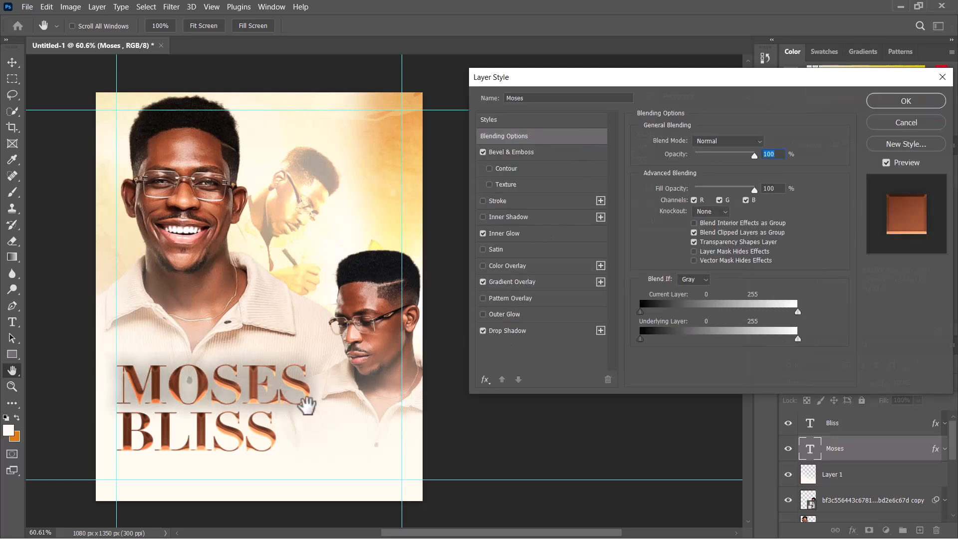
left_click(543, 331)
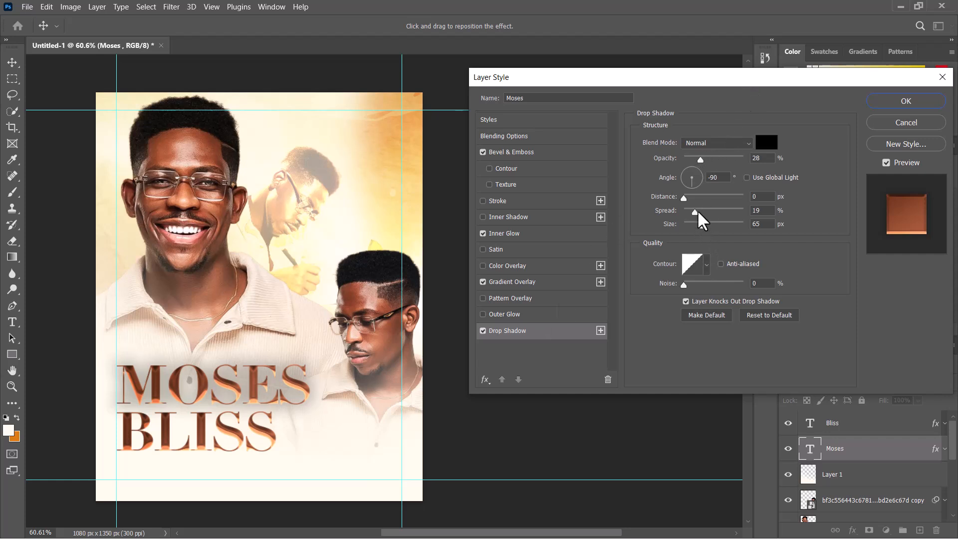
left_click_drag(704, 158, 619, 174)
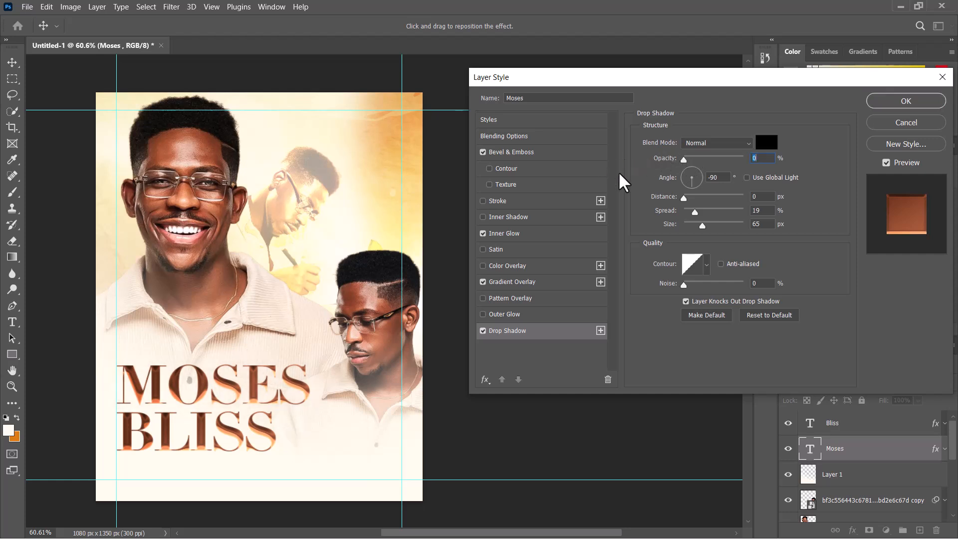
left_click(483, 331)
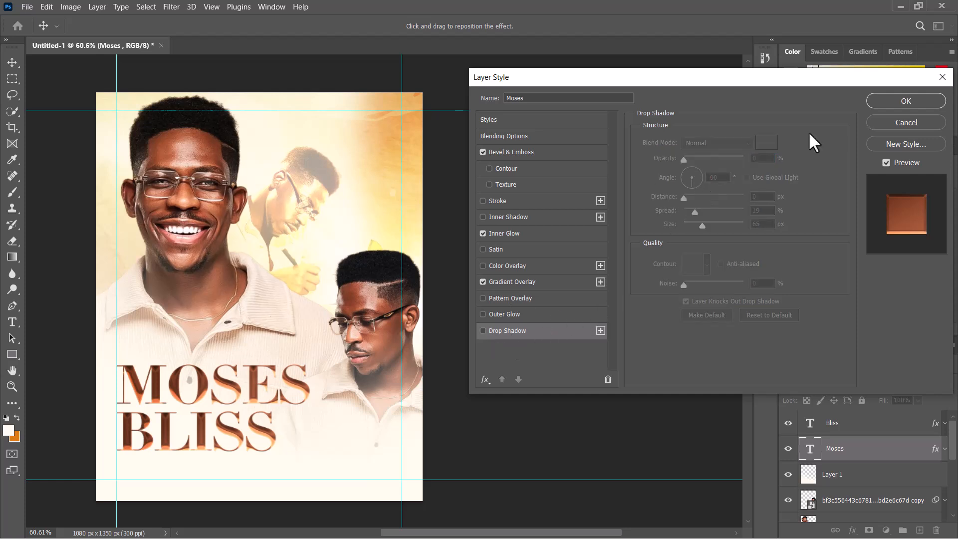
left_click(908, 124)
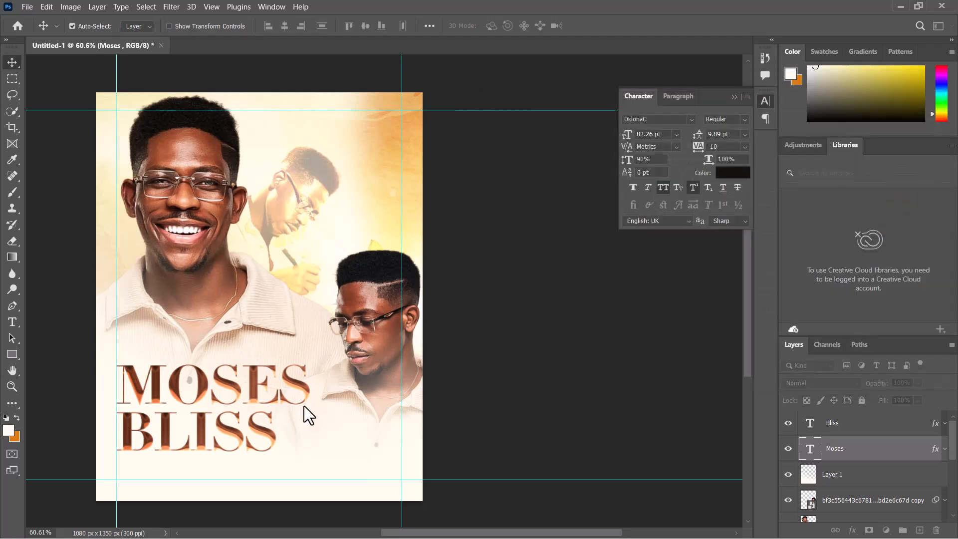
Toggle the visibility of Layer 1 off and on to compare the white fade behind the title.
scroll(298, 337, "down", 1)
scroll(299, 336, "down", 2)
left_click(328, 431)
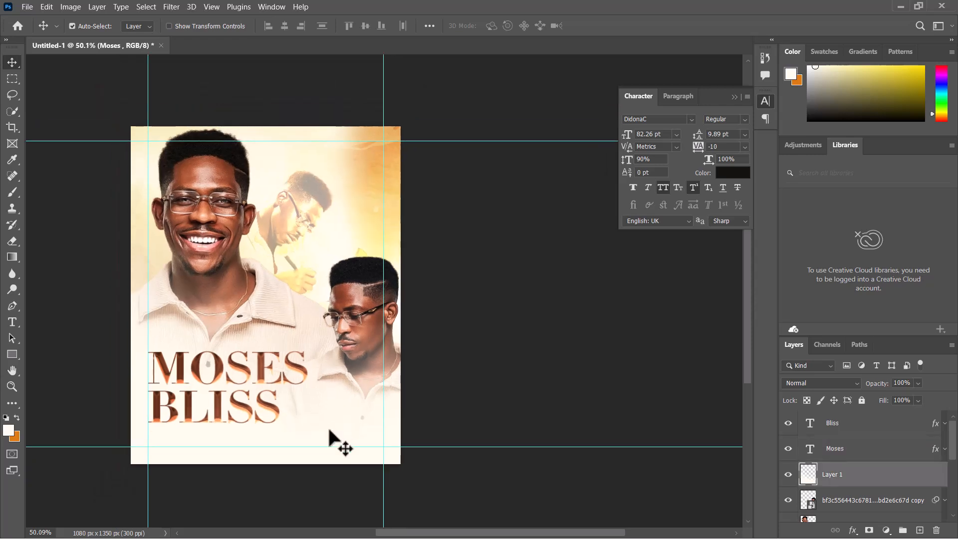
left_click(789, 475)
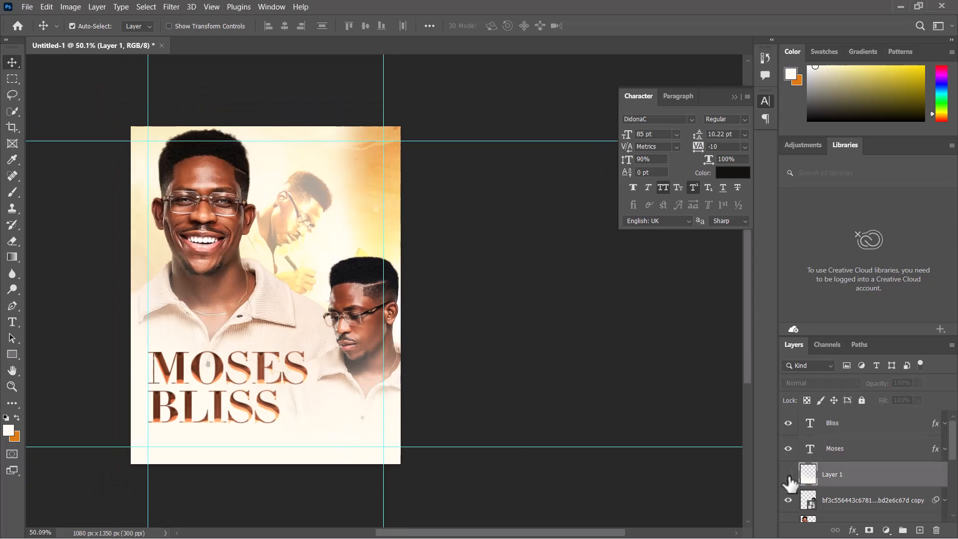
left_click(789, 474)
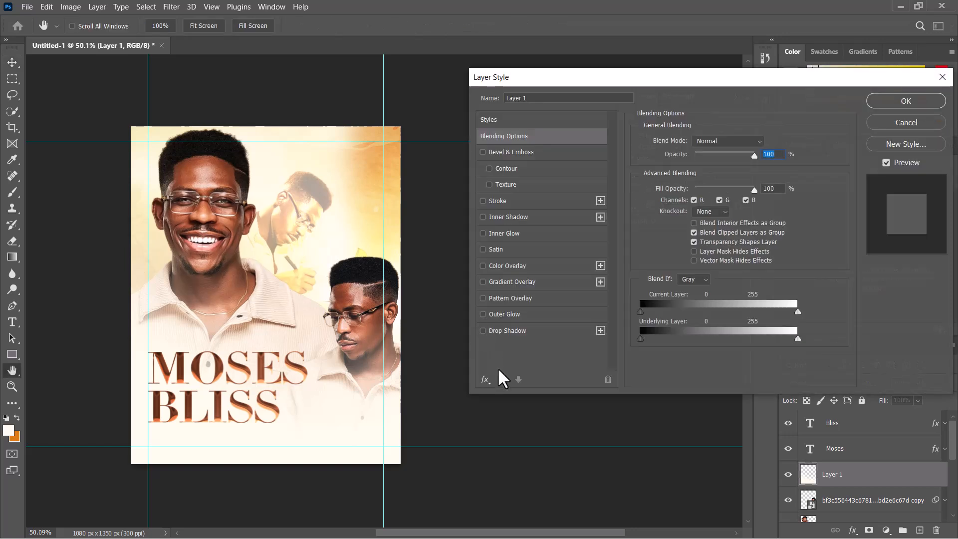
Try a Color Overlay on Layer 1, sampling shirt tones #efdfc9 and #fbedda from the poster, and undo the overlay.
left_click_drag(648, 82, 658, 74)
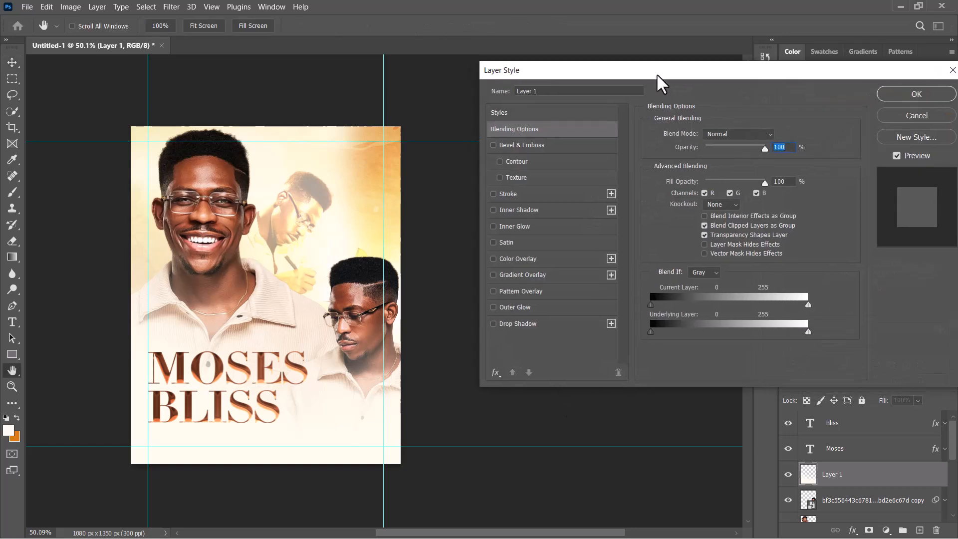
left_click(532, 260)
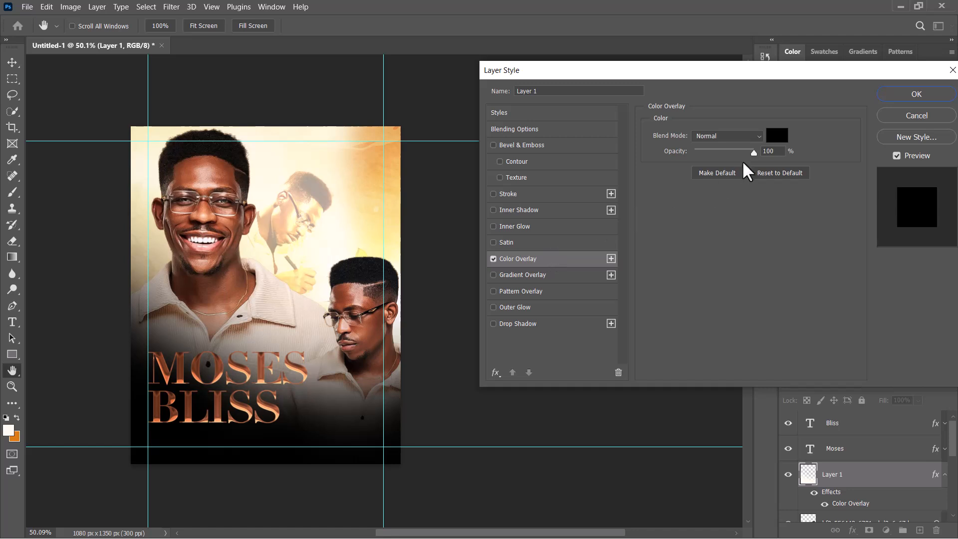
left_click(777, 136)
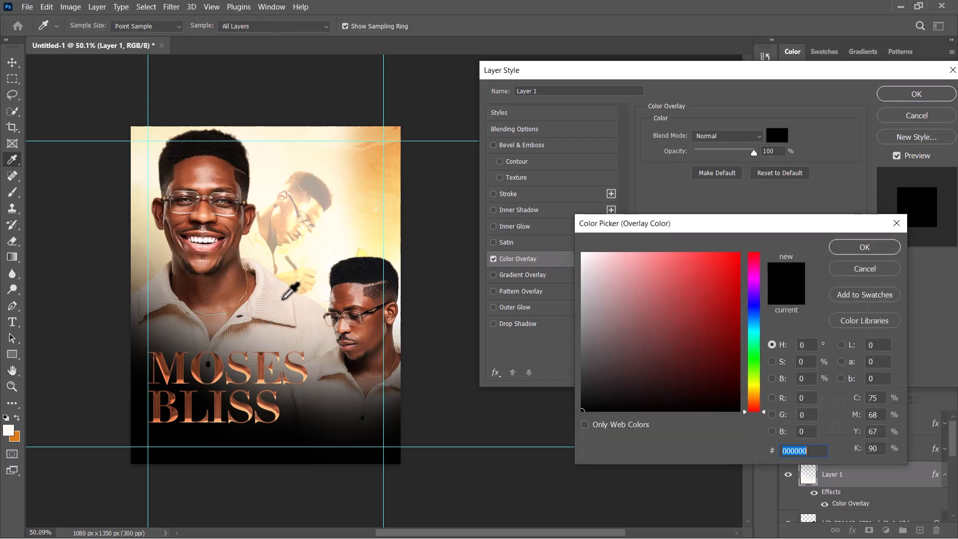
left_click(284, 299)
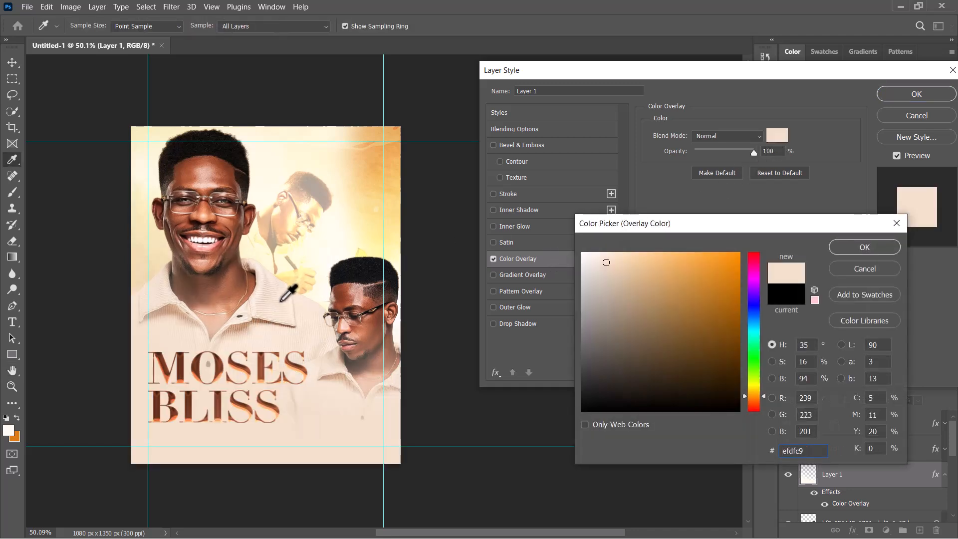
left_click_drag(282, 301, 311, 315)
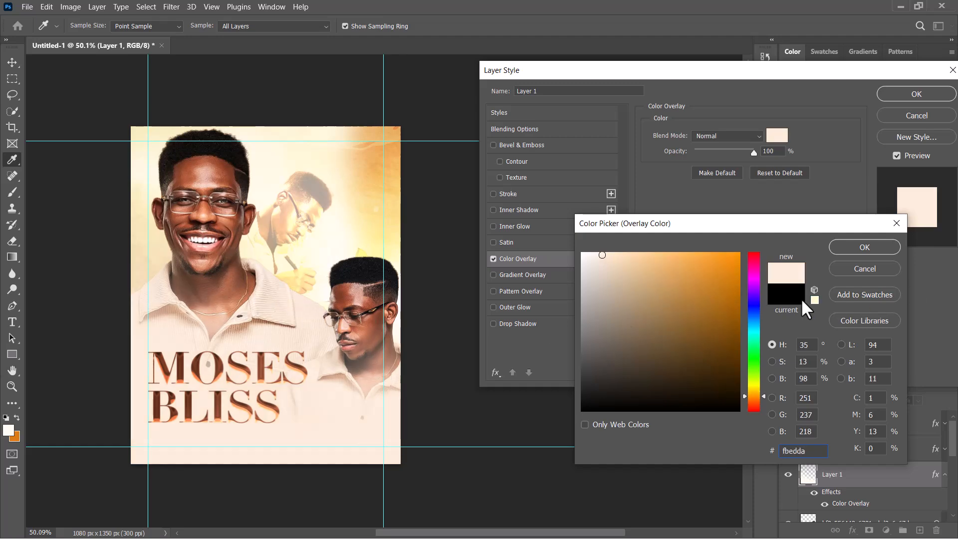
left_click(865, 268)
left_click(918, 94)
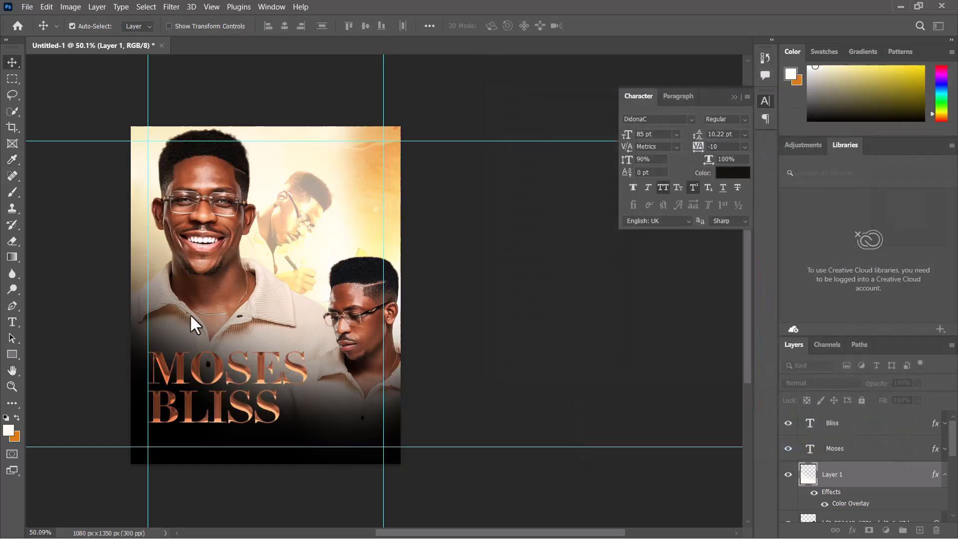
key("ctrl+z")
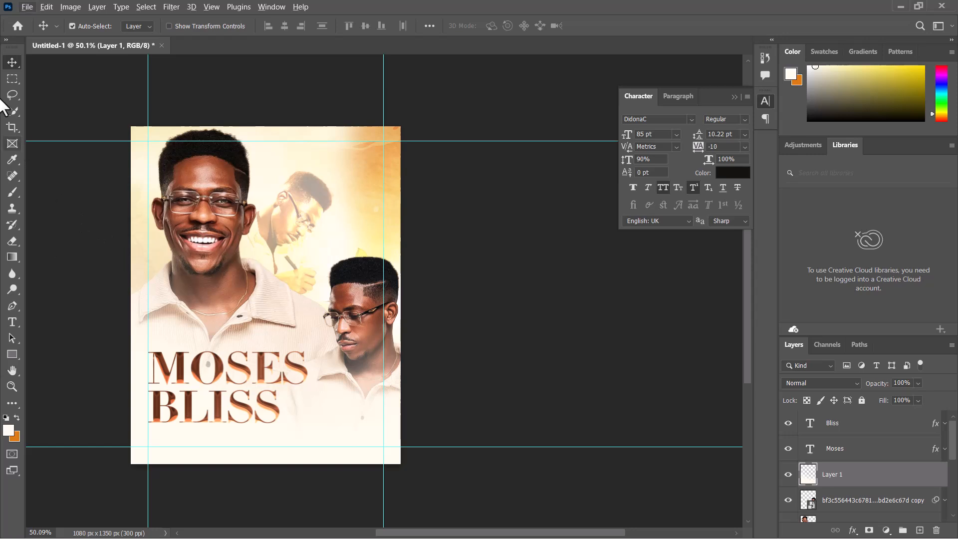
Review the title on the poster and select the MOSES and BLISS text layers together.
scroll(231, 376, "up", 2)
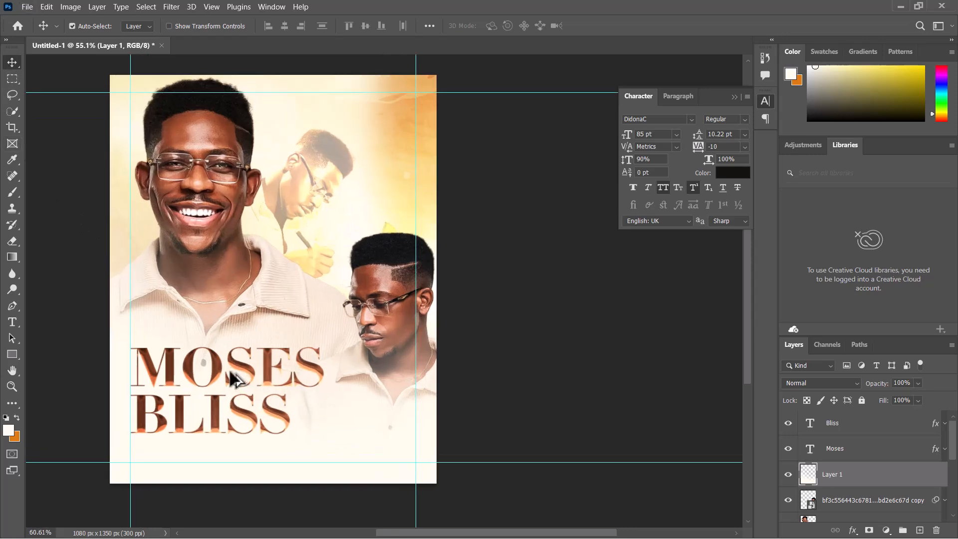
scroll(231, 377, "up", 1)
scroll(188, 362, "up", 1)
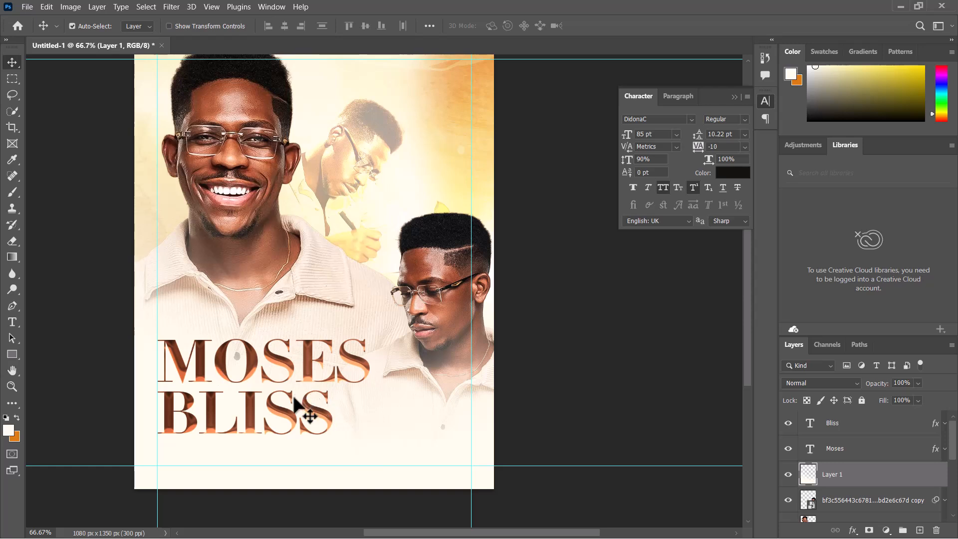
scroll(262, 417, "up", 1)
scroll(265, 423, "down", 1)
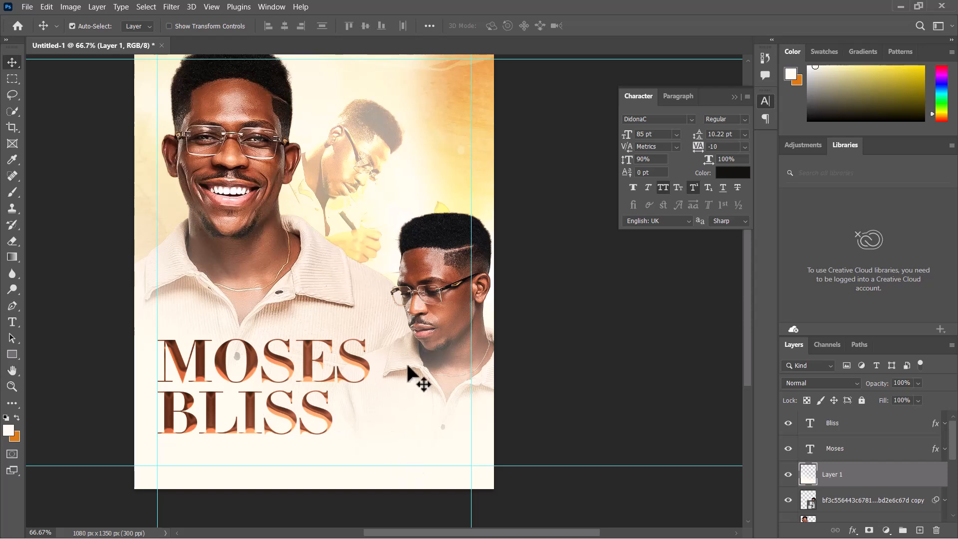
scroll(385, 382, "down", 1)
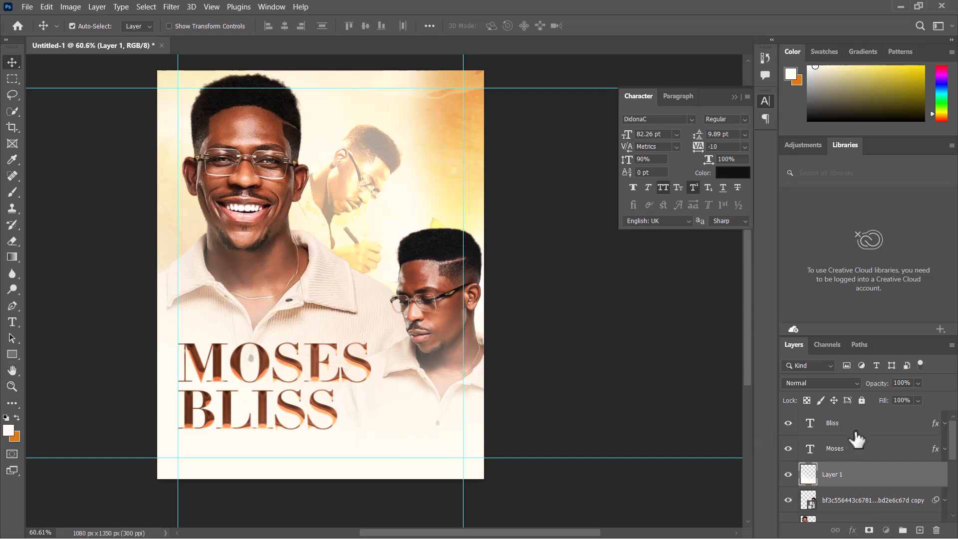
key("alt+bracketright")
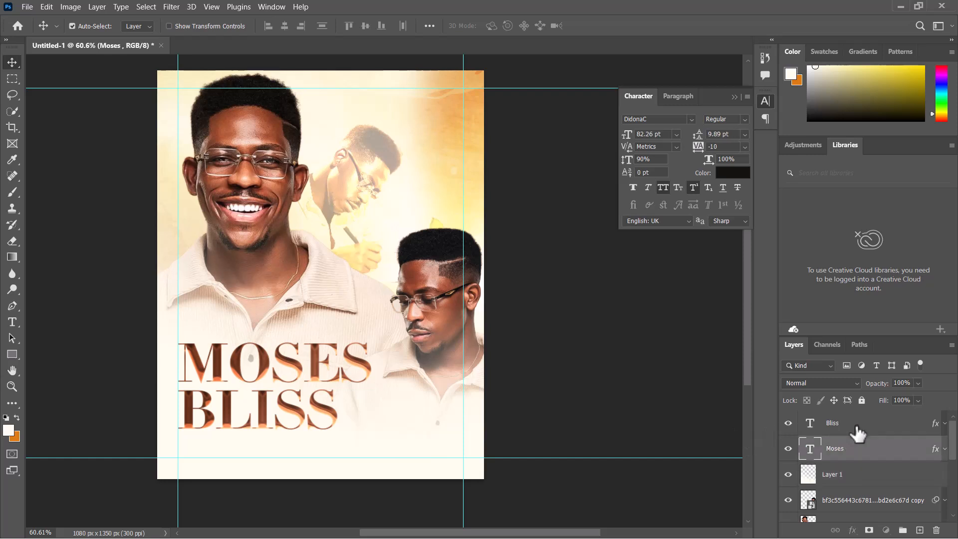
key("shift+alt+bracketright")
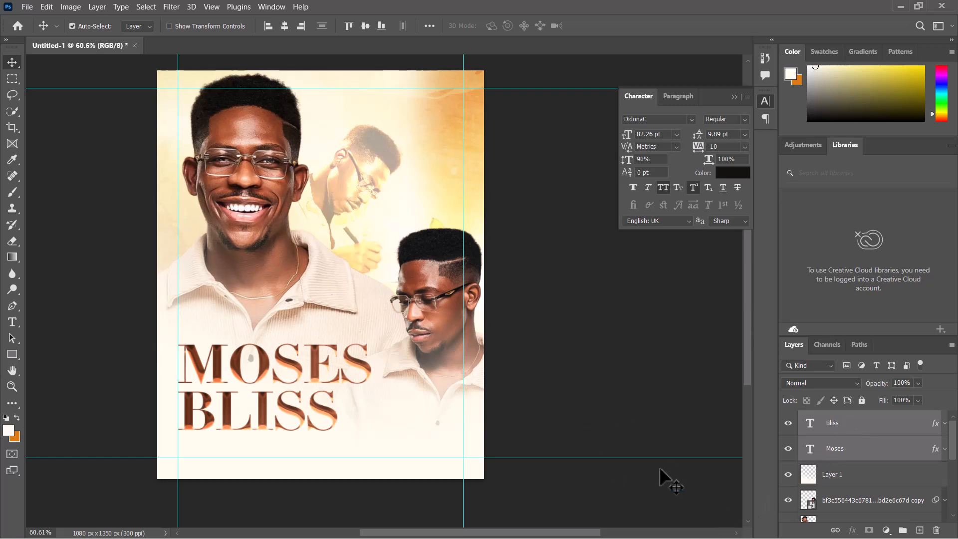
Switch to the ChatGPT conversation of Moses Bliss quotes in the browser and clear the highlighted first quote.
key("super")
left_click(662, 526)
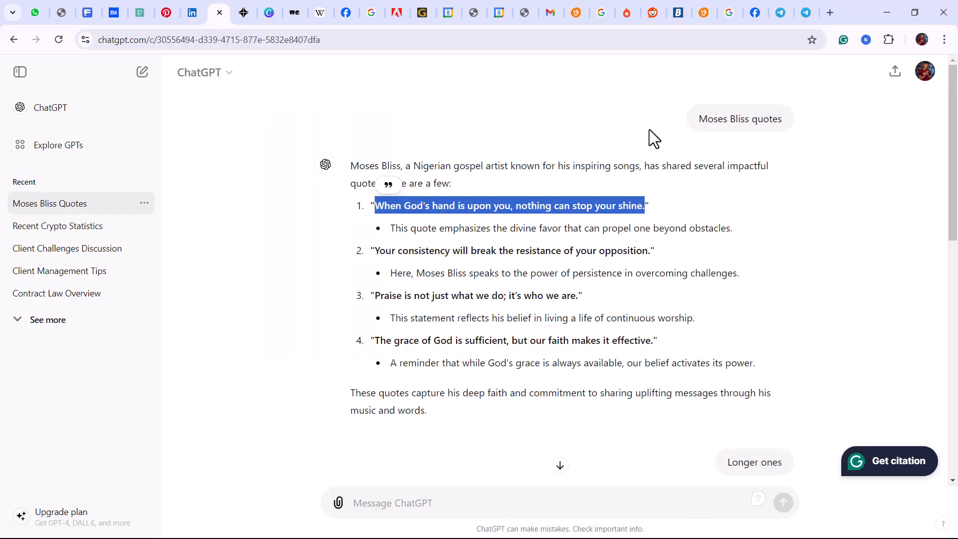
left_click(463, 187)
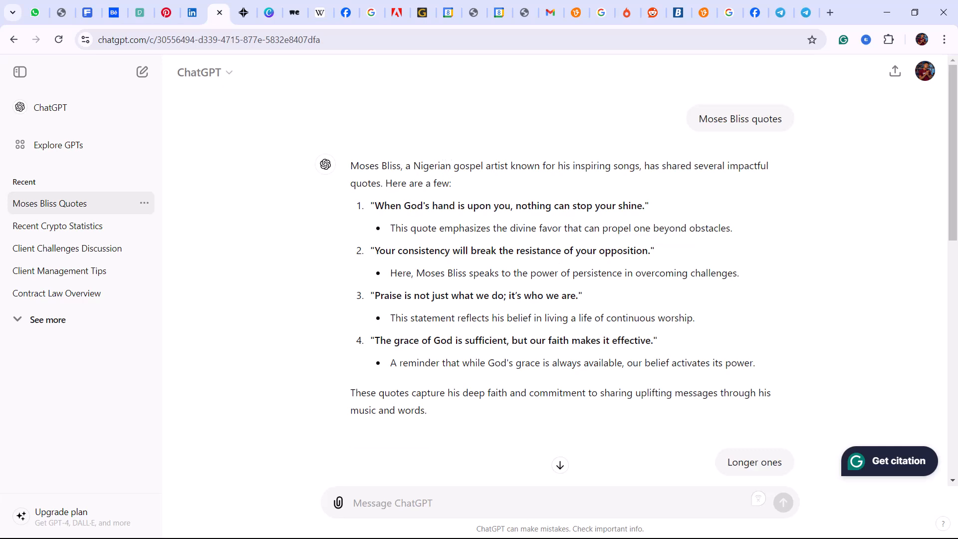
Switch back to Photoshop and add a new text layer reading "The Voice of Grace" near the MOSES BLISS title.
key("super")
left_click(663, 526)
key("super")
left_click(478, 526)
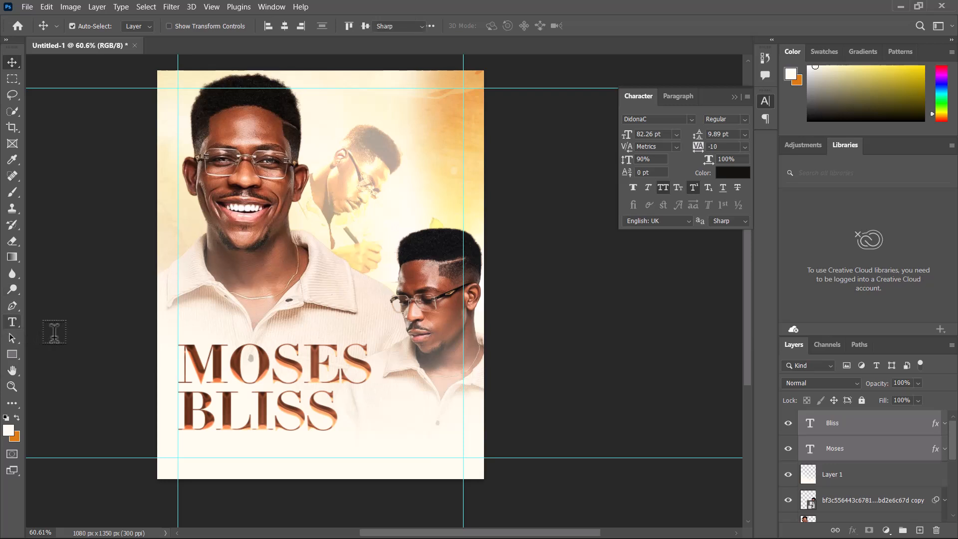
left_click(191, 444)
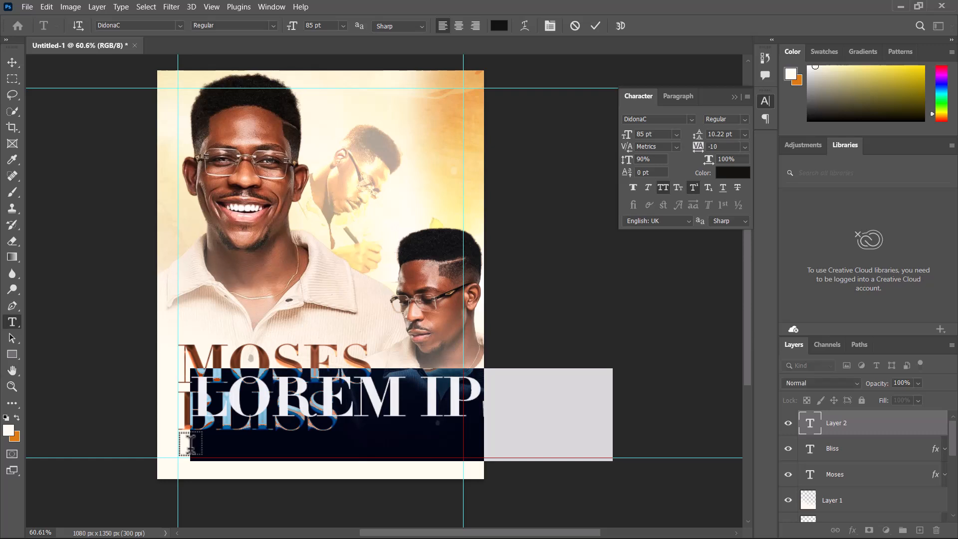
type("THEVOI")
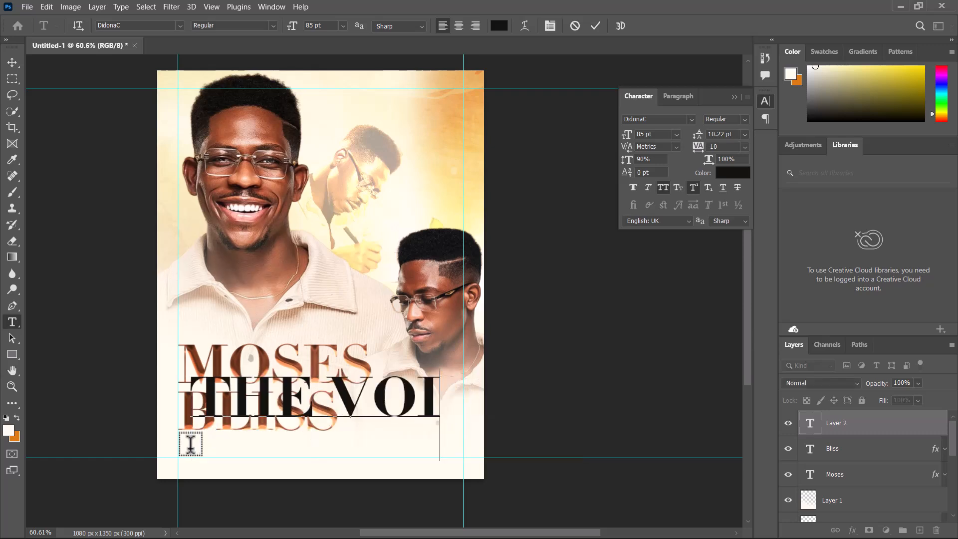
type("C")
type("E")
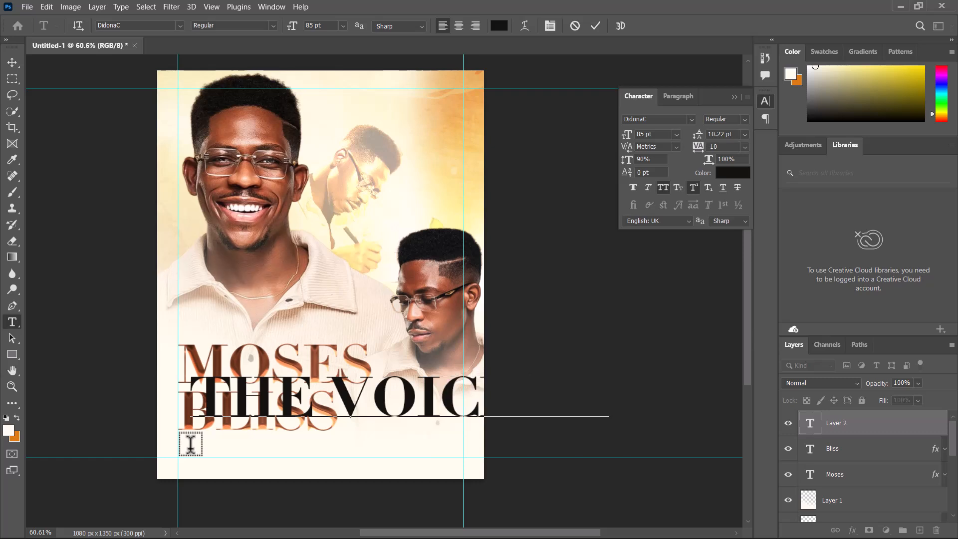
type(" OF")
left_click(596, 26)
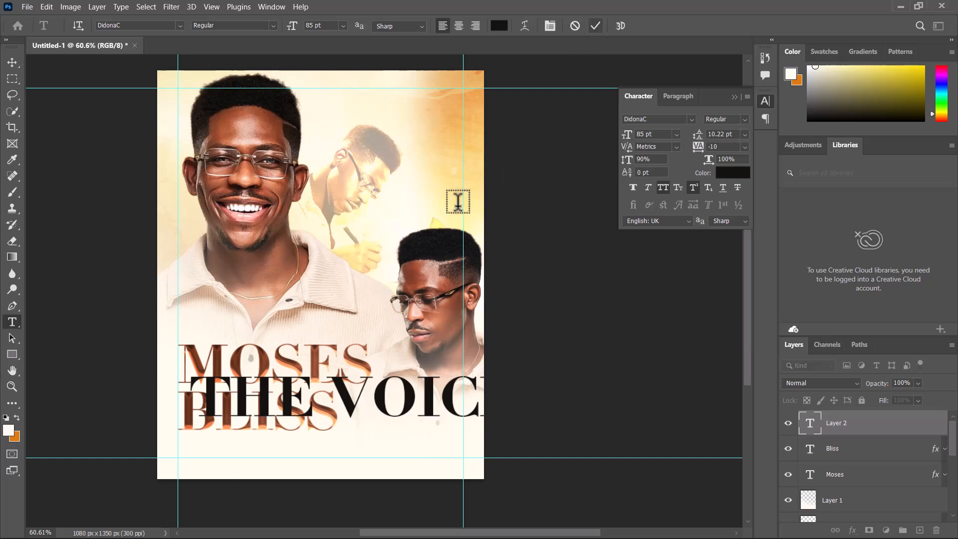
left_click(13, 62)
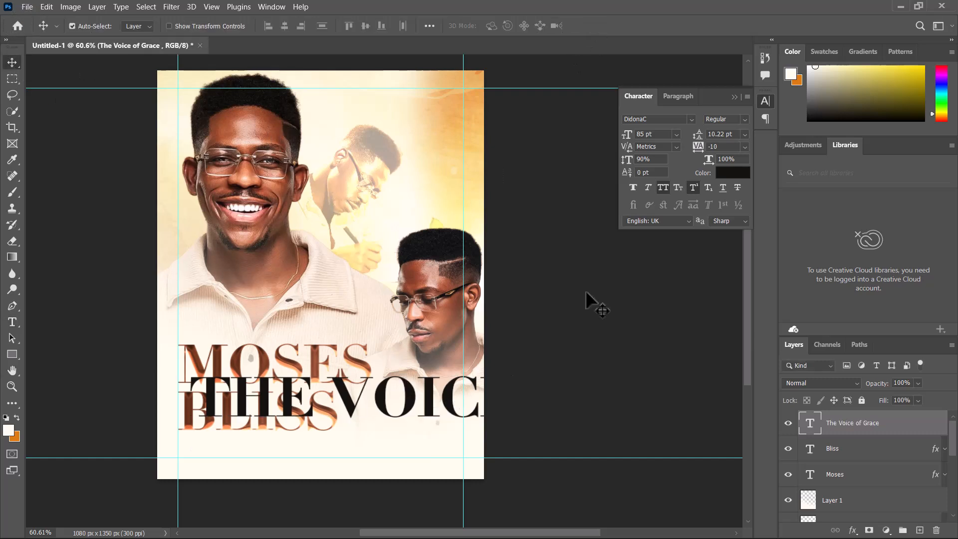
Set the tagline's font size to 10 pt and place it just below BLISS, aligned to the title's starting vertical guide.
left_click(676, 134)
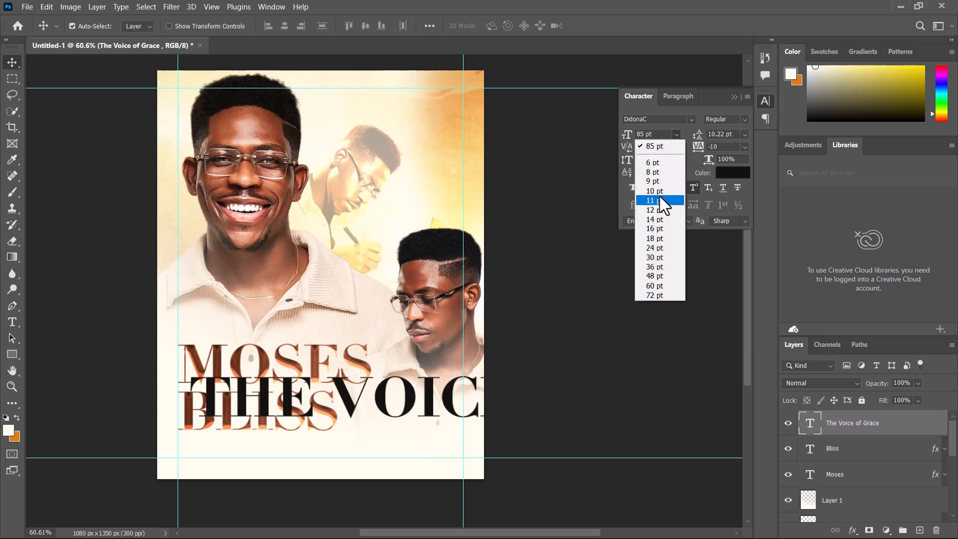
left_click(659, 191)
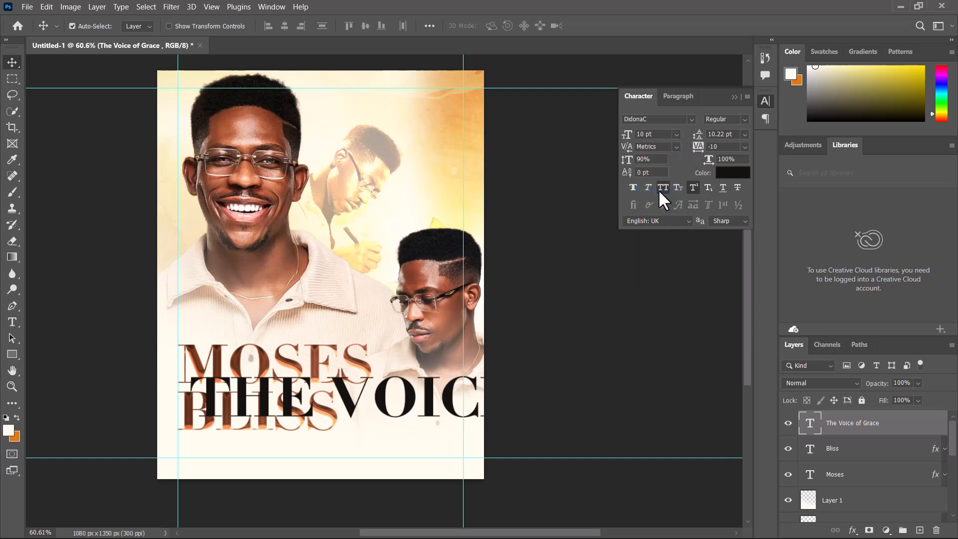
scroll(248, 432, "up", 5)
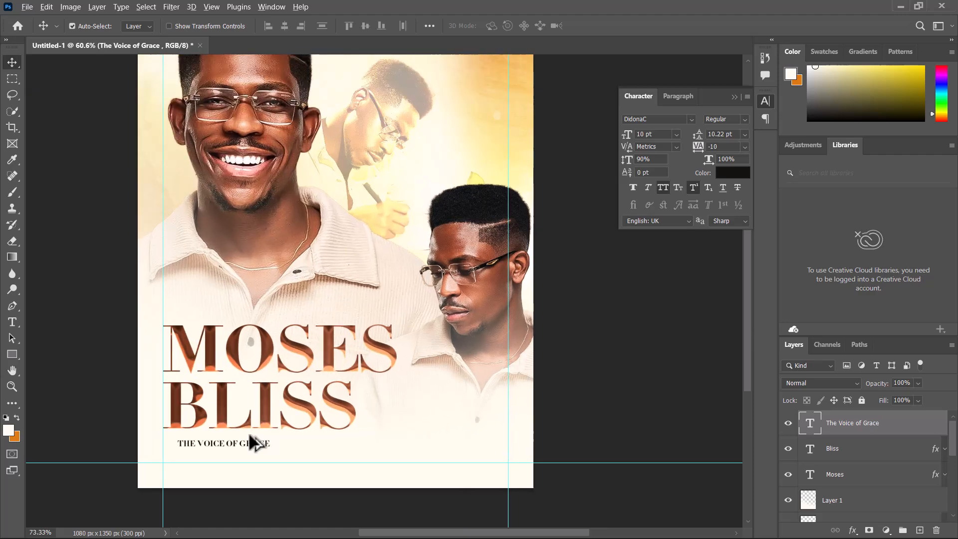
left_click_drag(283, 339, 291, 334)
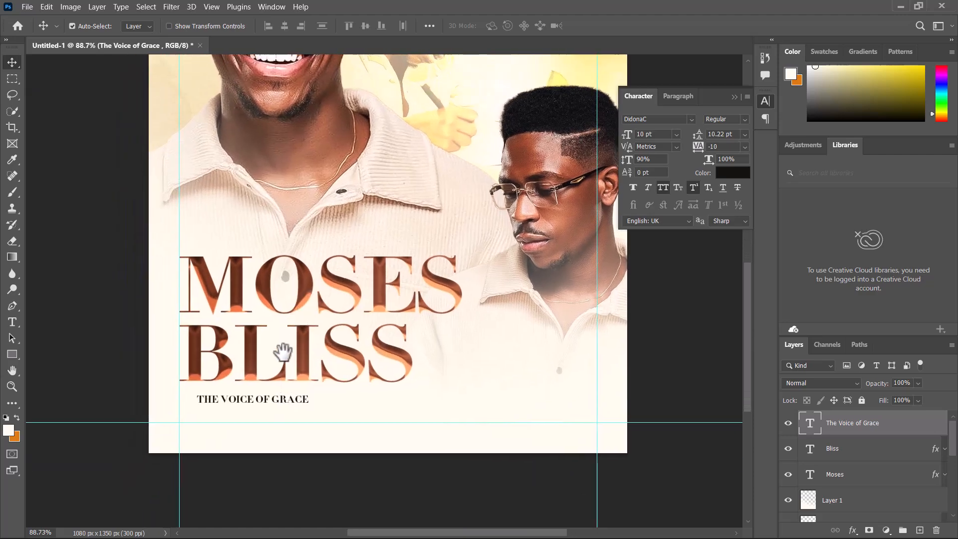
mouse_move(294, 402)
left_mouse_down()
mouse_move(276, 409)
mouse_move(275, 401)
left_mouse_up()
scroll(322, 397, "up", 1)
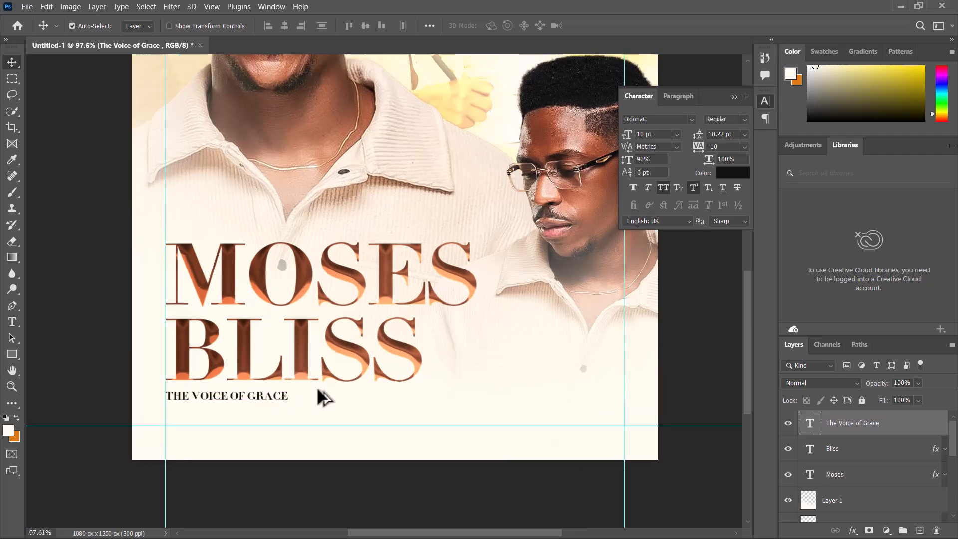
scroll(322, 397, "up", 1)
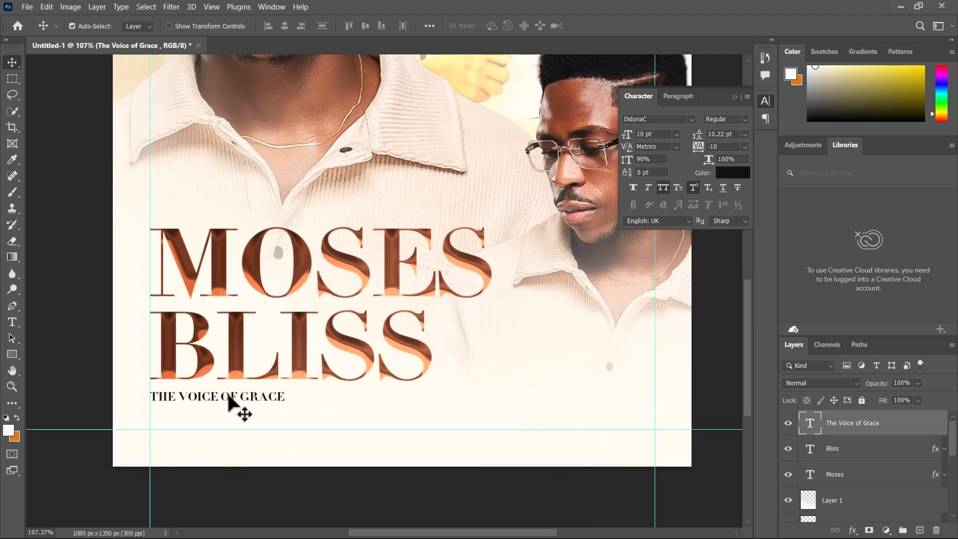
left_click_drag(228, 399, 229, 405)
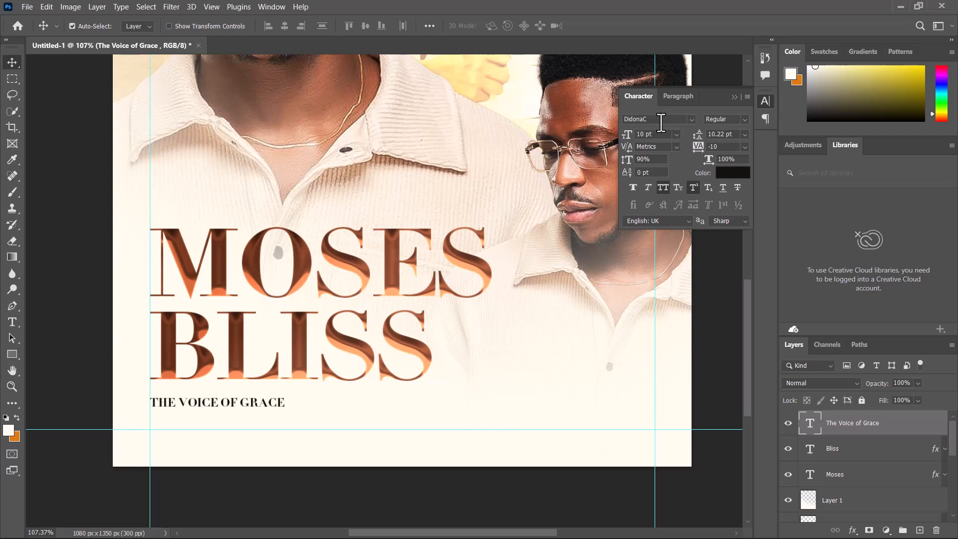
Change the tagline's font to Trap Extra Bold.
left_click(659, 122)
type("trap")
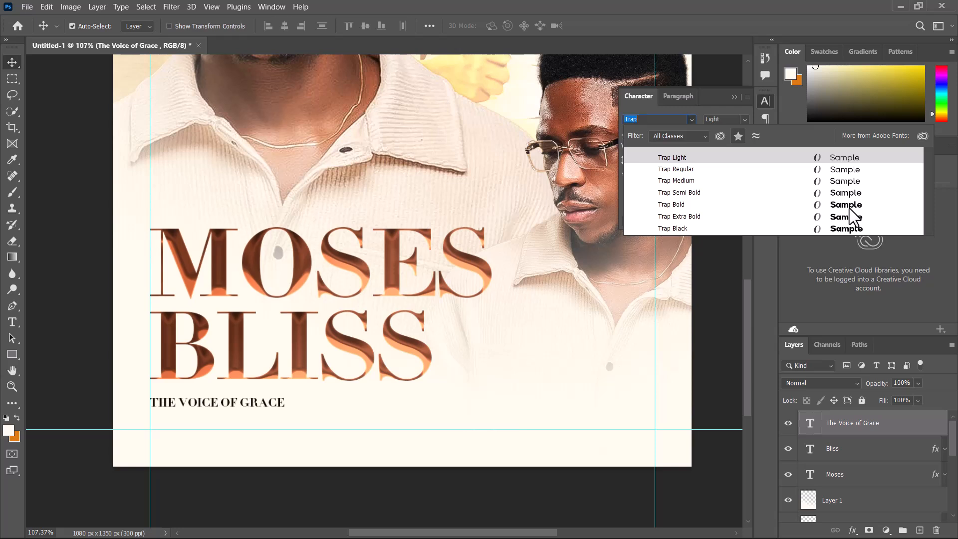
key("Down")
key("Down")
key("Down")
key("Down")
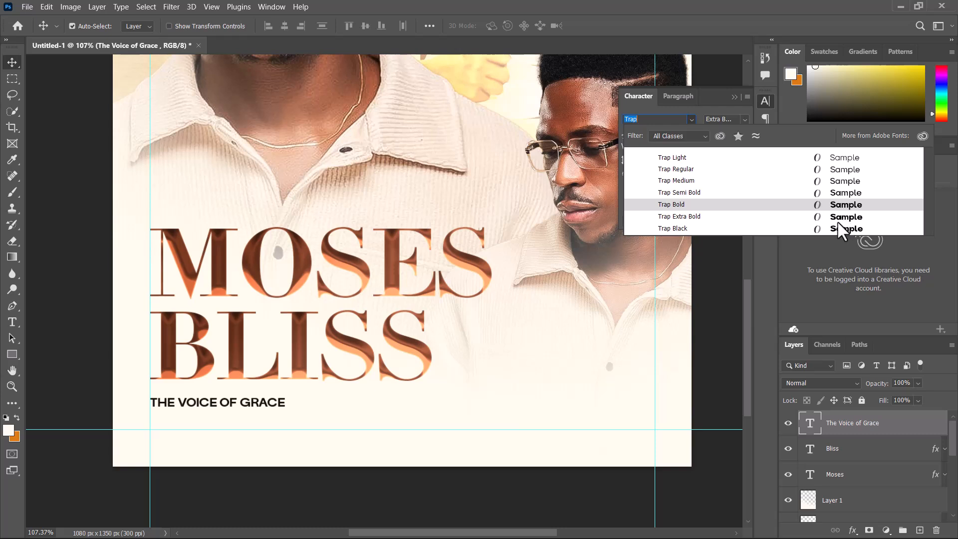
key("Down")
key("Return")
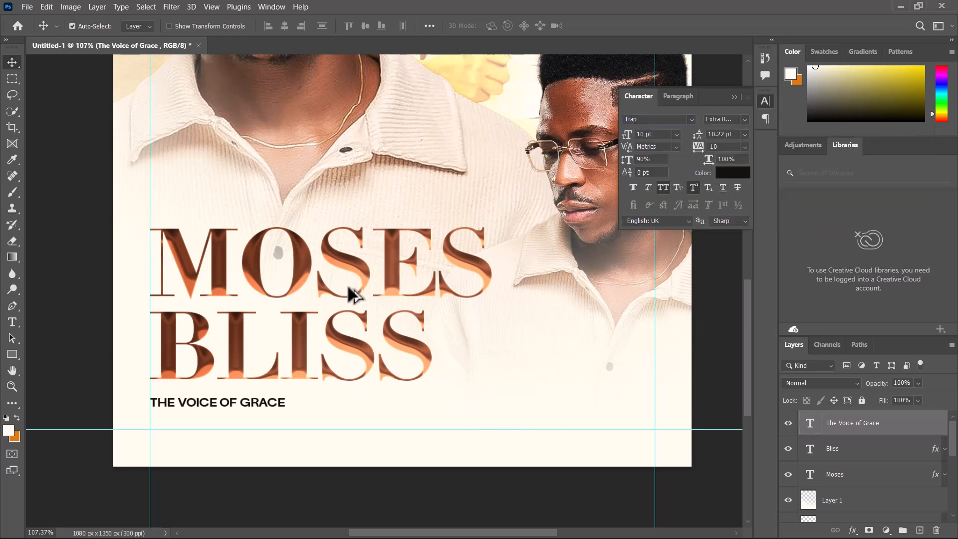
Extend the tagline with "|| Gospel artist" after "The Voice of Grace" and commit the text.
scroll(349, 289, "down", 5)
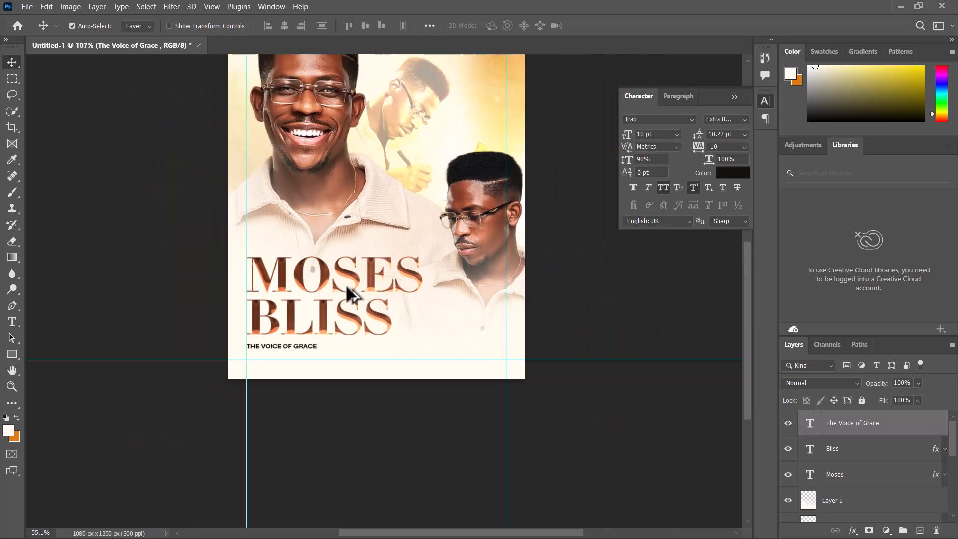
scroll(348, 289, "up", 5)
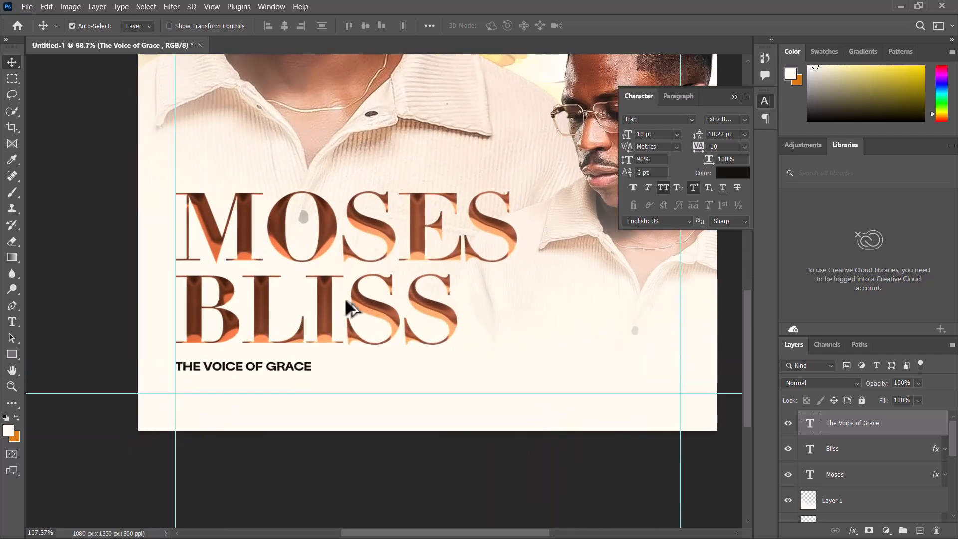
left_click(11, 323)
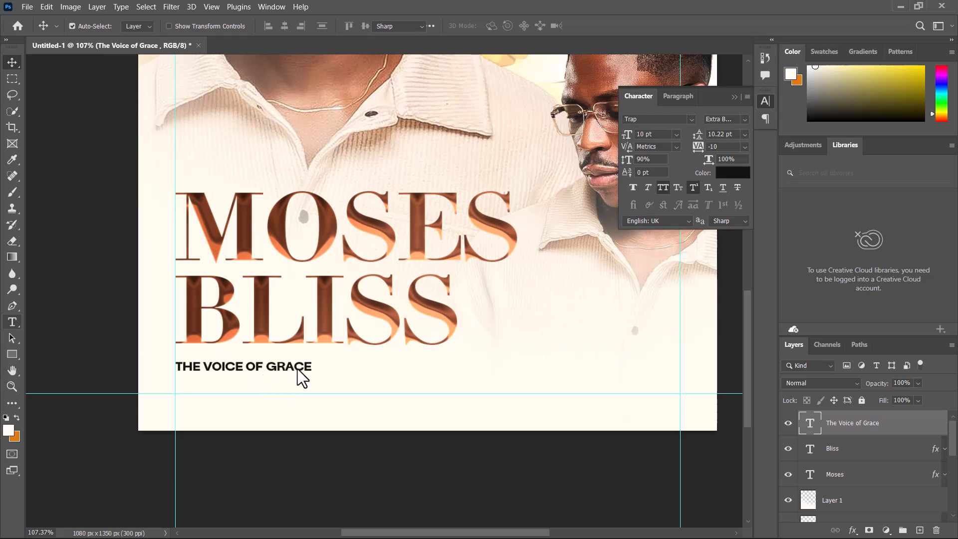
left_click(313, 368)
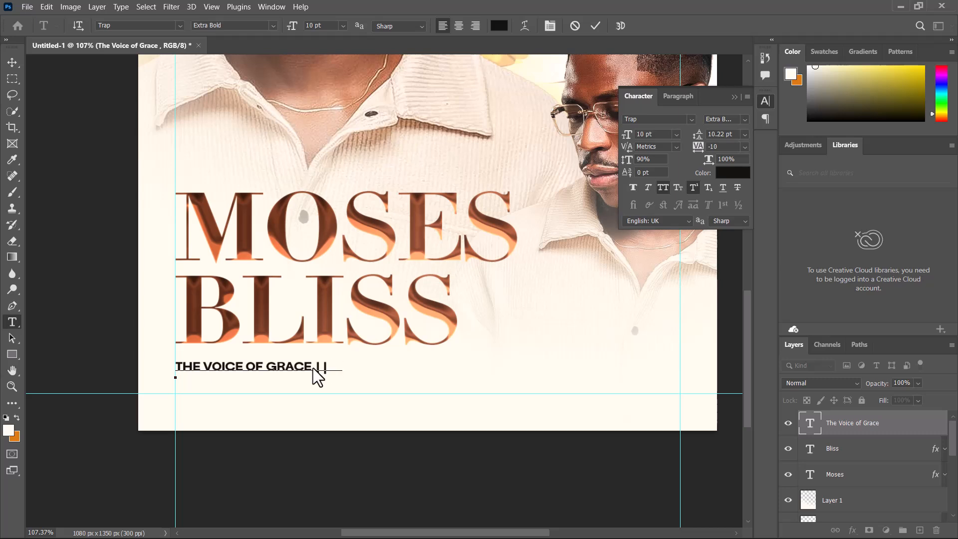
type("GOSPEL ART")
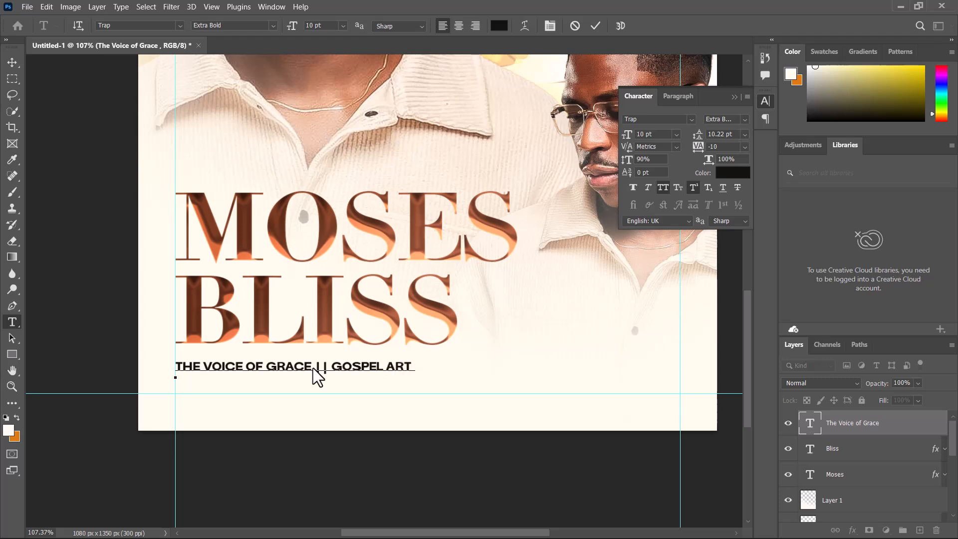
key("BackSpace")
type("UST")
key("Left")
key("Left")
key("Delete")
key("Delete")
key("Left")
key("Delete")
type("IST")
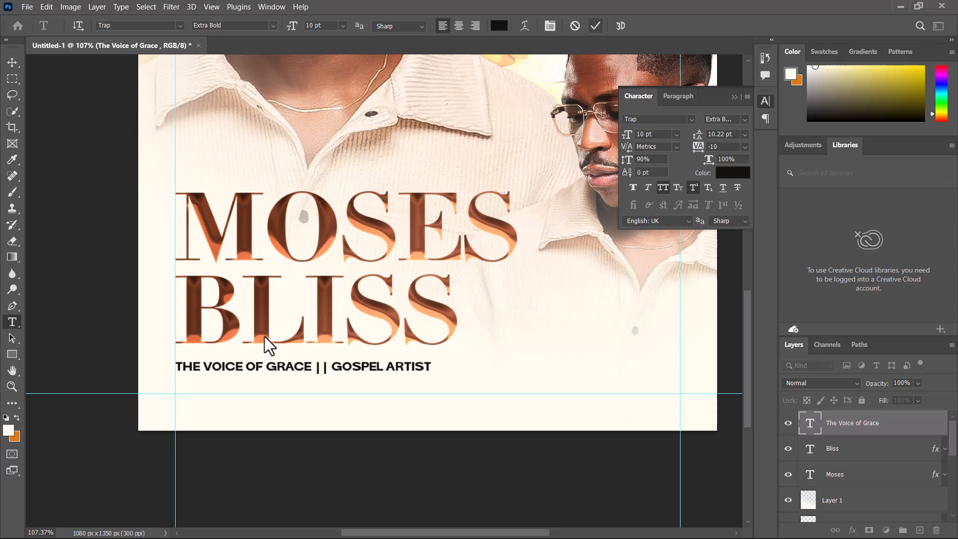
key("ctrl+Return")
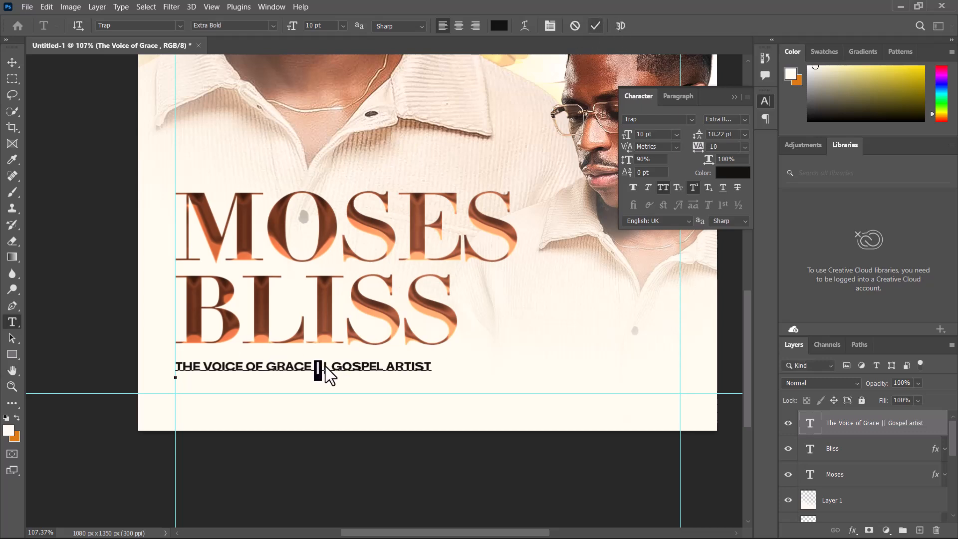
Replace the || divider in the tagline with a gap of blank spaces and commit the text.
left_click(322, 368)
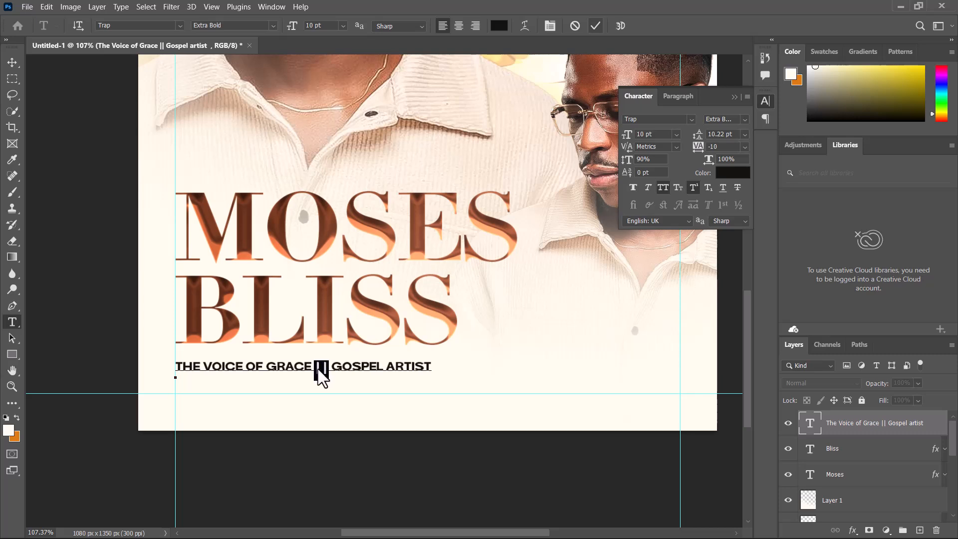
double_click(321, 369)
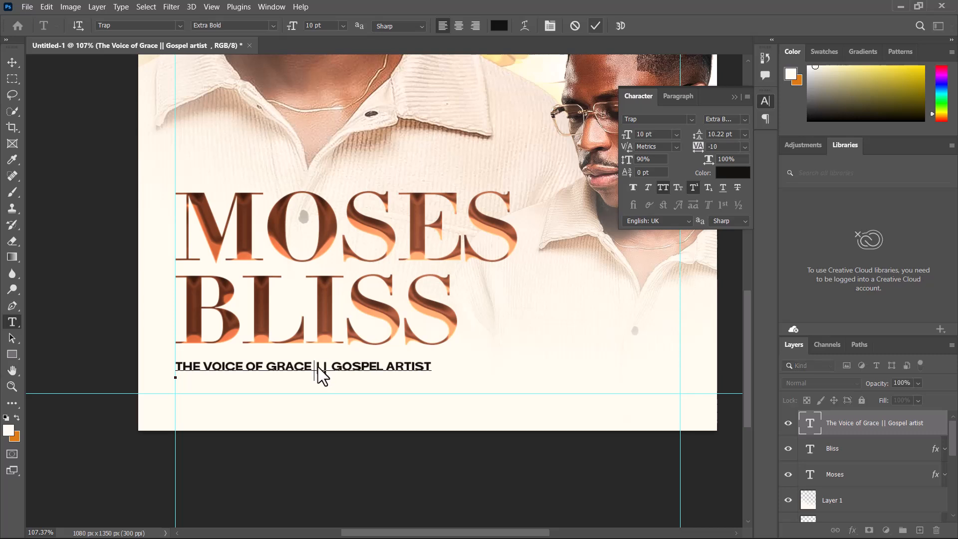
left_click(596, 26)
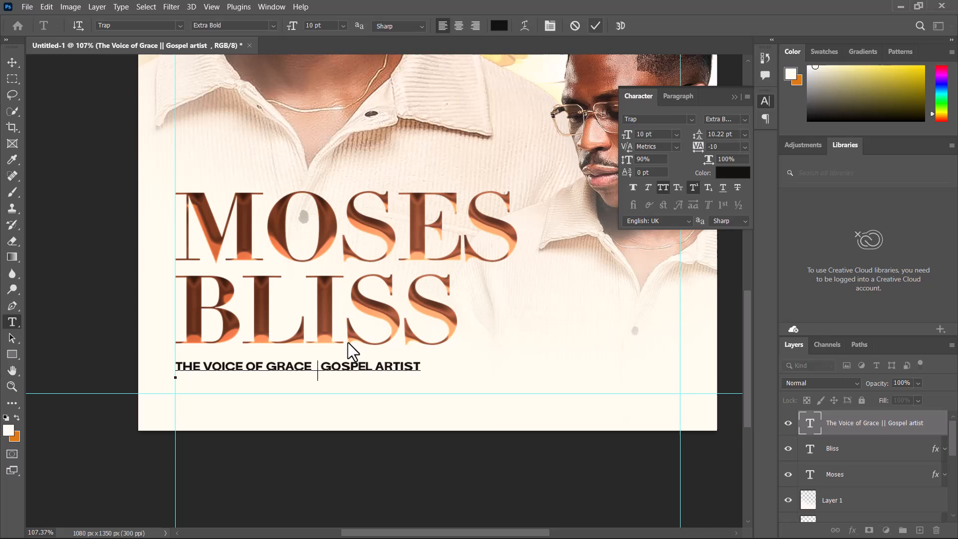
left_click(322, 369)
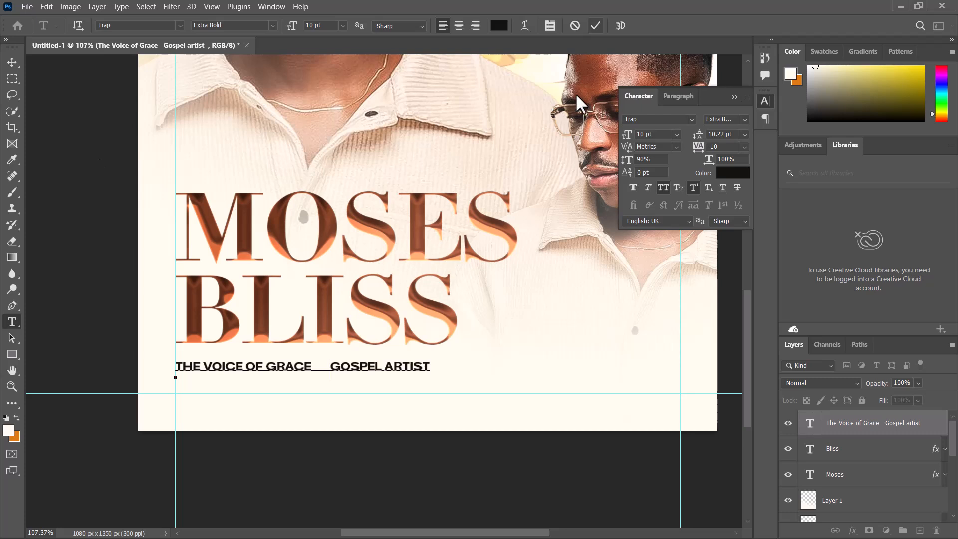
left_click(596, 26)
left_click(12, 62)
Move the tagline down to just above the lower horizontal guide.
scroll(448, 349, "down", 2)
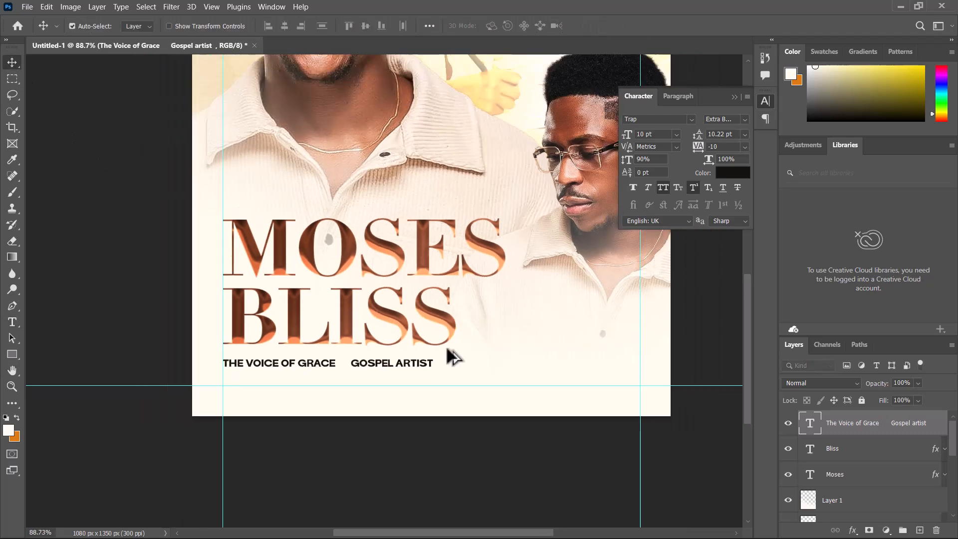
mouse_move(409, 369)
left_mouse_down()
mouse_move(412, 392)
mouse_move(411, 367)
left_mouse_up()
scroll(435, 337, "down", 1)
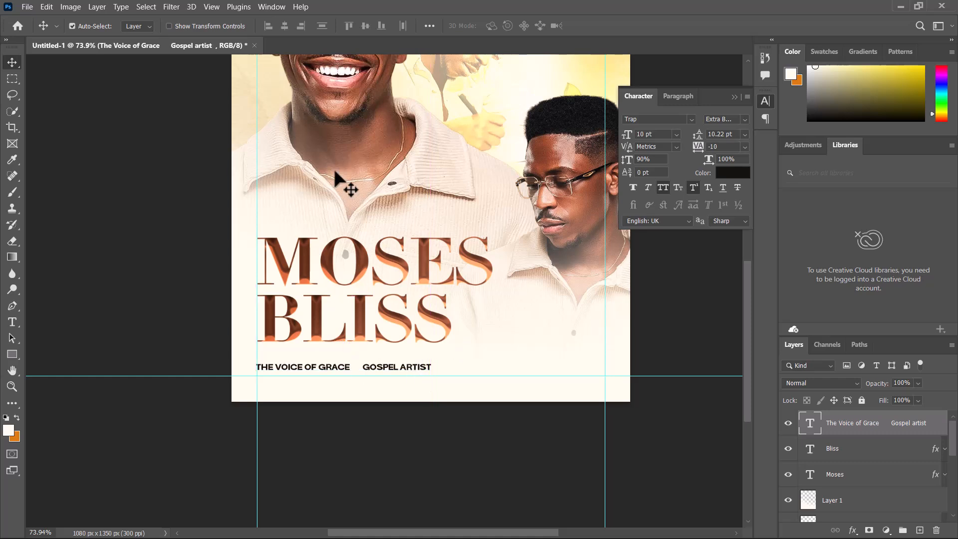
Try to move the title down on the canvas, shifting the BLISS line, and undo the move.
left_click(365, 307)
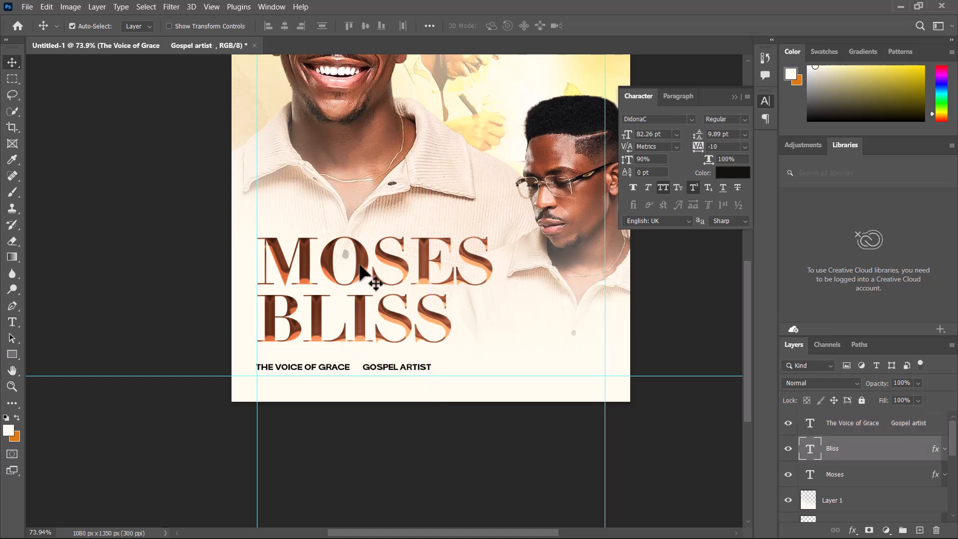
left_click(362, 270, "shift")
left_click_drag(361, 273, 362, 286)
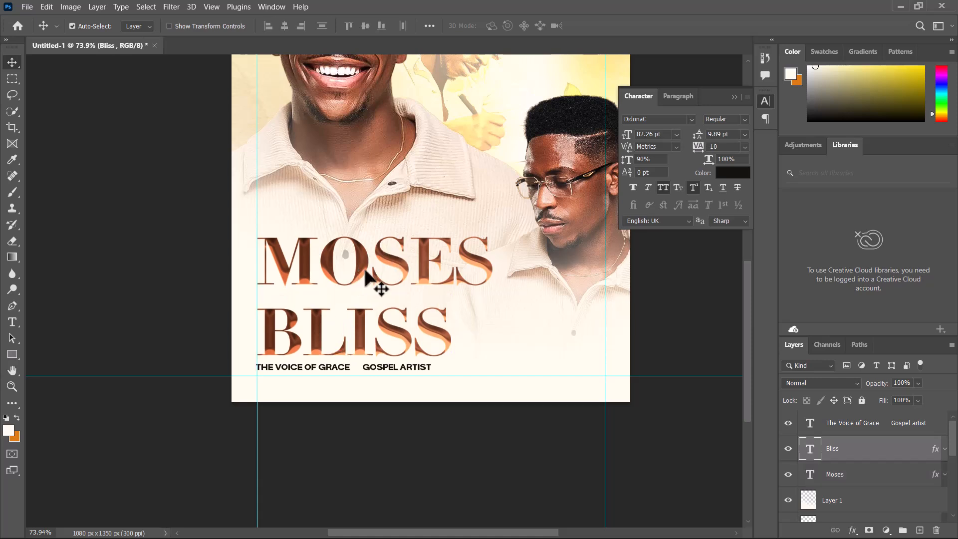
key("ctrl+z")
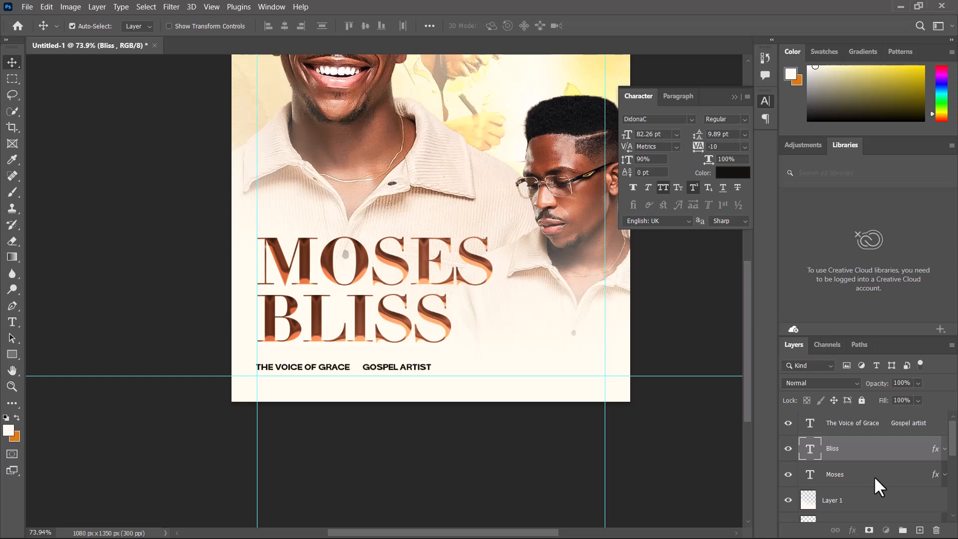
Select the Bliss and Moses layers together and nudge the title down closer to the tagline.
left_click(874, 475, "shift")
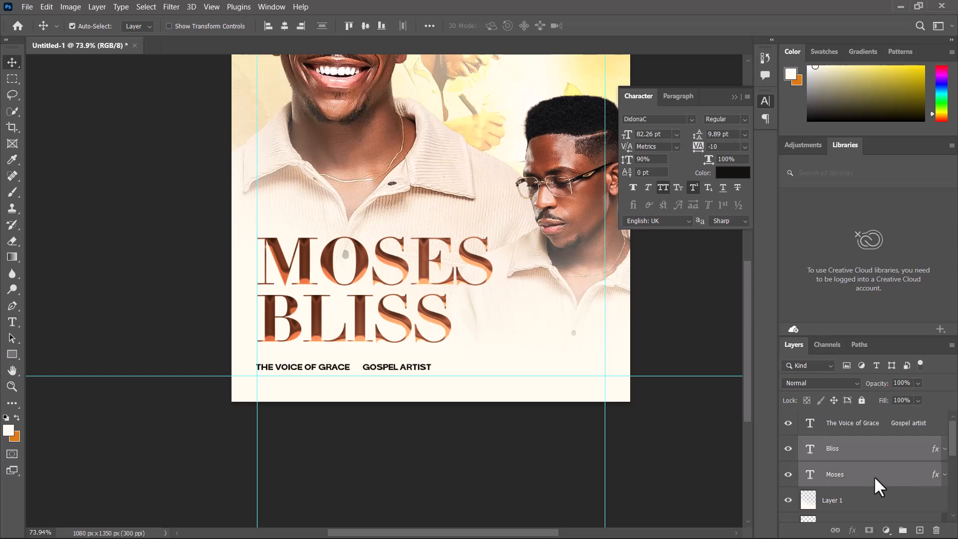
key("Down")
key("Down")
key("Down")
key("Down")
key("Down")
key("Down")
key("Down")
key("Down")
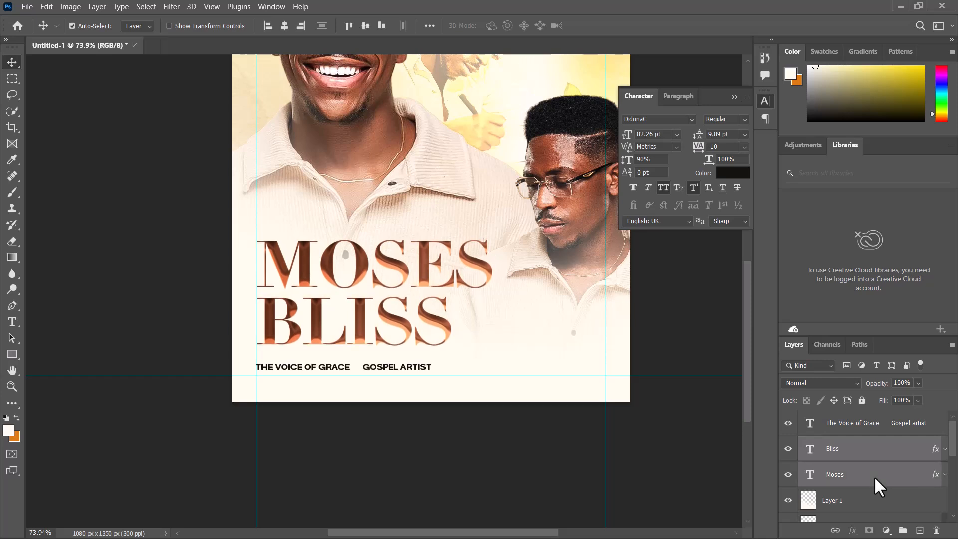
key("Down")
key("Down")
key("Down")
key("Down")
key("Down")
key("Down")
key("Down")
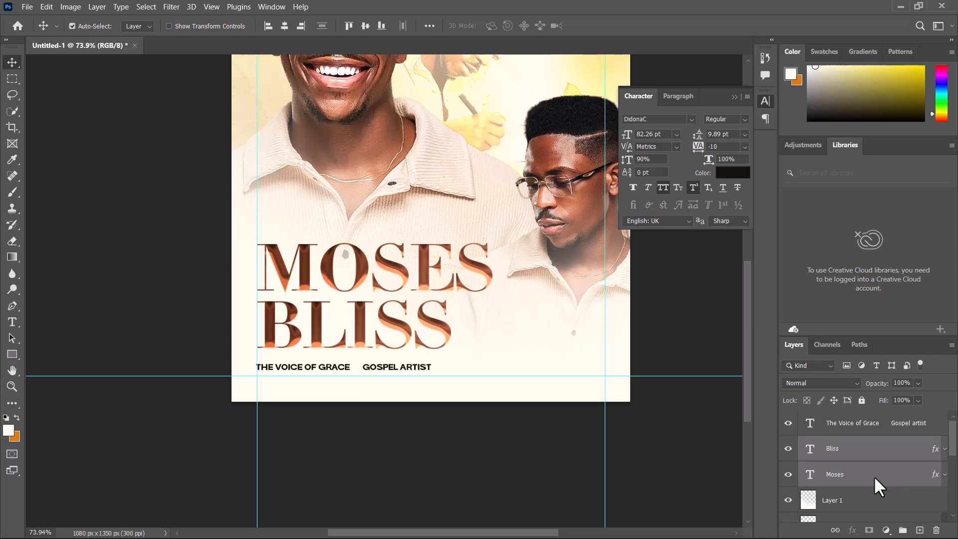
Nudge the two-line MOSES BLISS title further down so BLISS sits tightly above the tagline.
key("Down")
key("Down")
key("Down")
key("Down")
key("Down")
key("Down")
key("Down")
key("Down")
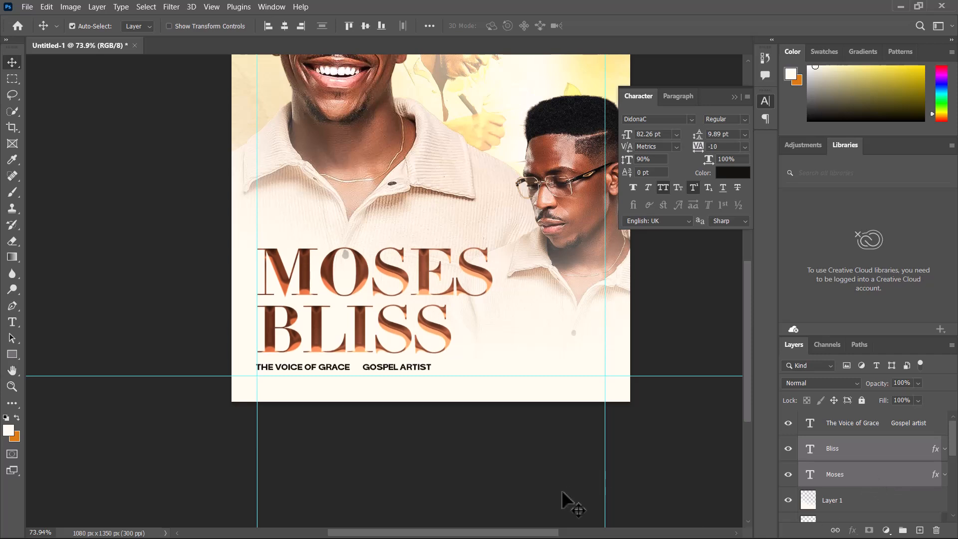
Change the tagline's font to Rethink Sans in the ExtraBold style, keeping it in all caps.
left_click_drag(505, 353, 389, 321)
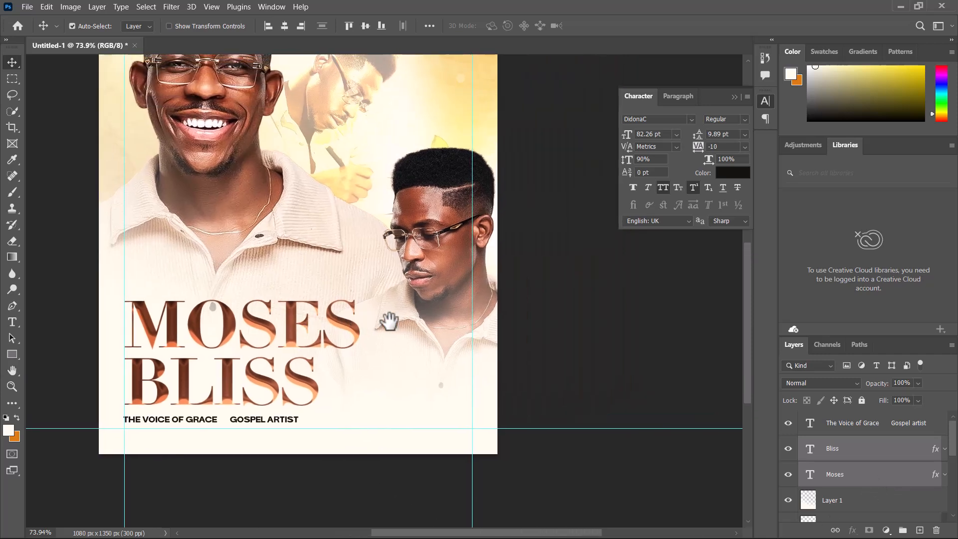
left_click(274, 433)
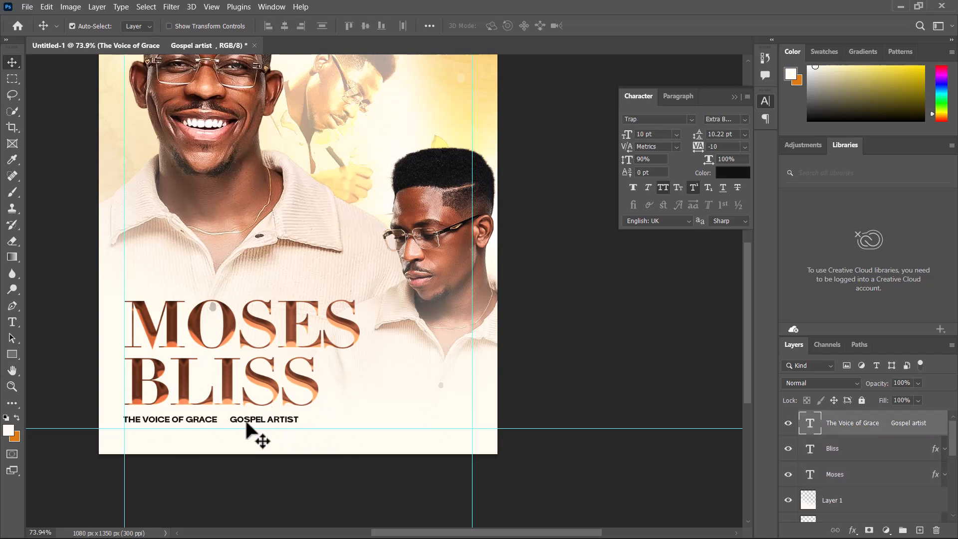
left_click(644, 120)
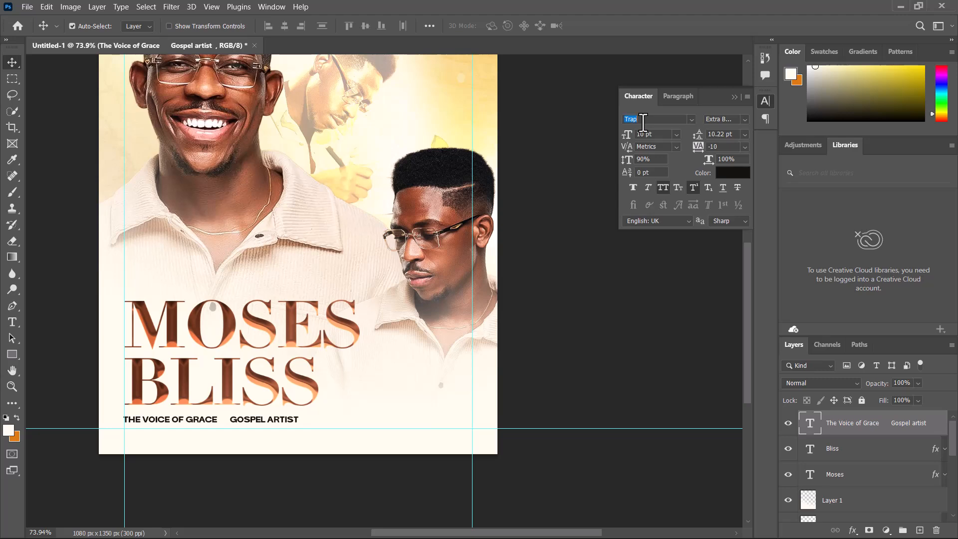
type("Rethink Sans")
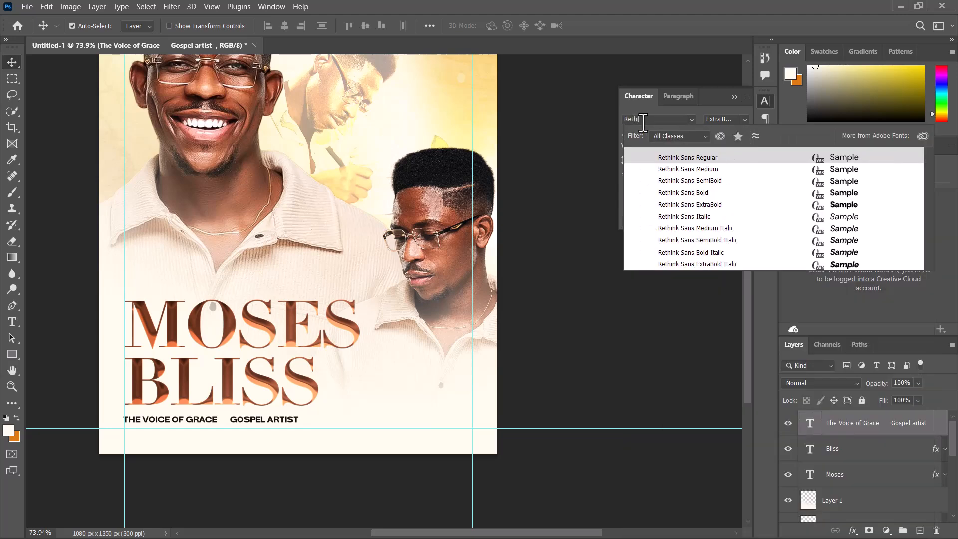
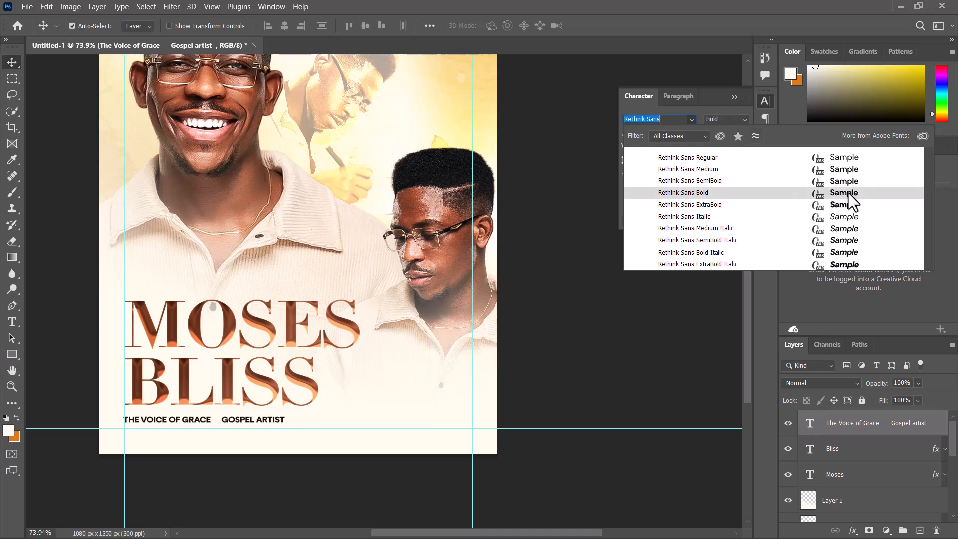
left_click(848, 194)
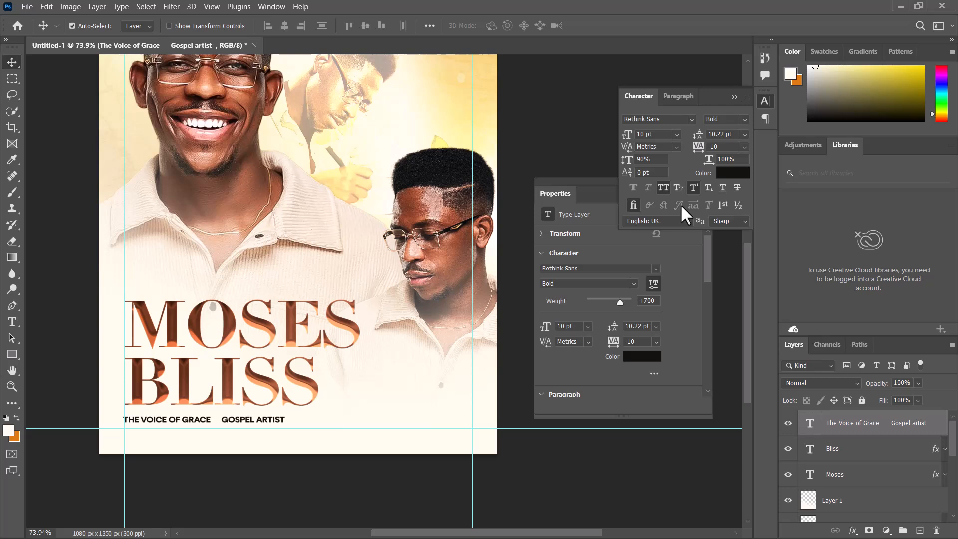
left_click(665, 186)
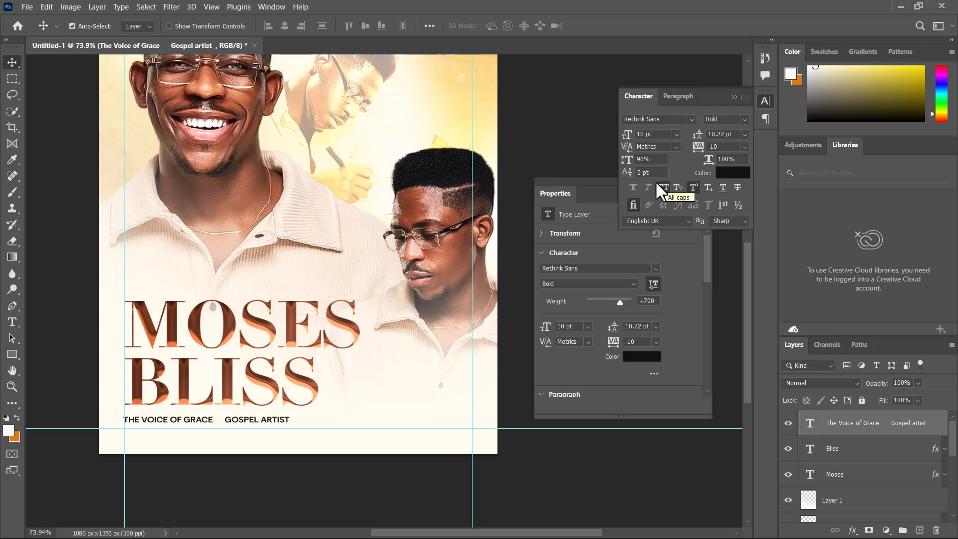
left_click(746, 121)
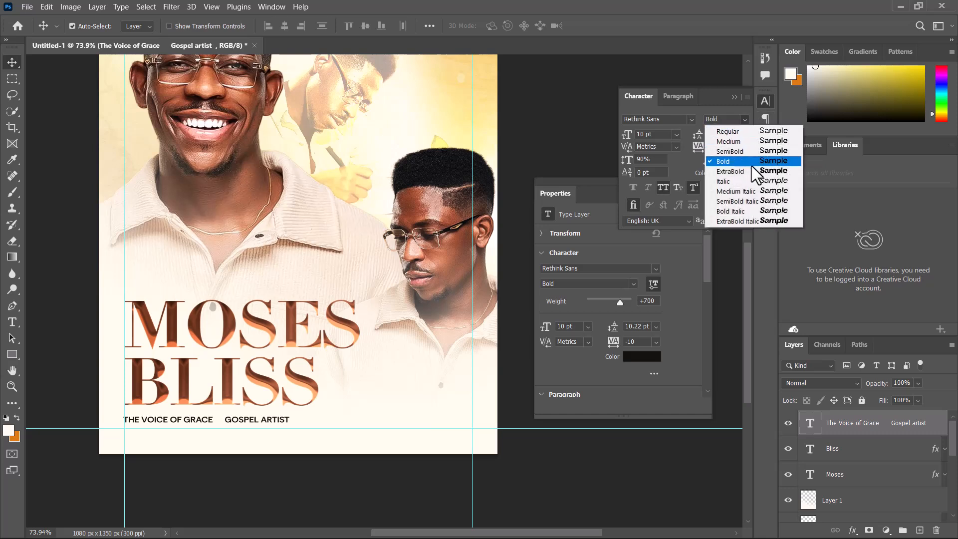
left_click(767, 172)
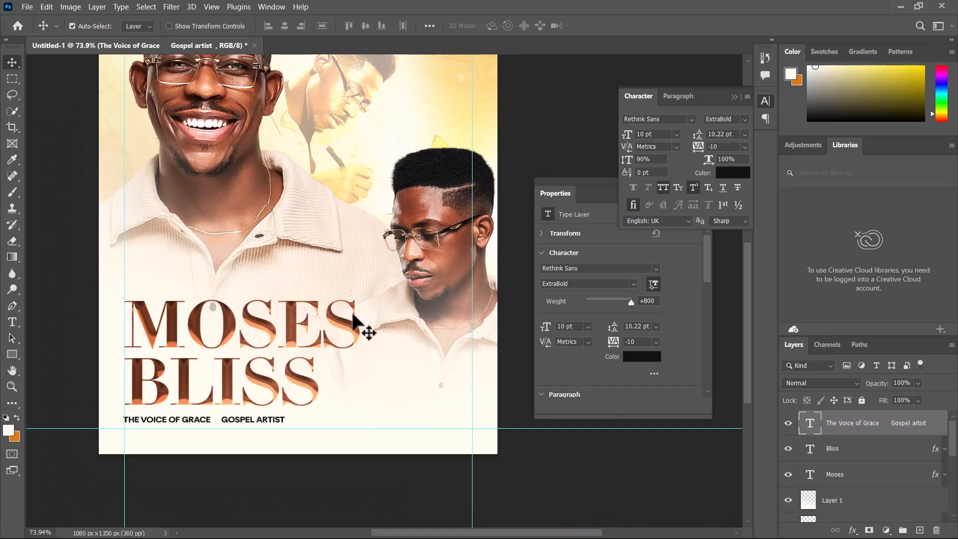
Collapse the floating Properties panel and set the tagline's font size to 12 pt.
scroll(352, 322, "up", 2)
left_click_drag(600, 199, 484, 193)
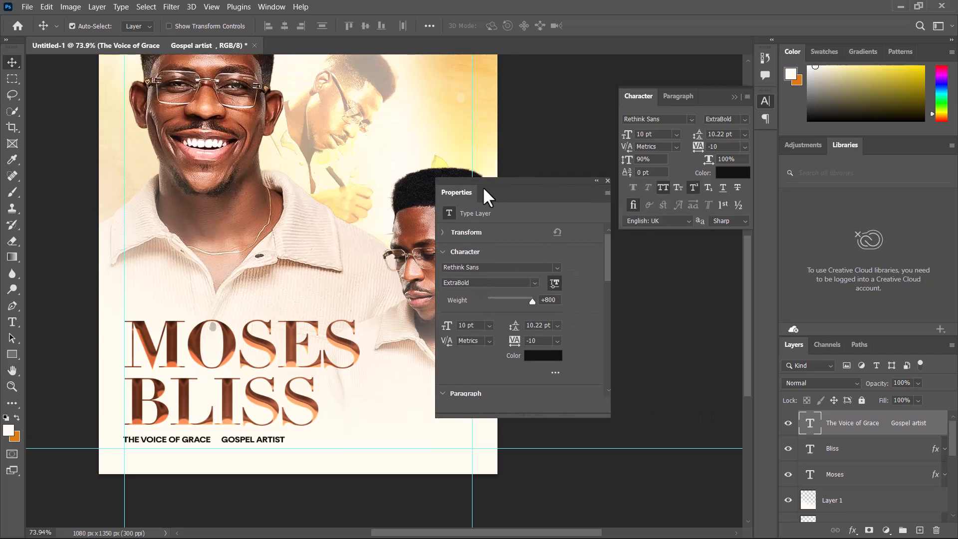
left_click(580, 186)
scroll(345, 345, "down", 2)
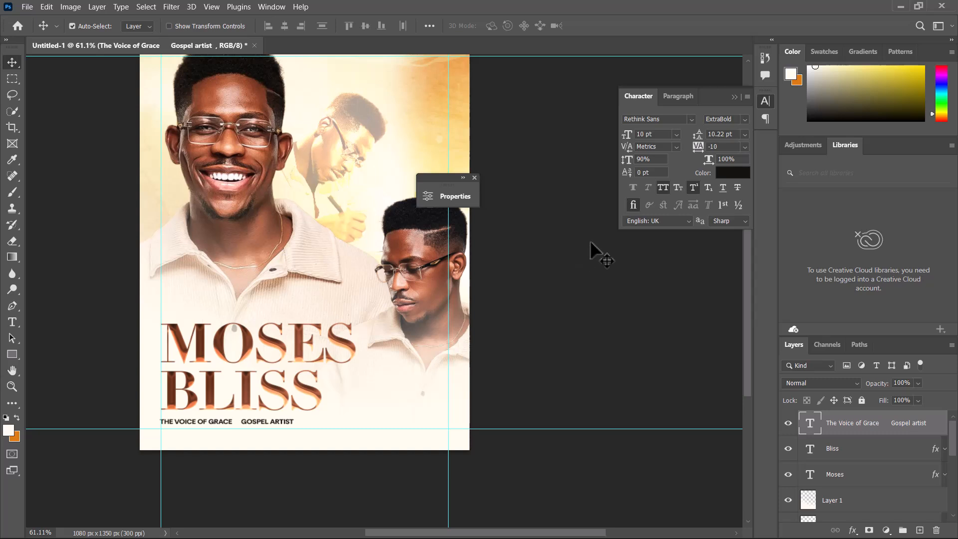
left_click(677, 134)
left_click(658, 210)
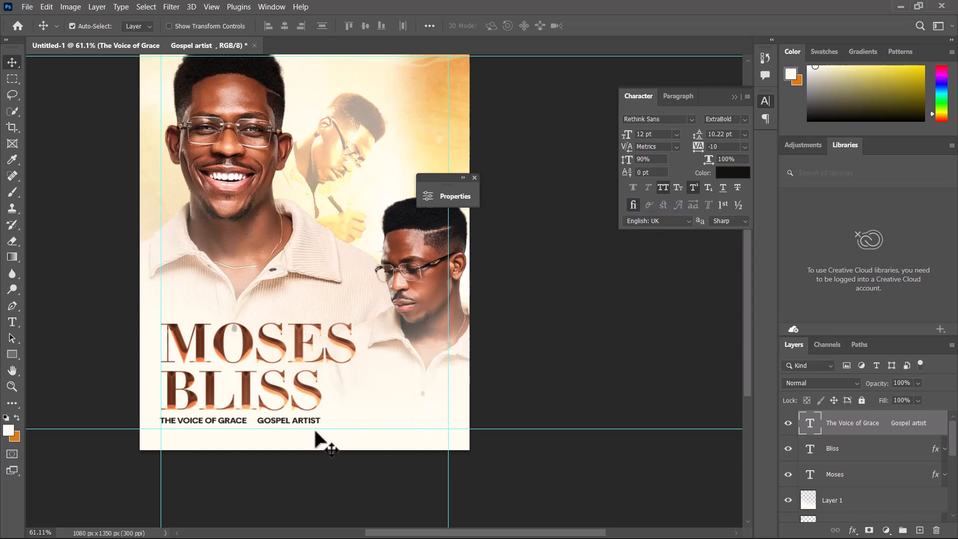
scroll(316, 409, "down", 2)
scroll(317, 409, "up", 1)
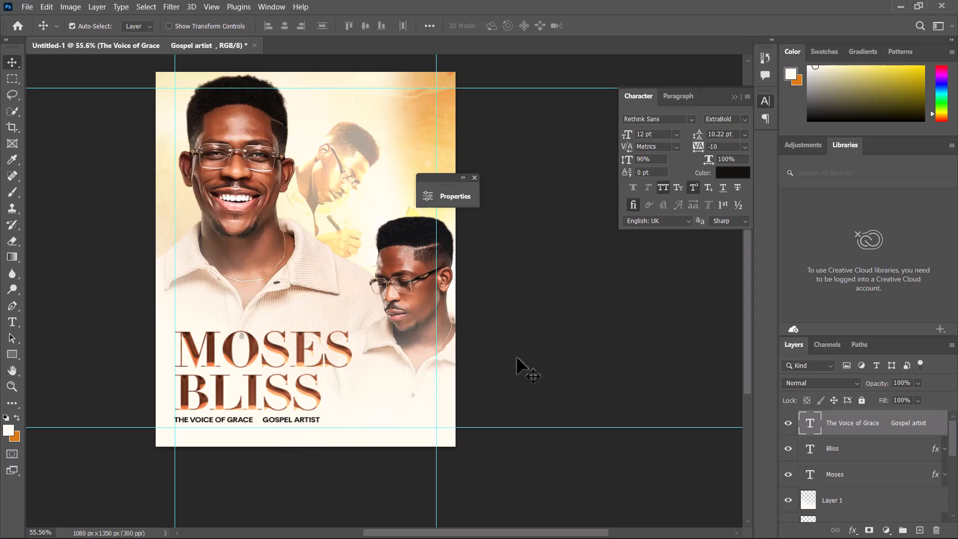
key("super")
key("super")
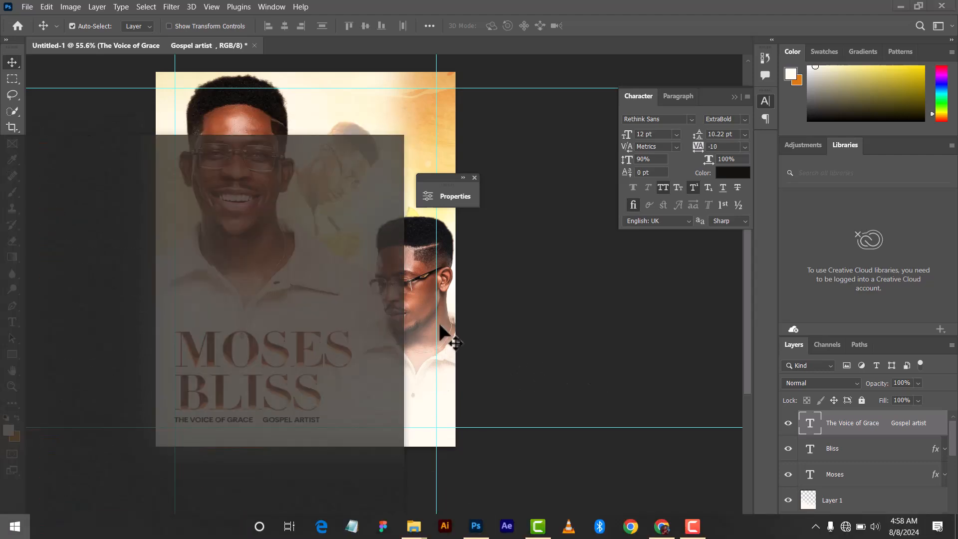
key("super")
key("super")
scroll(529, 317, "up", 2)
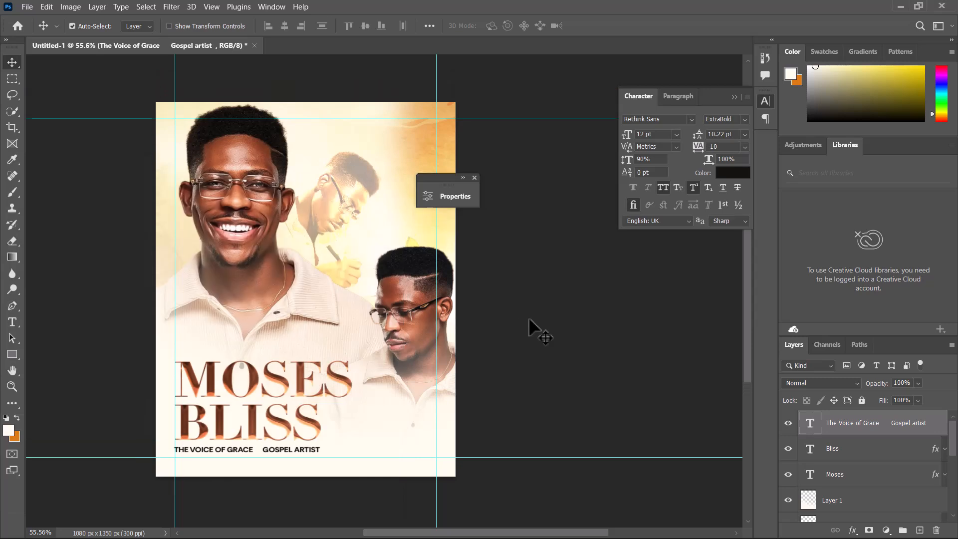
Save the document as Moses Bliss Poster in Photoshop format in the Images folder, with Maximize Compatibility on.
key("ctrl")
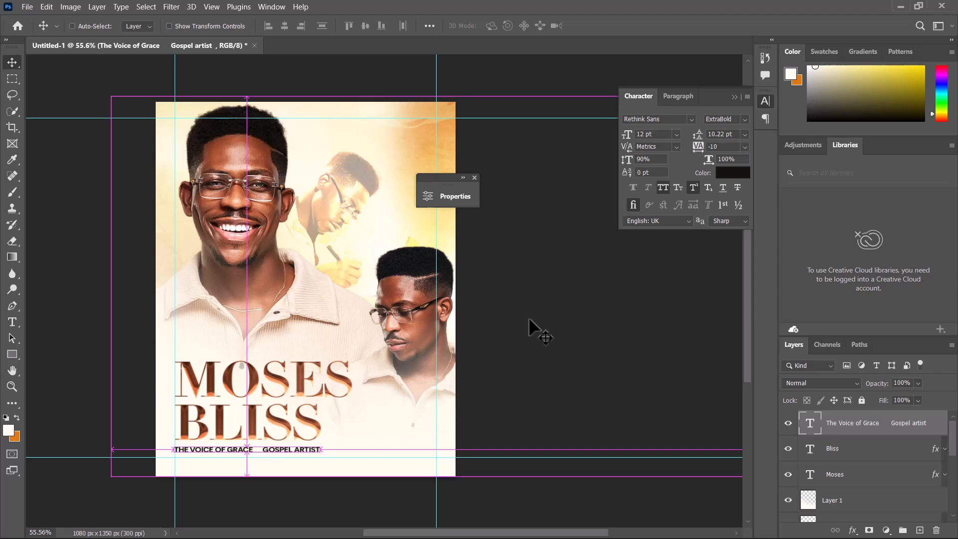
key("ctrl+s")
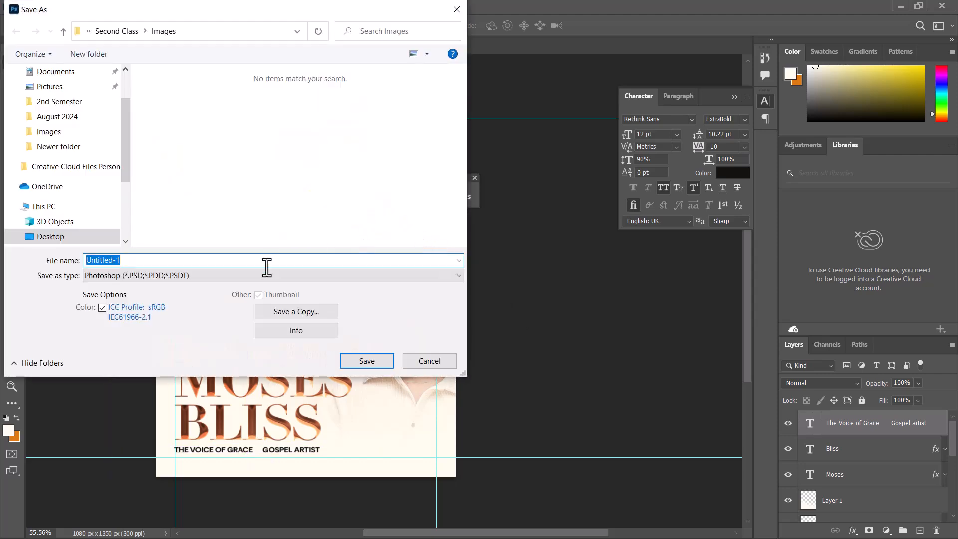
type("Moses Bliss Poster")
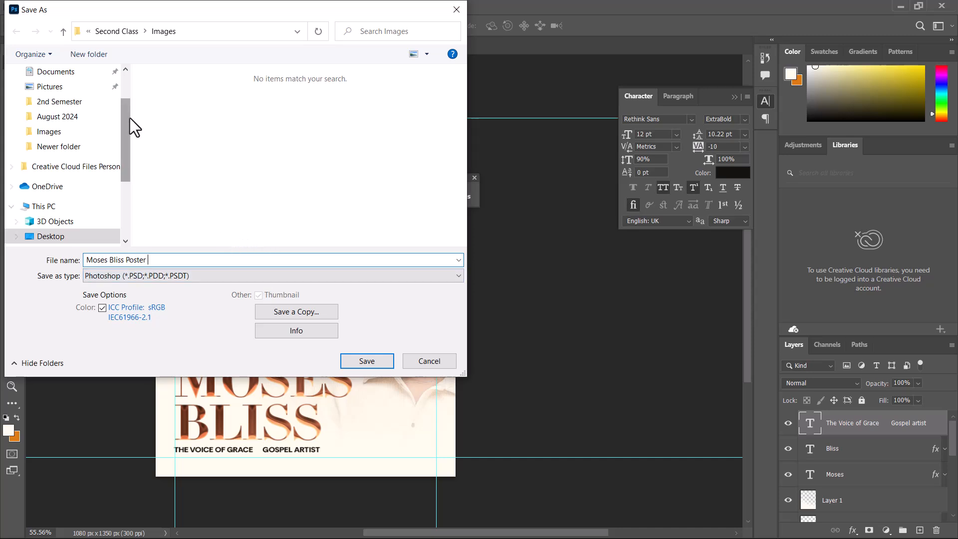
left_click_drag(130, 117, 123, 110)
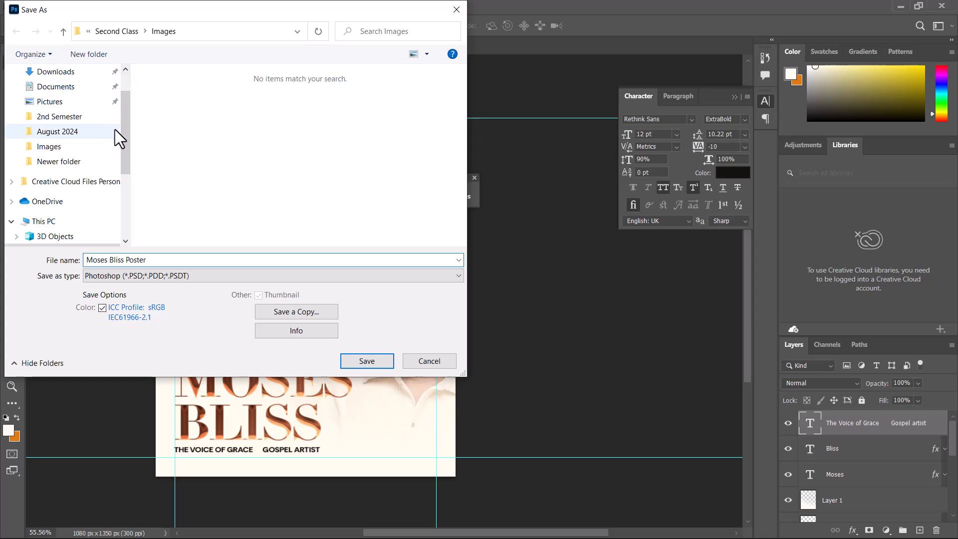
left_click(82, 149)
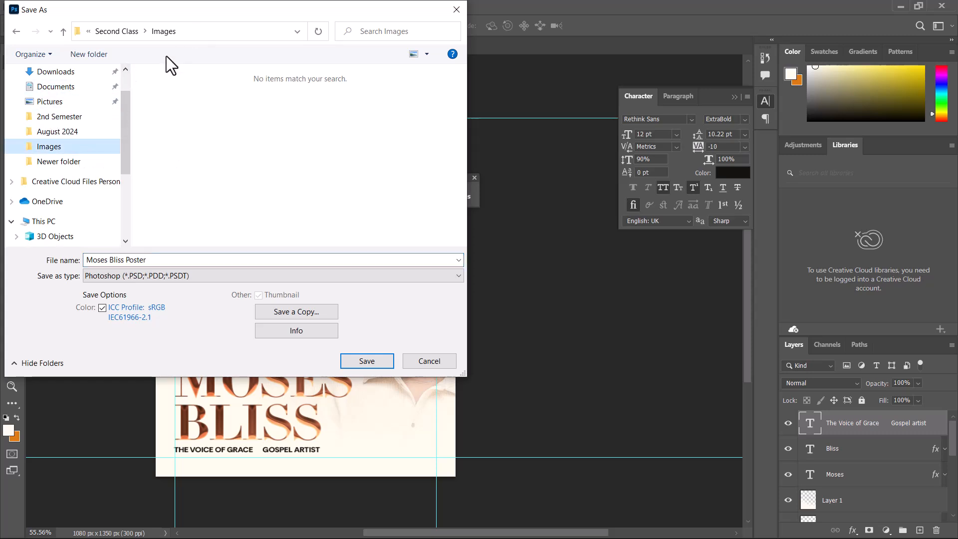
left_click(354, 363)
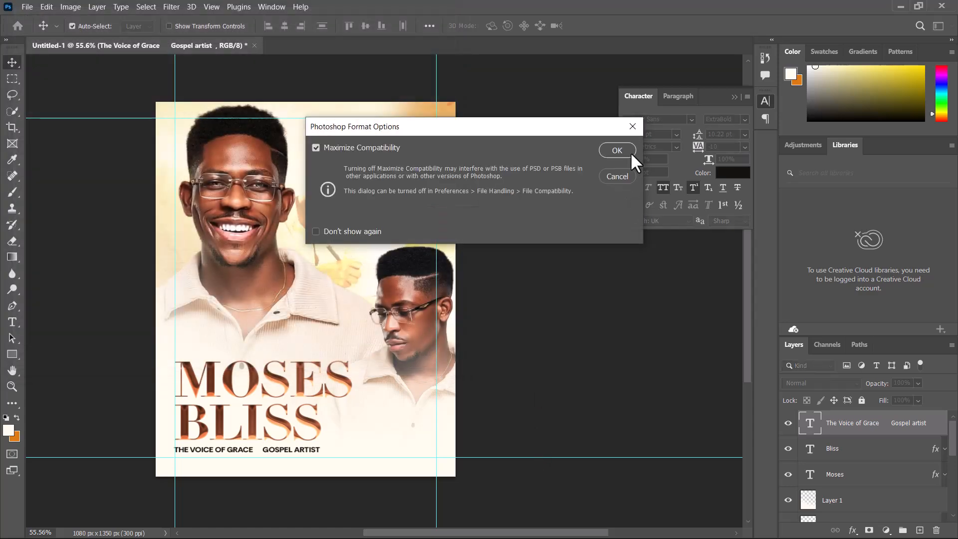
left_click(630, 152)
Move the collapsed Properties panel off the poster onto the empty workspace beside it.
scroll(331, 205, "down", 2)
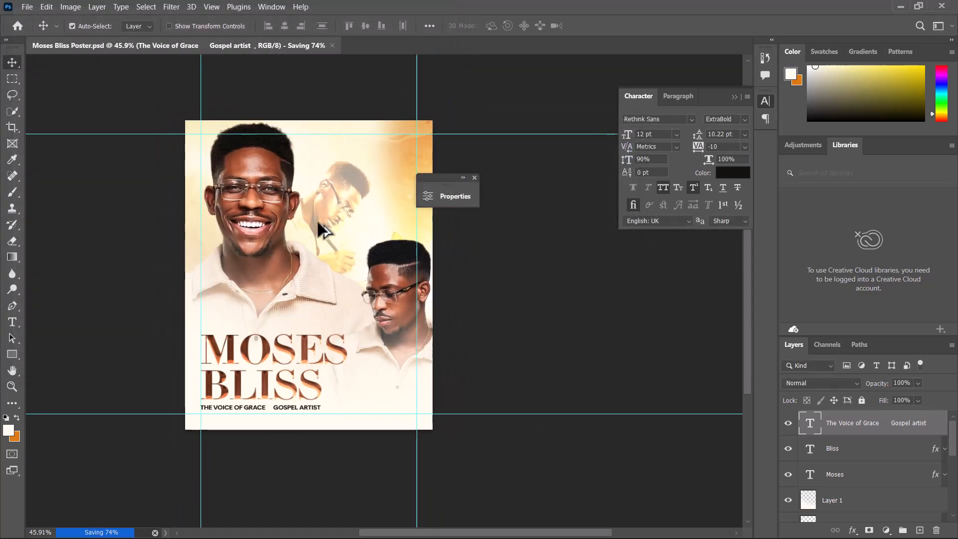
scroll(323, 231, "up", 1)
left_click(393, 311)
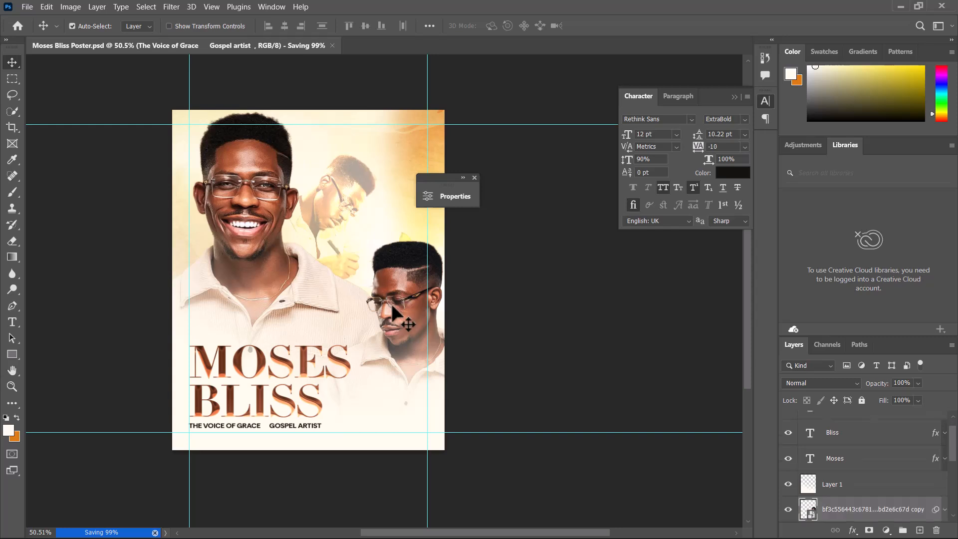
scroll(343, 315, "up", 2)
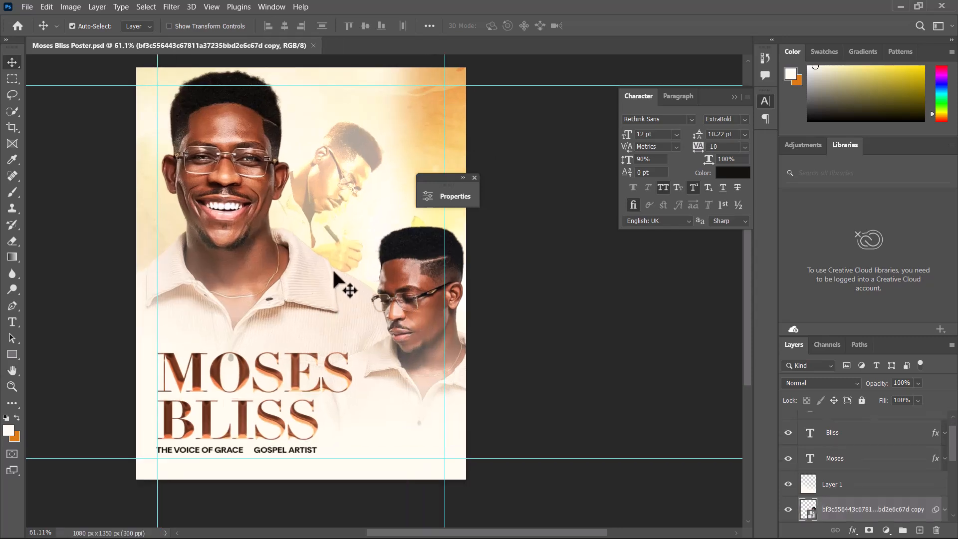
scroll(364, 278, "up", 1)
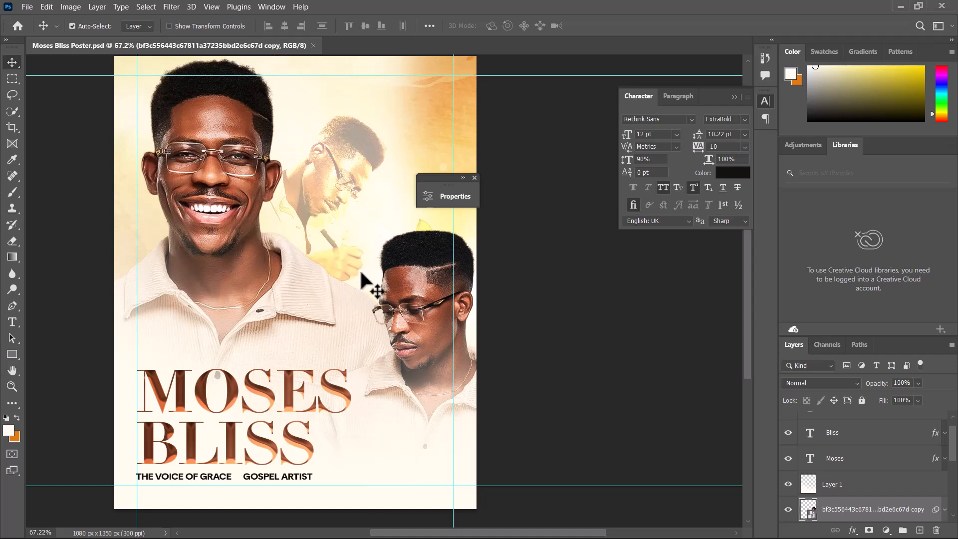
left_click_drag(438, 183, 616, 253)
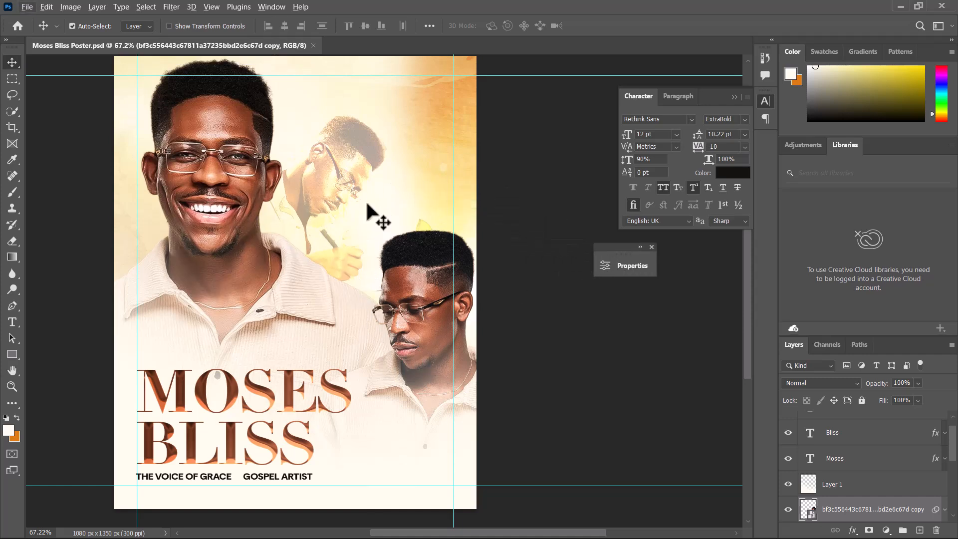
scroll(367, 320, "up", 2)
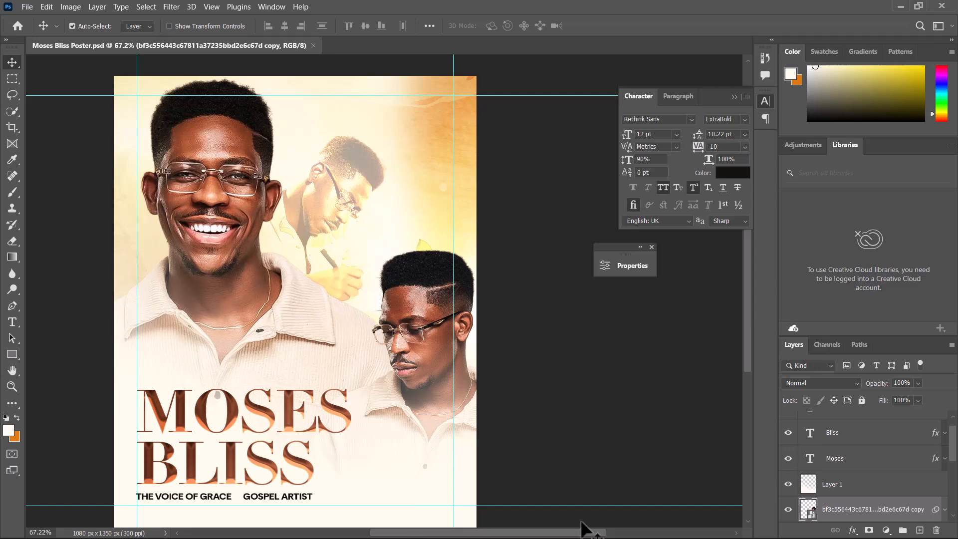
Select Layer 1 and place the cut-out stethoscope-with-mic illustration from the Images folder in File Explorer above it in the poster.
left_click(879, 493)
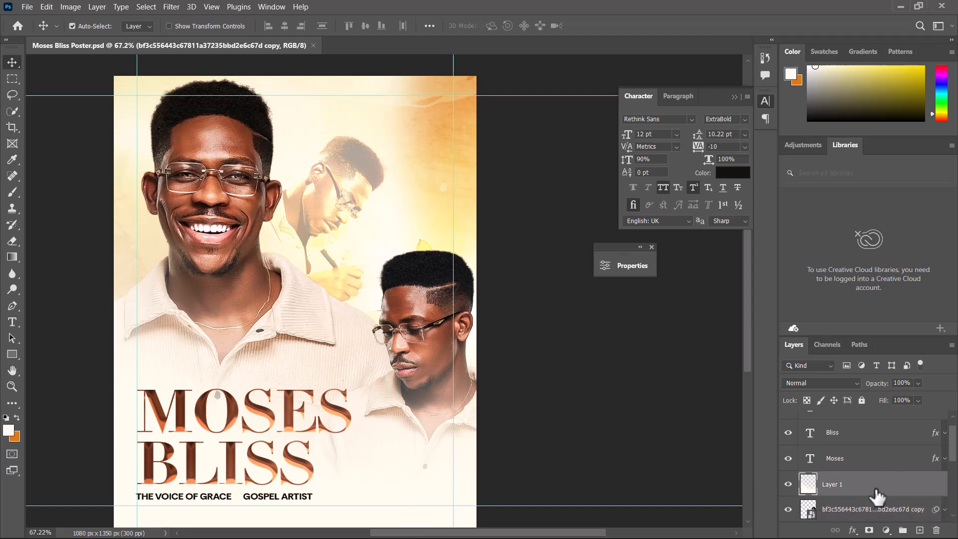
mouse_move(352, 512)
key("super")
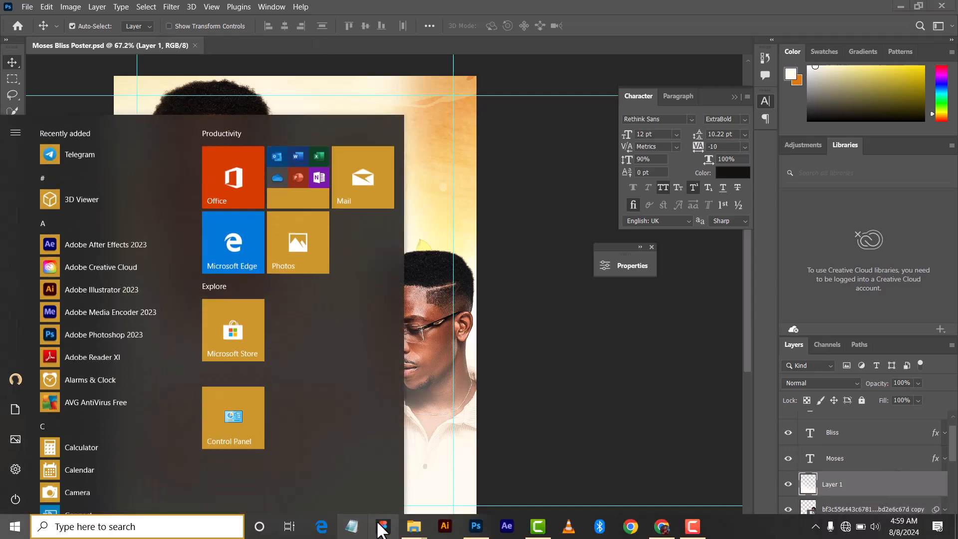
mouse_move(410, 522)
left_click(391, 484)
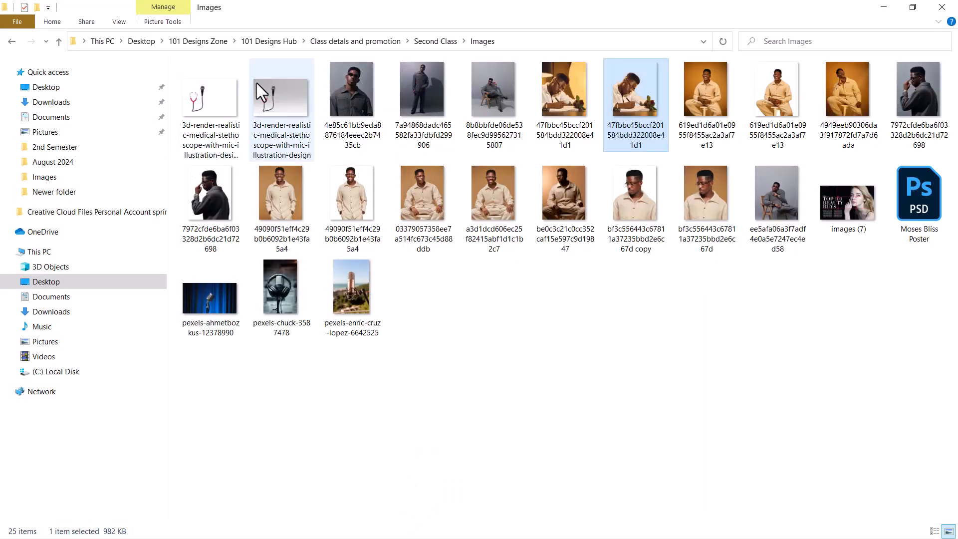
left_click(221, 94)
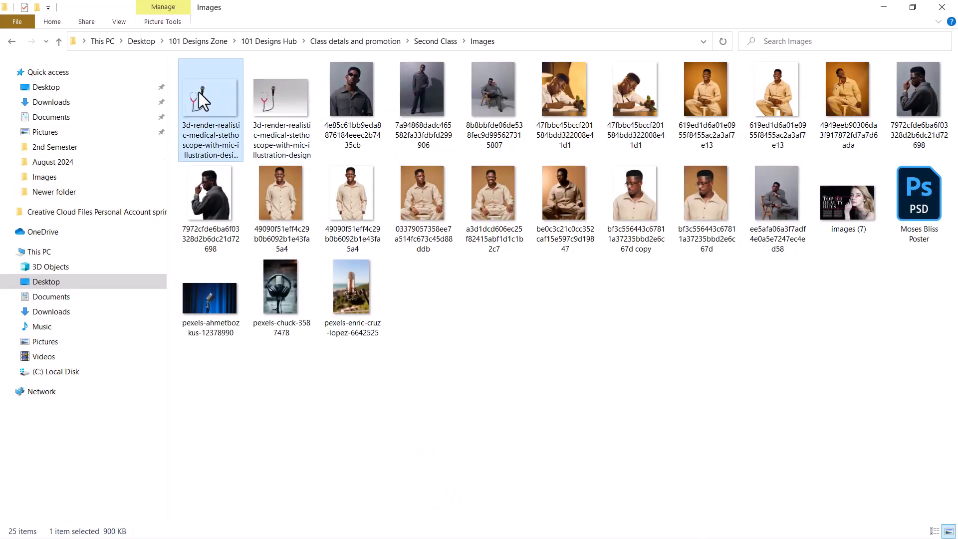
left_click(280, 116)
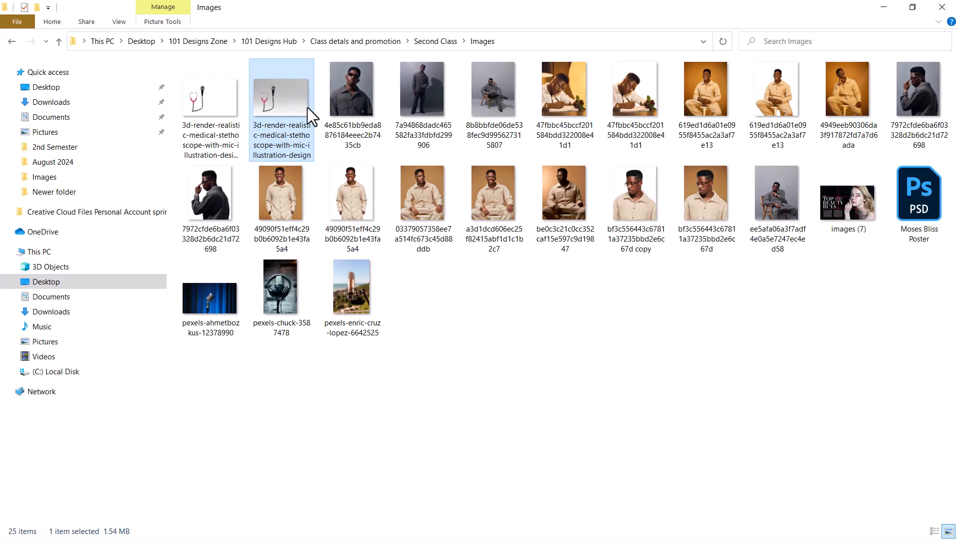
left_click_drag(209, 98, 348, 214)
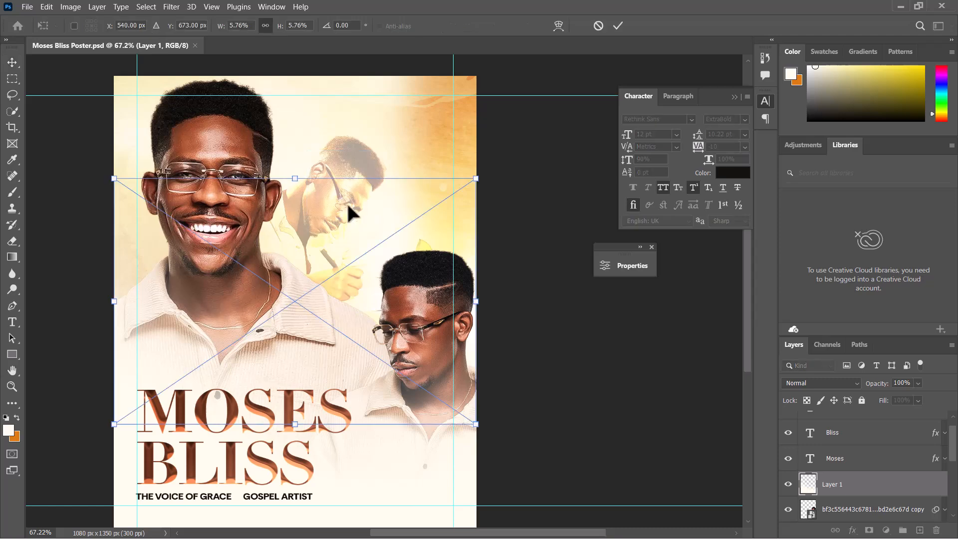
Scale the placed stethoscope-with-mic illustration to about 10.44% and rotate it about -28°.
scroll(348, 214, "down", 5)
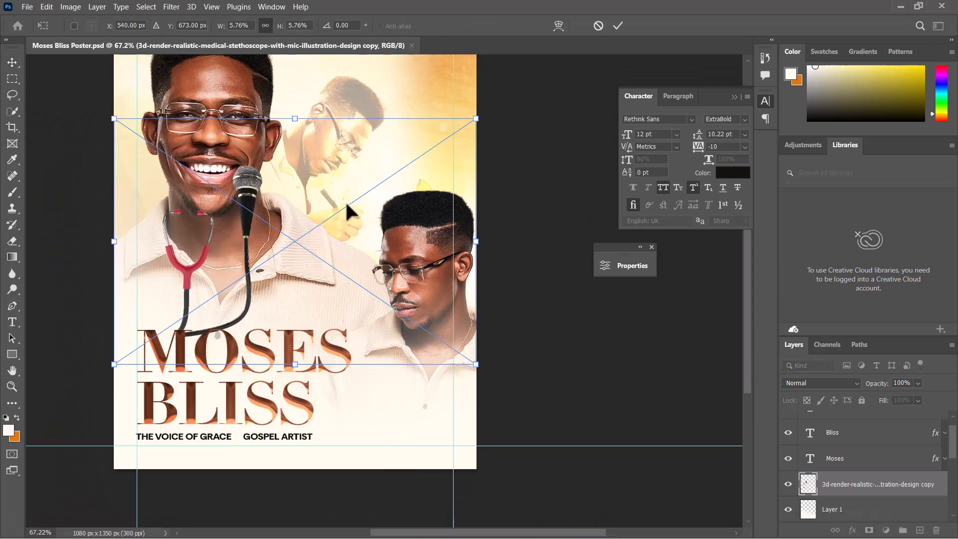
scroll(389, 230, "down", 2)
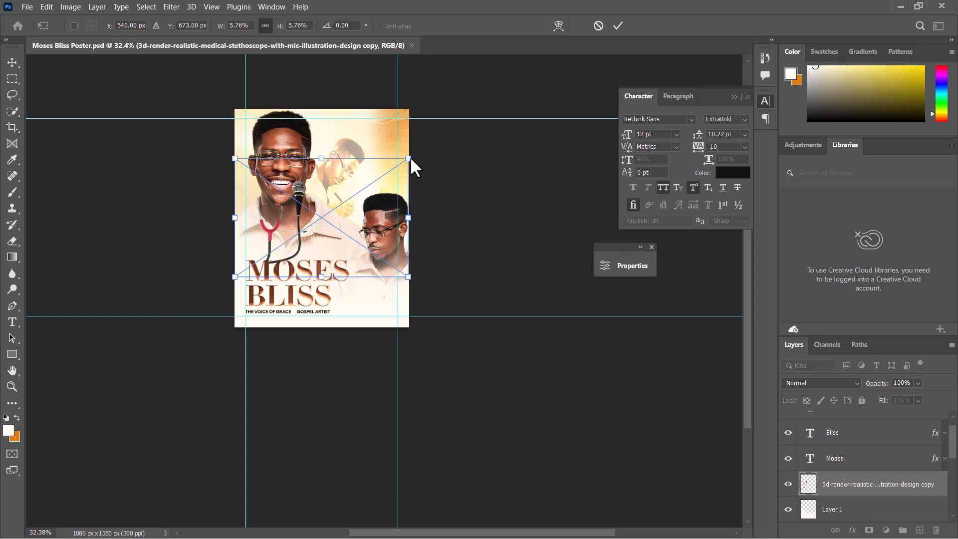
left_click_drag(408, 158, 552, 64)
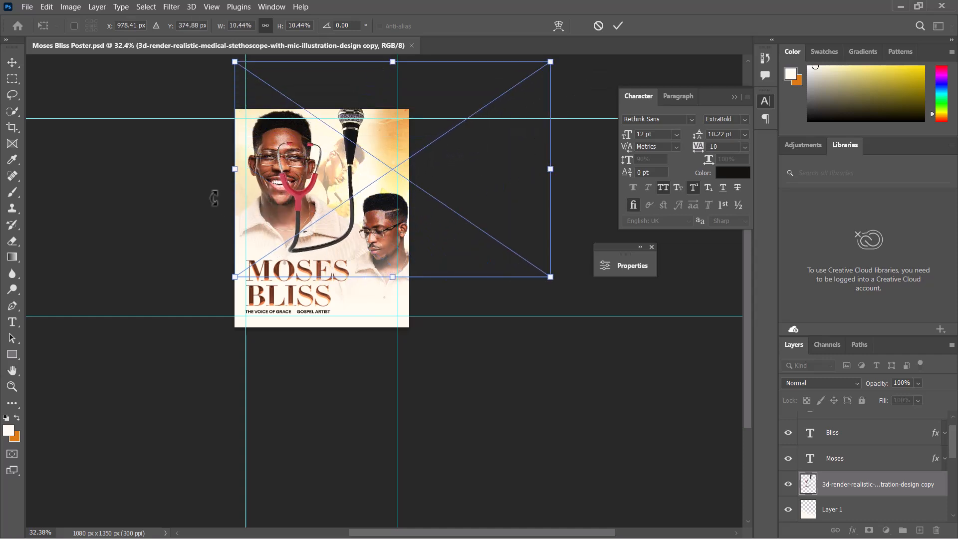
left_click_drag(213, 199, 260, 268)
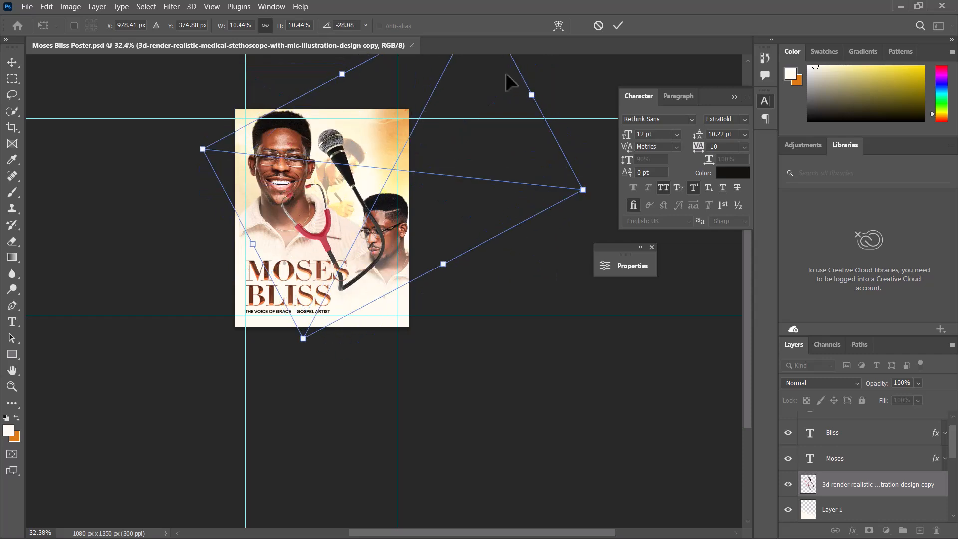
left_click(618, 26)
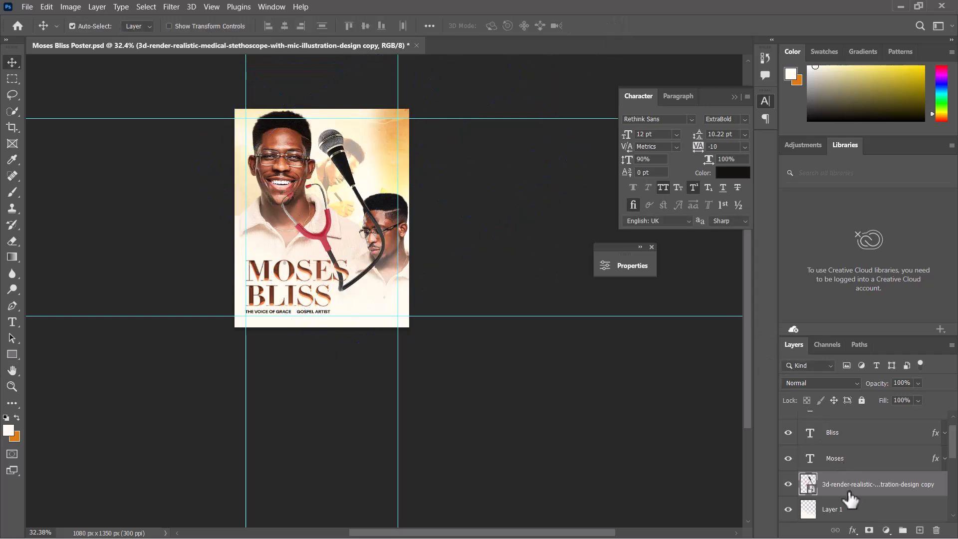
Add a layer mask to the mic illustration and paint out the red stethoscope with a black brush sized 175.
left_click(870, 530)
key("d")
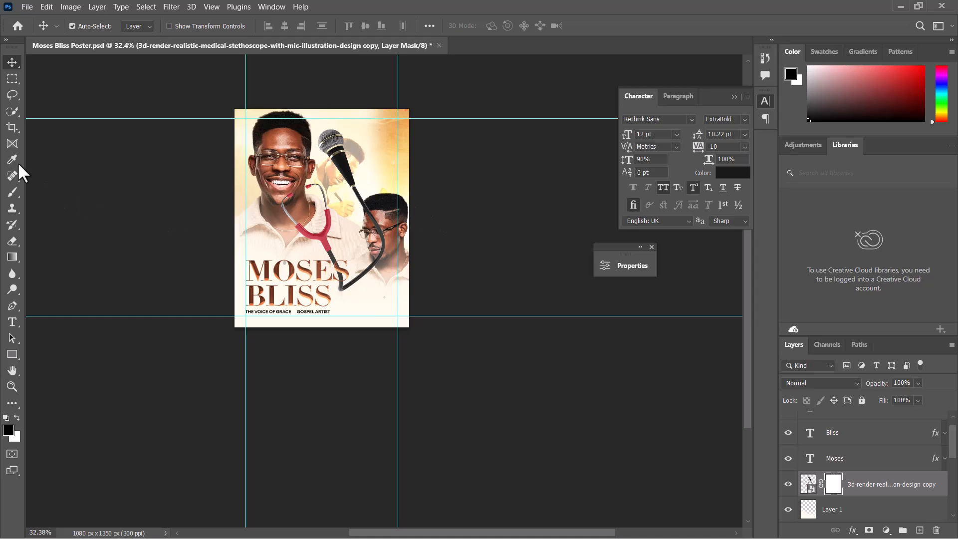
left_click(10, 192)
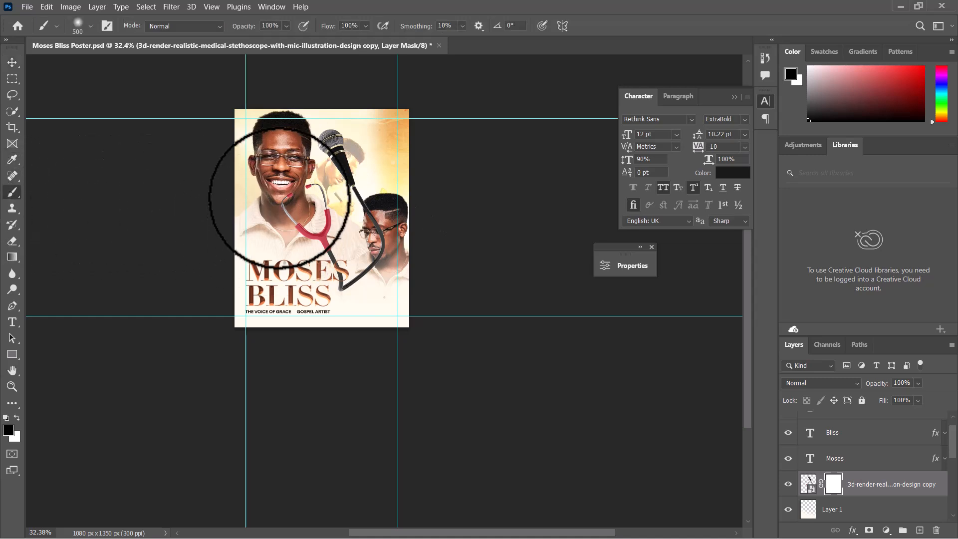
key("bracketleft")
key("bracketleft")
key("bracketleft")
key("bracketleft")
key("bracketleft")
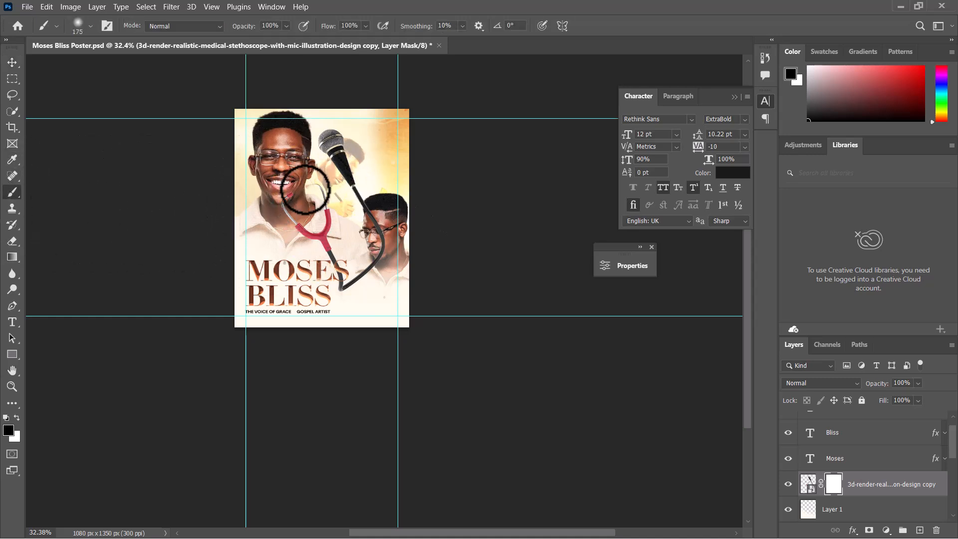
mouse_move(308, 219)
left_mouse_down()
mouse_move(315, 187)
mouse_move(328, 247)
mouse_move(329, 224)
mouse_move(296, 215)
mouse_move(321, 225)
mouse_move(309, 220)
mouse_move(341, 255)
mouse_move(316, 253)
left_mouse_up()
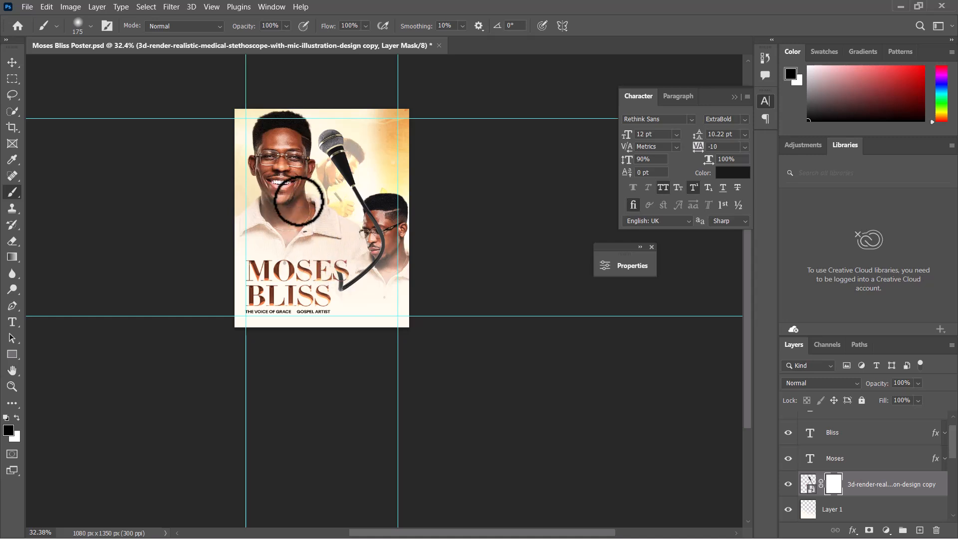
Move the masked microphone down and slightly right, so its head sits between the two front portraits.
left_click(12, 62)
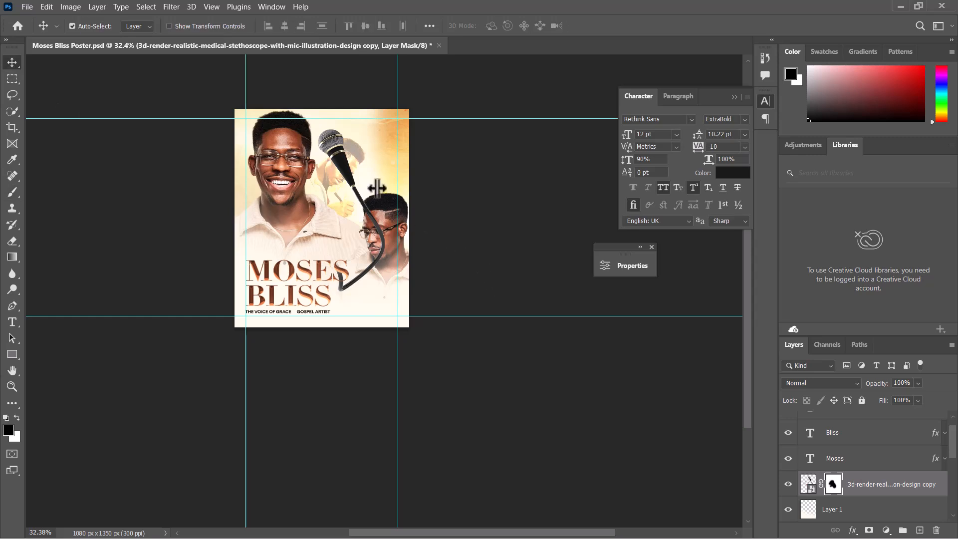
left_click_drag(320, 148, 338, 185)
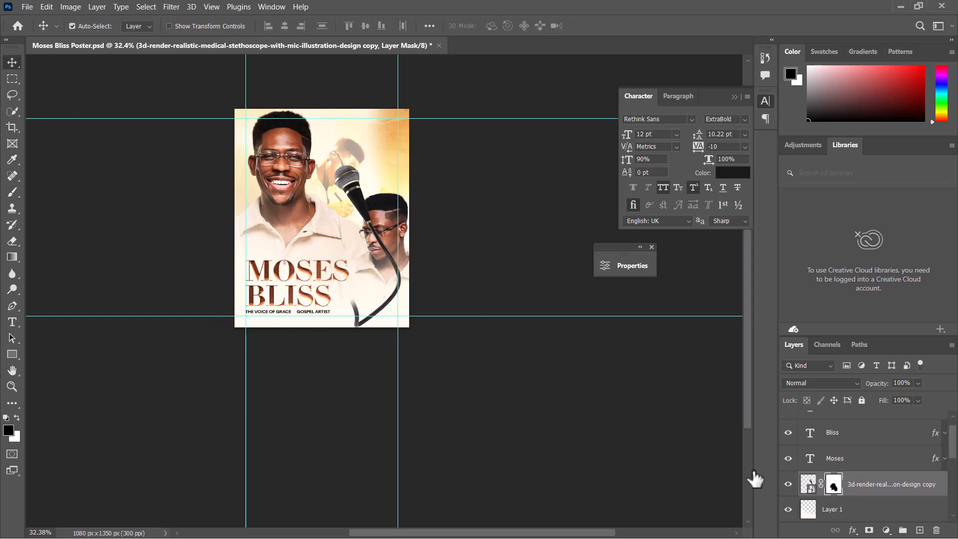
left_click(13, 192)
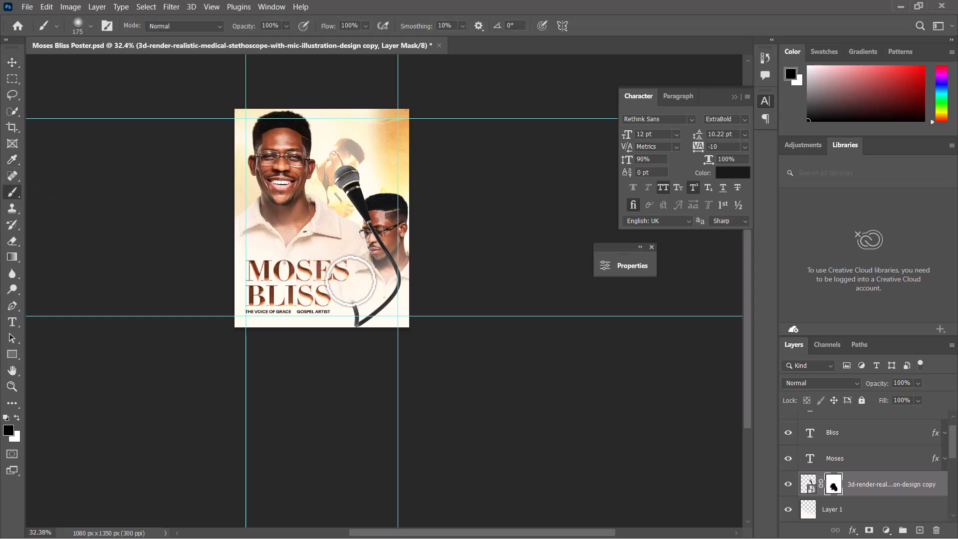
left_click(13, 62)
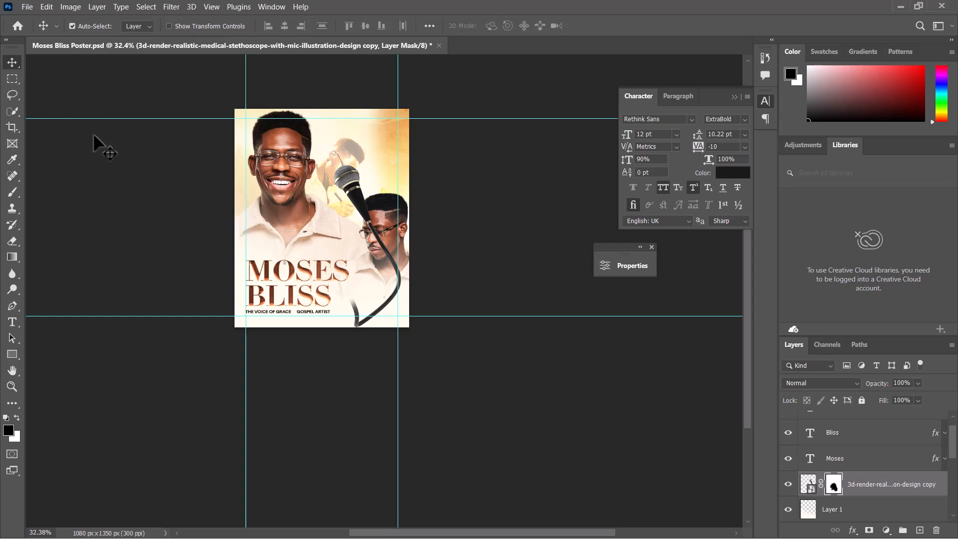
Rotate the microphone about -93.5°, scale it to about 98% and place it beside the title at the poster's right edge.
left_click_drag(357, 190, 366, 213)
key("ctrl+t")
left_click_drag(434, 210, 335, 215)
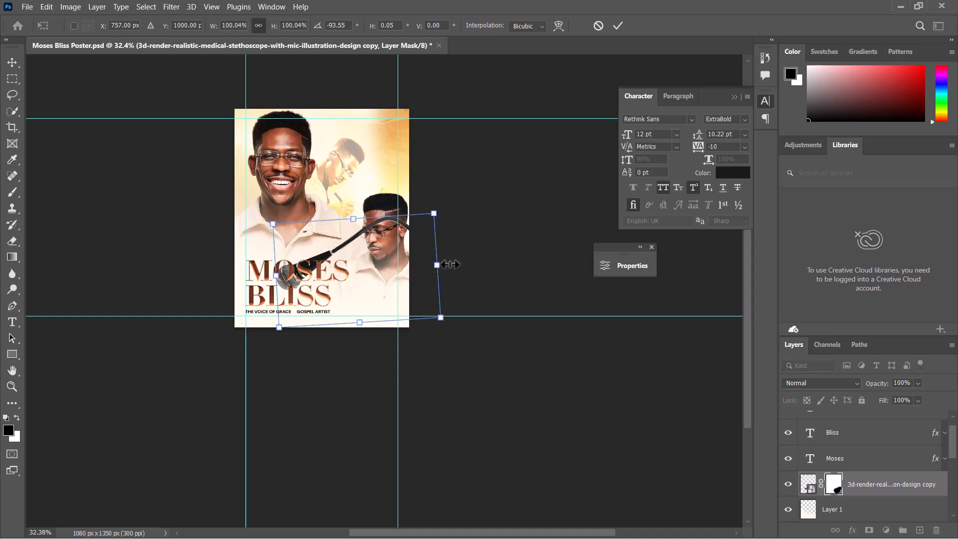
left_click_drag(451, 265, 522, 258)
left_click_drag(359, 243, 375, 175)
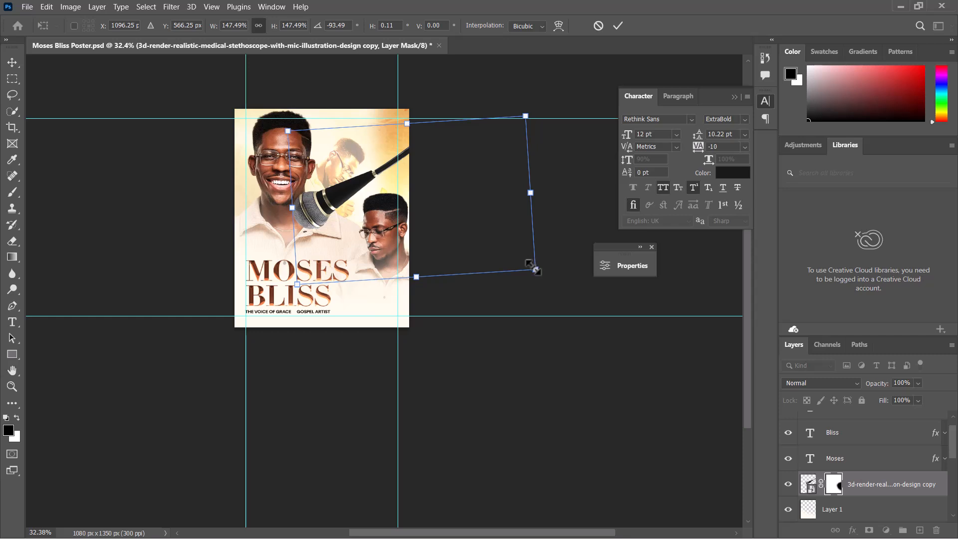
left_click_drag(535, 269, 450, 226)
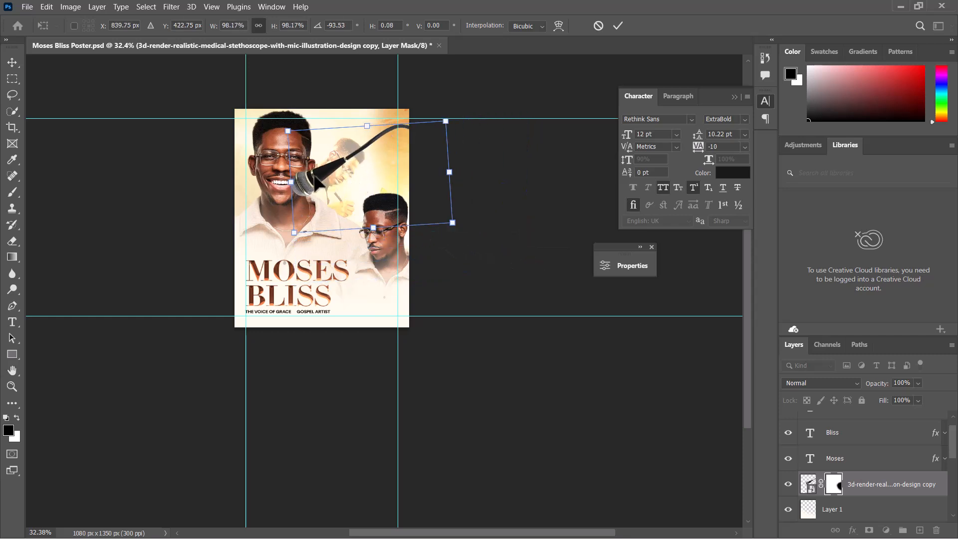
left_click_drag(315, 182, 374, 281)
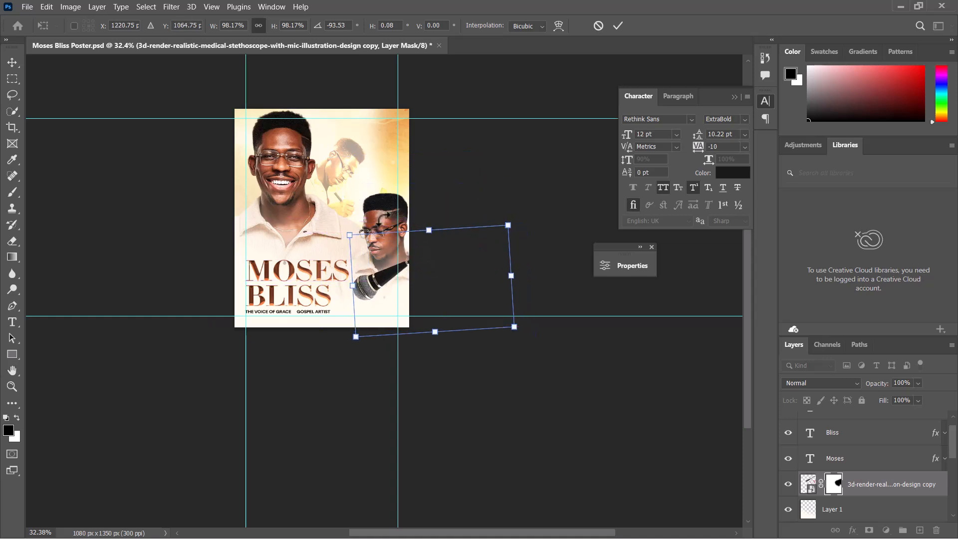
left_click(618, 25)
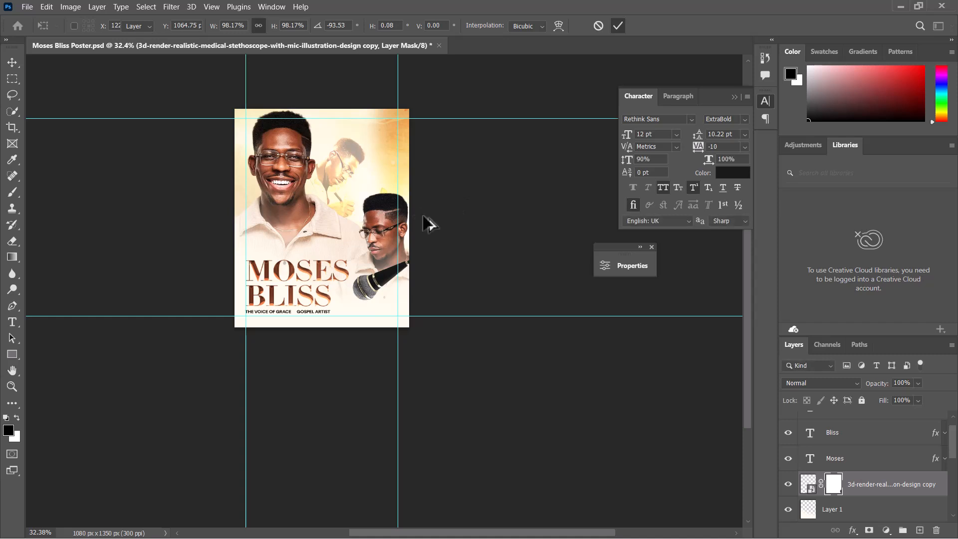
Nudge the smaller front portrait above the microphone slightly down.
scroll(433, 229, "up", 2, "alt")
left_click_drag(362, 186, 343, 206)
scroll(434, 258, "up", 1, "alt")
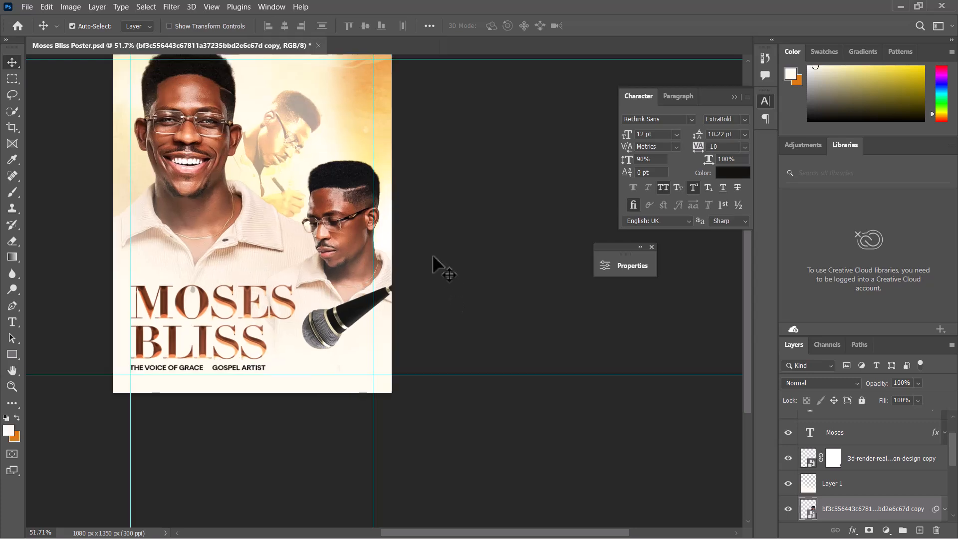
scroll(320, 227, "up", 1, "alt")
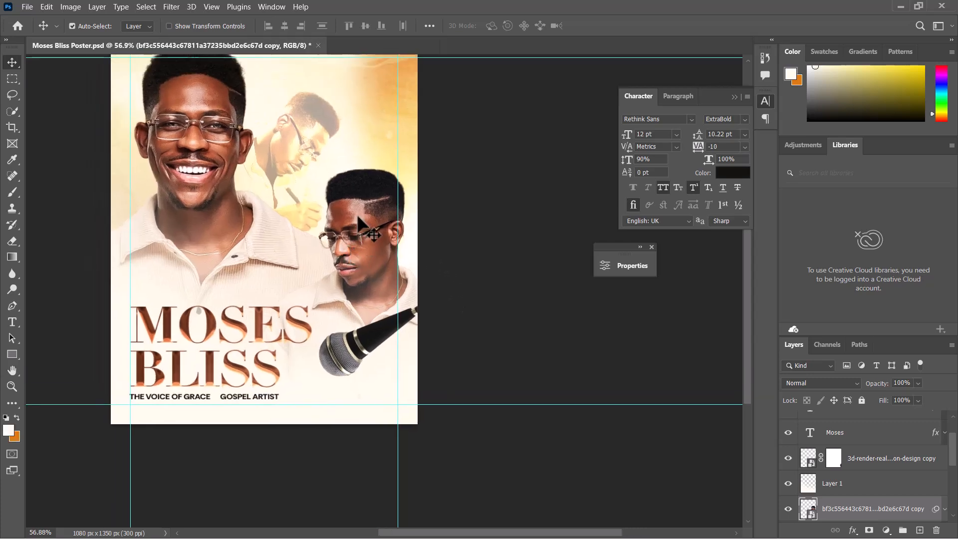
left_click_drag(360, 225, 363, 235)
Scale the microphone to about 92%, rotate it about -3.5° and position its head right beside the word BLISS.
left_click_drag(371, 324, 372, 333)
key("ctrl+t")
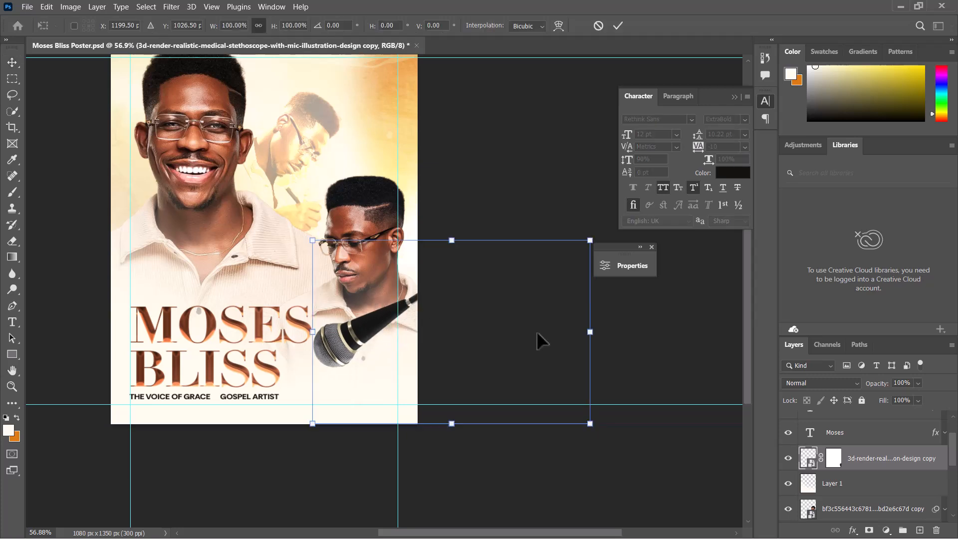
left_click_drag(588, 331, 562, 332)
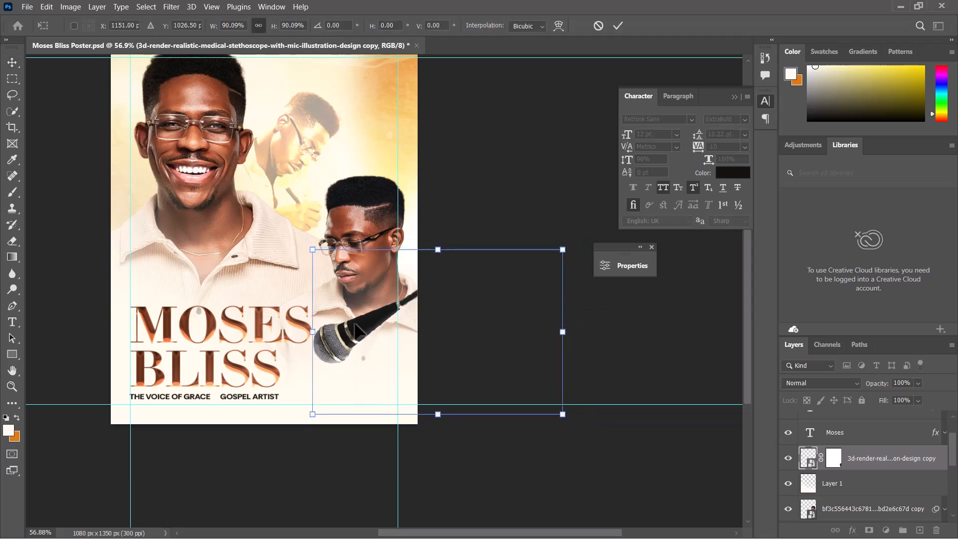
left_click_drag(352, 334, 324, 360)
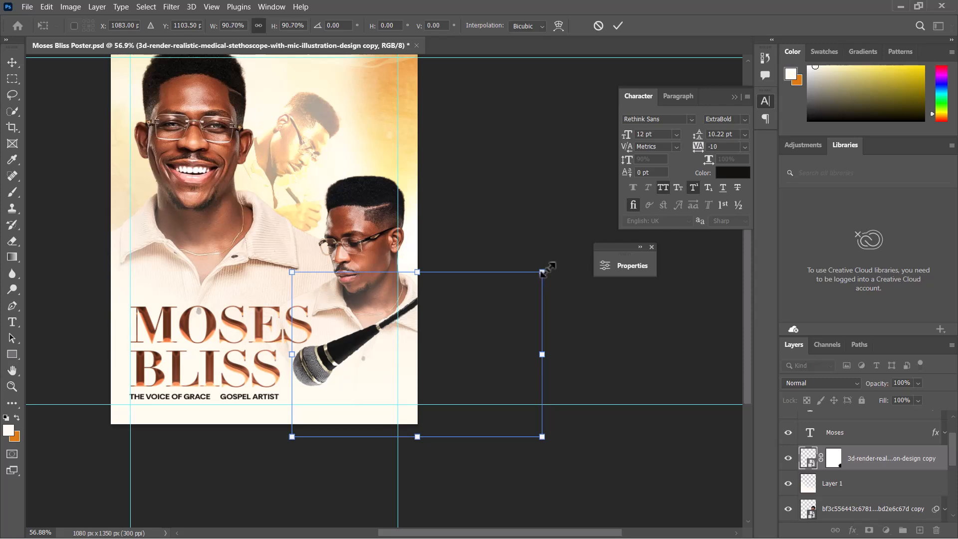
left_click_drag(543, 271, 547, 269)
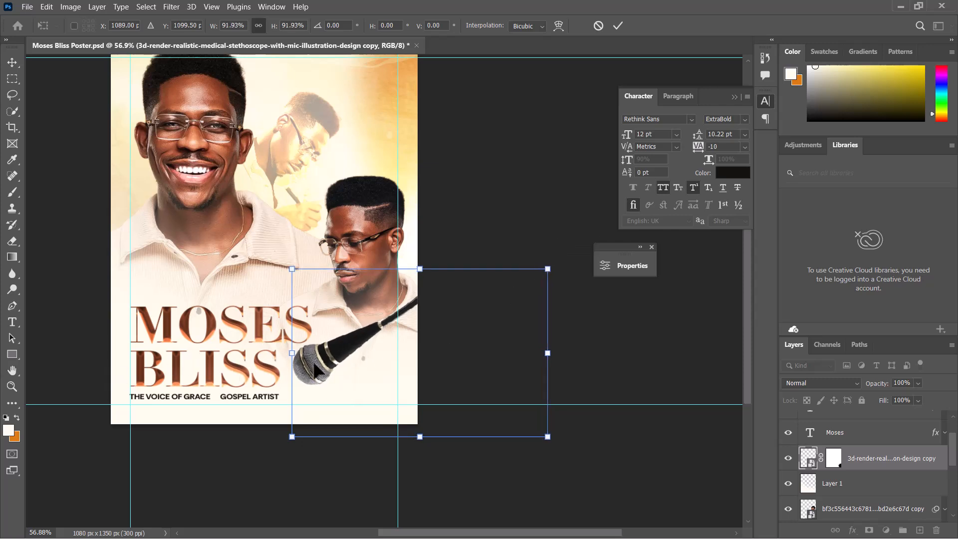
left_click_drag(563, 266, 559, 252)
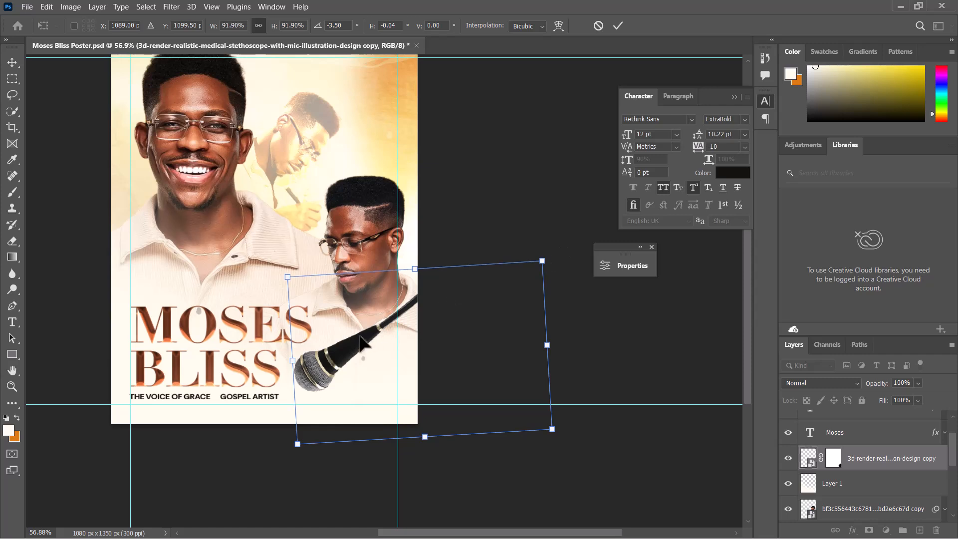
left_click_drag(361, 344, 359, 340)
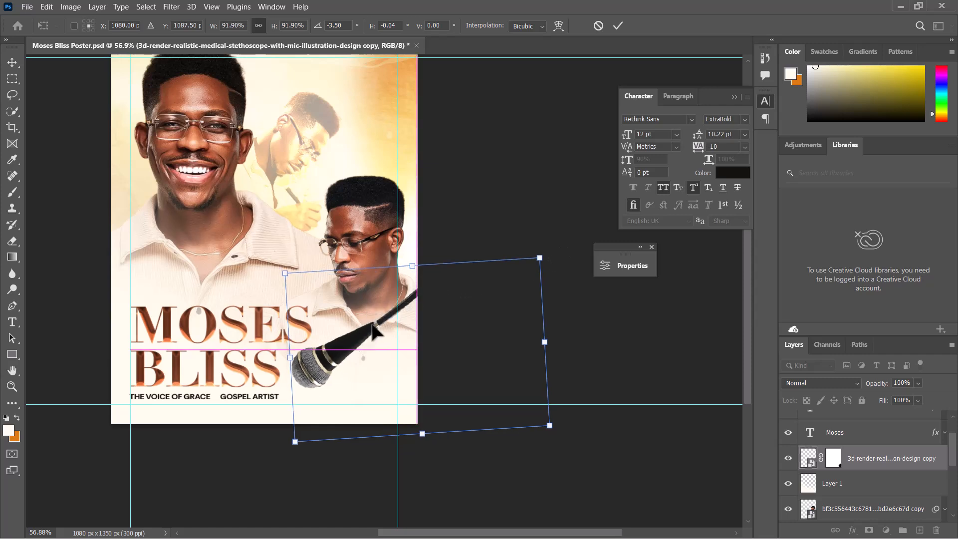
left_click(618, 26)
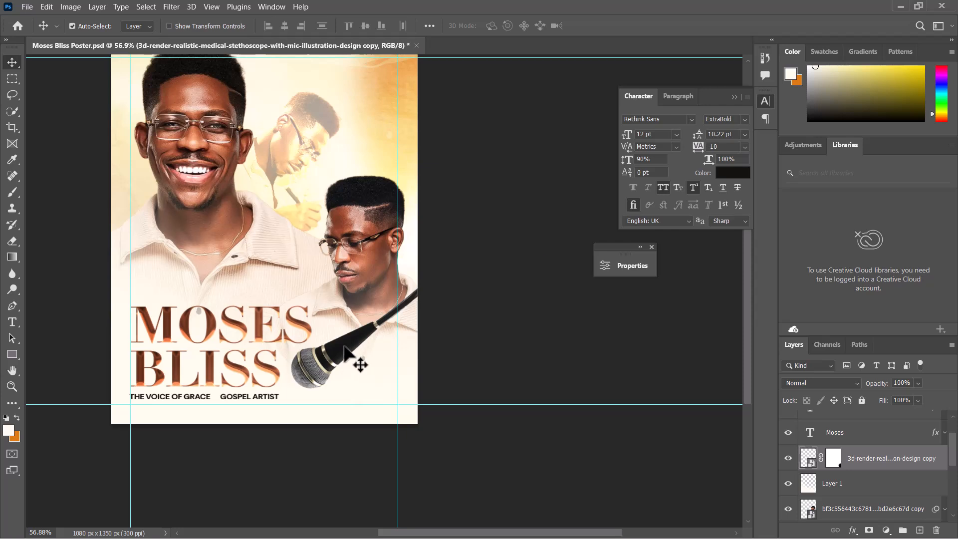
Nudge the microphone slightly upward beside the title.
left_click_drag(344, 347, 349, 341)
scroll(295, 237, "down", 1)
left_click_drag(312, 259, 352, 282)
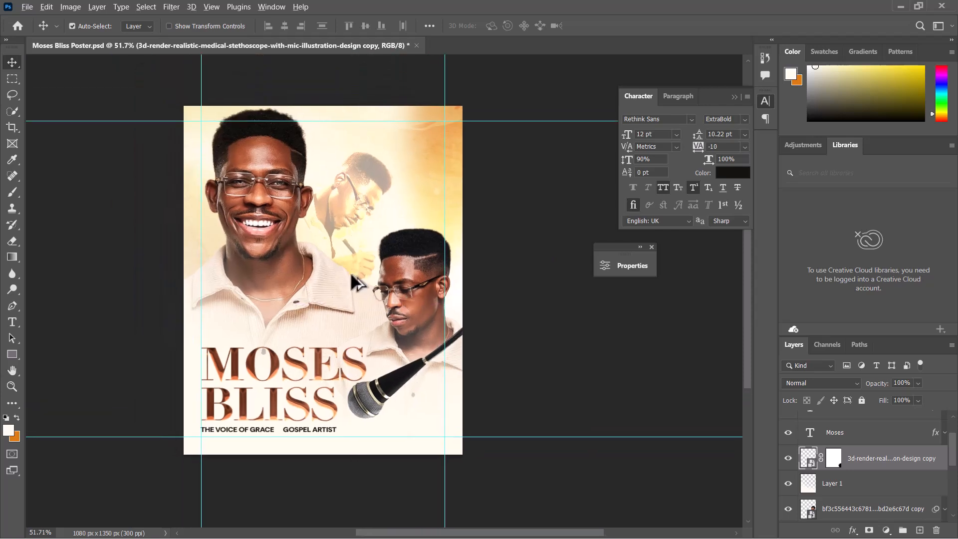
scroll(352, 274, "up", 2)
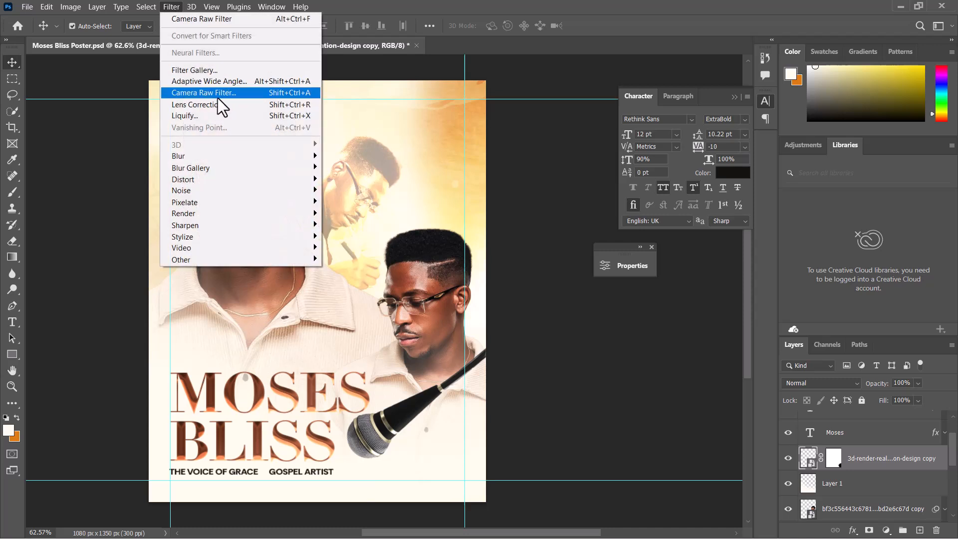
Start a Camera Raw adjustment on the microphone layer with Exposure +0.65, Contrast +11 and Highlights -66.
left_click(217, 93)
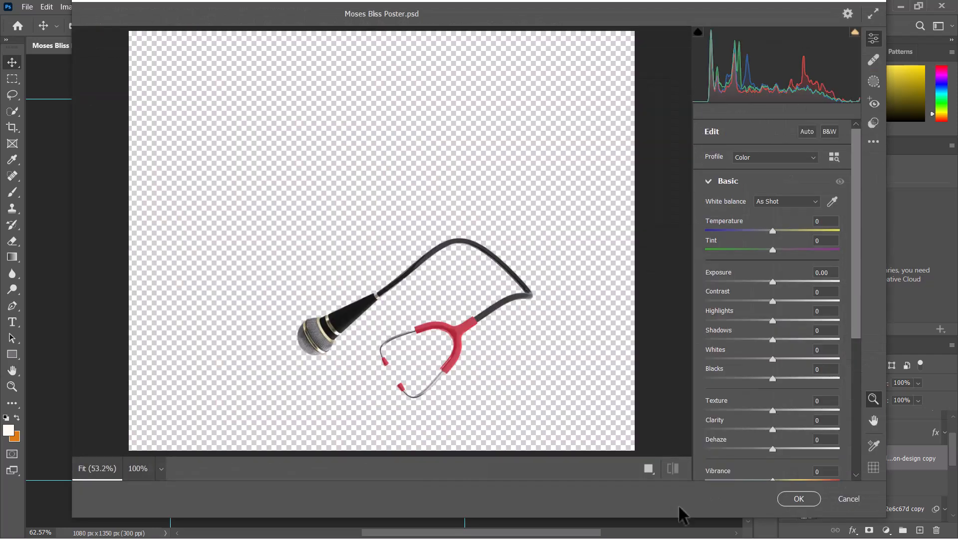
key("super")
left_click(693, 526)
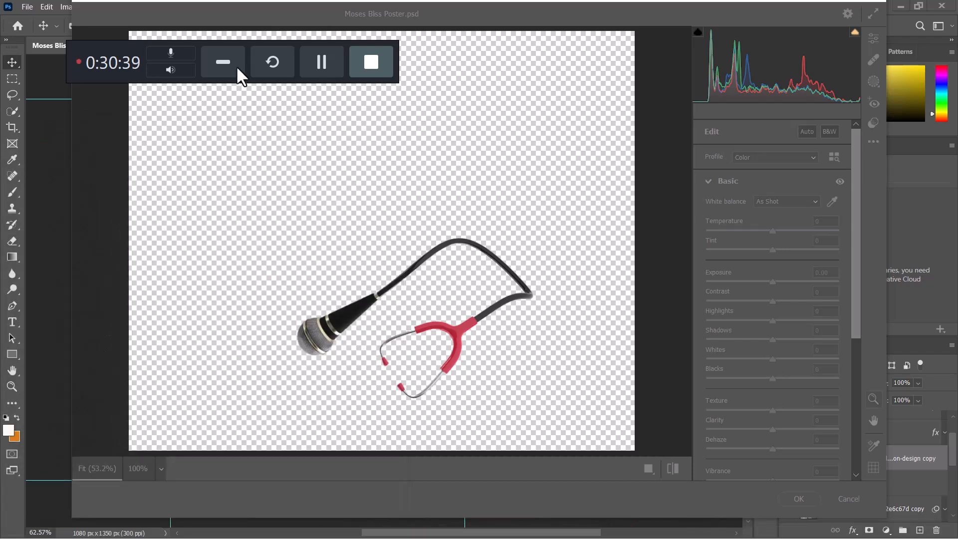
left_click(223, 62)
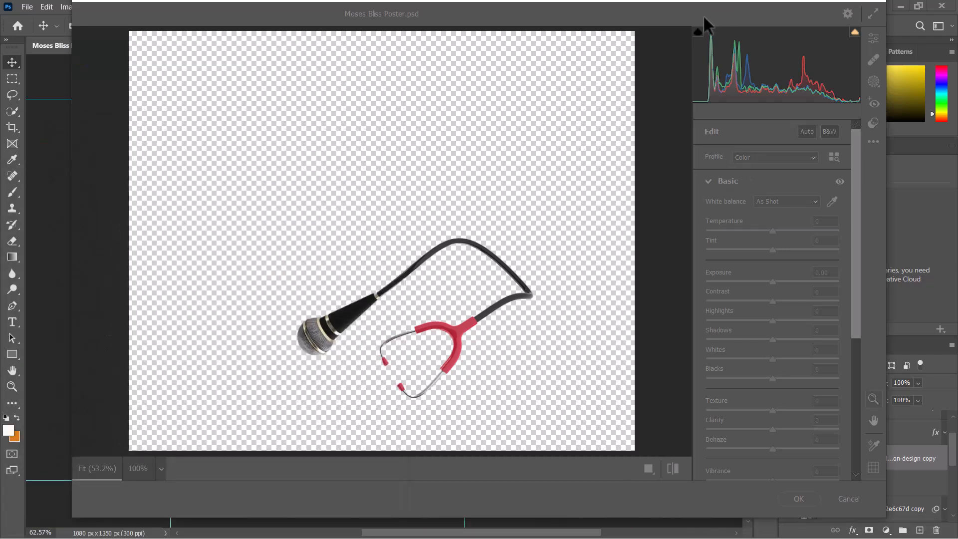
left_click(703, 14)
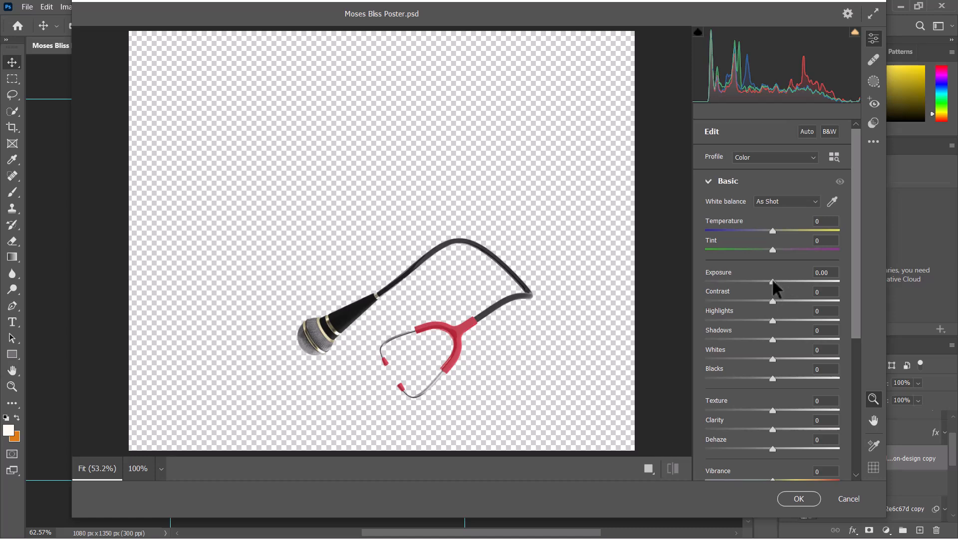
mouse_move(774, 282)
left_mouse_down()
mouse_move(783, 282)
mouse_move(781, 302)
mouse_move(782, 282)
left_mouse_up()
left_click_drag(772, 320, 730, 322)
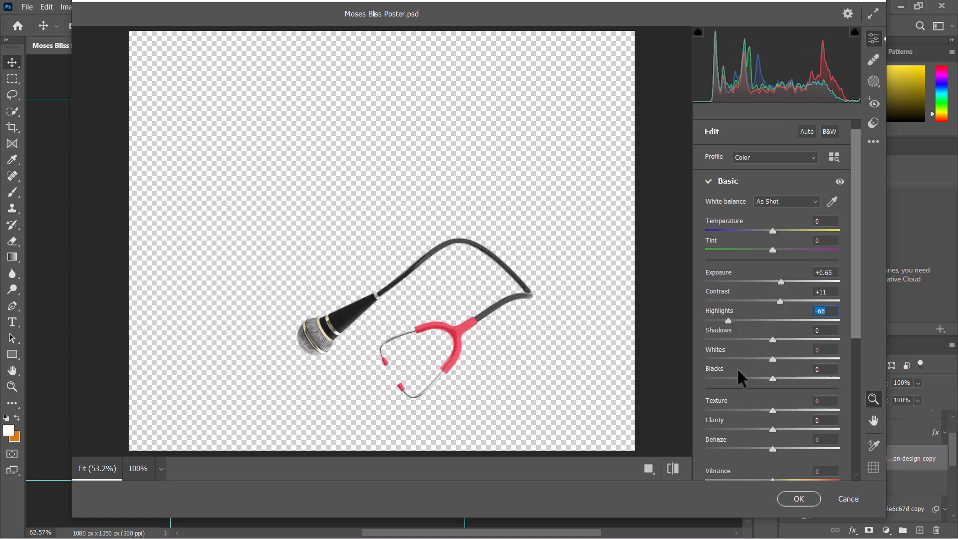
Set the microphone's Whites to +25, Shadows -12, Texture -3 and Clarity +18, with Temperature -1 and Tint +5.
left_click(788, 359)
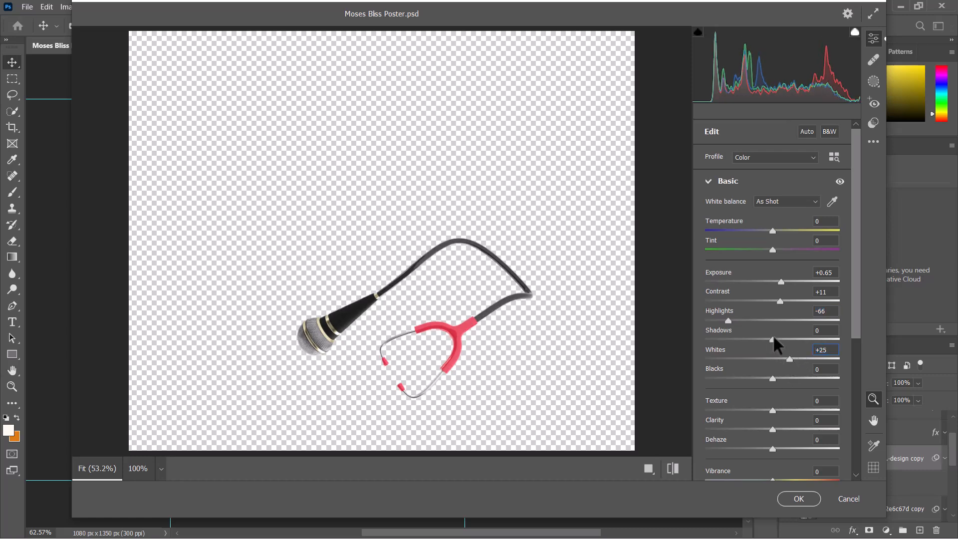
left_click_drag(773, 338, 765, 340)
mouse_move(774, 429)
left_mouse_down()
mouse_move(782, 431)
mouse_move(771, 410)
mouse_move(784, 431)
left_mouse_up()
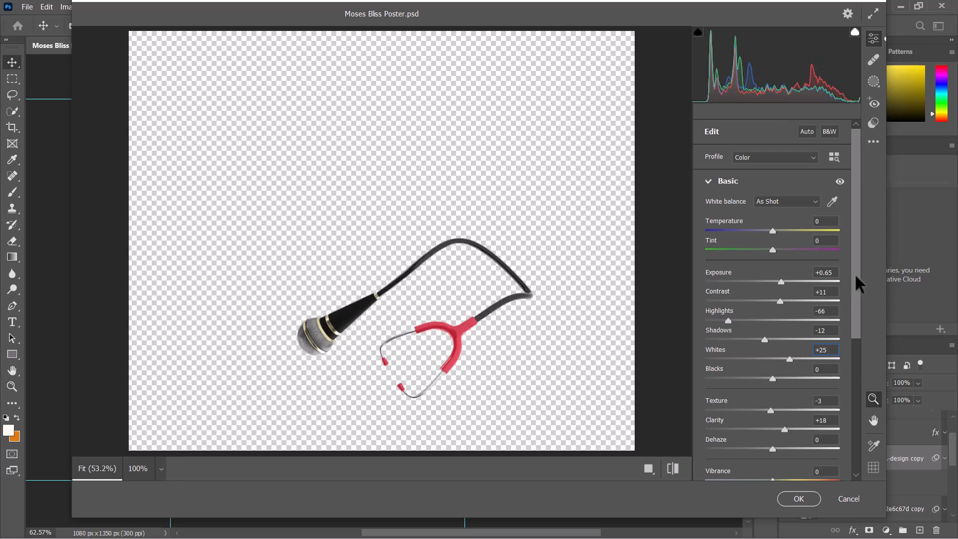
scroll(857, 283, "down", 1)
left_click_drag(774, 244, 771, 228)
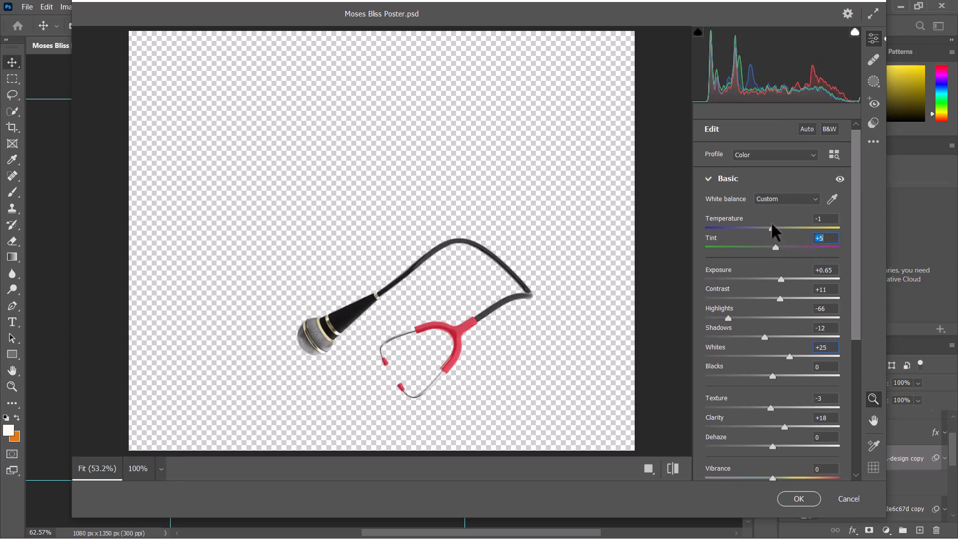
Set the microphone's Vibrance to +29 and Saturation to +16, with Sharpening 82 and Noise Reduction 32.
left_click_drag(860, 245, 857, 321)
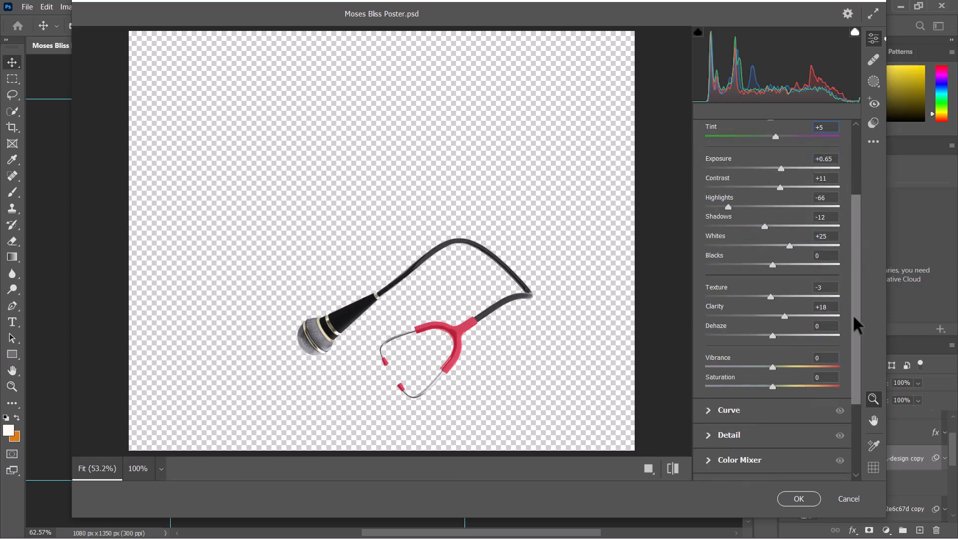
left_click_drag(773, 368, 793, 368)
left_click_drag(773, 386, 793, 368)
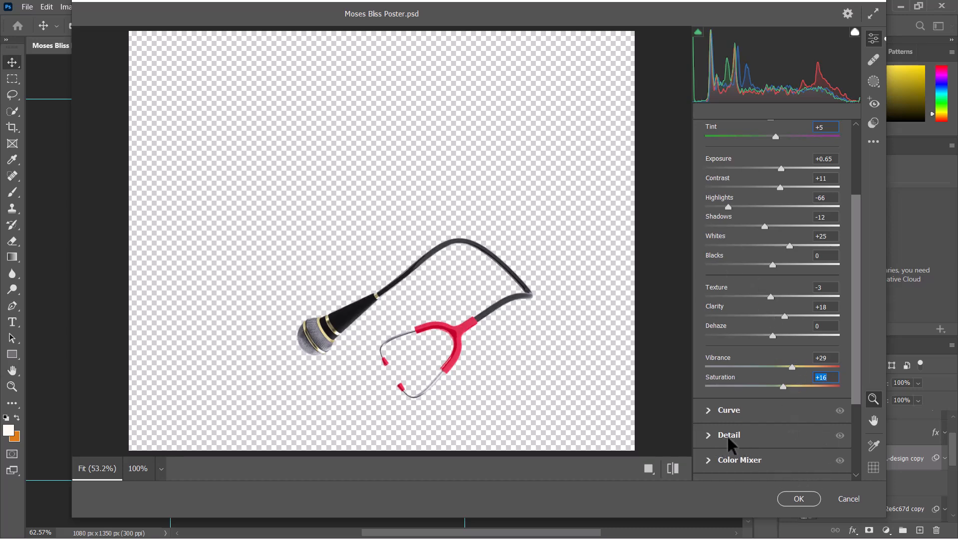
left_click(758, 433)
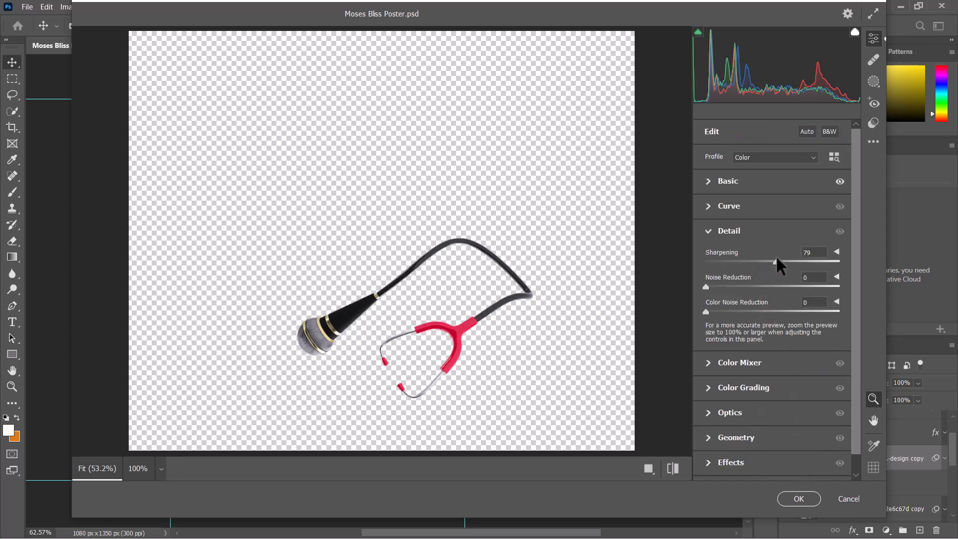
left_click_drag(738, 283, 749, 282)
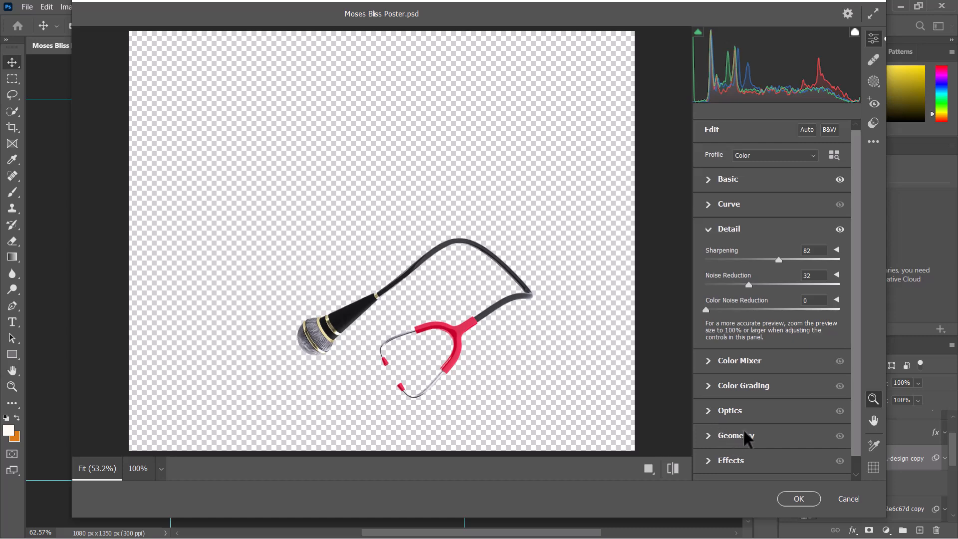
Grade the microphone with midtone luminance 28, shadow luminance 18 and slightly raised highlight luminance, apply the filter and compare before and after.
left_click(720, 384)
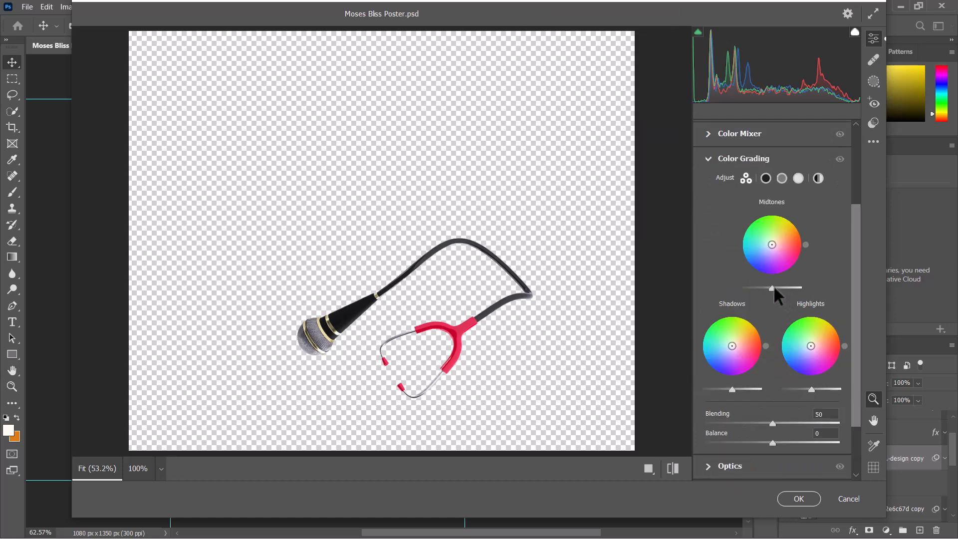
mouse_move(774, 286)
left_mouse_down()
mouse_move(789, 286)
mouse_move(781, 286)
left_mouse_up()
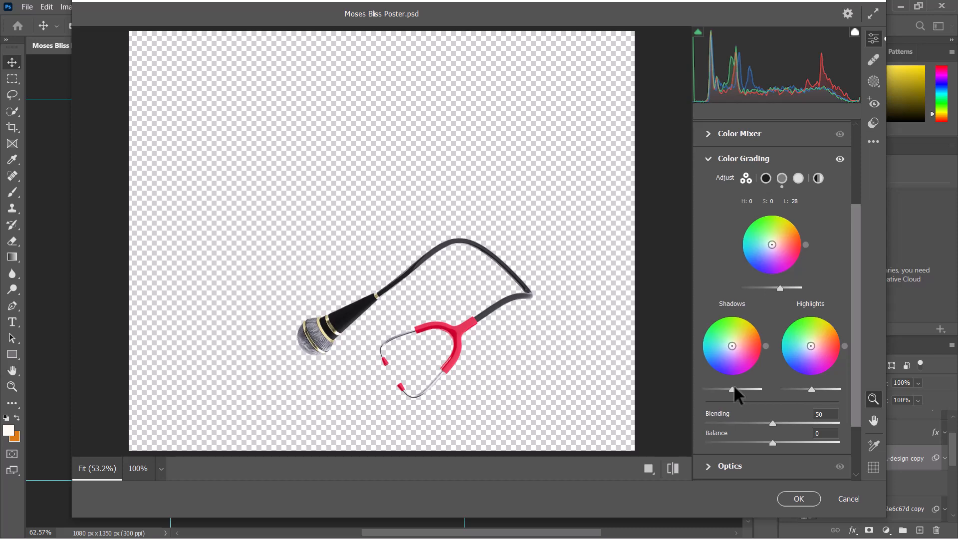
left_click_drag(735, 387, 740, 387)
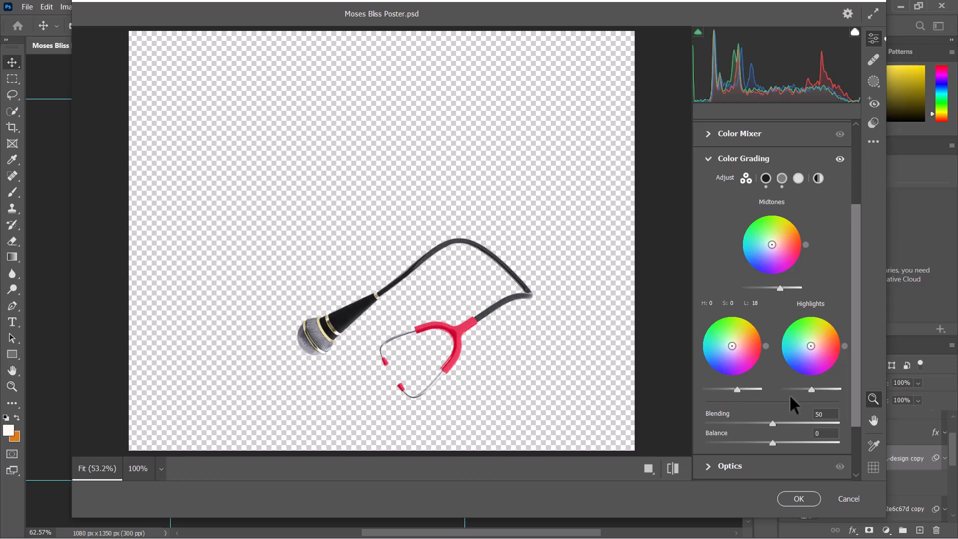
left_click_drag(812, 389, 818, 389)
left_click(798, 499)
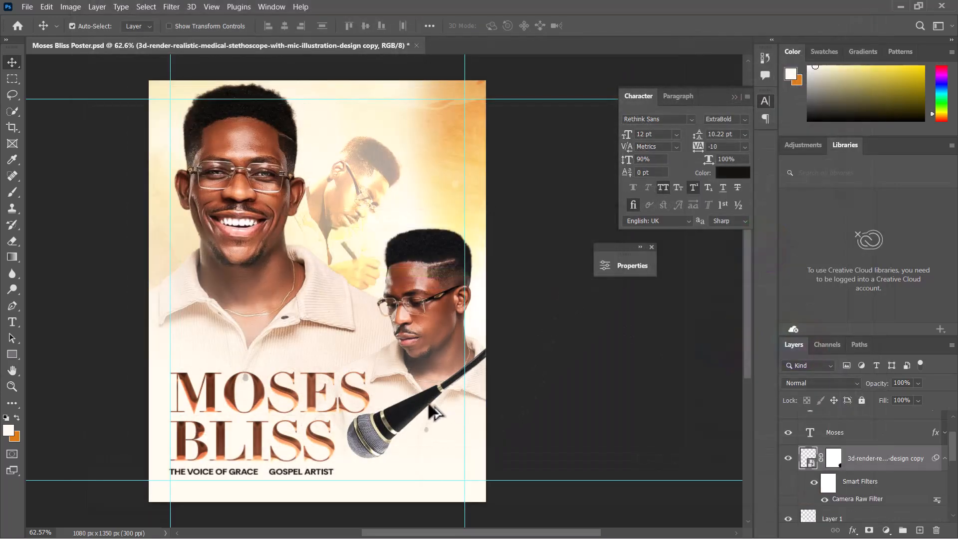
key("ctrl+z")
key("ctrl+shift+z")
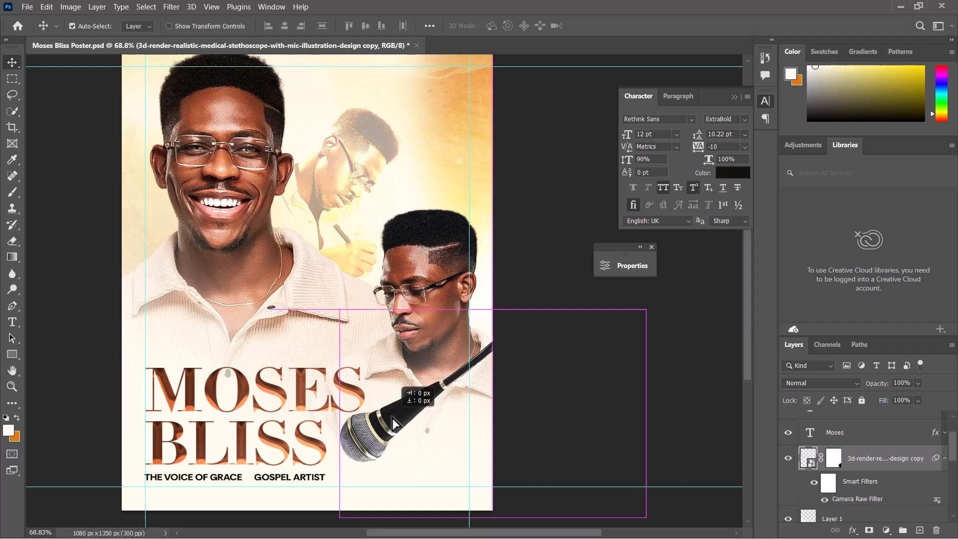
Duplicate the filtered microphone and place the copy over the large portrait's chest.
scroll(403, 291, "down", 4)
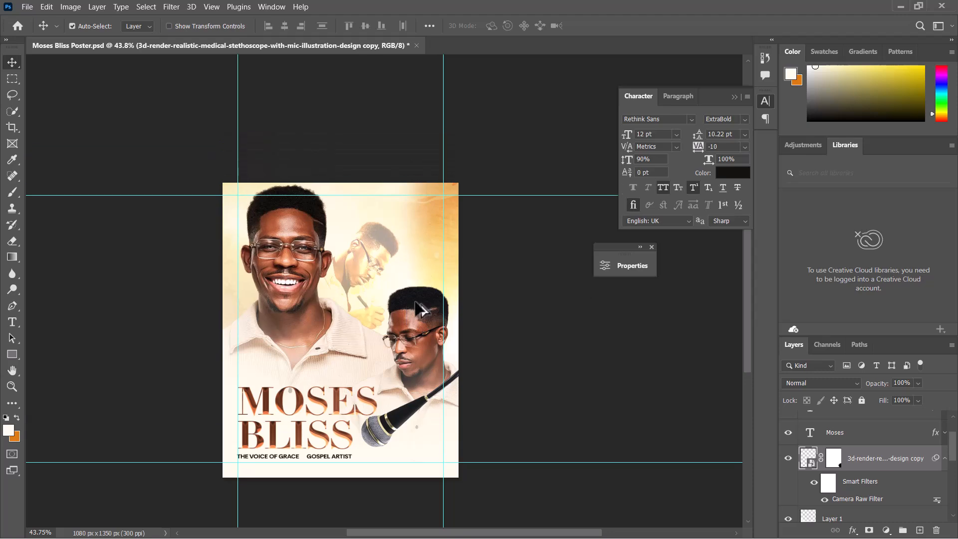
scroll(410, 322, "up", 4)
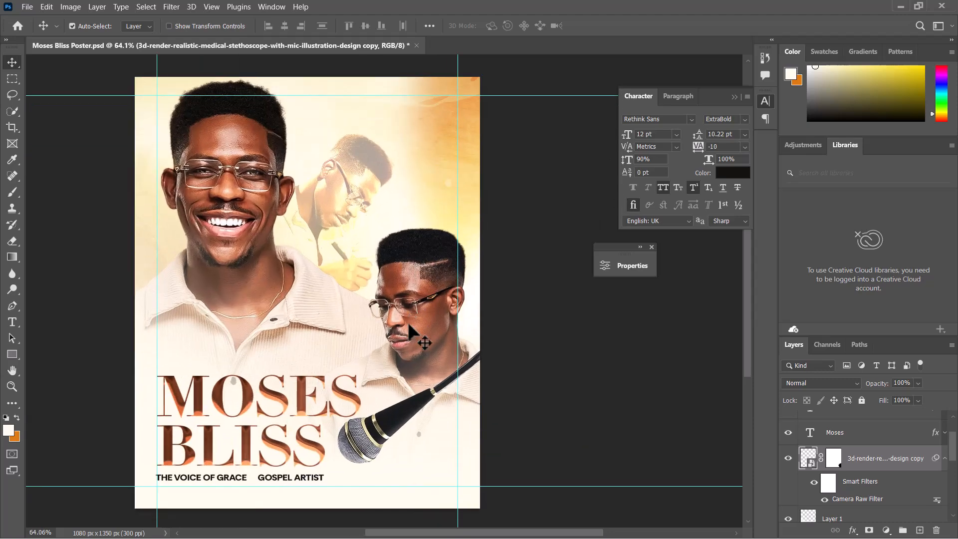
scroll(405, 330, "down", 1)
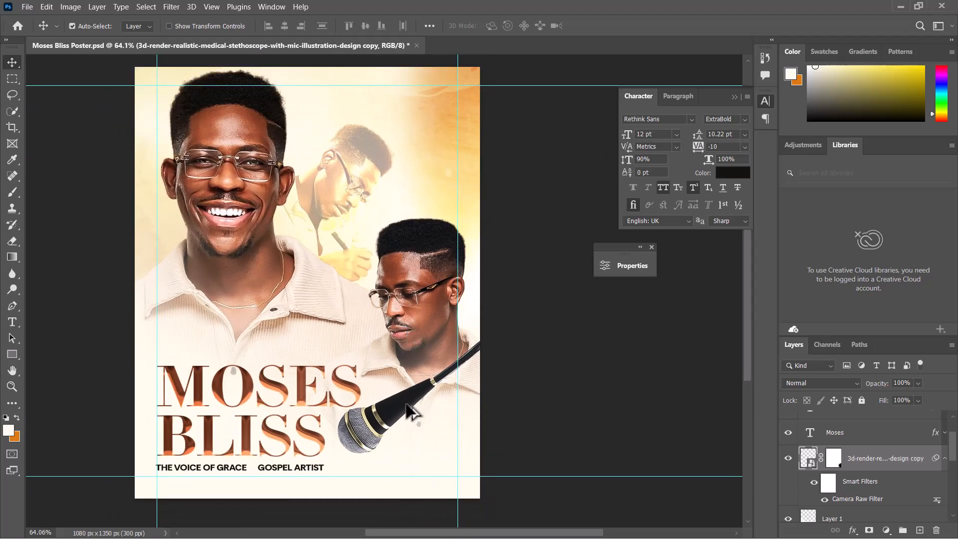
left_click_drag(412, 402, 173, 172)
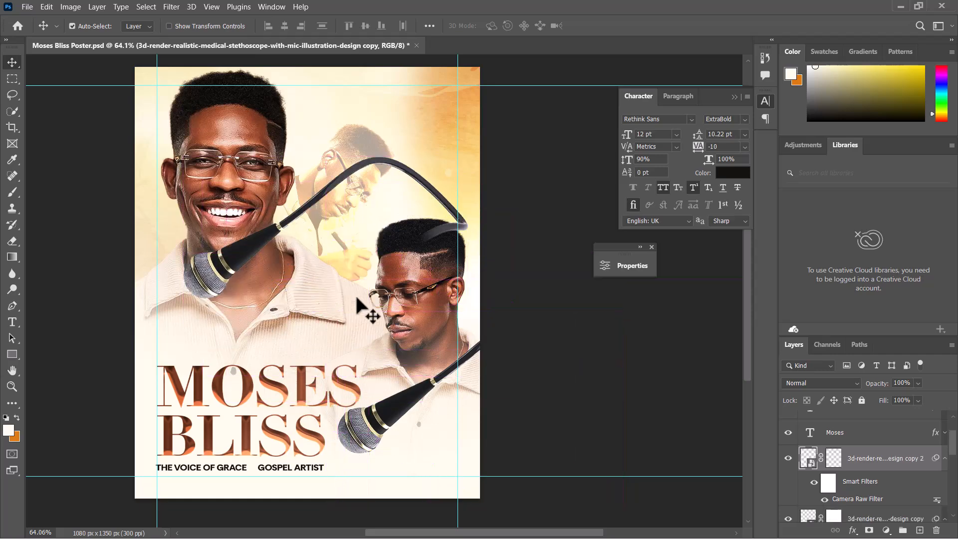
Rotate the microphone copy to about -147° and turn it a further 180°.
key("ctrl+t")
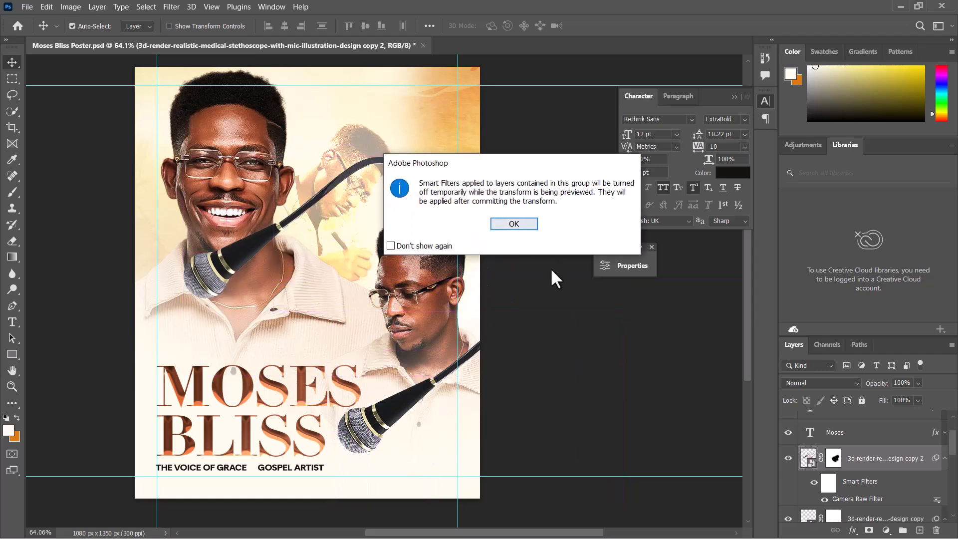
left_click(506, 223)
left_click_drag(507, 280, 235, 120)
right_click(283, 232)
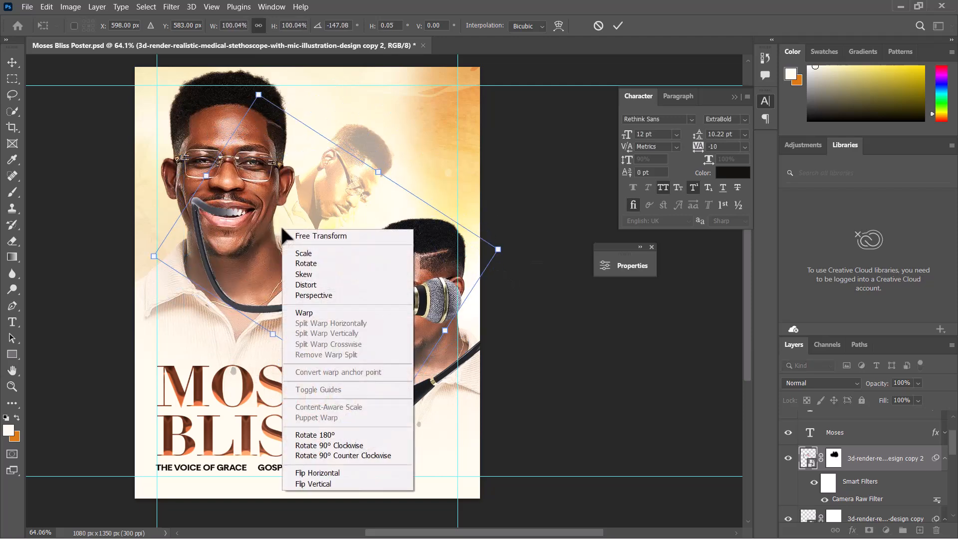
left_click(344, 435)
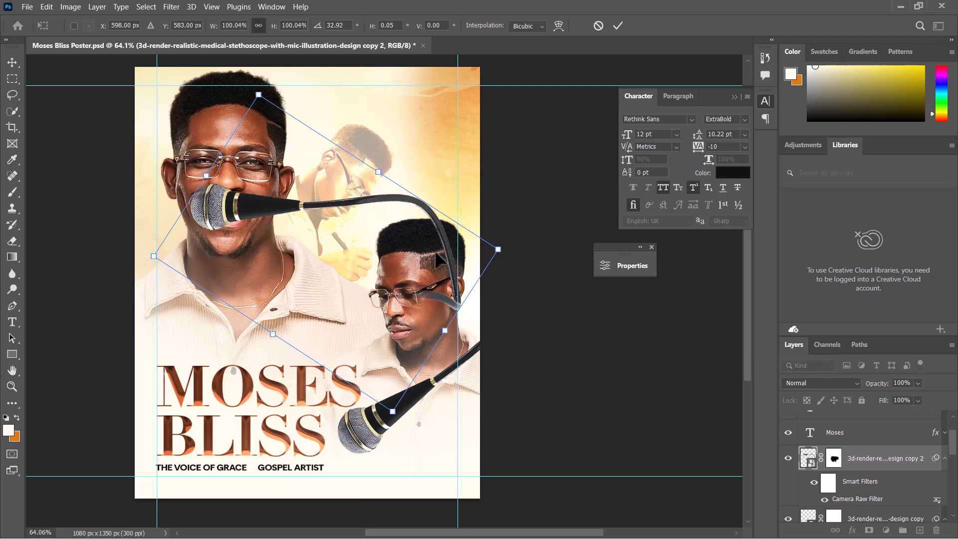
right_click(400, 275)
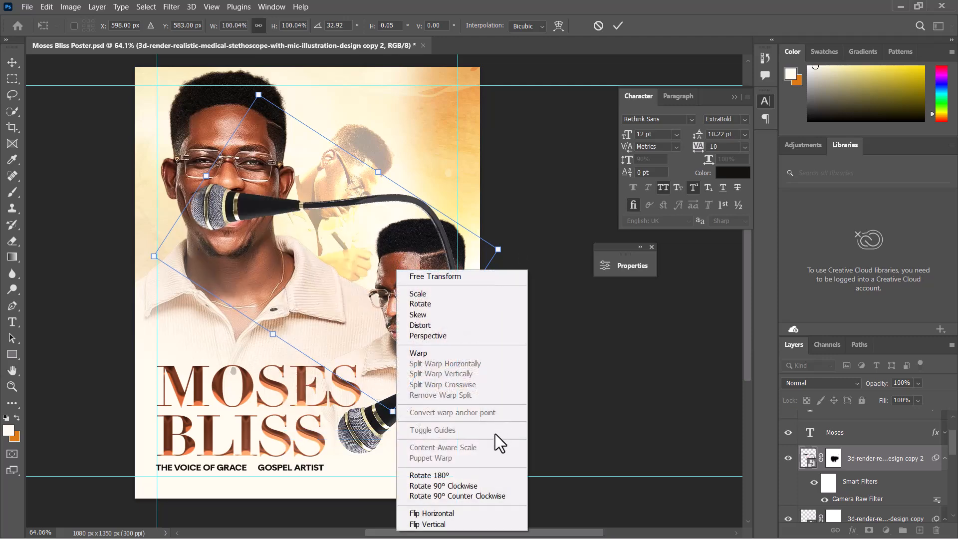
left_click(528, 245)
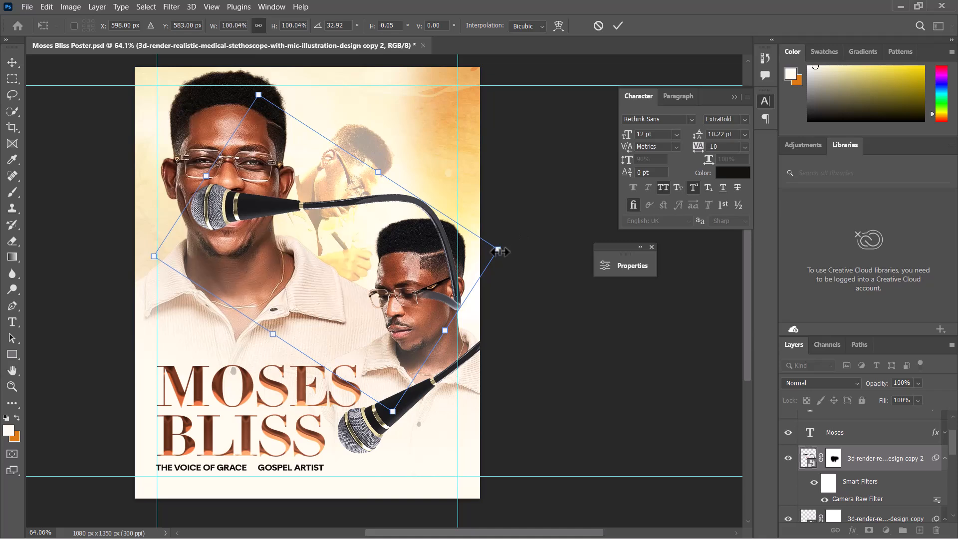
Scale the microphone copy to about 72.5%, rotate it to about -109.6° and let it enter from the poster's left edge beside the large portrait's collar.
left_click_drag(498, 249, 404, 227)
left_click_drag(458, 264, 166, 141)
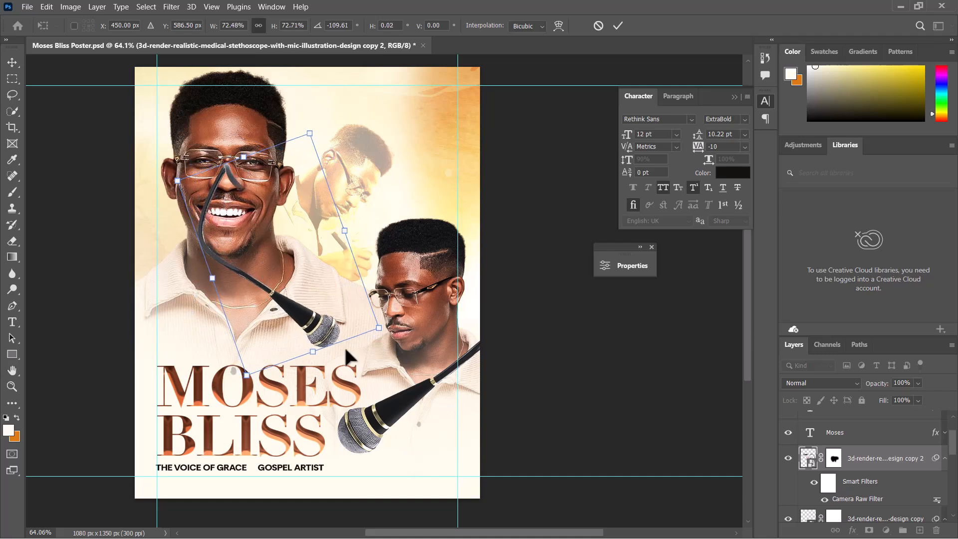
left_click_drag(298, 327, 212, 295)
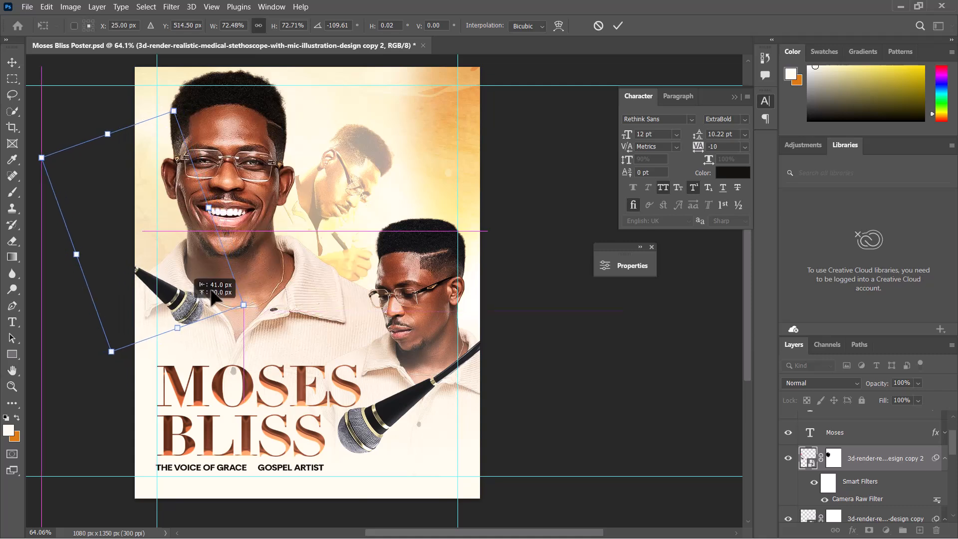
left_click(619, 26)
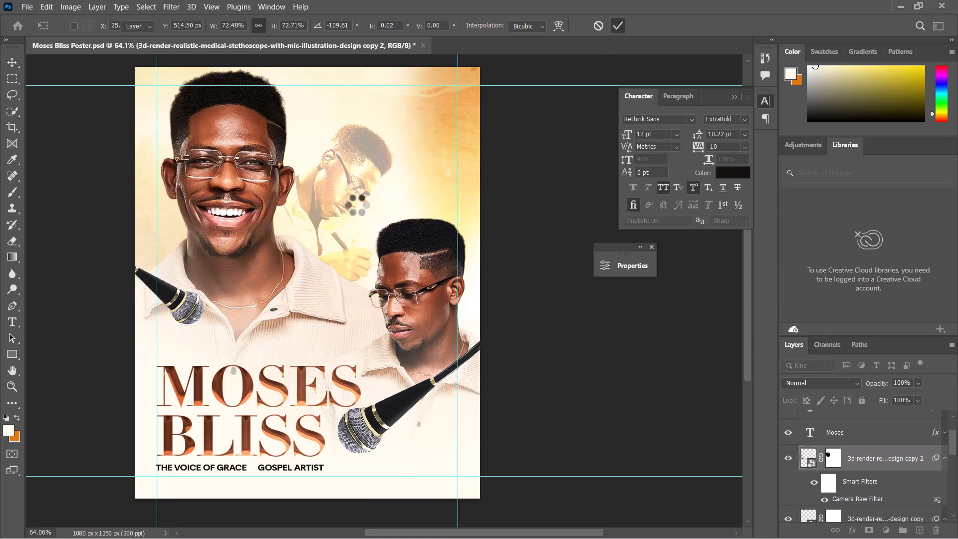
Move the faded background portrait slightly right and the smaller front portrait slightly up.
scroll(376, 222, "down", 3)
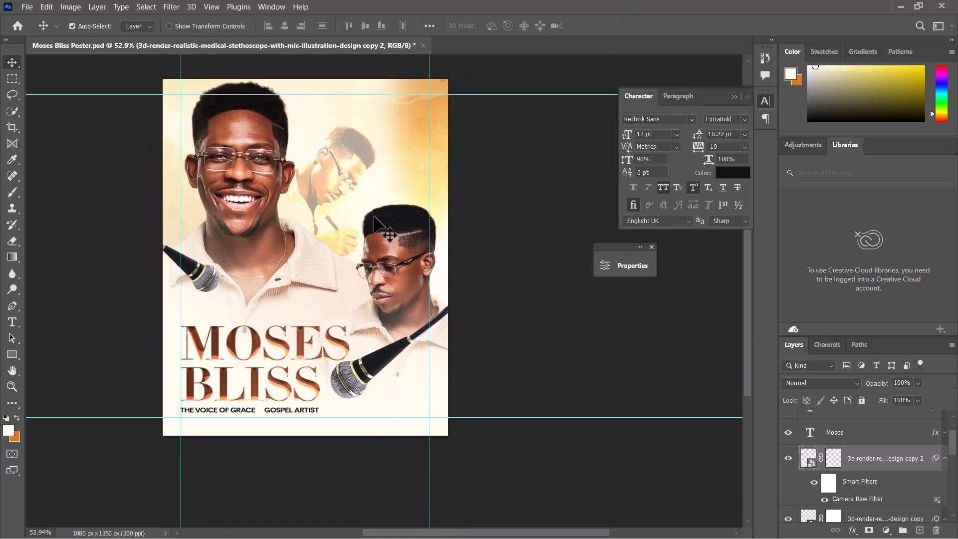
scroll(375, 222, "right", 2)
scroll(375, 222, "up", 1)
left_click(377, 264)
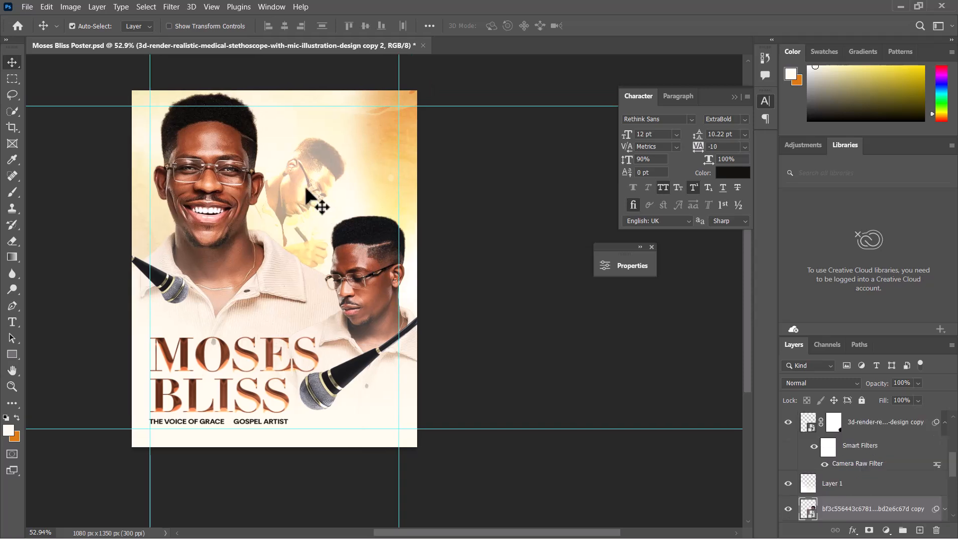
left_click_drag(307, 193, 318, 195)
mouse_move(353, 254)
left_mouse_down()
mouse_move(366, 243)
mouse_move(355, 235)
left_mouse_up()
Shift the large smiling portrait slightly right, and move the faded background portrait a little further right.
left_click_drag(230, 183, 240, 187)
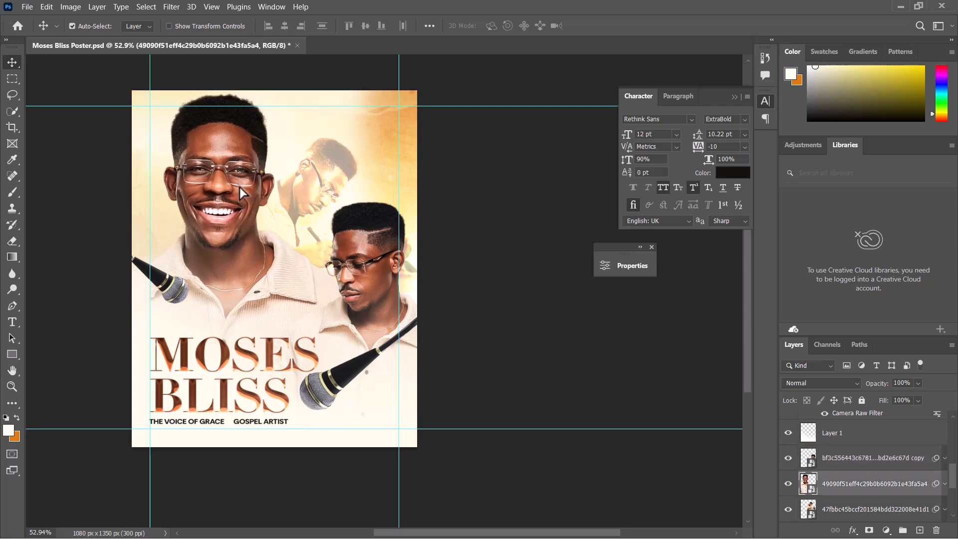
key("Right")
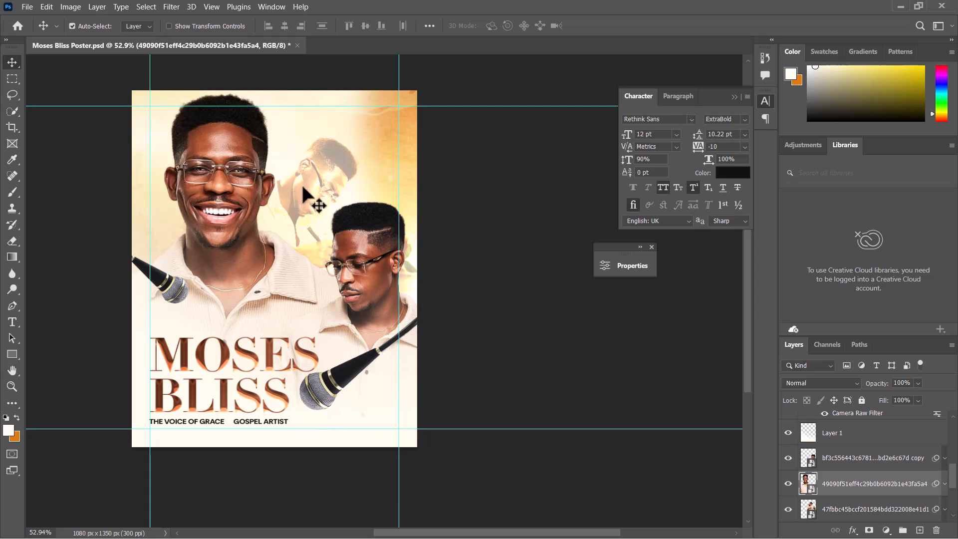
left_click_drag(303, 186, 309, 185)
Move the large smiling portrait slightly left and down so its hair sits just below the poster's top edge.
left_click_drag(217, 189, 217, 194)
scroll(263, 207, "down", 2)
scroll(274, 218, "up", 1)
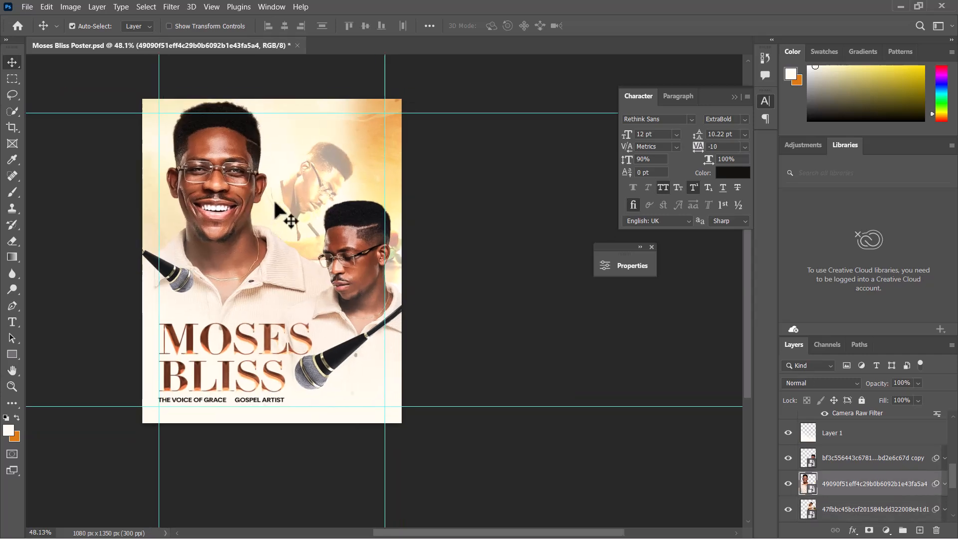
scroll(270, 218, "up", 1)
left_click_drag(226, 209, 228, 213)
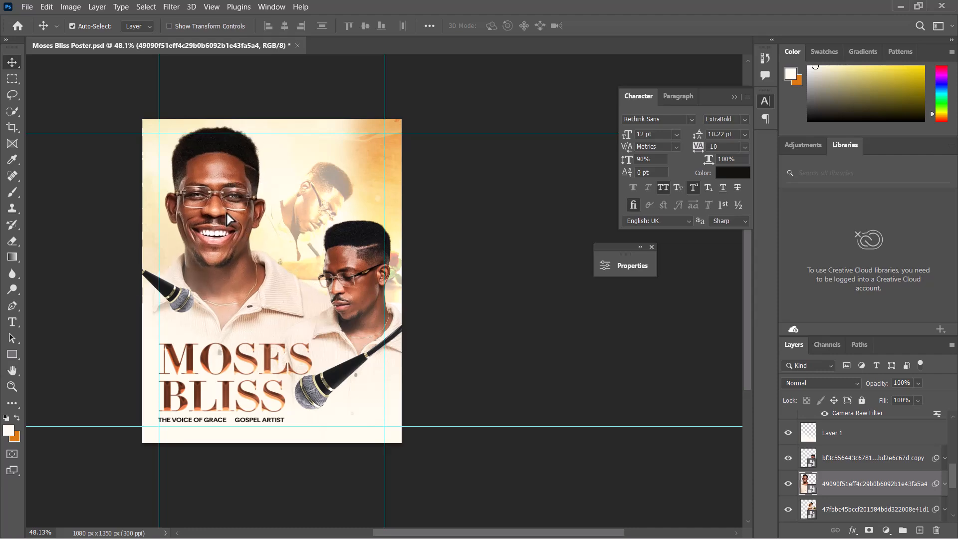
Inspect the poster up close and as a whole, and save the document.
scroll(226, 214, "up", 2)
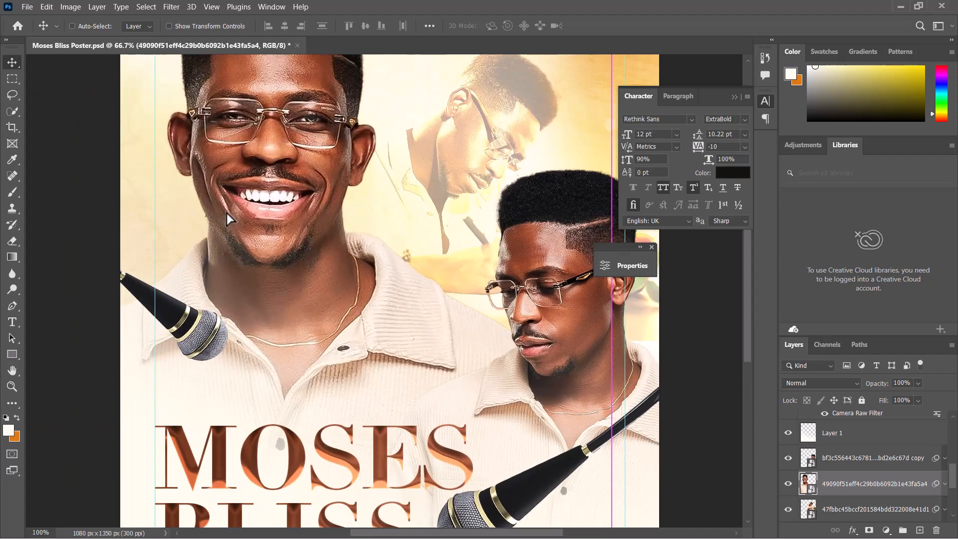
scroll(228, 220, "down", 2)
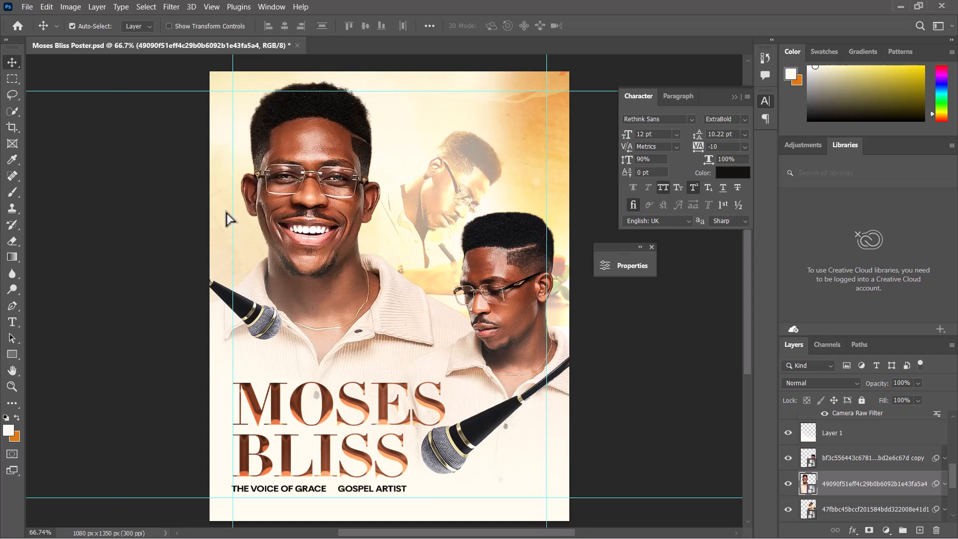
scroll(255, 183, "down", 1)
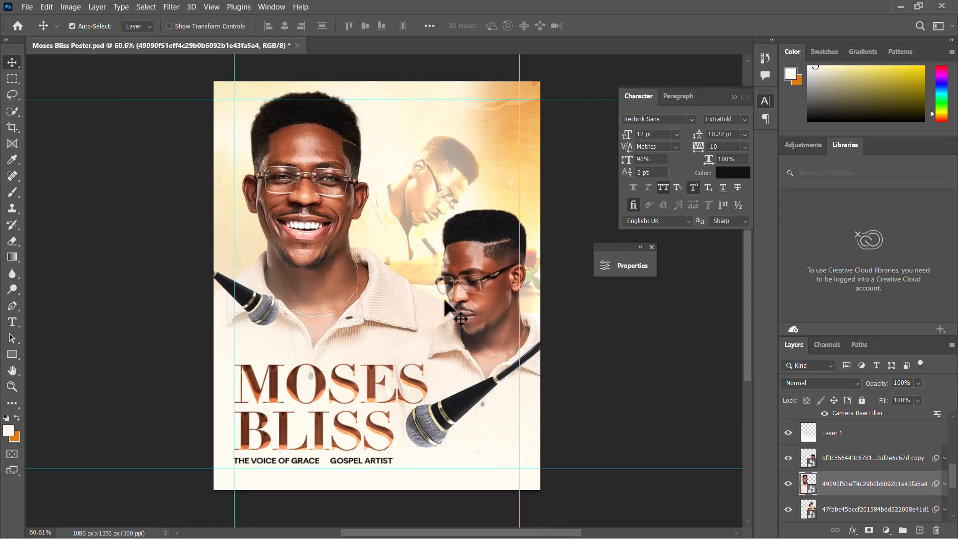
scroll(418, 222, "right", 1)
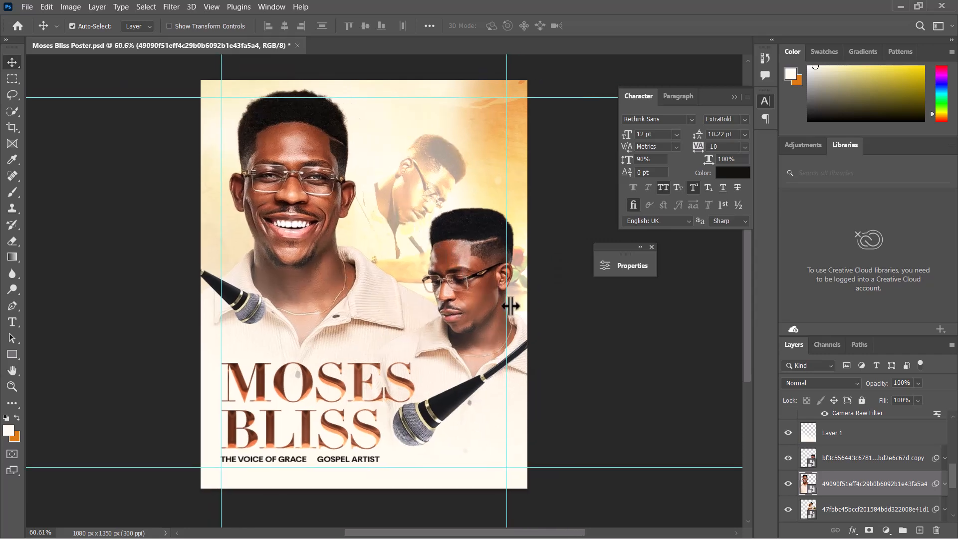
key("ctrl+s")
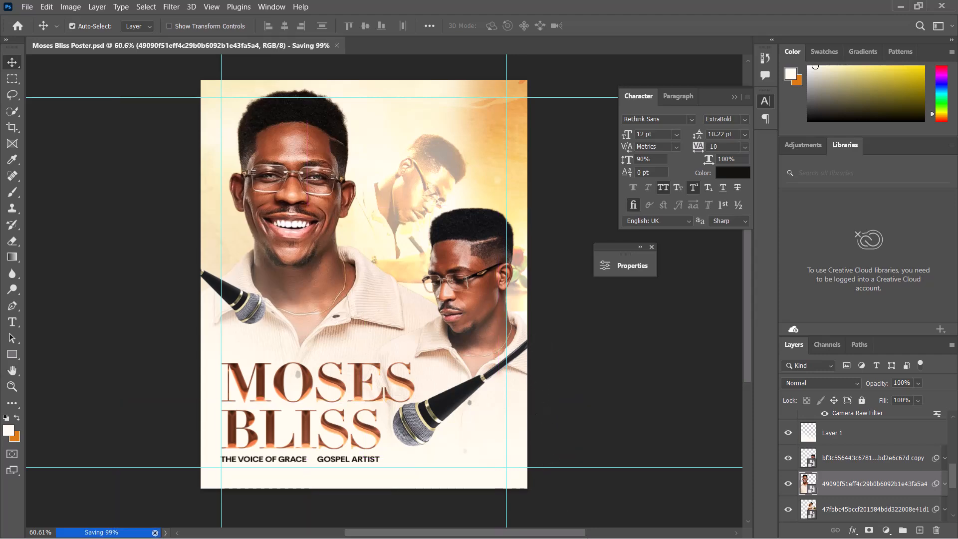
Switch to ChatGPT in Chrome and copy the quote "When God's hand is upon you, nothing can stop your shine.".
key("super")
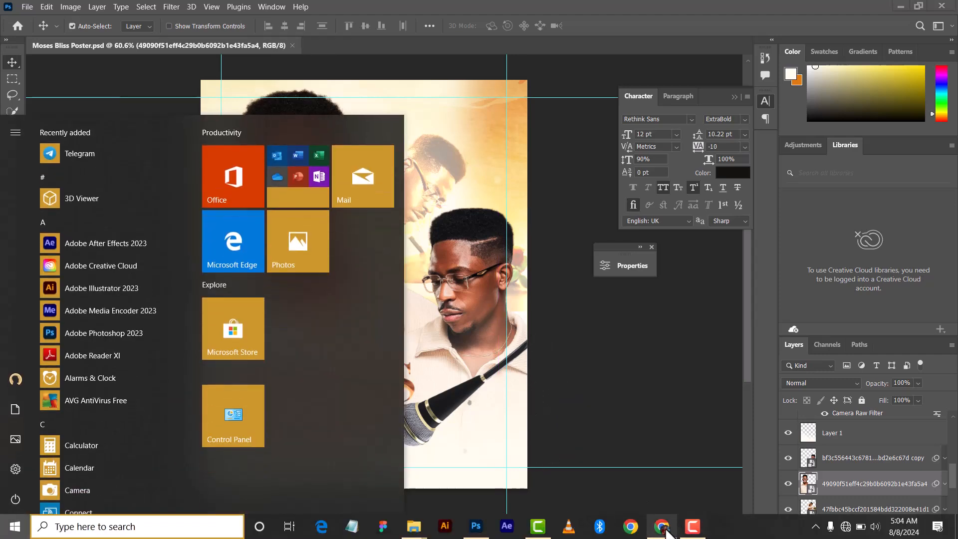
left_click(665, 530)
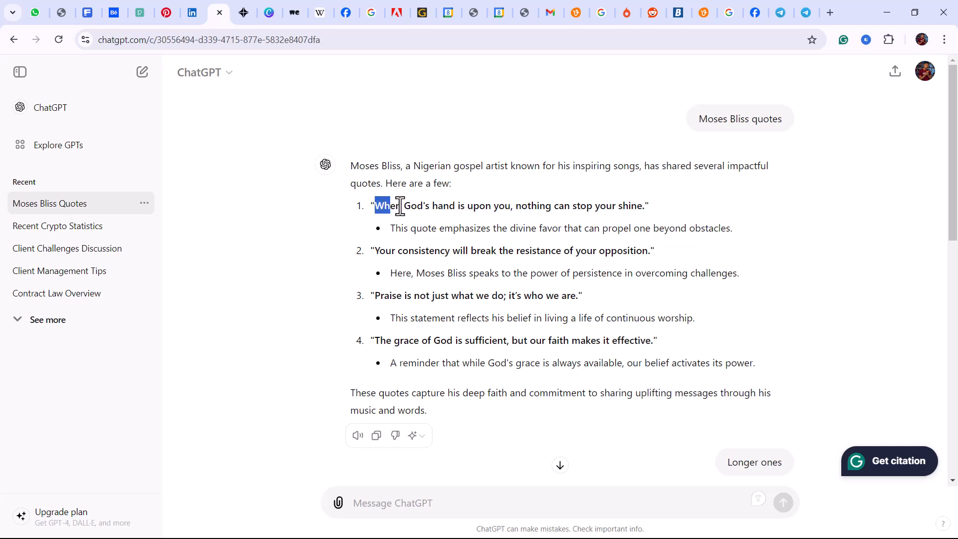
left_click_drag(401, 207, 644, 208)
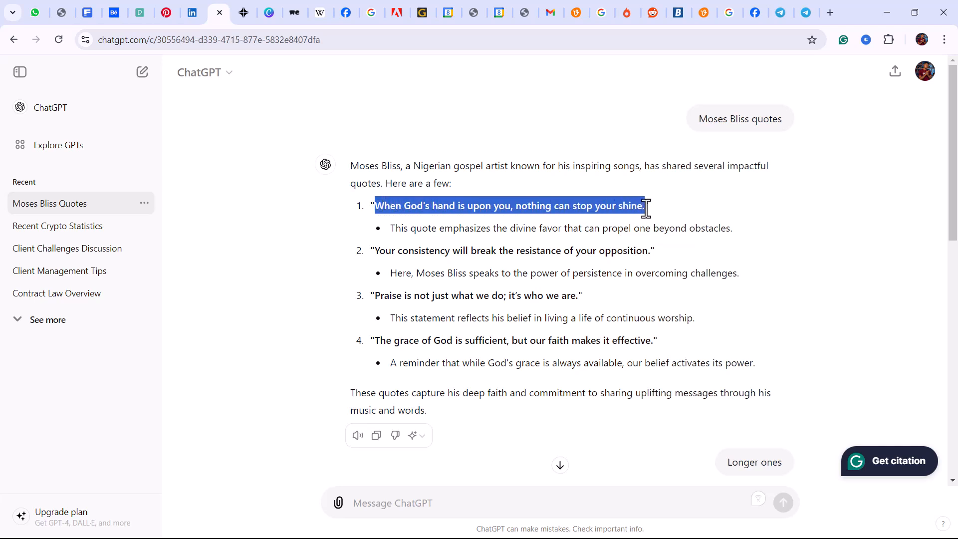
right_click(628, 209)
left_click(644, 218)
left_click(651, 203)
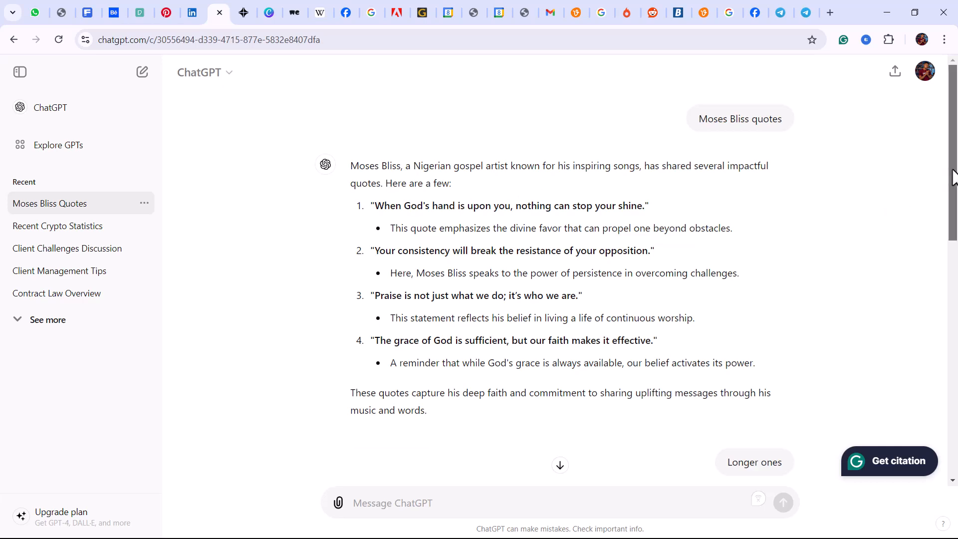
mouse_move(953, 165)
left_mouse_down()
mouse_move(953, 375)
mouse_move(956, 169)
left_mouse_up()
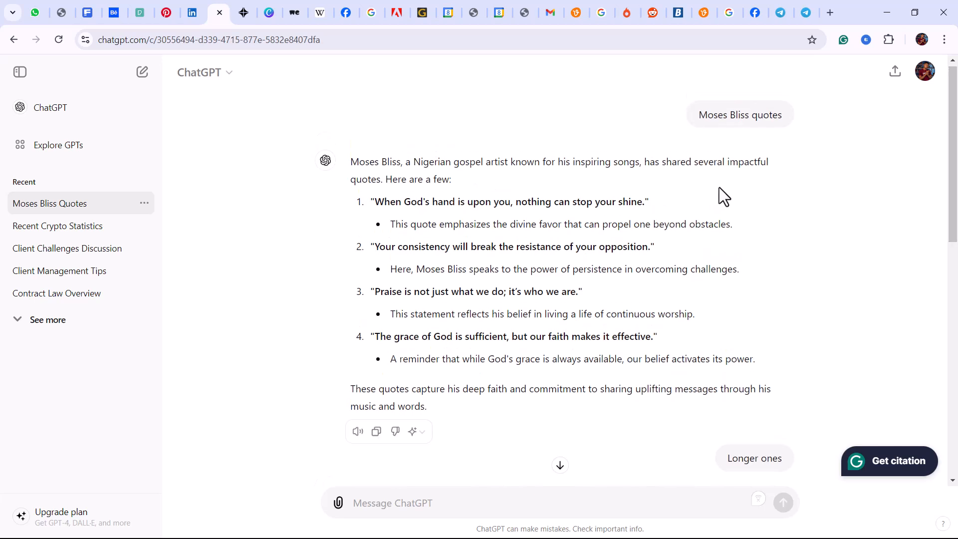
left_click_drag(381, 202, 649, 204)
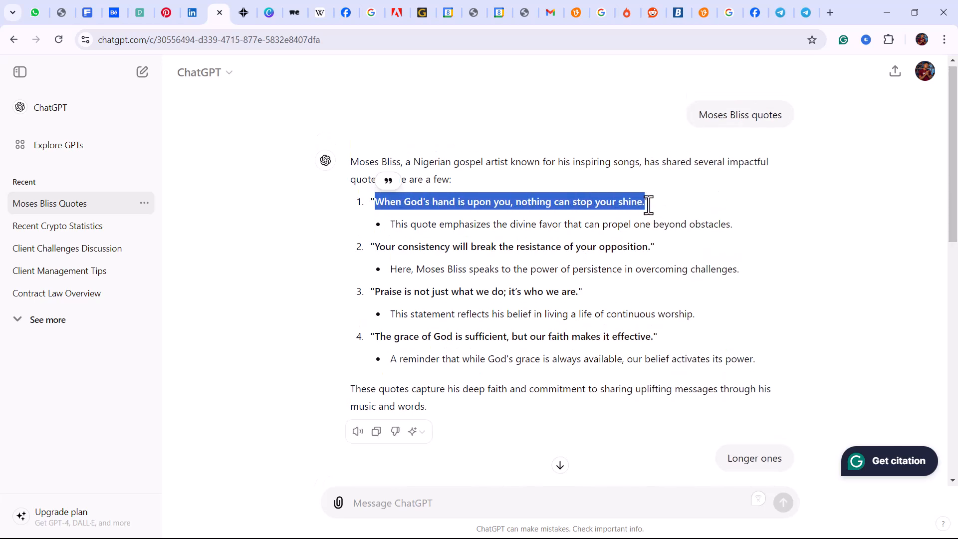
Switch back to Photoshop, duplicate the tagline above the MOSES title and replace the copy's text with the copied quote.
key("super")
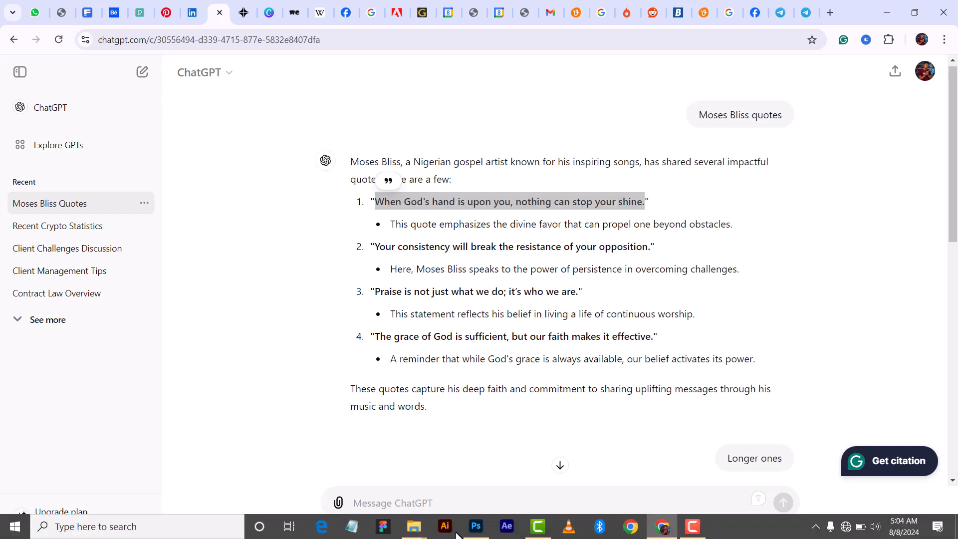
left_click(472, 510)
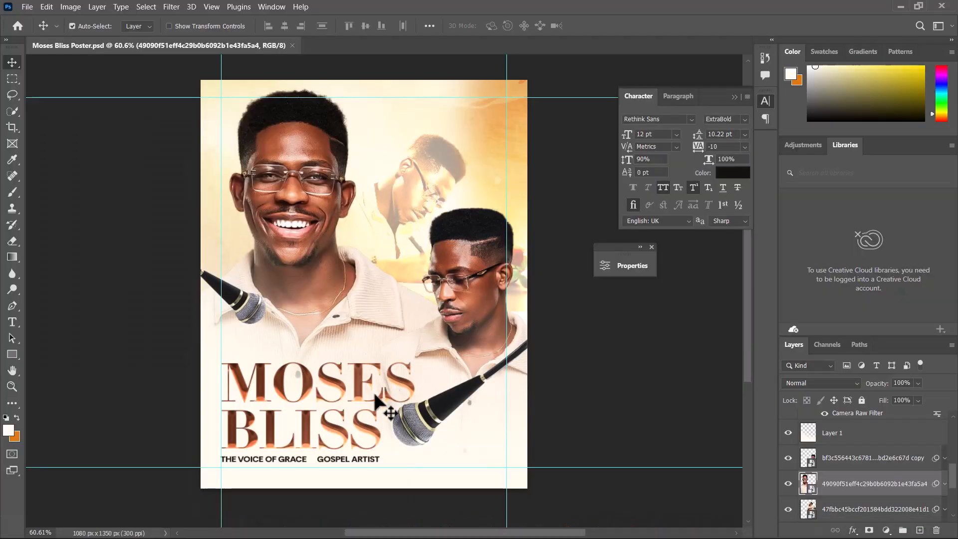
left_click_drag(364, 462, 456, 304)
left_click(12, 322)
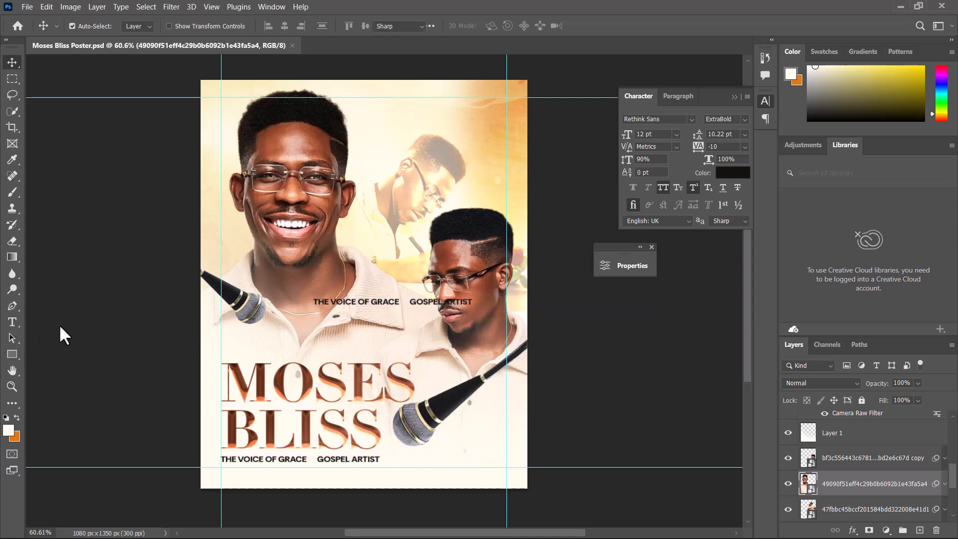
left_click(350, 300)
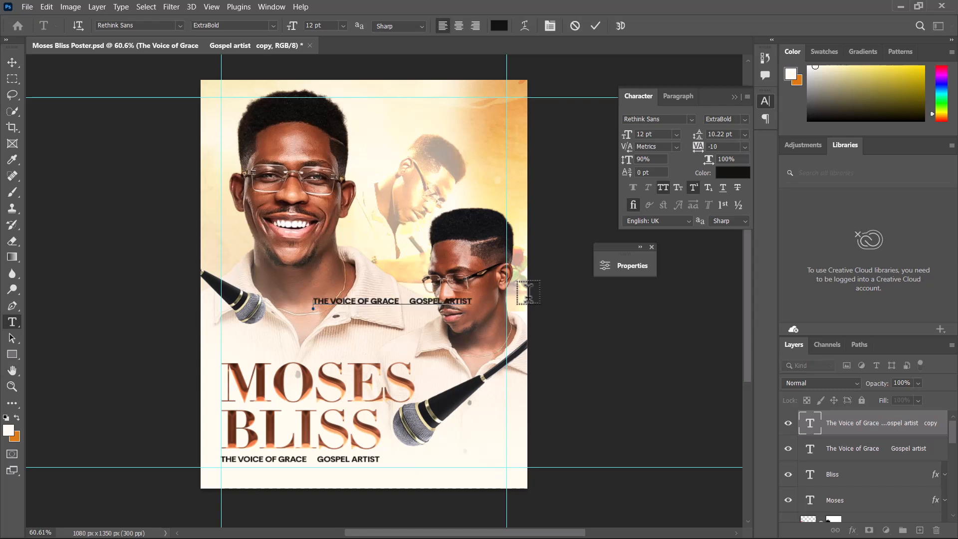
key("ctrl+a")
key("ctrl+v")
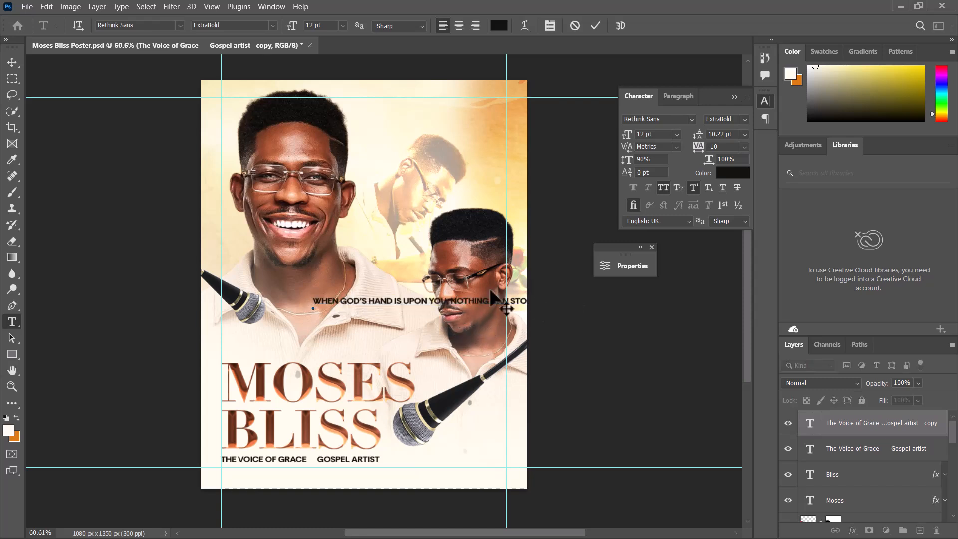
left_click(596, 26)
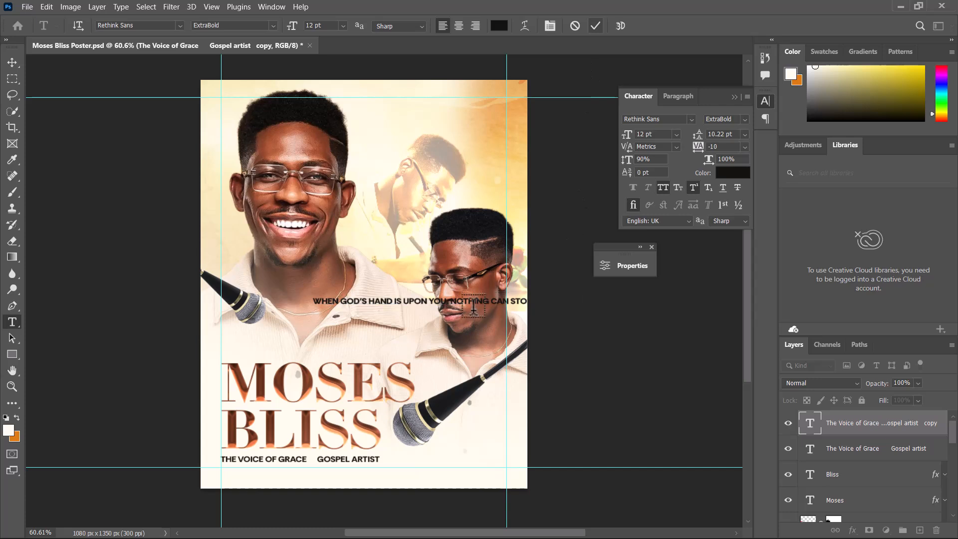
Set the quote's font size to 8 pt and move it below the large microphone, beside the tagline.
left_click(12, 62)
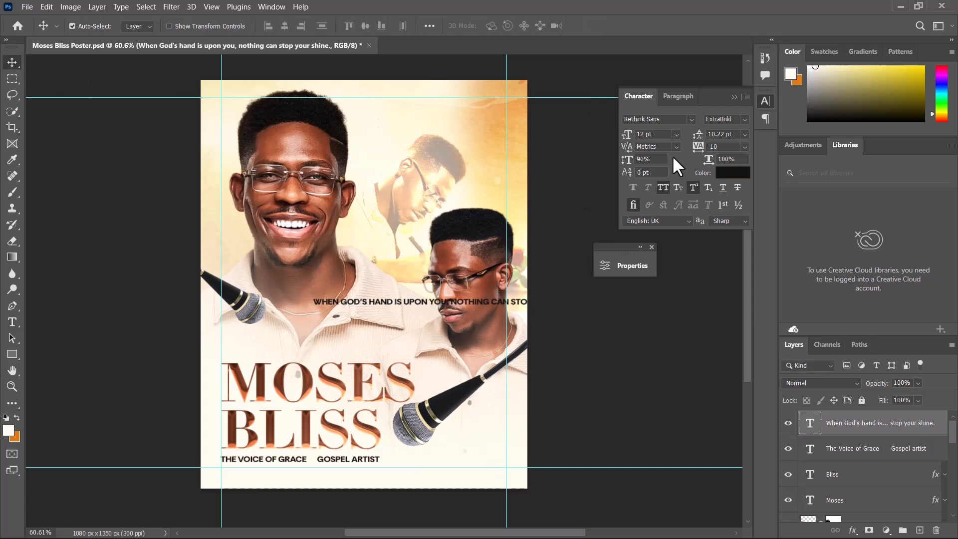
left_click(677, 134)
left_click(658, 177)
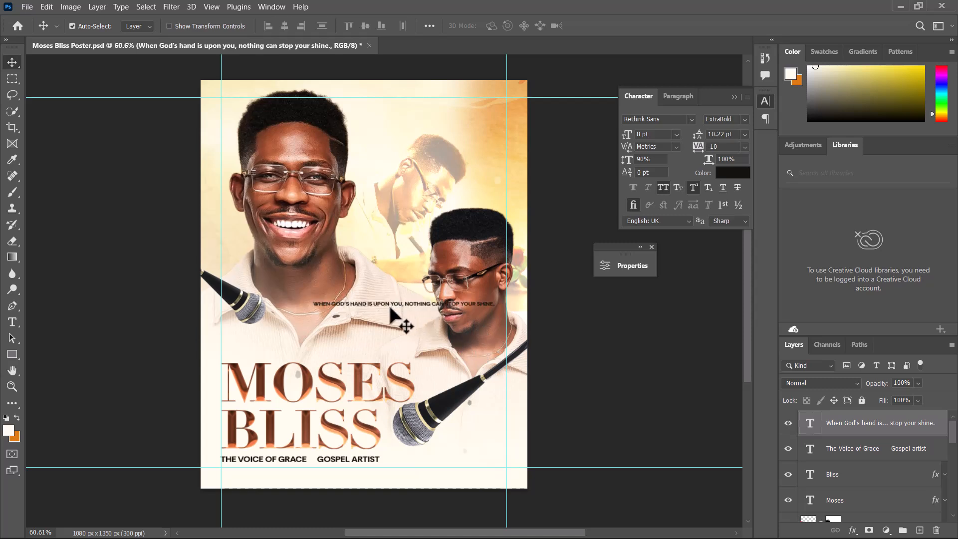
left_click_drag(393, 307, 479, 451)
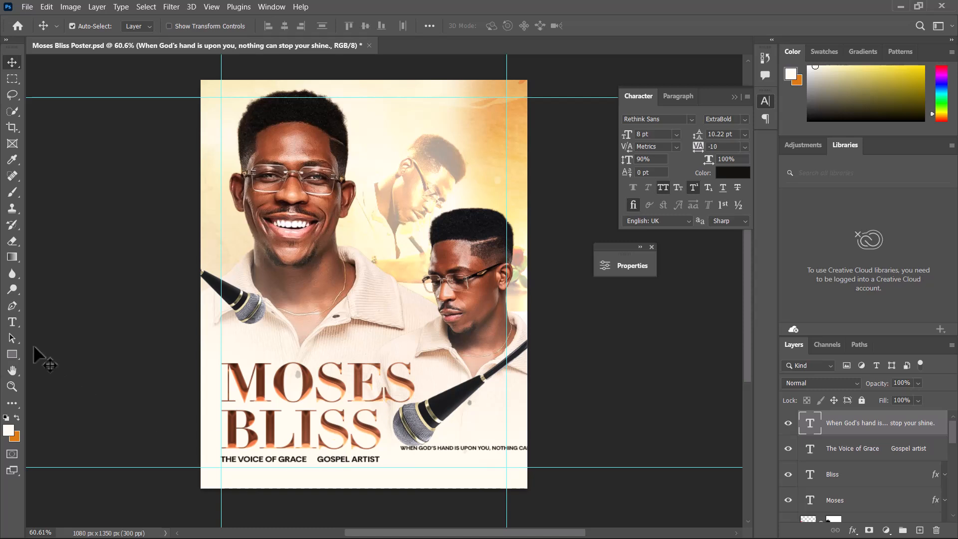
Break the quote into two lines after "upon you," and commit the text edit.
left_click(13, 322)
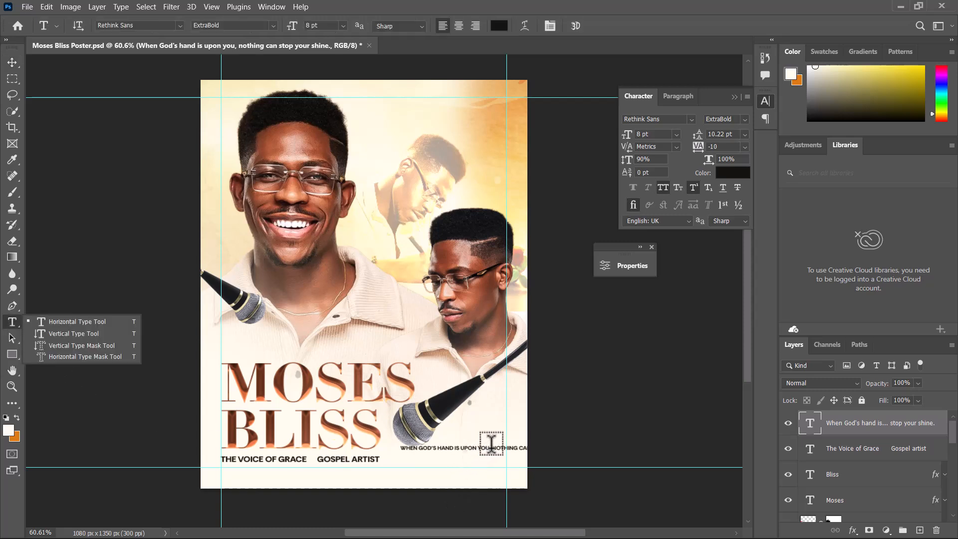
left_click(490, 446)
key("Return")
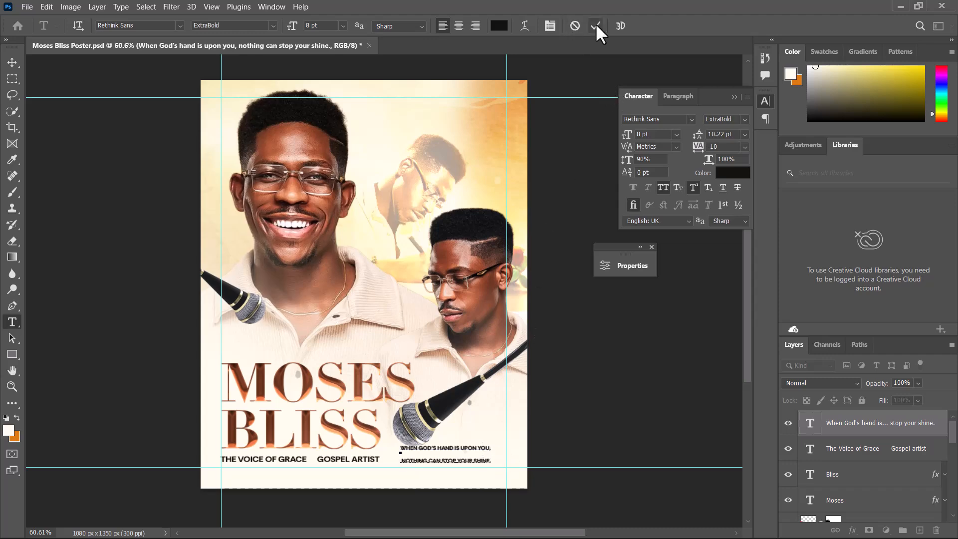
scroll(481, 413, "up", 2)
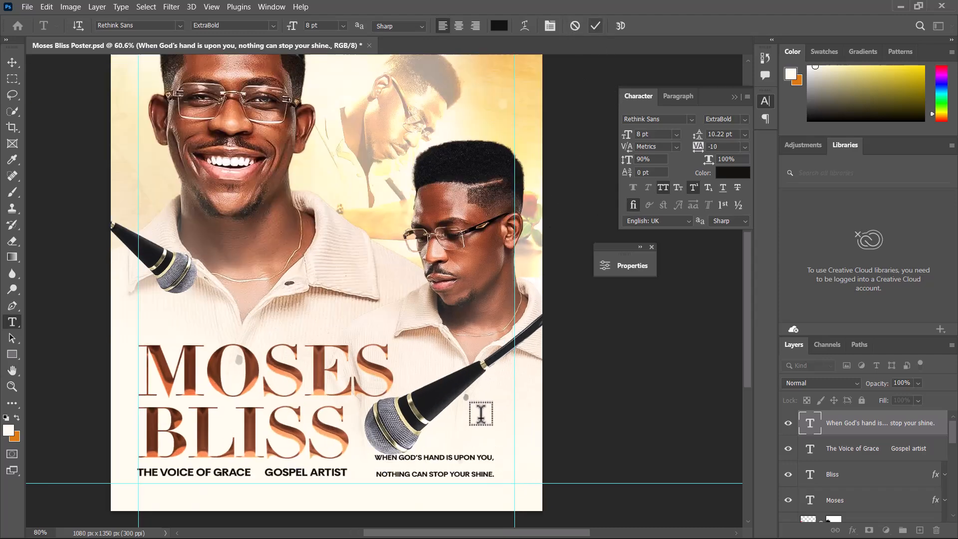
key("ctrl+Return")
Reduce the quote's font size to 6 pt and align its right edge with the poster's right margin guide.
scroll(479, 383, "up", 3)
scroll(478, 381, "up", 2)
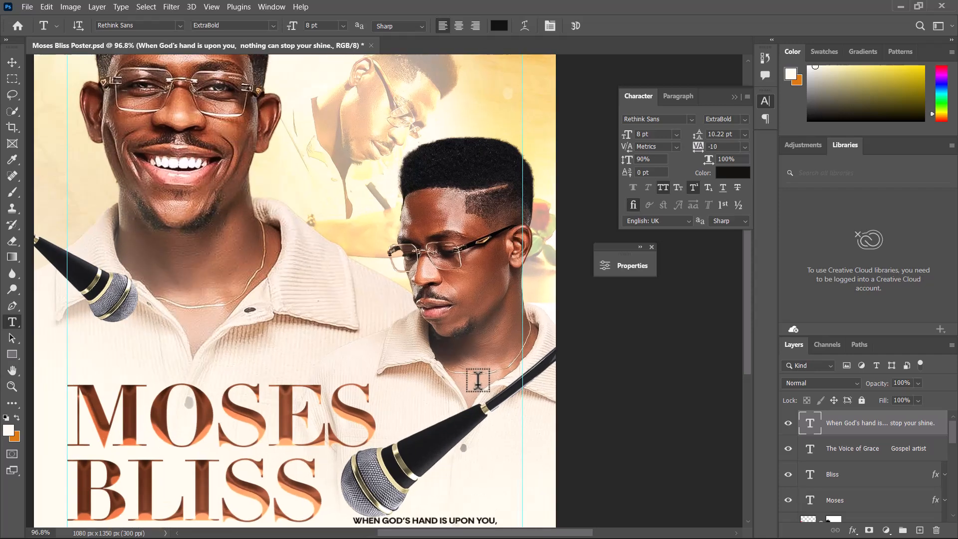
left_click_drag(577, 388, 488, 293)
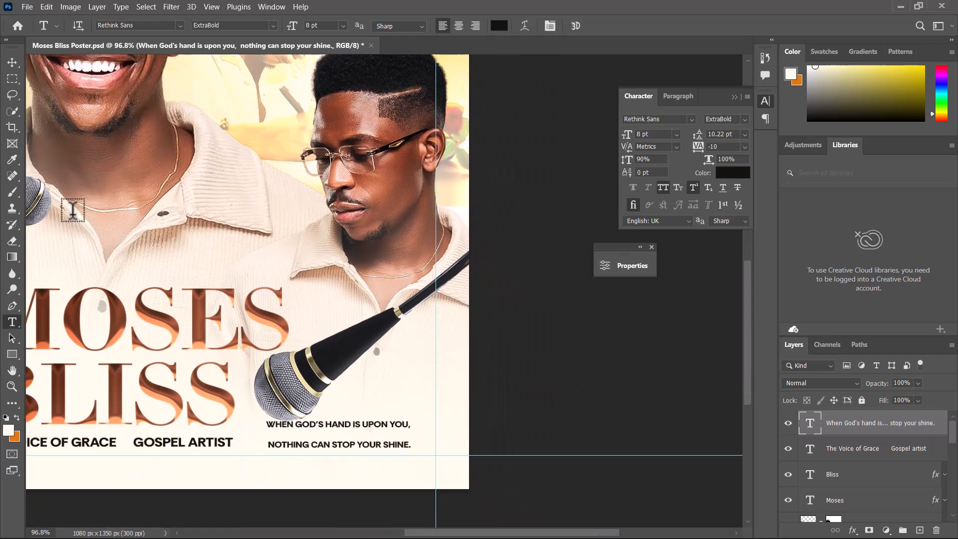
left_click(13, 62)
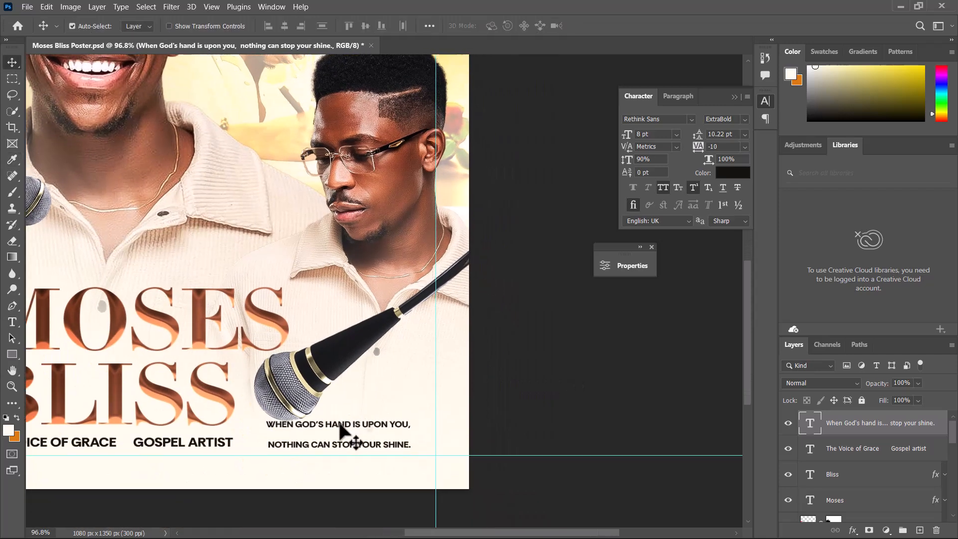
left_click_drag(344, 426, 349, 405)
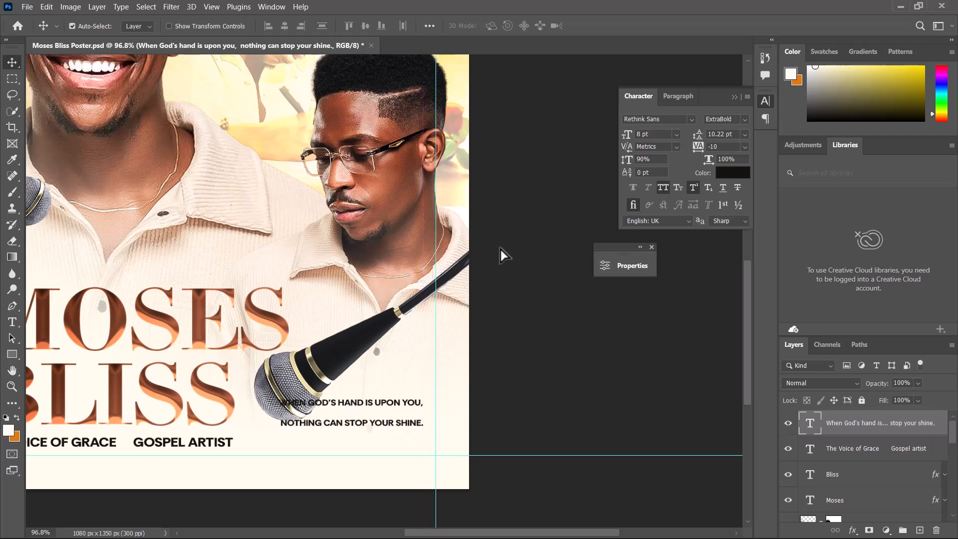
left_click(676, 135)
left_click(653, 164)
left_click_drag(352, 407, 395, 429)
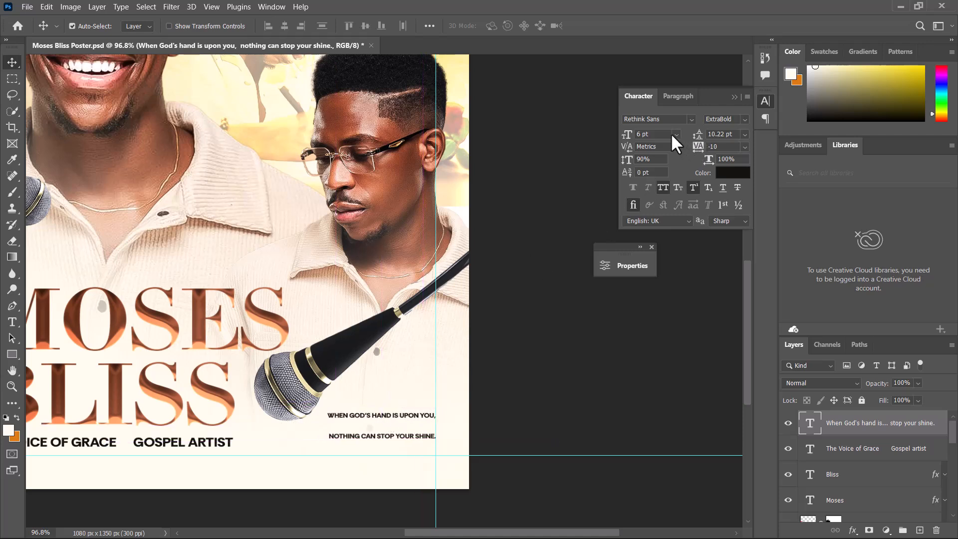
Change the quote's font style to Medium and check its type layer properties.
left_click(744, 118)
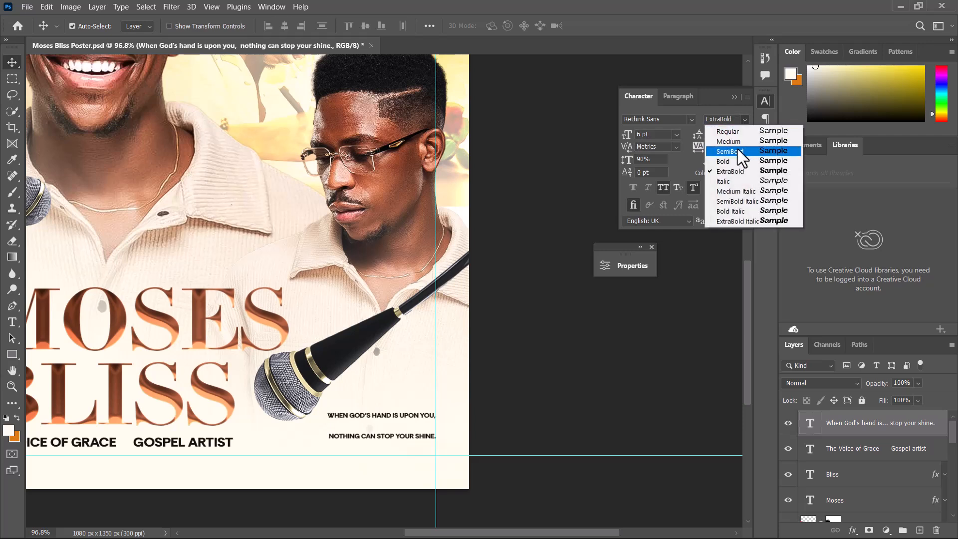
left_click(745, 141)
left_click(625, 266)
left_click(513, 308)
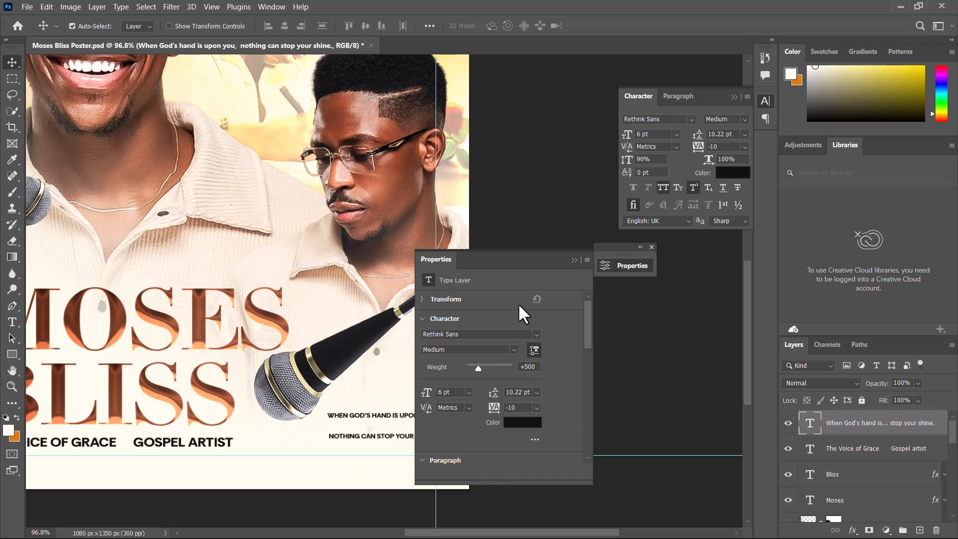
left_click(573, 260)
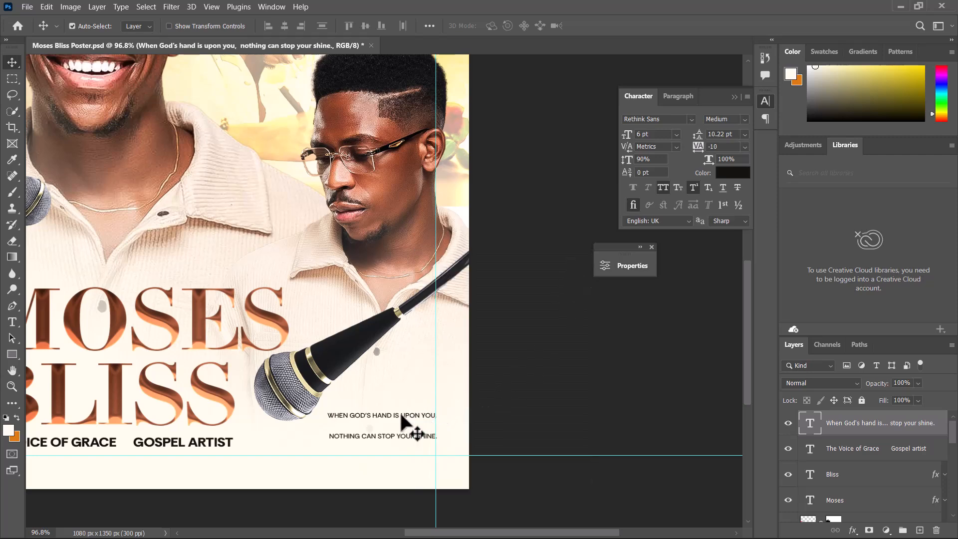
Switch to the ChatGPT conversation in the browser and copy the longer quote beginning "Faith is not just about believing for the impossible".
scroll(397, 405, "down", 2)
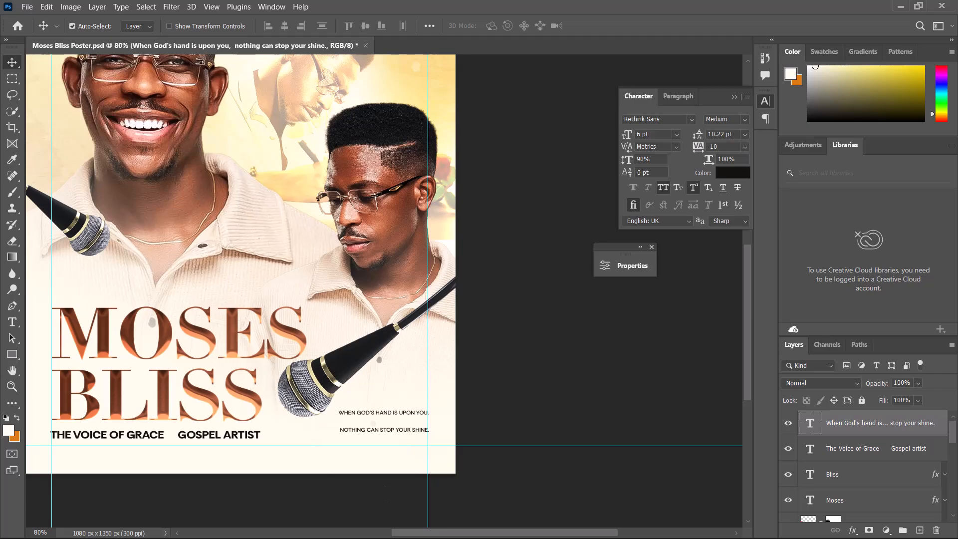
key("super")
left_click(662, 533)
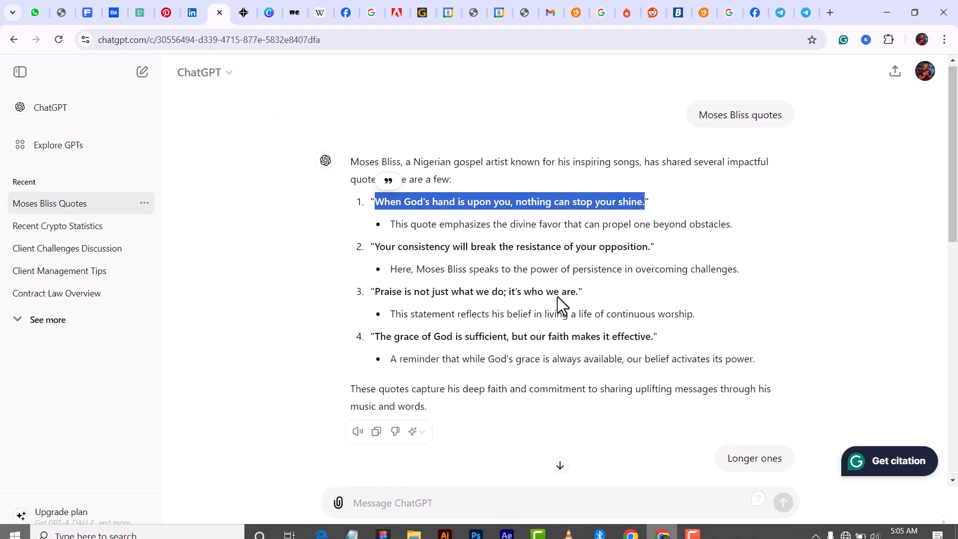
scroll(479, 355, "down", 10)
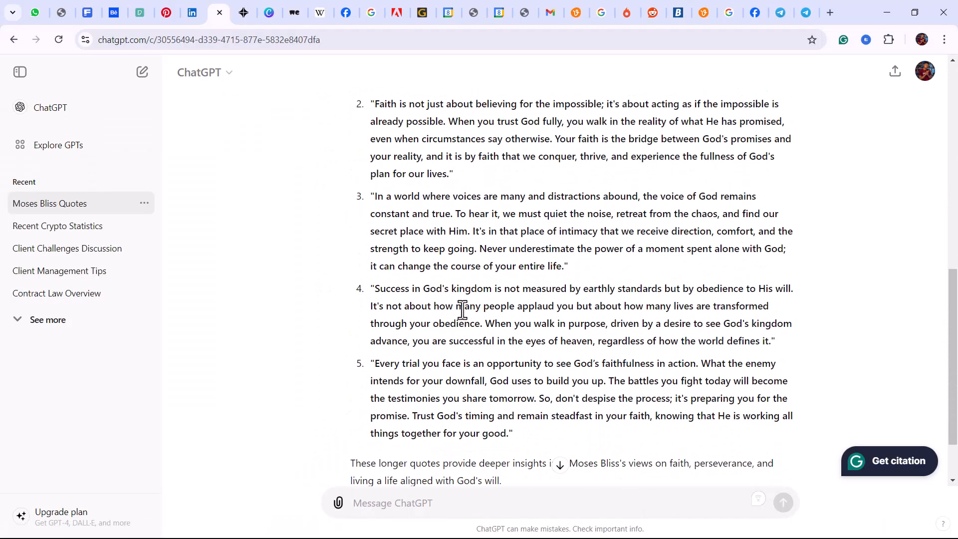
scroll(463, 309, "up", 3)
scroll(491, 382, "down", 4)
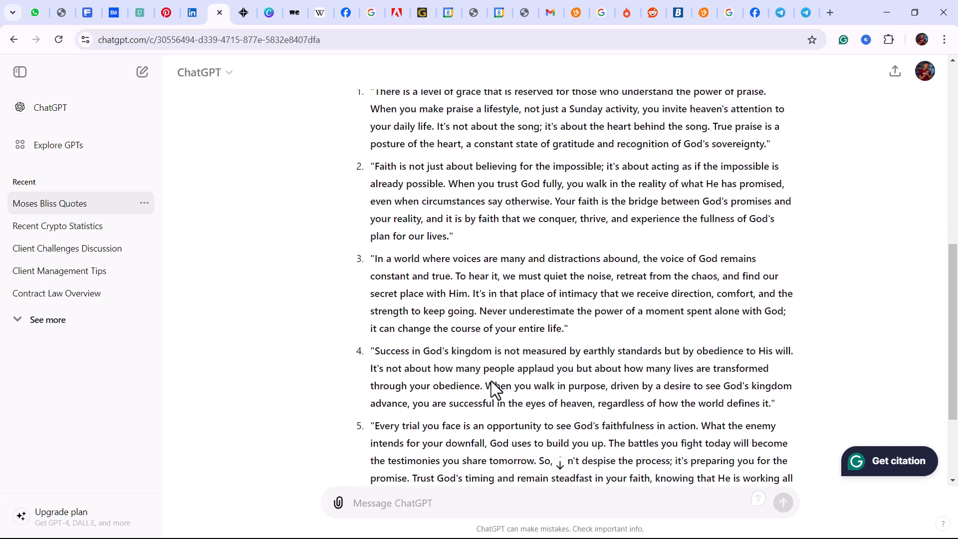
scroll(491, 380, "up", 5)
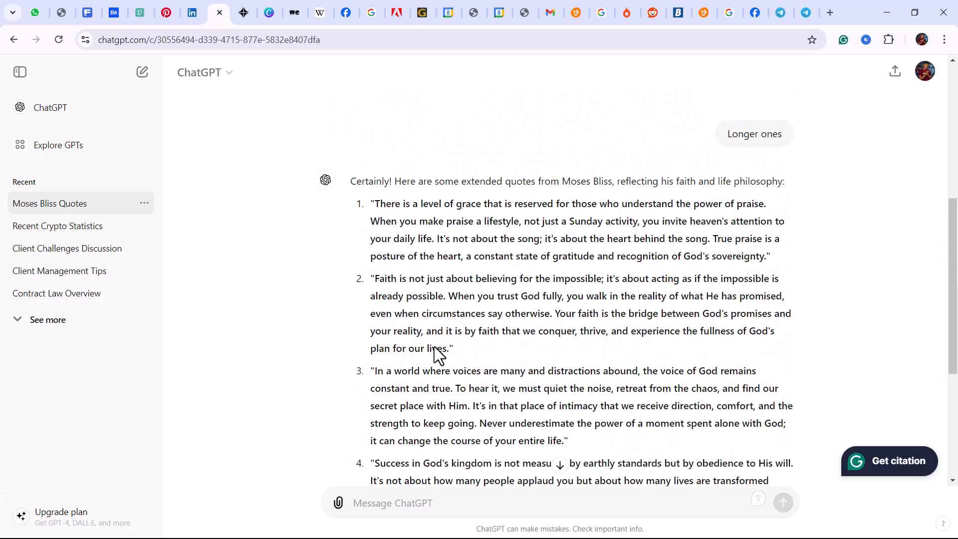
left_click_drag(451, 350, 379, 278)
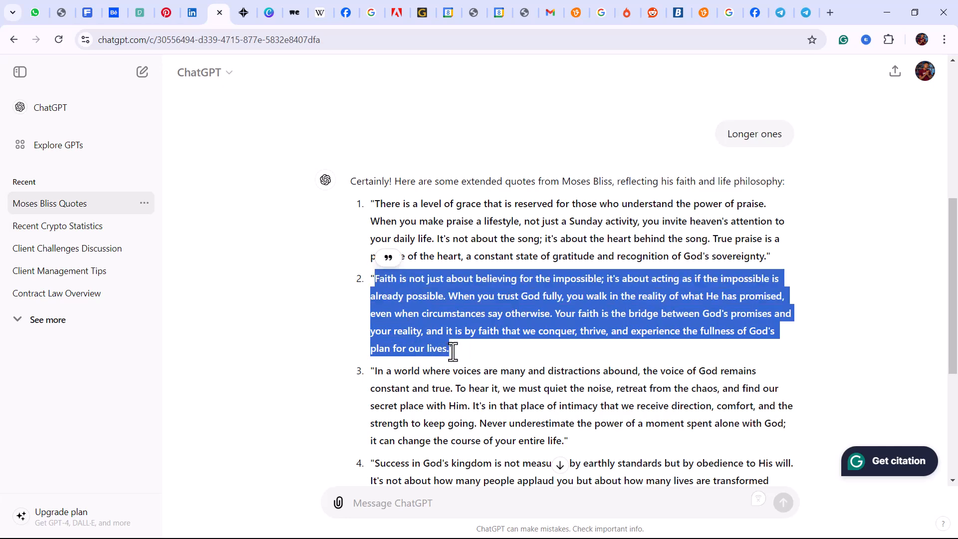
mouse_move(453, 351)
left_mouse_down()
mouse_move(419, 347)
mouse_move(374, 278)
mouse_move(452, 354)
left_mouse_up()
right_click(387, 283)
key("Escape")
right_click(407, 318)
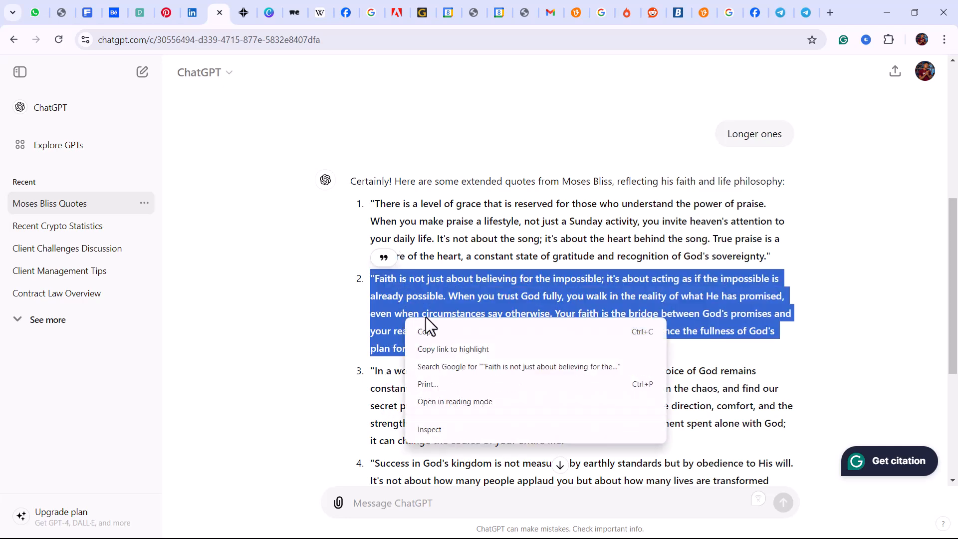
left_click(432, 331)
Switch back to Photoshop, replace the two-line quote with the copied text, and move it above the title over the shirt.
key("super")
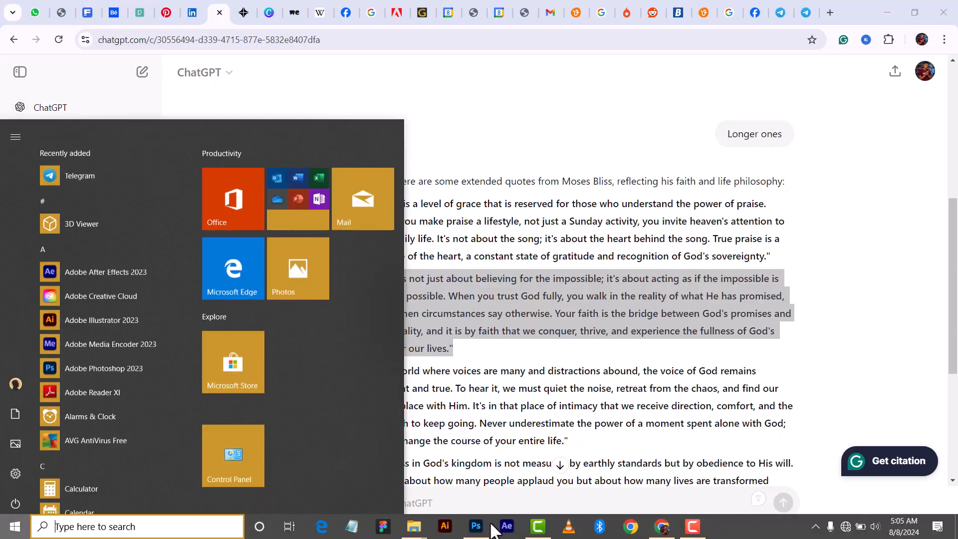
left_click(129, 301)
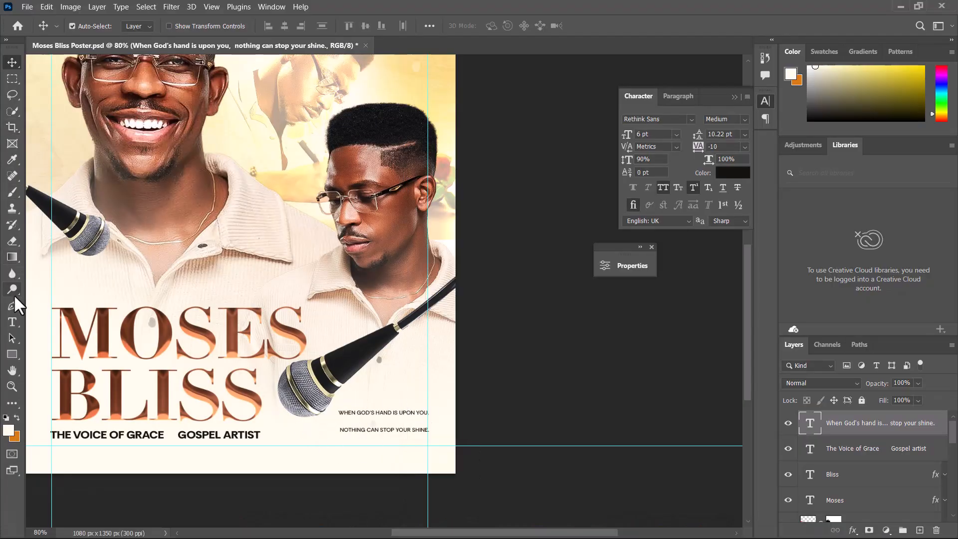
left_click(11, 323)
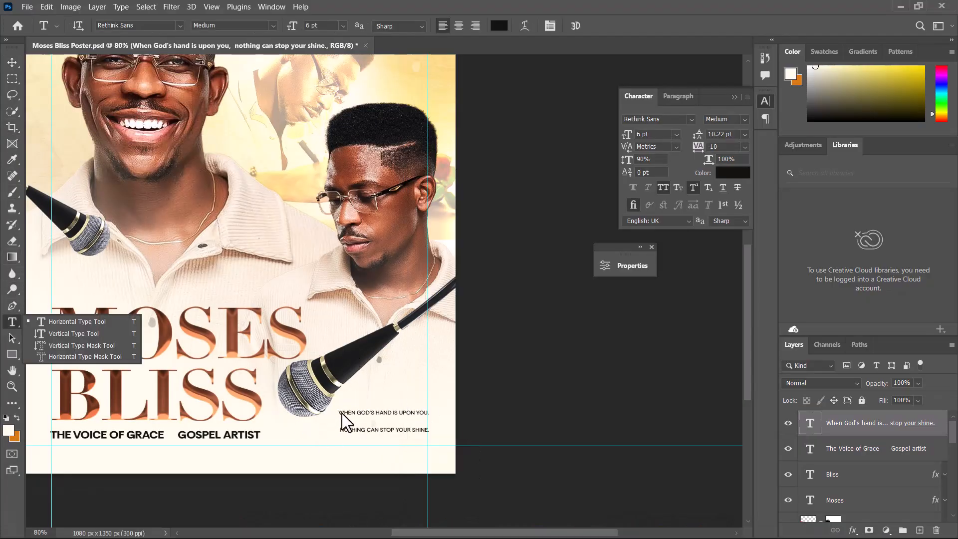
left_click(53, 324)
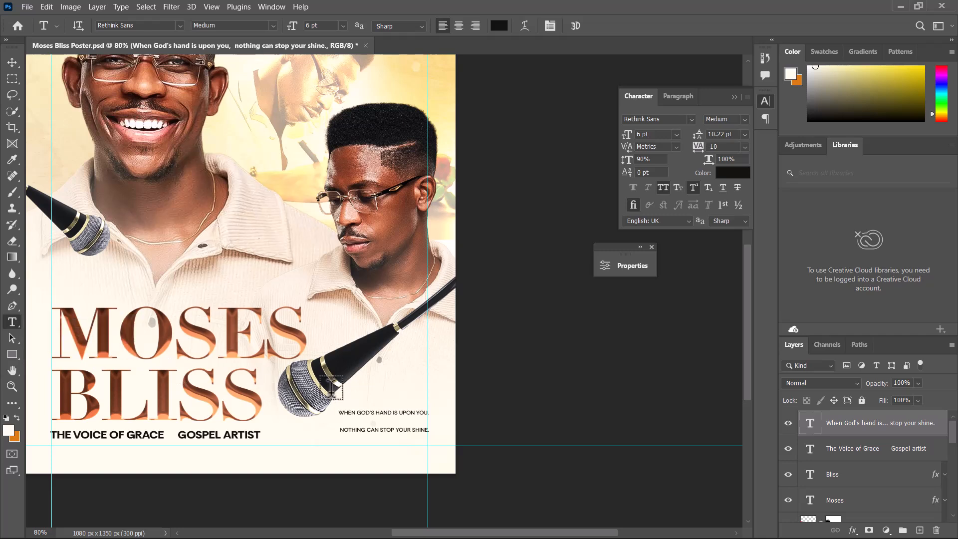
left_click_drag(342, 403, 479, 432)
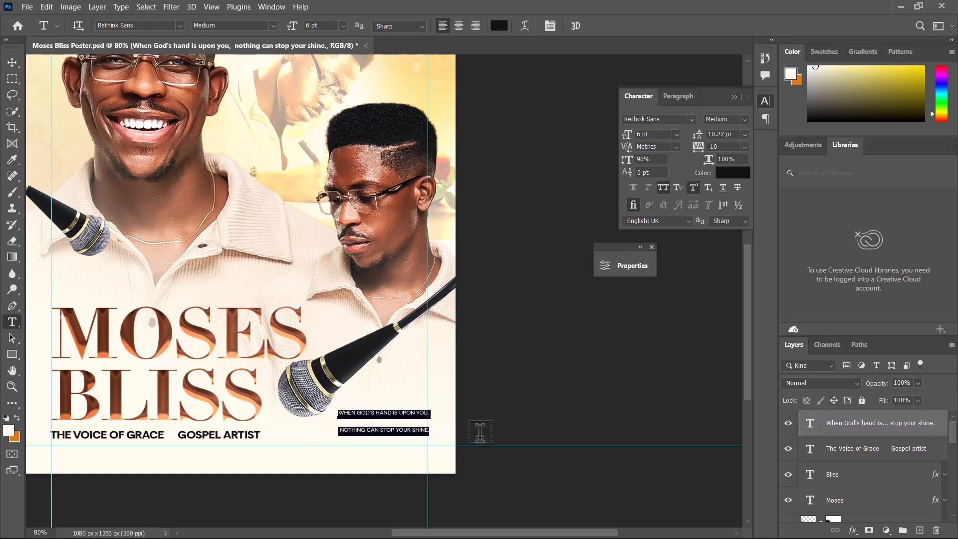
key("ctrl+v")
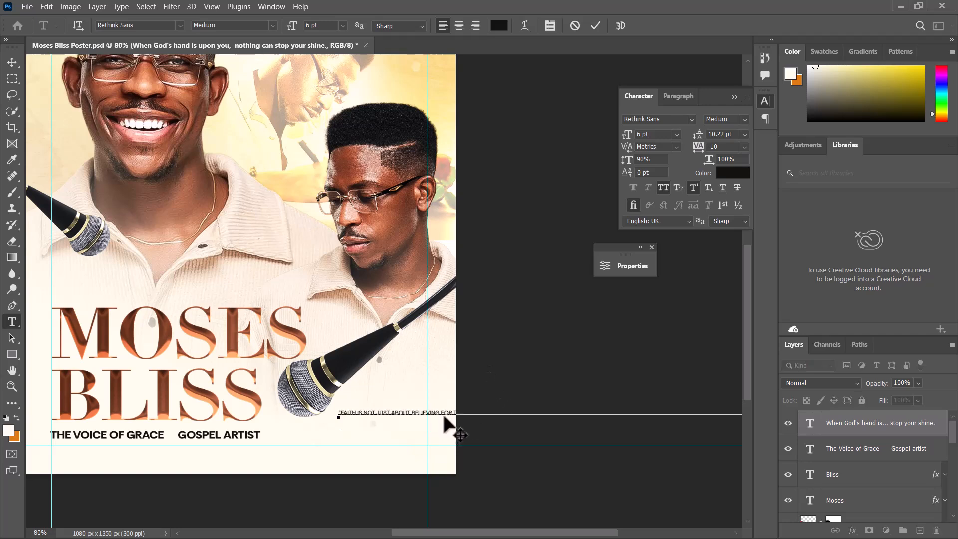
left_click_drag(448, 428, 293, 286)
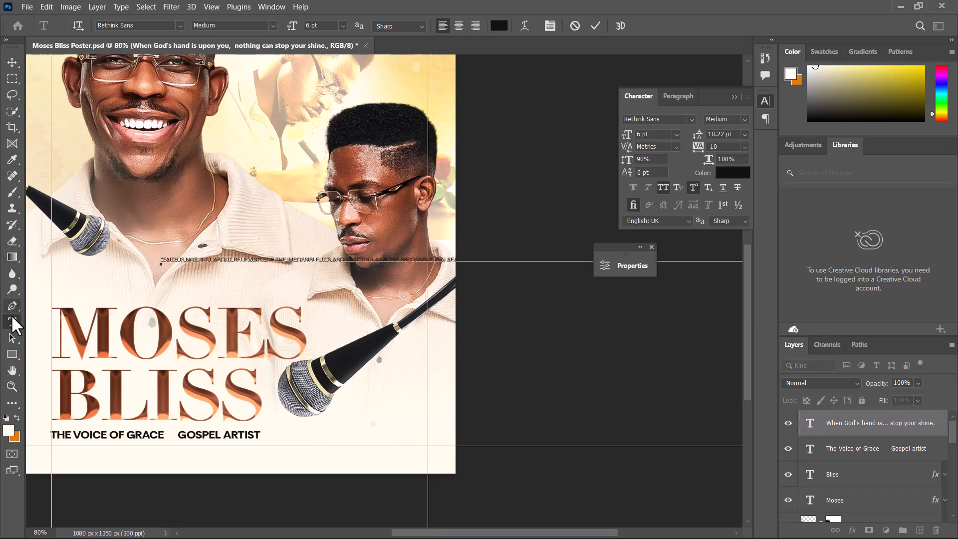
Break the quote into lines after "believing", "it's about", "impossible is", "you trust", "the reality" and "promised, even".
scroll(279, 282, "up", 5)
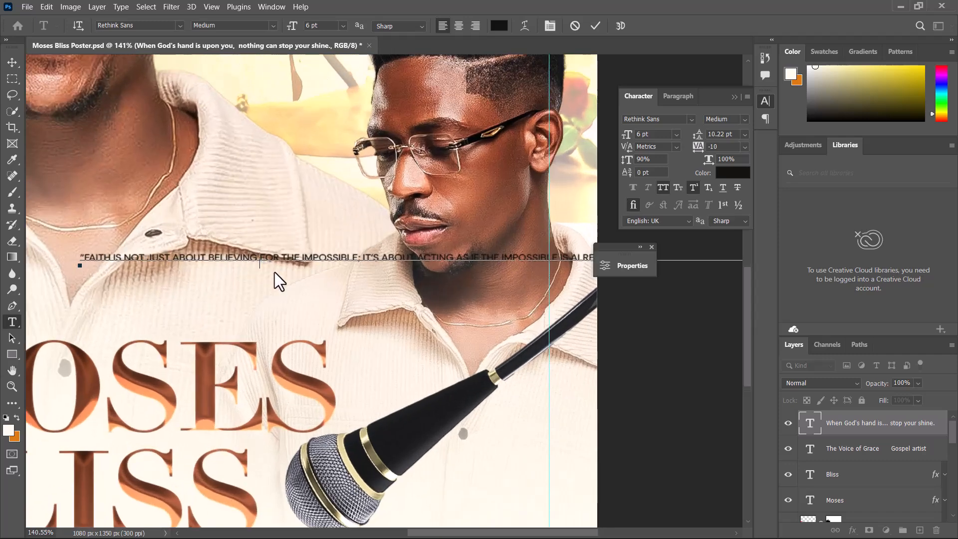
key("Return")
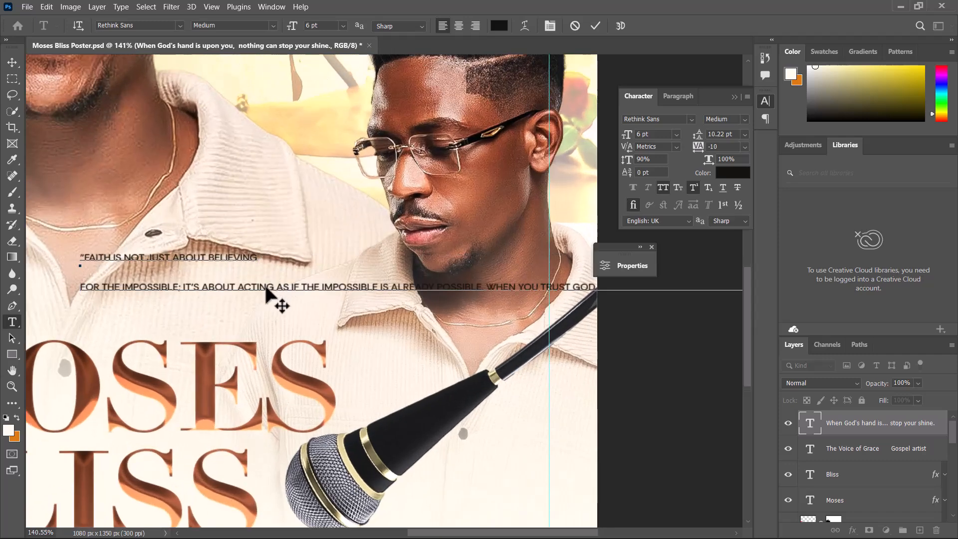
left_click(238, 289)
key("Return")
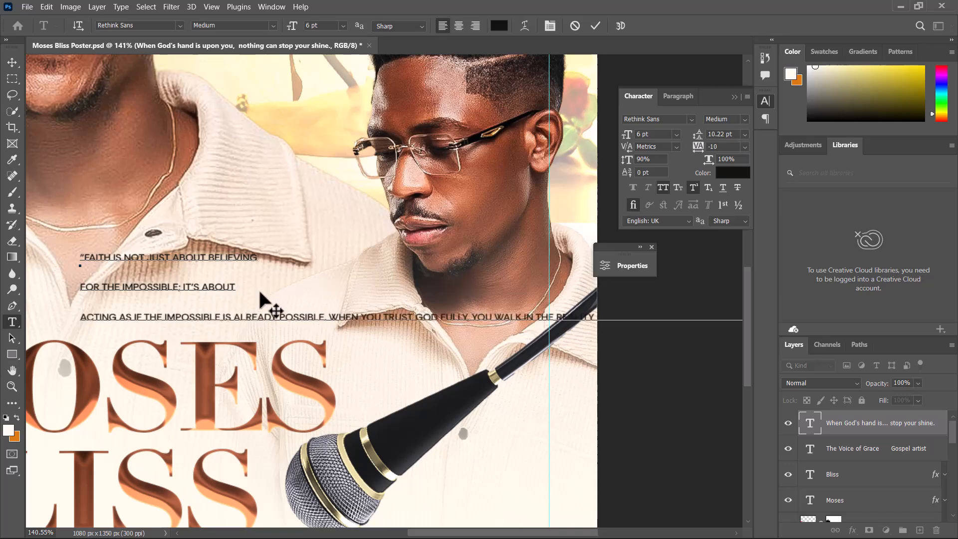
left_click(238, 324)
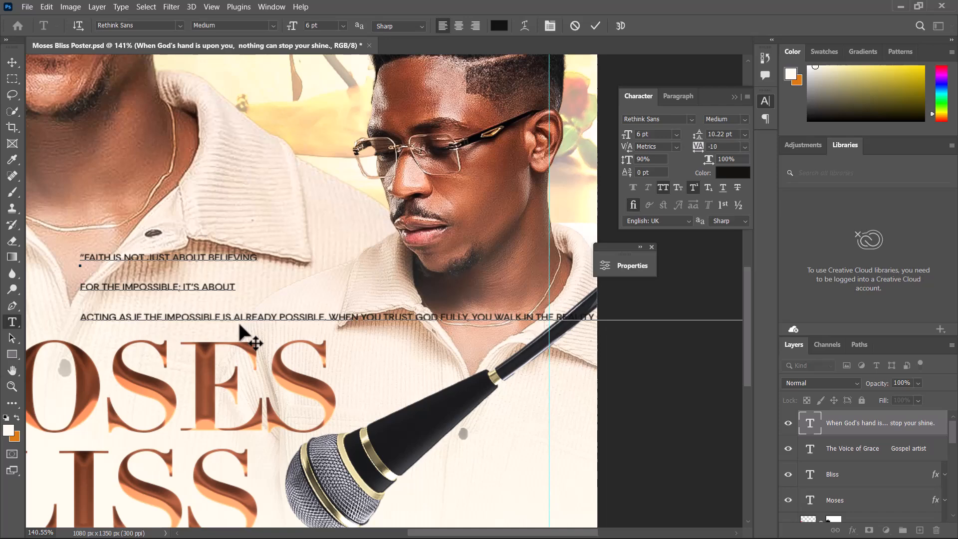
key("Return")
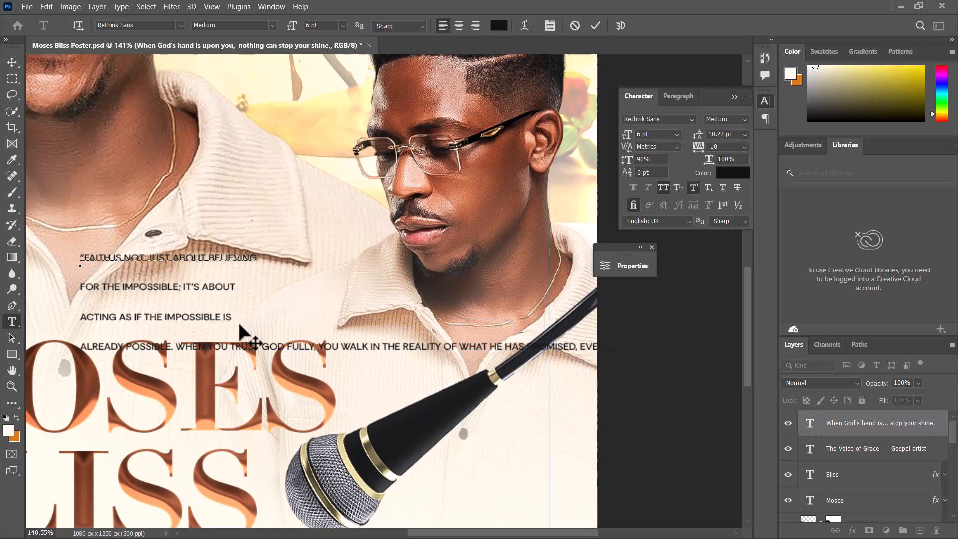
left_click(262, 347)
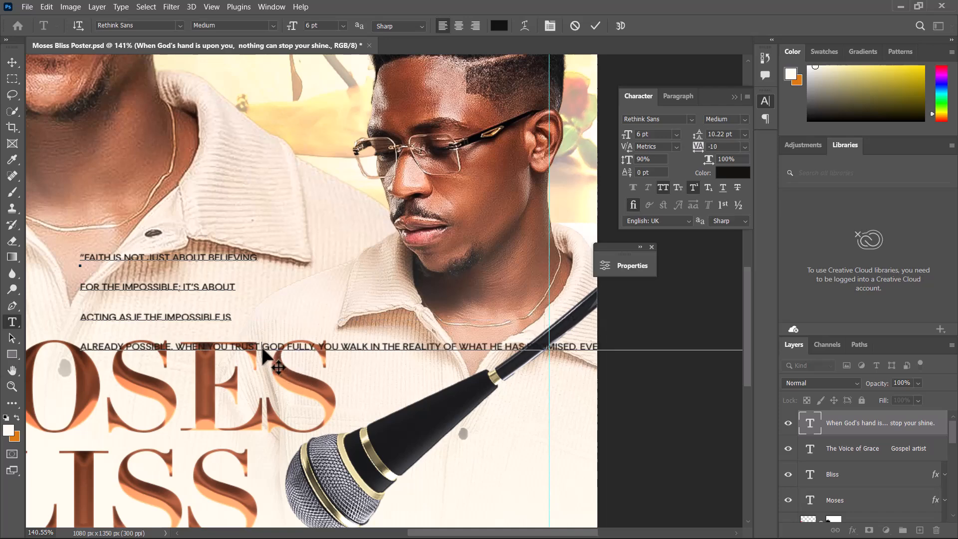
key("Return")
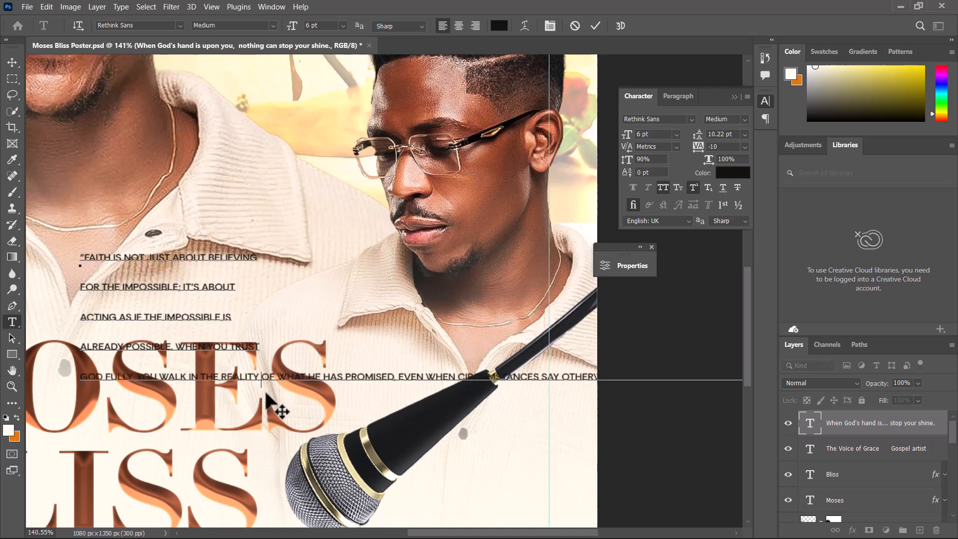
key("Return")
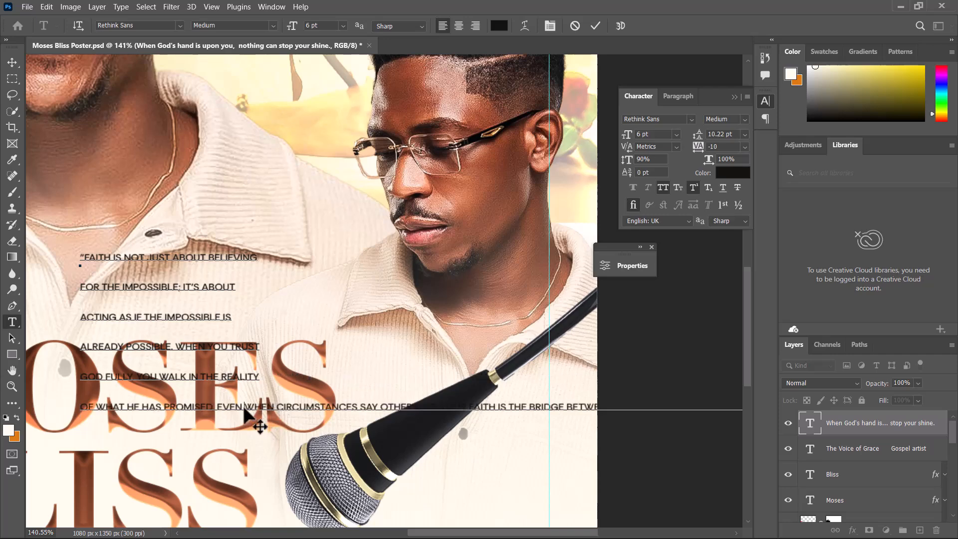
key("Return")
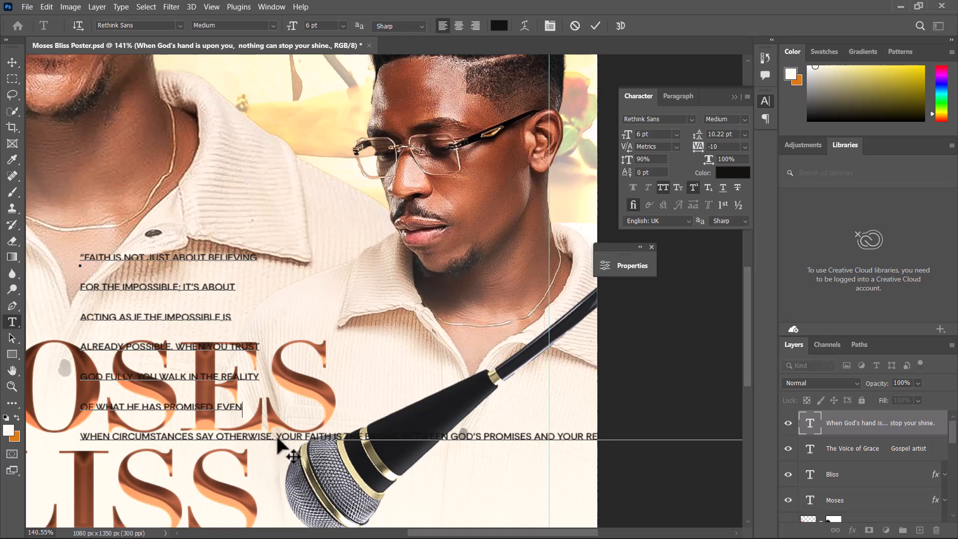
Break the rest of the quote after "otherwise.", "between God's", "and it is by", "thrive, and" and "fullness of God's".
left_click(274, 438)
key("Return")
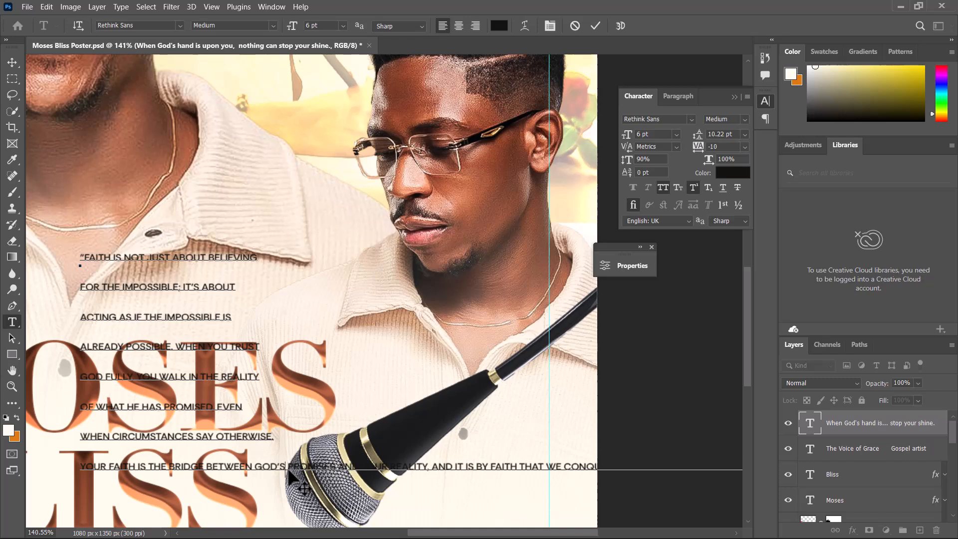
key("Return")
scroll(292, 459, "down", 1)
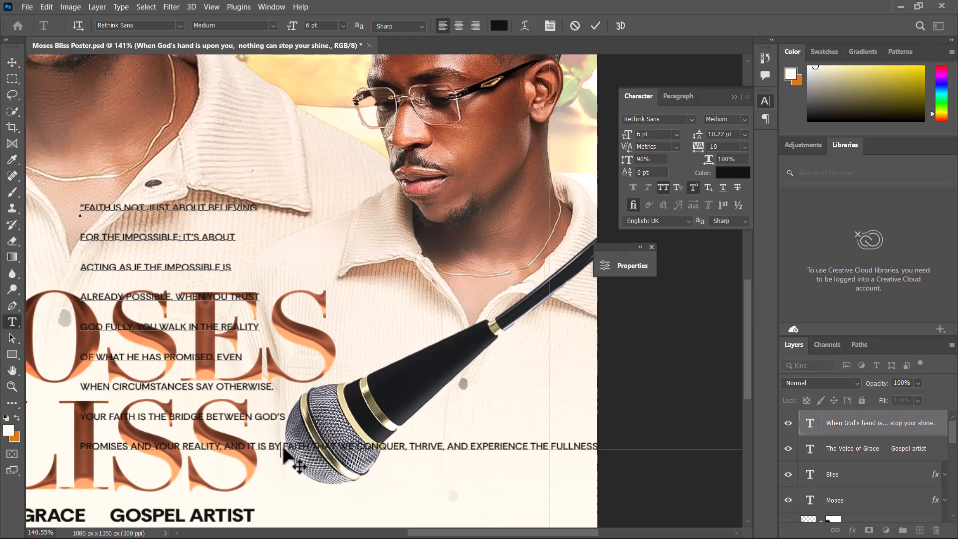
key("Return")
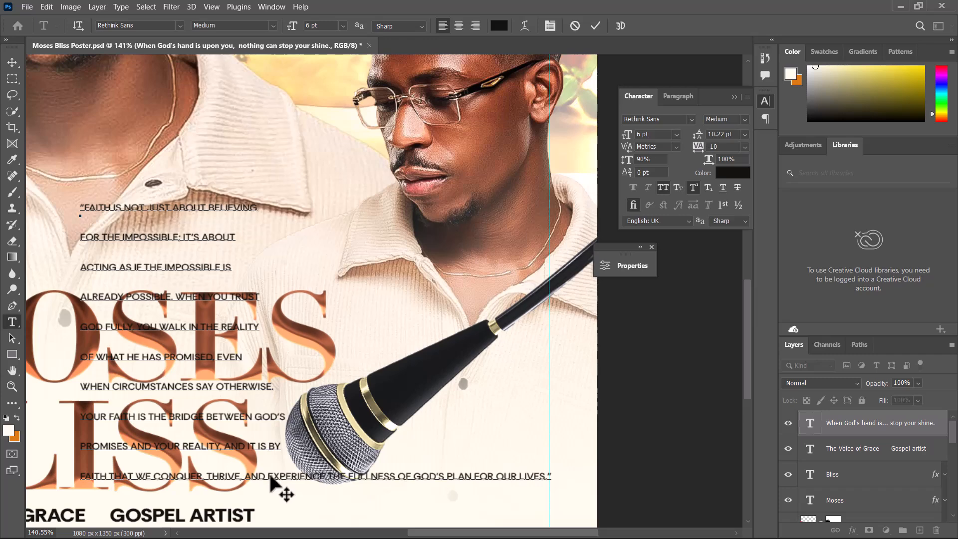
left_click(269, 478)
key("Return")
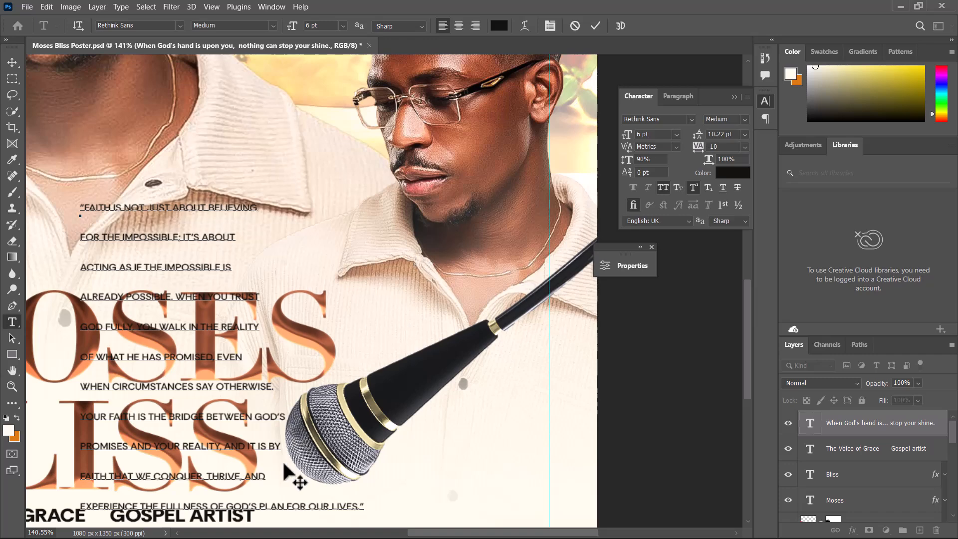
left_click(259, 507)
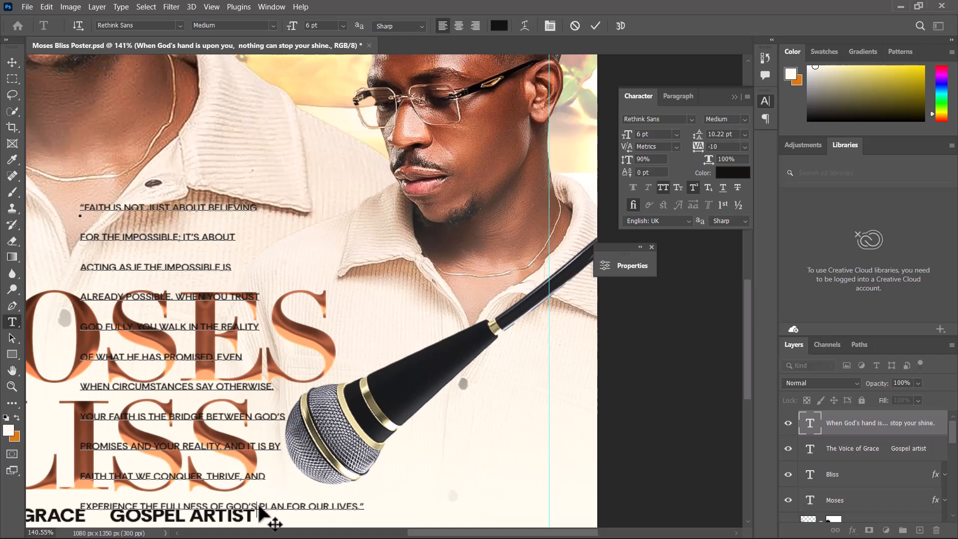
key("Return")
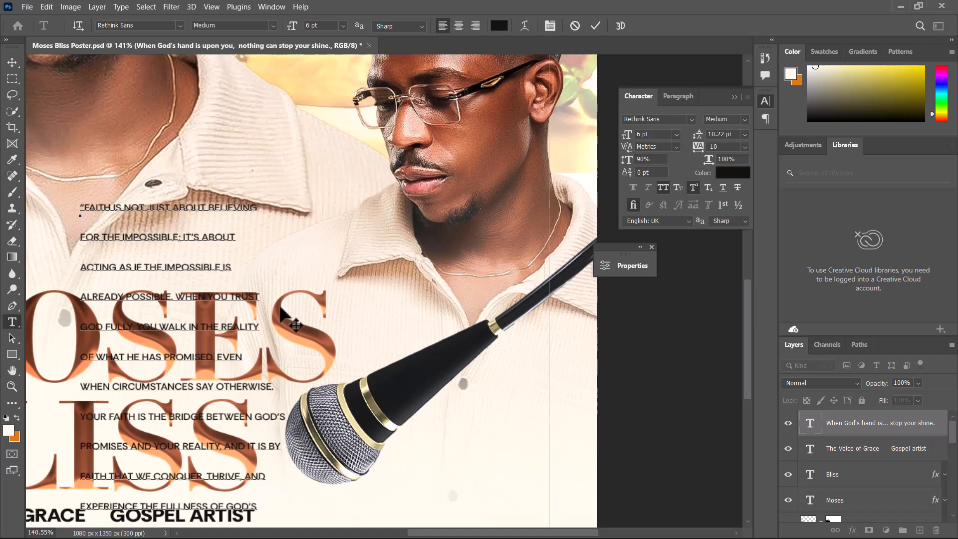
Commit the quote's text edit and move the text block over the large microphone and the portrait wearing glasses above it.
left_click(597, 25)
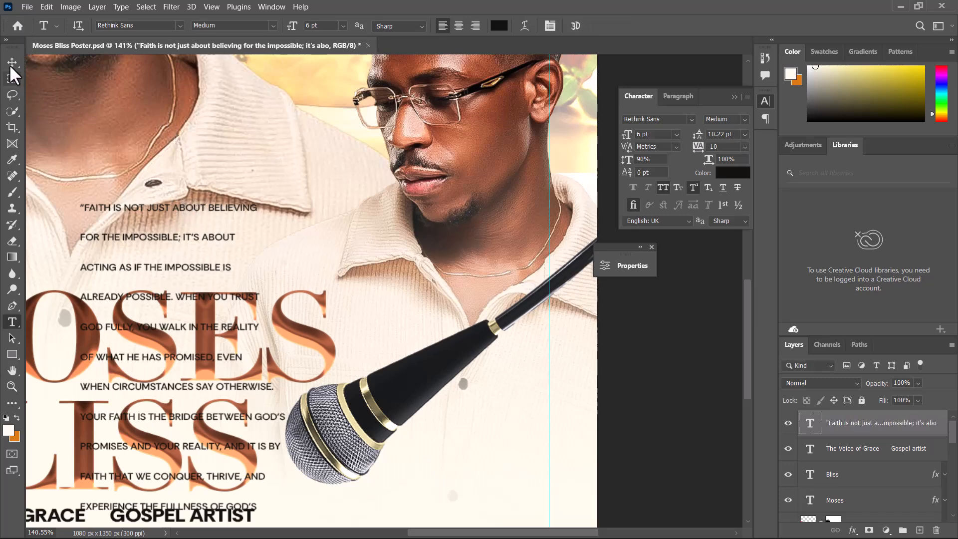
left_click(12, 62)
left_click_drag(319, 209, 433, 158)
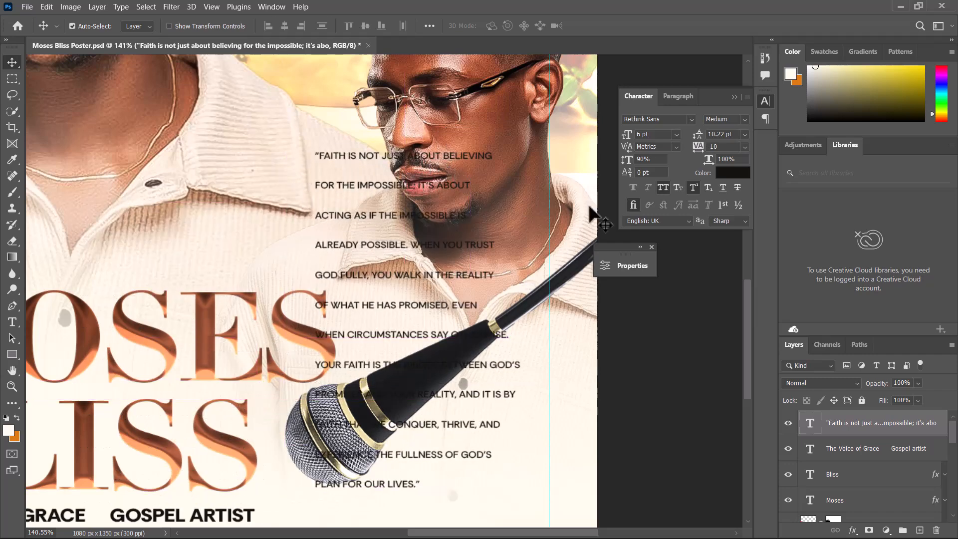
Turn off All Caps for the quote and set its font style to Regular at 5 pt.
left_click(663, 188)
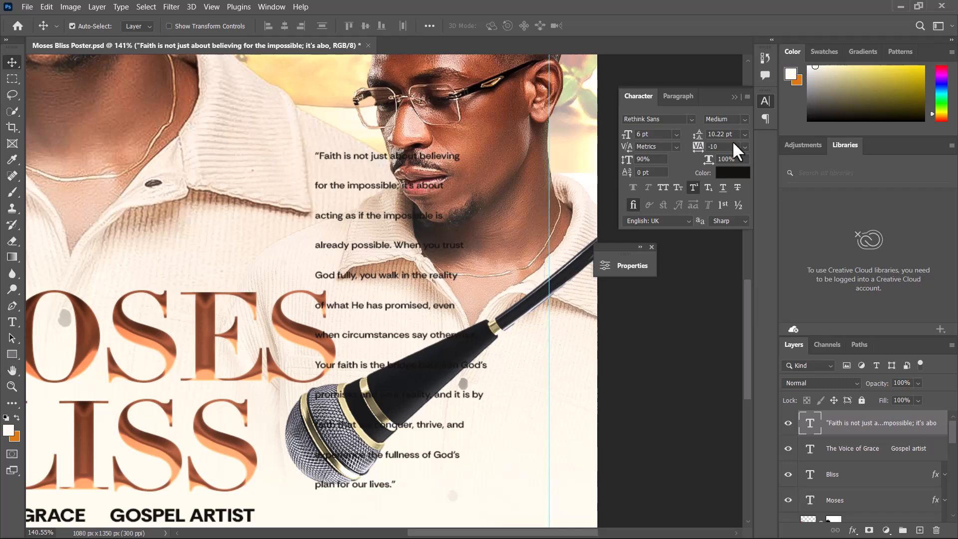
left_click(745, 119)
left_click(719, 127)
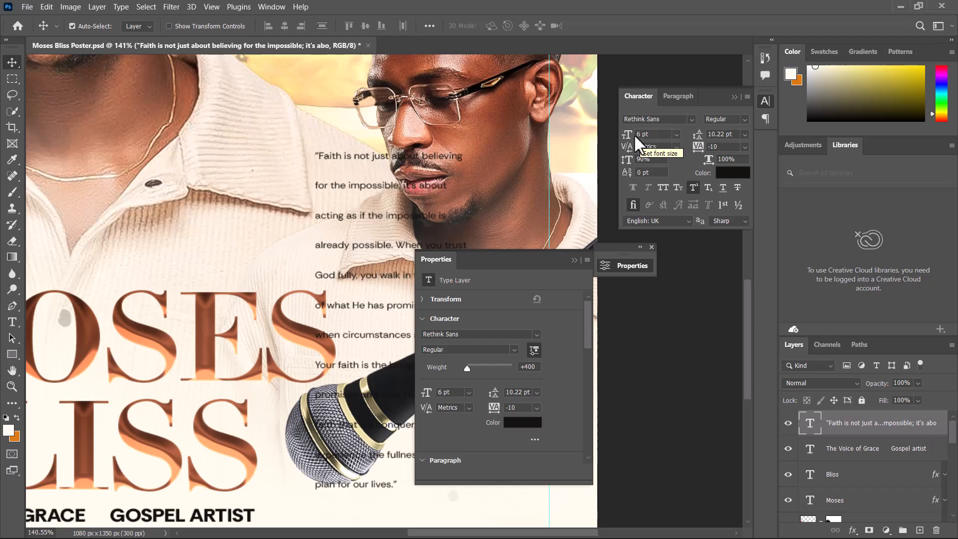
double_click(639, 134)
left_click(574, 261)
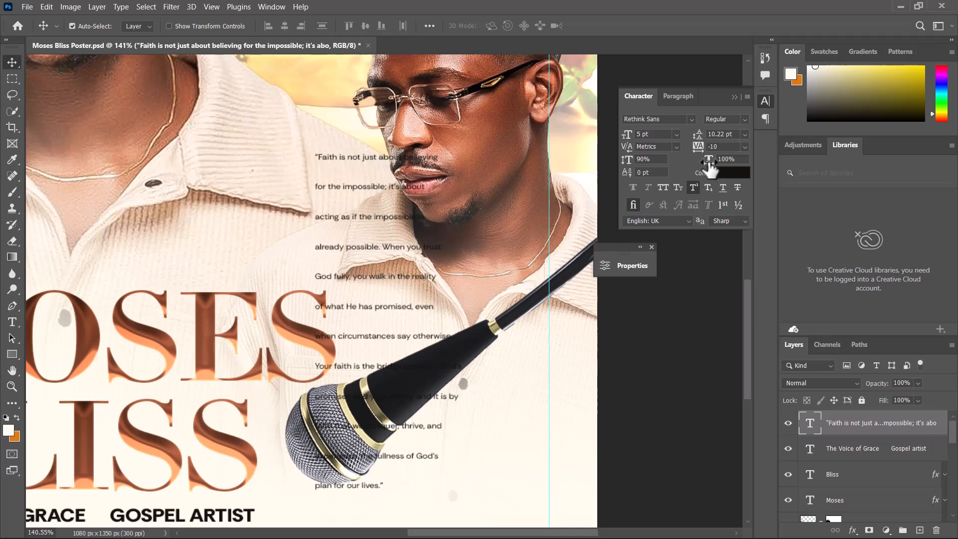
Tighten the quote's leading to 4 pt.
left_click(744, 134)
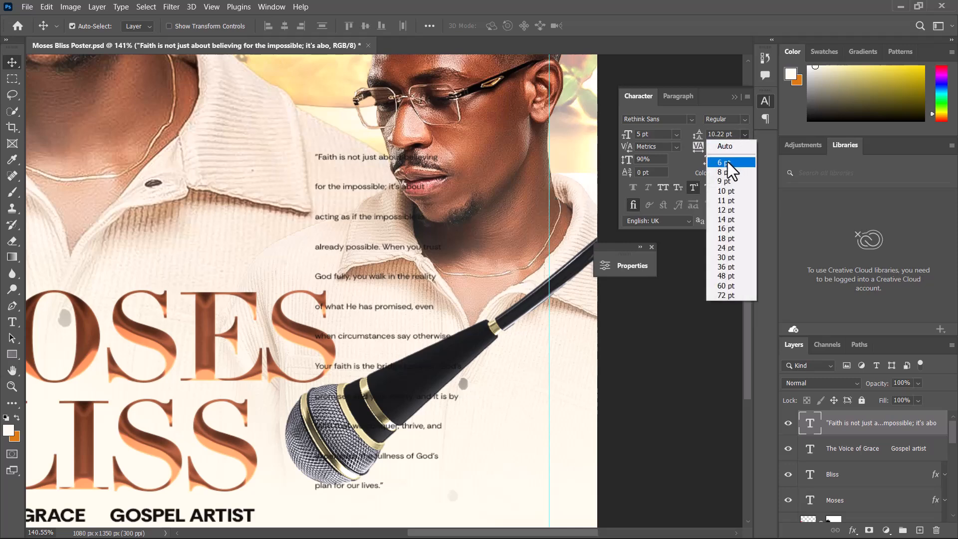
left_click(730, 163)
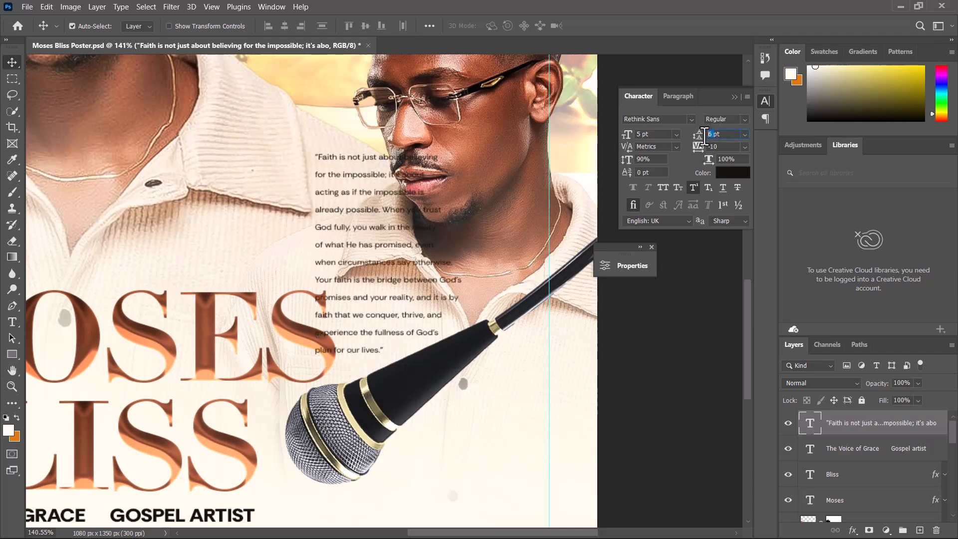
left_click_drag(702, 135, 701, 143)
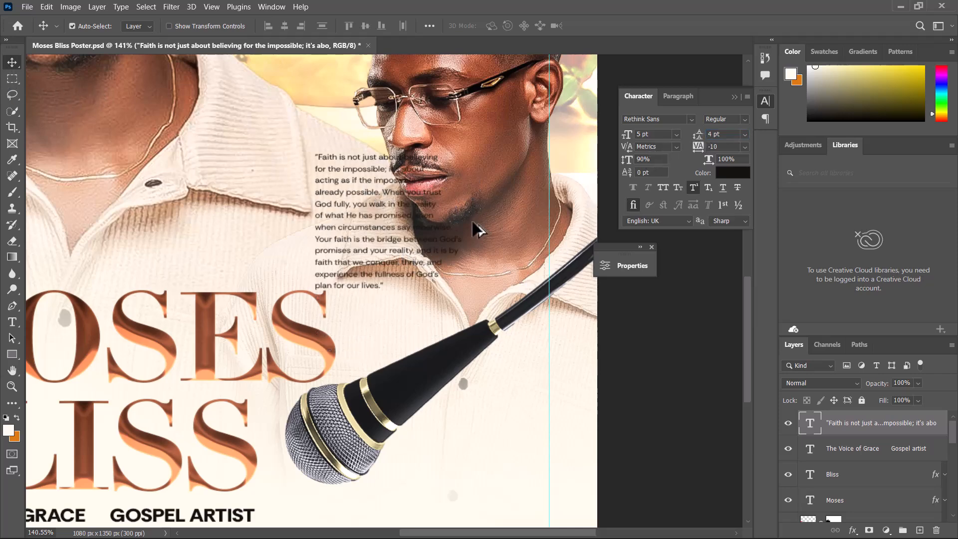
Move the quote block off the portrait, about 117 px right and 404 px down, to the empty area below the large microphone.
scroll(475, 229, "down", 2)
scroll(386, 216, "up", 1)
scroll(385, 217, "up", 1)
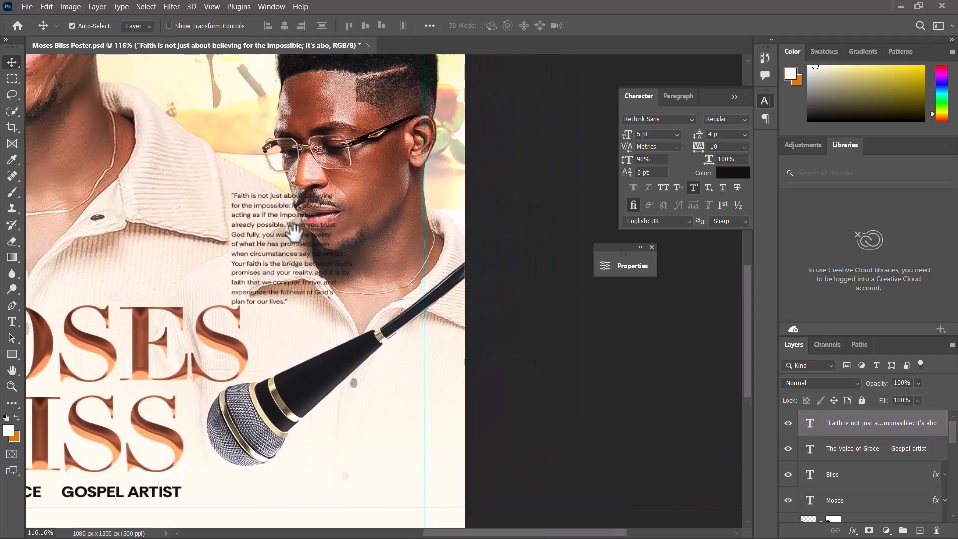
scroll(315, 245, "up", 1)
left_click_drag(359, 257, 349, 235)
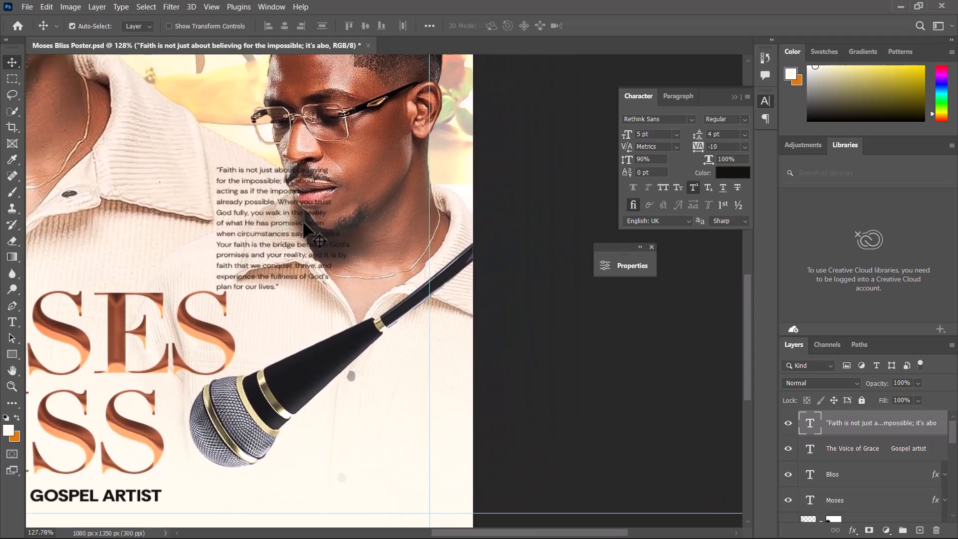
left_click_drag(268, 219, 367, 468)
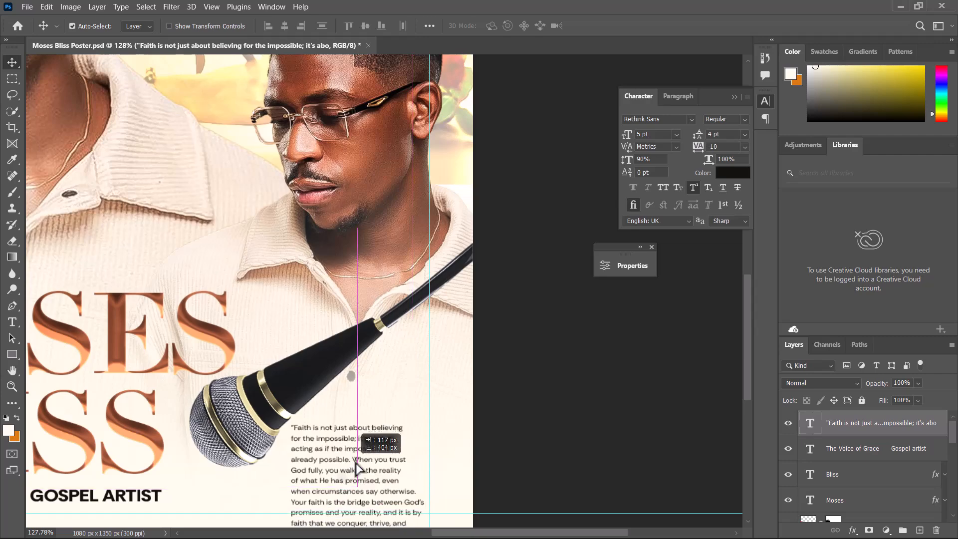
Shorten the quote by deleting all the text after "when circumstances say otherwise.".
scroll(398, 405, "up", 6)
scroll(404, 415, "up", 2)
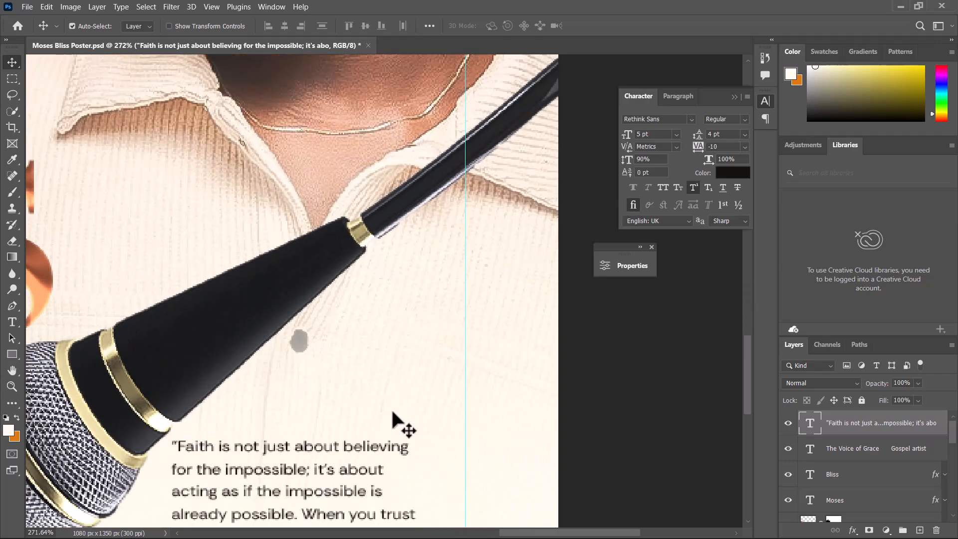
left_click_drag(398, 426, 426, 250)
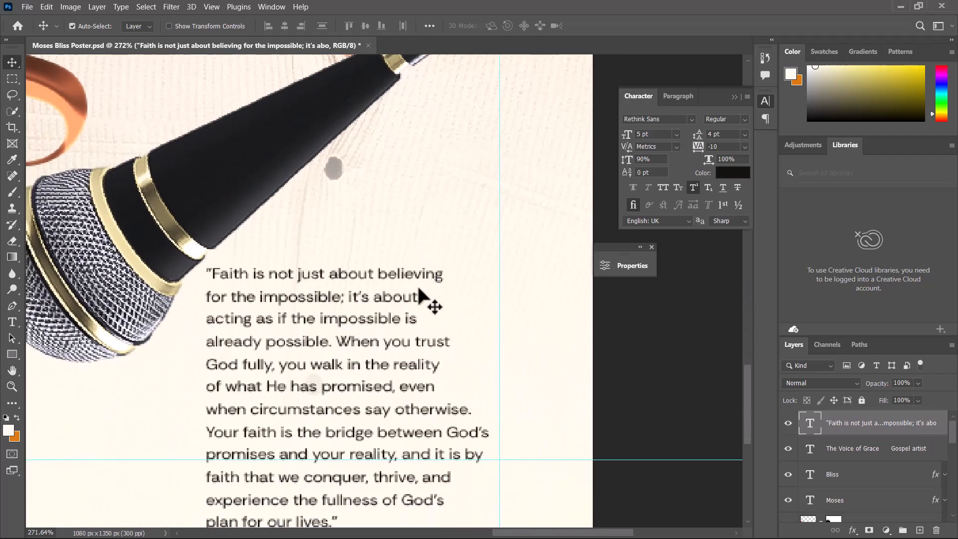
scroll(461, 377, "down", 2)
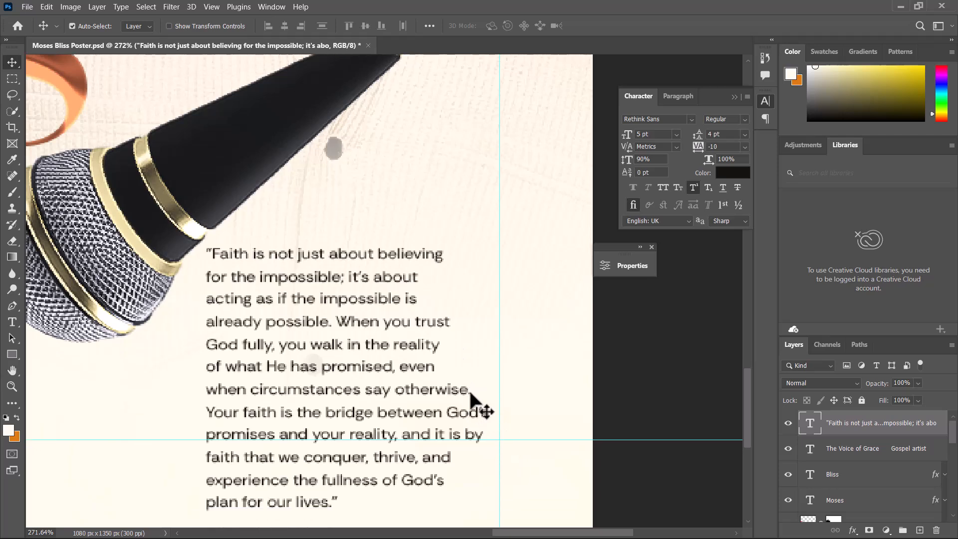
left_click(12, 322)
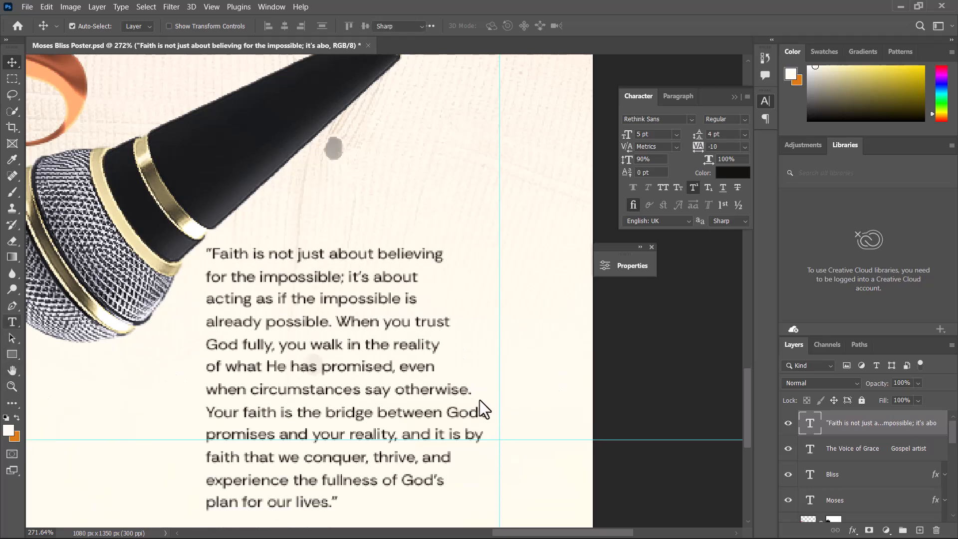
left_click_drag(507, 457, 565, 460)
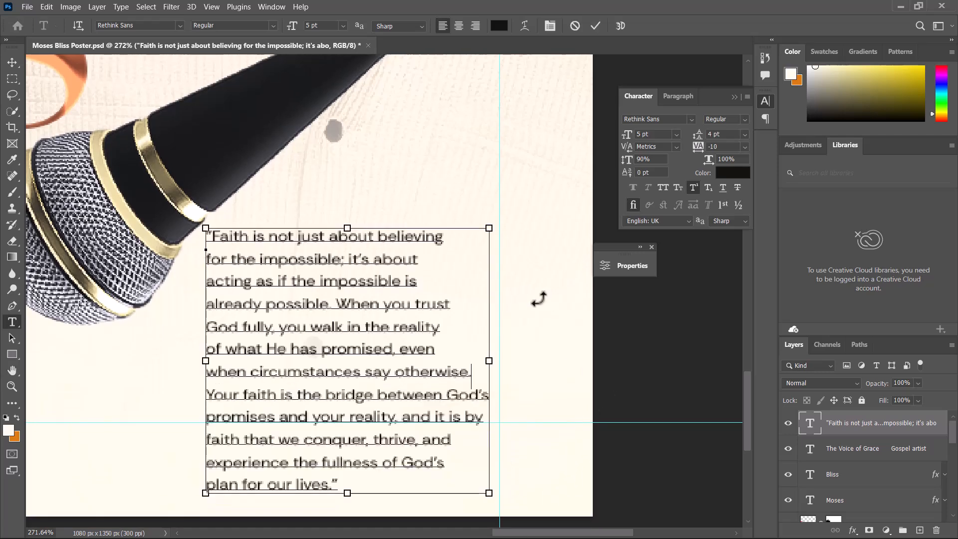
key("BackSpace")
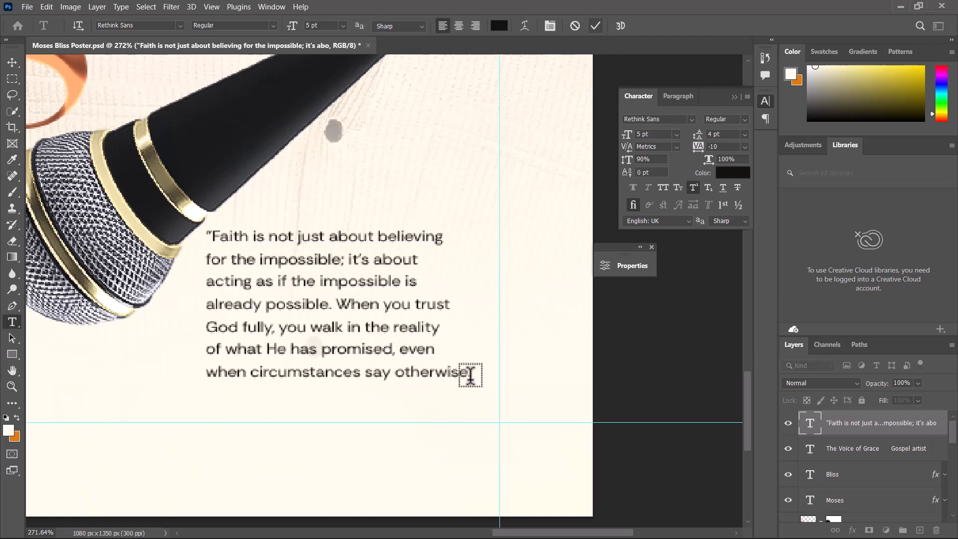
Add a closing quotation mark after "otherwise." at the end of the faith quote.
key("ctrl+Return")
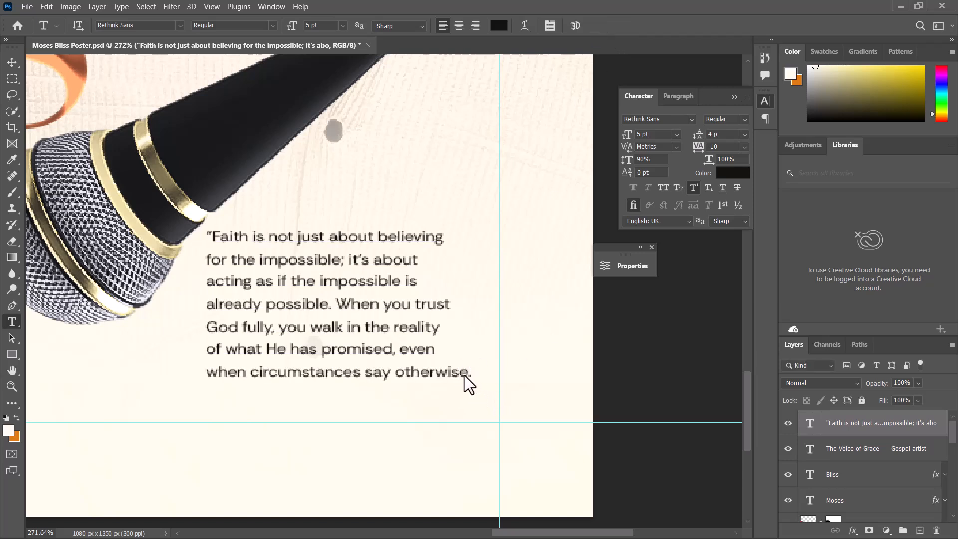
left_click(467, 375)
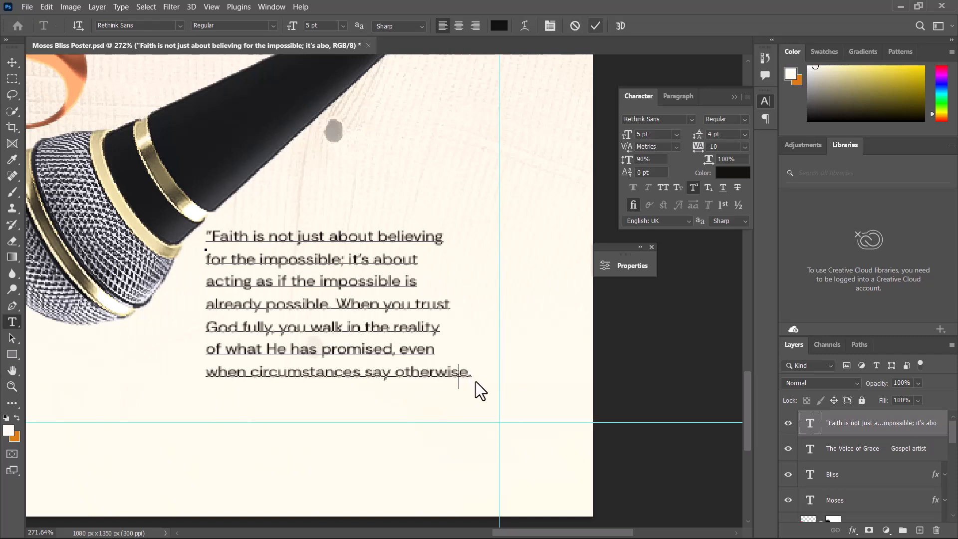
left_click(476, 379)
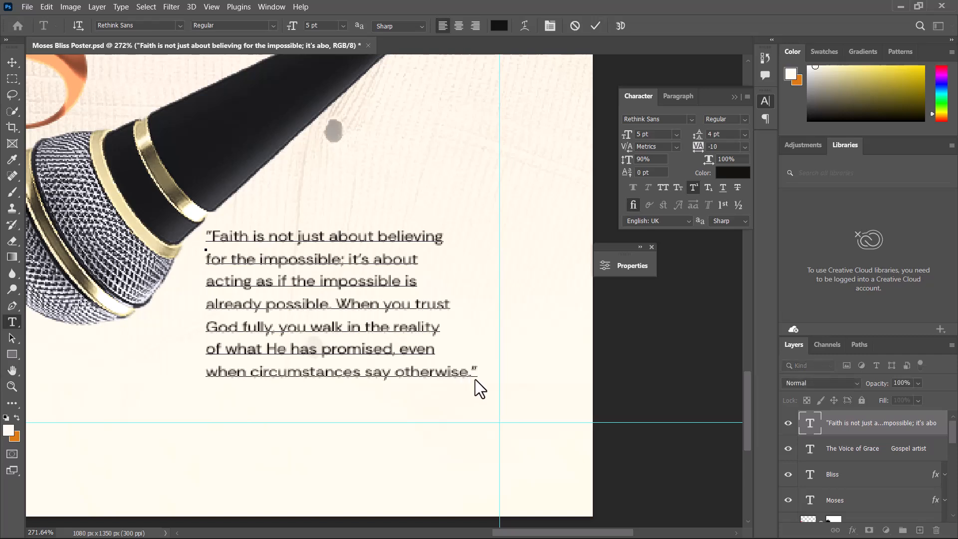
left_click(595, 26)
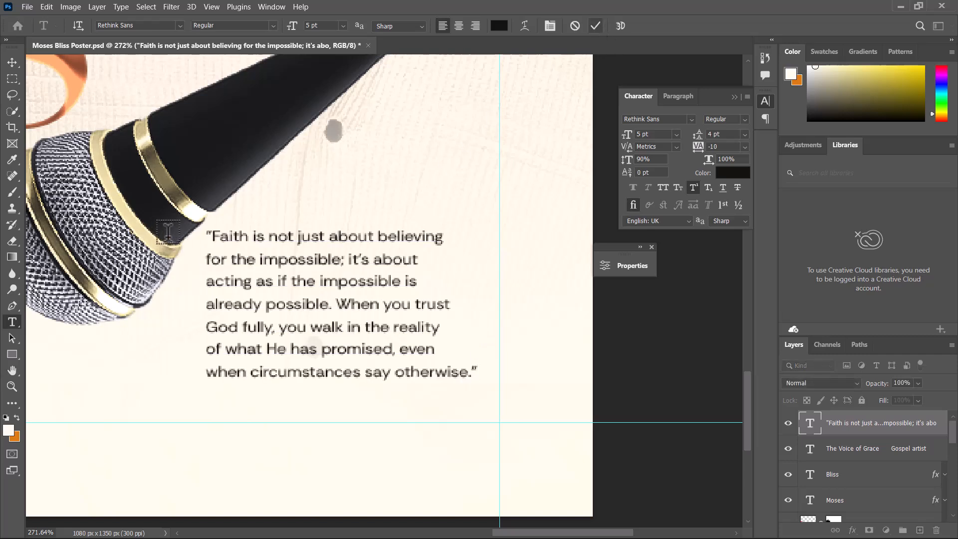
Move the quote text block to the poster's lower-right corner, fitting it against the margin guides.
scroll(258, 207, "down", 5)
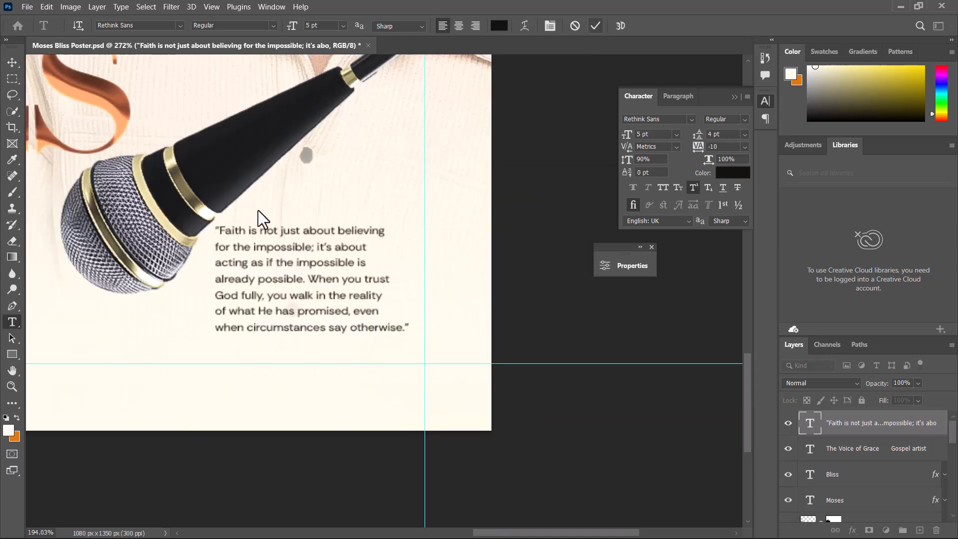
scroll(239, 186, "down", 1)
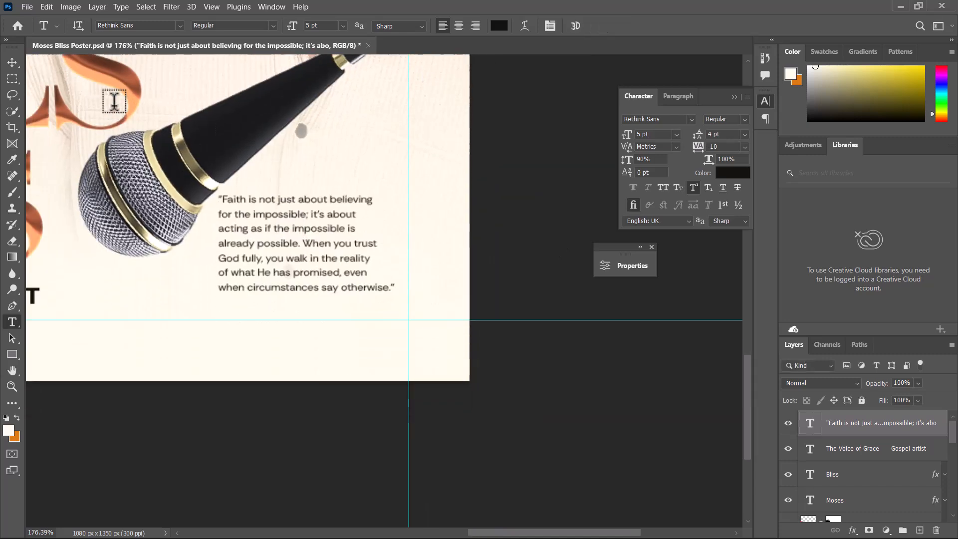
left_click(12, 62)
scroll(235, 210, "down", 4)
left_click_drag(317, 243, 455, 312)
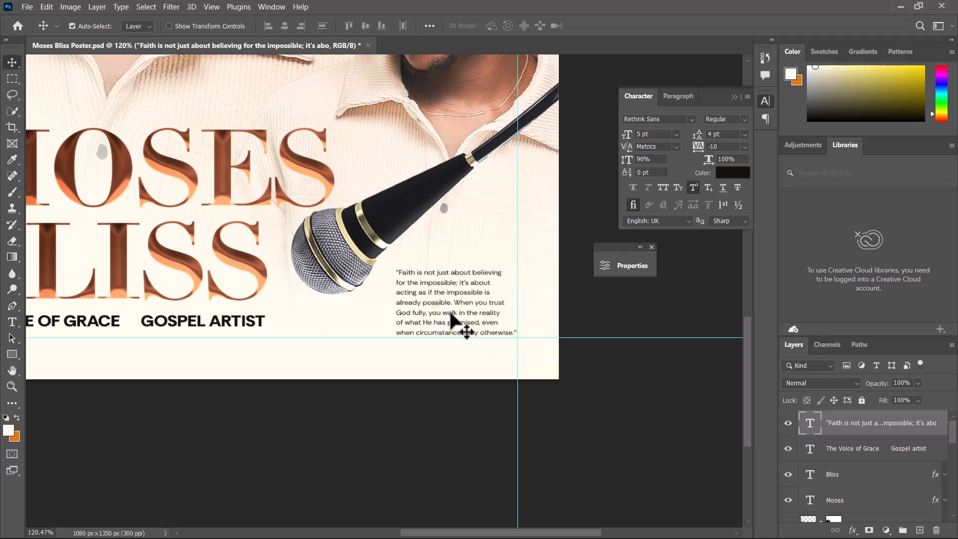
Delete the quote's text from "When you trust" to the end and add a closing quotation mark after "already possible.".
left_click(12, 322)
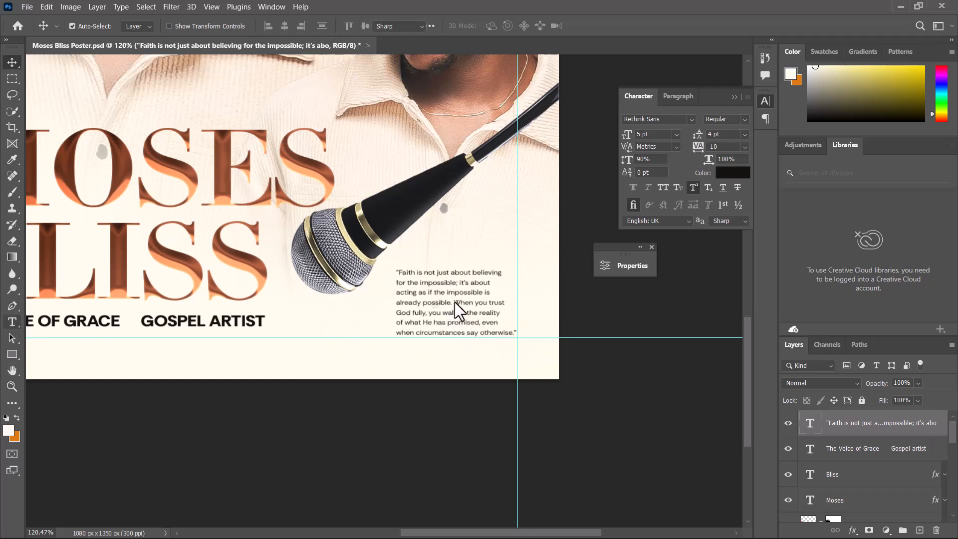
left_click_drag(454, 302, 510, 331)
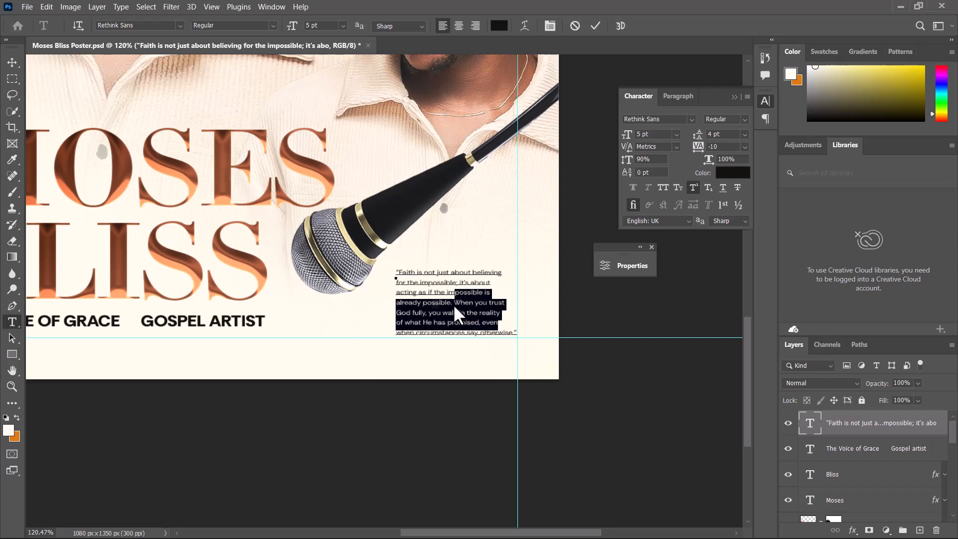
left_click_drag(454, 304, 523, 340)
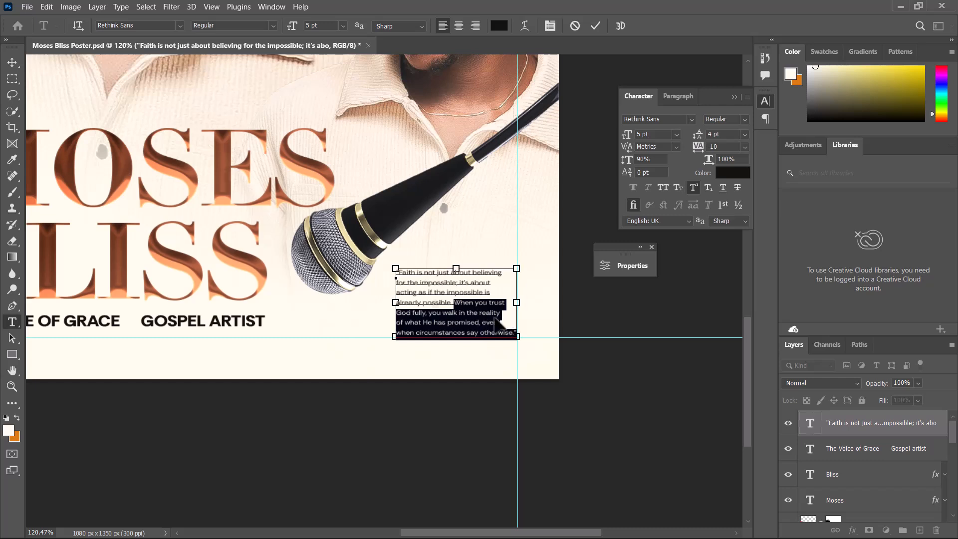
key("Left")
key("ctrl+shift+End")
key("Delete")
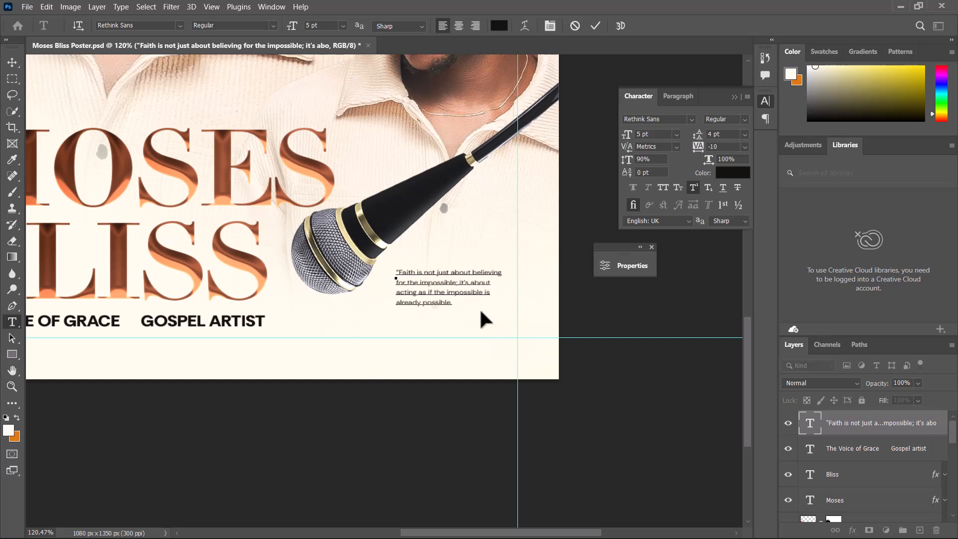
type("\"")
left_click(596, 26)
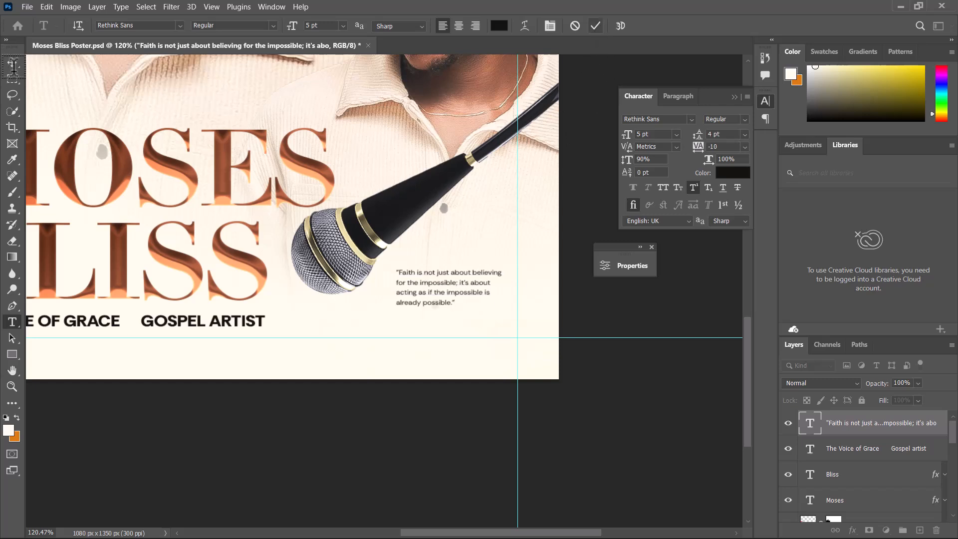
Move the shortened quote down so it sits on the poster's lower margin guide.
key("v")
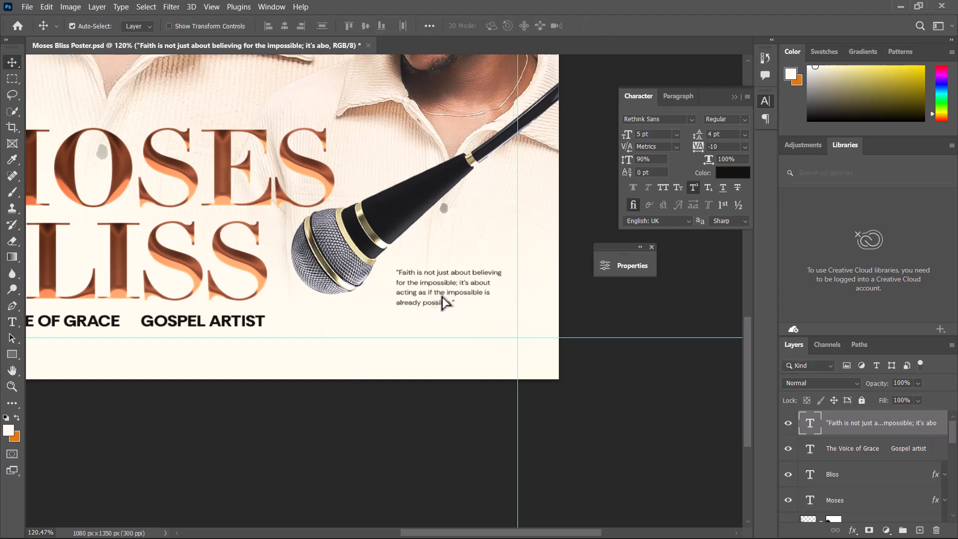
mouse_move(446, 294)
left_mouse_down()
mouse_move(463, 322)
mouse_move(449, 303)
mouse_move(430, 302)
left_mouse_up()
scroll(441, 323, "up", 3)
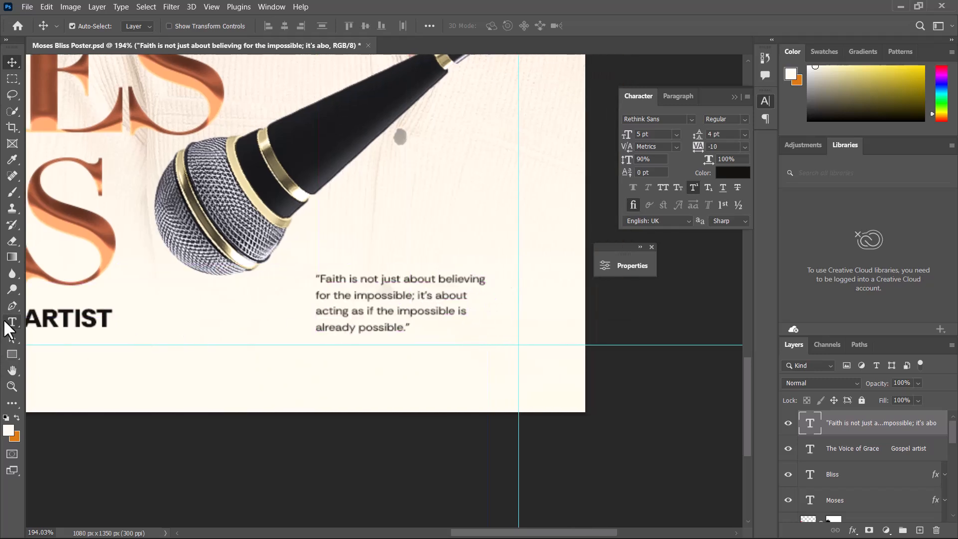
Rebreak the quote into three lines, with line two ending in "acting" and line three in "already possible.".
left_click(7, 323)
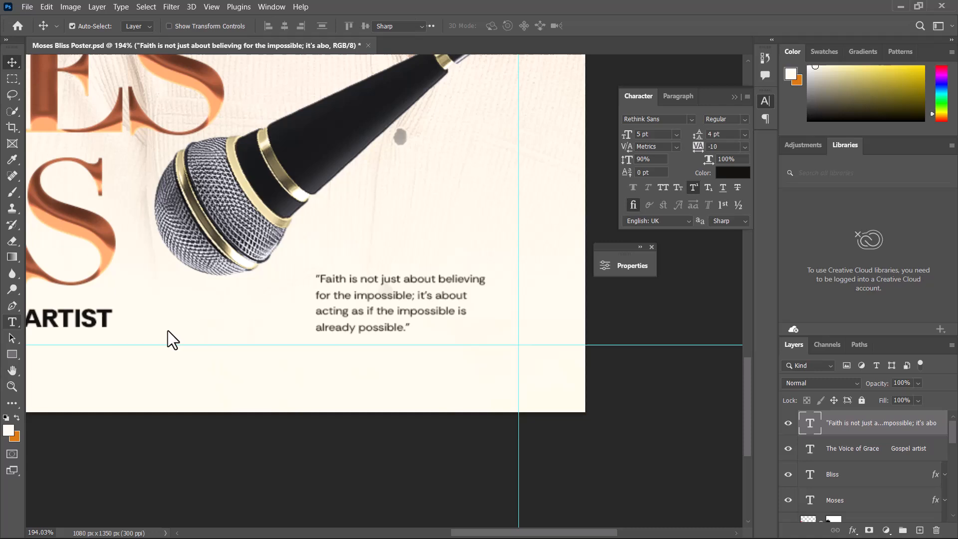
left_click(318, 310)
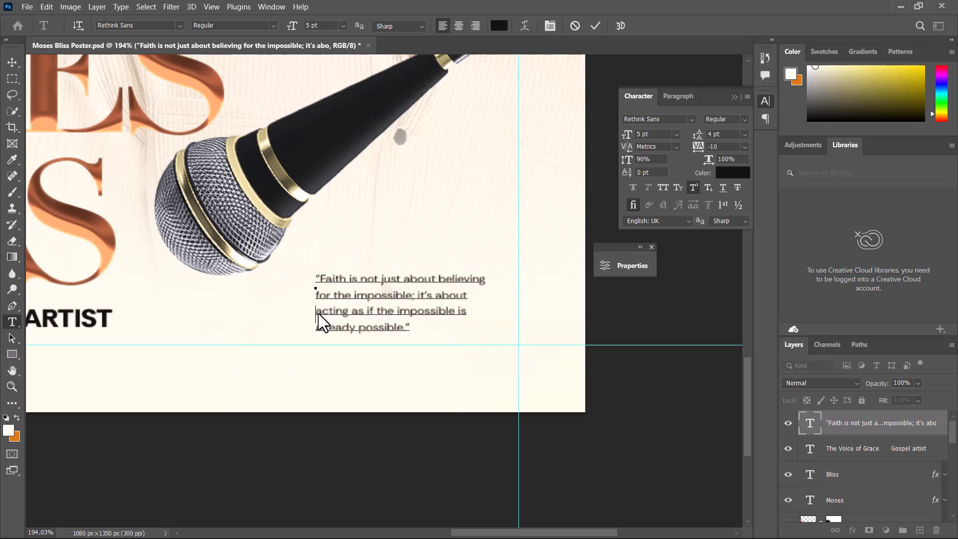
key("BackSpace")
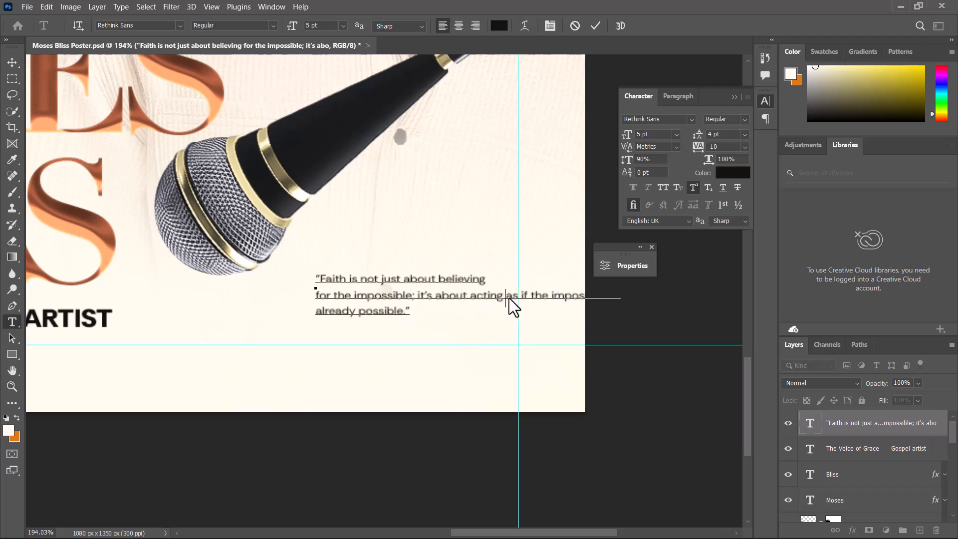
key("Return")
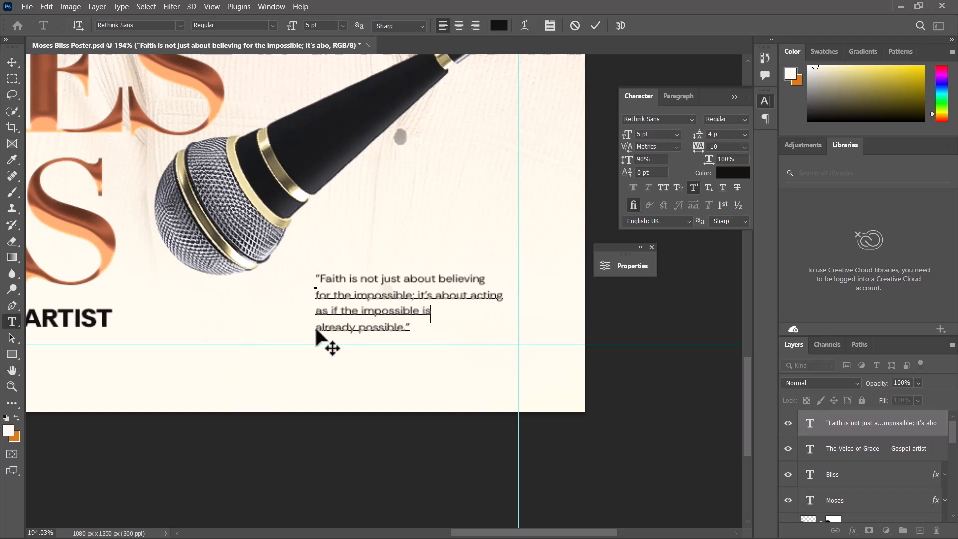
key("Delete")
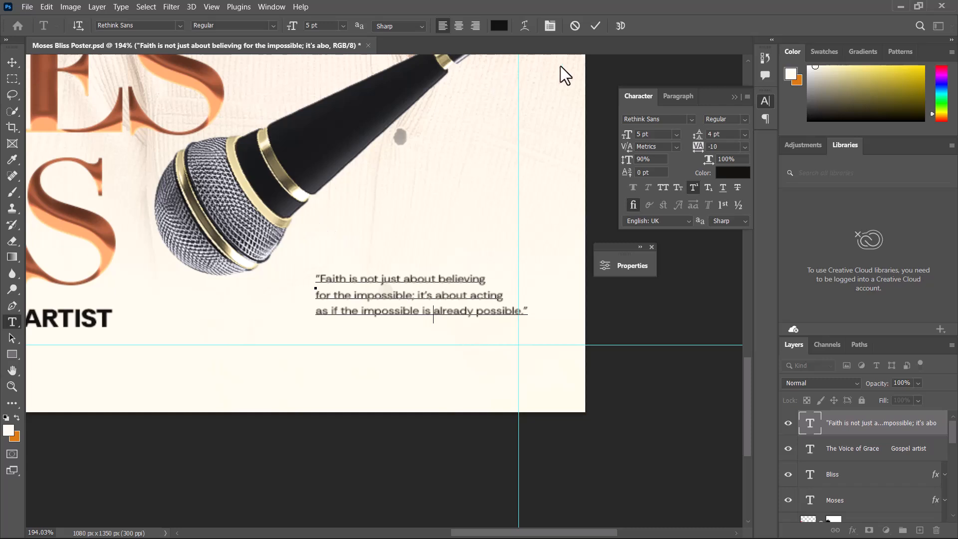
left_click(595, 26)
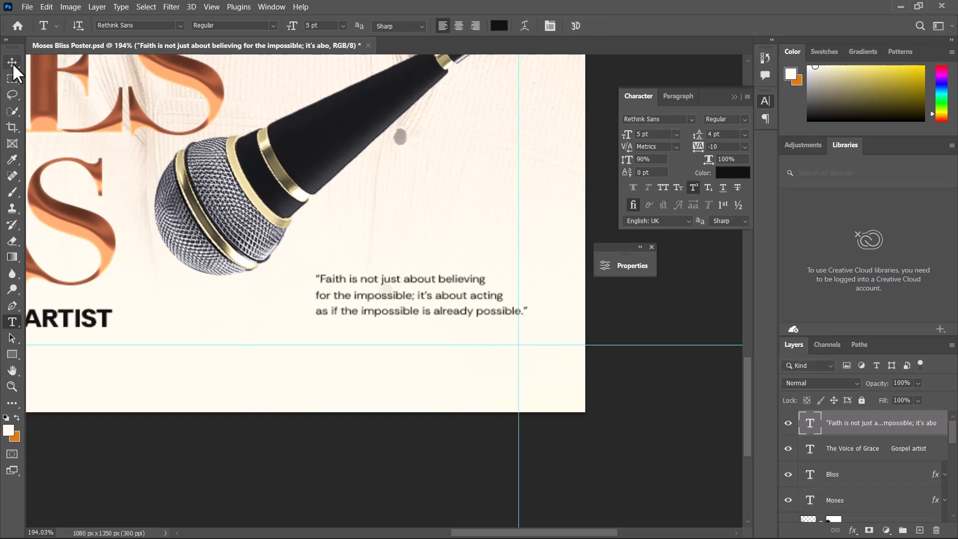
Set the quote's font size to 6 pt and align the text block with the lower and right margin guides.
left_click(13, 64)
left_click_drag(394, 296, 386, 330)
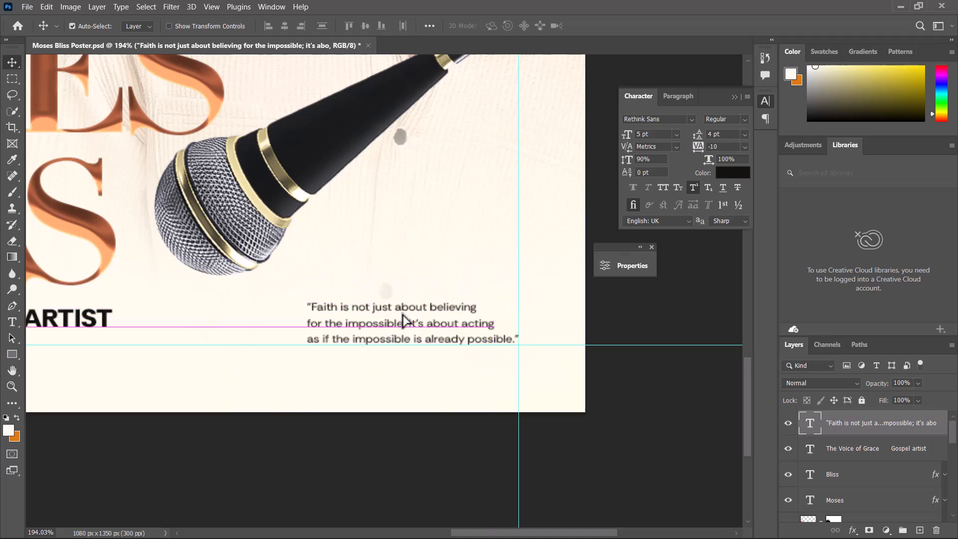
left_click(676, 134)
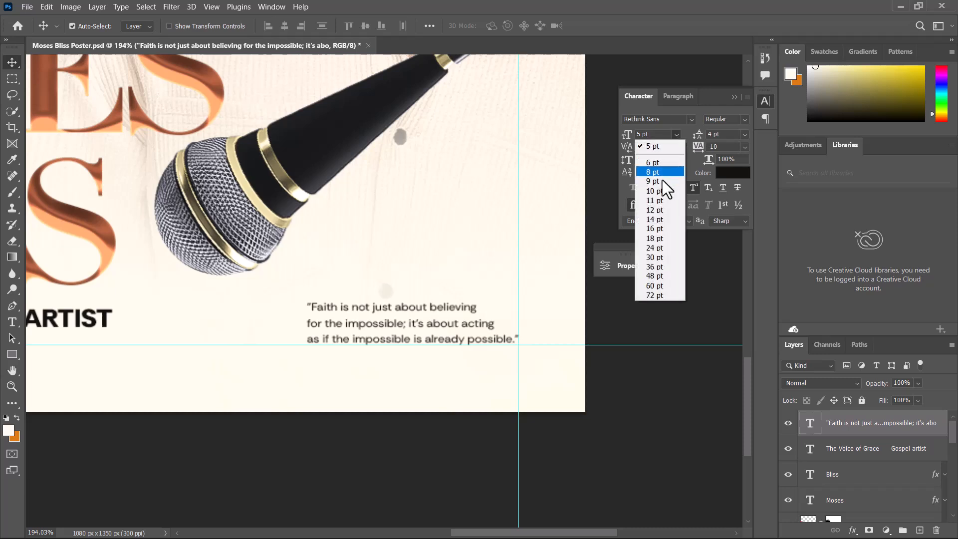
left_click(655, 165)
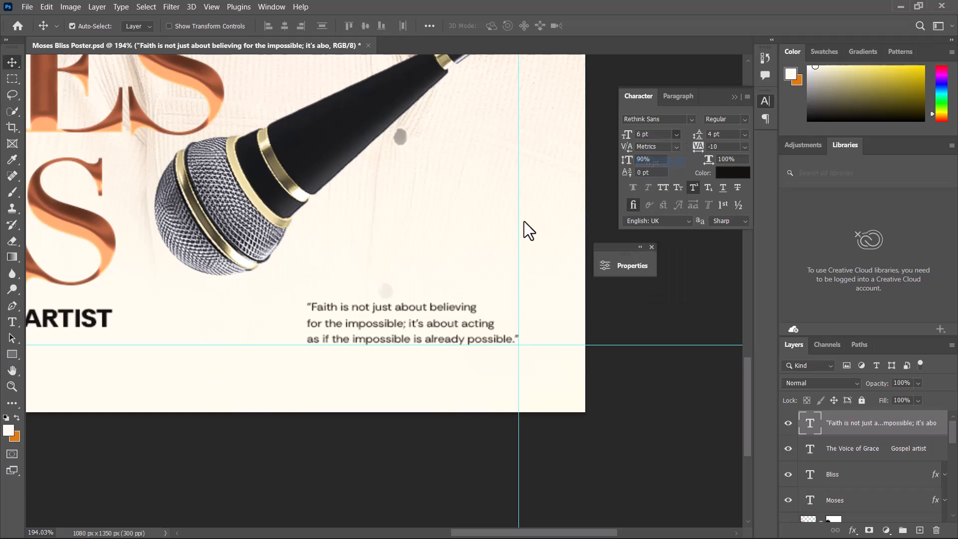
left_click(463, 334)
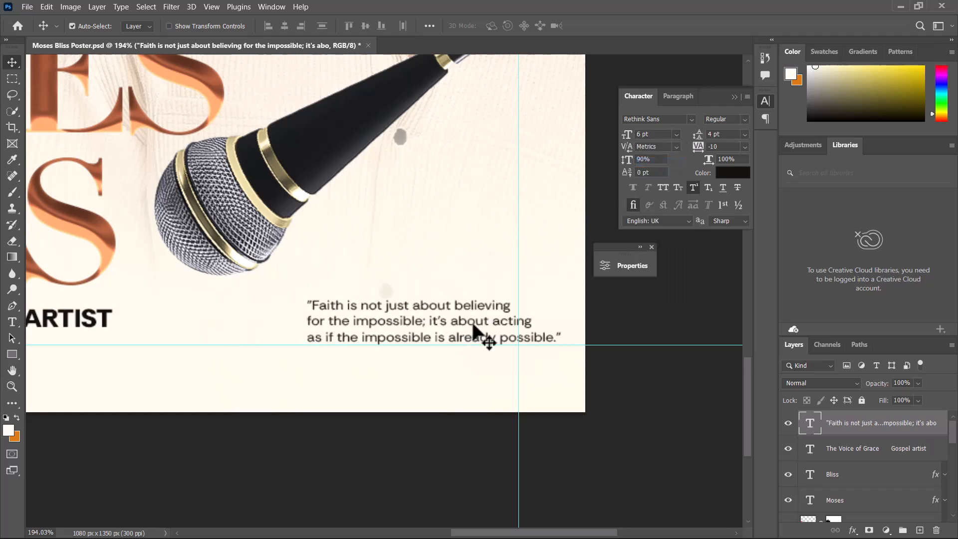
left_click_drag(483, 336, 430, 327)
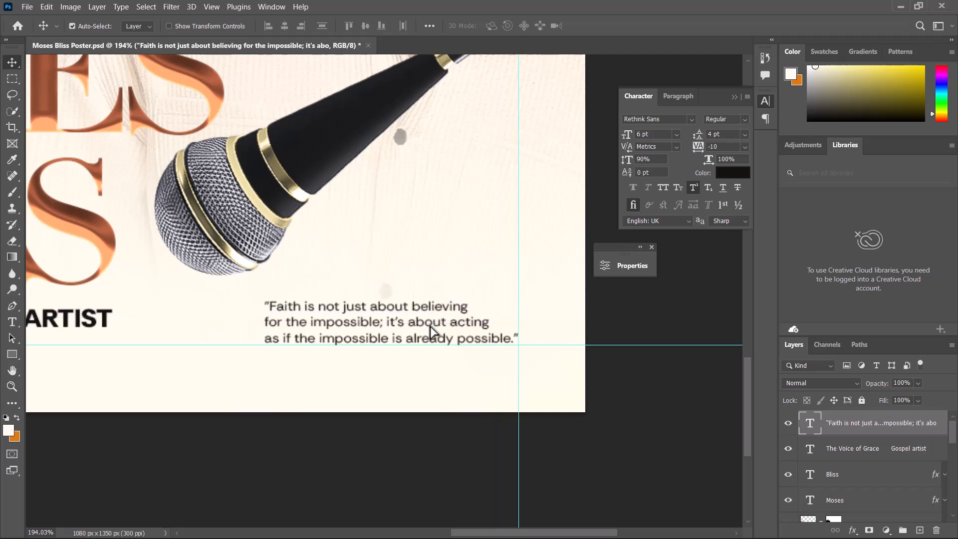
Duplicate the quote text and place the copy over the main portrait's shirt collar.
key("ctrl+0")
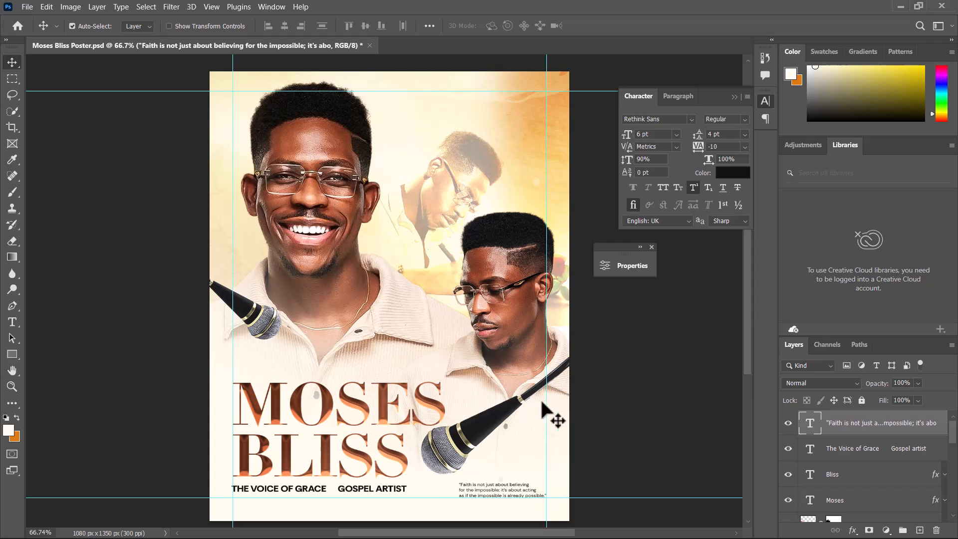
scroll(542, 404, "up", 2)
left_click_drag(578, 418, 603, 370)
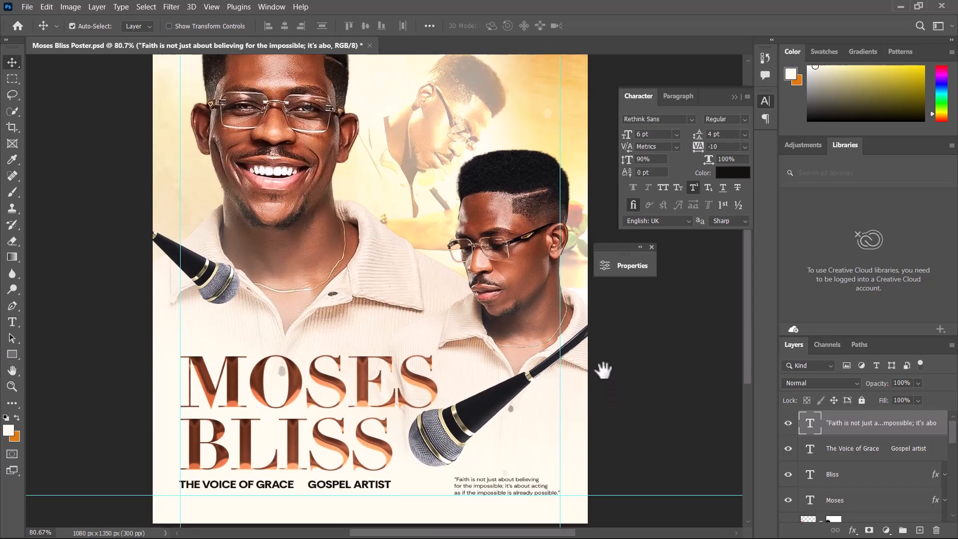
key("ctrl+minus")
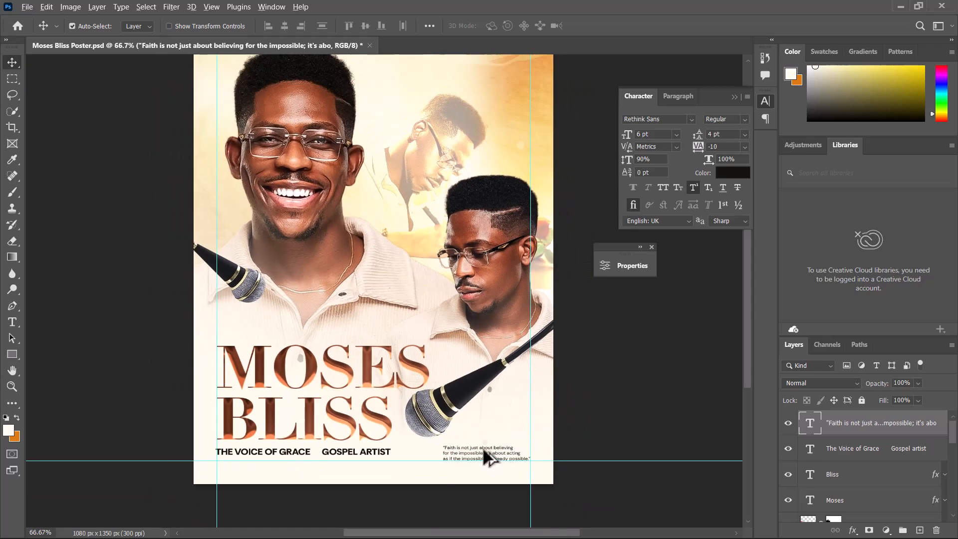
left_click_drag(483, 456, 385, 280)
scroll(385, 280, "up", 3, "alt")
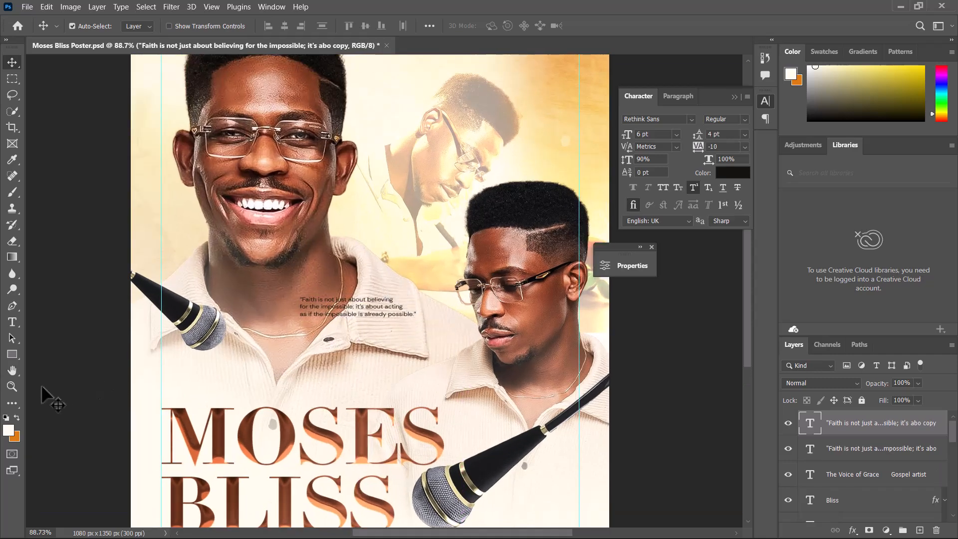
Copy the quote "When God's hand is upon you, nothing can stop your shine." from the ChatGPT conversation and return to Photoshop.
left_click(12, 322)
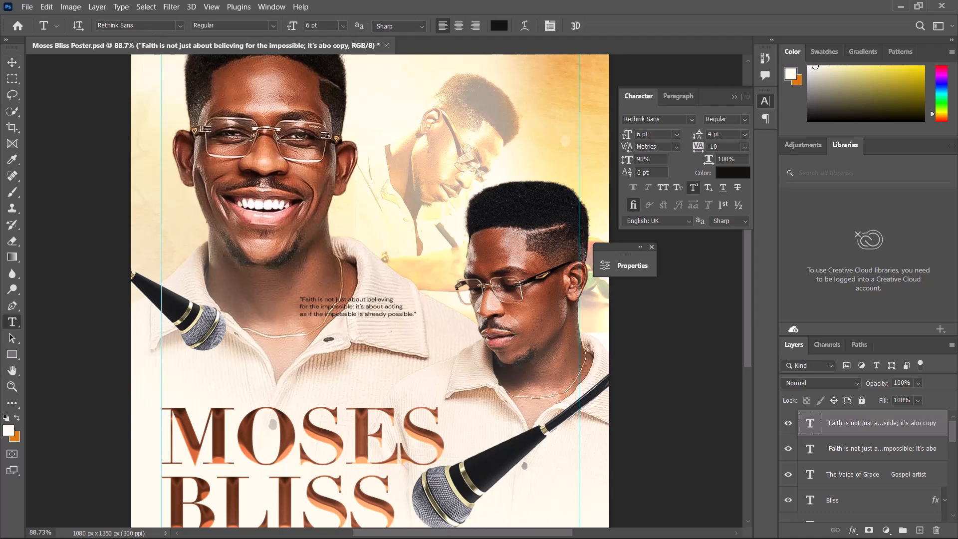
key("super")
left_click(633, 527)
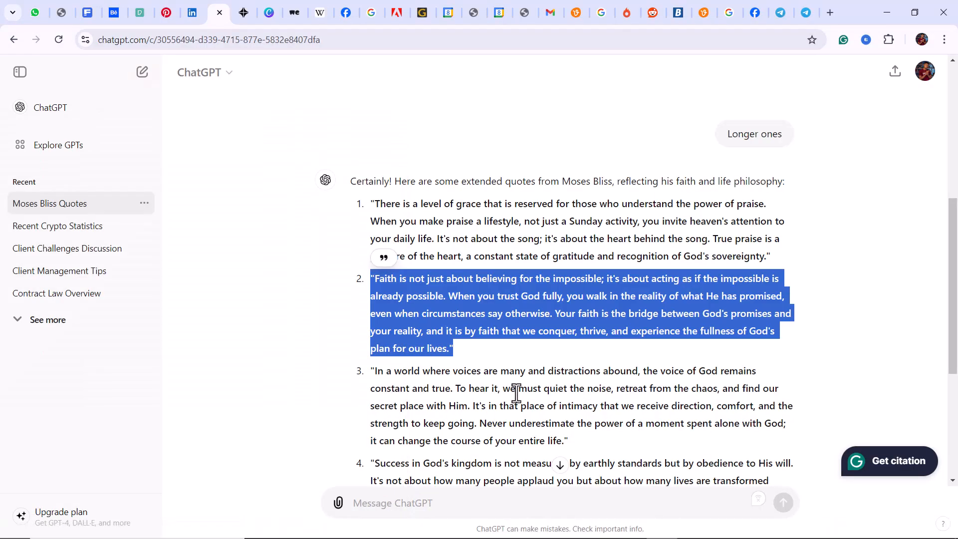
scroll(499, 380, "down", 1)
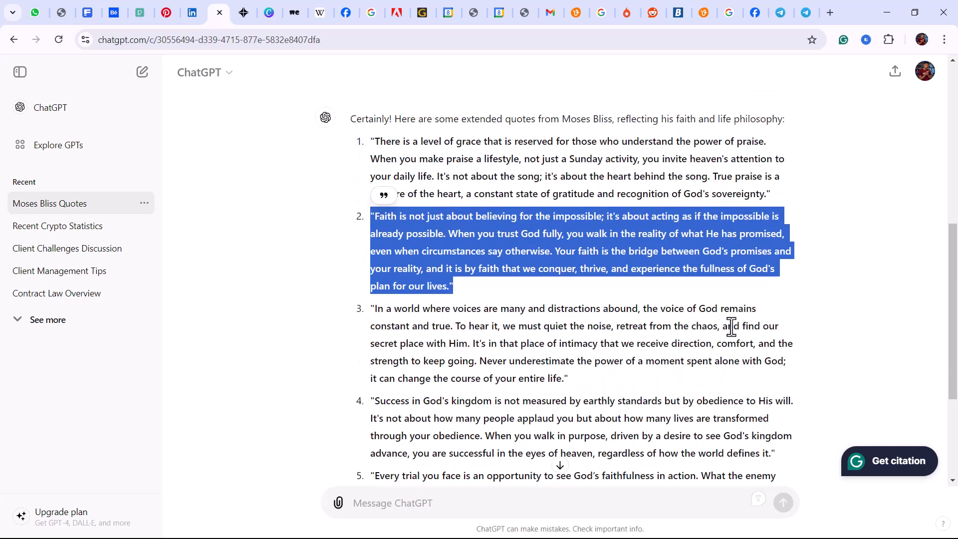
scroll(502, 219, "up", 6)
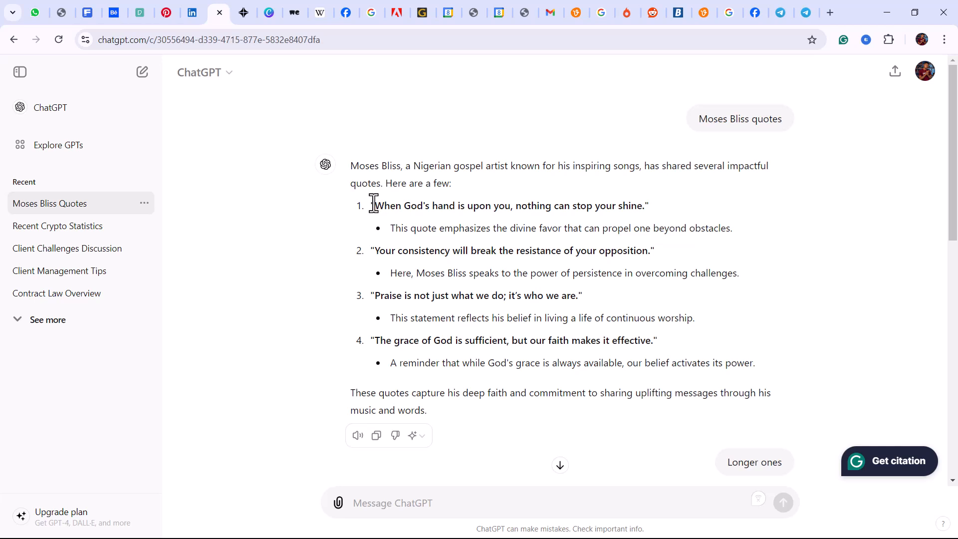
left_click_drag(372, 206, 660, 213)
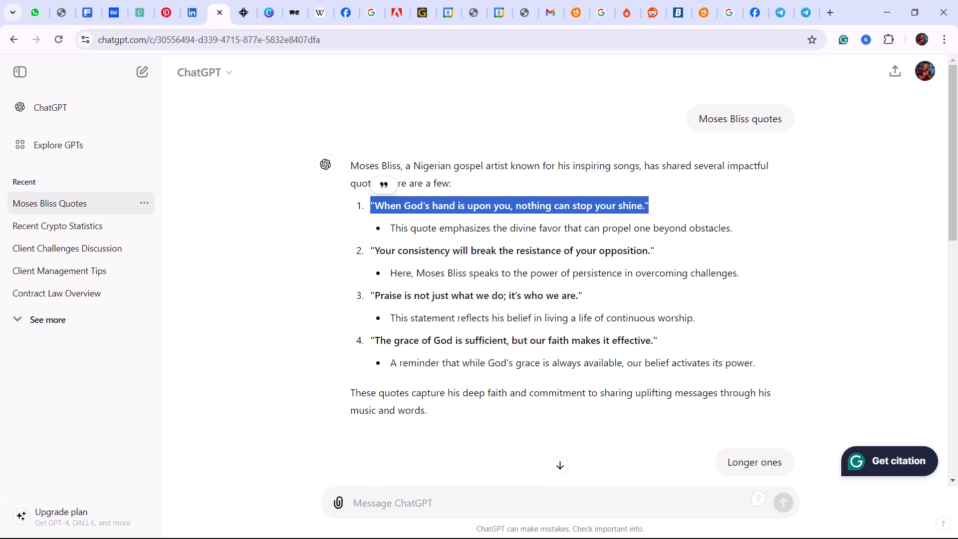
key("super")
left_click(466, 532)
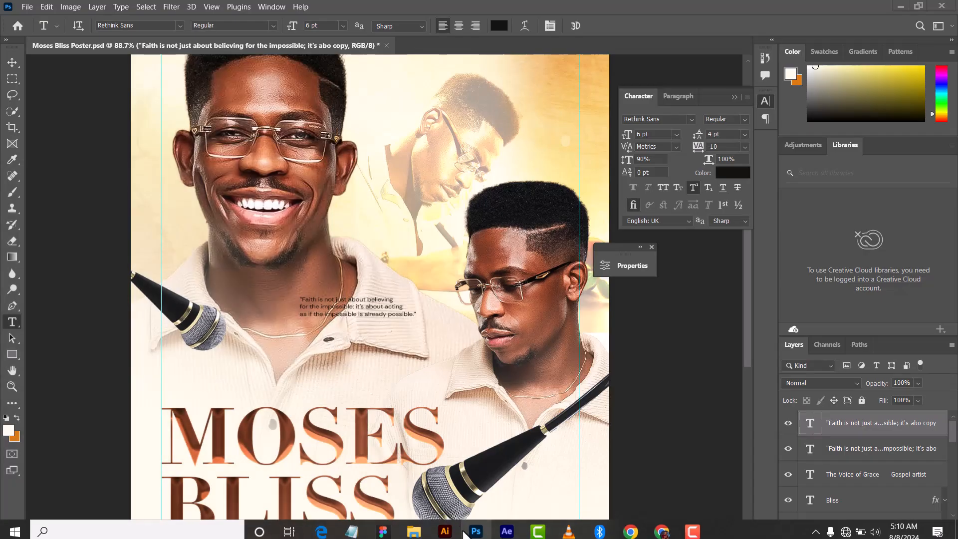
Replace the duplicated text over the shirt collar with "When God's hand is upon you, nothing can stop your shine.".
scroll(320, 352, "up", 2)
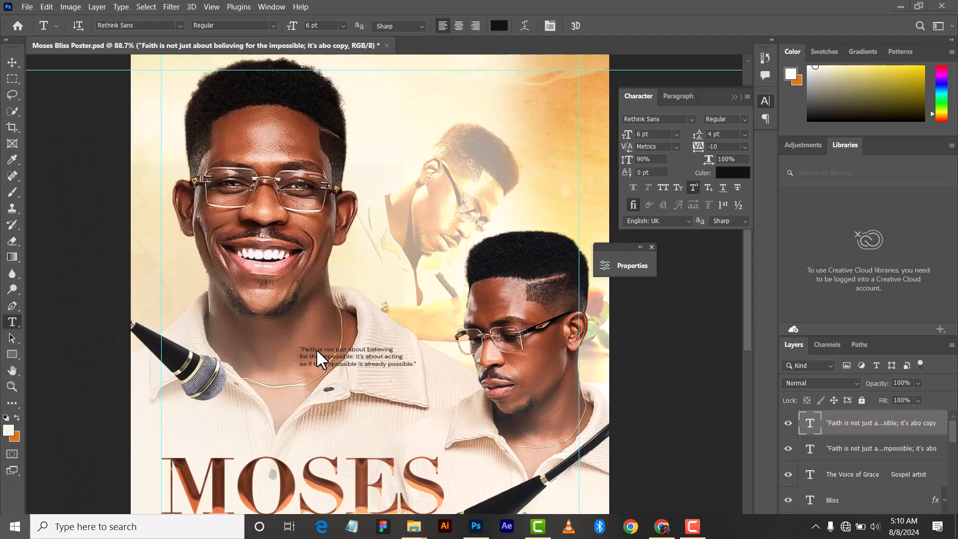
left_click_drag(298, 349, 442, 379)
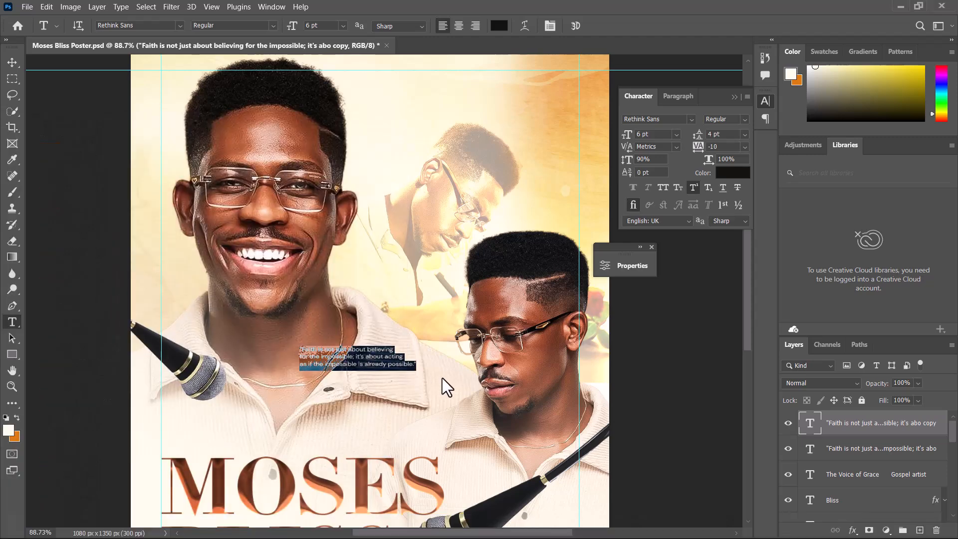
left_click(380, 379)
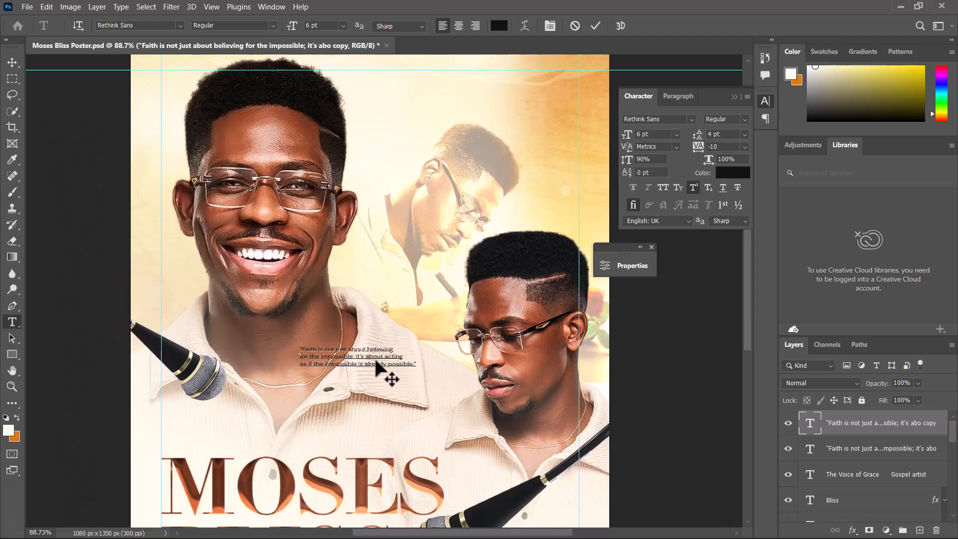
key("ctrl+a")
type("\"When God's hand is upon you, nothing can stop your shine\"")
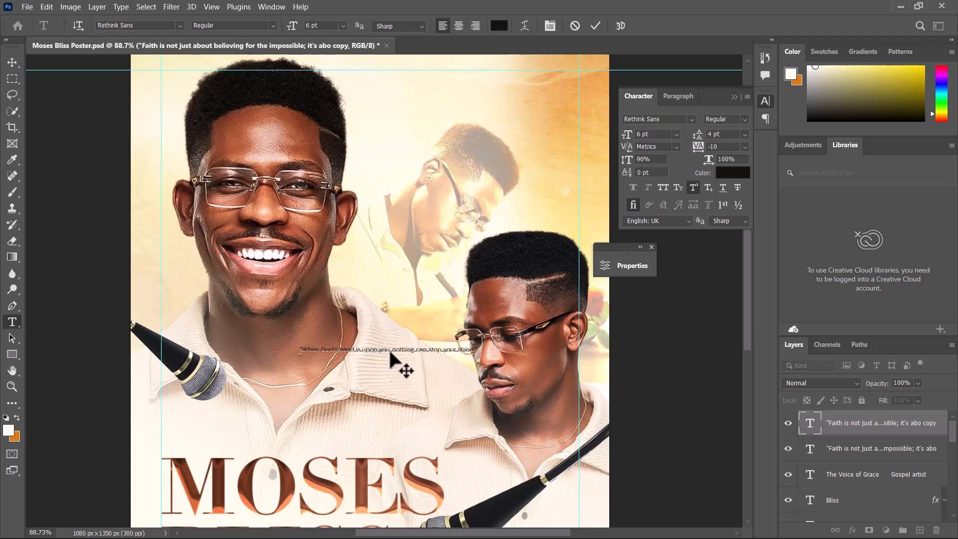
Break the new quote into two lines after "upon you," and commit the text edit.
scroll(388, 348, "up", 3, "alt")
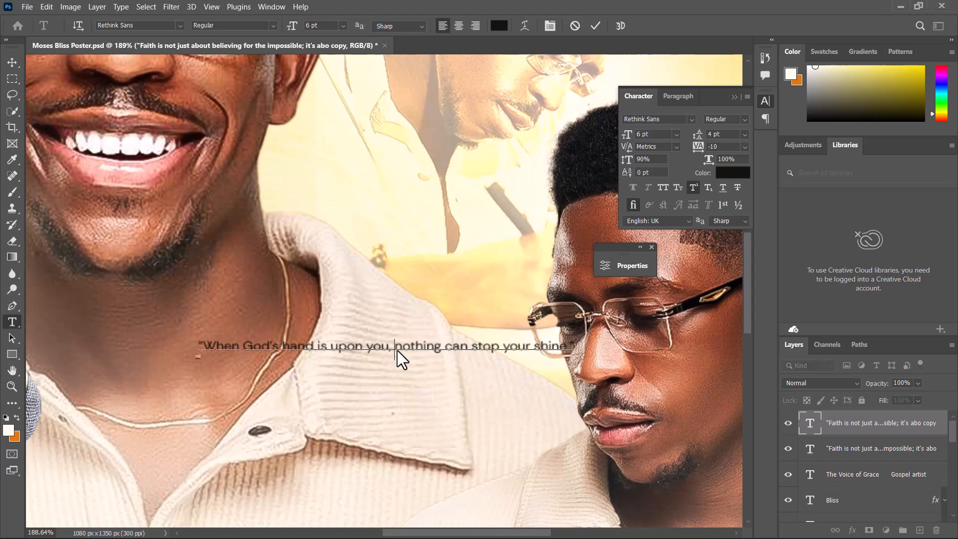
key("Return")
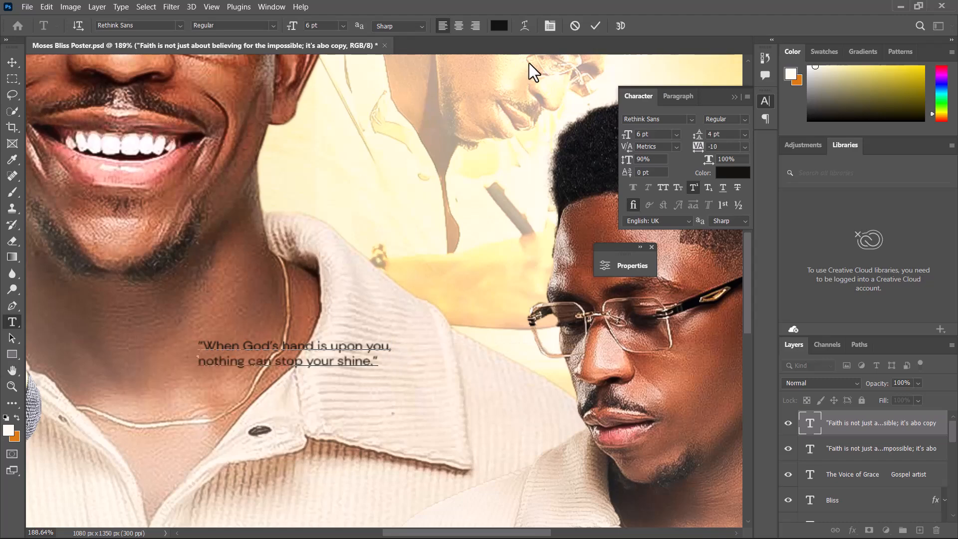
left_click(387, 318)
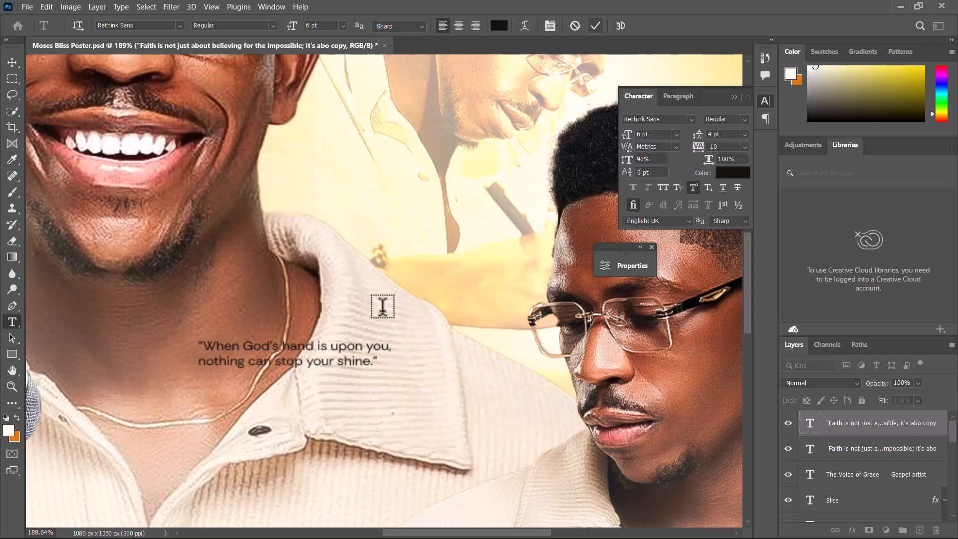
scroll(382, 304, "down", 2)
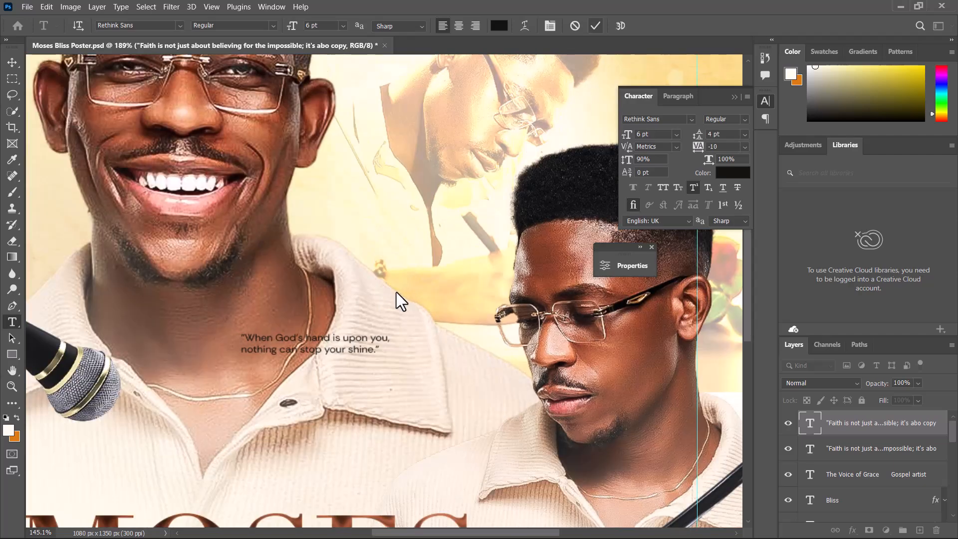
scroll(396, 292, "down", 6)
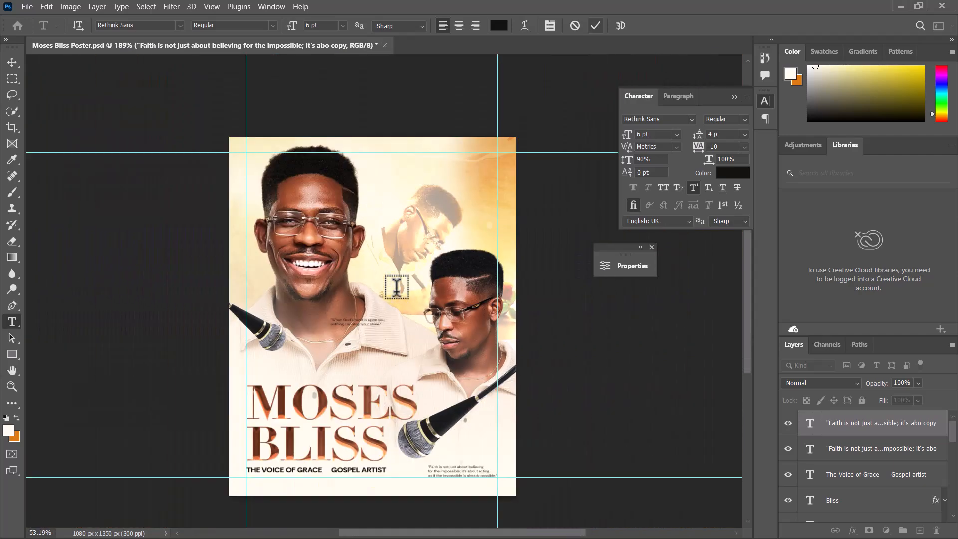
scroll(397, 288, "down", 6)
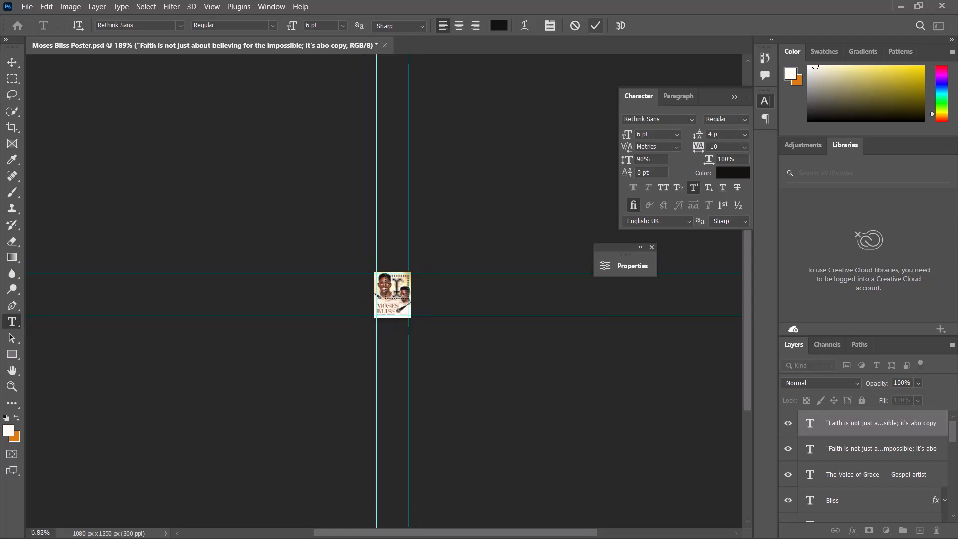
left_click(10, 61)
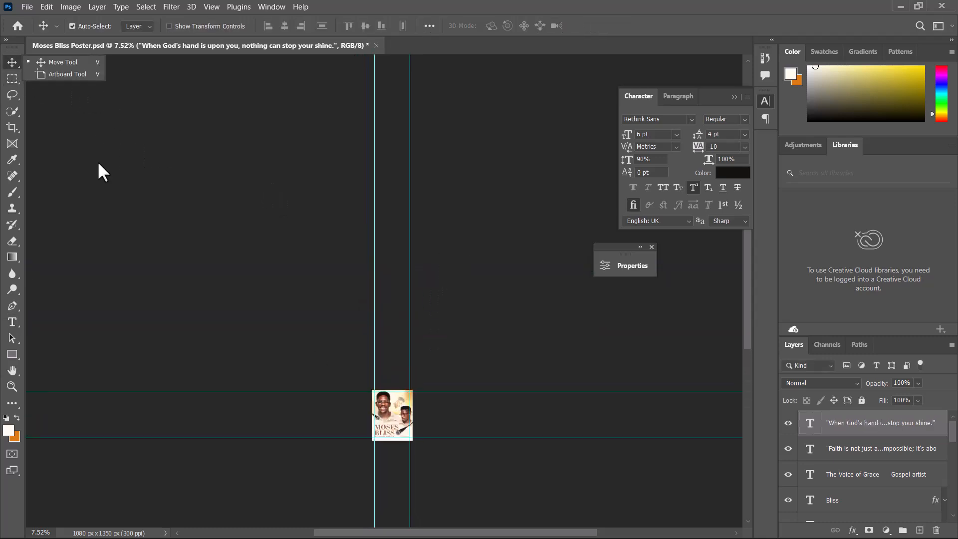
Move the two-line quote off the collar into the space between the main portrait's face and the faded portrait.
scroll(406, 408, "up", 8)
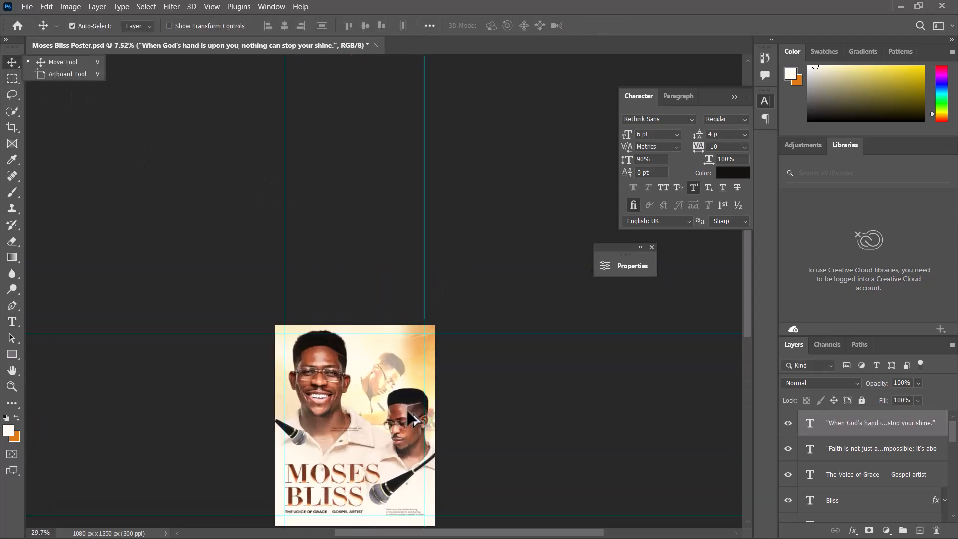
left_click_drag(345, 415, 368, 287)
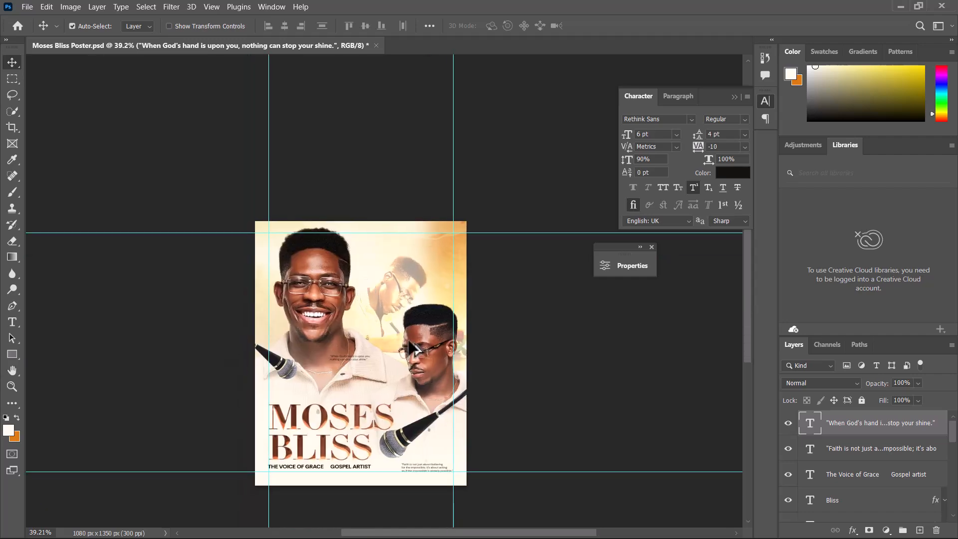
scroll(409, 347, "up", 3)
scroll(405, 342, "down", 2)
scroll(373, 329, "up", 1)
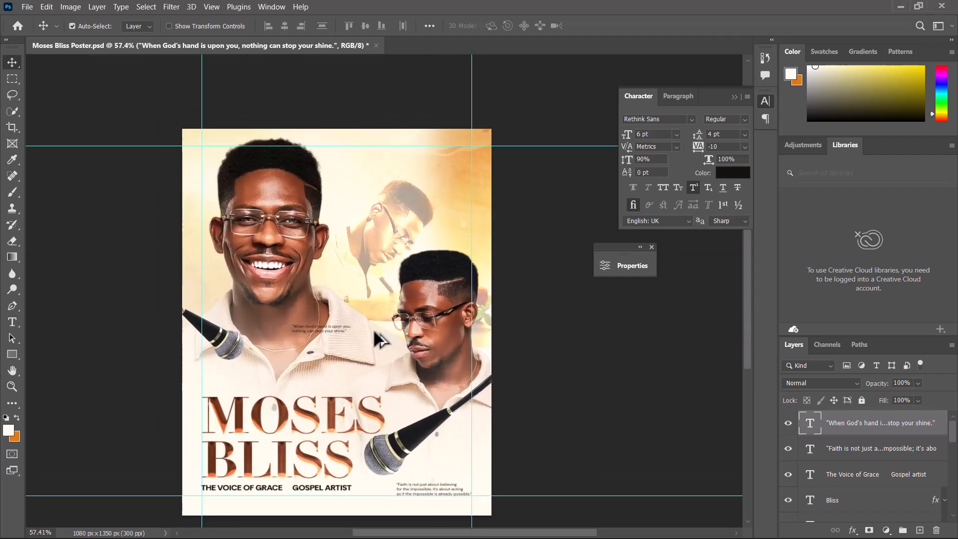
scroll(373, 329, "down", 1)
left_click_drag(320, 308, 352, 255)
scroll(380, 265, "up", 3)
scroll(357, 229, "down", 4)
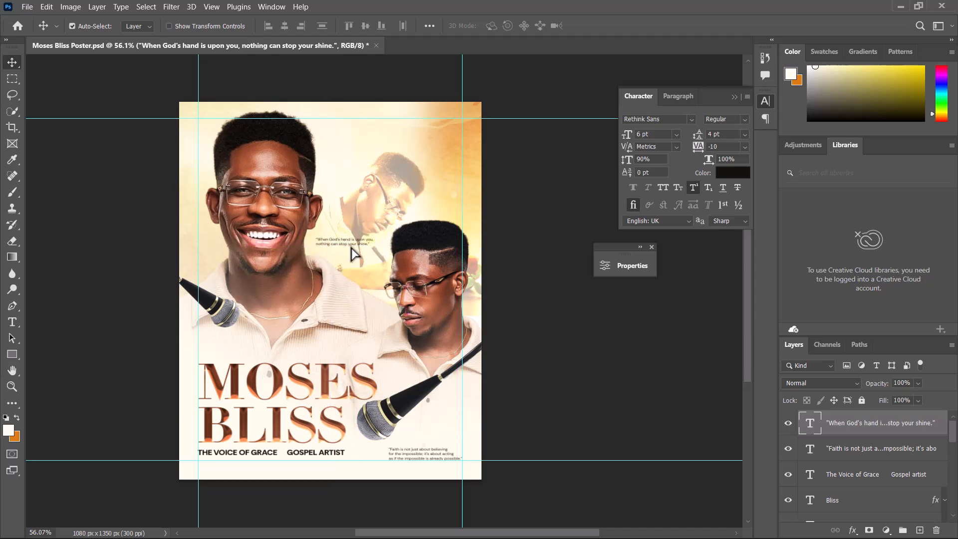
key("Up")
key("Up")
key("Up")
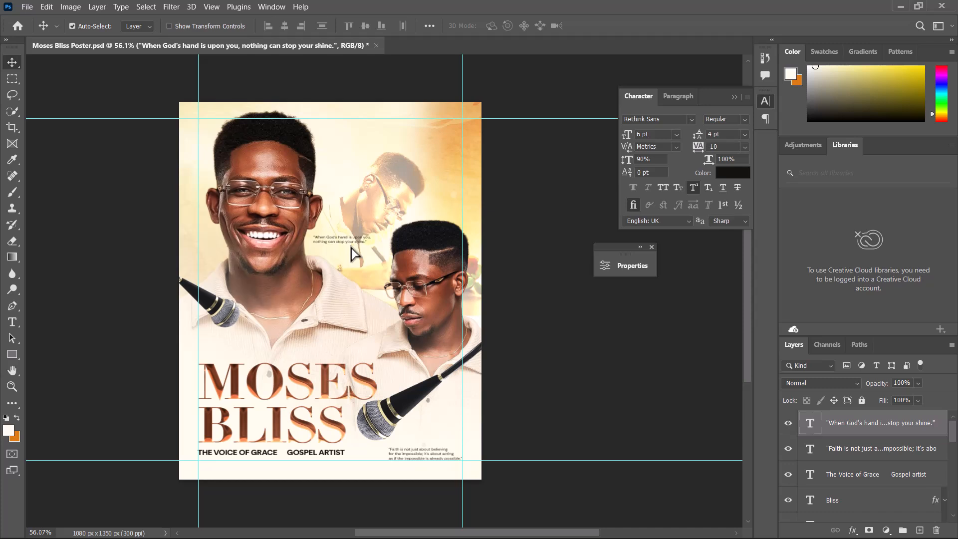
Examine the whole poster's balance with the new quote placed beside the faded portrait.
scroll(357, 252, "down", 1)
scroll(382, 257, "up", 1)
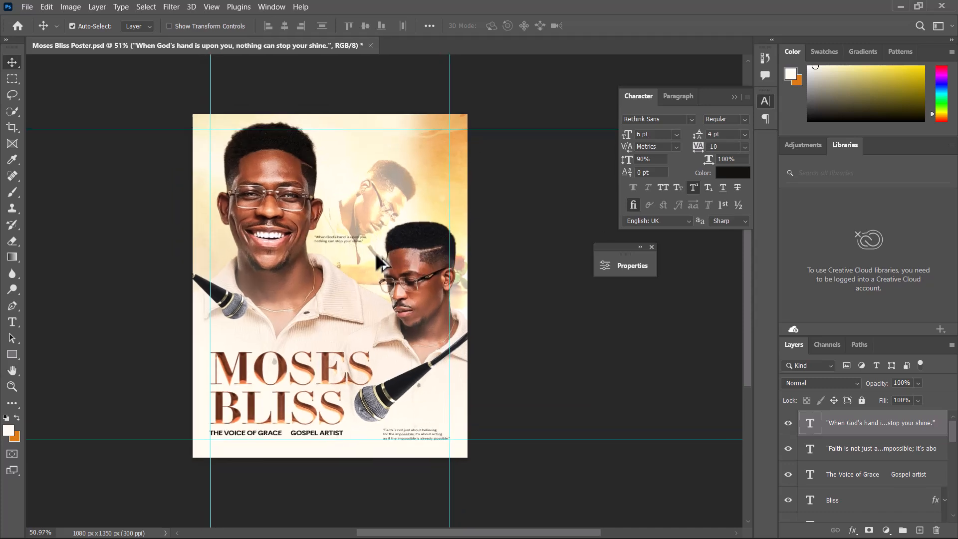
scroll(380, 257, "up", 1)
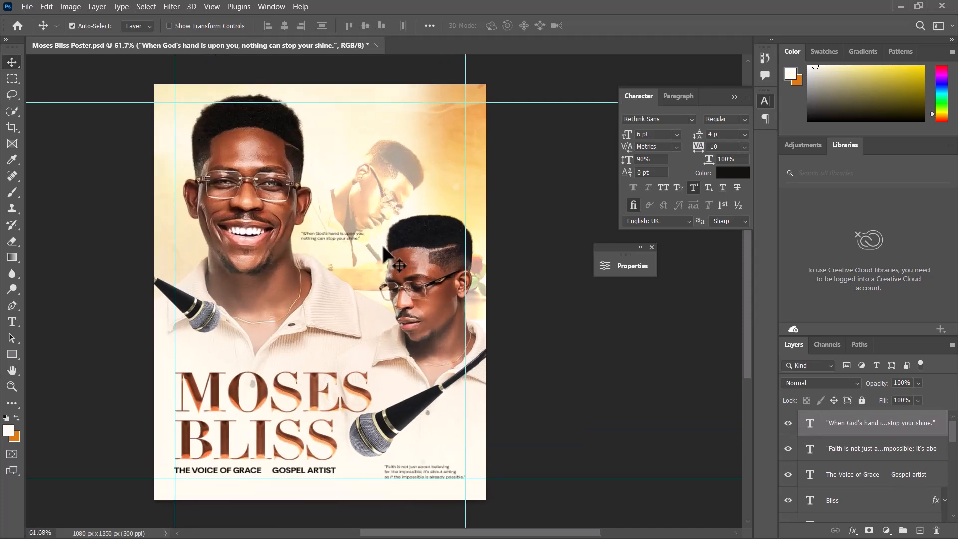
scroll(378, 244, "up", 1)
key("ctrl+0")
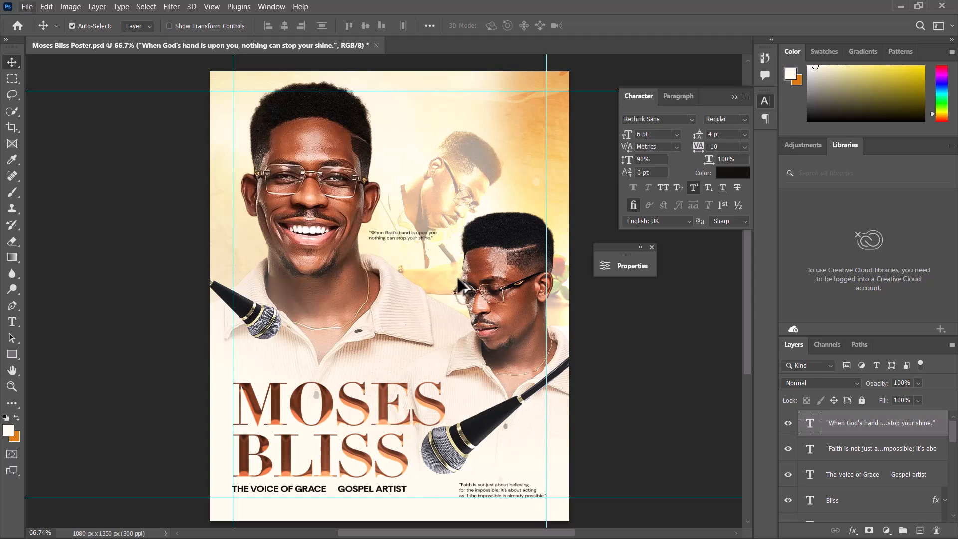
scroll(480, 300, "down", 1)
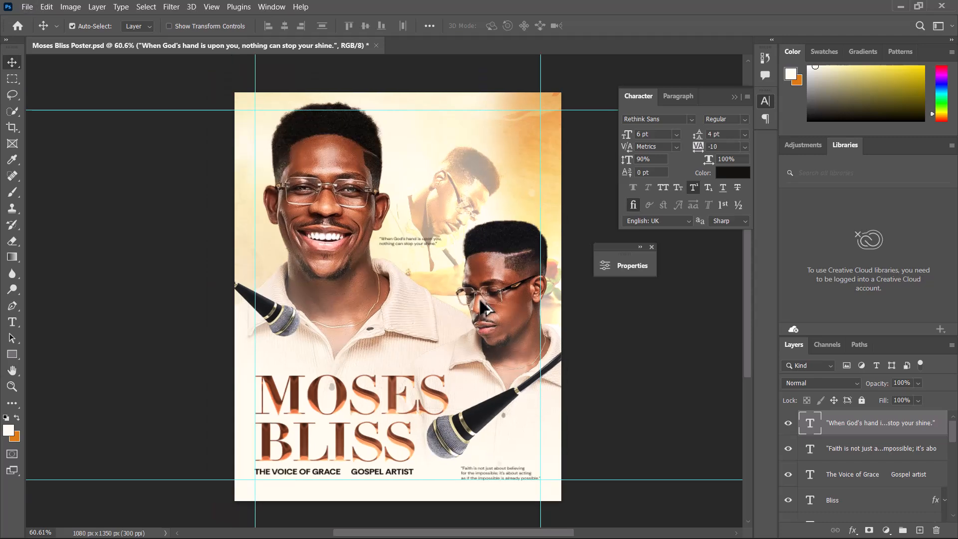
scroll(459, 304, "up", 1)
scroll(460, 292, "up", 1)
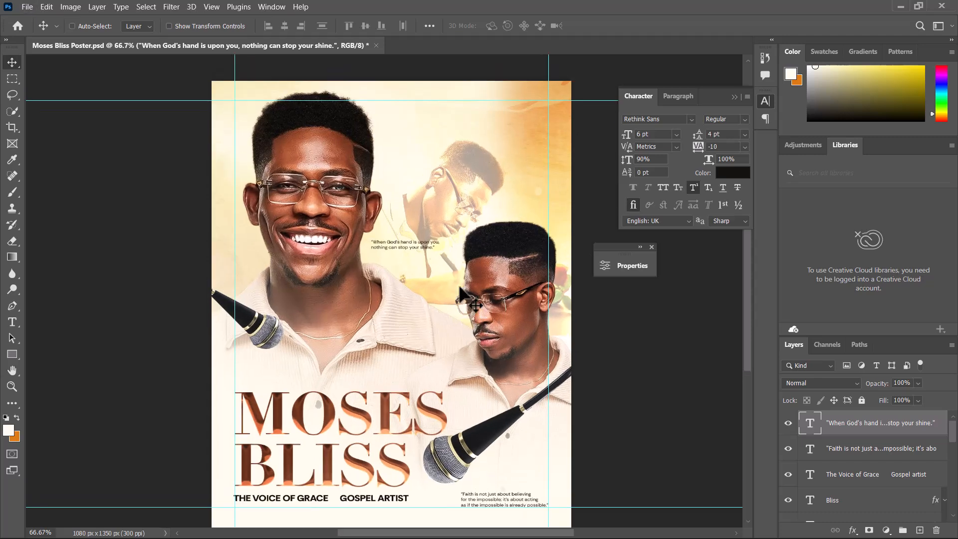
key("ctrl")
scroll(461, 295, "down", 1)
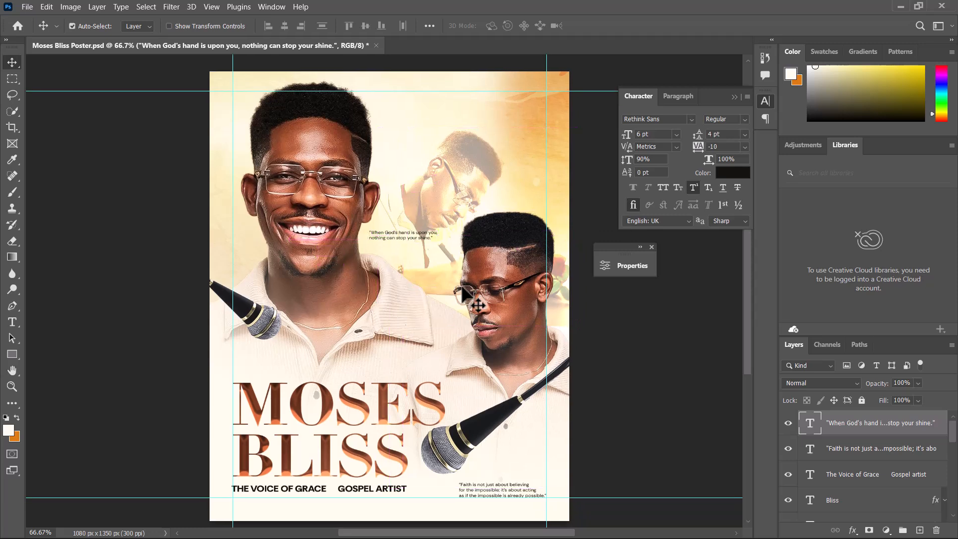
Shift the large lower microphone slightly to the right, away from the Moses Bliss title.
left_click_drag(483, 418, 486, 421)
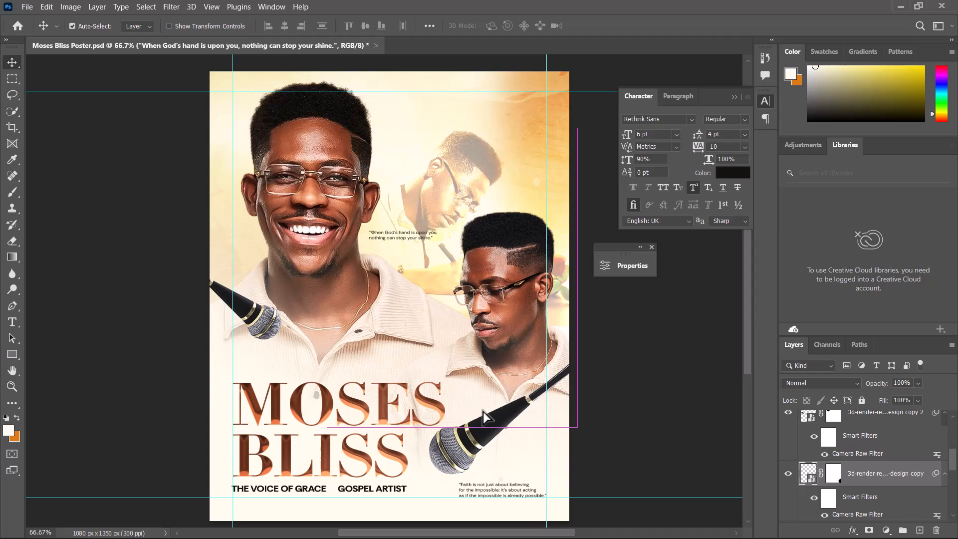
scroll(443, 348, "down", 1)
scroll(413, 312, "up", 1)
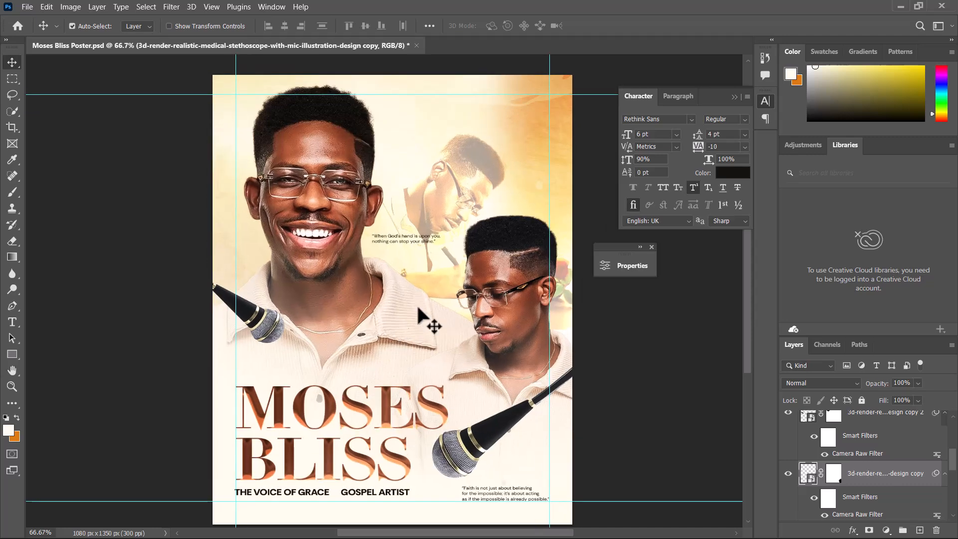
left_click_drag(454, 283, 445, 284)
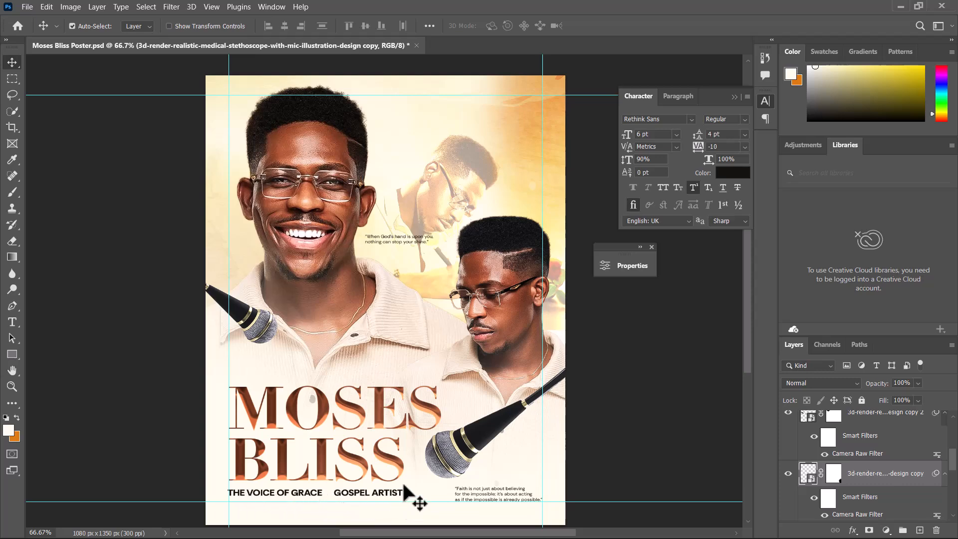
scroll(377, 490, "up", 2)
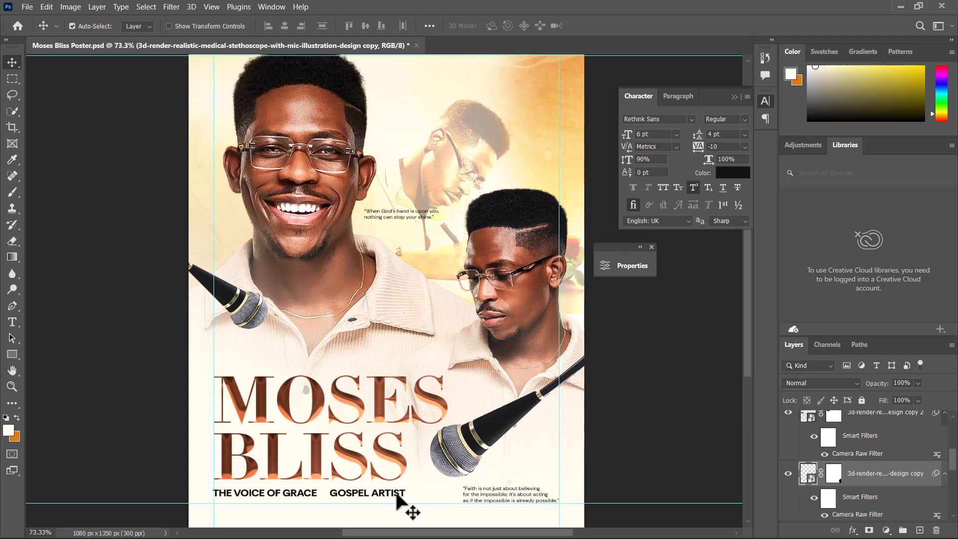
scroll(399, 491, "down", 1)
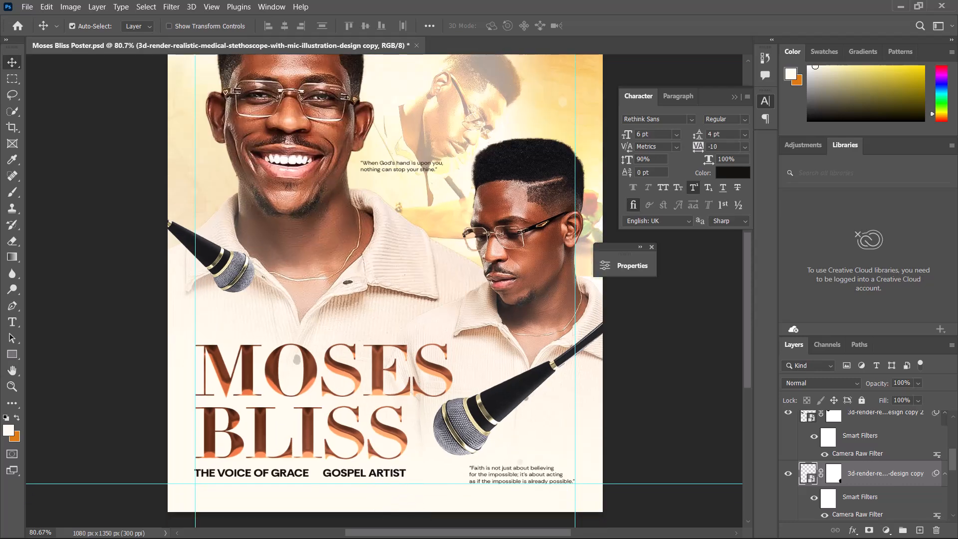
Switch to File Explorer and open the folder Desktop > 101 Designs Zone > Icons > My Icons.
key("super")
mouse_move(415, 527)
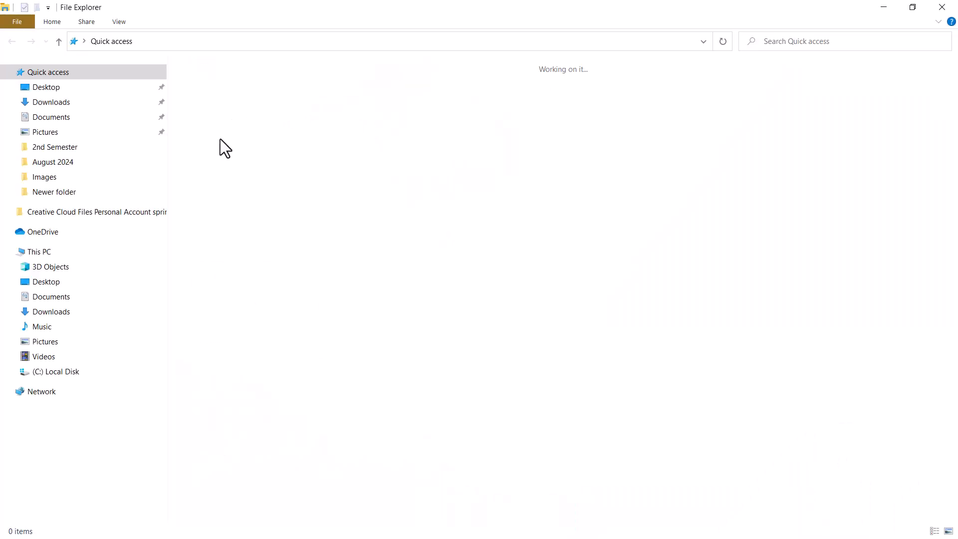
double_click(220, 103)
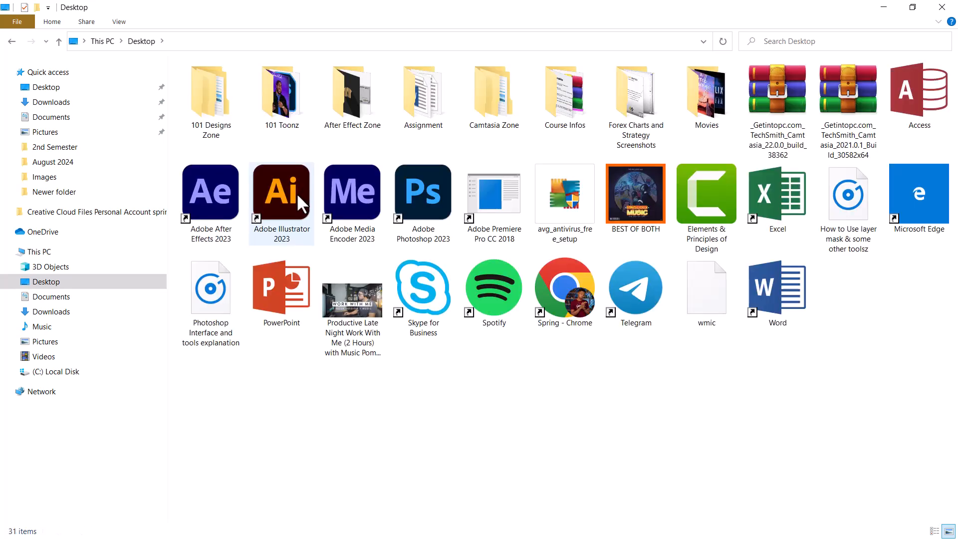
double_click(215, 110)
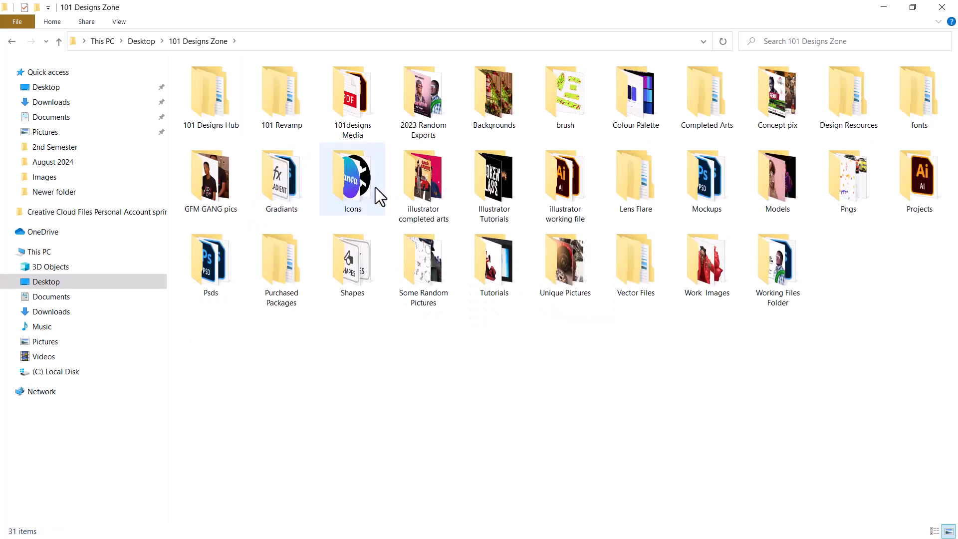
double_click(375, 189)
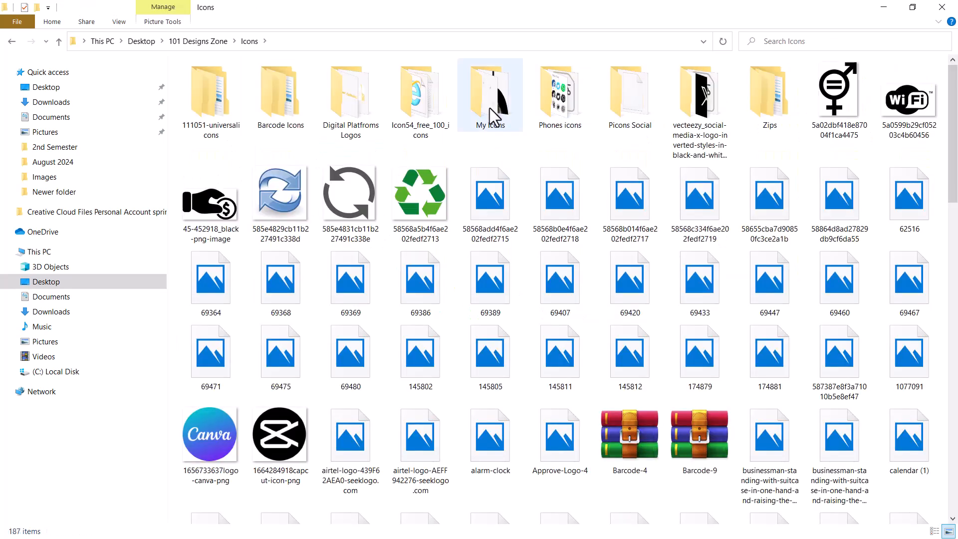
double_click(494, 117)
Find the "Star Icon With Rounded Corners" file and place it into the Photoshop poster.
scroll(954, 127, "down", 2)
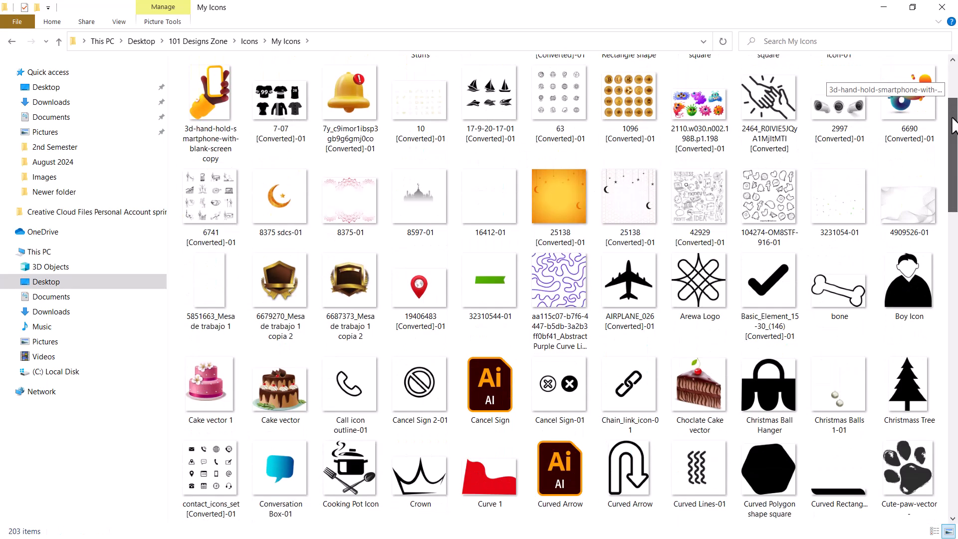
left_click_drag(954, 127, 955, 325)
left_click(571, 257)
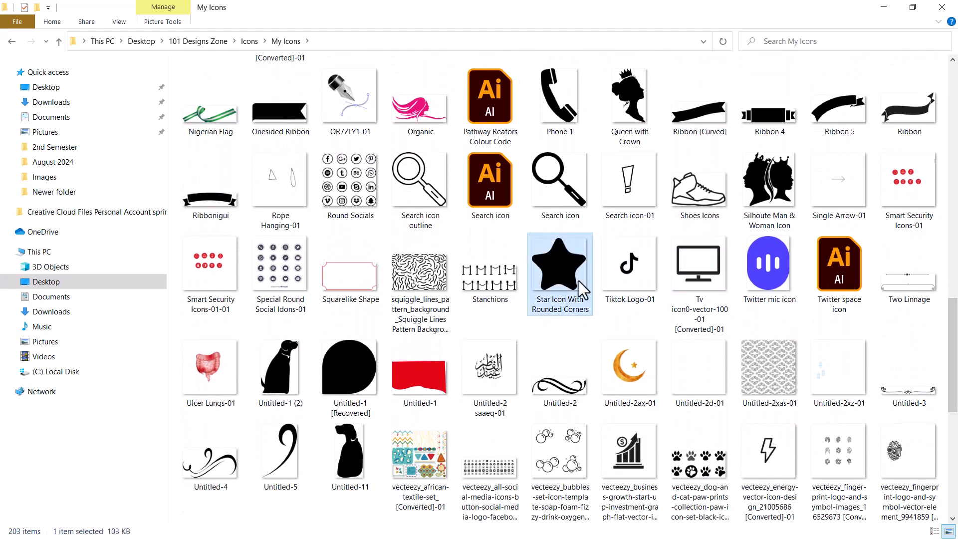
left_click_drag(619, 295, 405, 292)
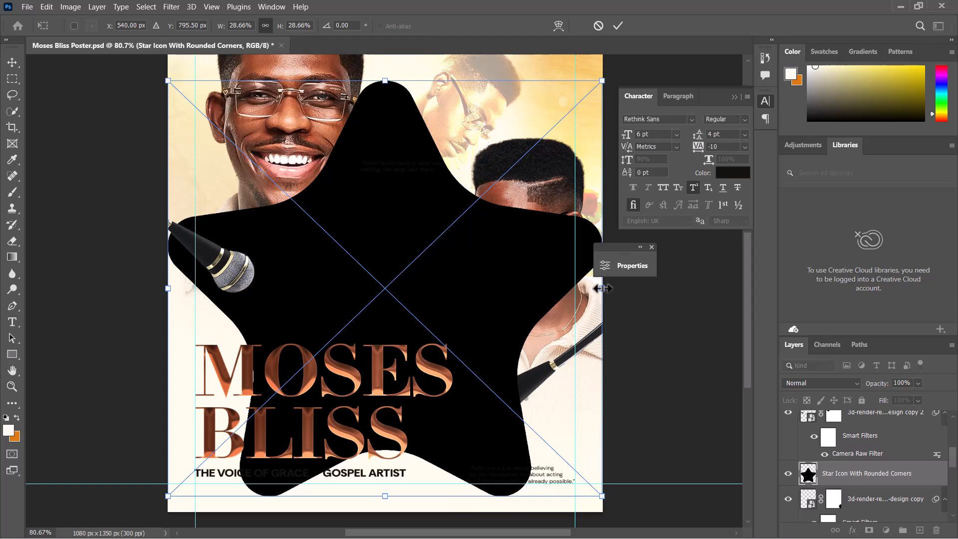
Scale the placed star down to about 0.71% and position it between GRACE and GOSPEL in the subtitle line.
left_click_drag(603, 289, 332, 462)
scroll(347, 442, "up", 10)
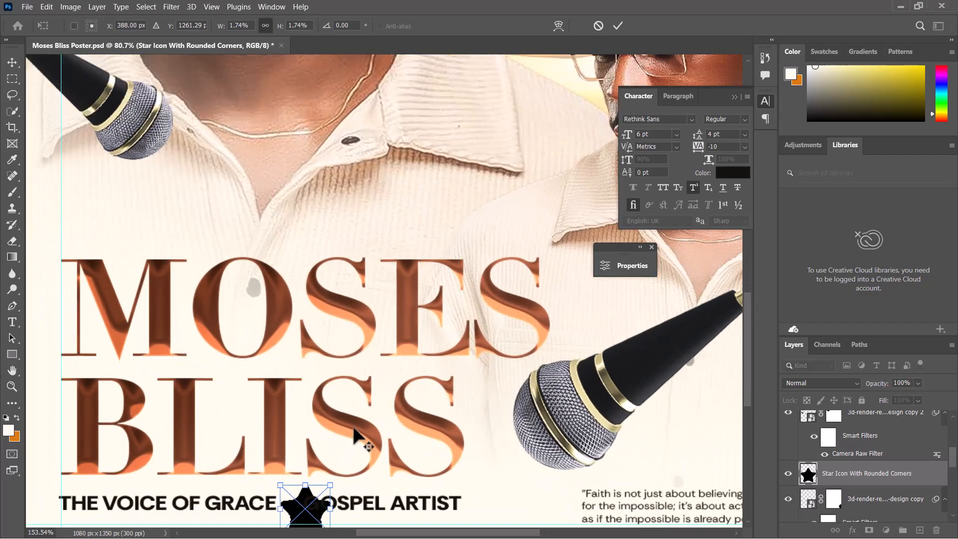
left_click_drag(340, 444, 339, 297)
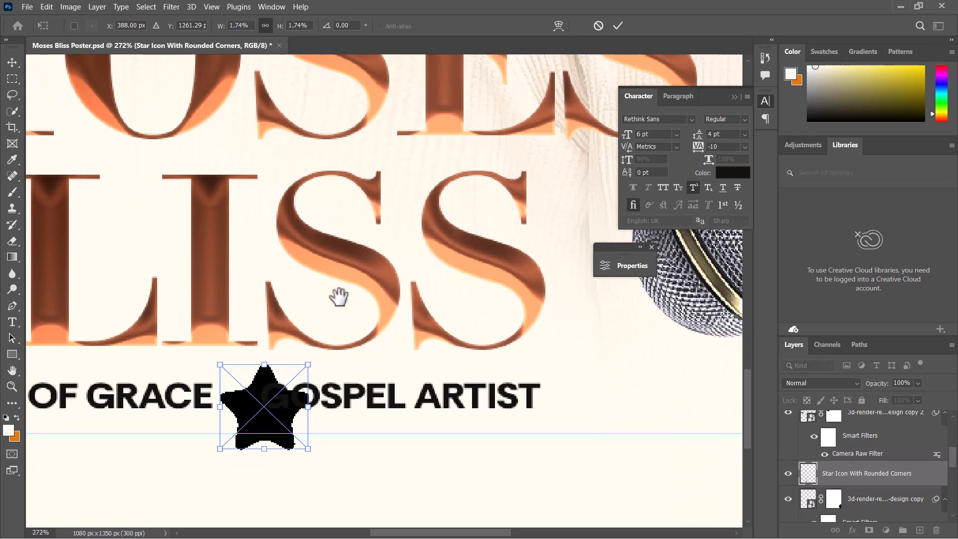
left_click_drag(309, 413, 244, 406)
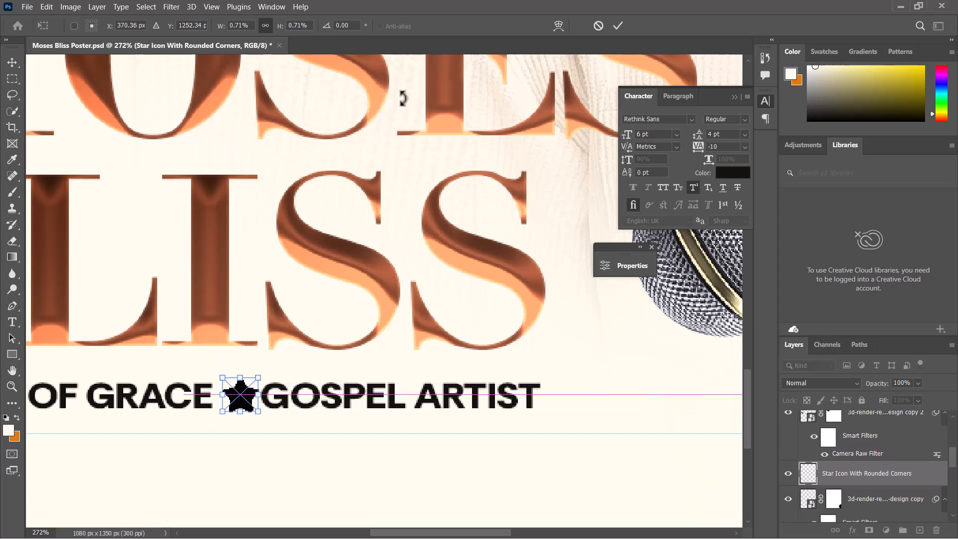
left_click(618, 25)
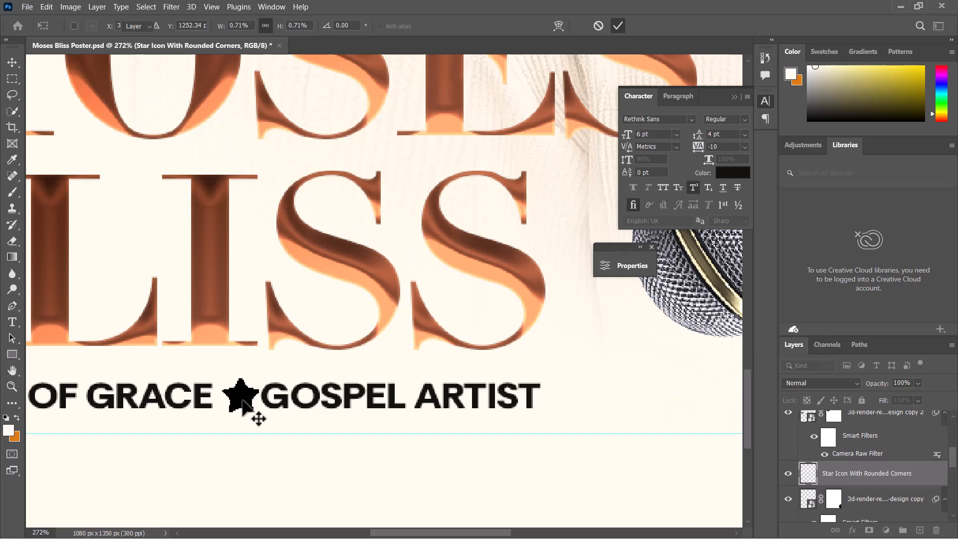
Add extra spacing before GOSPEL ARTIST in the subtitle text, leaving more room beside the star.
left_click_drag(254, 388, 263, 390)
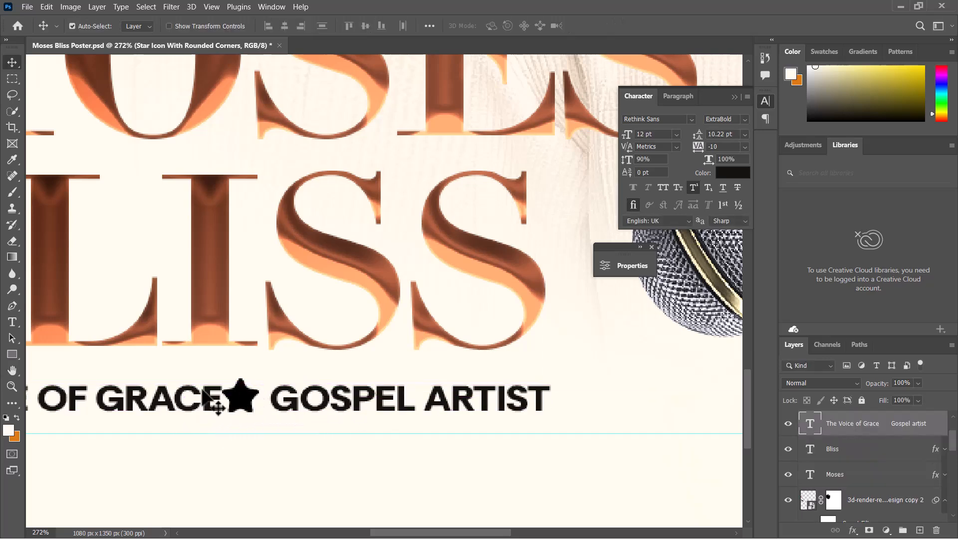
left_click_drag(76, 390, 67, 387)
left_click(10, 321)
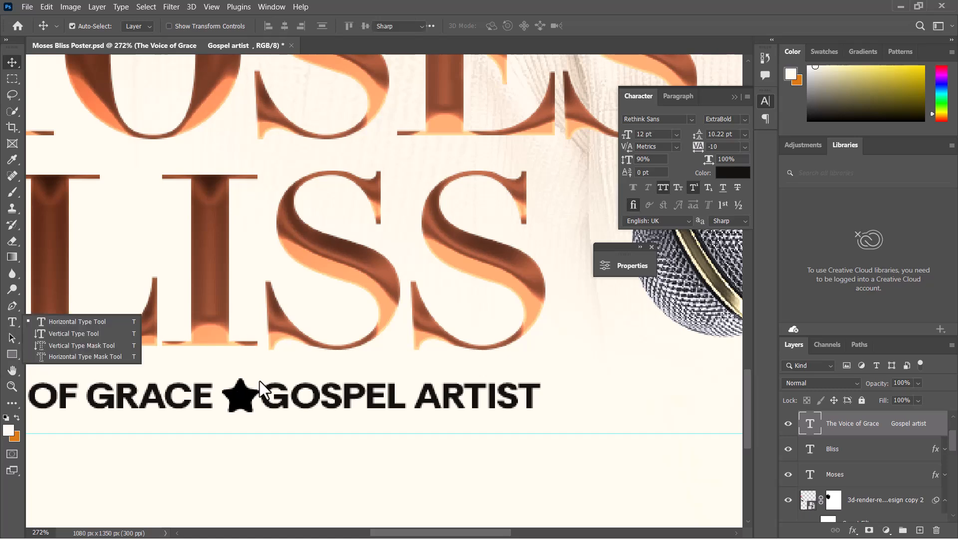
left_click(262, 396)
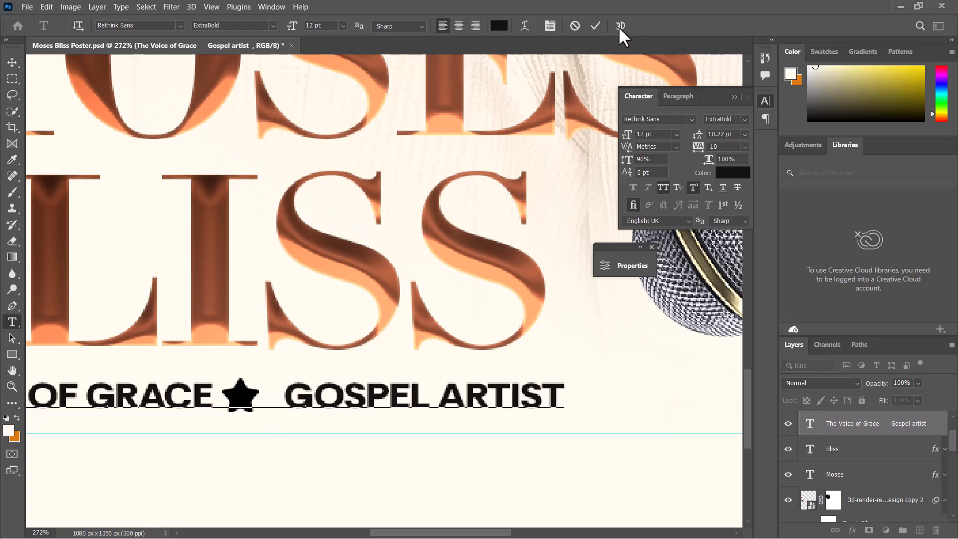
left_click(595, 26)
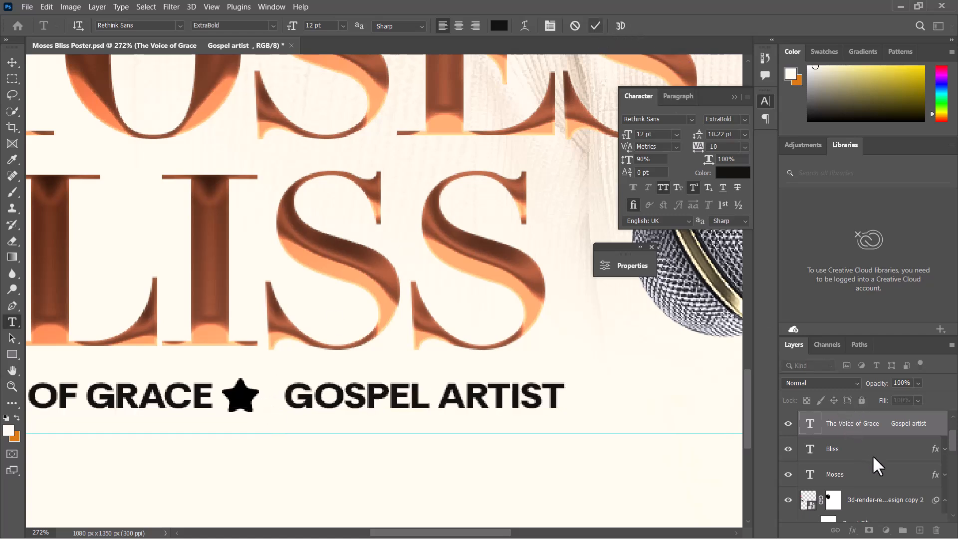
Lock the subtitle text layer and centre the star in the gap between GRACE and GOSPEL.
scroll(873, 455, "up", 1)
scroll(912, 457, "up", 1)
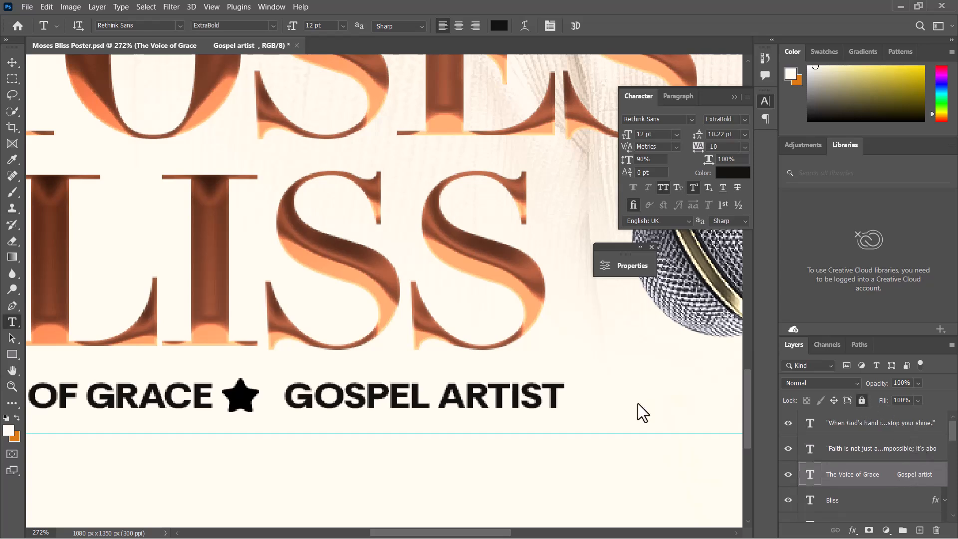
key("ctrl+/")
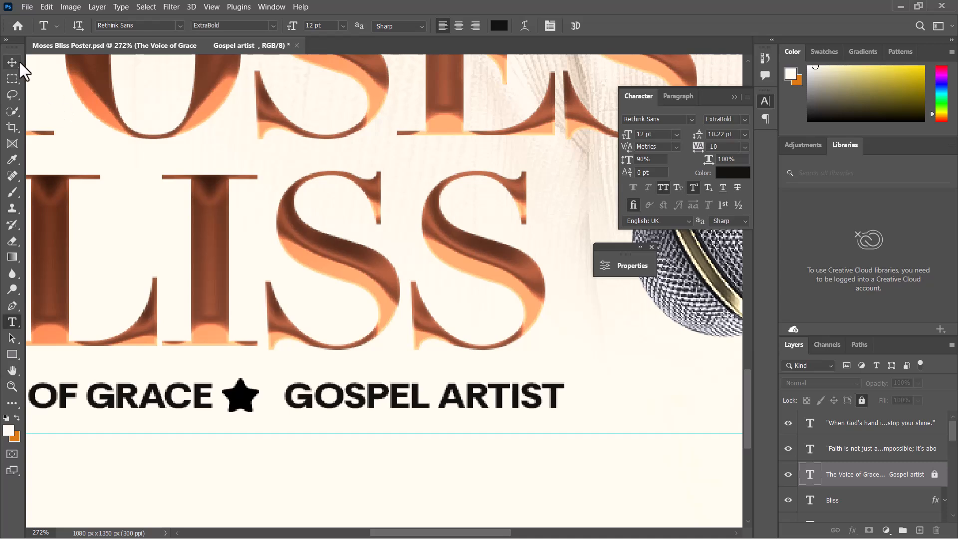
key("v")
left_click_drag(242, 405, 247, 406)
Copy the layer style of the Moses title and paste it onto the star icon's layer.
left_click(211, 231)
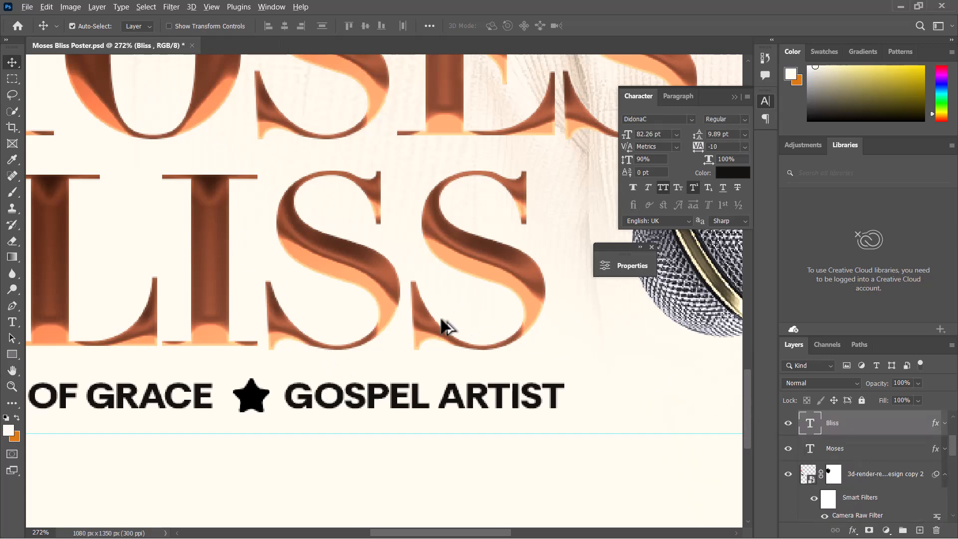
scroll(441, 325, "down", 5)
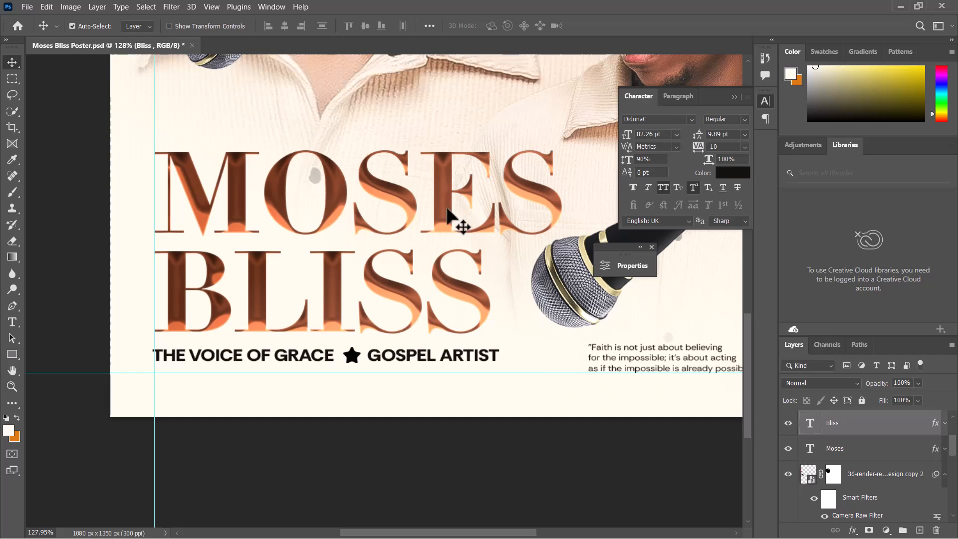
left_click(462, 221)
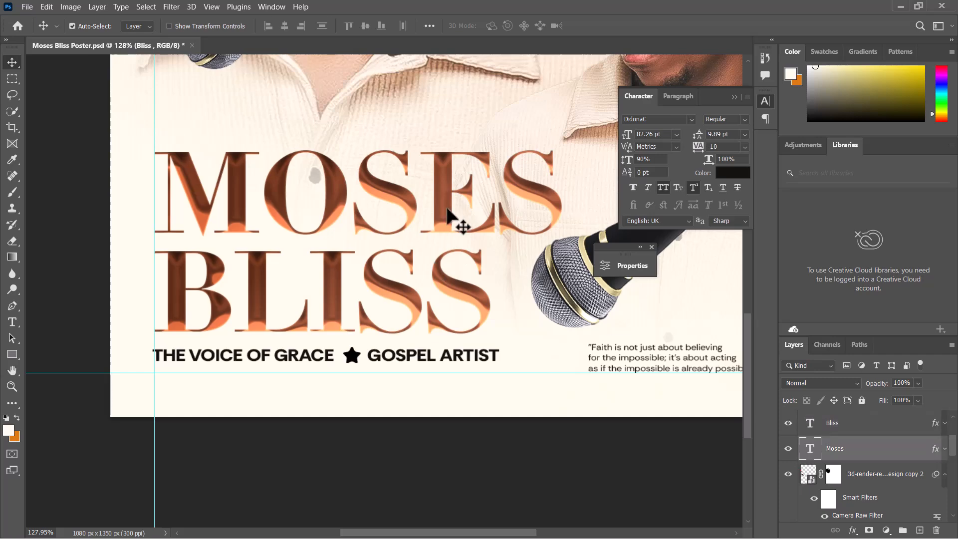
right_click(892, 453)
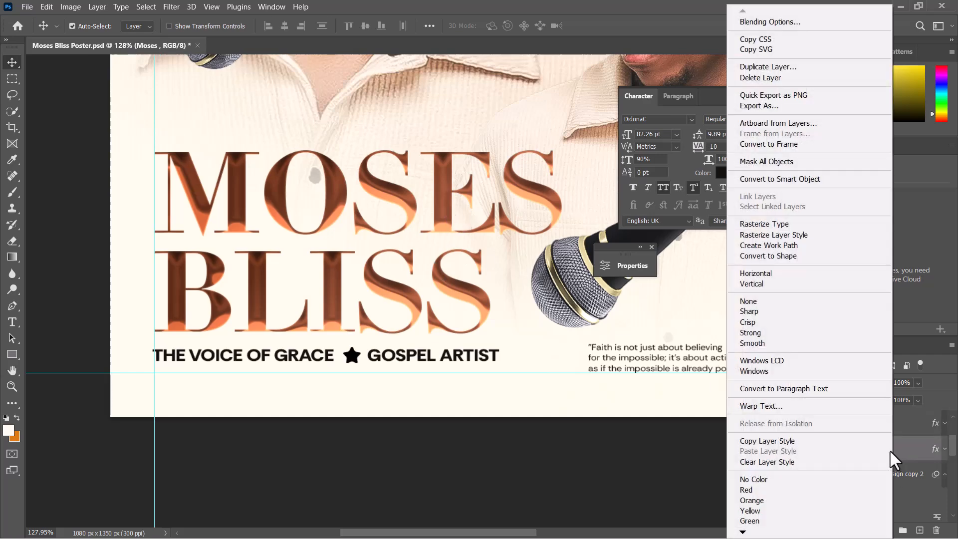
left_click(768, 441)
left_click(355, 356)
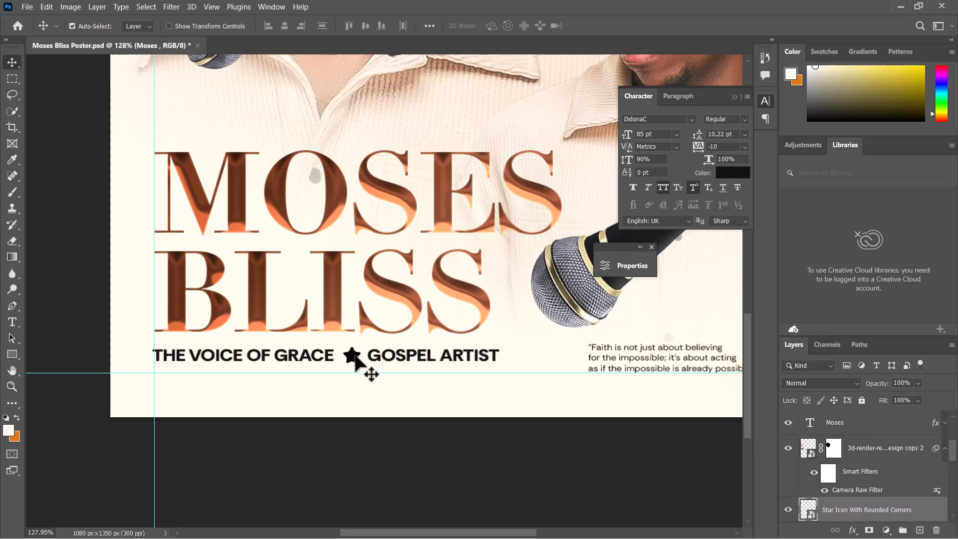
left_click(917, 510)
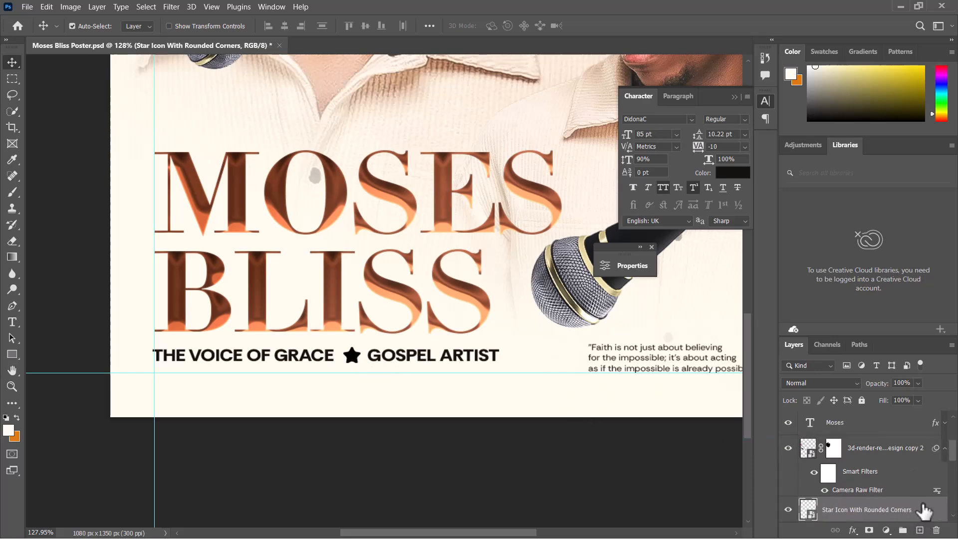
right_click(924, 510)
left_click(803, 364)
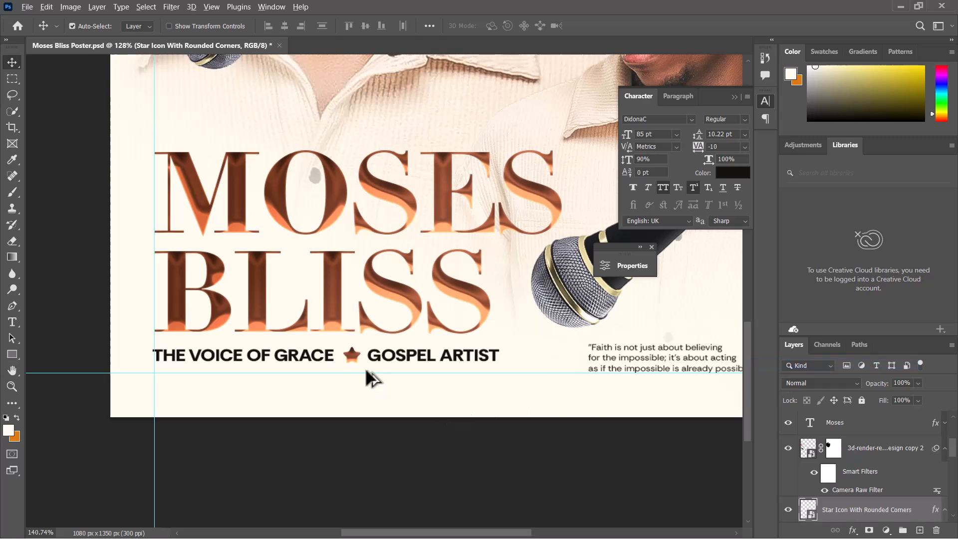
Examine the subtitle's styled star up close and the balance of the whole poster.
scroll(370, 379, "up", 3)
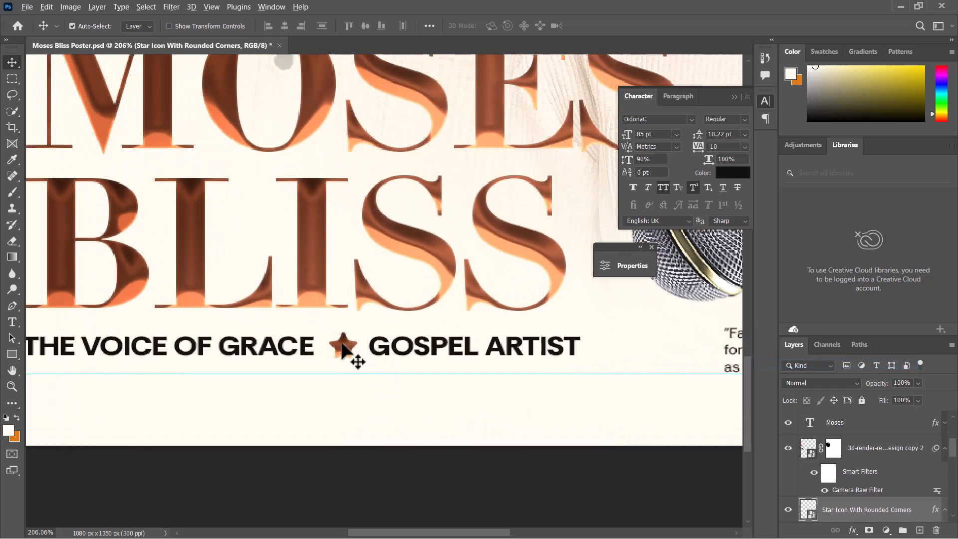
scroll(343, 350, "down", 5)
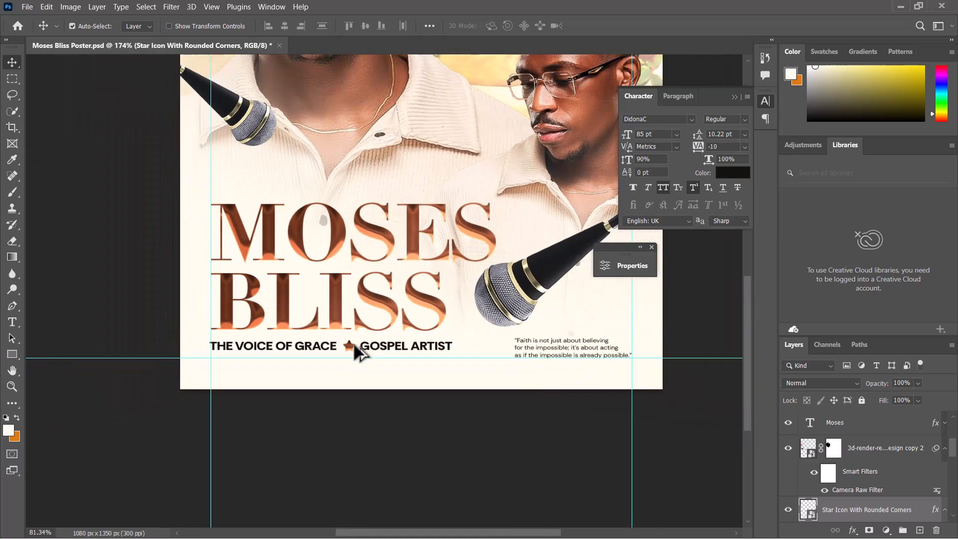
scroll(355, 350, "down", 4)
scroll(406, 357, "up", 2)
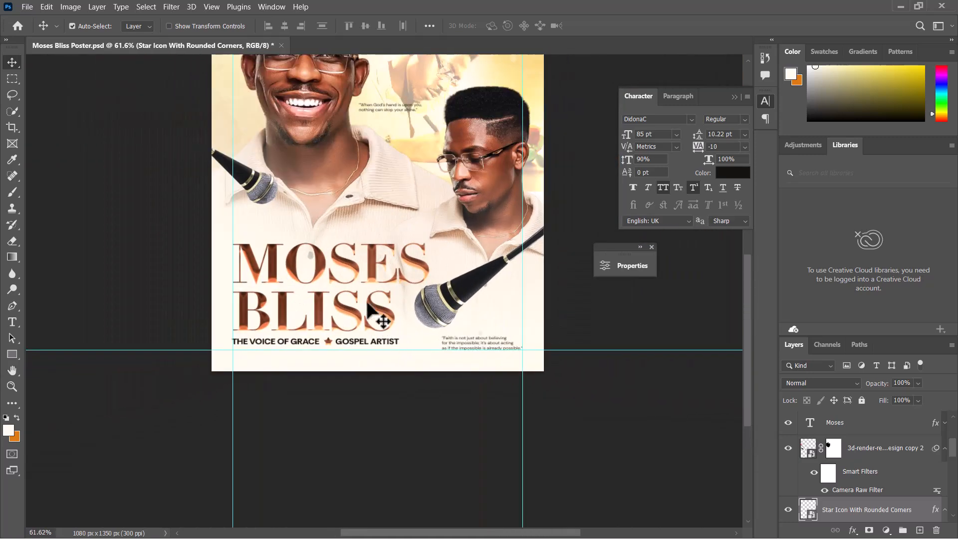
scroll(354, 339, "down", 5)
scroll(399, 299, "left", 3)
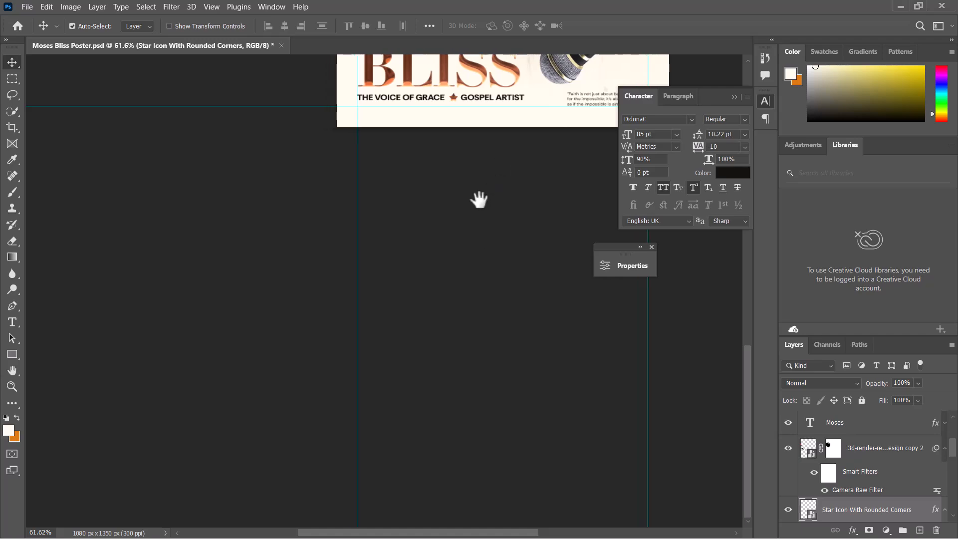
left_click_drag(480, 200, 385, 434)
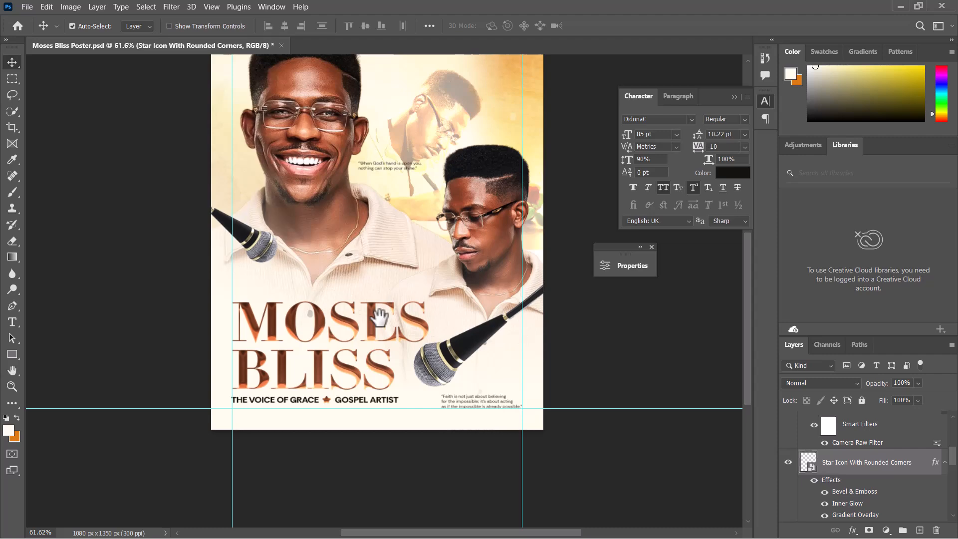
key("ctrl+plus")
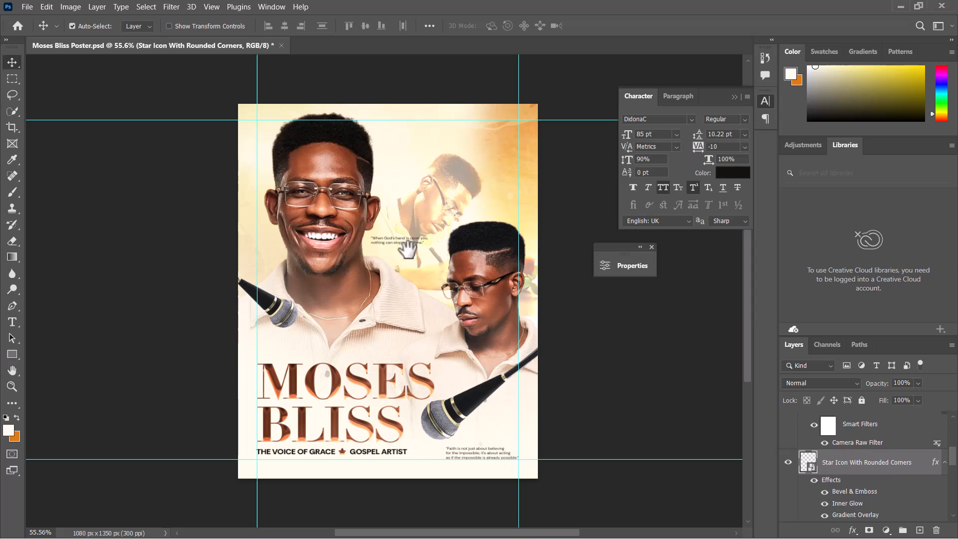
scroll(406, 256, "down", 2)
left_click(370, 196)
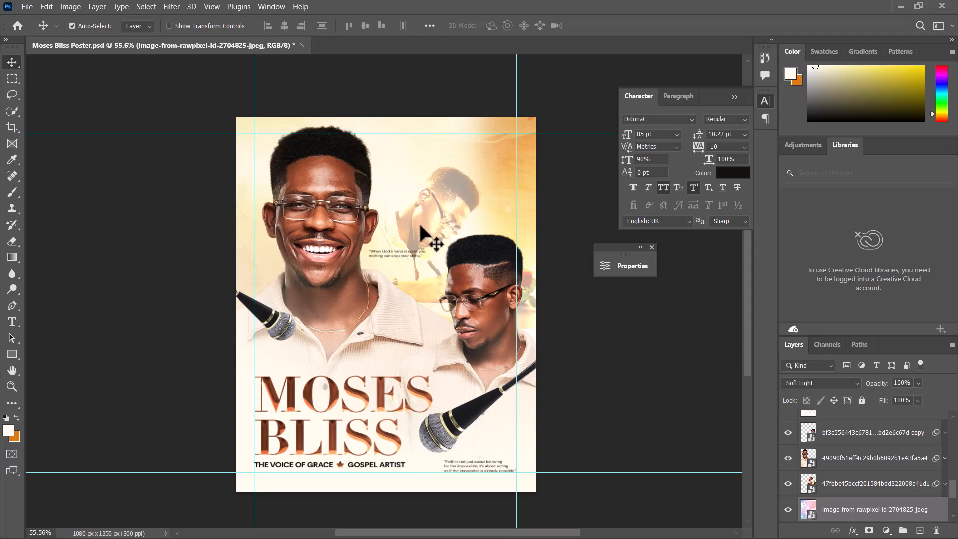
scroll(393, 198, "up", 1)
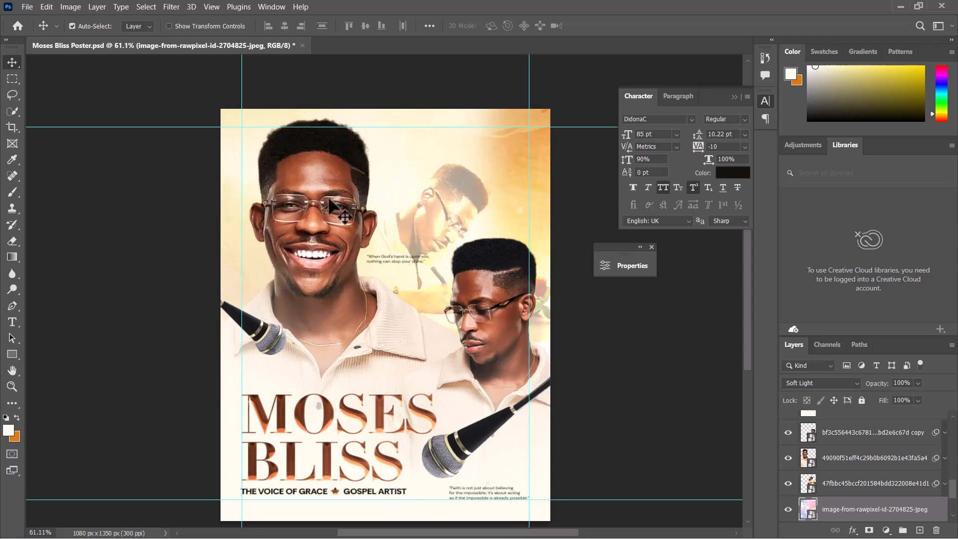
Add a new layer above the large smiling portrait and sample the cream background colour beside his head.
left_click(330, 202)
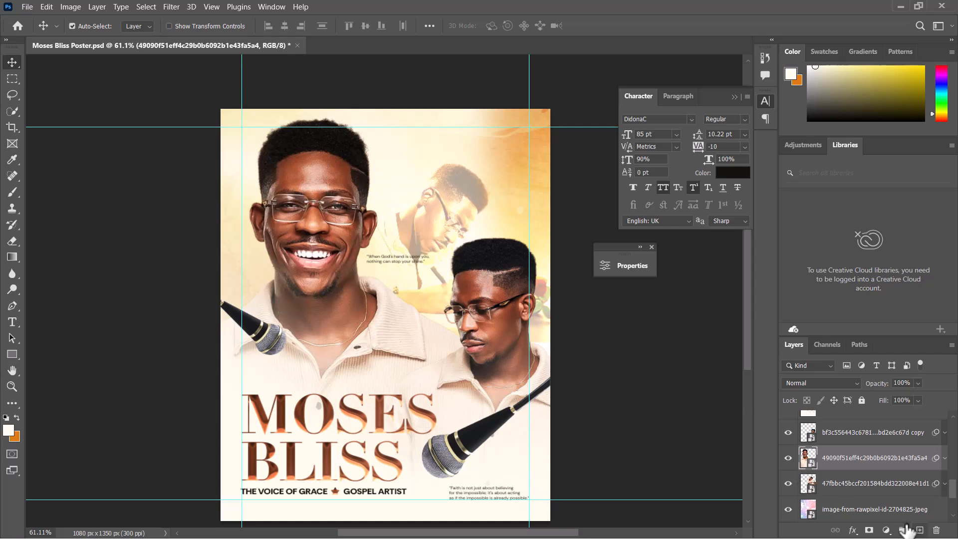
left_click(920, 530)
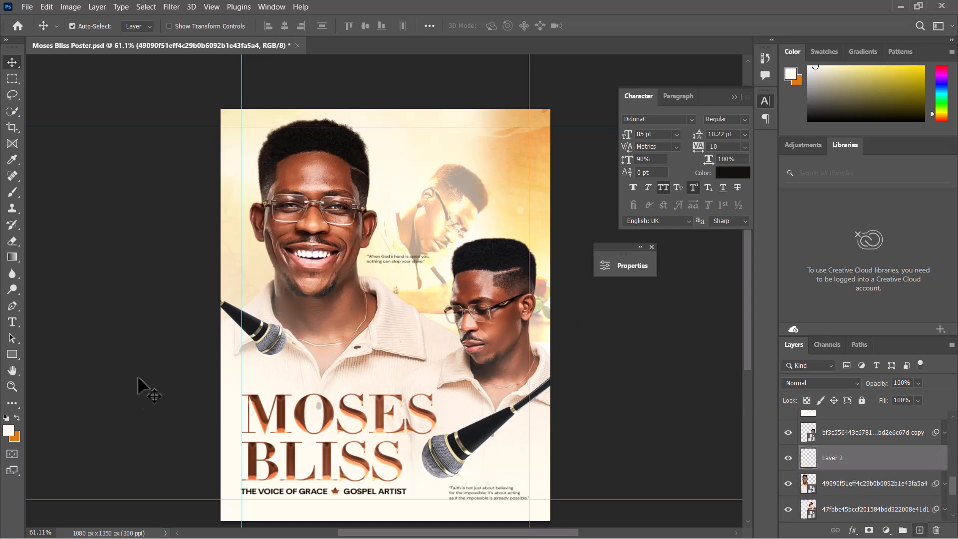
left_click(13, 160)
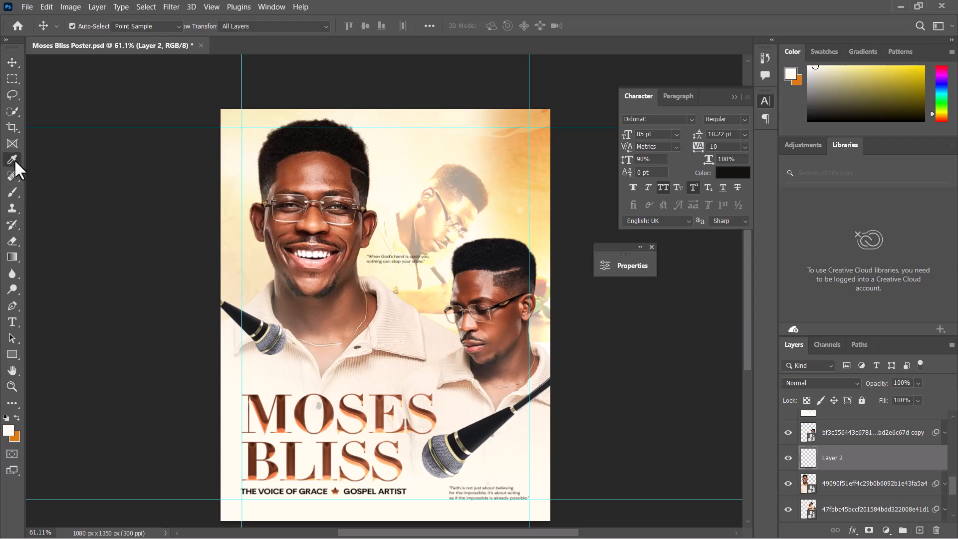
left_click(407, 168)
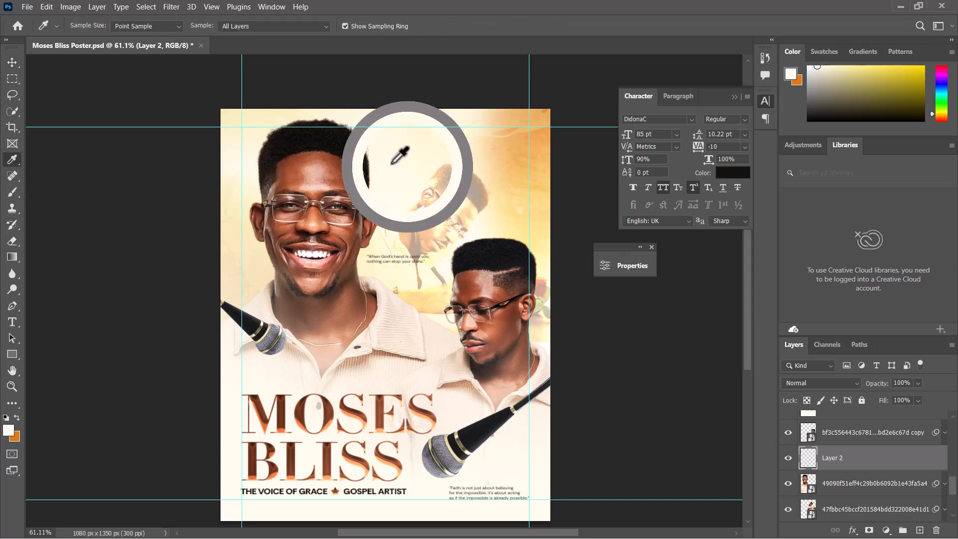
left_click(398, 164)
left_click(377, 153)
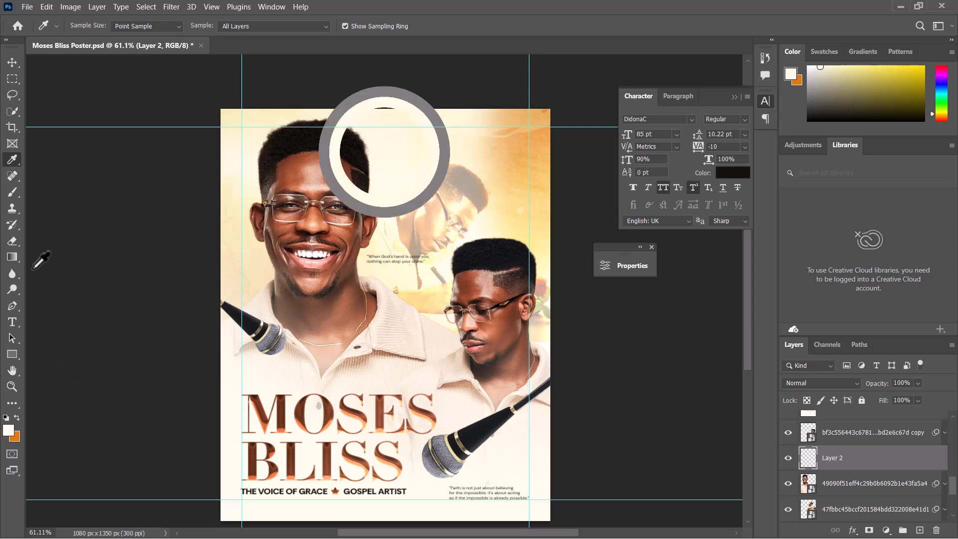
Paint soft cream brush strokes at size 250 along both sides of the large portrait's head on the new layer.
left_click(14, 193)
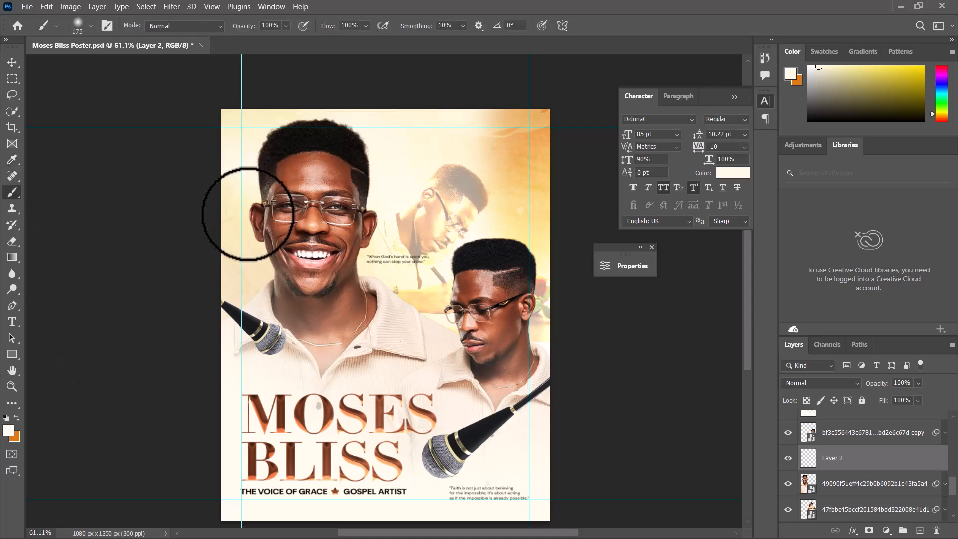
key("bracketright")
key("bracketright")
key("bracketright")
key("bracketright")
key("bracketright")
key("bracketleft")
key("bracketleft")
key("bracketleft")
key("bracketleft")
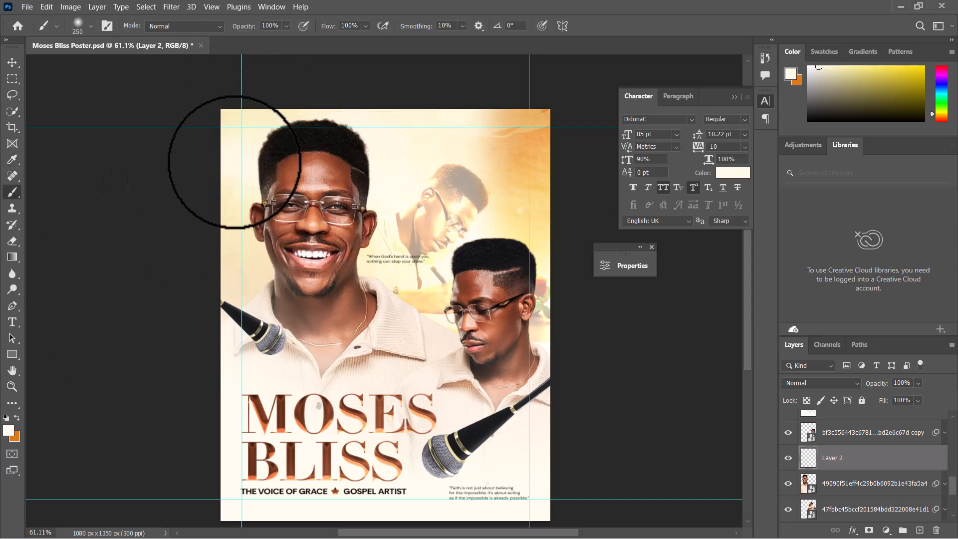
mouse_move(224, 154)
left_mouse_down()
mouse_move(222, 184)
mouse_move(239, 180)
mouse_move(229, 221)
mouse_move(200, 275)
mouse_move(219, 278)
mouse_move(243, 257)
mouse_move(220, 309)
mouse_move(246, 278)
left_mouse_up()
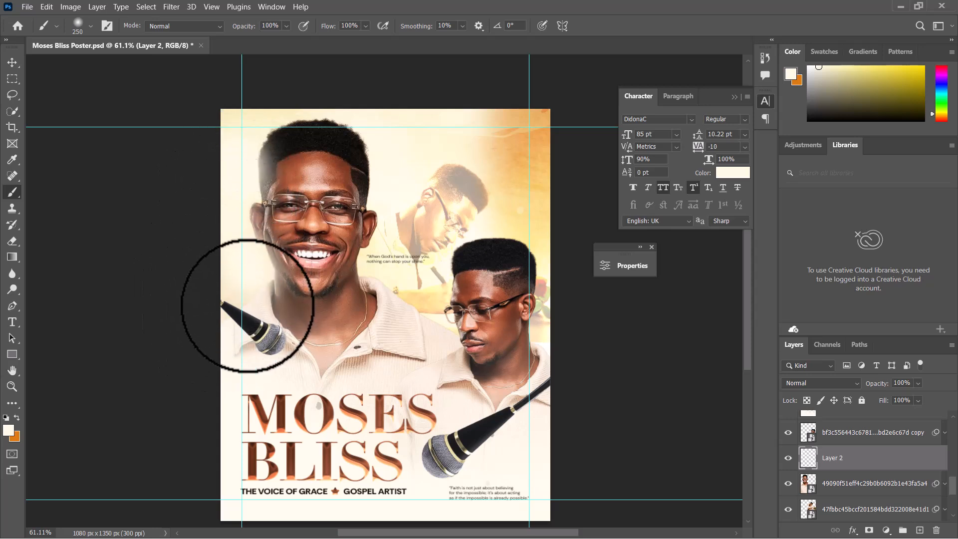
mouse_move(394, 171)
left_mouse_down()
mouse_move(381, 153)
mouse_move(412, 133)
mouse_move(389, 141)
mouse_move(370, 129)
mouse_move(406, 118)
mouse_move(378, 126)
left_mouse_up()
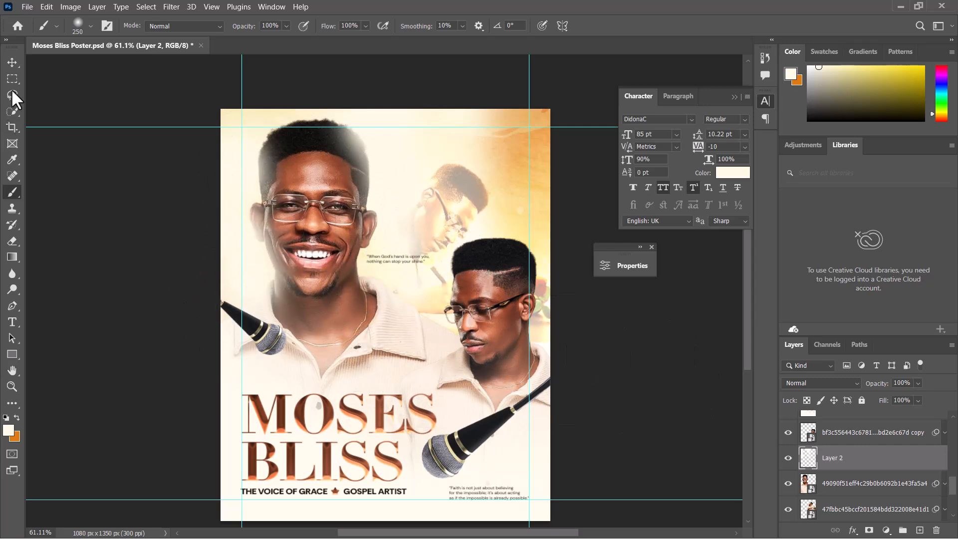
left_click(15, 64)
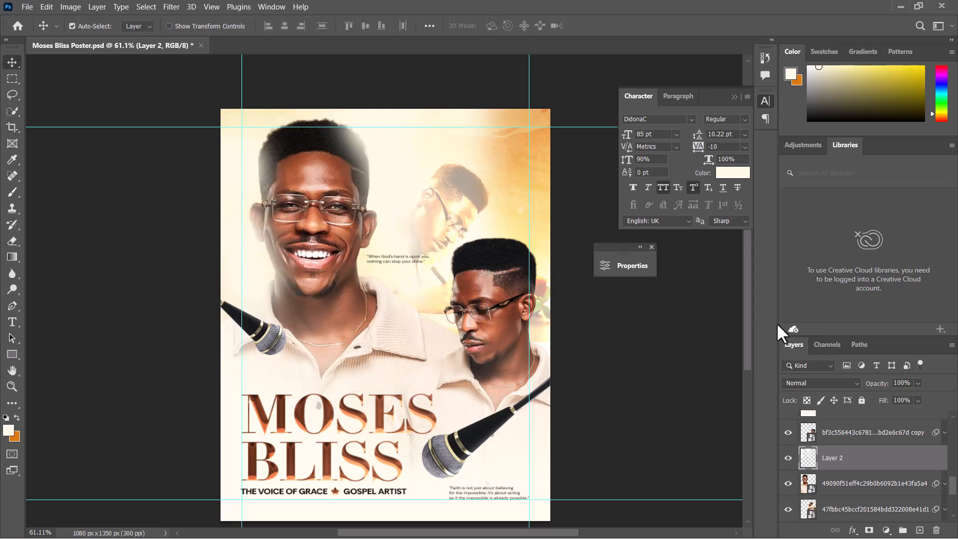
Clip the painted cream light layer to the large smiling portrait and set its blend mode to Overlay.
right_click(897, 458)
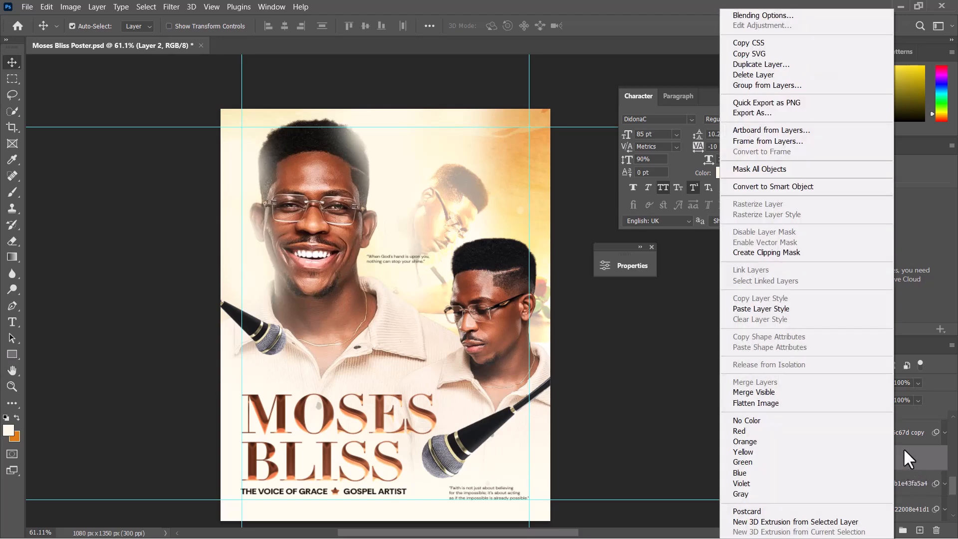
left_click(762, 252)
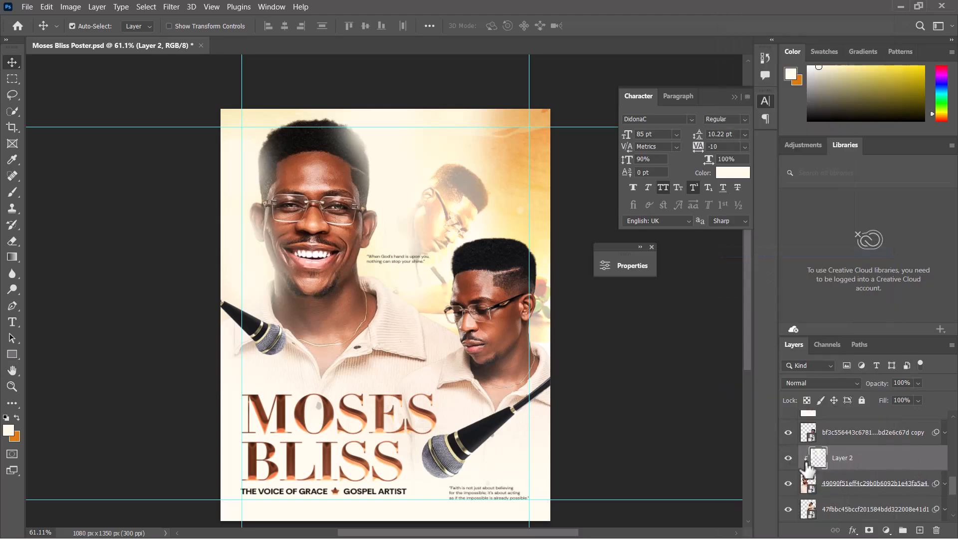
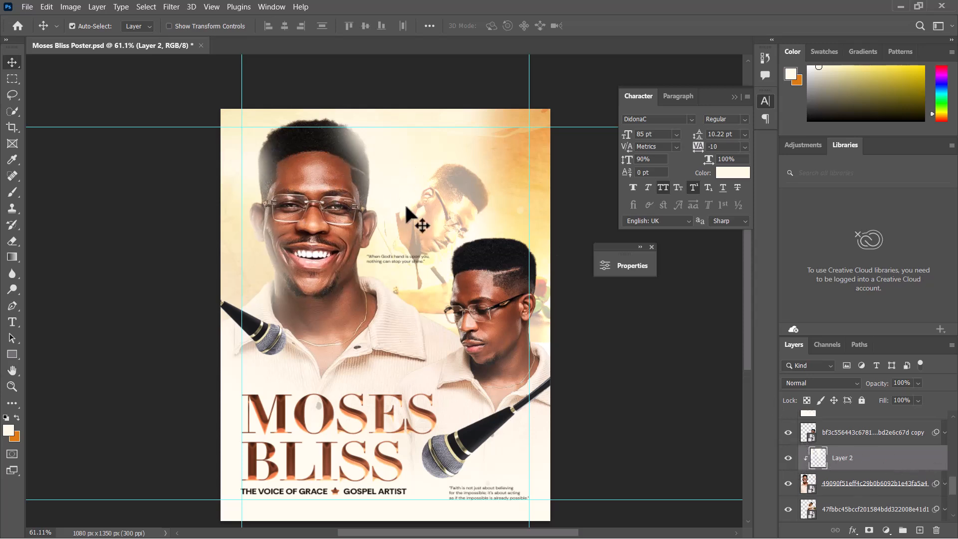
left_click(819, 383)
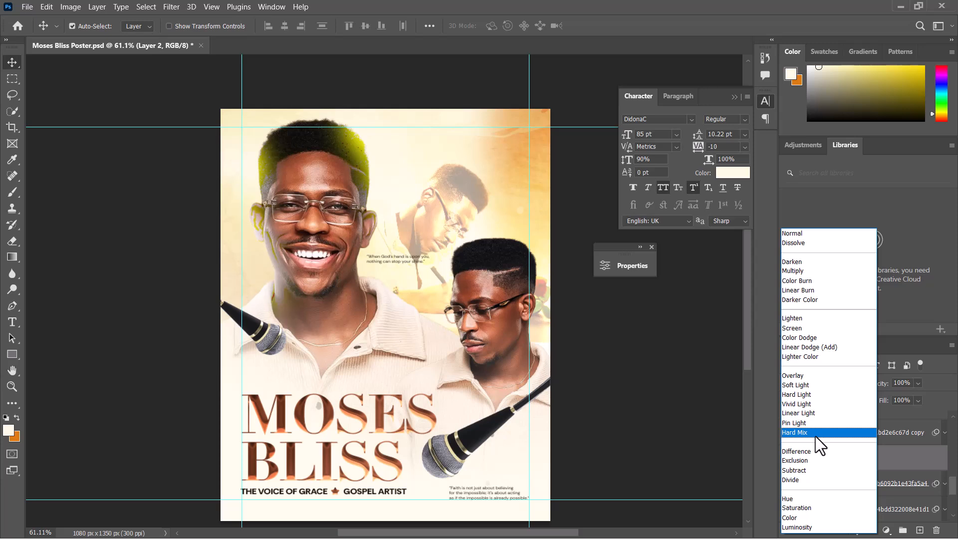
left_click(801, 377)
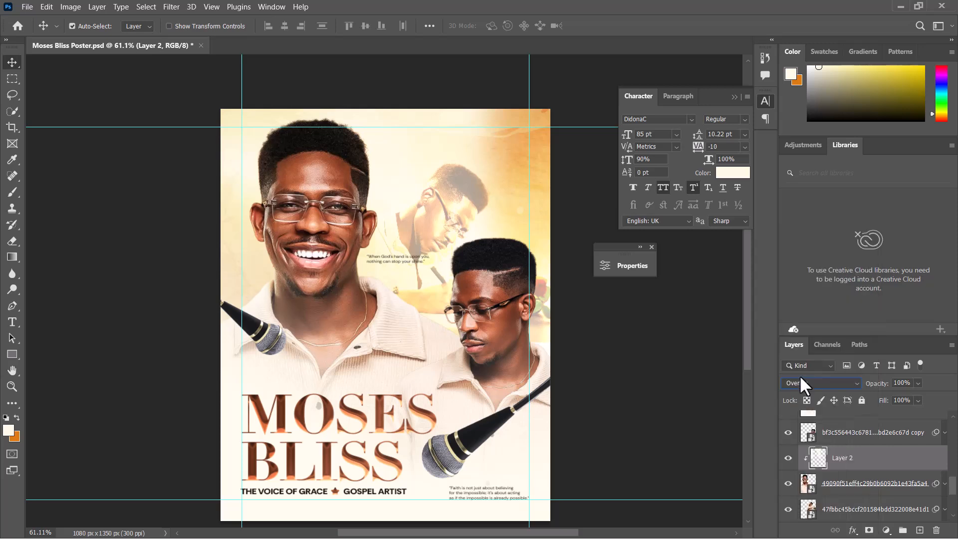
Compare the large smiling portrait with its overlay light layer hidden and shown, including up close.
left_click(790, 458)
left_click(789, 458)
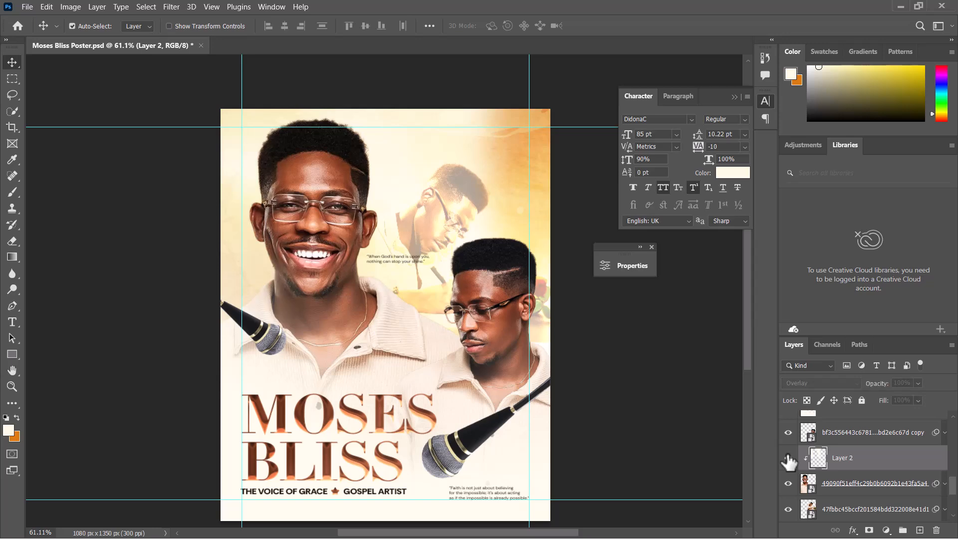
left_click(789, 458)
scroll(385, 314, "up", 1)
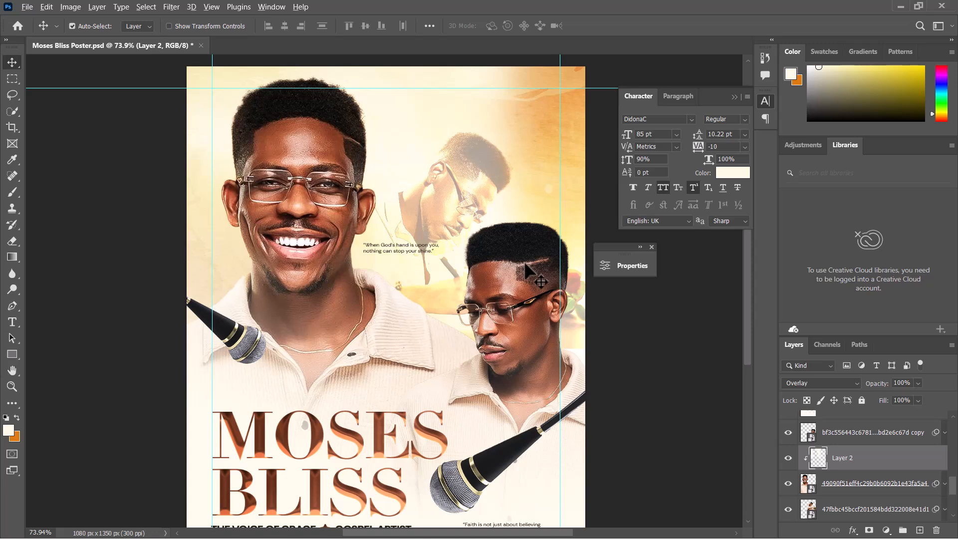
left_click(522, 282)
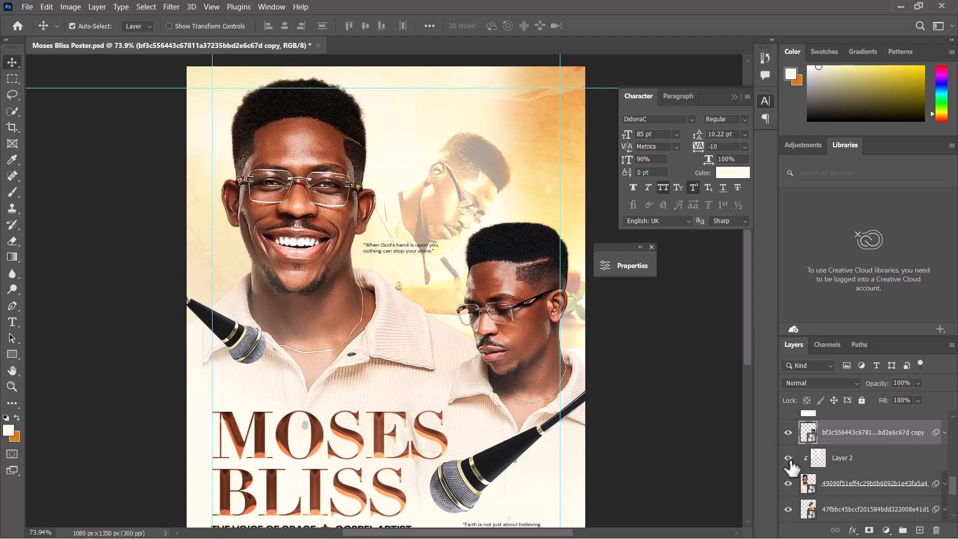
scroll(414, 364, "down", 1)
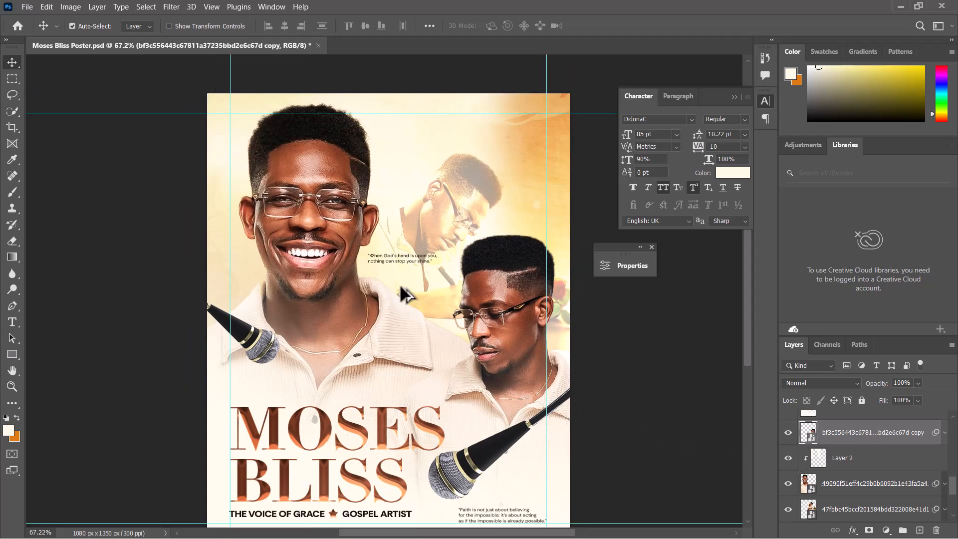
left_click(788, 457)
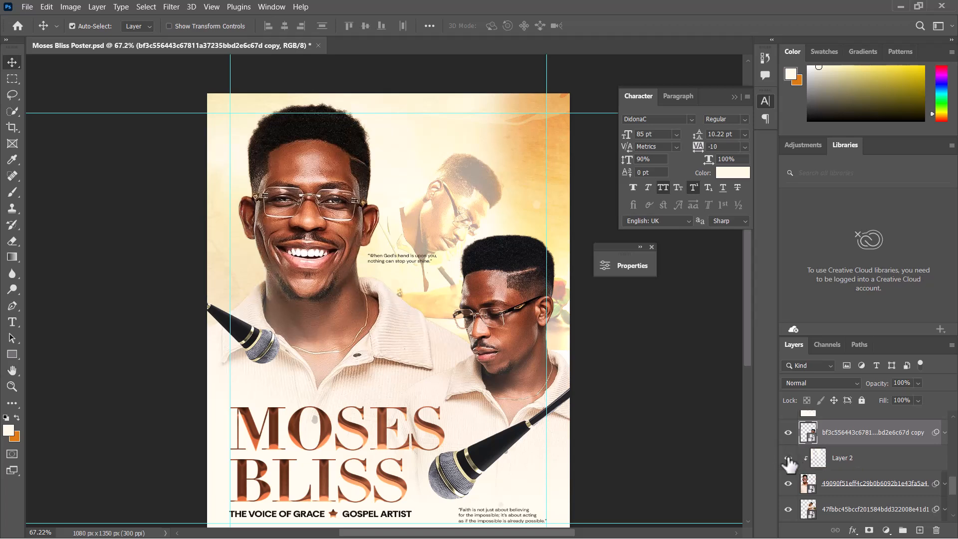
left_click(789, 458)
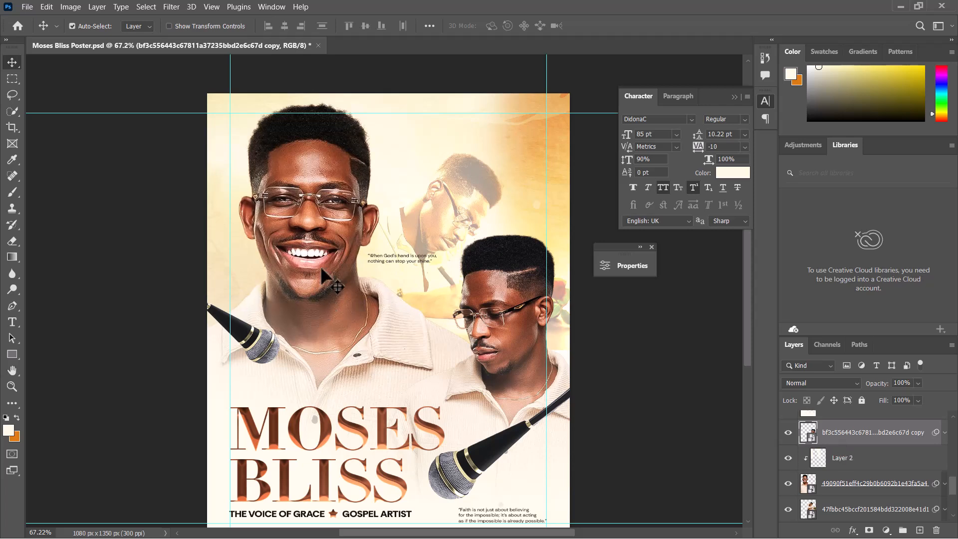
left_click(874, 458)
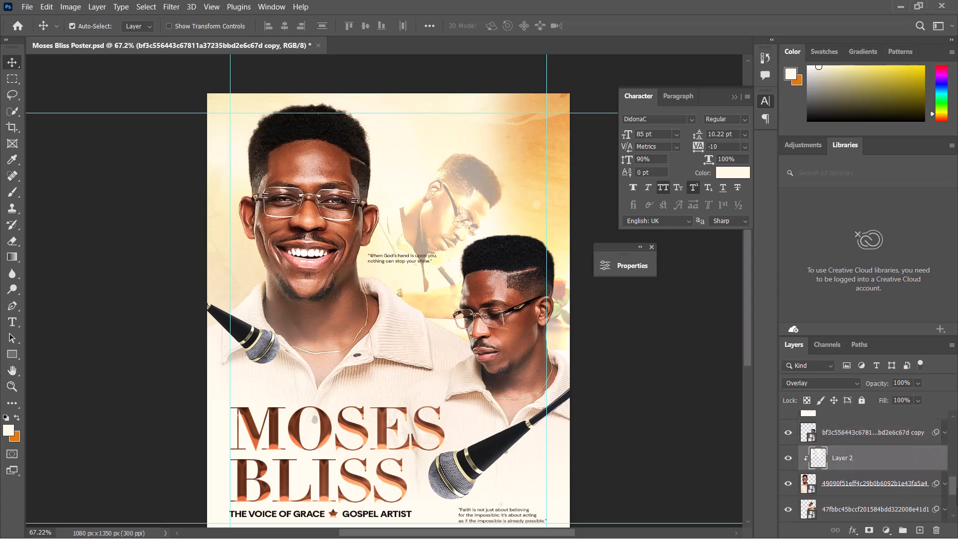
left_click(12, 192)
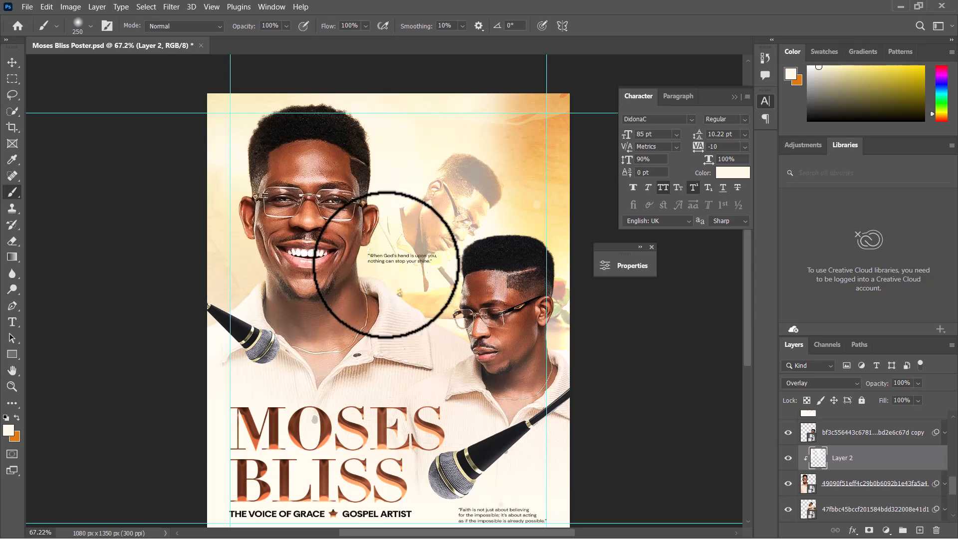
scroll(442, 295, "down", 1)
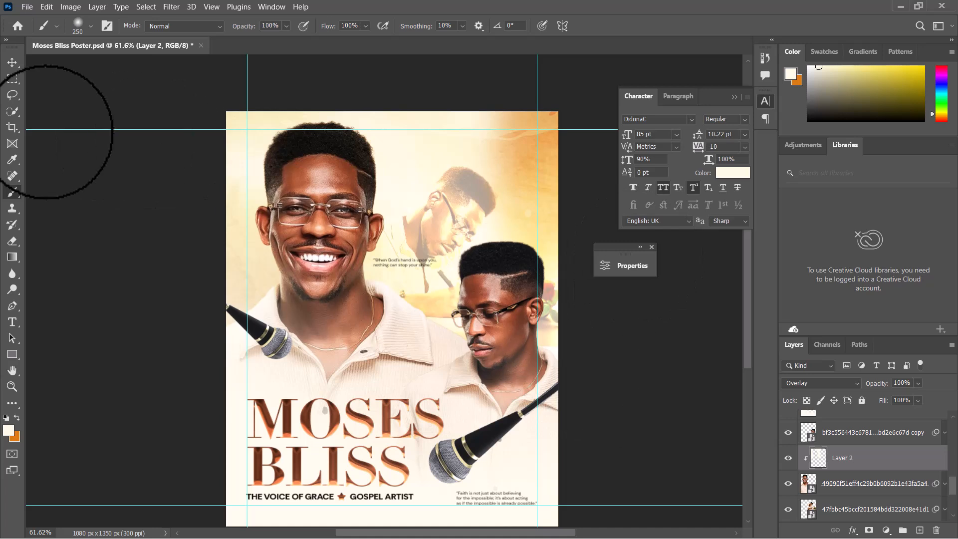
left_click(12, 63)
Add a new layer above the smaller portrait of the man looking down and clip it to that portrait.
left_click(503, 292)
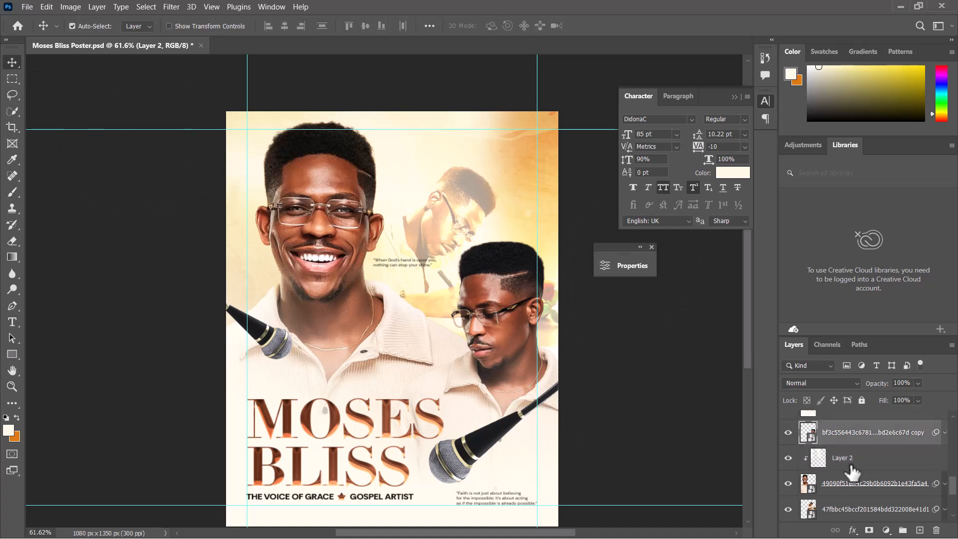
left_click(920, 530)
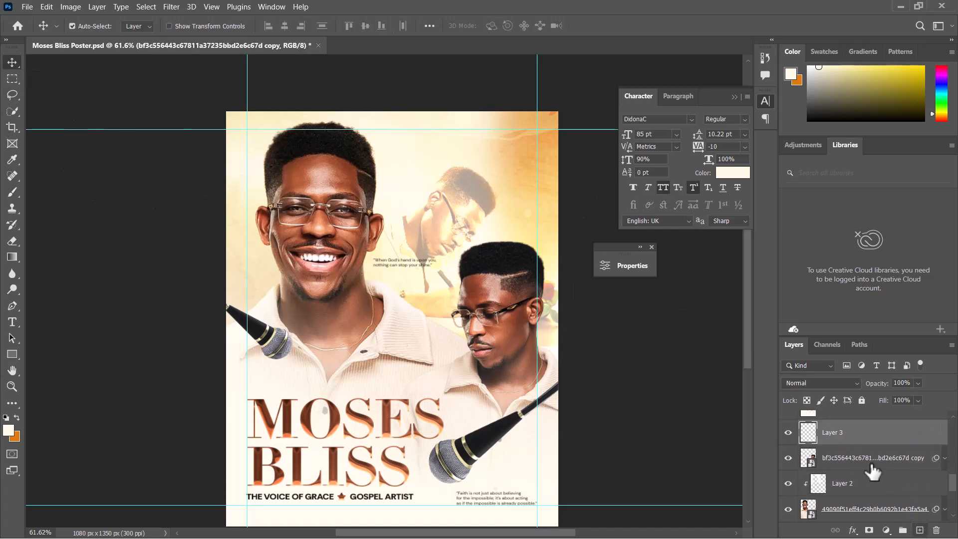
right_click(879, 434)
left_click(738, 254)
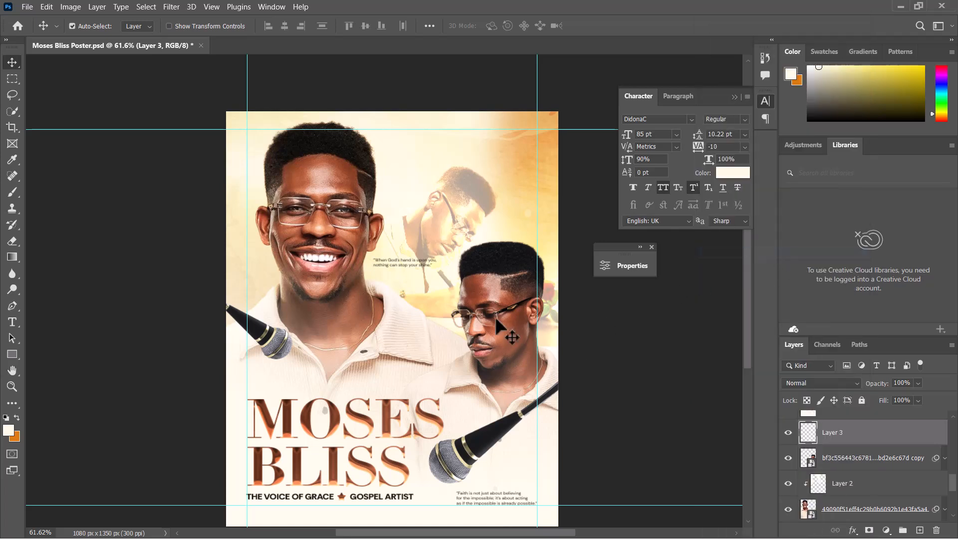
Paint soft cream strokes at brush size 250 around the smaller portrait's head on the clipped layer and set its blending to Overlay.
left_click(12, 192)
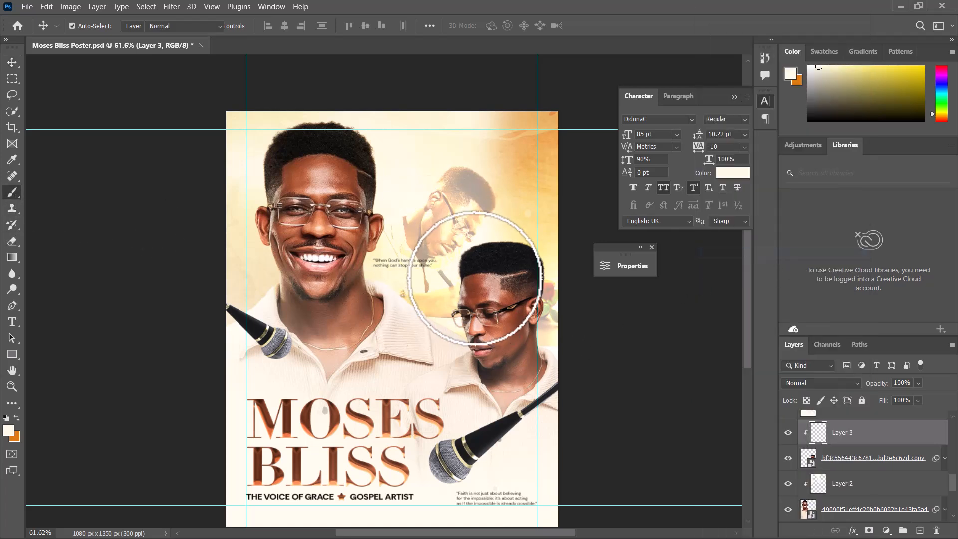
mouse_move(441, 293)
left_mouse_down()
mouse_move(450, 300)
mouse_move(428, 268)
mouse_move(513, 193)
mouse_move(569, 244)
left_mouse_up()
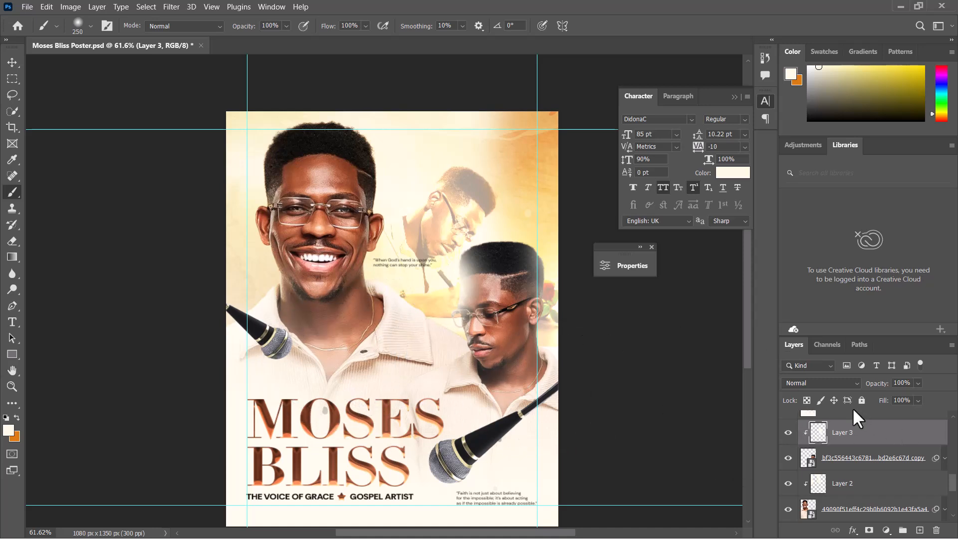
left_click(810, 382)
left_click(793, 377)
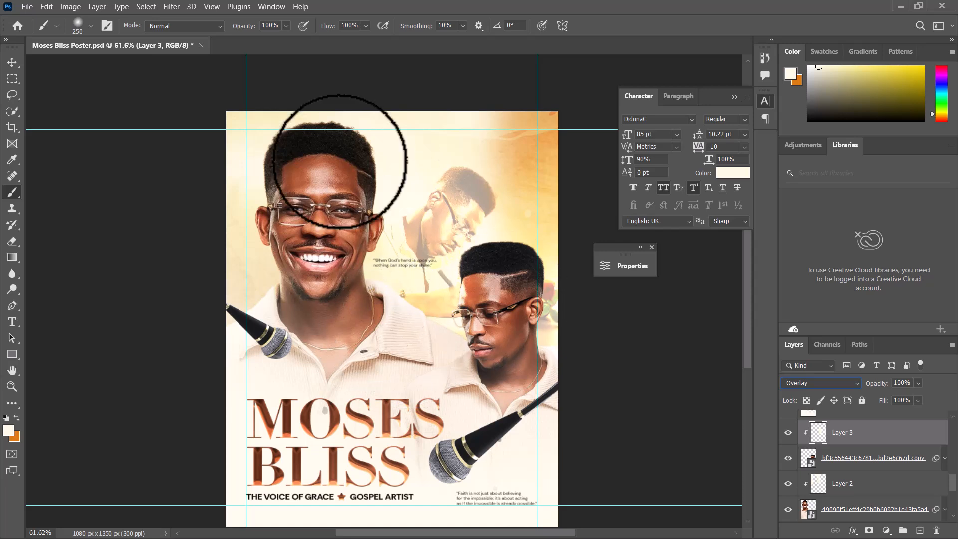
Check the smaller portrait's overlay light by toggling its layer, and reduce the layer's fill.
left_click(12, 62)
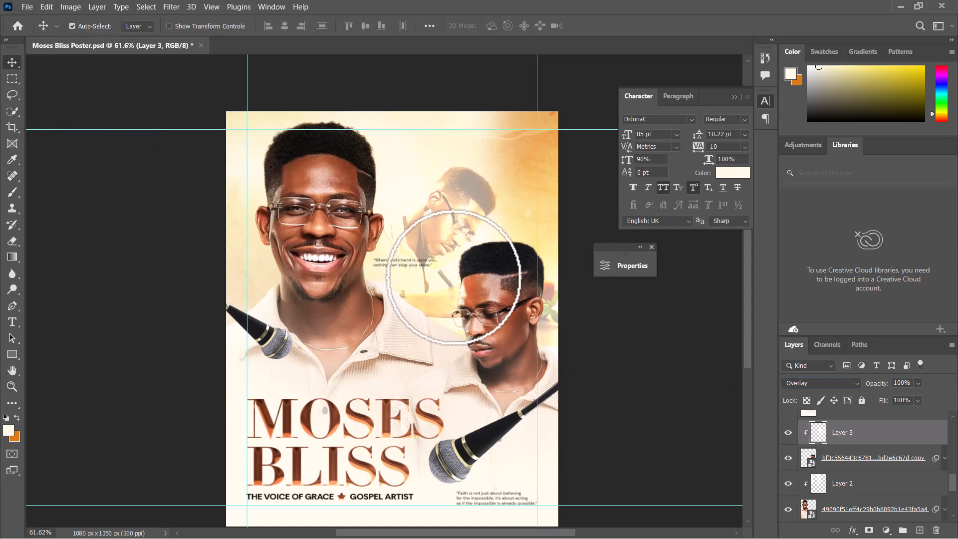
left_click(789, 433)
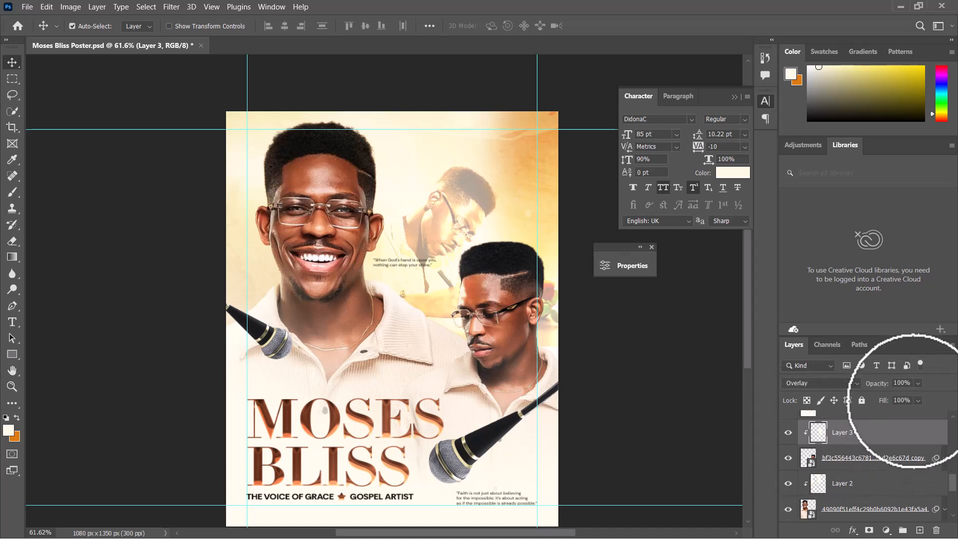
left_click(918, 401)
left_click_drag(931, 415, 905, 398)
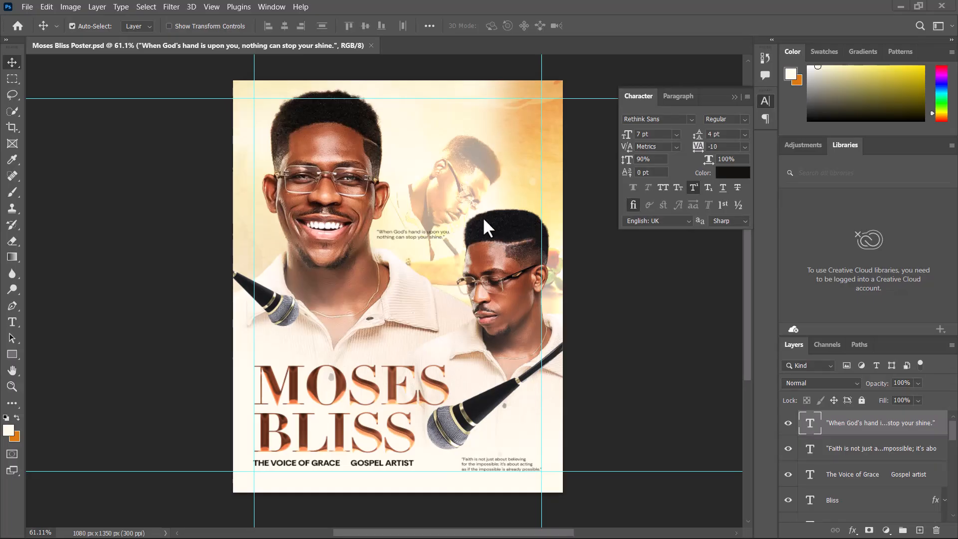
Examine the whole poster for overall balance, the lighting on the portraits and the placement of title and quotes.
scroll(483, 217, "up", 1)
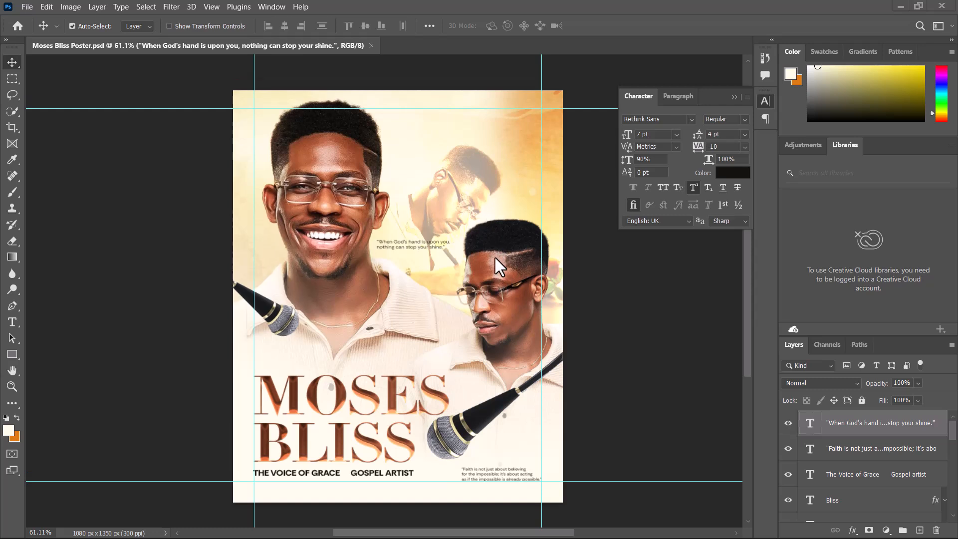
scroll(478, 250, "up", 1)
scroll(479, 251, "down", 1)
scroll(491, 250, "up", 1)
scroll(491, 250, "down", 1)
scroll(482, 281, "down", 1)
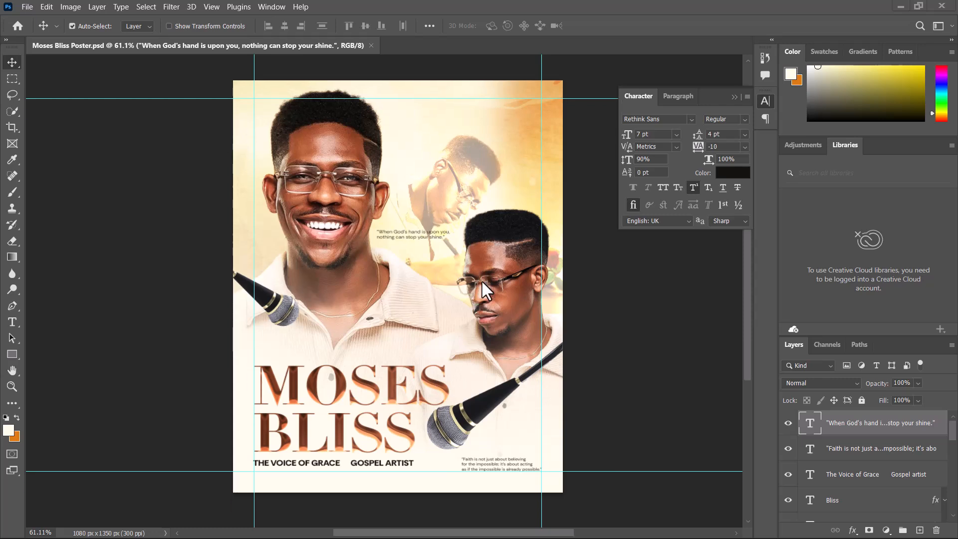
scroll(481, 280, "up", 1)
scroll(481, 280, "down", 1)
scroll(481, 280, "up", 2)
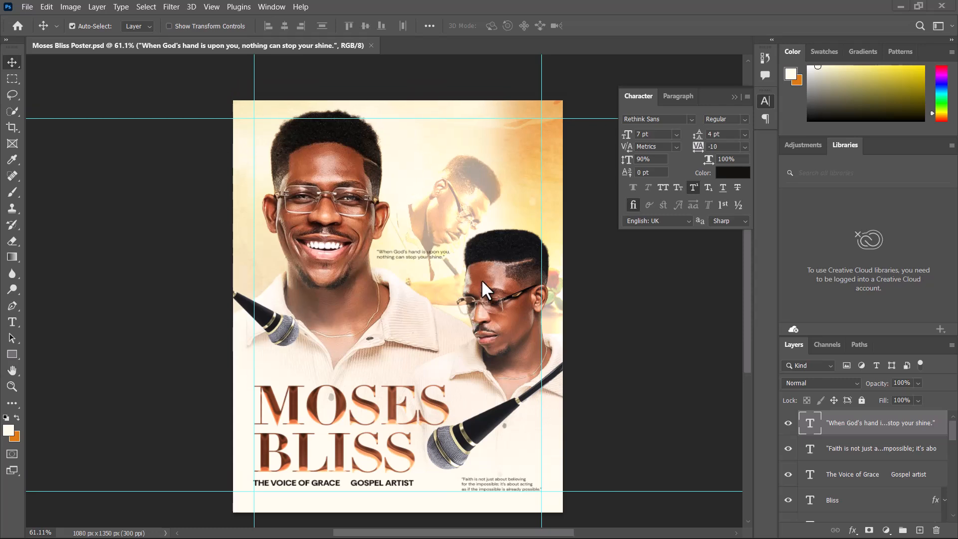
scroll(481, 280, "down", 1)
scroll(487, 291, "up", 2)
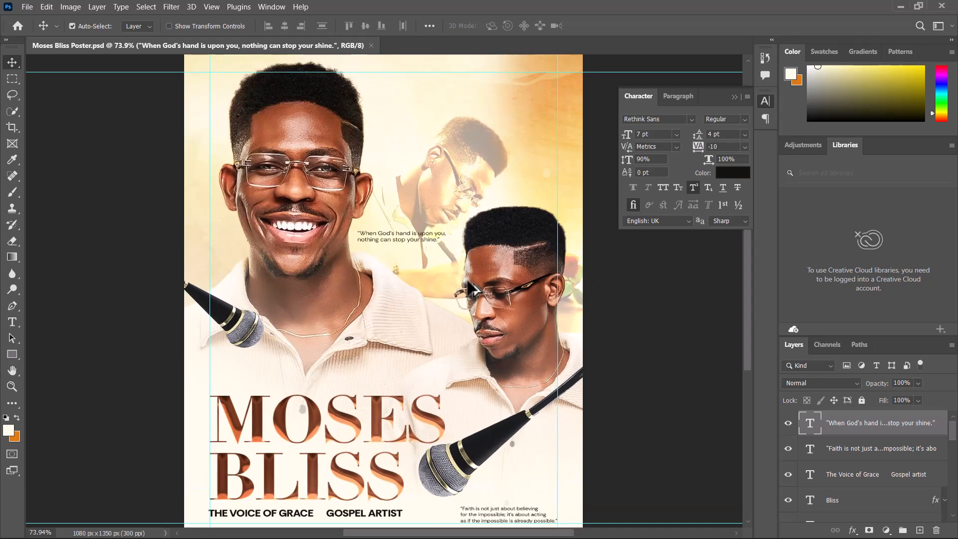
scroll(479, 290, "down", 3)
scroll(474, 287, "up", 1)
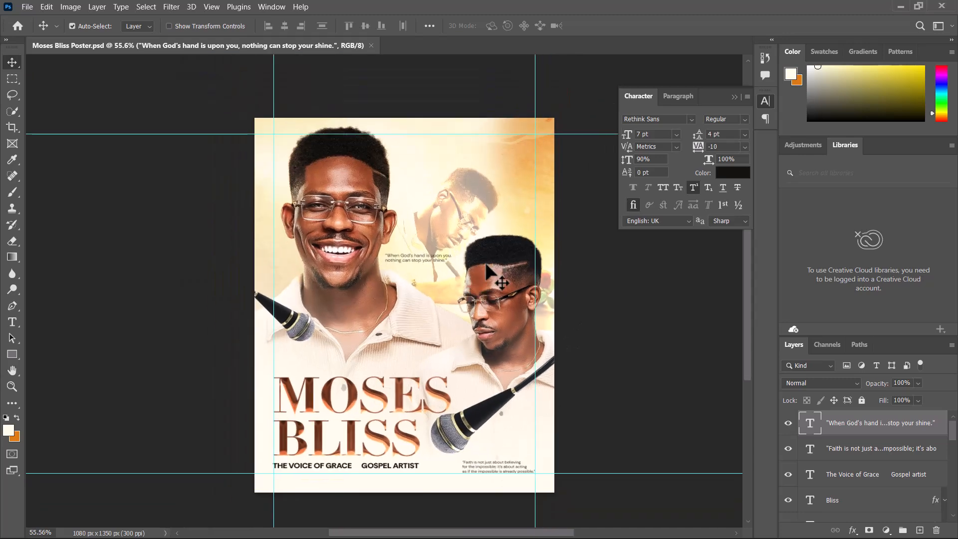
scroll(494, 272, "down", 2)
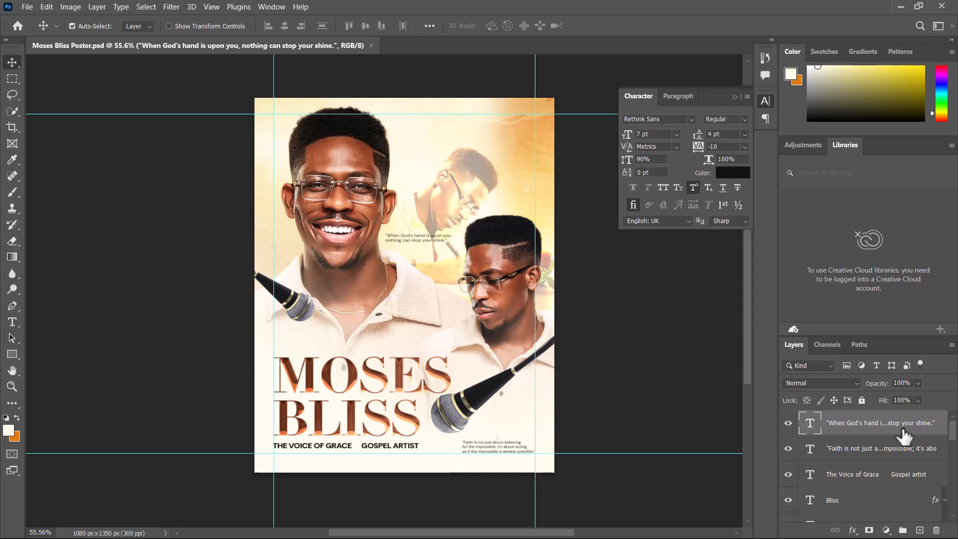
scroll(510, 319, "up", 1)
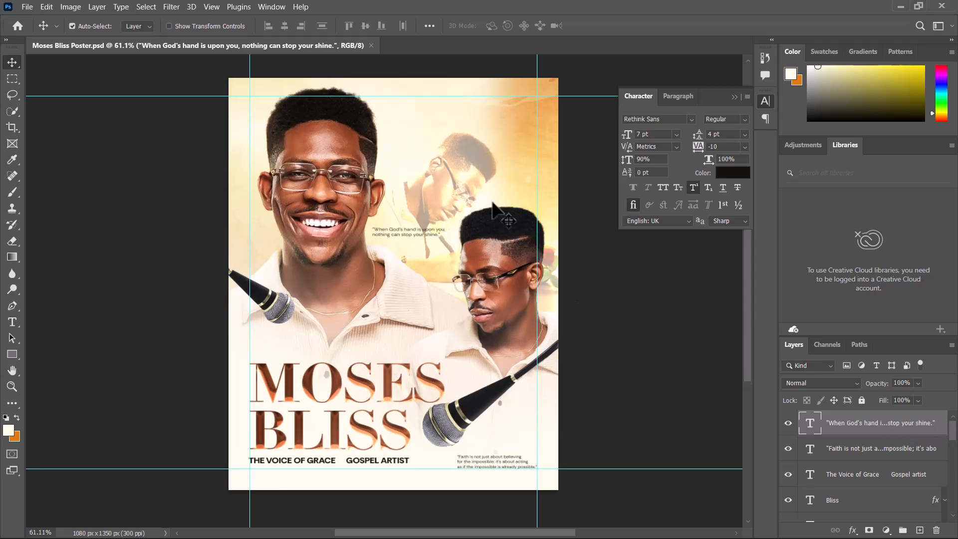
scroll(491, 211, "up", 1)
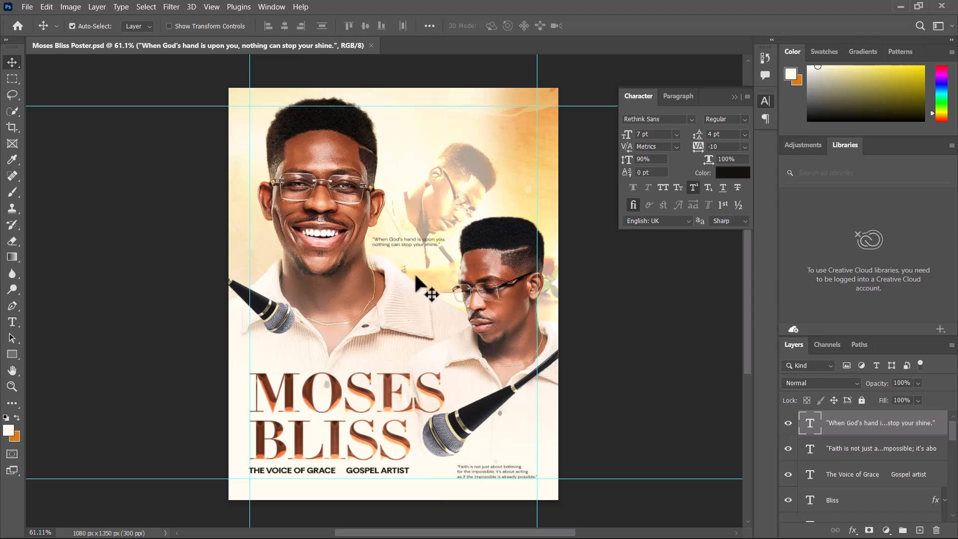
Switch to File Explorer and open the Backgrounds folder inside 101 Designs Zone on the Desktop.
key("super")
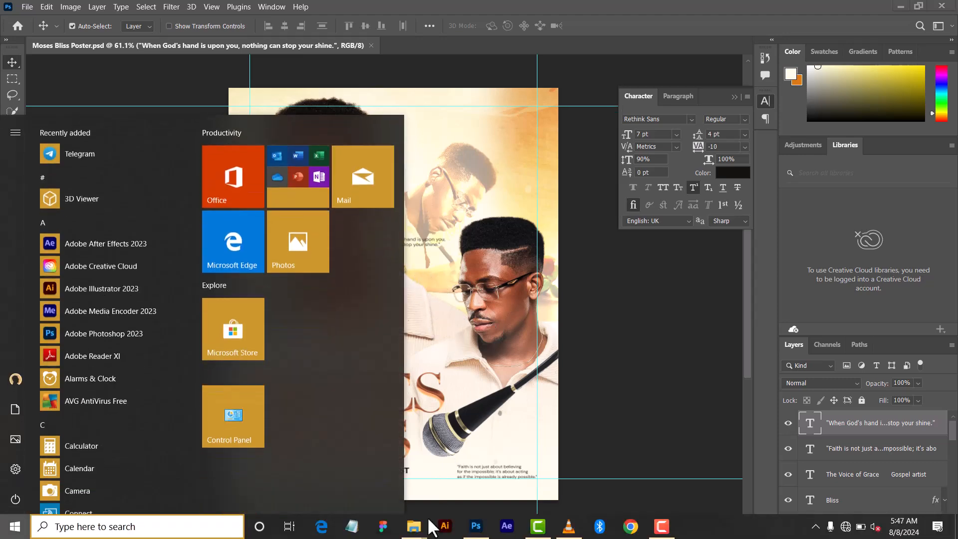
mouse_move(414, 526)
left_click(497, 474)
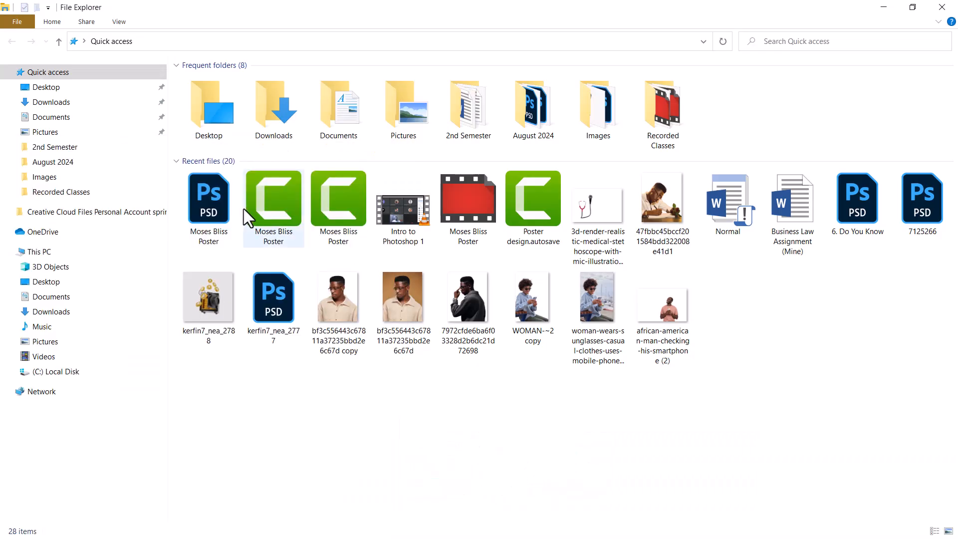
left_click(50, 87)
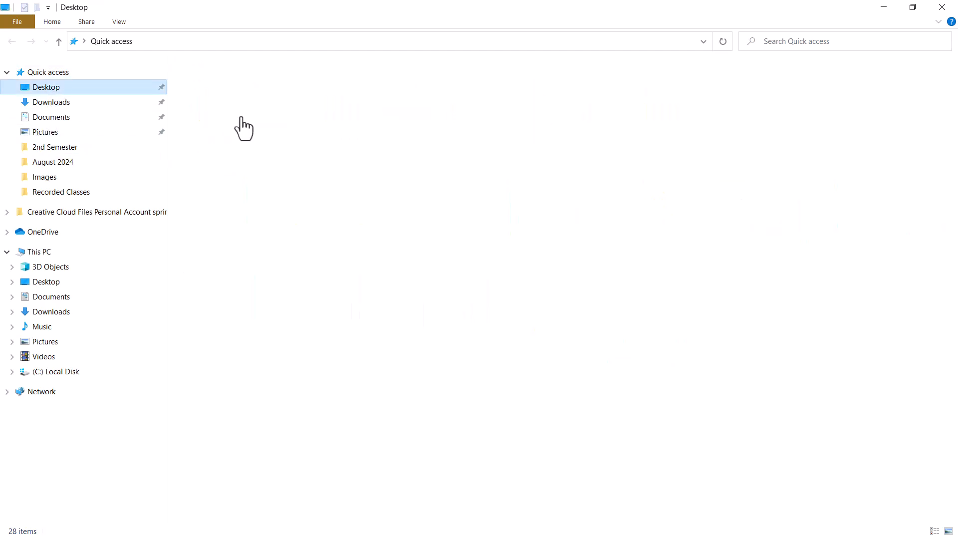
double_click(218, 105)
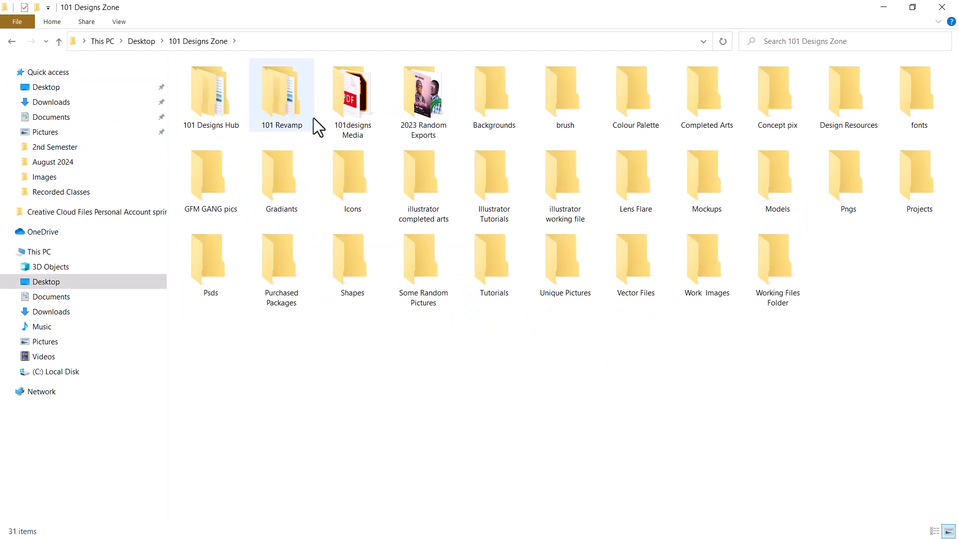
left_click(487, 101)
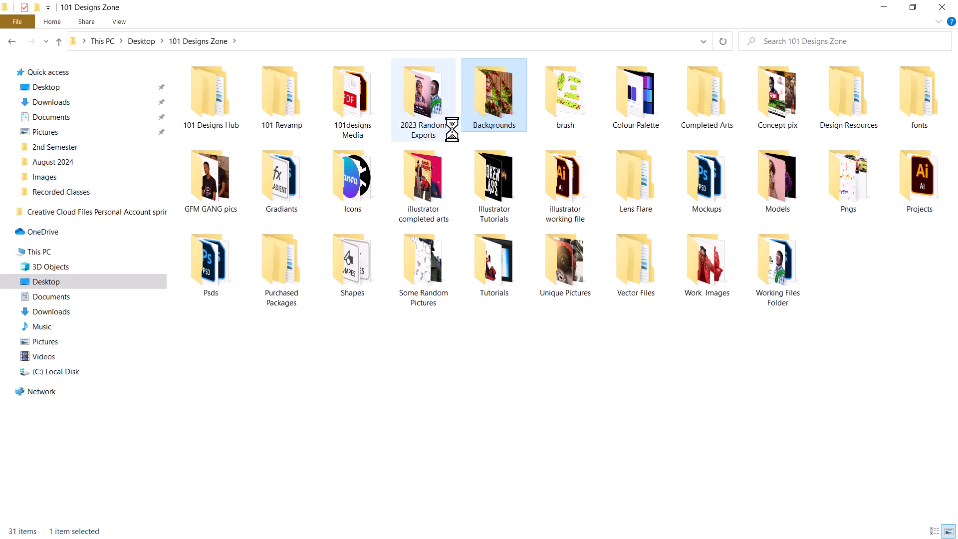
key("Return")
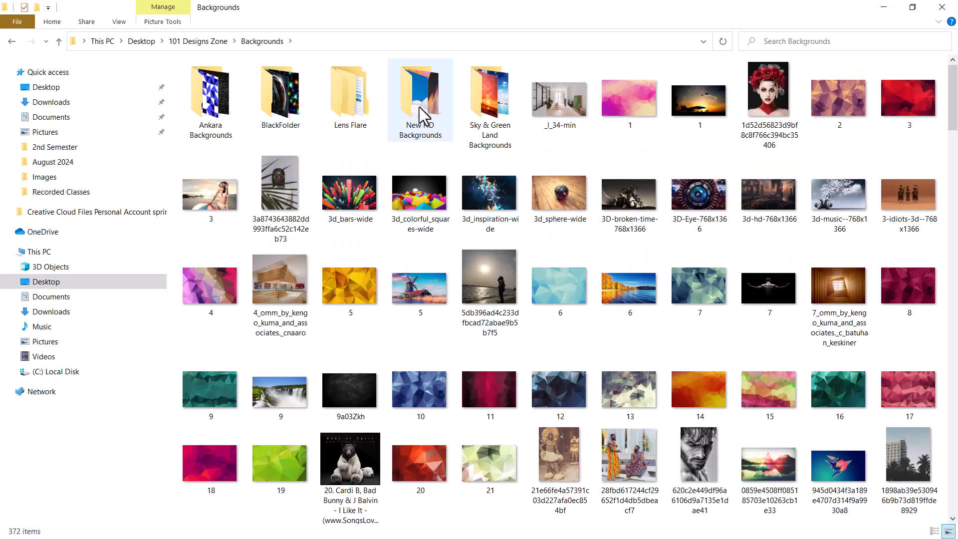
Look through the Premium folder inside New HD Backgrounds for a suitable image, and return to the poster in Photoshop.
left_click(419, 107)
double_click(420, 107)
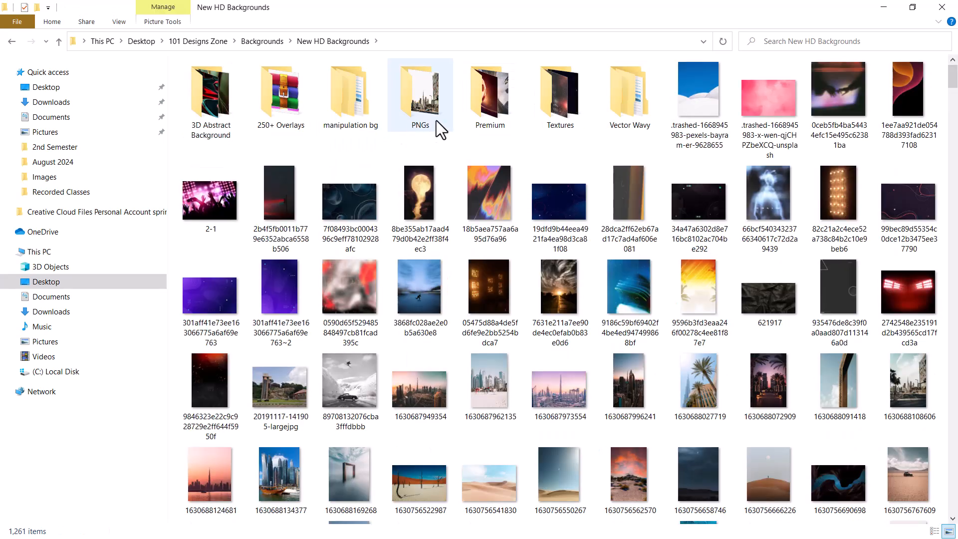
double_click(504, 107)
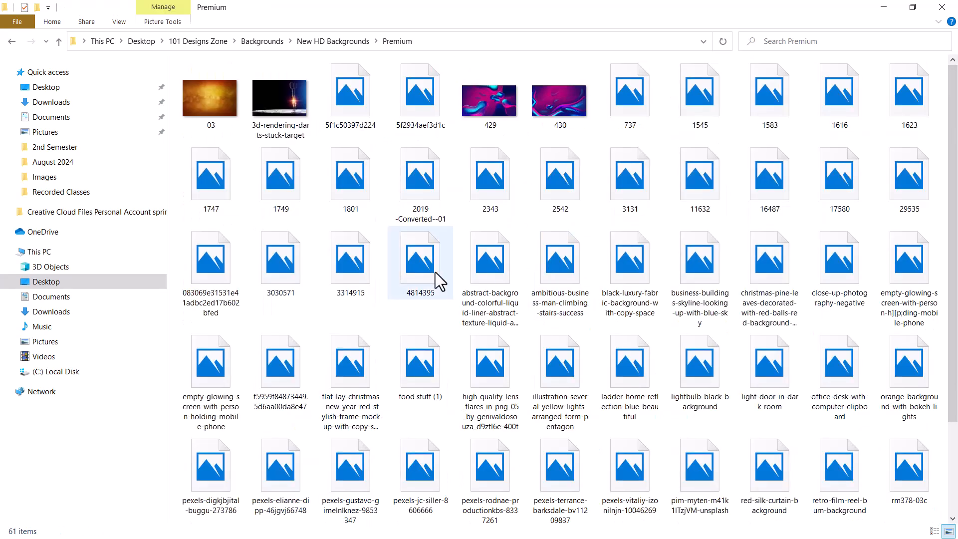
scroll(471, 274, "down", 2)
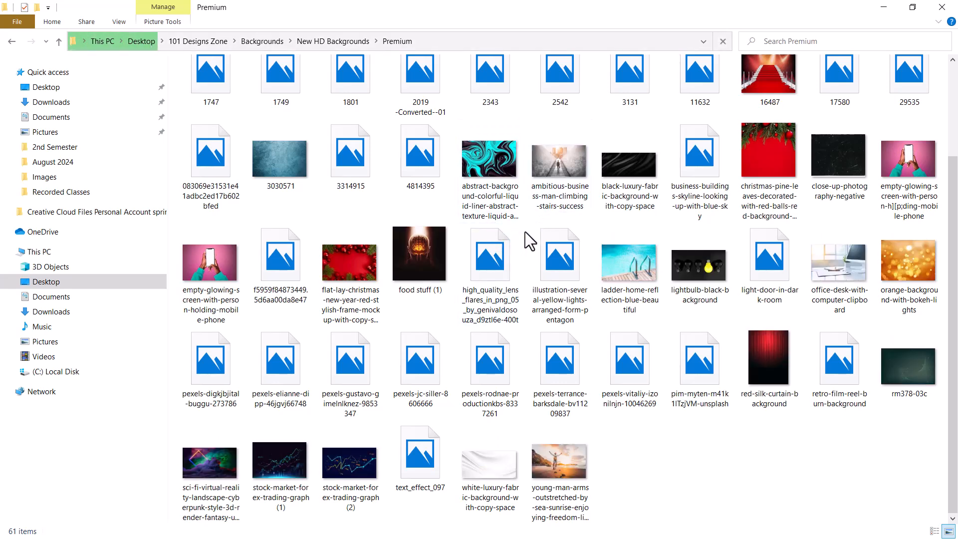
scroll(499, 235, "up", 2)
left_click(418, 270)
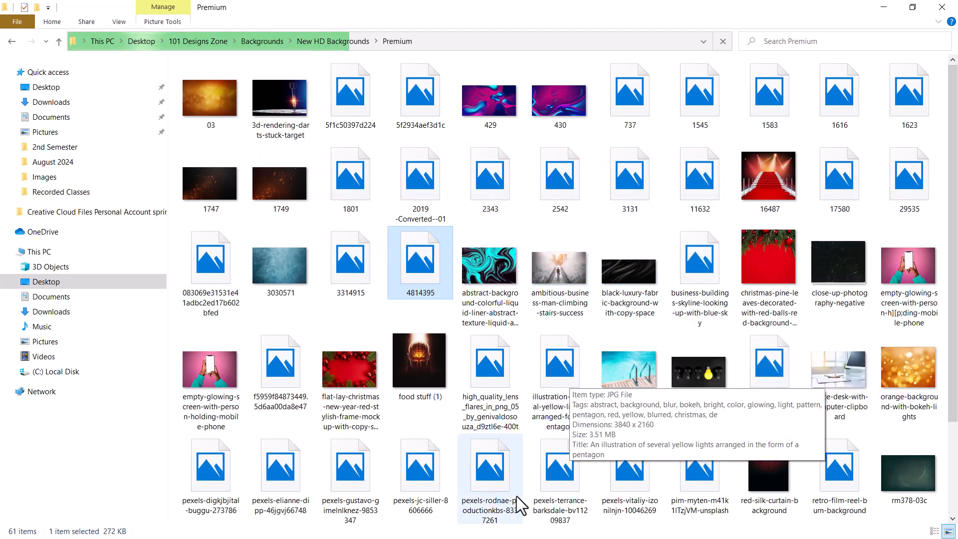
key("super")
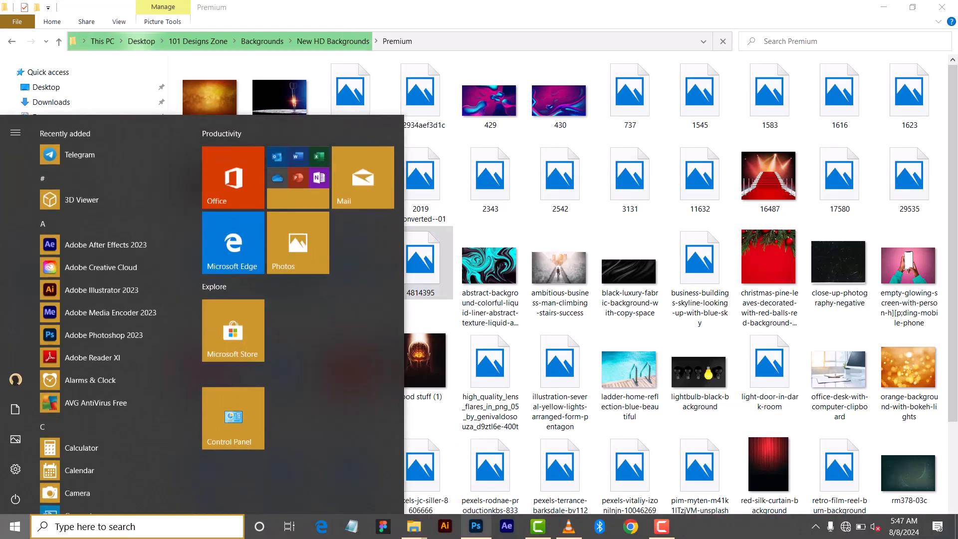
left_click(475, 529)
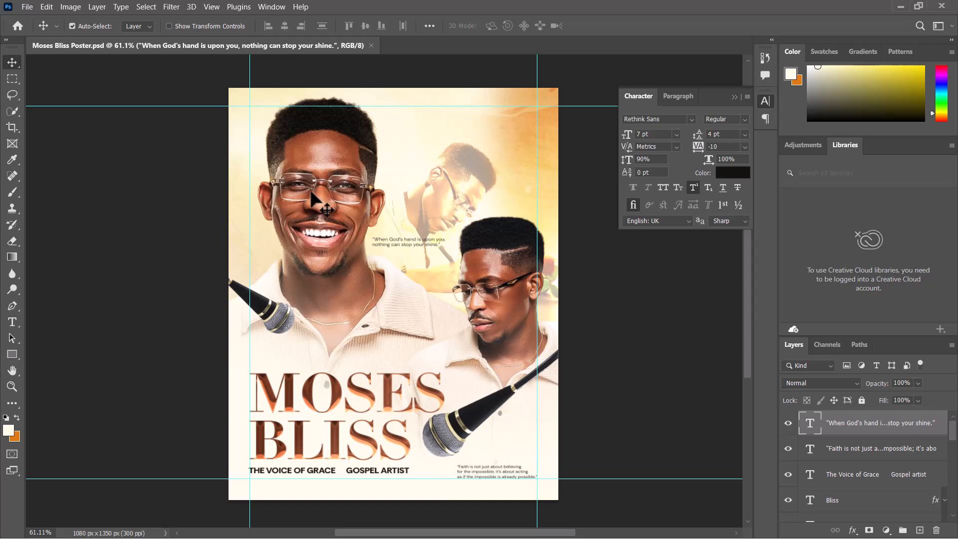
Add a Brightness/Contrast adjustment layer above the "When God's hand is upon you" quote, at the top of the layer stack.
left_click(311, 191)
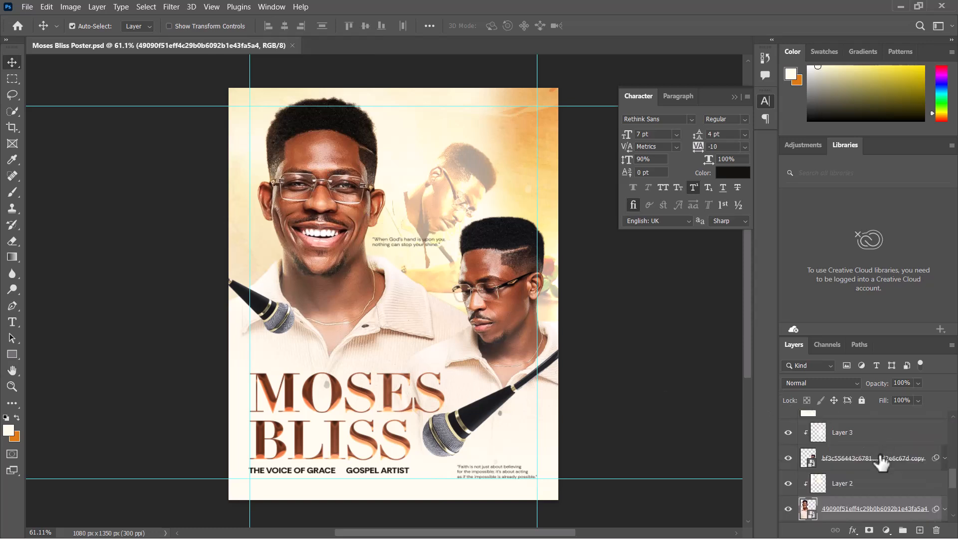
scroll(851, 497, "down", 1)
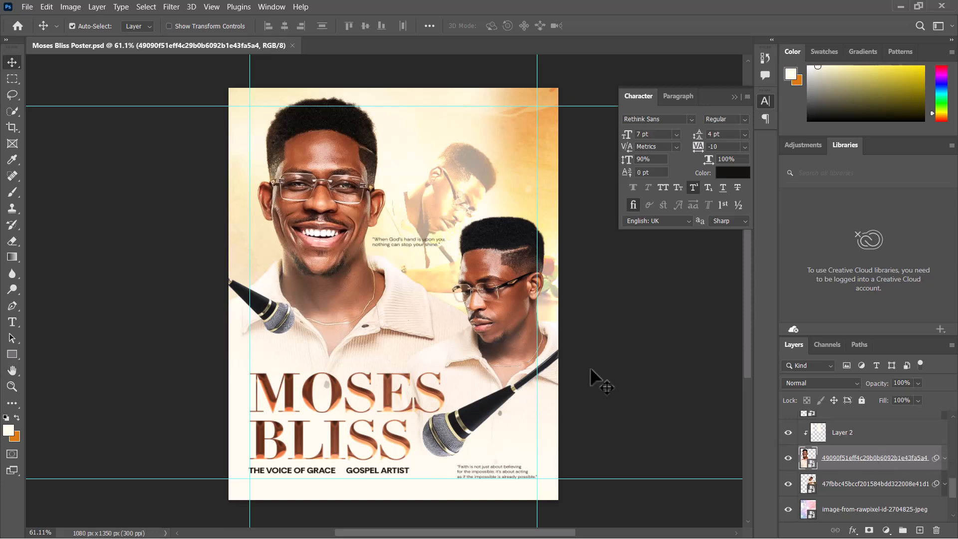
scroll(648, 379, "up", 1)
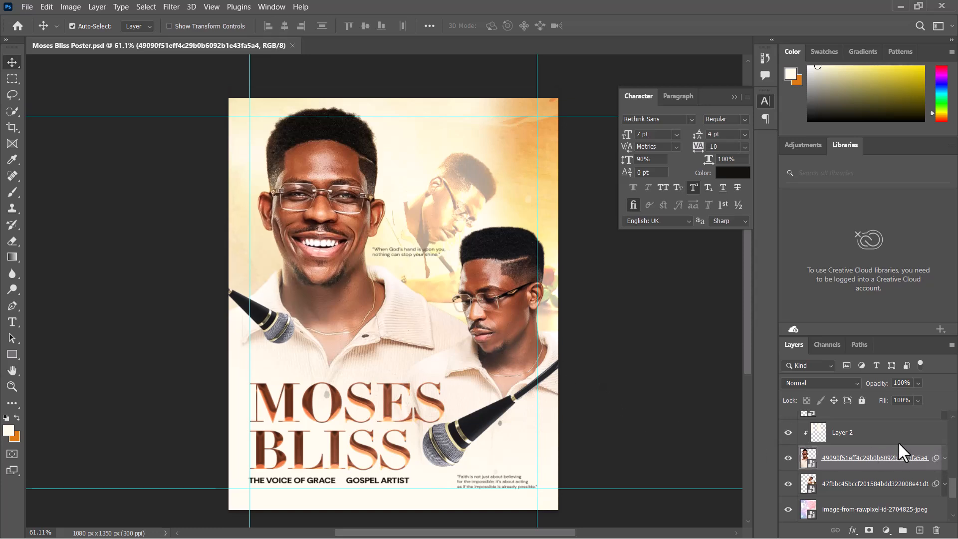
scroll(897, 441, "up", 5)
scroll(894, 452, "up", 1)
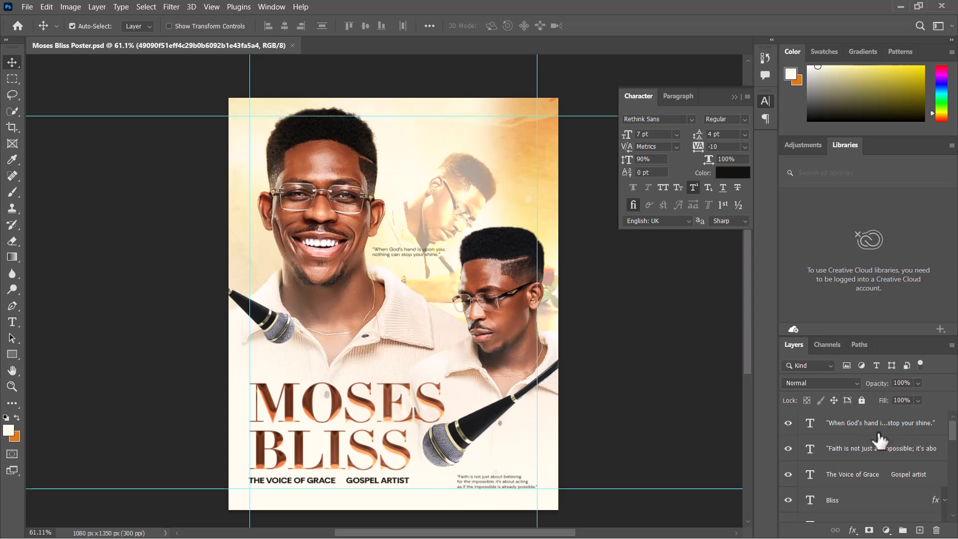
left_click(879, 439)
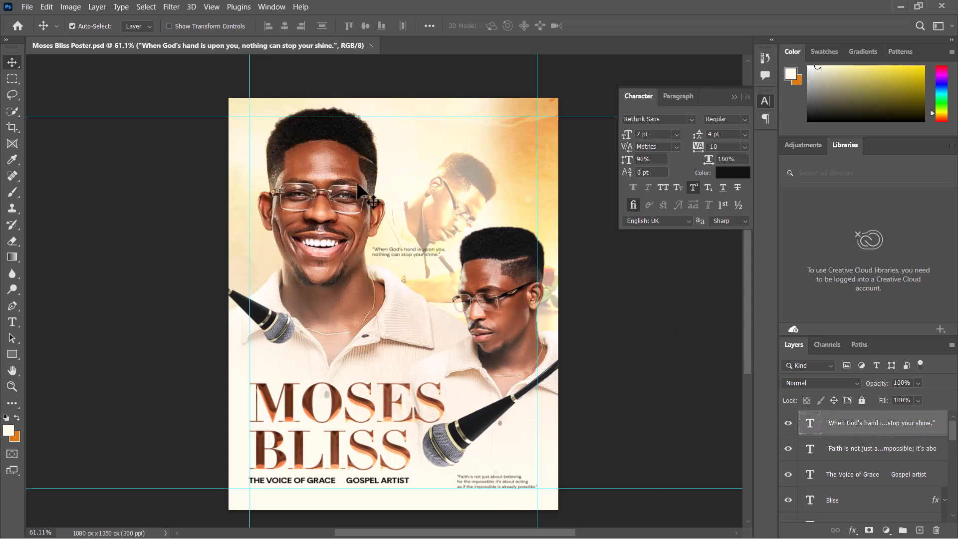
left_click(886, 530)
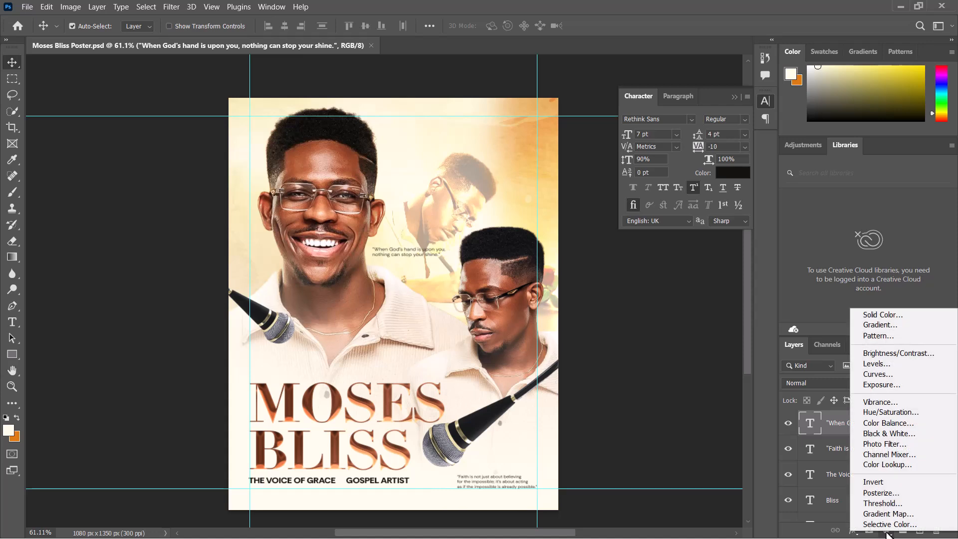
left_click(879, 354)
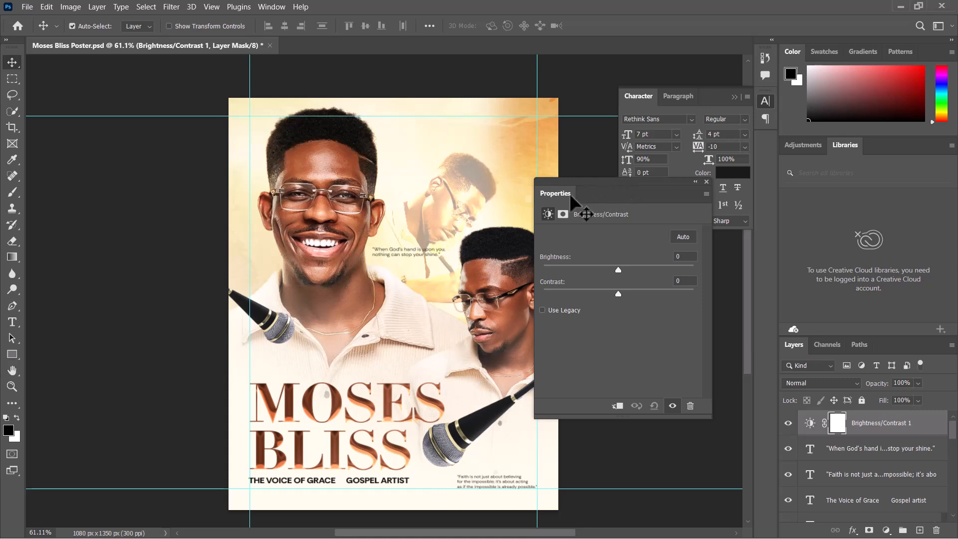
Set the Brightness/Contrast adjustment to brightness 8 and contrast 8, keeping its settings clear of the poster while adjusting.
left_click_drag(621, 268, 622, 269)
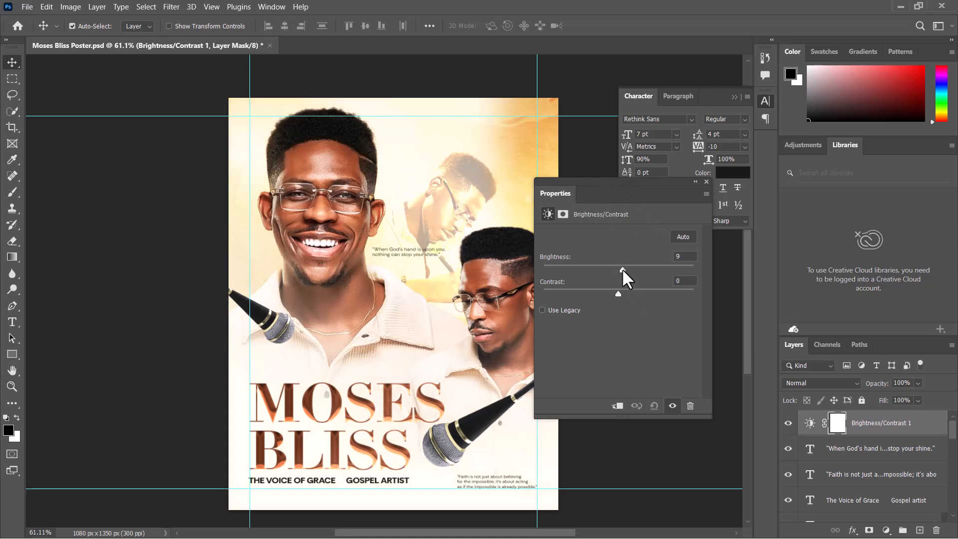
left_click_drag(644, 193, 214, 105)
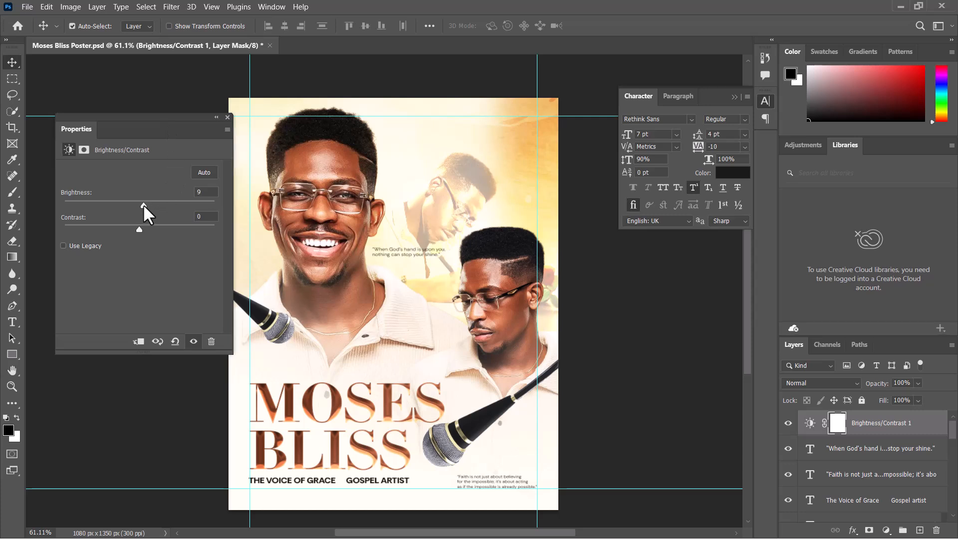
left_click_drag(143, 205, 139, 205)
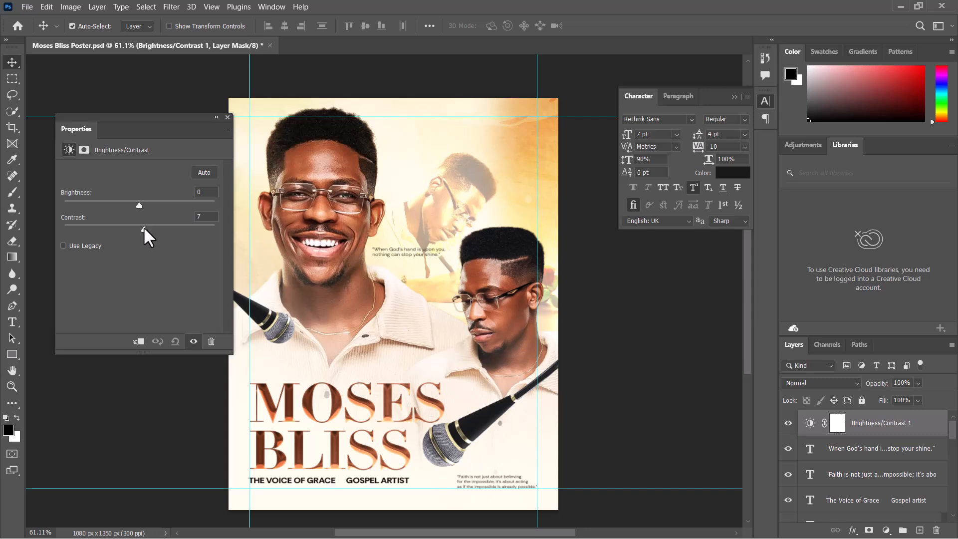
left_click_drag(134, 205, 139, 204)
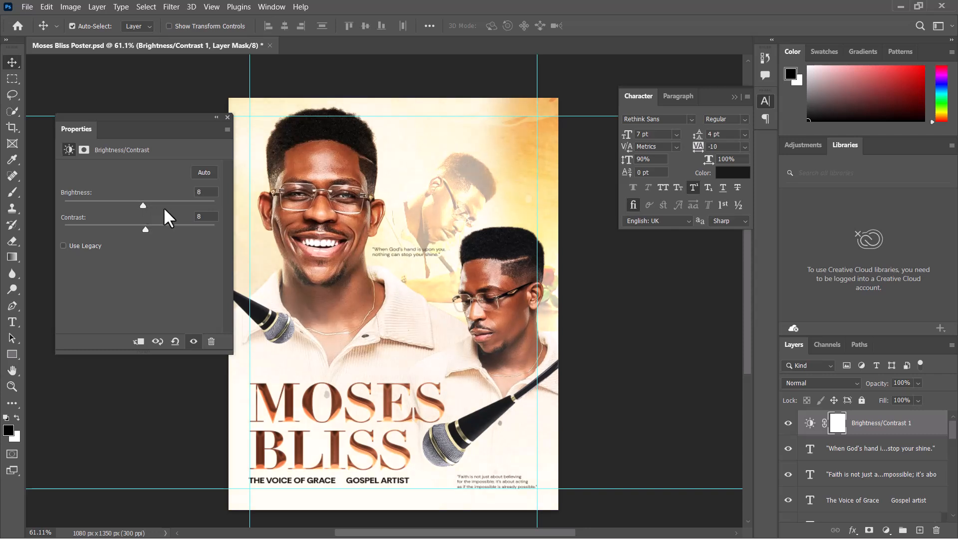
left_click(228, 118)
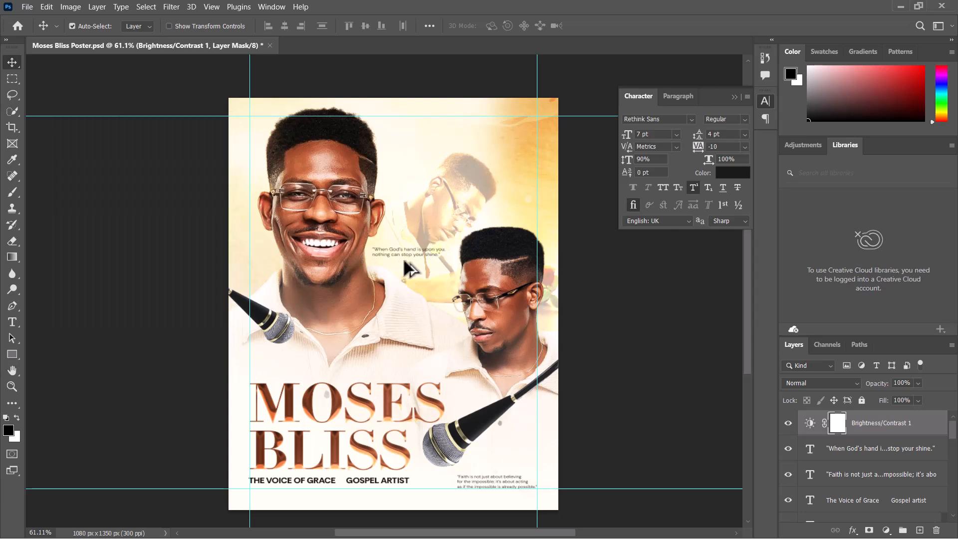
Add a Curves adjustment layer above Brightness/Contrast and pull the middle of the RGB curve slightly down.
scroll(404, 265, "down", 1)
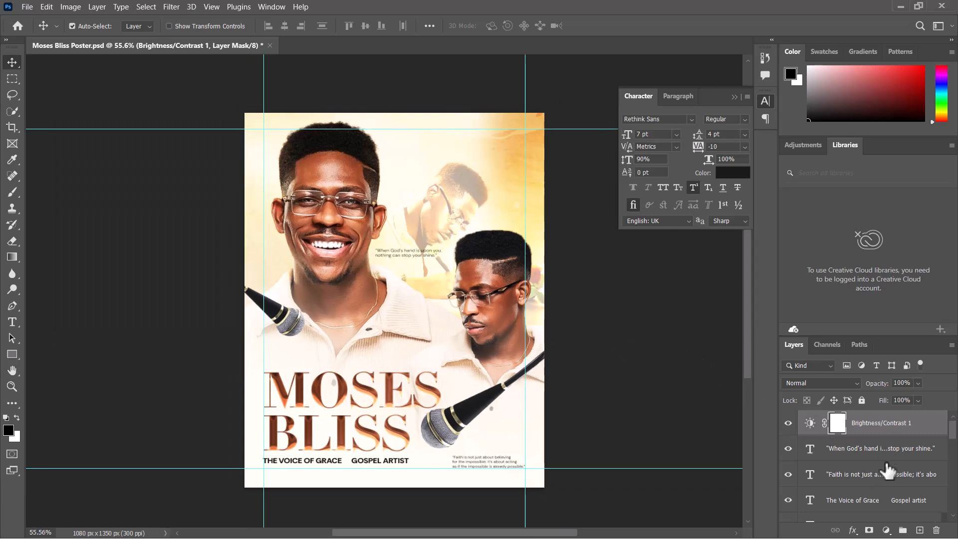
left_click(892, 532)
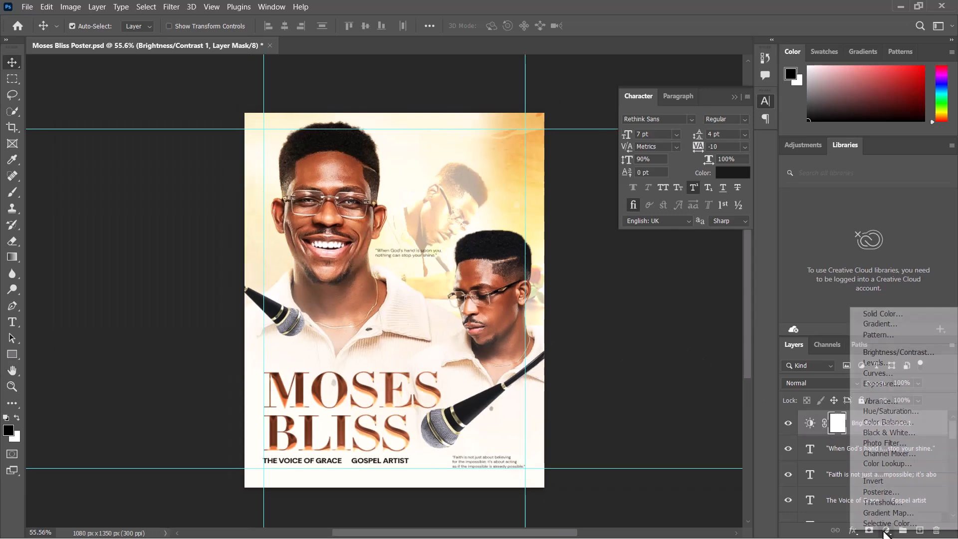
left_click(879, 373)
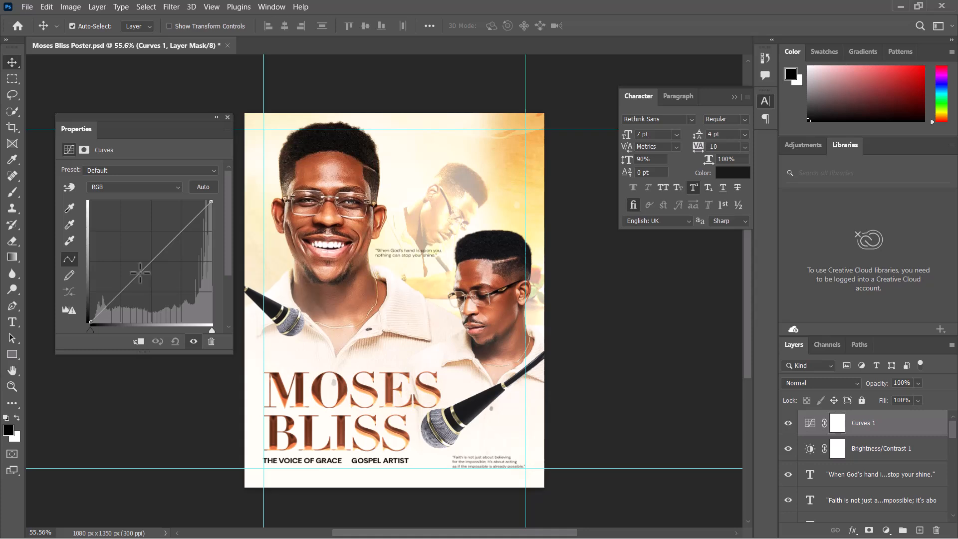
mouse_move(142, 275)
left_mouse_down()
mouse_move(129, 220)
mouse_move(142, 277)
left_mouse_up()
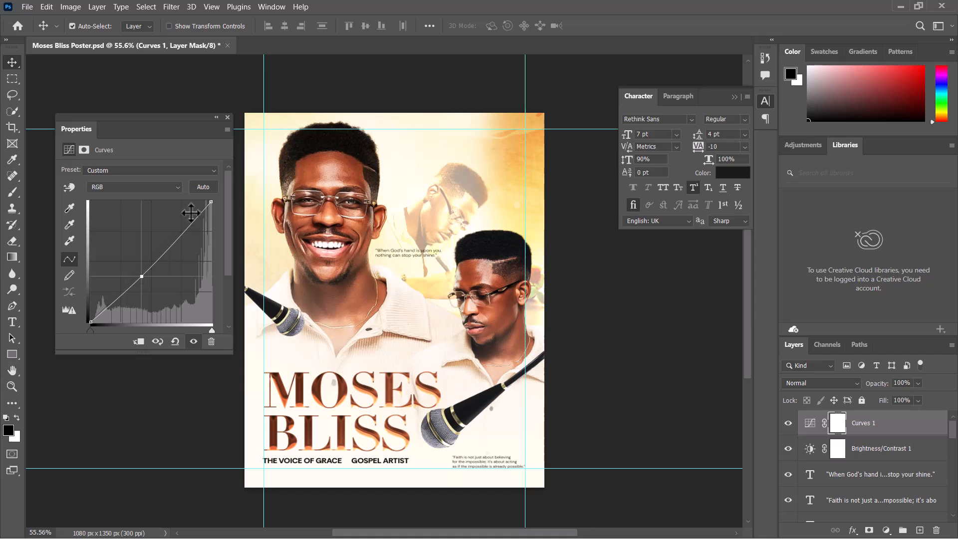
left_click(230, 118)
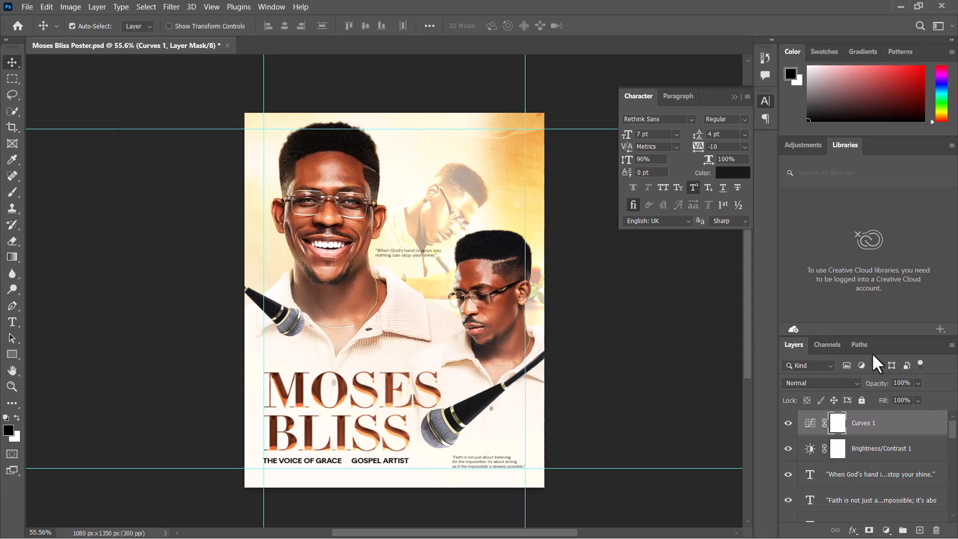
Enlarge the layer list and add a Color Balance adjustment layer above Curves, placing its settings beside the poster.
left_click(806, 149)
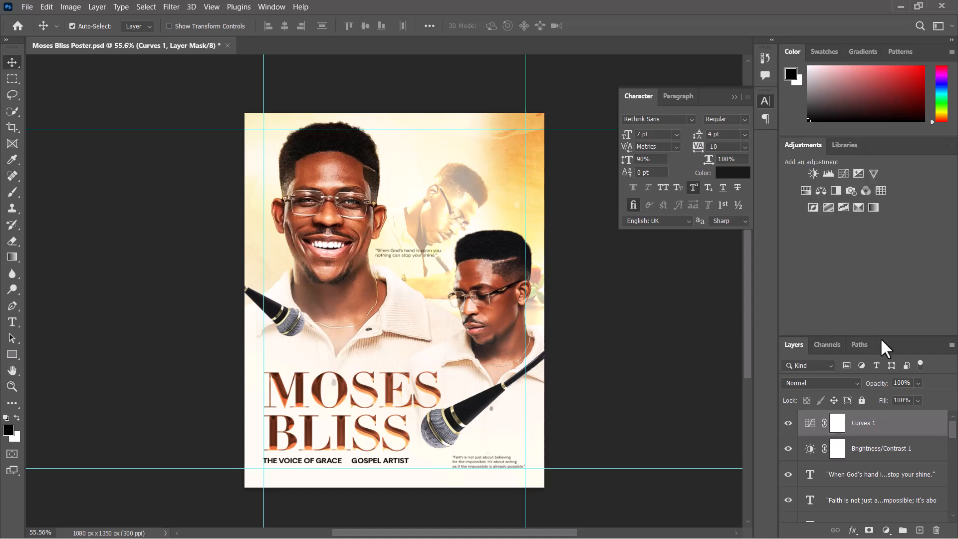
left_click_drag(885, 333, 869, 122)
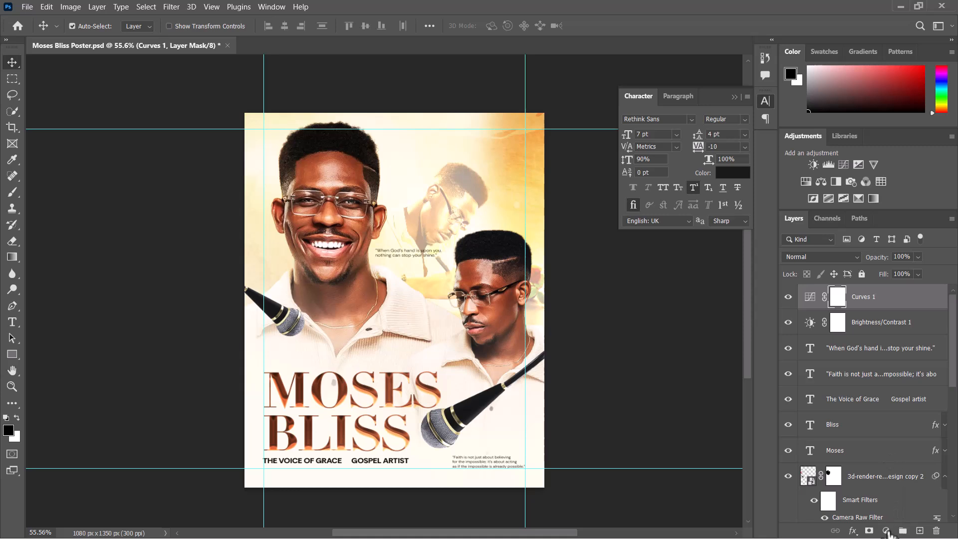
left_click(887, 532)
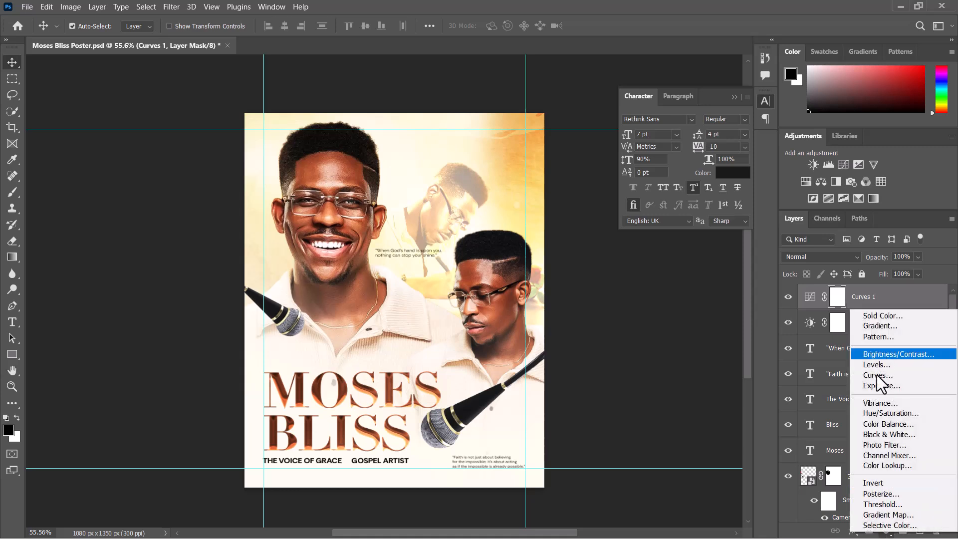
left_click(883, 426)
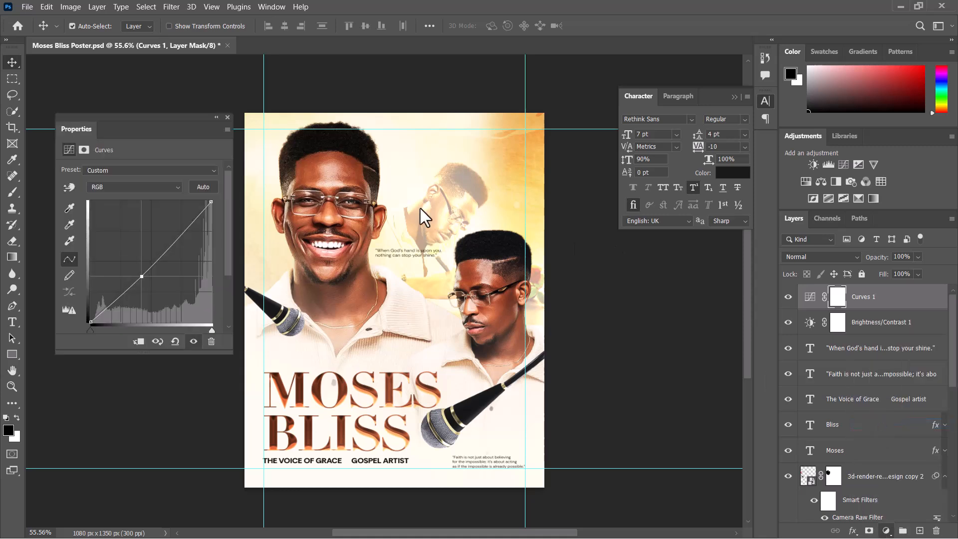
left_click_drag(165, 130, 658, 183)
left_click_drag(506, 532, 538, 532)
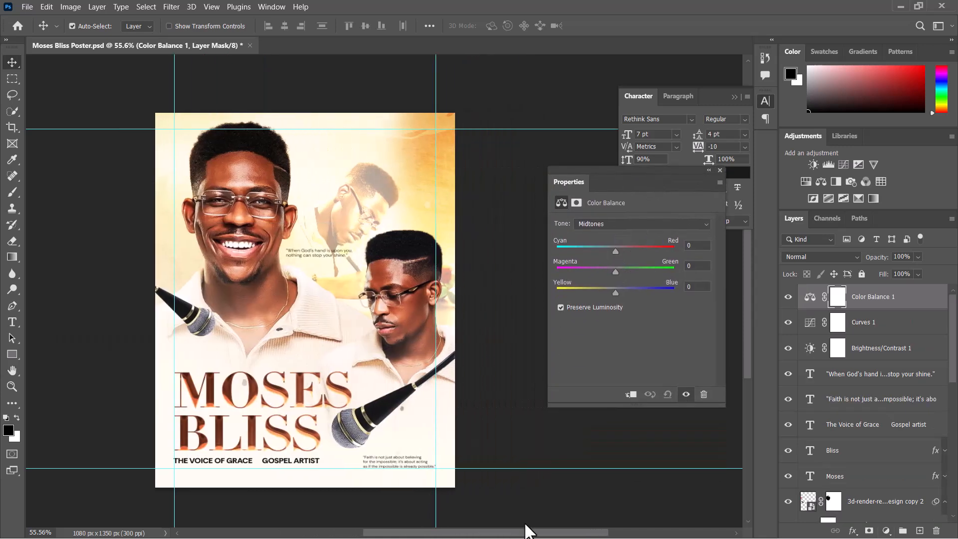
left_click_drag(633, 178, 544, 160)
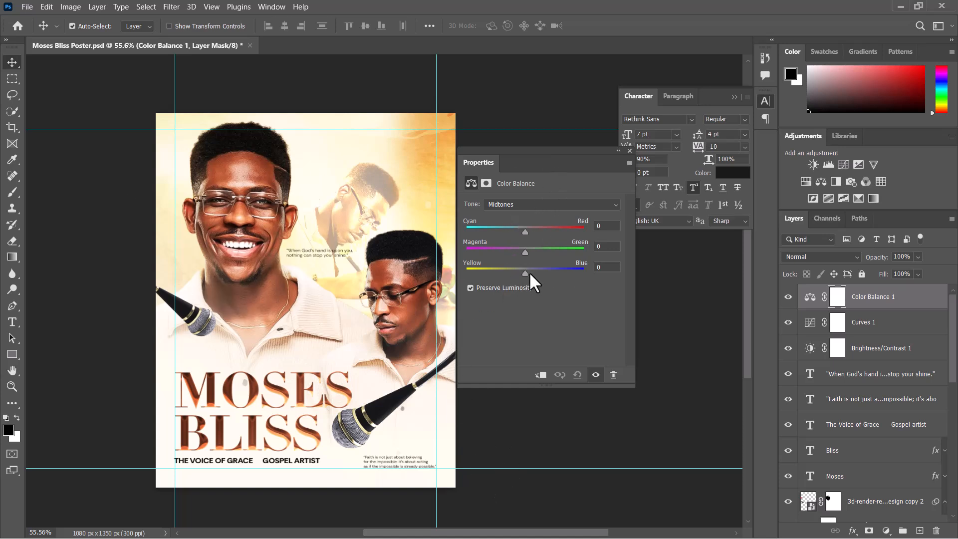
Fine-tune the Color Balance midtones slightly along the magenta–green and yellow–blue ranges, and collapse the adjustment's settings.
left_click_drag(525, 273, 527, 271)
left_click_drag(527, 248, 528, 247)
left_click_drag(526, 272, 523, 271)
mouse_move(524, 271)
left_mouse_down()
mouse_move(490, 267)
mouse_move(558, 274)
mouse_move(526, 274)
left_mouse_up()
left_click_drag(526, 250, 517, 227)
left_click(620, 151)
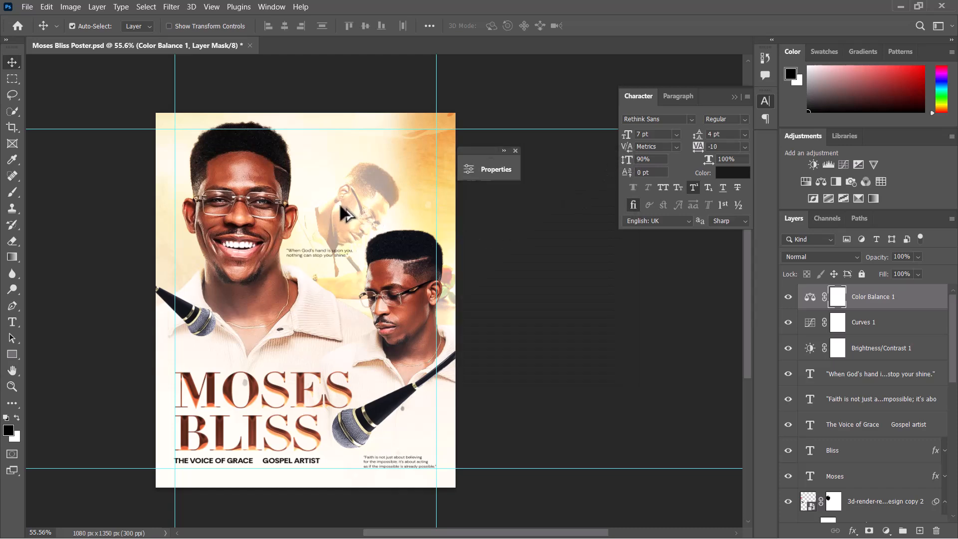
Compare the poster with the Color Balance layer hidden and shown.
scroll(300, 234, "up", 1)
scroll(295, 238, "up", 1)
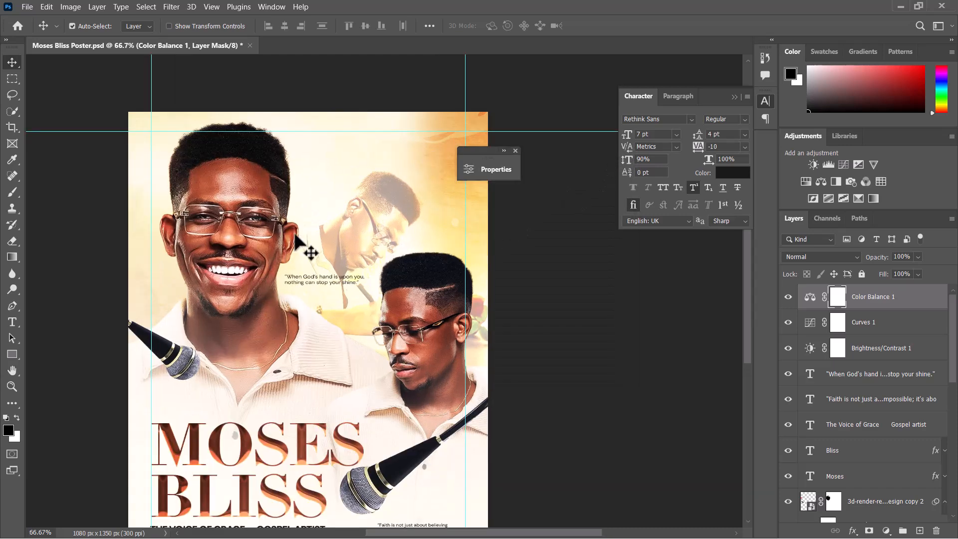
scroll(302, 246, "down", 2)
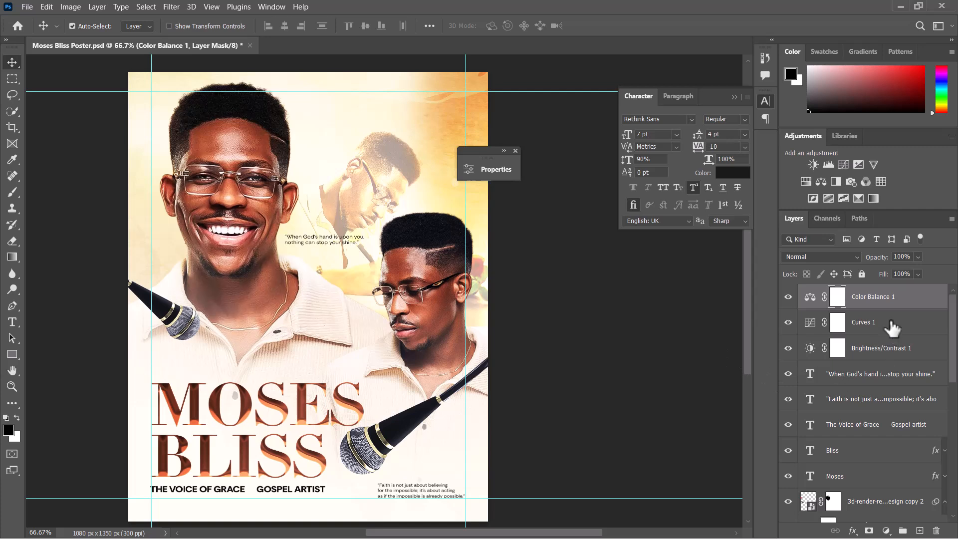
left_click(789, 298)
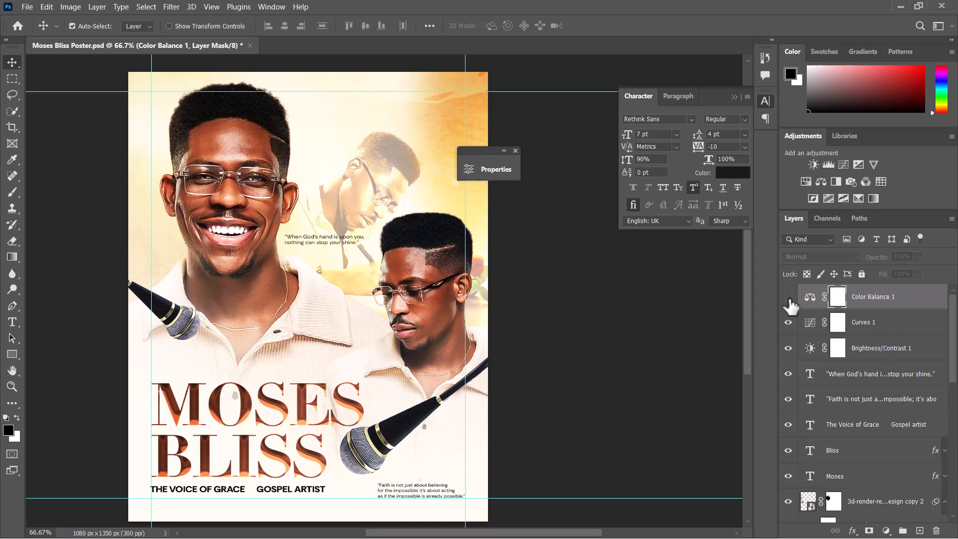
left_click(788, 297)
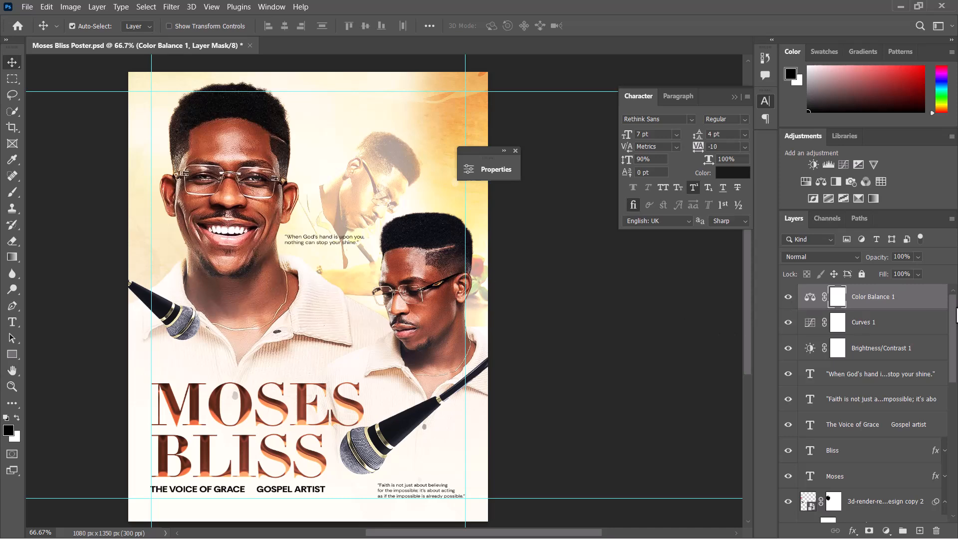
Lower the Color Balance 1 layer's opacity to 60%.
scroll(306, 282, "down", 1)
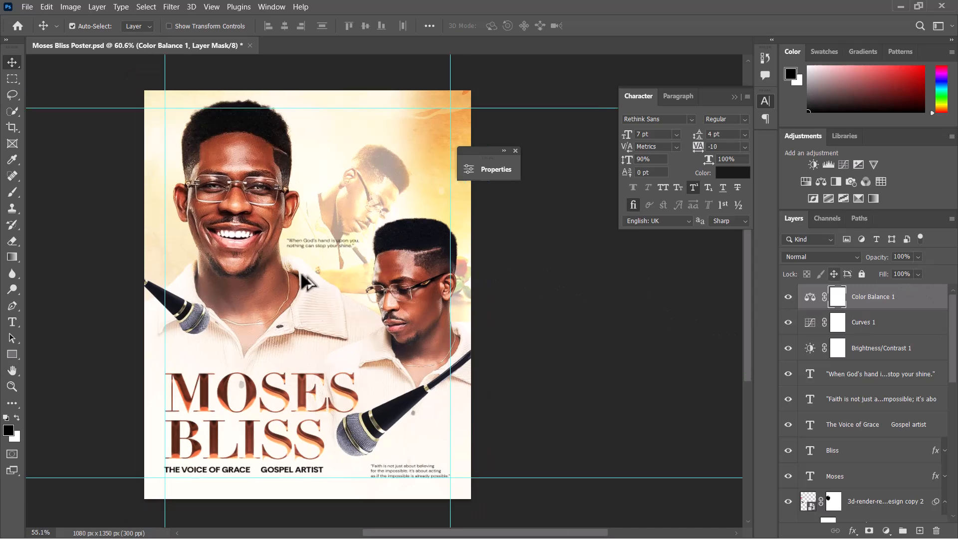
scroll(306, 282, "down", 1)
left_click_drag(266, 274, 331, 275)
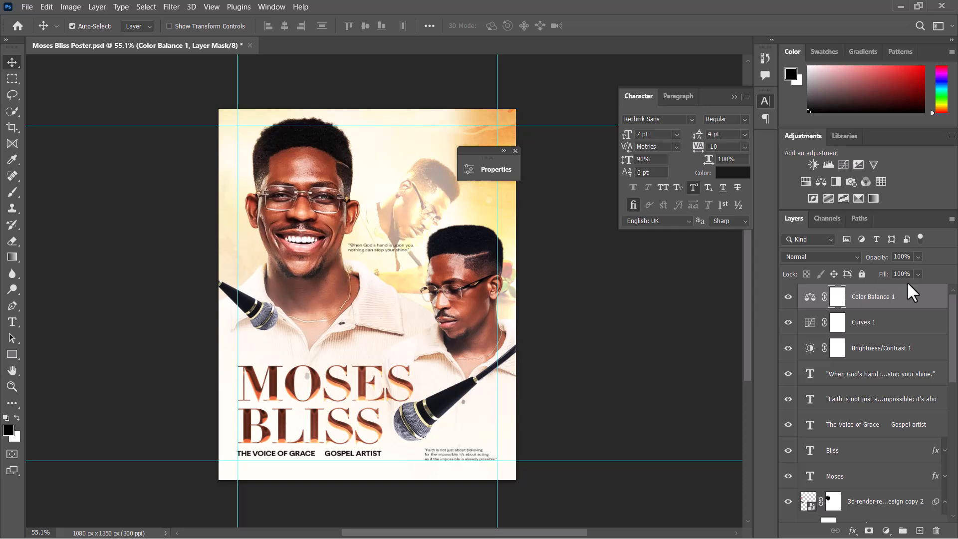
left_click(918, 257)
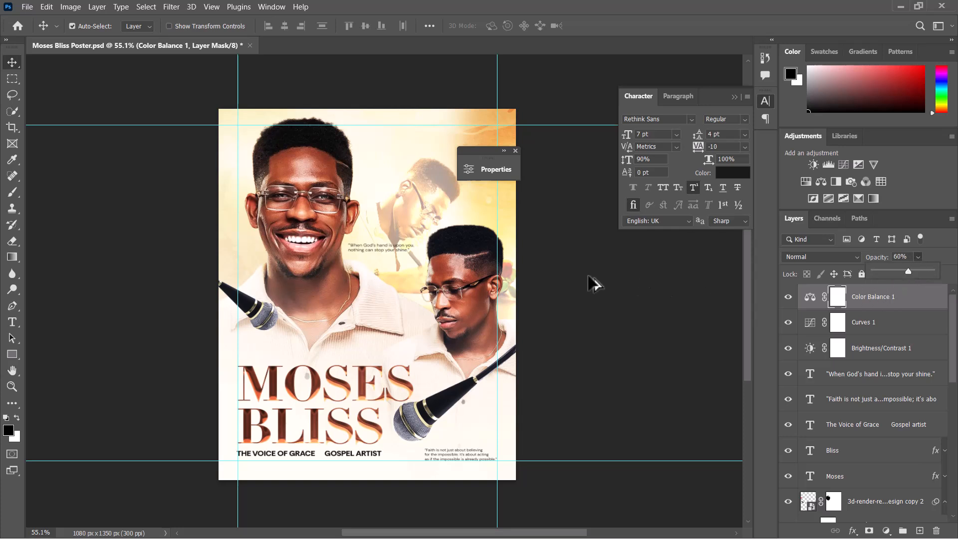
Move the collapsed Properties off the poster and compare the artwork with all three adjustment layers hidden and shown.
scroll(539, 283, "up", 1)
left_click_drag(474, 160, 587, 269)
left_click_drag(787, 298, 790, 350)
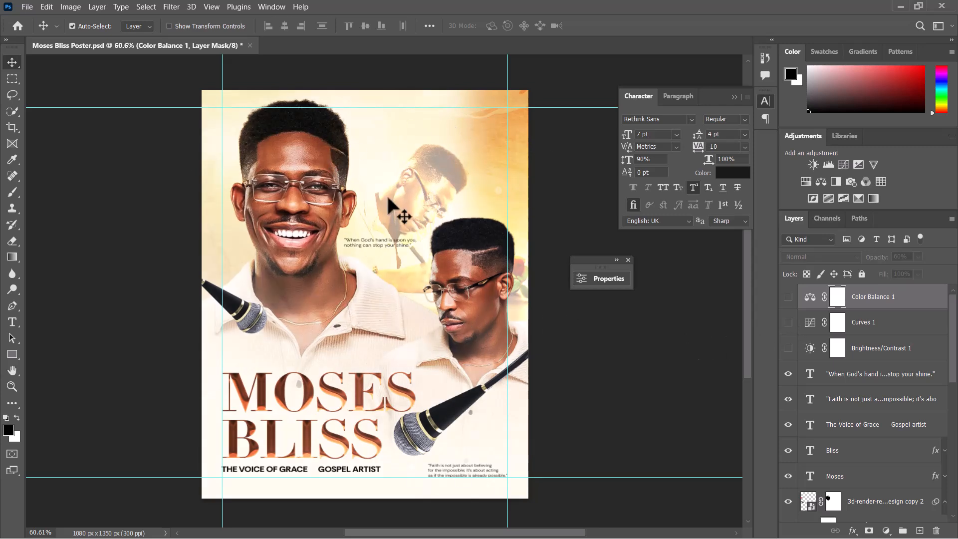
left_click_drag(789, 349, 789, 296)
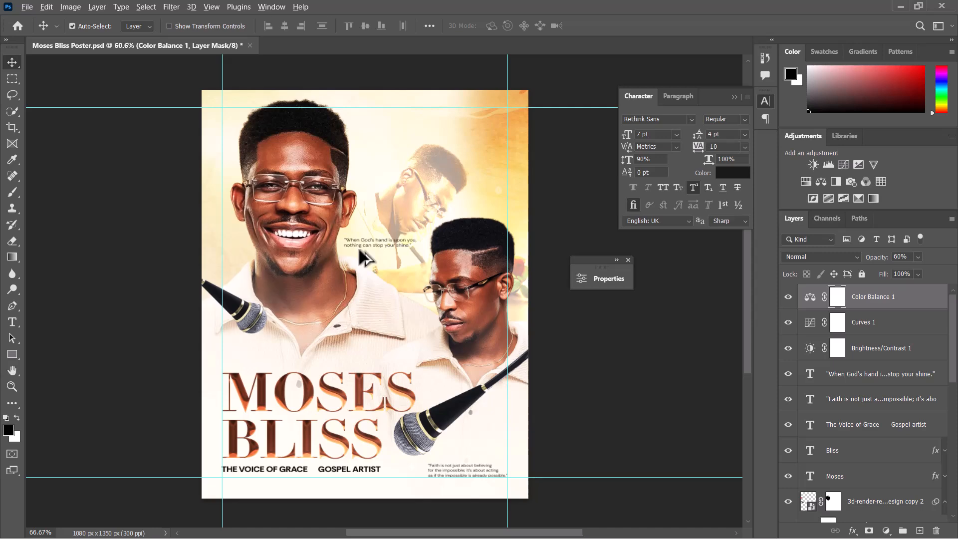
scroll(365, 257, "up", 1)
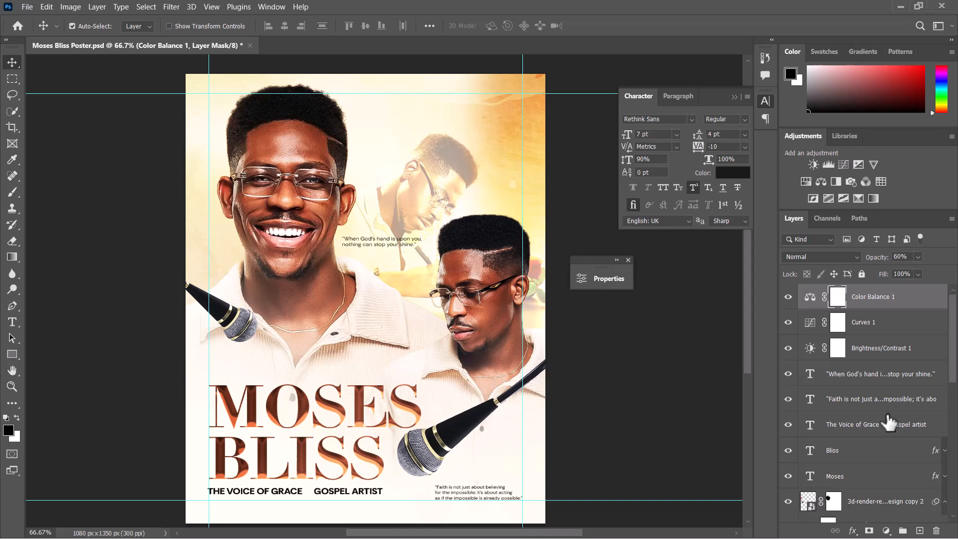
Collapse the smart filters of the upper microphone layer, and fold and unfold those of the lower microphone layer.
scroll(884, 428, "down", 5)
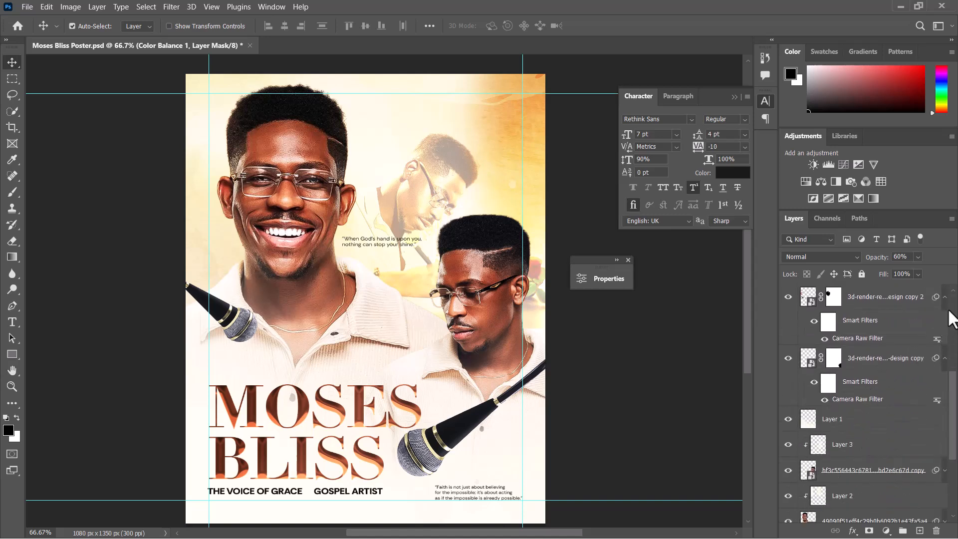
left_click(945, 322)
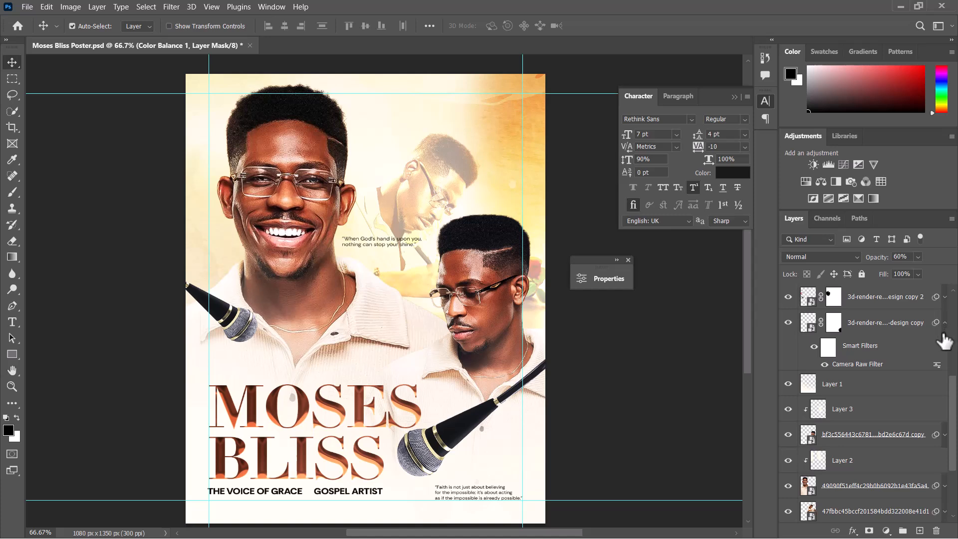
left_click(945, 322)
left_click(945, 323)
left_click(945, 323)
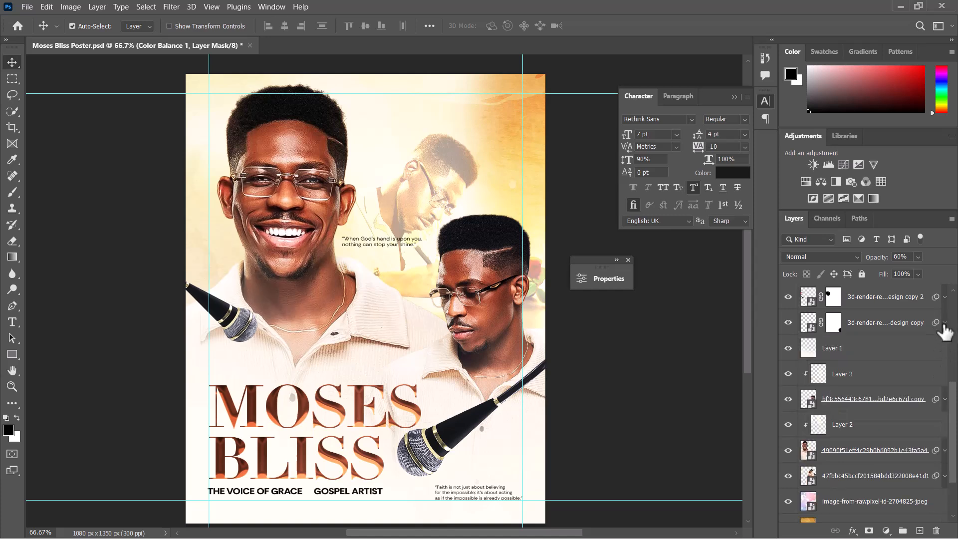
left_click(945, 322)
Group the layers from the faded portrait down to MadMaxWallpaper and duplicate the resulting group.
scroll(891, 424, "down", 2)
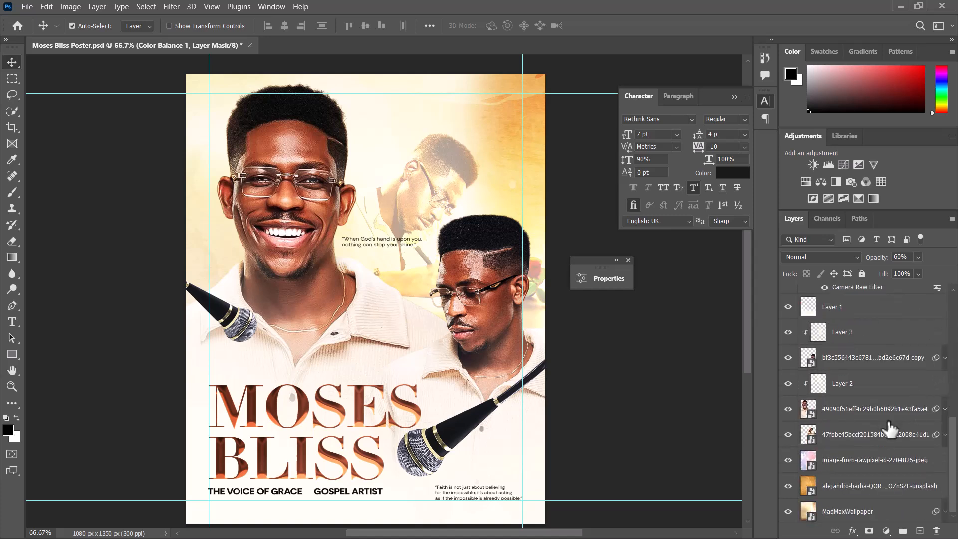
left_click(854, 413)
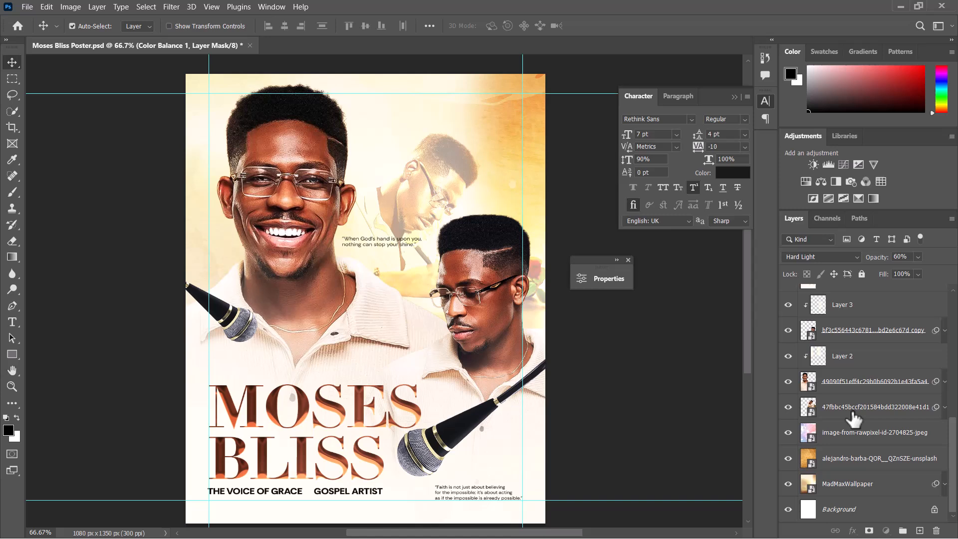
left_click(789, 407)
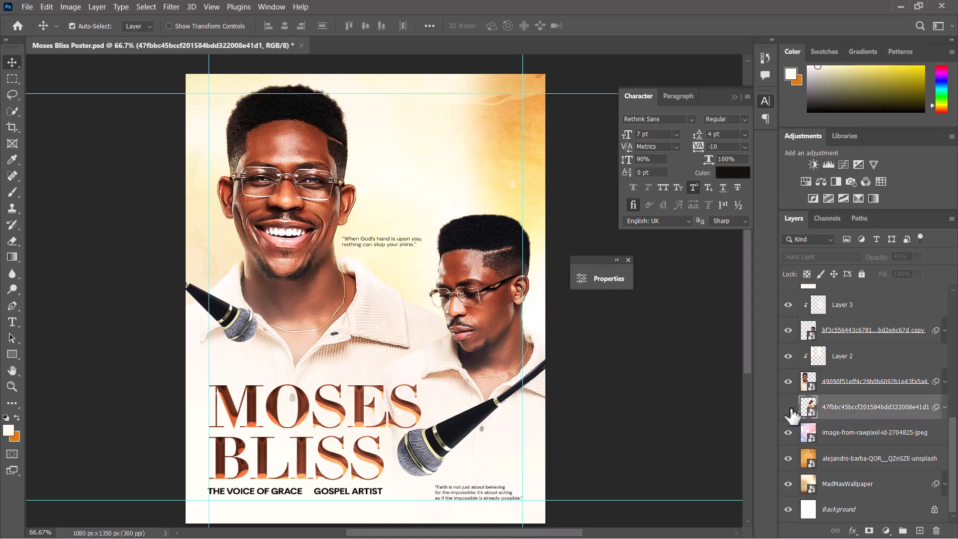
left_click(835, 491, "shift")
key("ctrl+g")
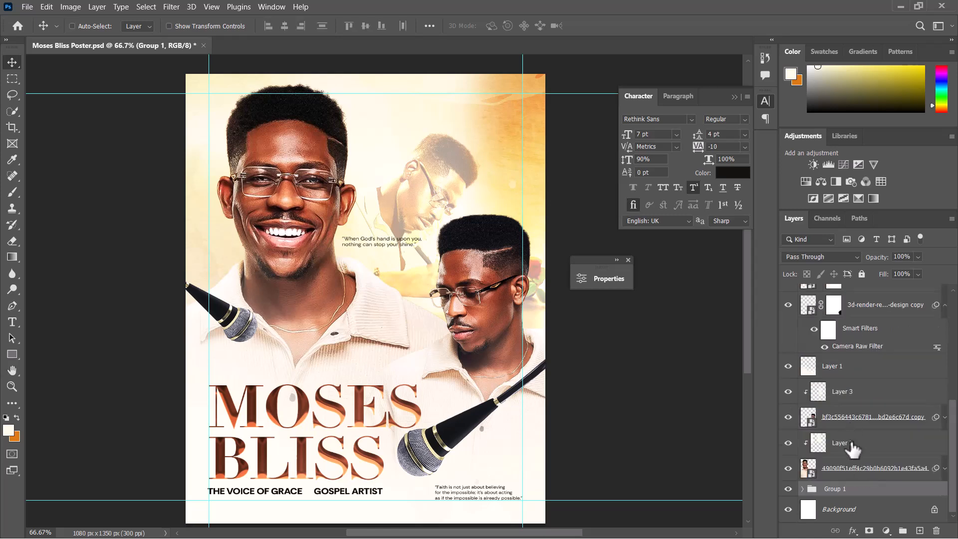
left_click_drag(866, 490, 719, 408)
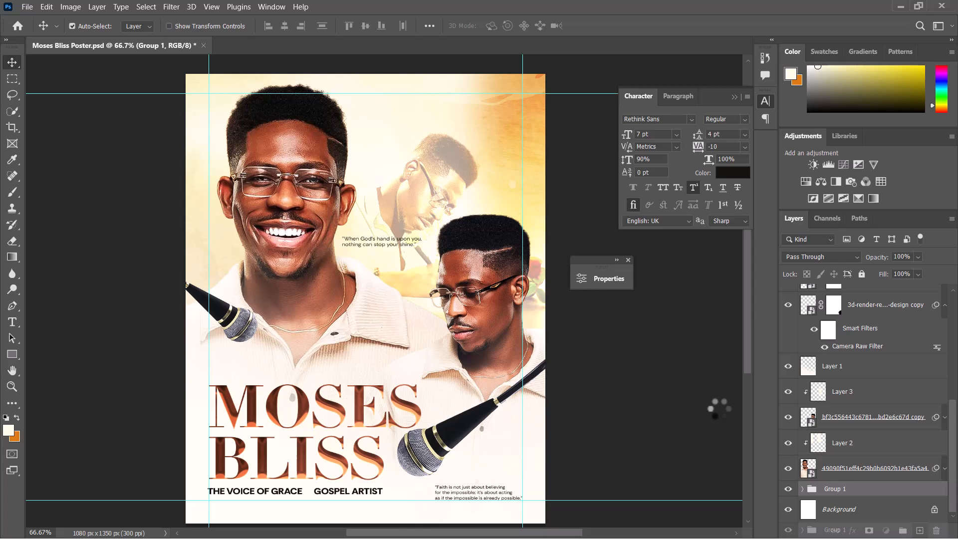
left_click_drag(720, 409, 655, 353)
left_click_drag(653, 351, 582, 310)
key("super")
mouse_move(416, 528)
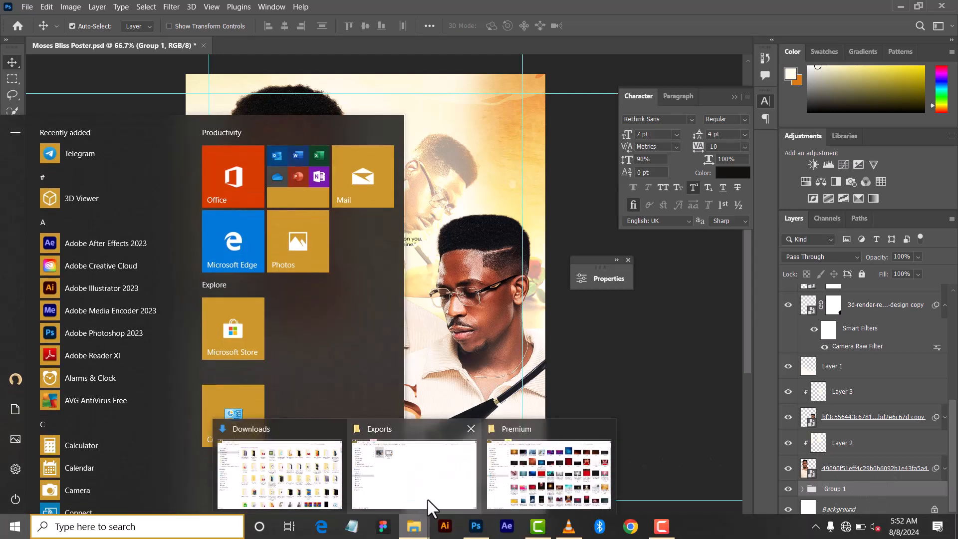
left_click(539, 477)
left_click_drag(496, 355, 486, 394)
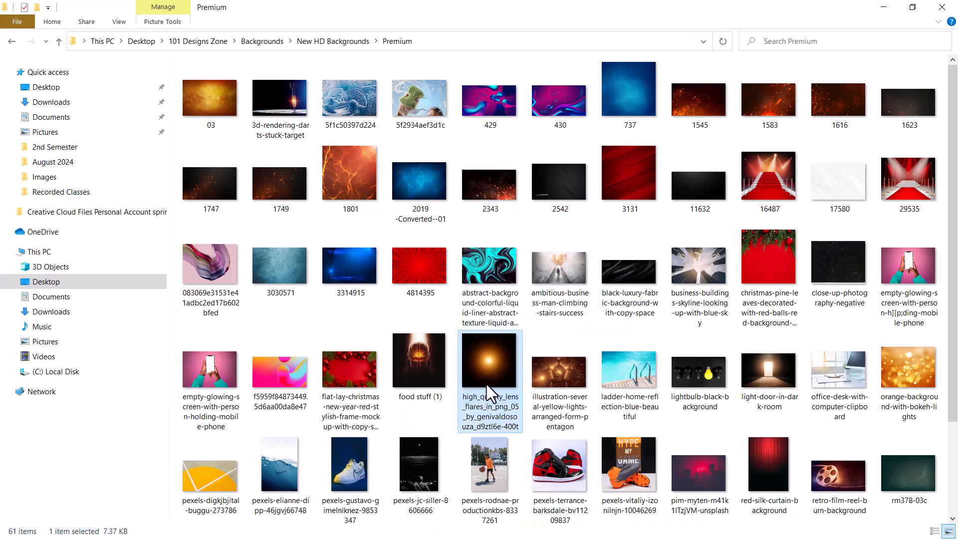
key("super")
key("super")
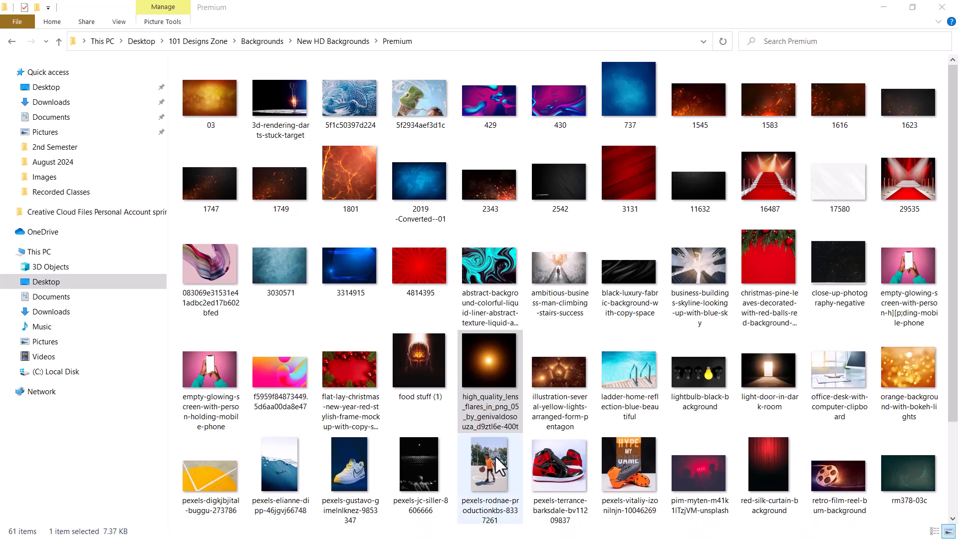
key("super")
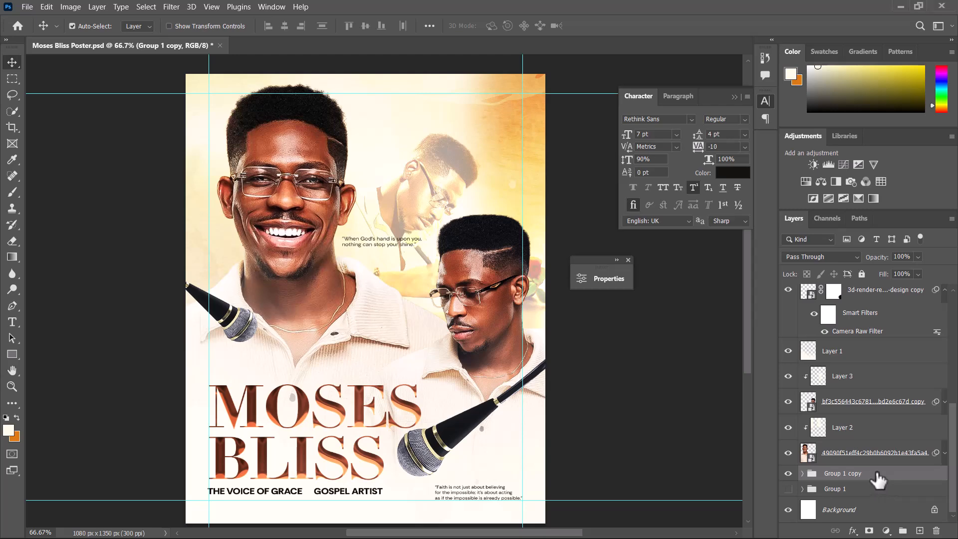
Convert the Group 1 copy group into a smart object.
right_click(883, 479)
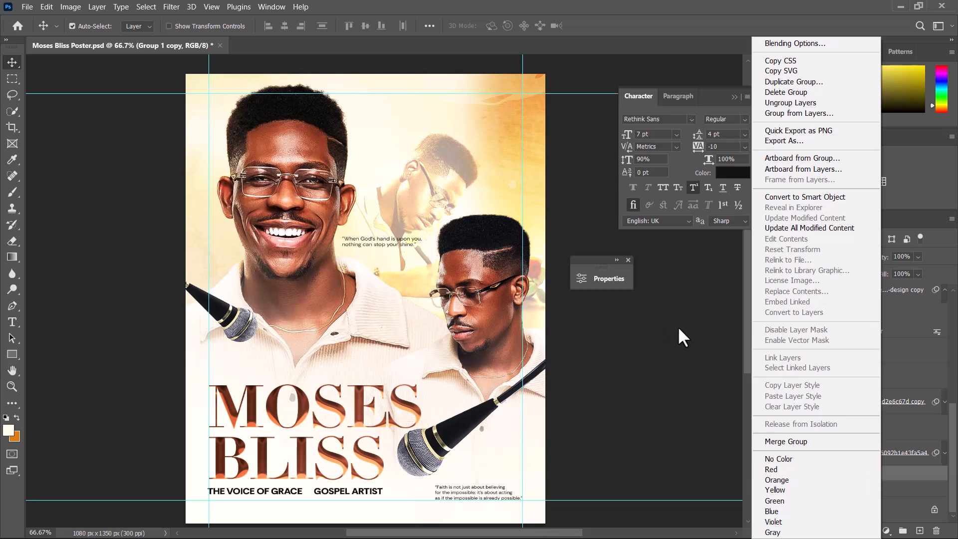
left_click(671, 305)
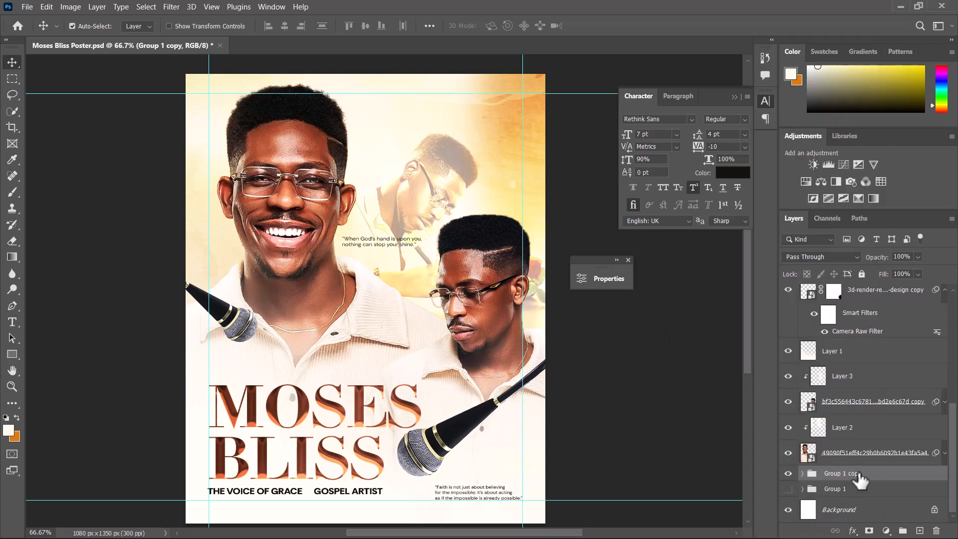
right_click(879, 471)
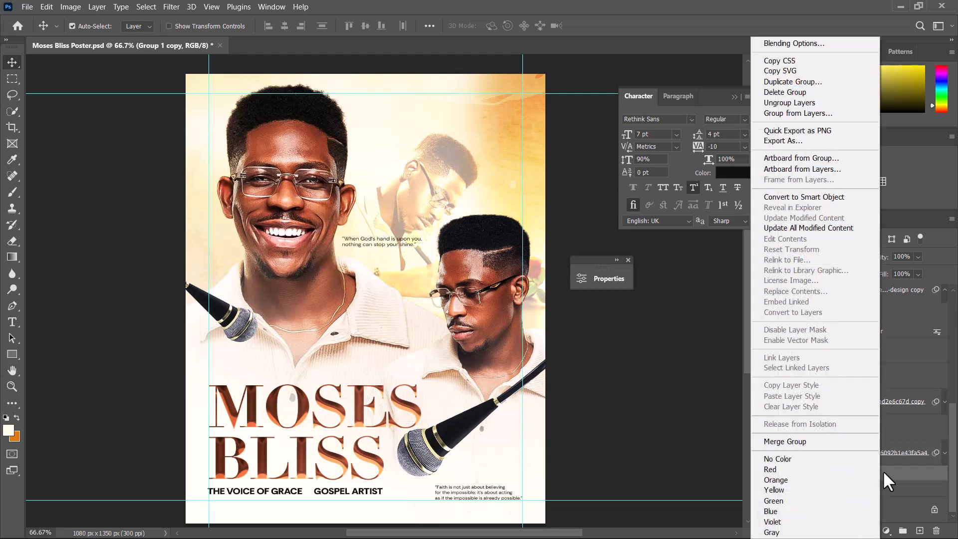
left_click(793, 197)
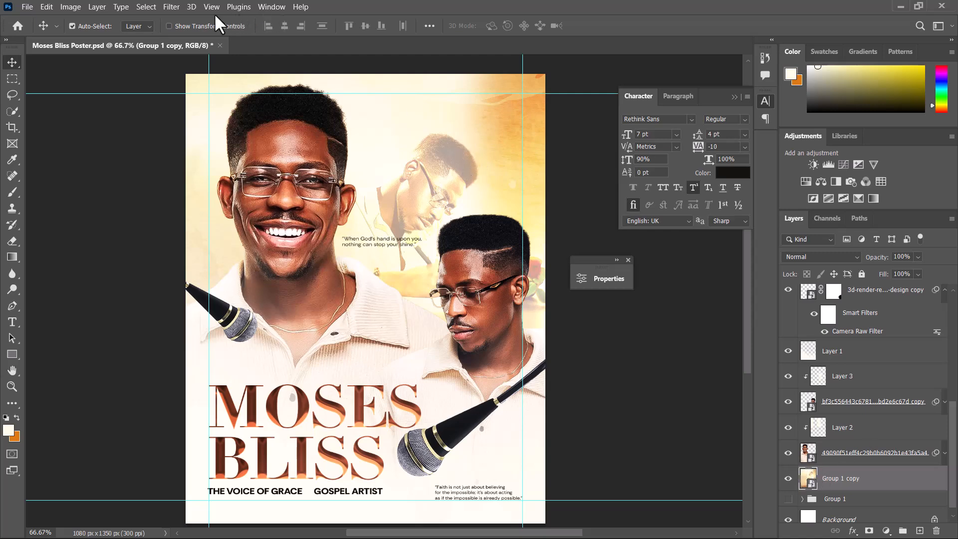
Open the Filter Gallery for the Group 1 copy smart object and fit its background artwork in the preview.
left_click(171, 6)
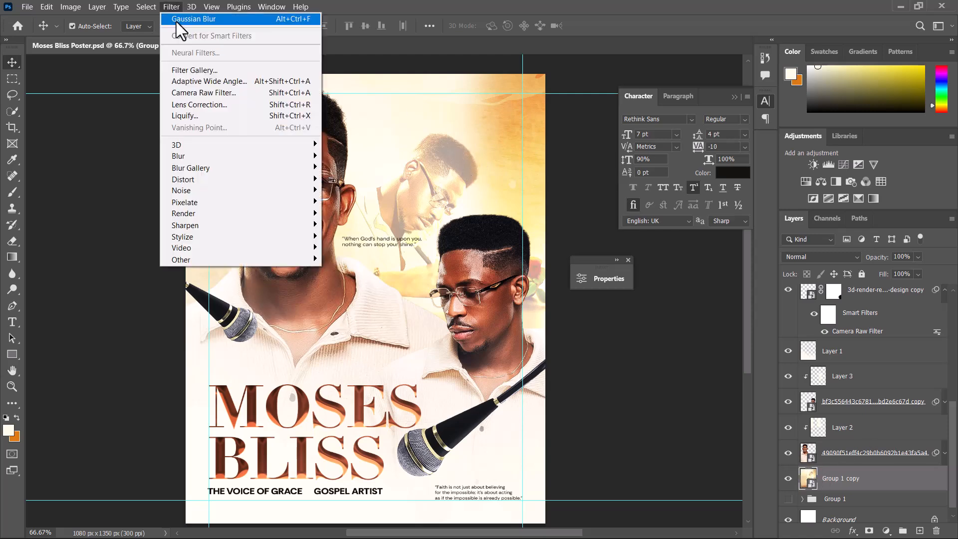
left_click(192, 69)
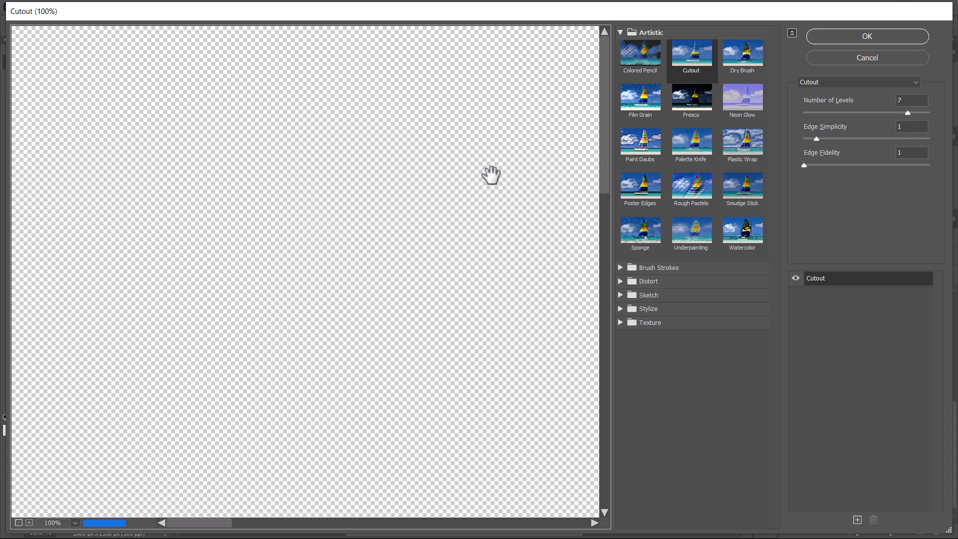
scroll(379, 200, "down", 2)
scroll(366, 225, "down", 4)
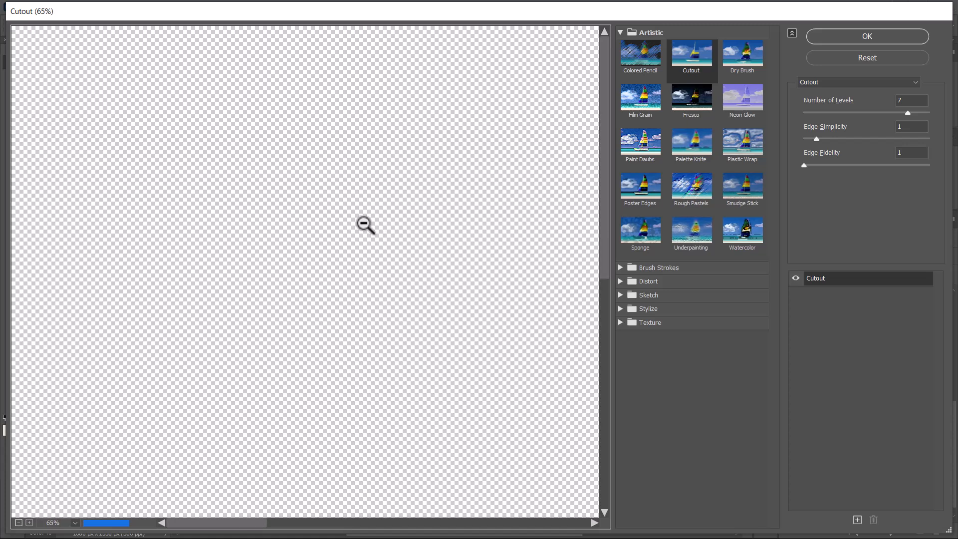
scroll(366, 225, "down", 2)
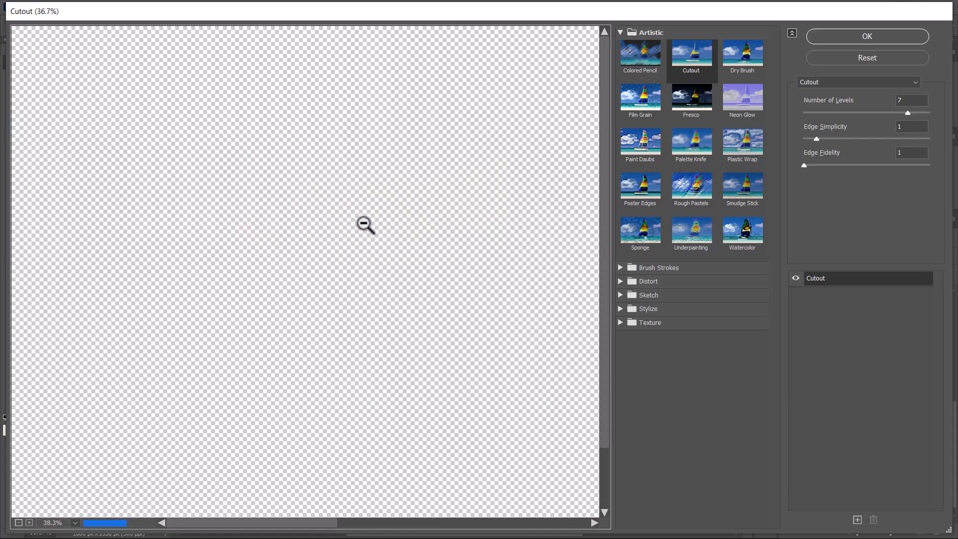
scroll(366, 225, "down", 1)
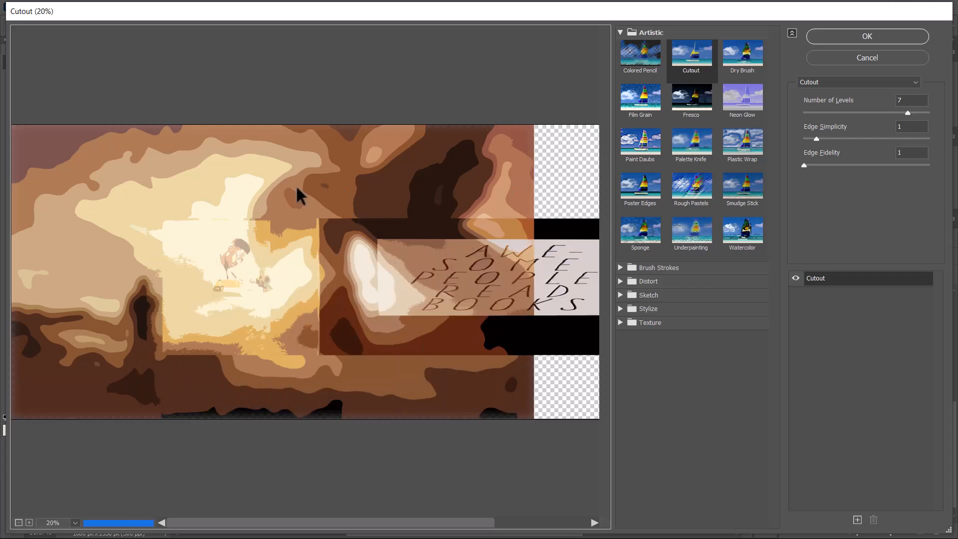
scroll(294, 192, "up", 1)
scroll(183, 257, "up", 1)
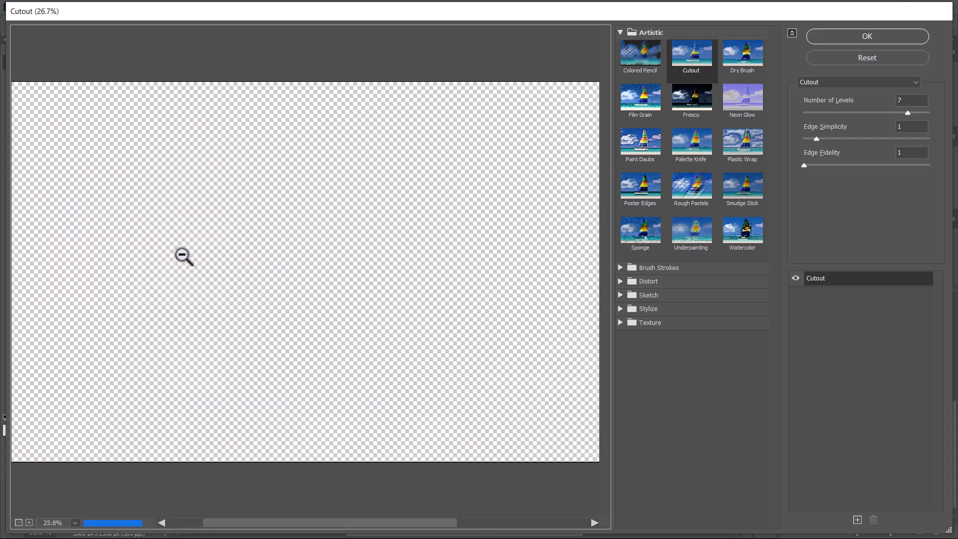
Try the Colored Pencil, Dry Brush and Diffuse Glow effects and browse the Sketch filters.
left_click(651, 59)
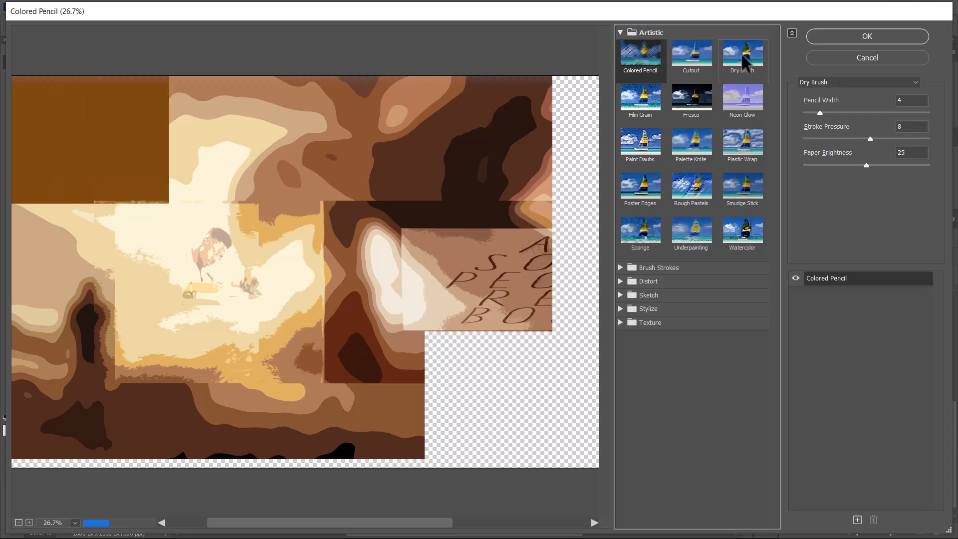
left_click(631, 32)
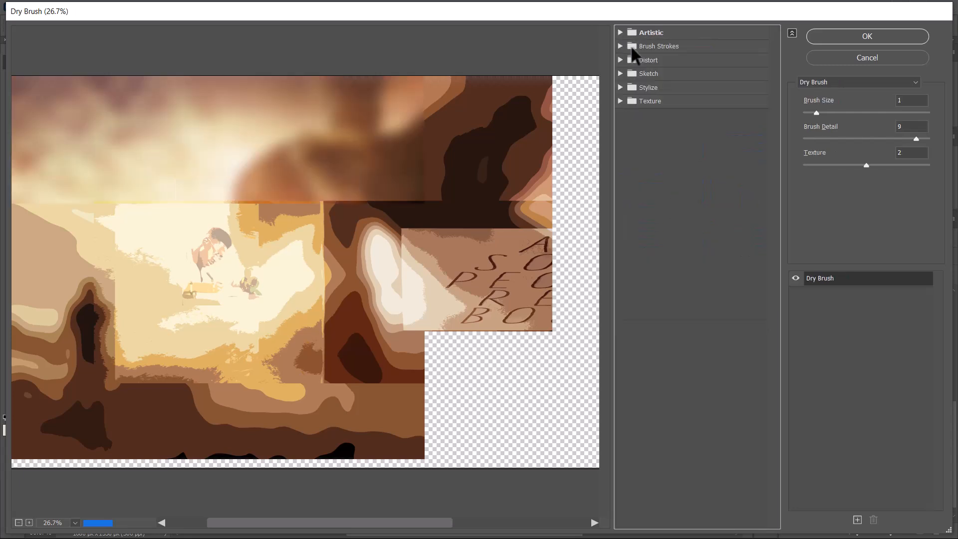
left_click(631, 45)
left_click(621, 46)
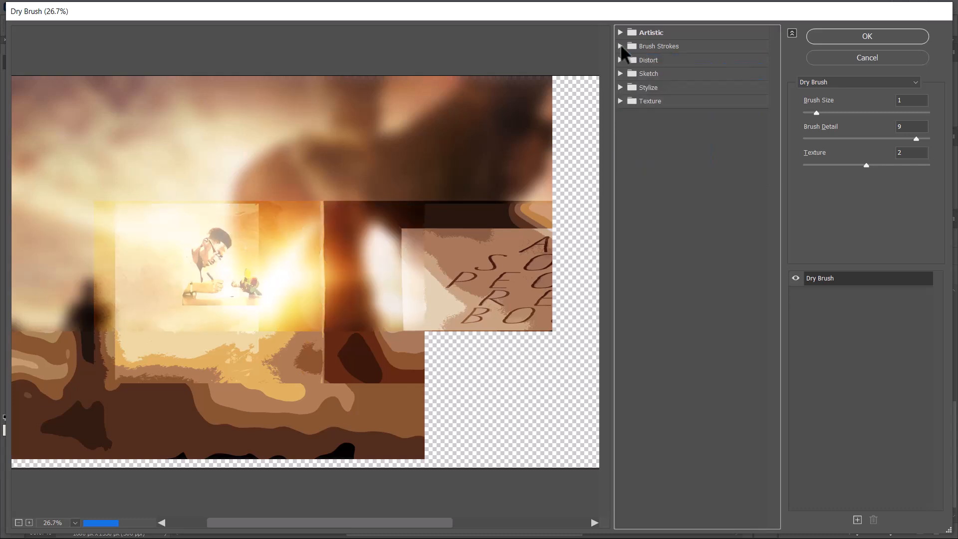
left_click(621, 60)
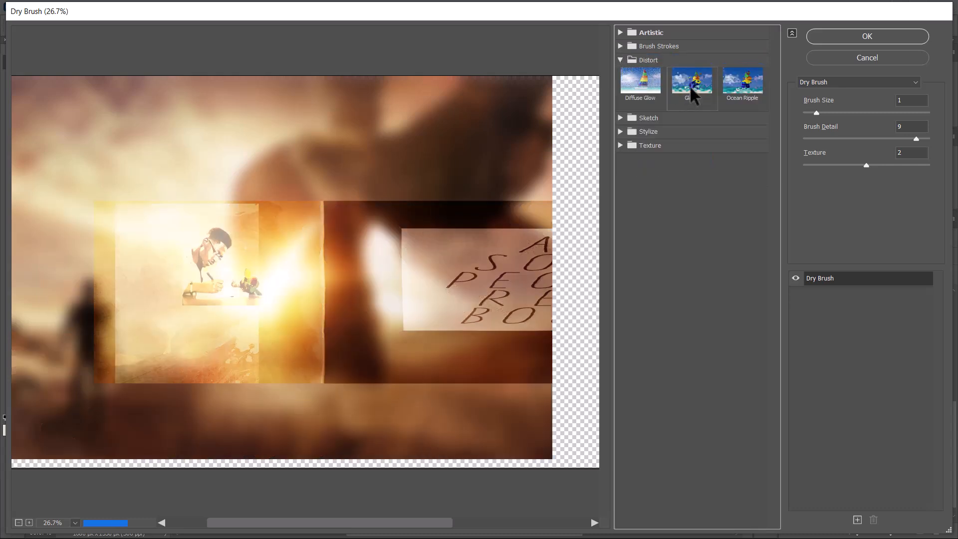
left_click(640, 82)
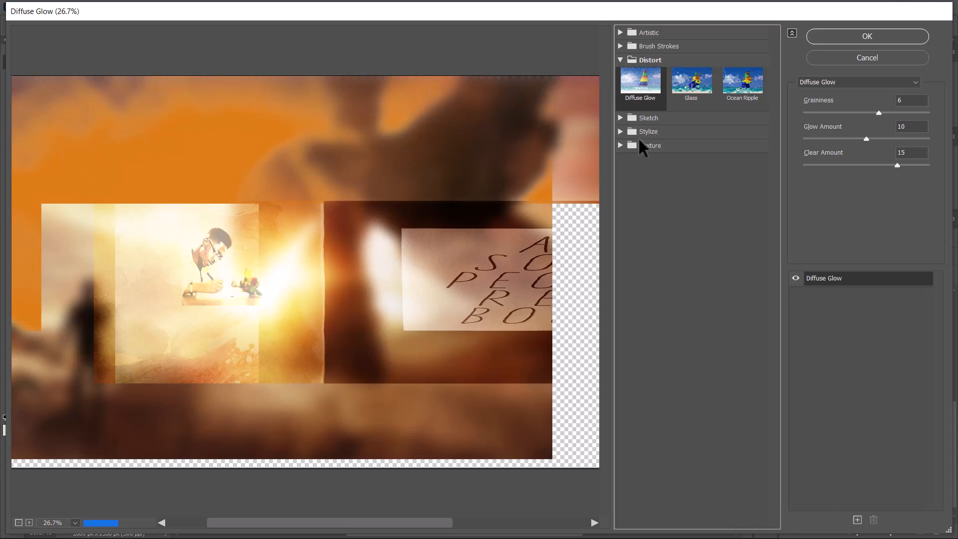
left_click(620, 60)
left_click(621, 73)
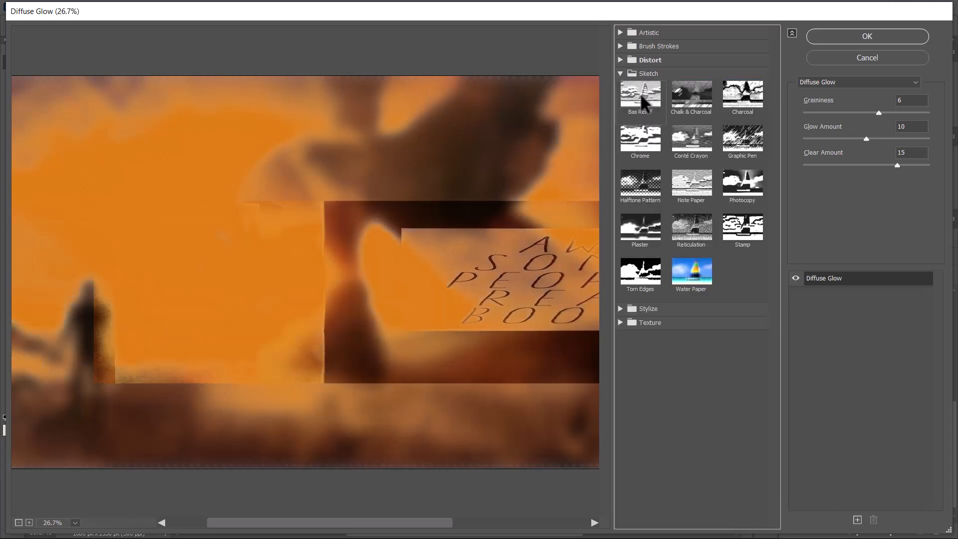
left_click(620, 73)
Apply the Sprayed Strokes filter from Brush Strokes with Stroke Length 13, Spray Radius 6 and Right Diagonal direction.
left_click(621, 46)
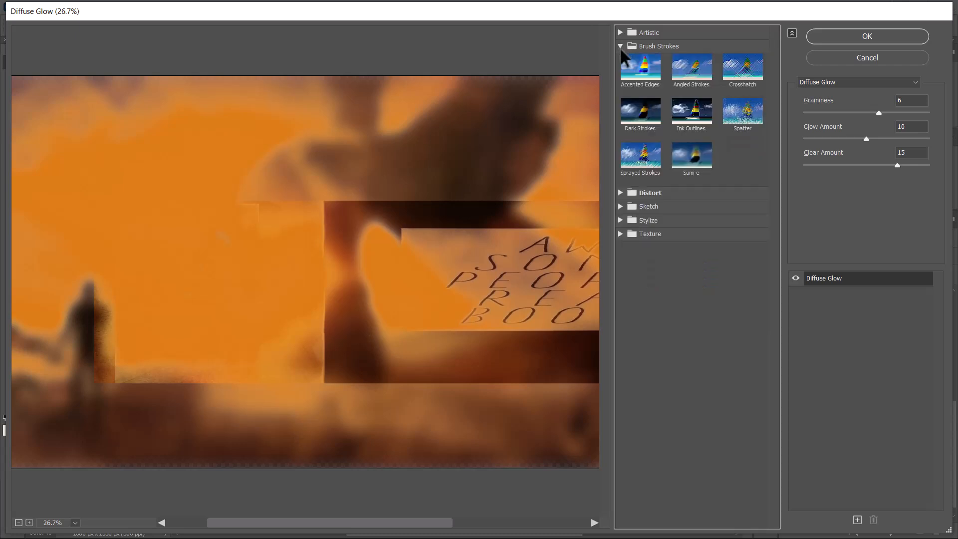
left_click(750, 112)
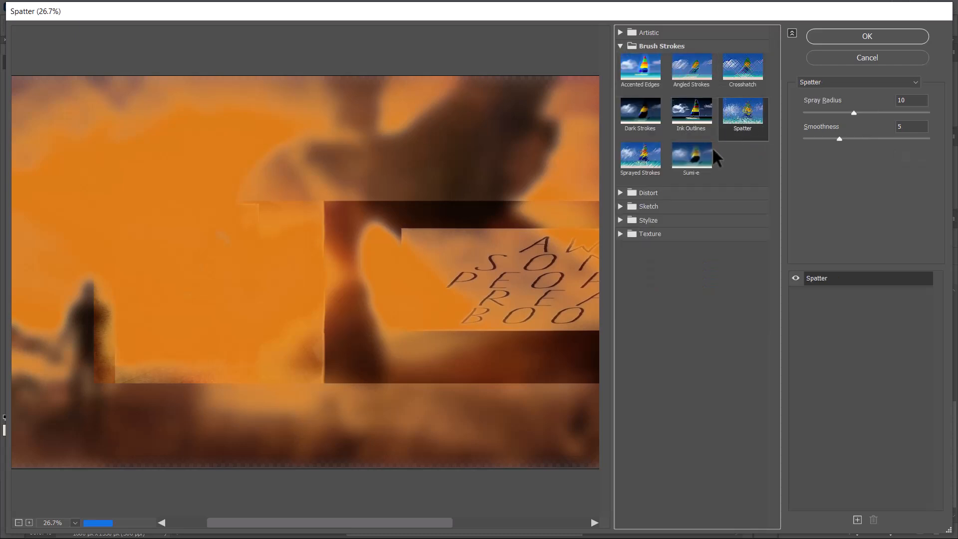
left_click(659, 159)
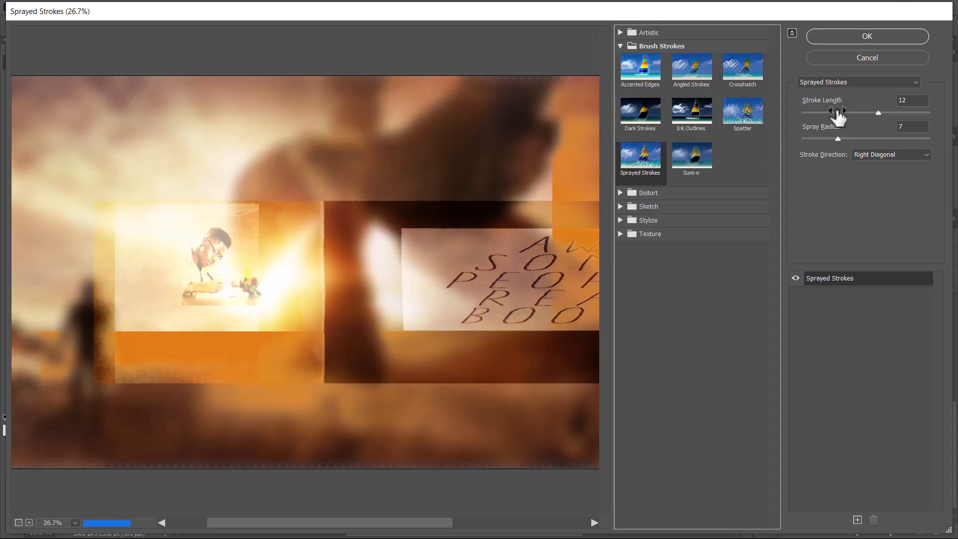
left_click_drag(878, 108, 882, 105)
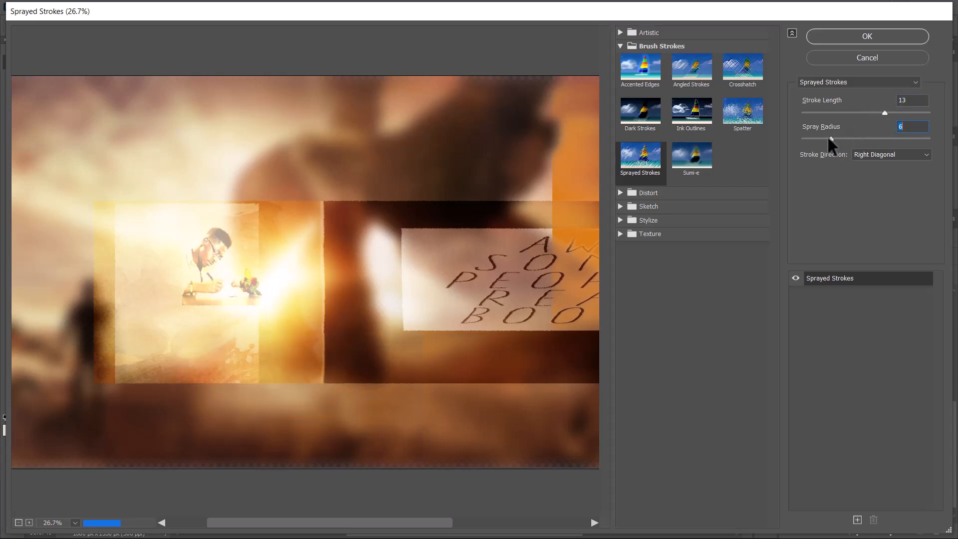
left_click(859, 35)
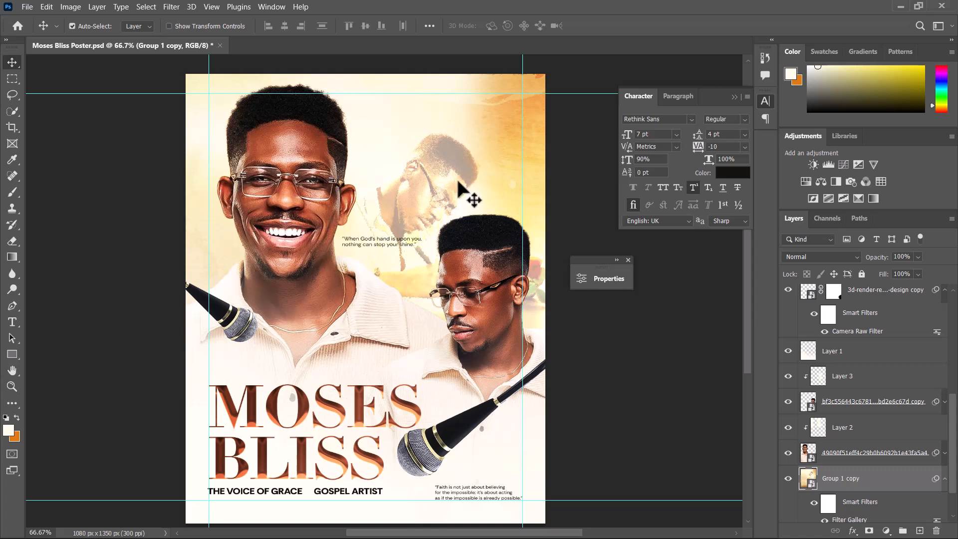
Examine the sprayed-strokes effect on the poster background, up close around the faded portrait and at full view.
scroll(464, 187, "down", 2)
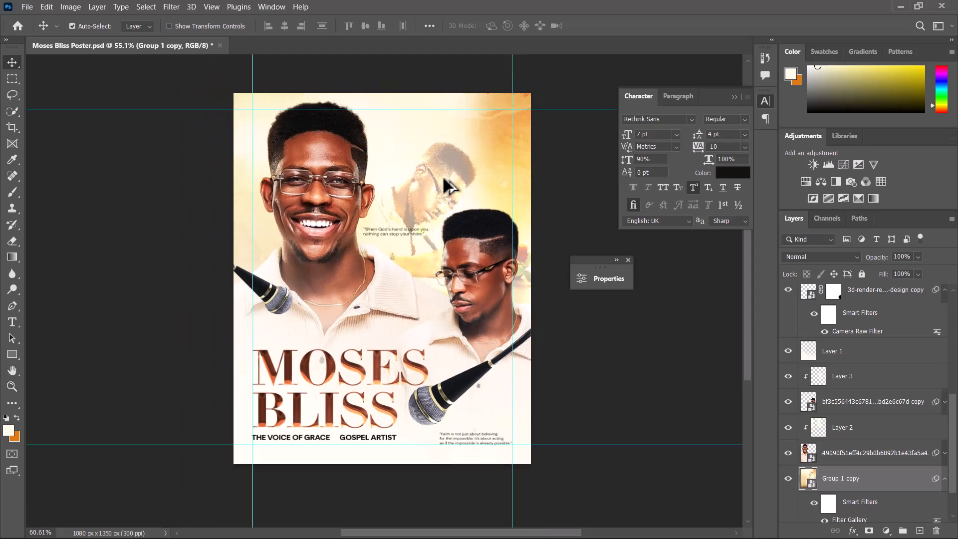
scroll(447, 187, "up", 4)
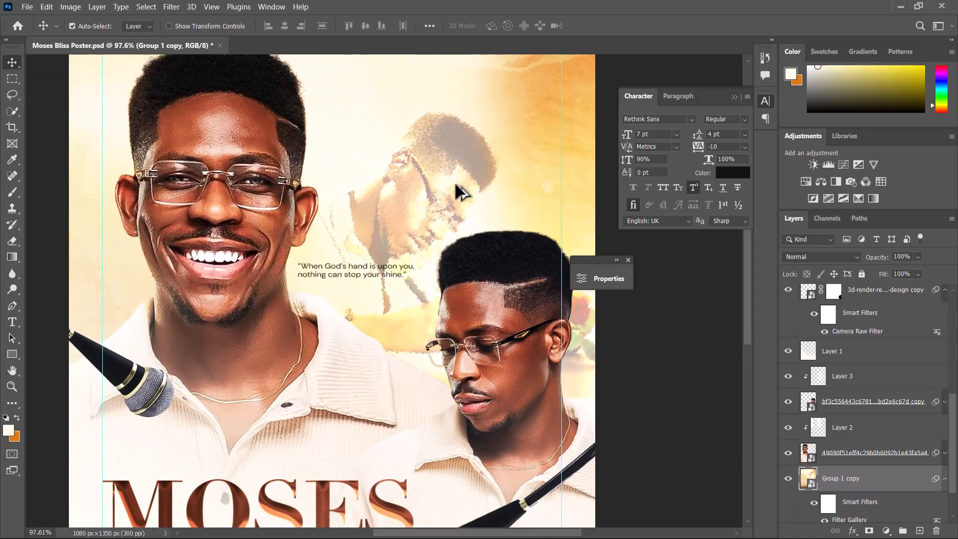
scroll(462, 192, "down", 4)
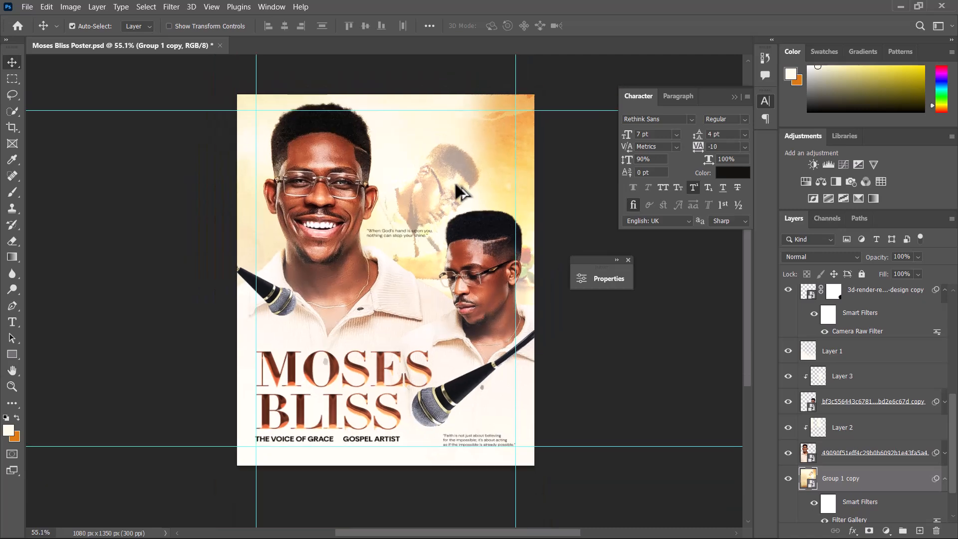
scroll(462, 192, "up", 1)
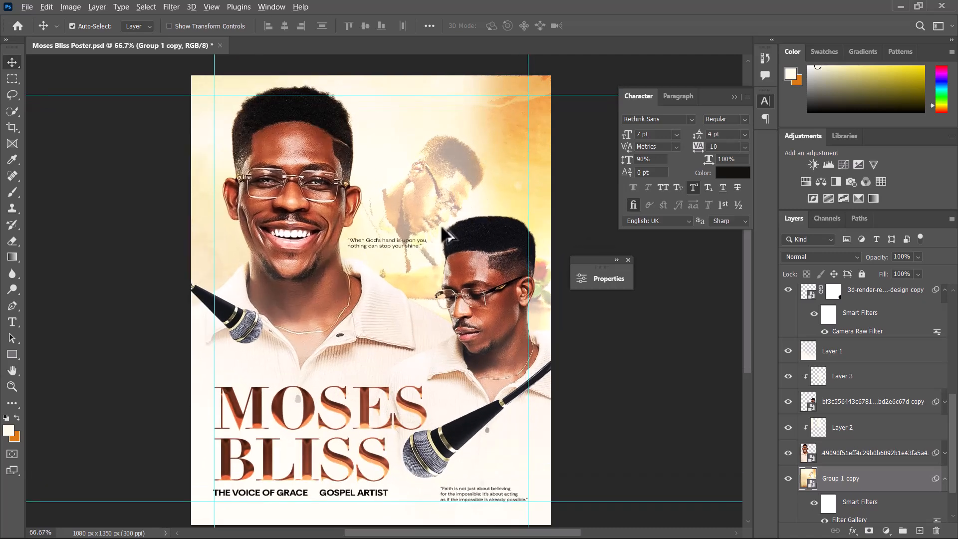
scroll(447, 233, "up", 1)
scroll(852, 497, "down", 2)
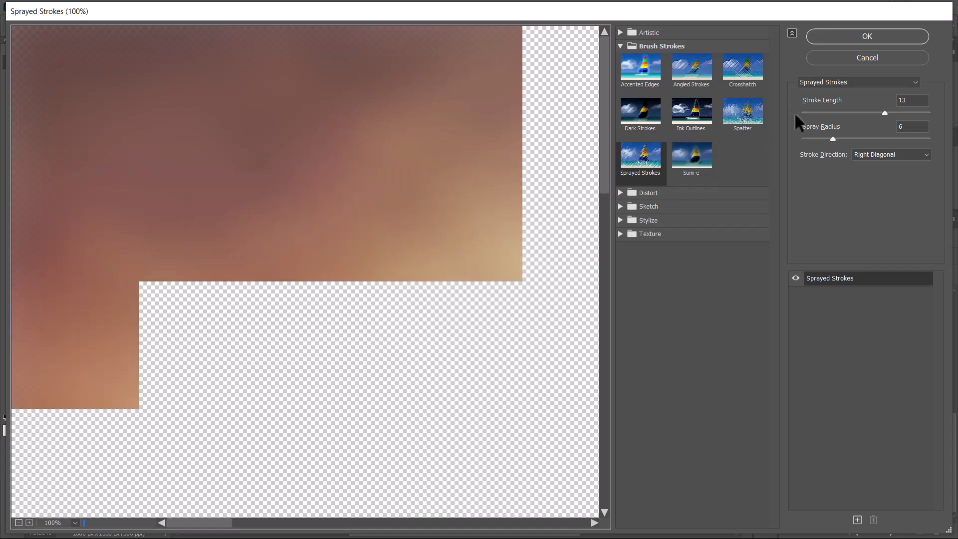
Lower the stroke length and spray radius of the Sprayed Strokes smart filter on Group 1 copy and apply the change.
left_click(395, 226, "alt")
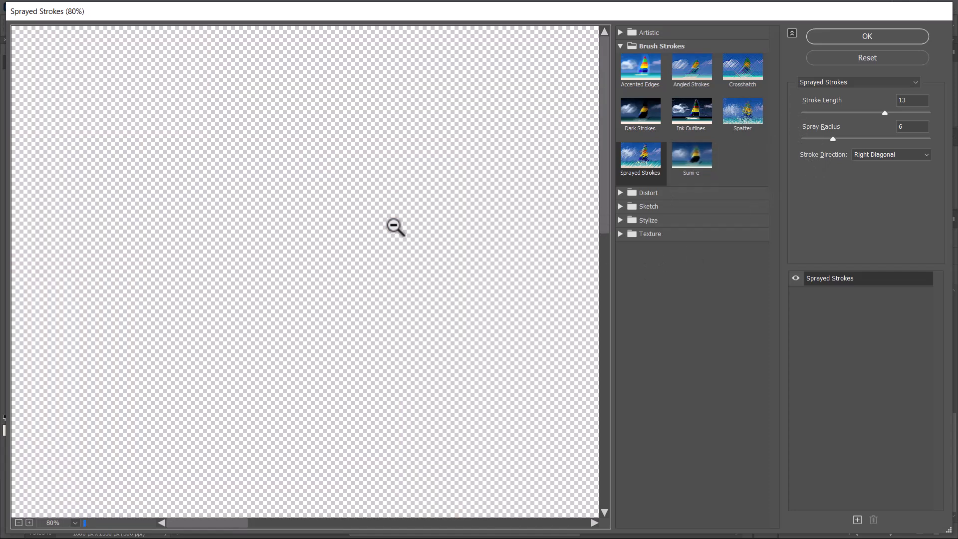
left_click(394, 226, "alt")
left_click(394, 227, "alt")
left_click(395, 226, "alt")
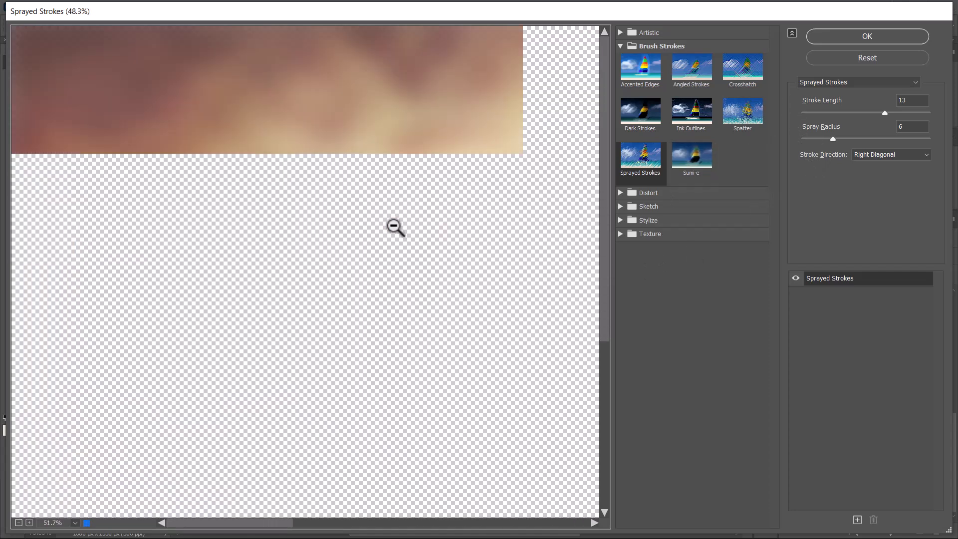
left_click(394, 226, "alt")
left_click(394, 227, "alt")
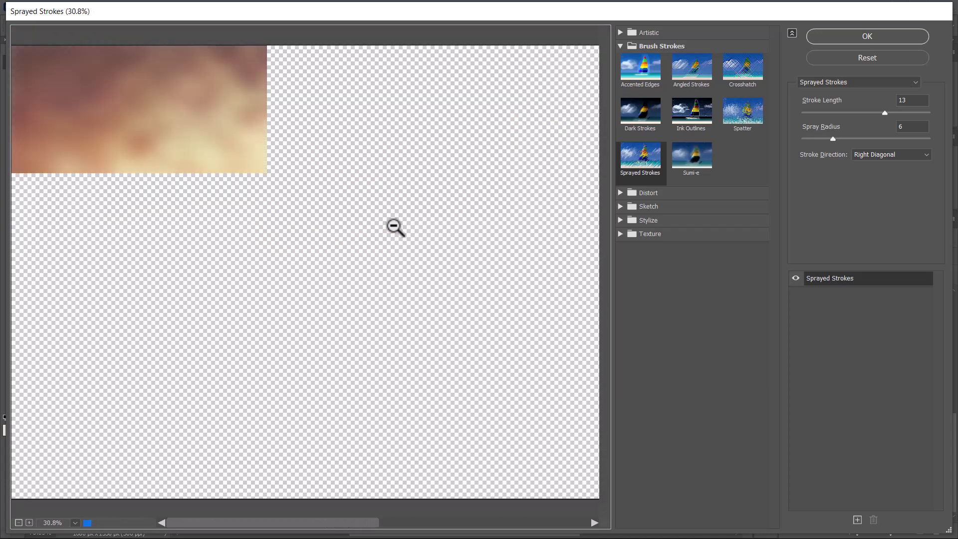
left_click(394, 226, "alt")
left_click(394, 226, "alt")
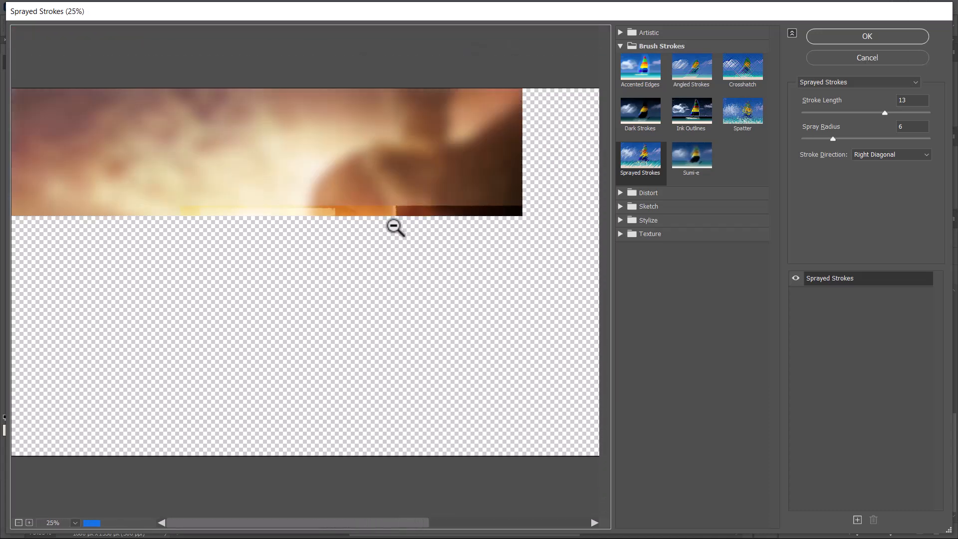
left_click(310, 240, "alt")
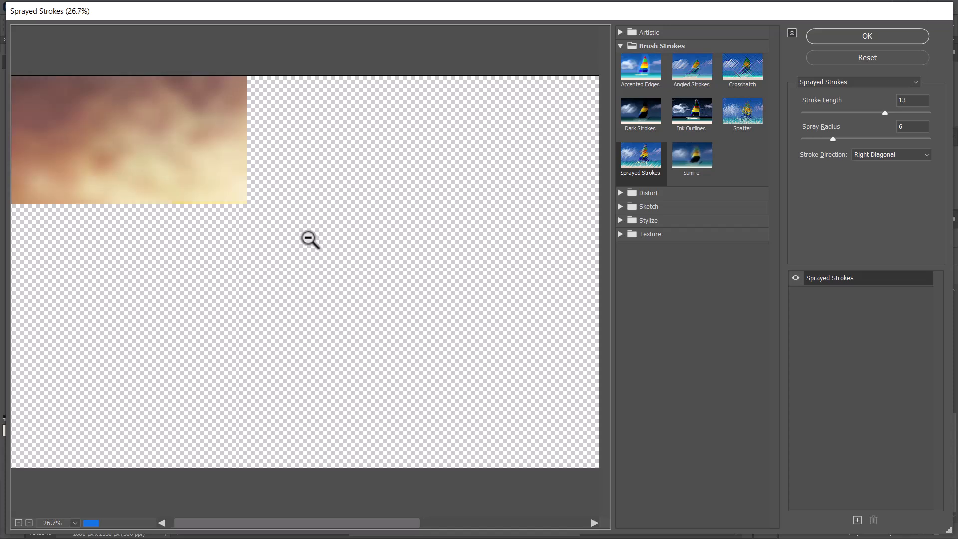
left_click(302, 257)
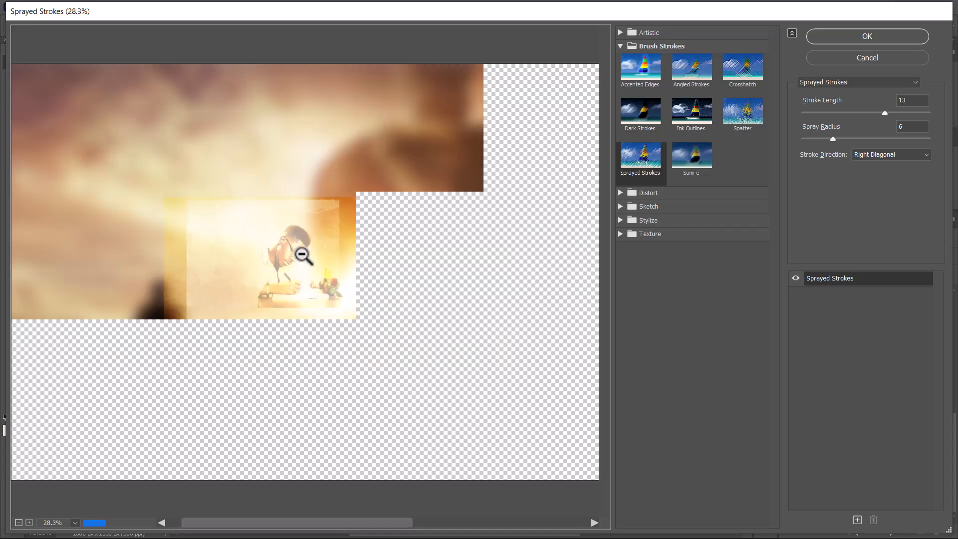
left_click(316, 258)
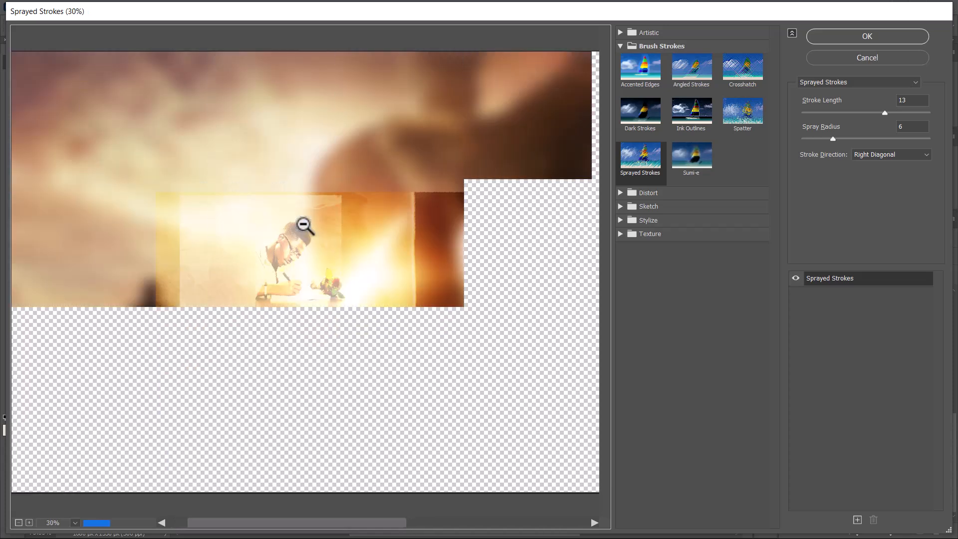
left_click(885, 112)
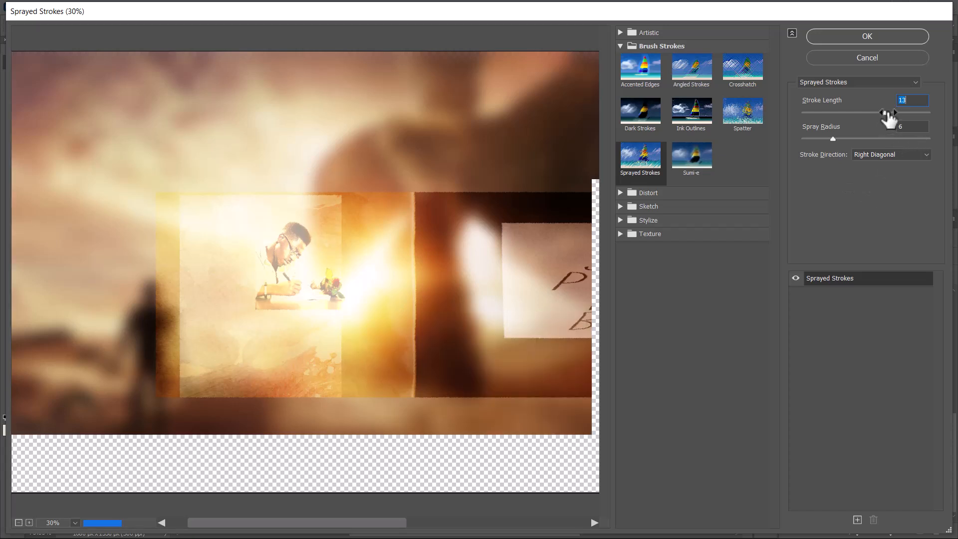
left_click_drag(887, 113, 880, 114)
left_click_drag(832, 144, 814, 147)
left_click(871, 39)
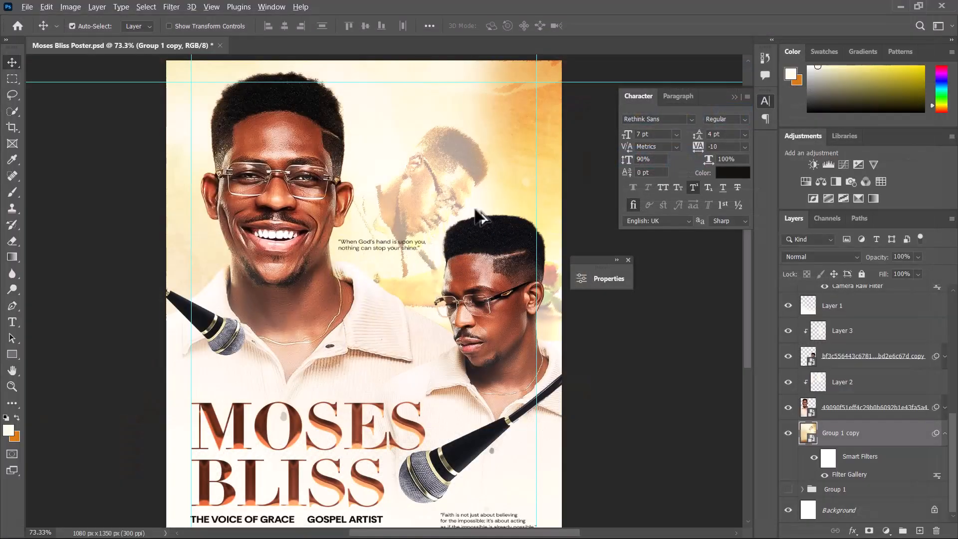
Check the softened background strokes behind the portraits at different magnifications.
scroll(474, 208, "down", 1)
scroll(472, 197, "down", 1)
scroll(469, 190, "up", 1)
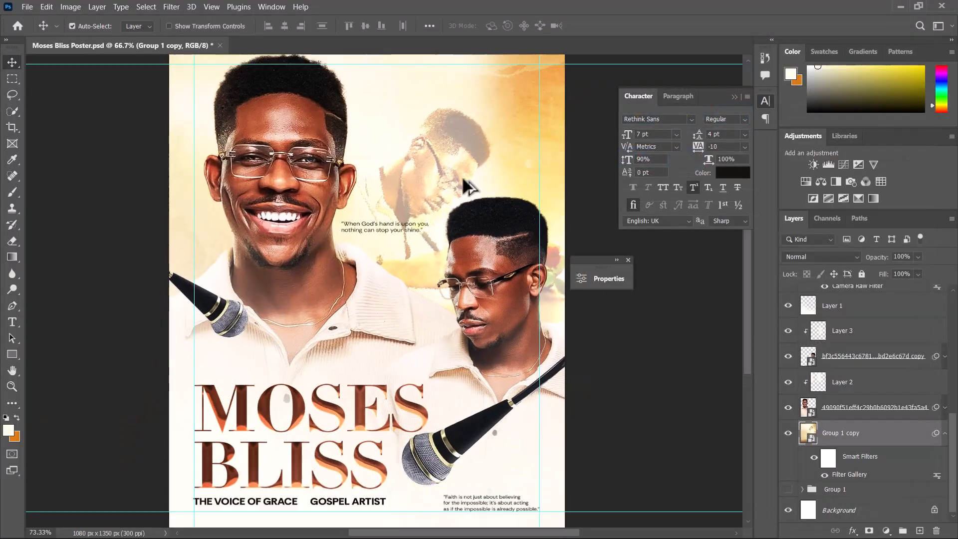
scroll(469, 188, "down", 1)
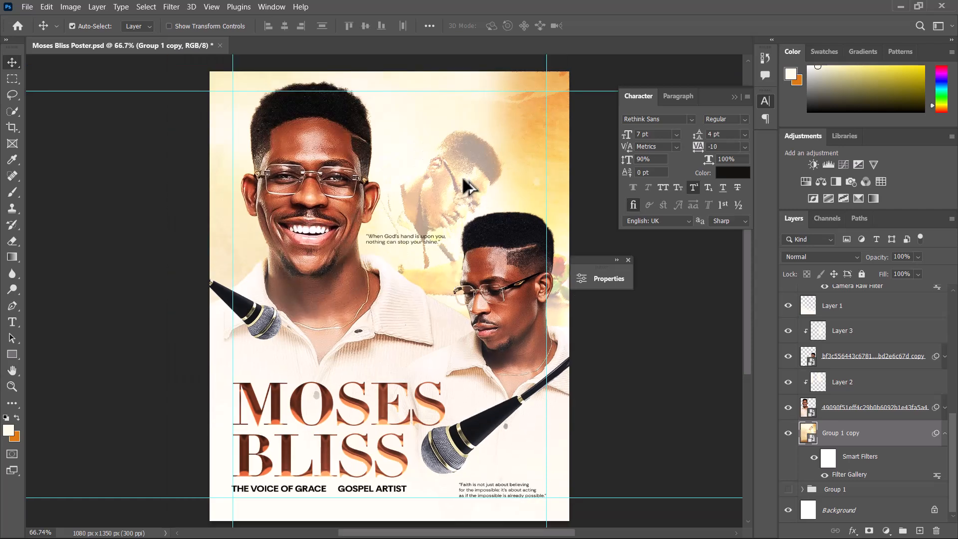
scroll(433, 205, "down", 1)
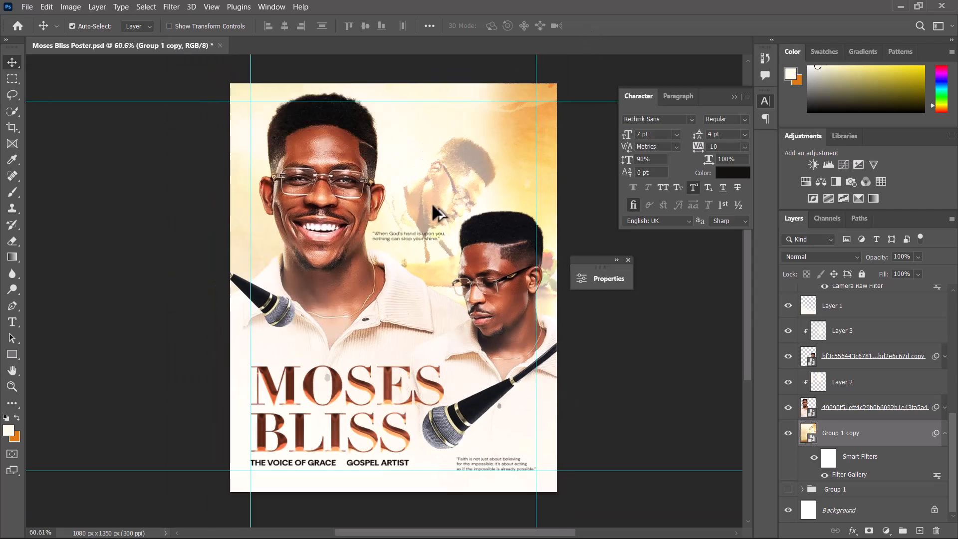
scroll(426, 215, "up", 1)
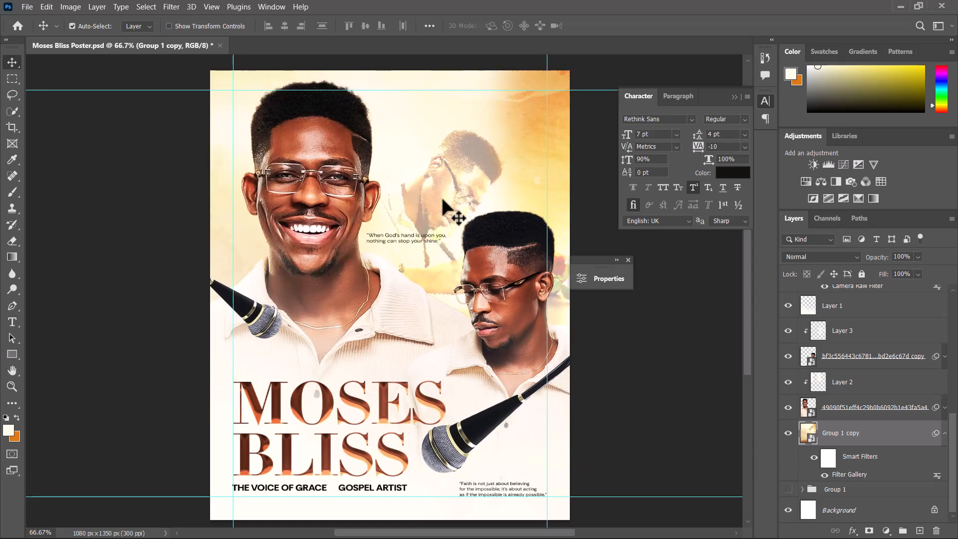
Collapse Group 1 copy's smart filters and compare the filtered background with the original Group 1 by toggling their visibility.
scroll(443, 205, "down", 1)
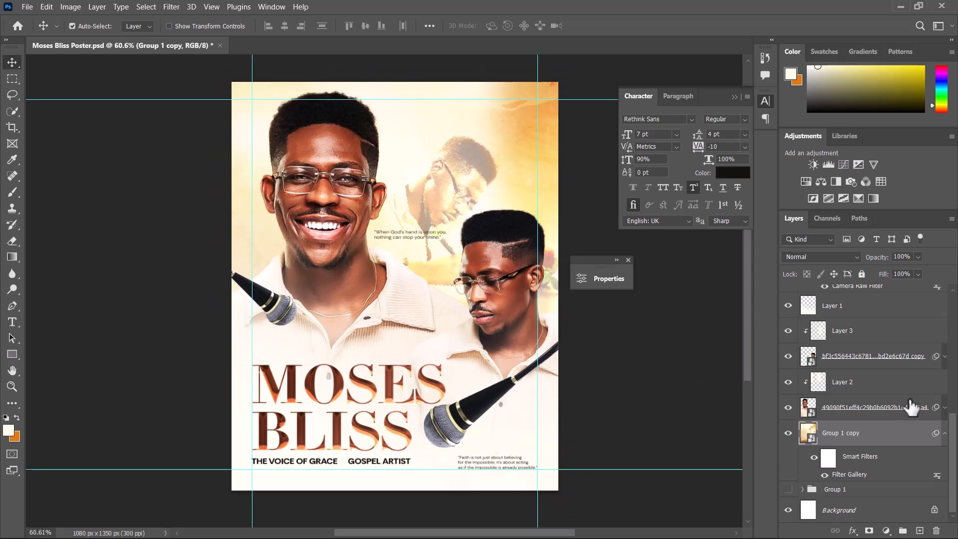
scroll(908, 405, "up", 10)
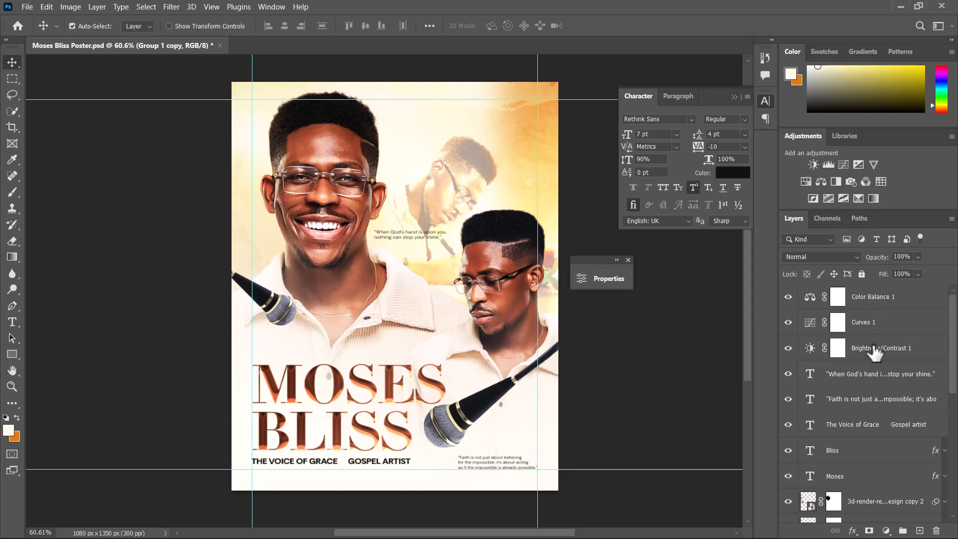
left_click(869, 300)
left_click(869, 298)
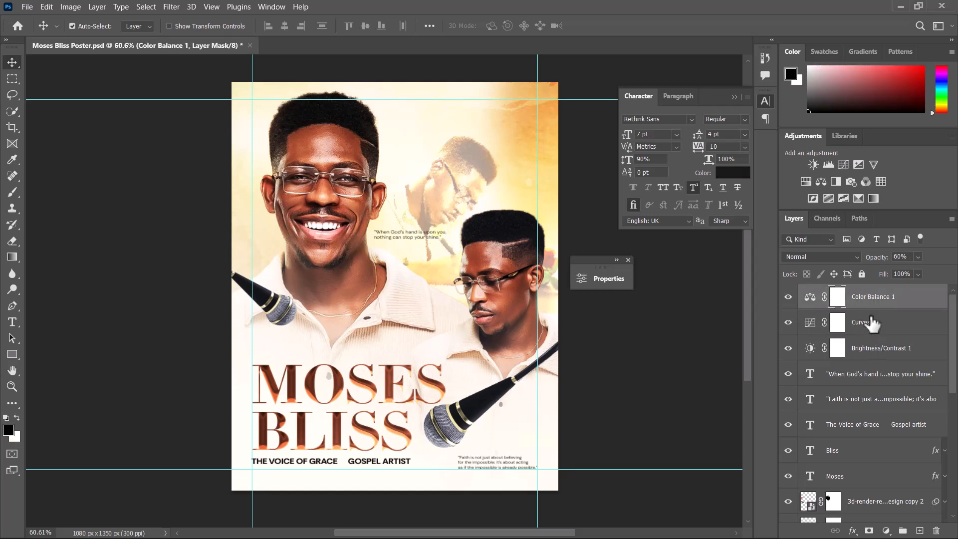
scroll(866, 339, "down", 10)
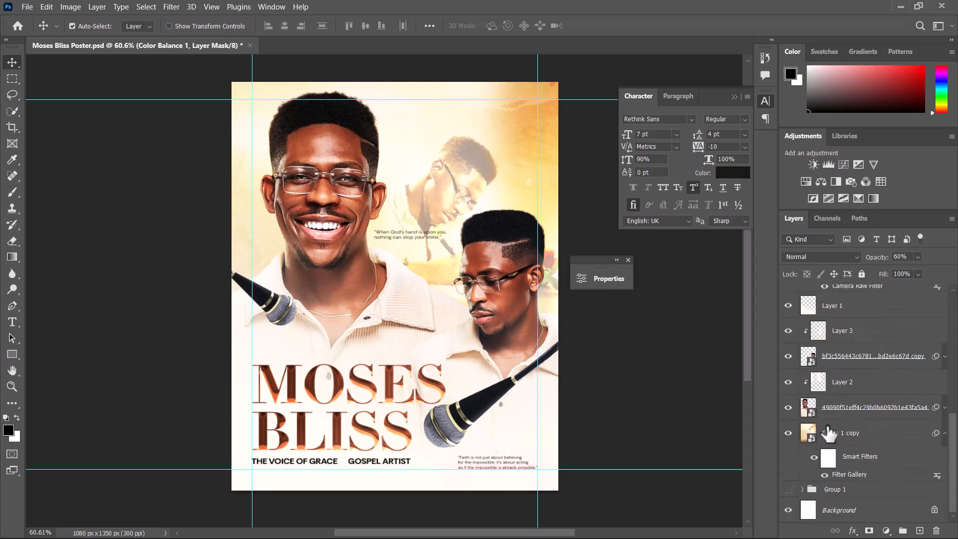
left_click(849, 437)
left_click(944, 433)
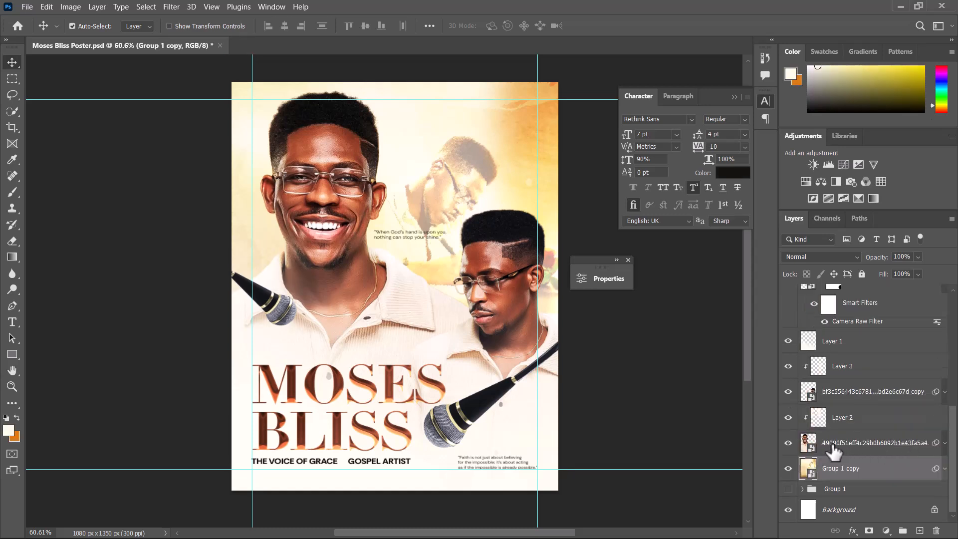
left_click(789, 489)
left_click(788, 468)
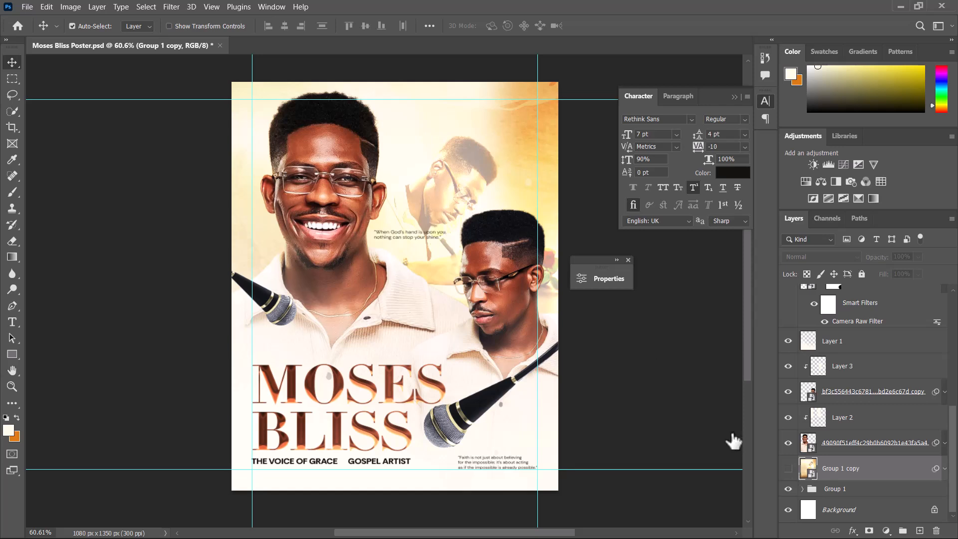
left_click(789, 469)
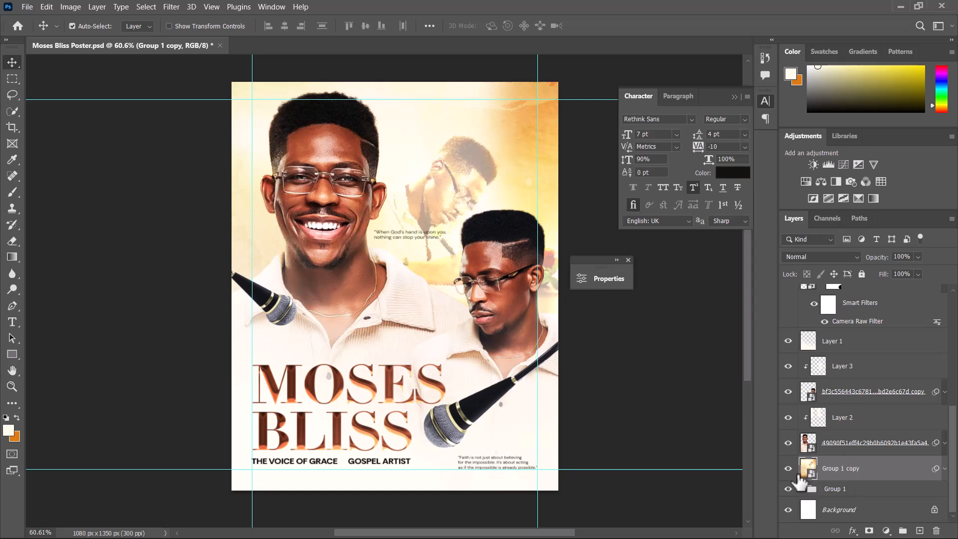
left_click(788, 489)
Place the high_quality_lens_flares_in_png_05 image from the Premium folder into the poster, above the Color Balance 1 layer.
scroll(859, 423, "up", 10)
left_click(879, 299)
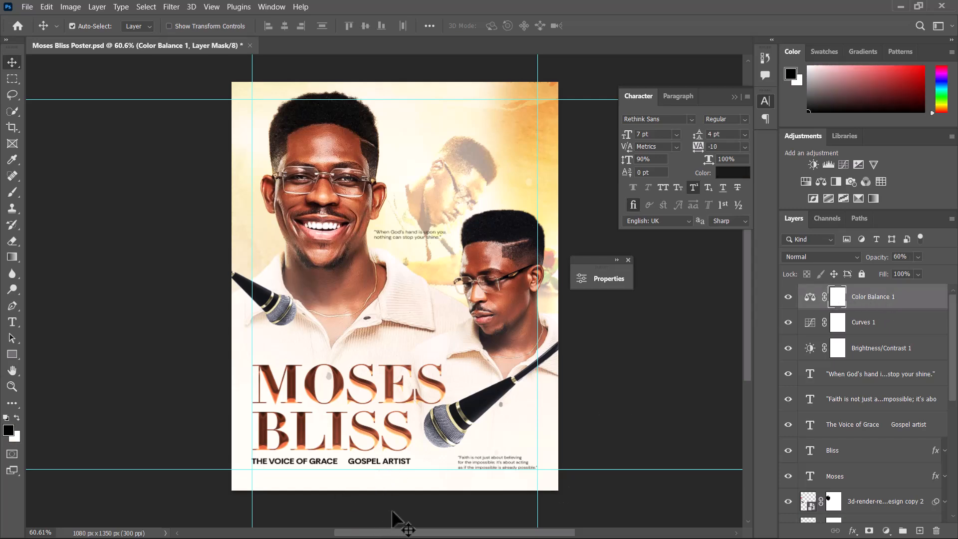
key("super")
key("super")
key("super")
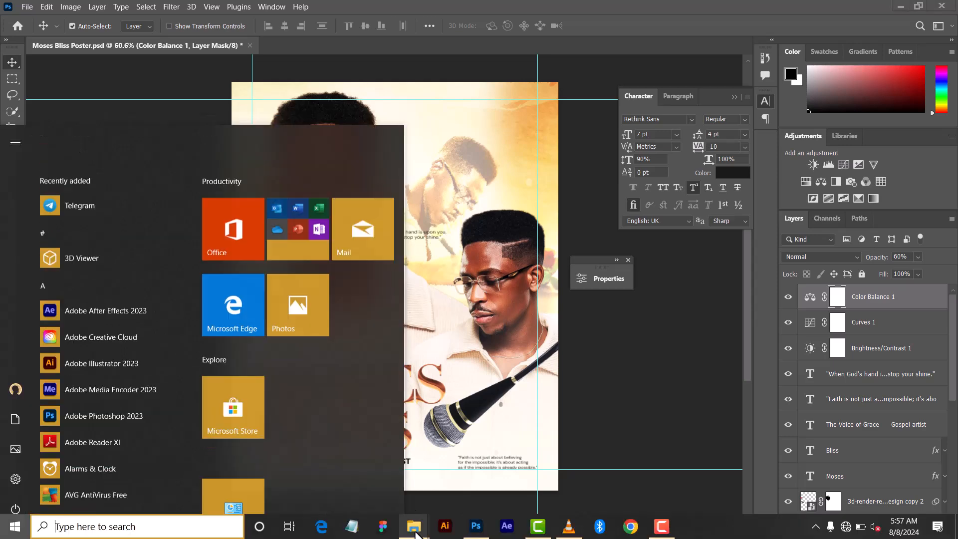
mouse_move(416, 530)
left_click(532, 477)
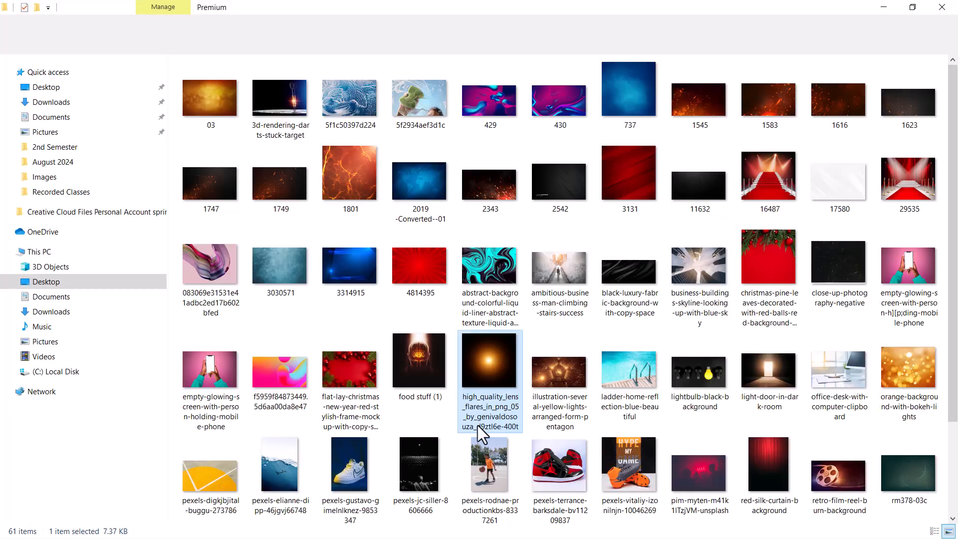
mouse_move(496, 367)
left_mouse_down()
mouse_move(494, 452)
mouse_move(462, 522)
mouse_move(487, 530)
mouse_move(349, 375)
mouse_move(277, 250)
mouse_move(285, 235)
left_mouse_up()
key("super")
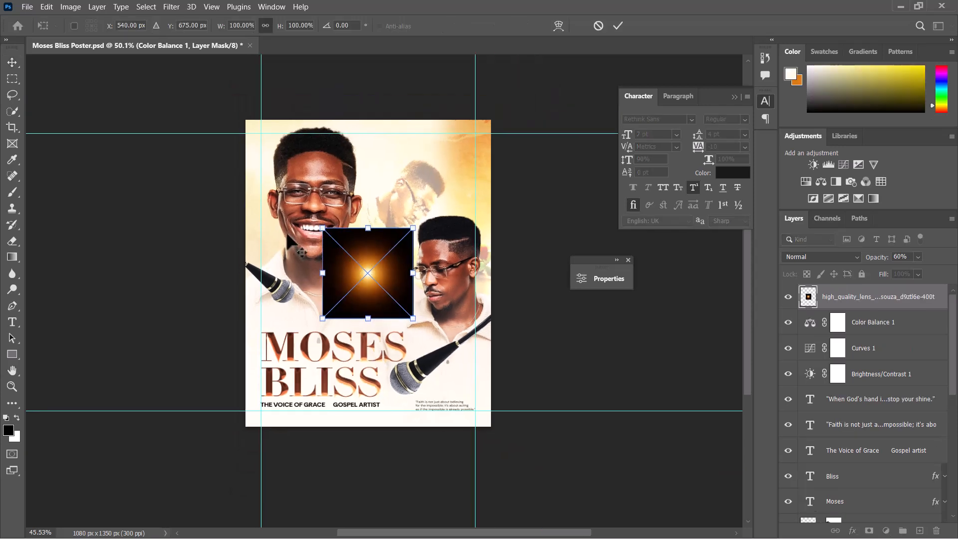
Scale the placed lens flare to about 421.74% and center its glow on the poster's left edge.
scroll(289, 235, "down", 2)
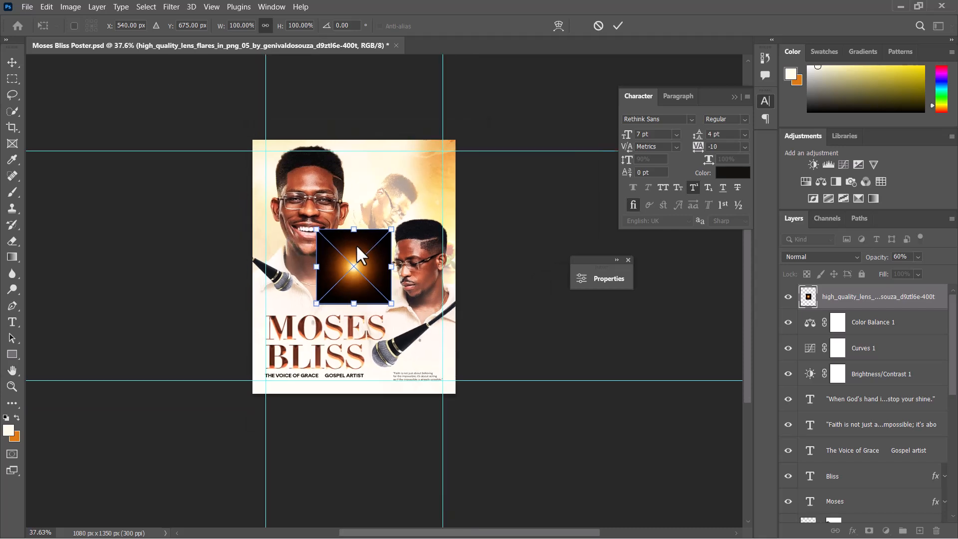
left_click_drag(316, 268, 75, 265)
left_click_drag(286, 256, 287, 228)
key("Return")
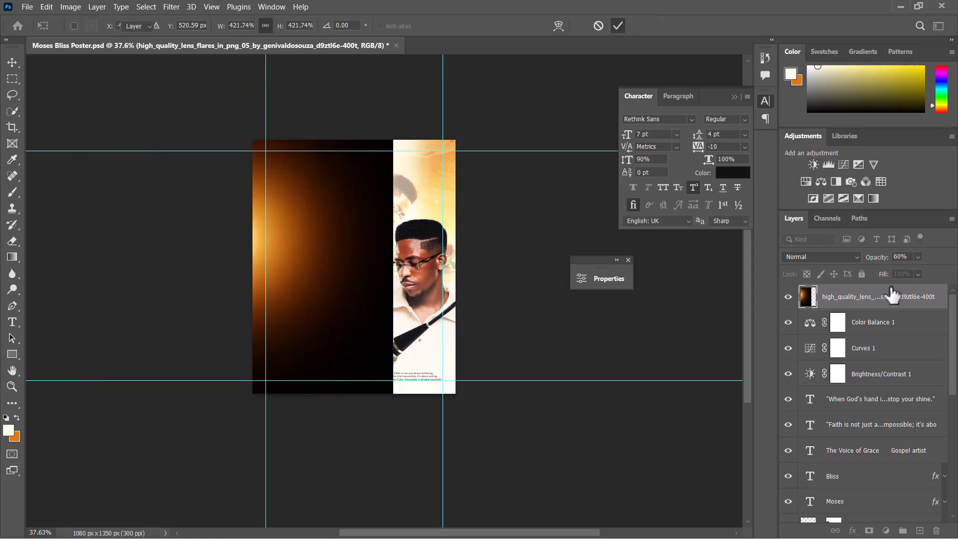
Set the lens flare layer's blend mode to Screen.
left_click(809, 257)
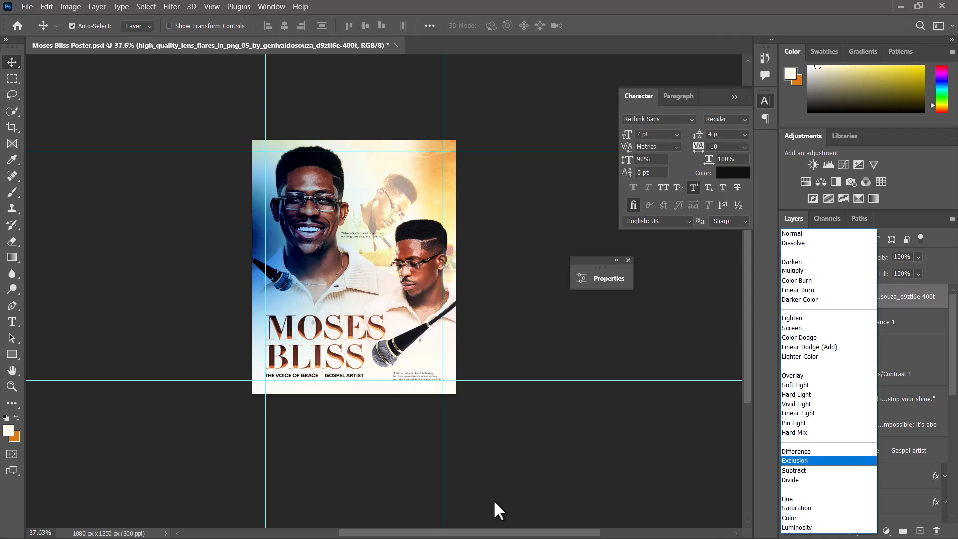
key("Escape")
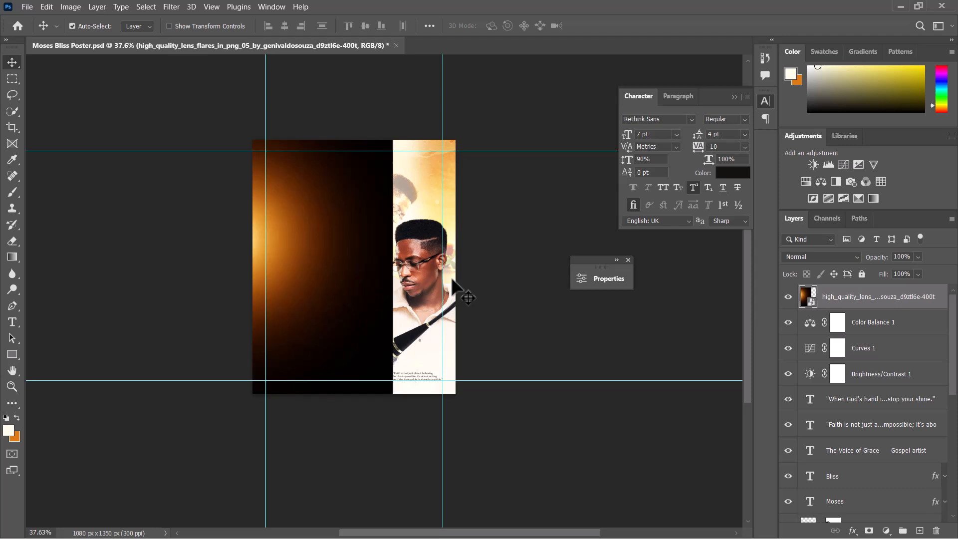
scroll(452, 280, "up", 2)
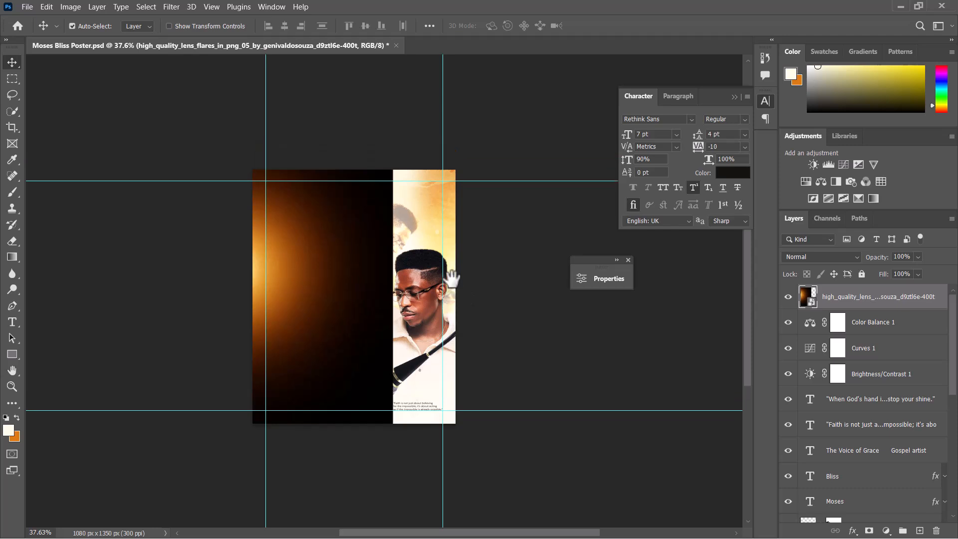
scroll(459, 295, "up", 4)
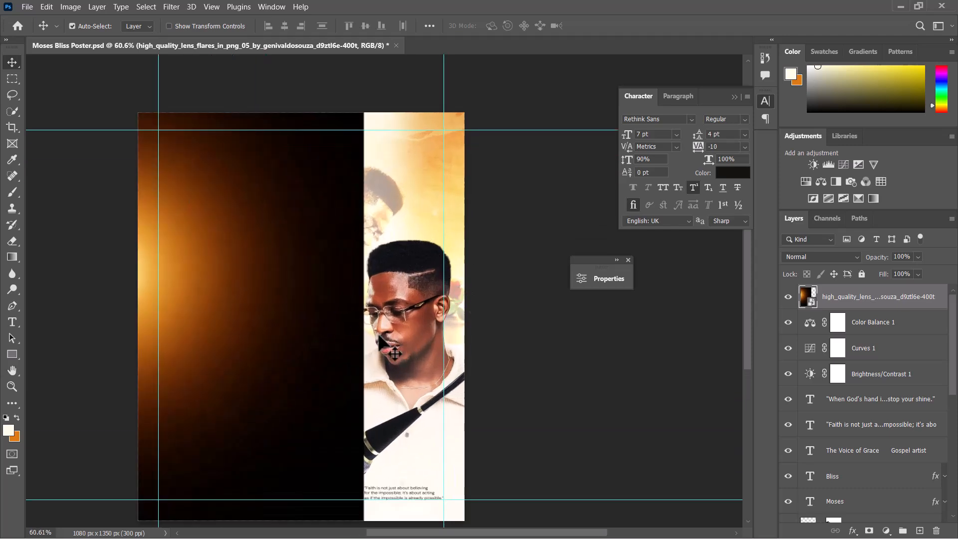
left_click(828, 258)
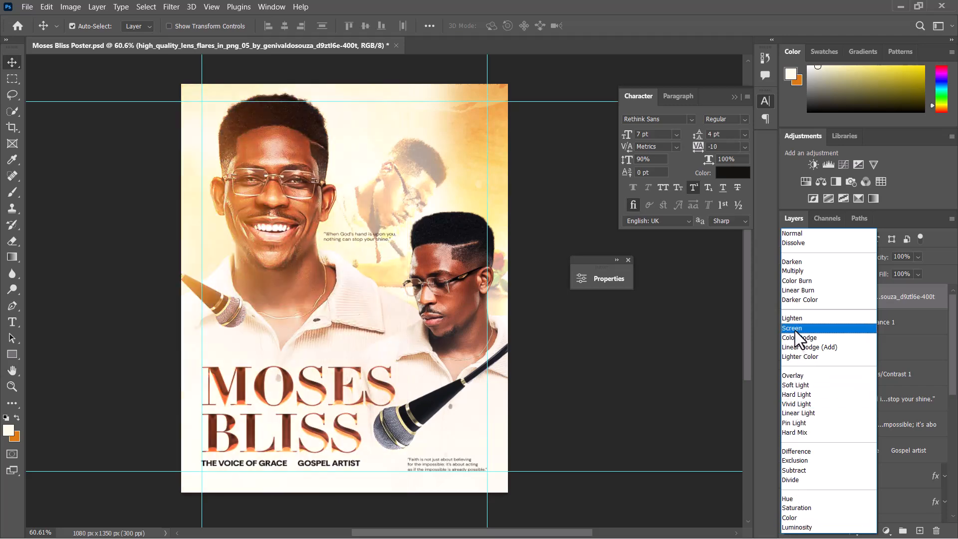
left_click(795, 329)
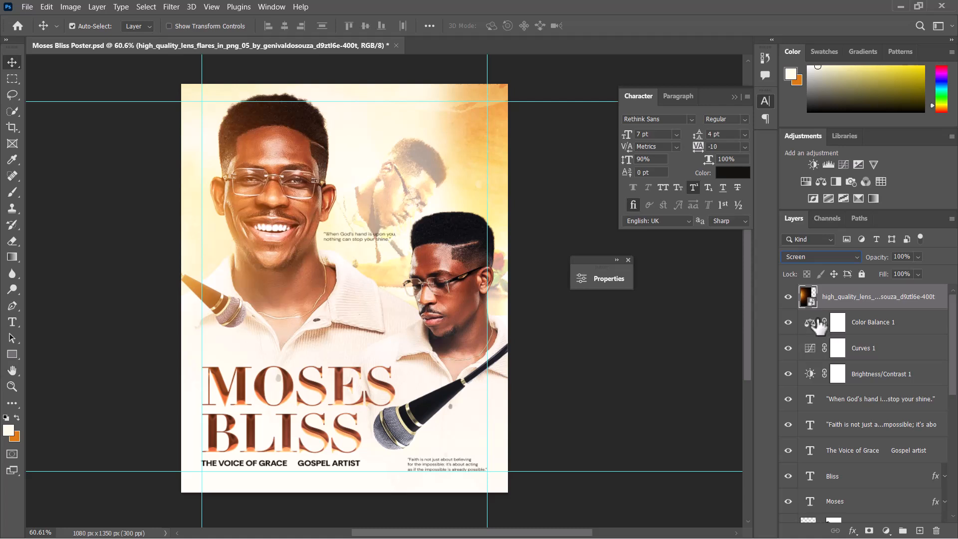
Move the lens flare layer below the adjustments, text and microphone layers, directly above Layer 1.
left_click_drag(879, 300, 826, 376)
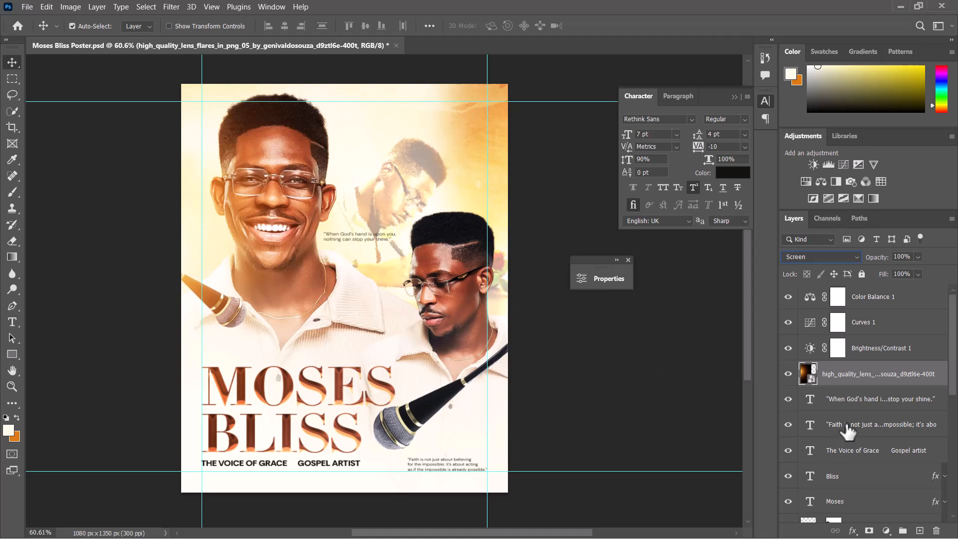
scroll(880, 385, "down", 2)
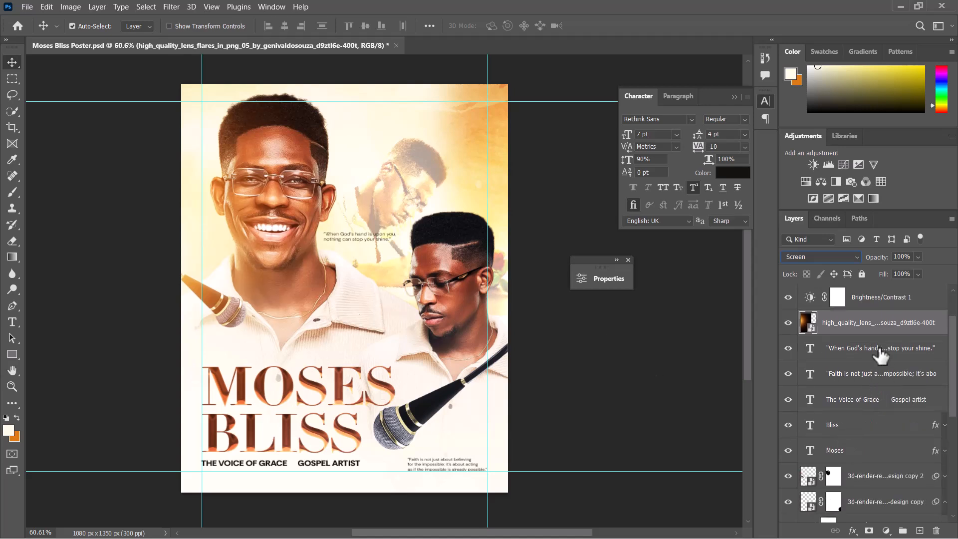
left_click_drag(882, 354, 849, 444)
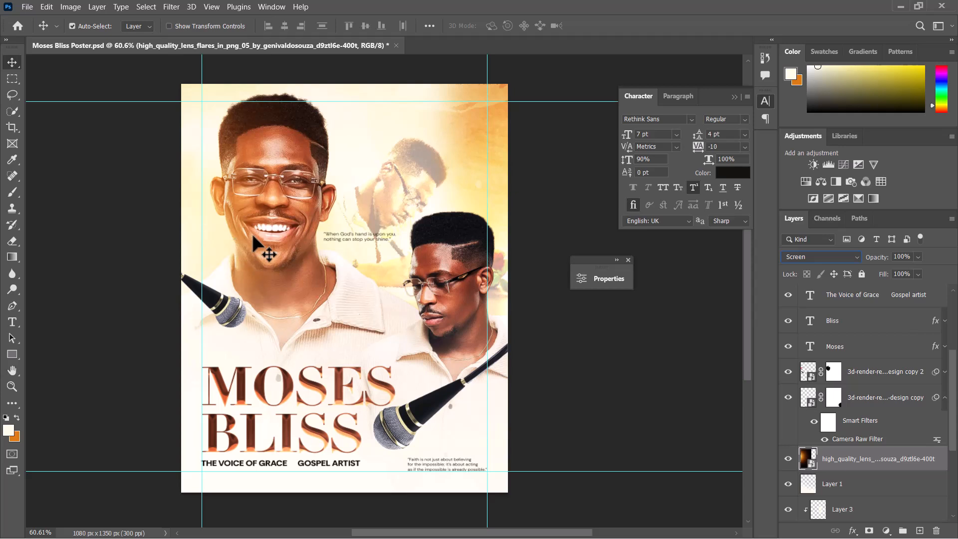
Narrow the lens flare to about 358.25% width and shift it right along the poster's left side.
key("ctrl+minus")
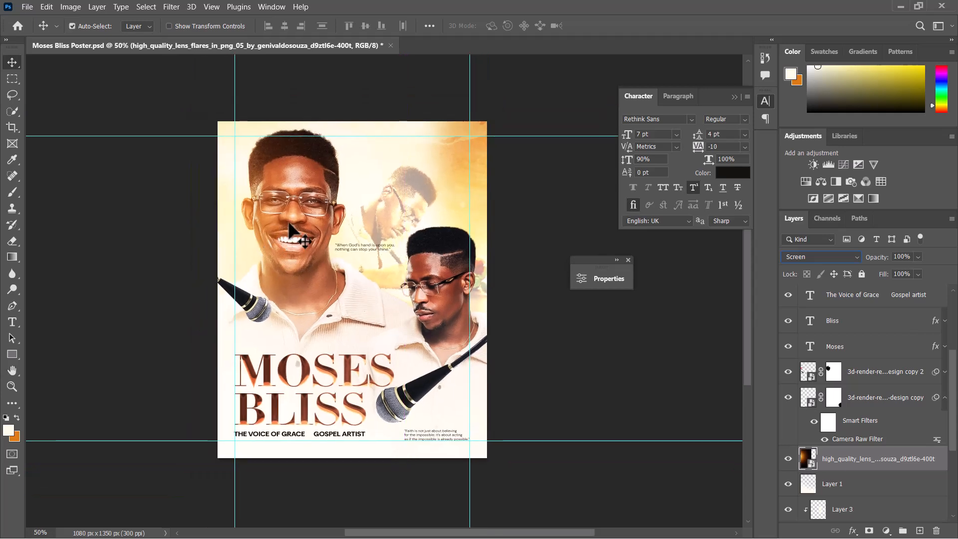
key("ctrl")
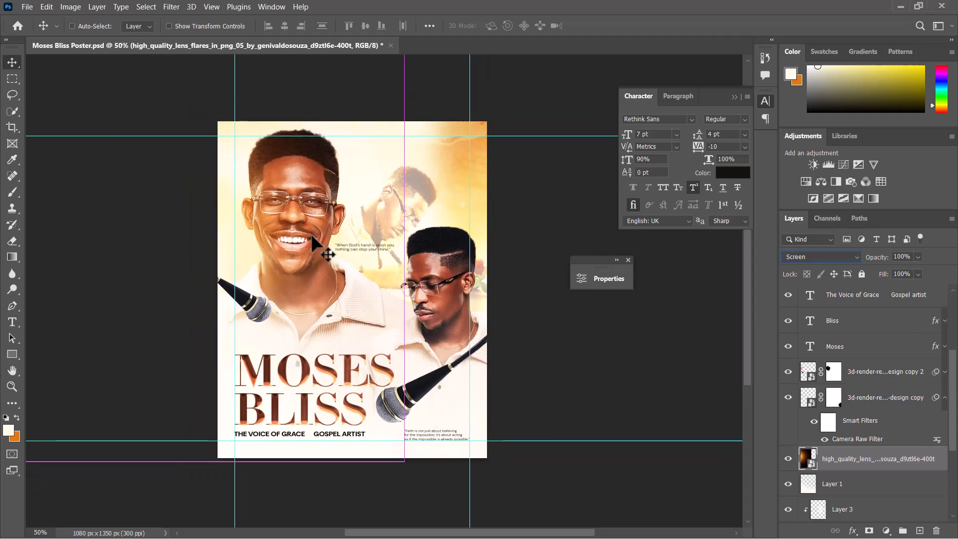
key("ctrl+t")
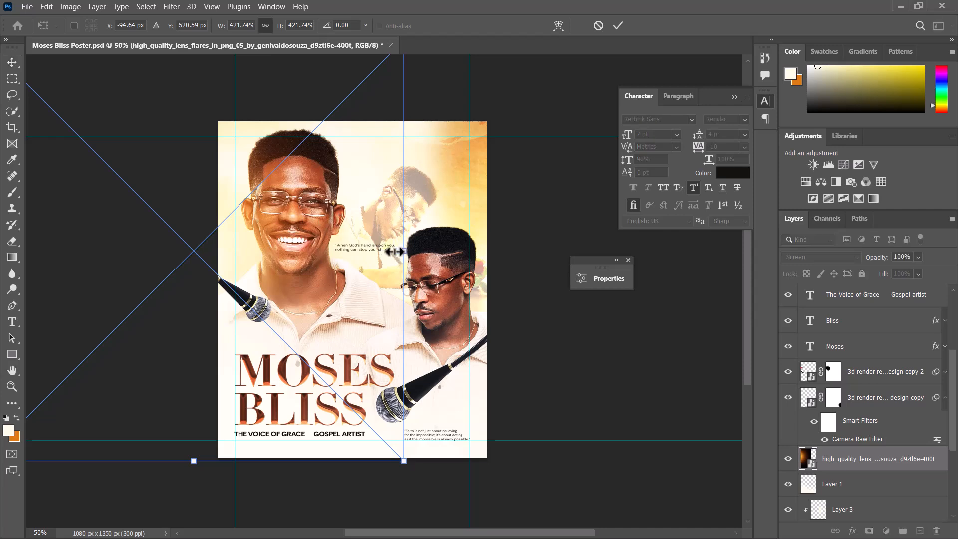
left_click_drag(396, 252, 352, 247)
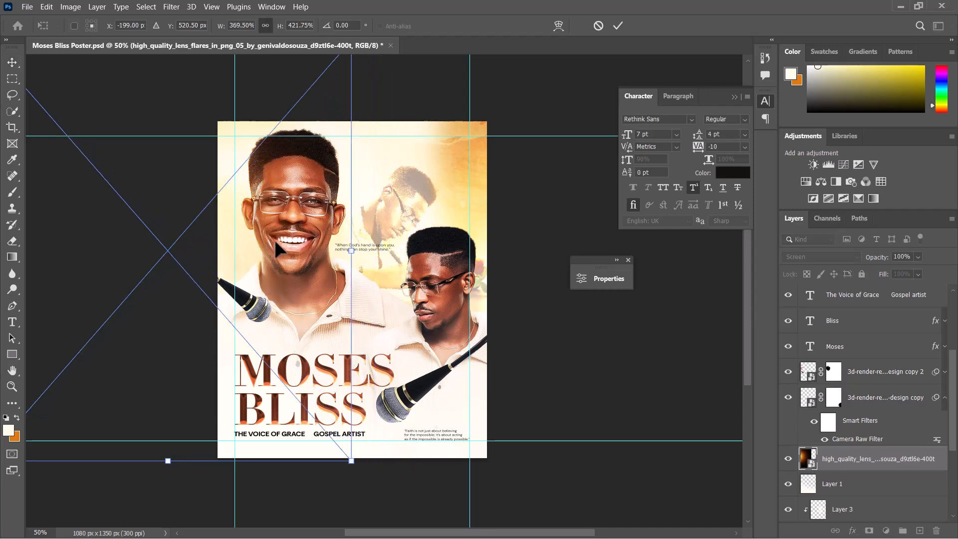
left_click_drag(275, 242, 291, 243)
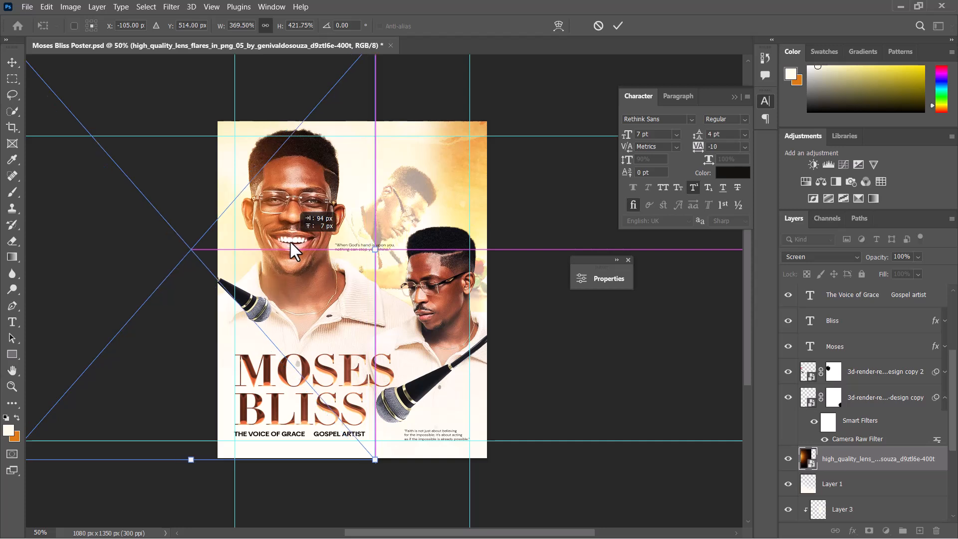
left_click_drag(375, 249, 364, 250)
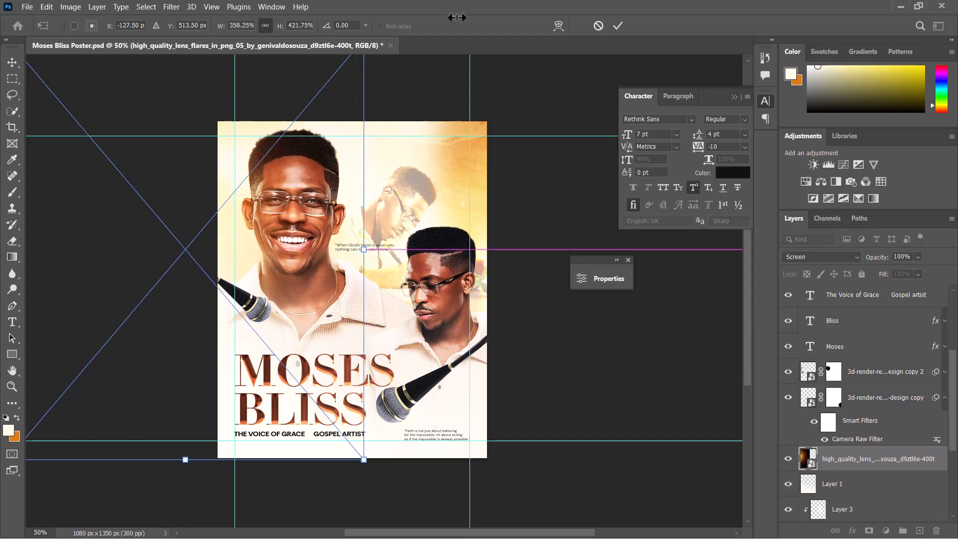
left_click(619, 28)
key("v")
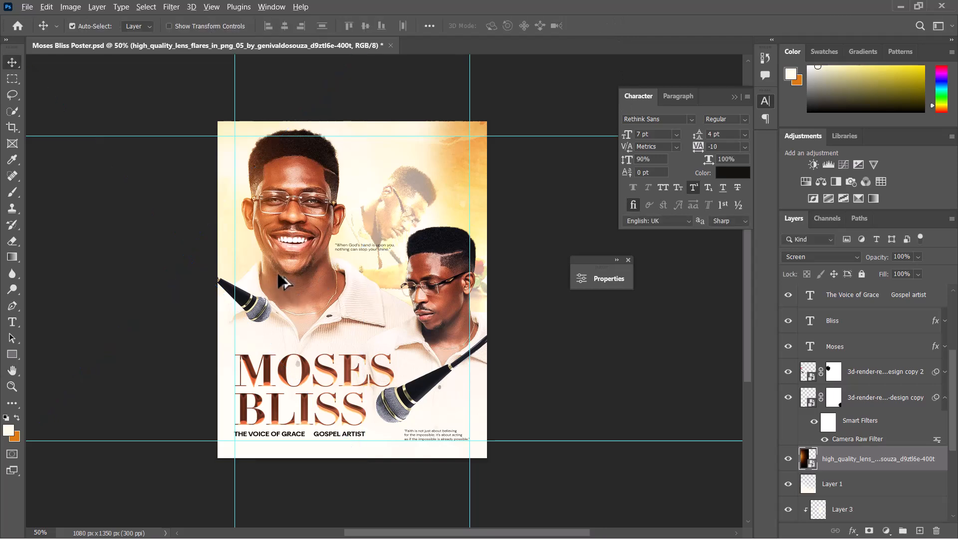
Compare the large portrait with and without the lens flare glow.
scroll(282, 279, "up", 2)
left_click_drag(287, 279, 340, 307)
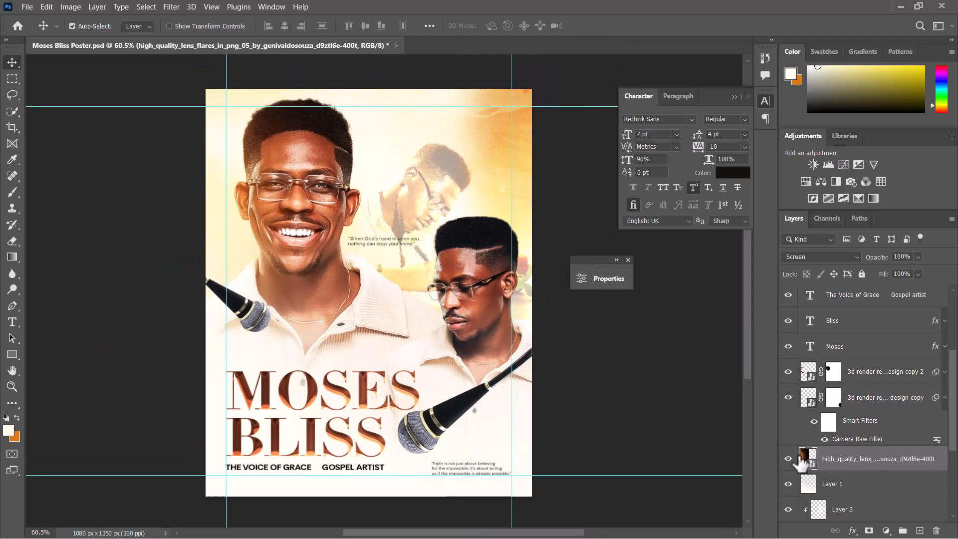
left_click(788, 460)
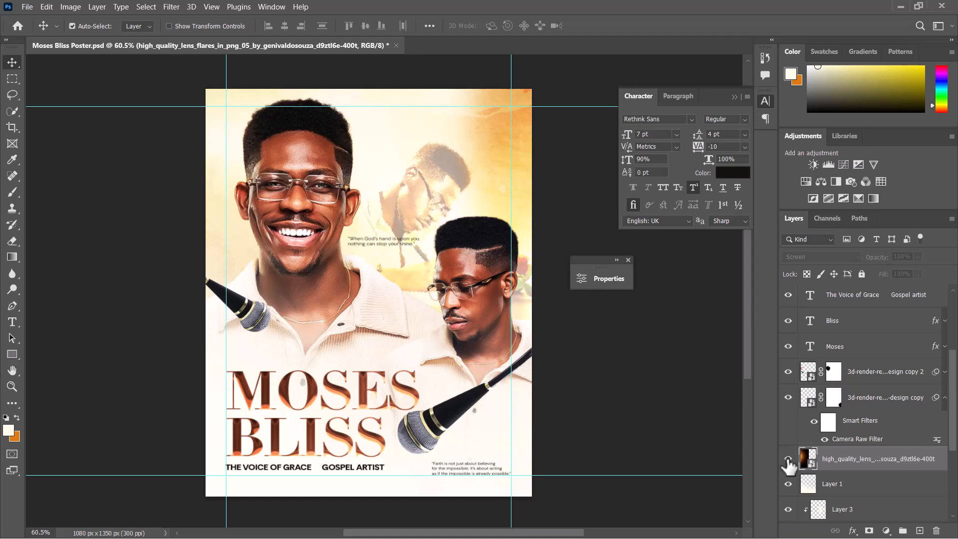
left_click(788, 460)
scroll(428, 247, "down", 1)
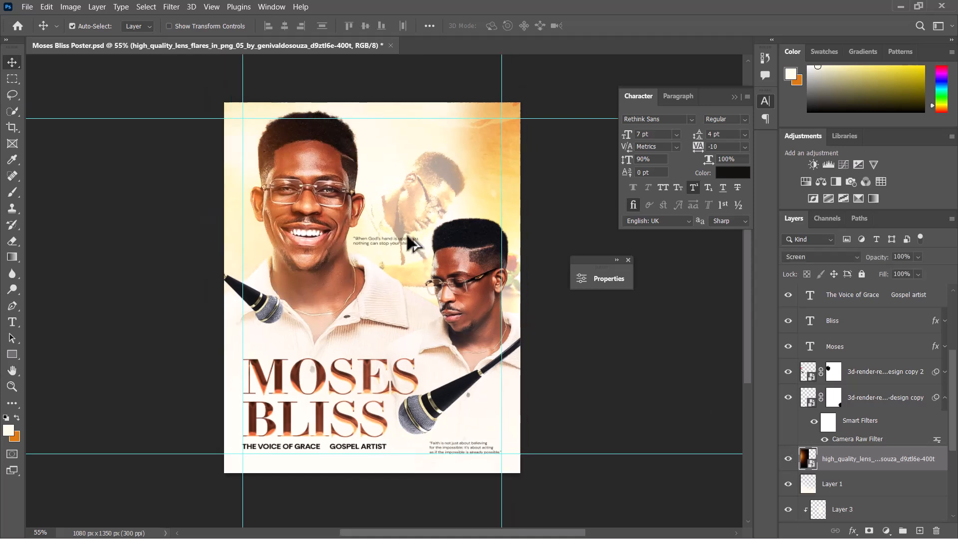
Duplicate the lens flare layer, move the copy over the poster's right side and flip it horizontally.
key("ctrl+j")
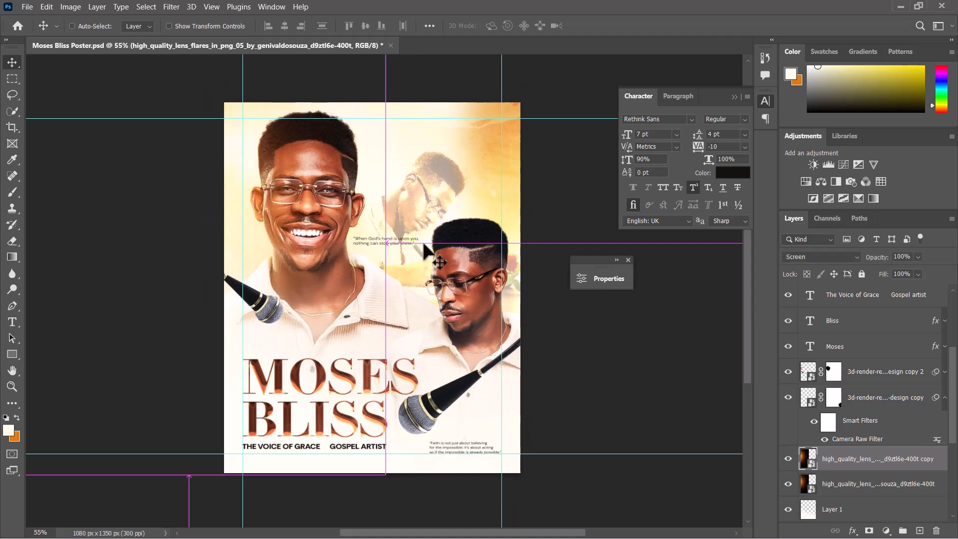
left_click_drag(274, 218, 610, 307)
scroll(482, 205, "down", 1)
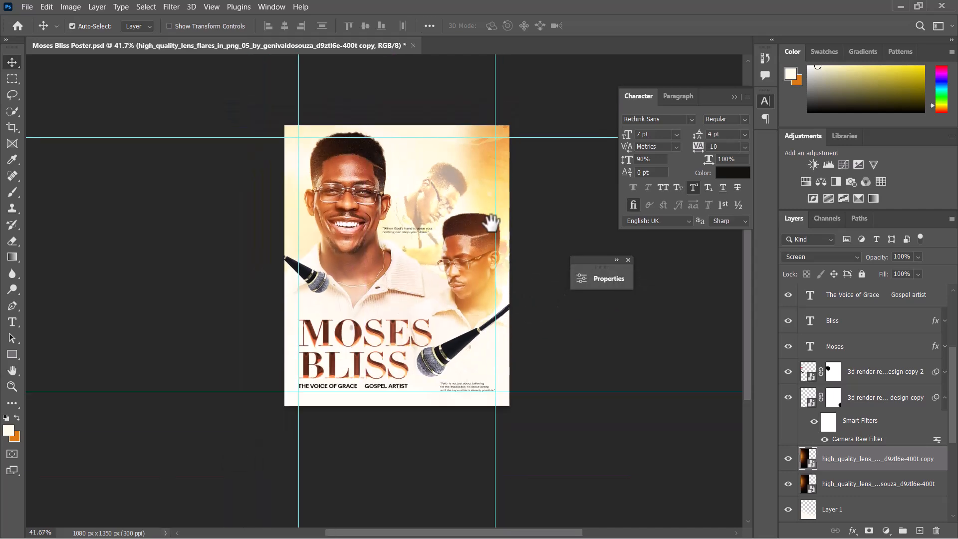
scroll(482, 205, "right", 3)
key("ctrl+t")
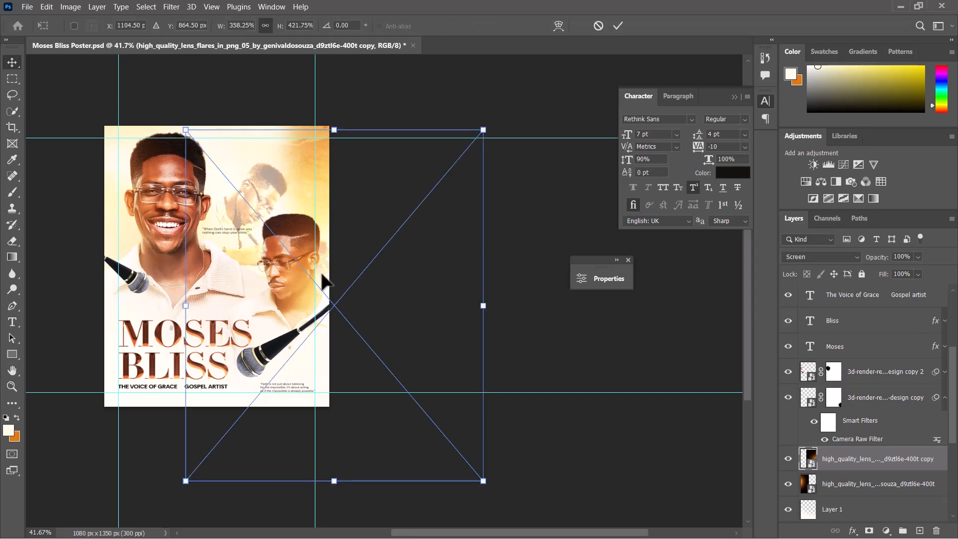
right_click(319, 276)
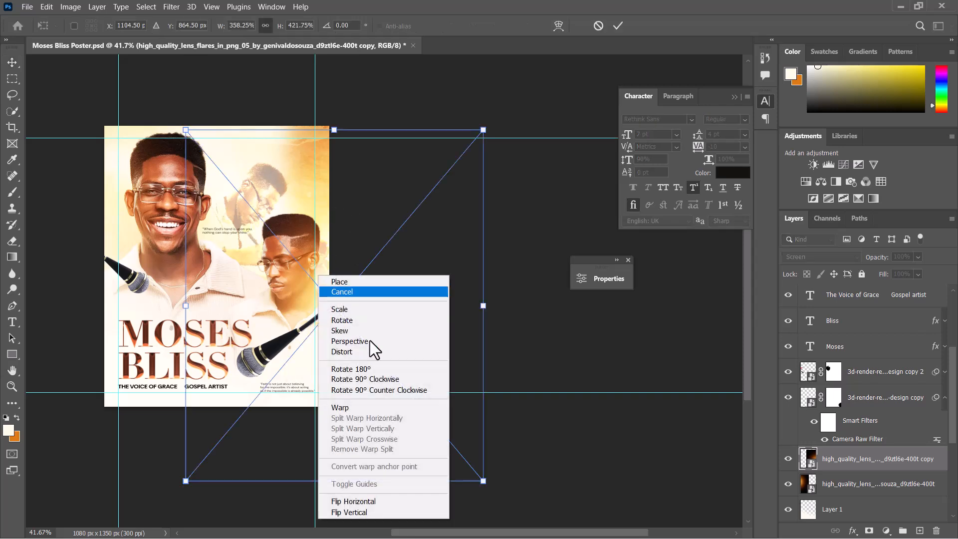
left_click(375, 502)
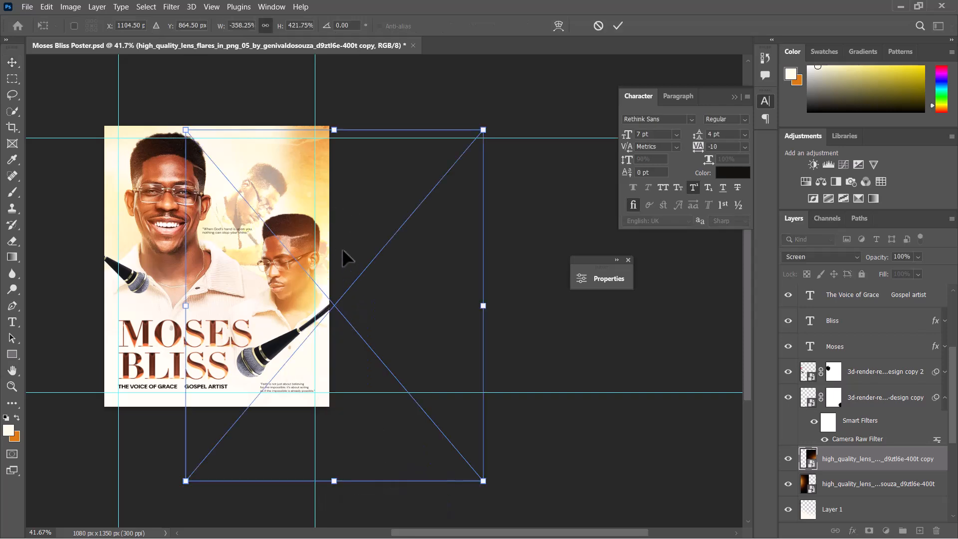
Resize the flipped lens flare copy to about 333.25% width and 453.75% height, positioned over the poster's right edge.
left_click_drag(342, 251, 368, 229)
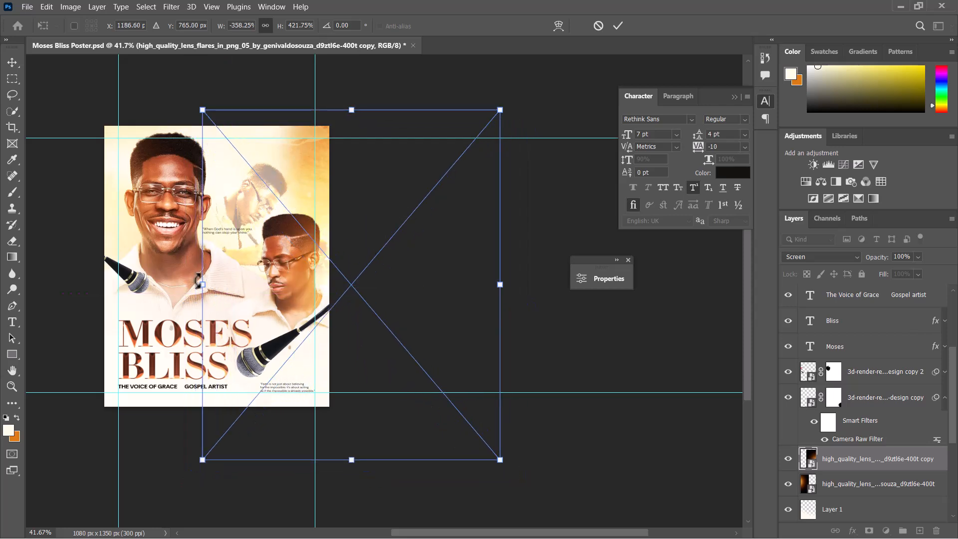
left_click_drag(202, 285, 172, 284)
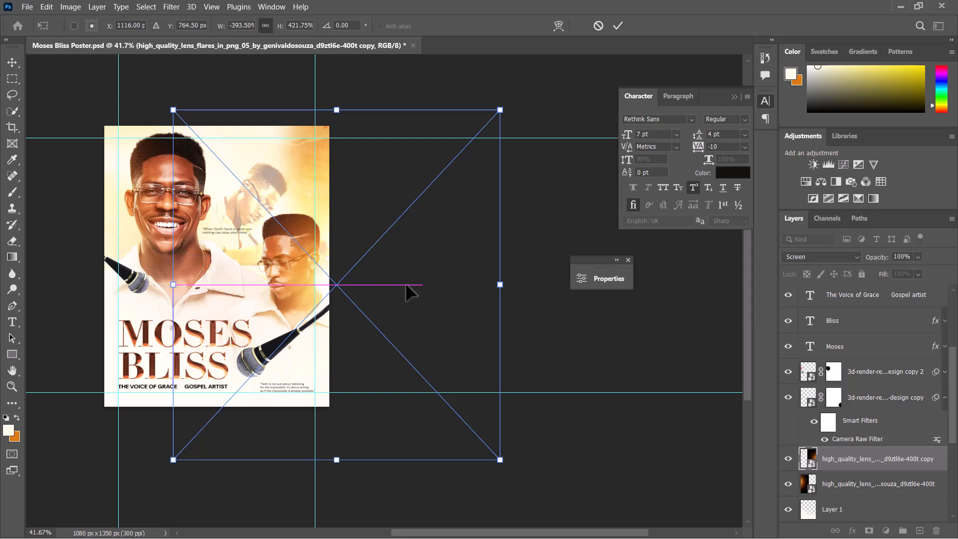
left_click_drag(407, 289, 429, 282)
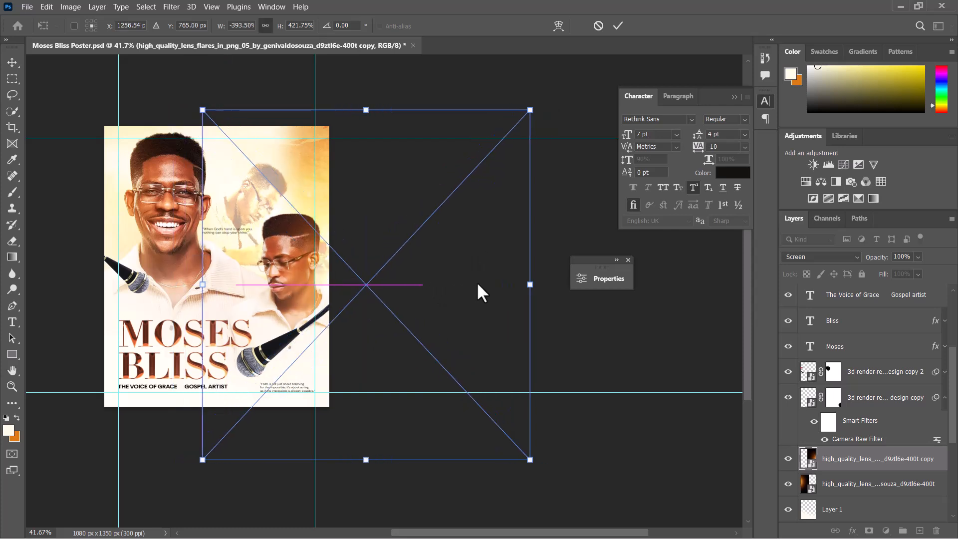
left_click_drag(522, 284, 461, 285)
mouse_move(299, 276)
left_mouse_down()
mouse_move(312, 270)
mouse_move(299, 272)
mouse_move(300, 285)
left_mouse_up()
left_click_drag(237, 285, 225, 286)
left_click(618, 25)
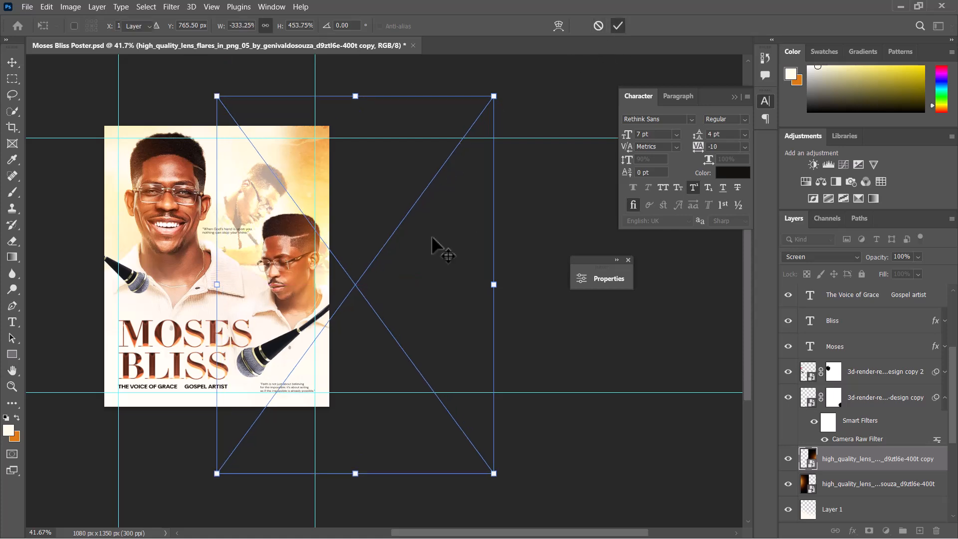
Examine the poster at several zoom levels with the lens flare glows on both sides.
scroll(260, 316, "up", 1)
scroll(259, 316, "left", 4)
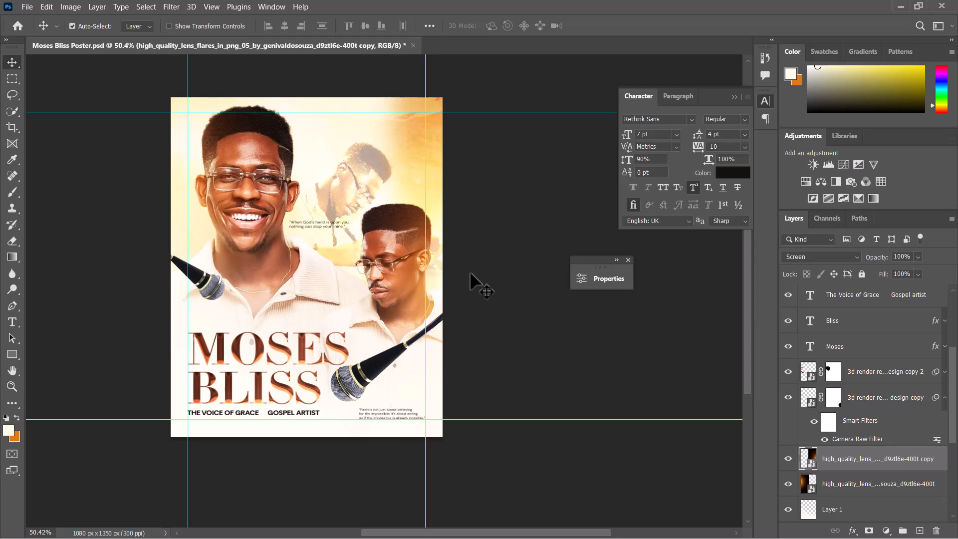
scroll(471, 275, "up", 1)
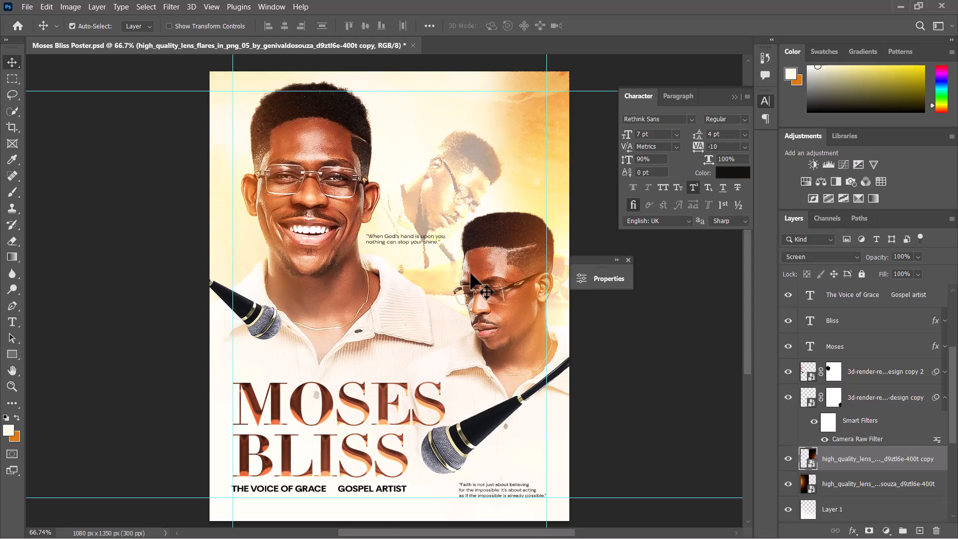
key("ctrl+minus")
key("ctrl+plus")
key("ctrl+minus")
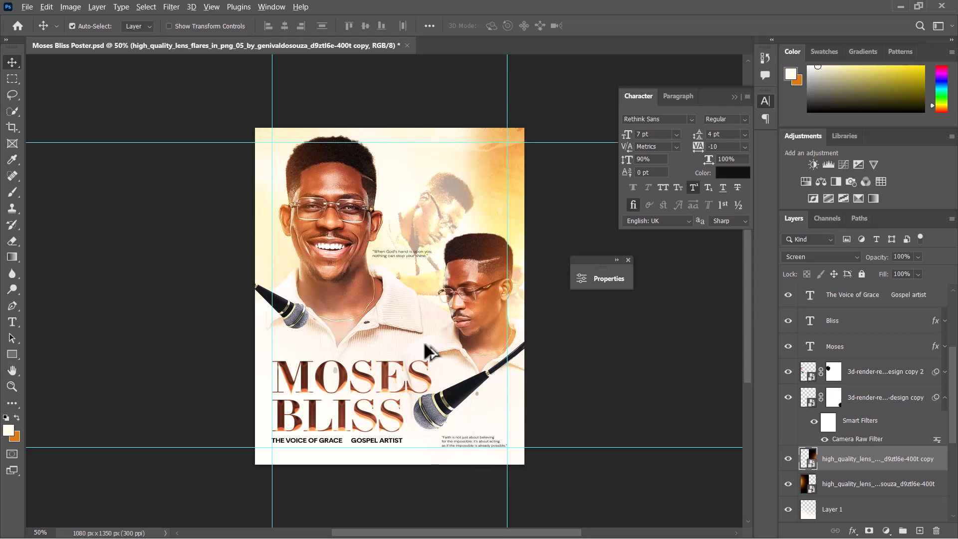
scroll(429, 343, "up", 1)
left_click_drag(445, 342, 408, 318)
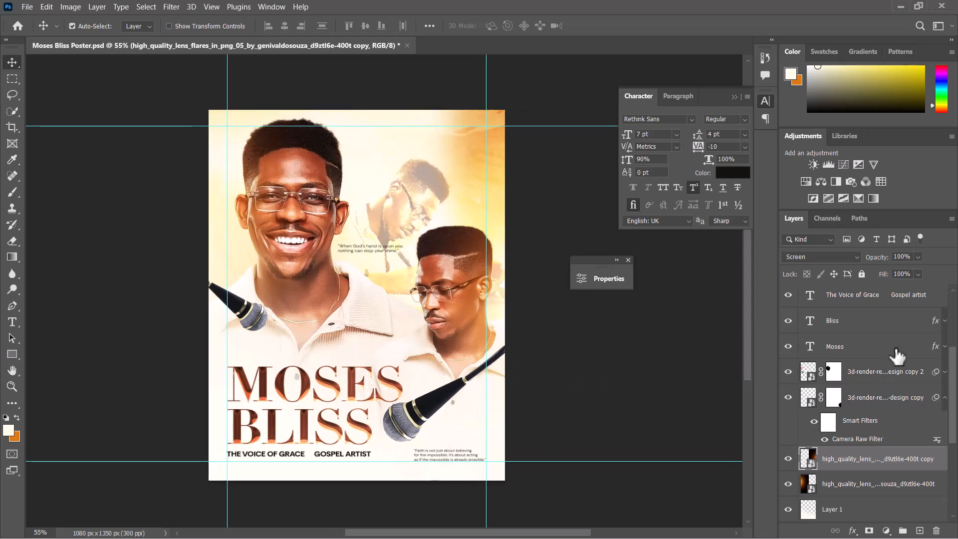
Add a Color Lookup adjustment layer above Color Balance 1 and keep its settings clear of the portraits.
scroll(896, 355, "up", 5)
left_click(887, 302)
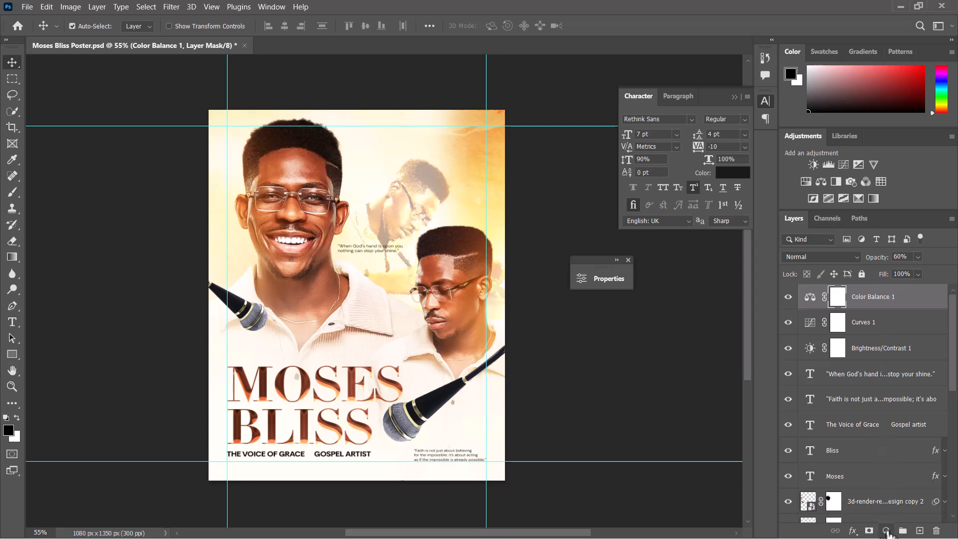
left_click(887, 531)
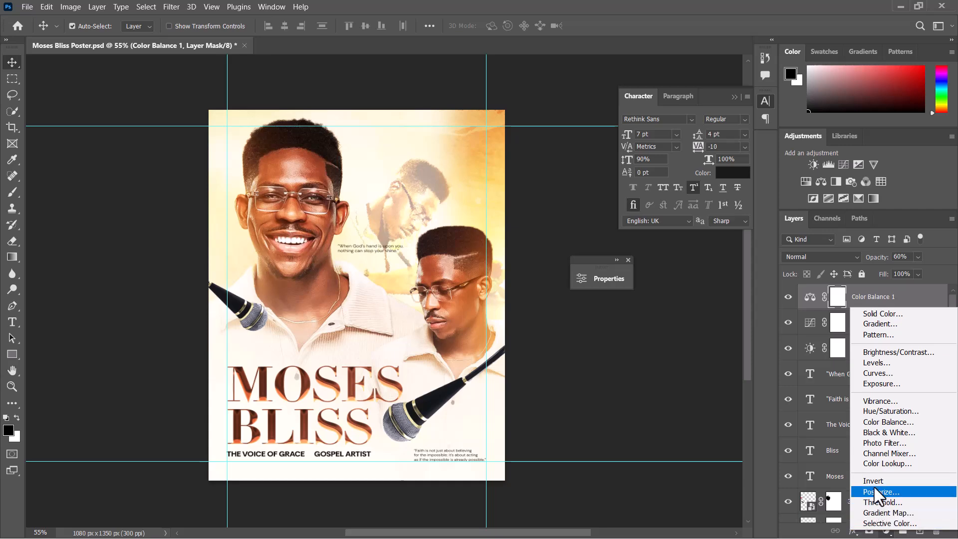
left_click(881, 464)
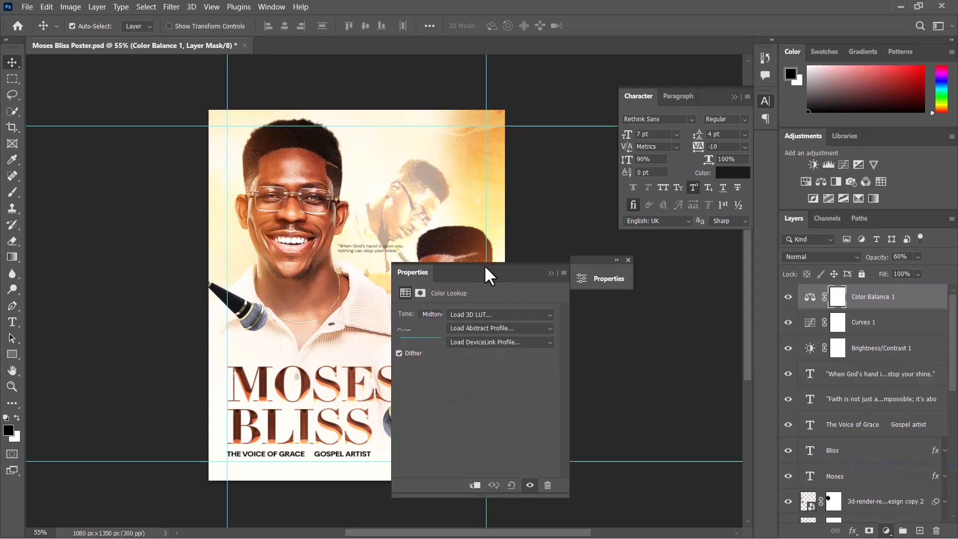
left_click_drag(487, 275, 595, 169)
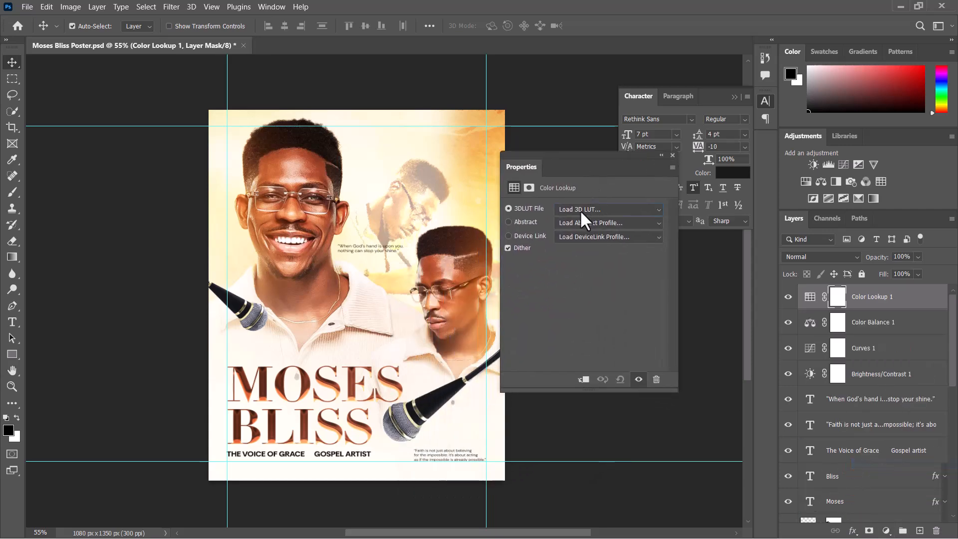
Look through the available 3DLUT presets for the Color Lookup adjustment.
left_click(582, 213)
key("Escape")
left_click(597, 208)
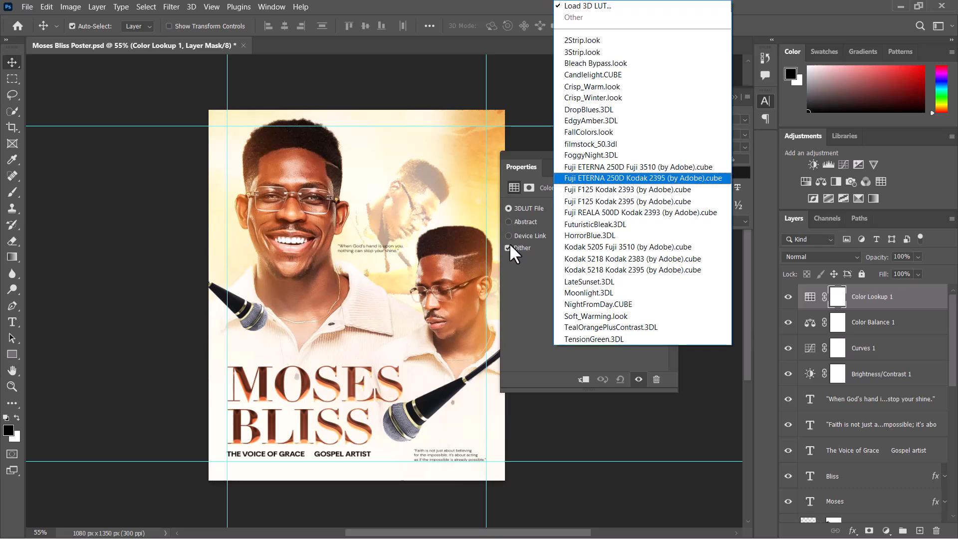
key("Escape")
left_click(595, 208)
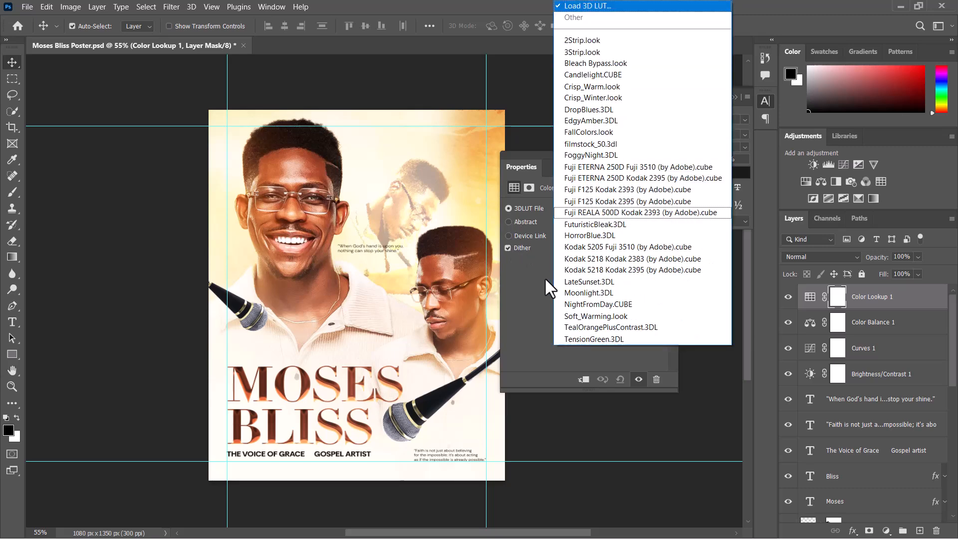
key("Escape")
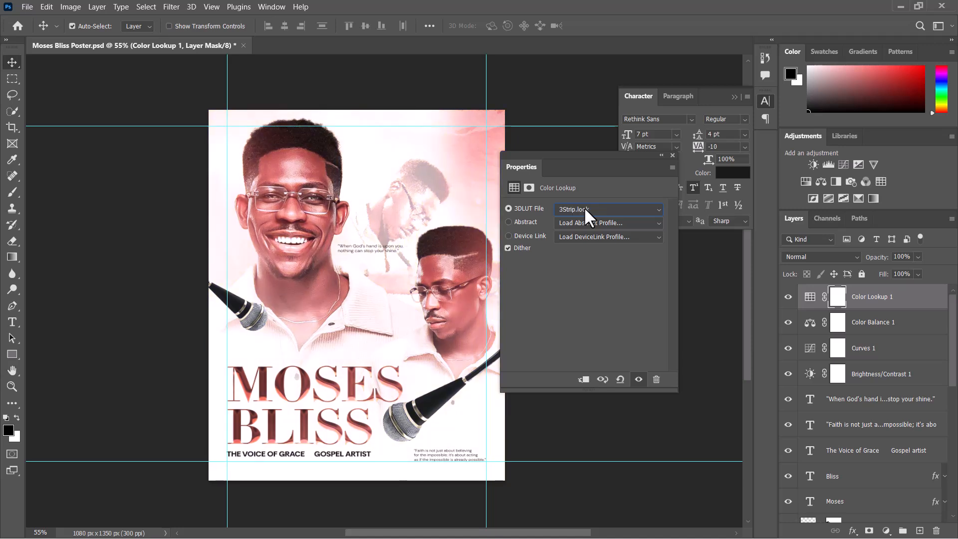
Try the 3DLUT presets on the poster one after another, from 3Strip.look through TensionGreen.3DL.
scroll(584, 206, "down", 2)
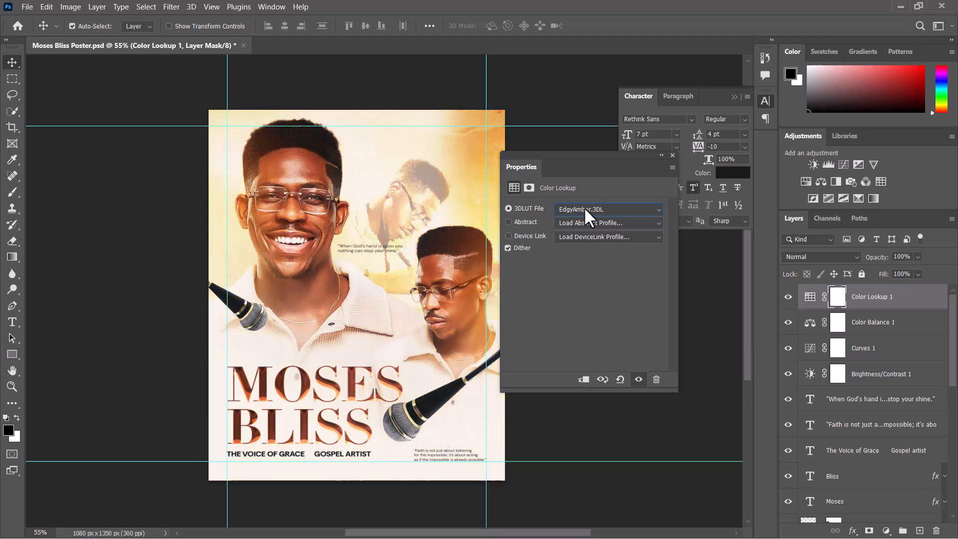
key("Down")
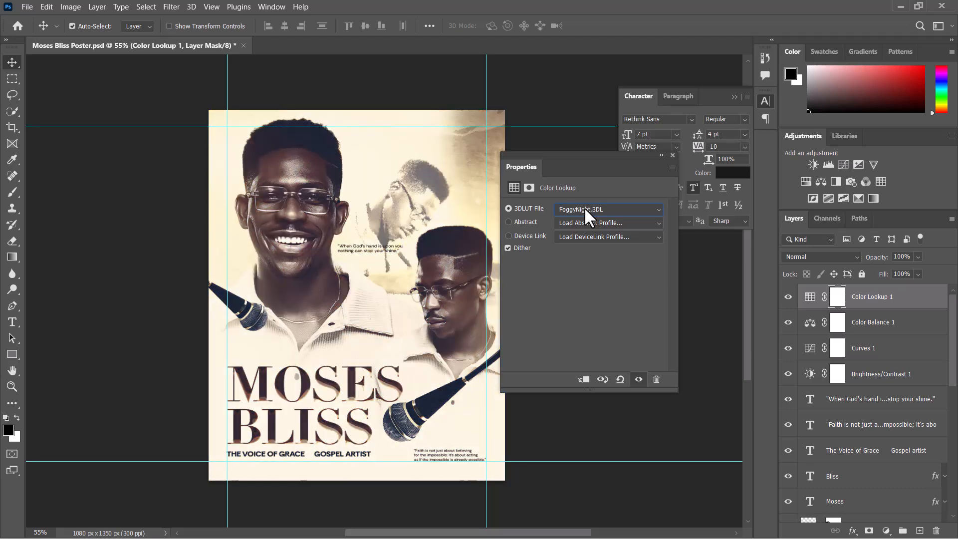
key("Down")
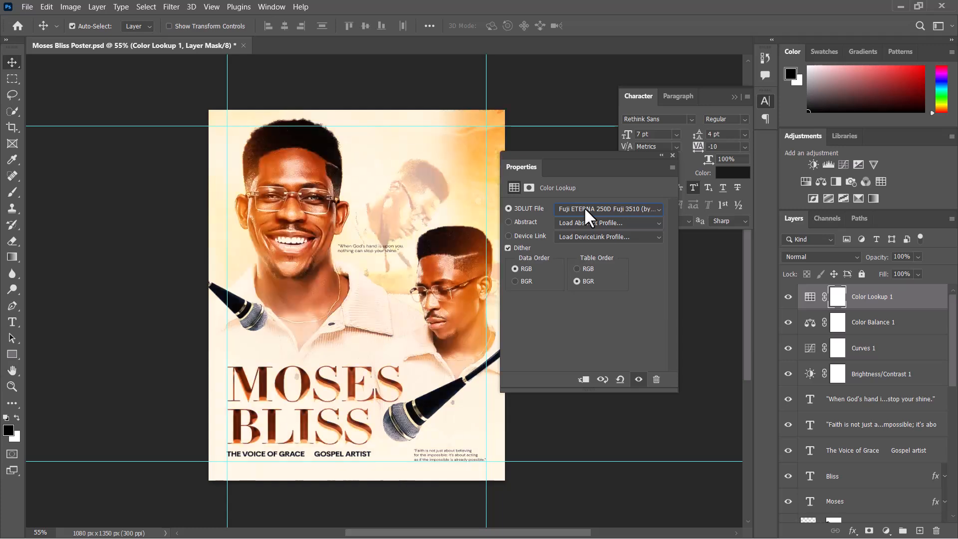
key("Down")
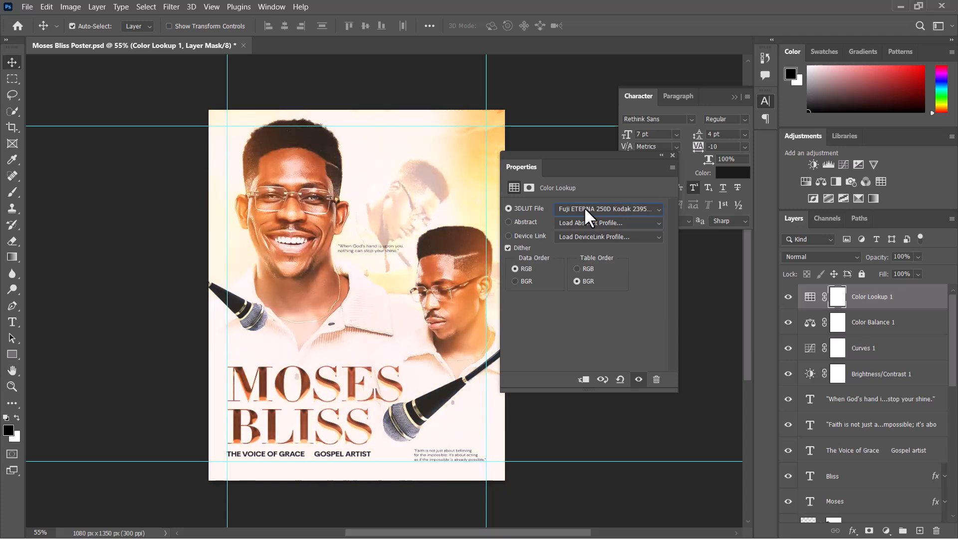
key("Down")
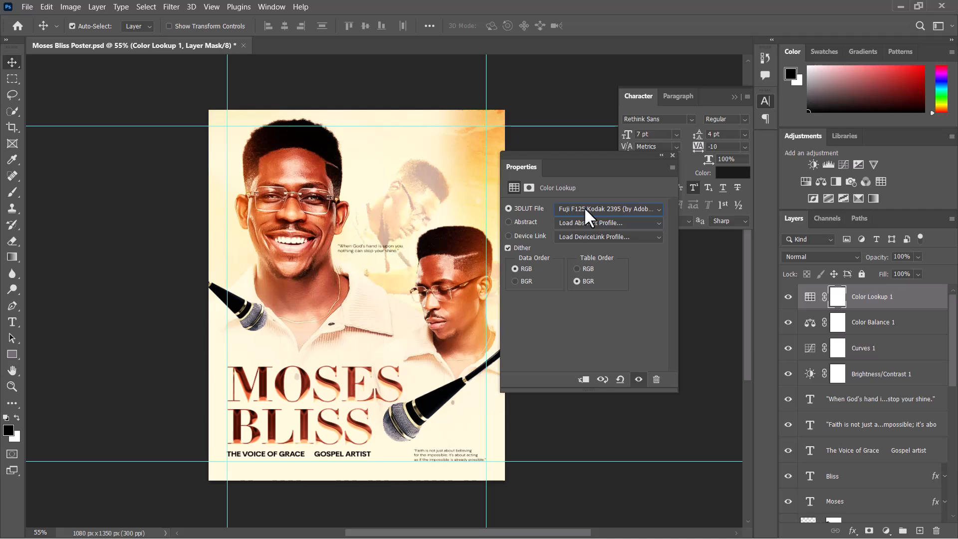
key("Down")
key("Down")
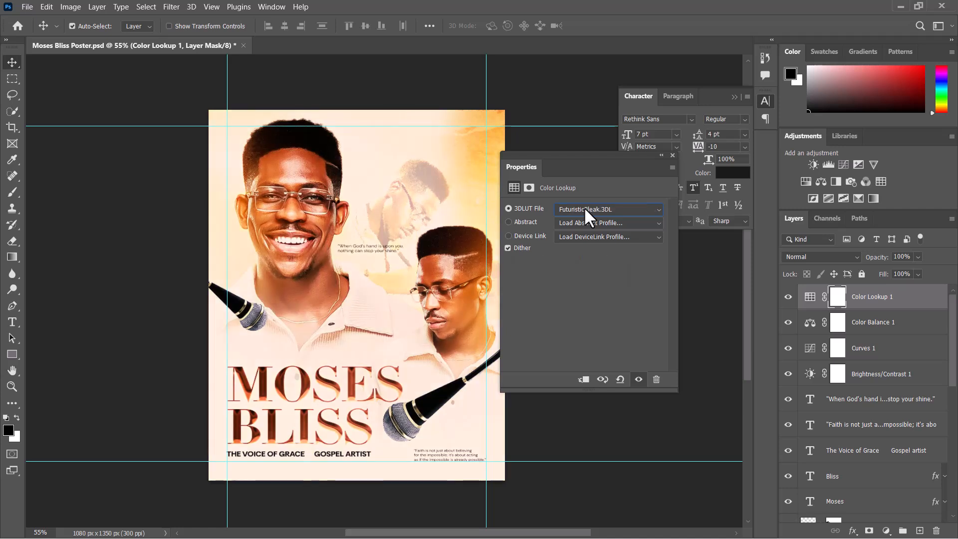
key("Down")
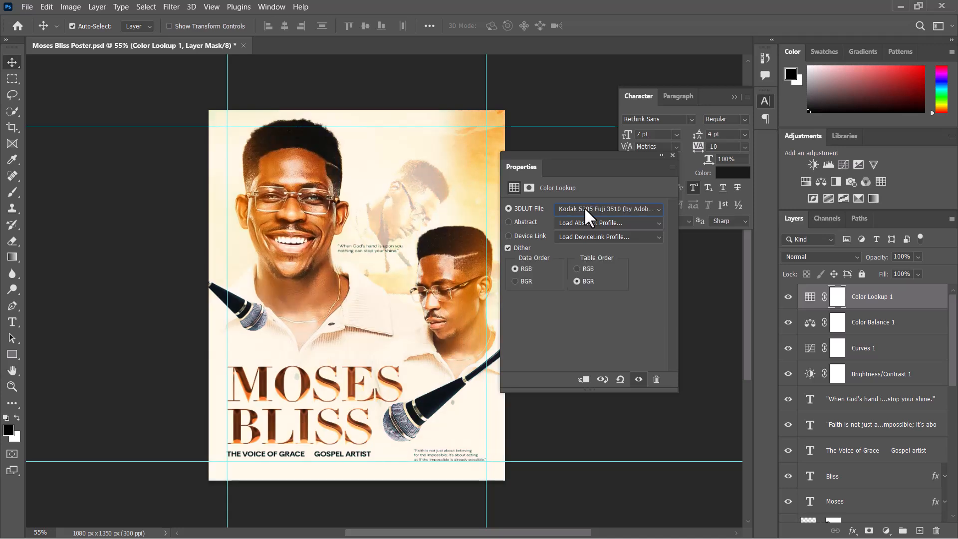
key("Down")
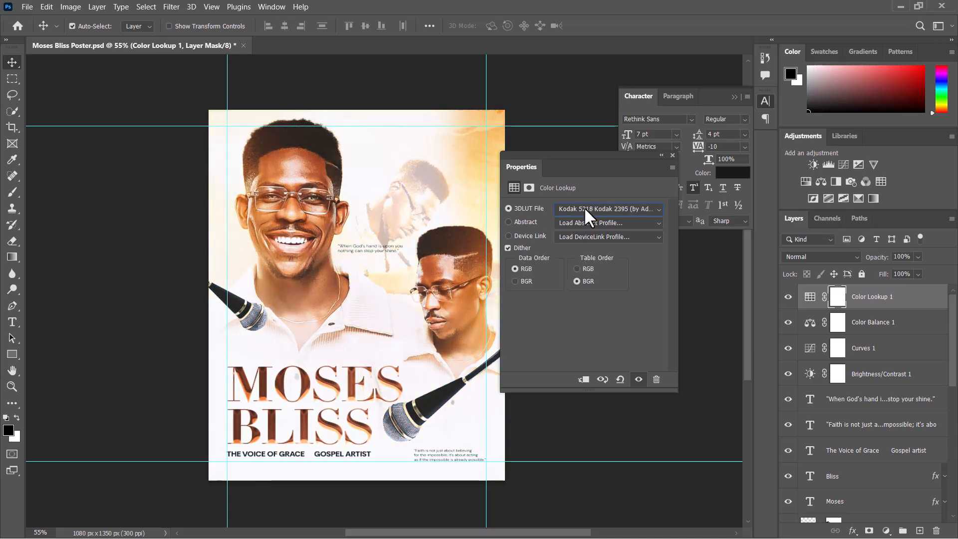
key("Down")
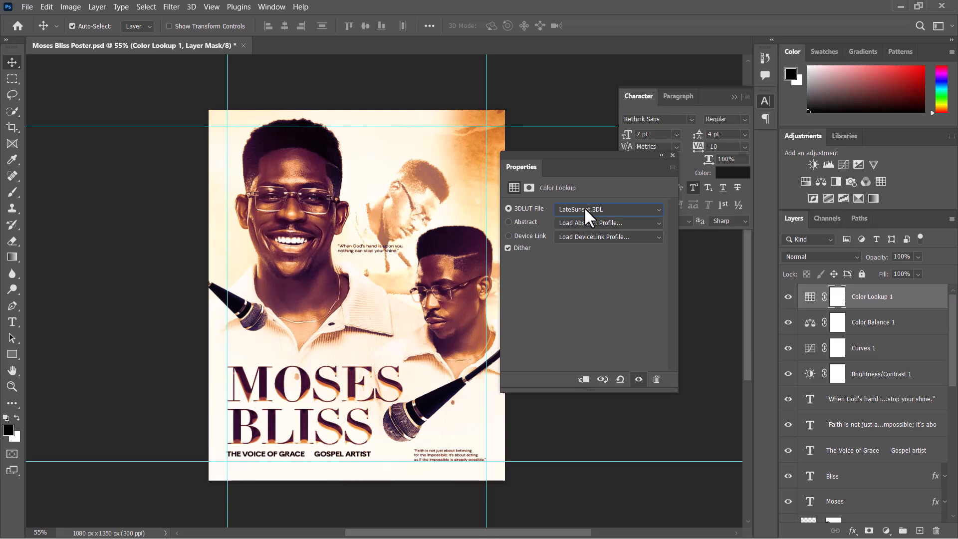
key("Down")
key("Down")
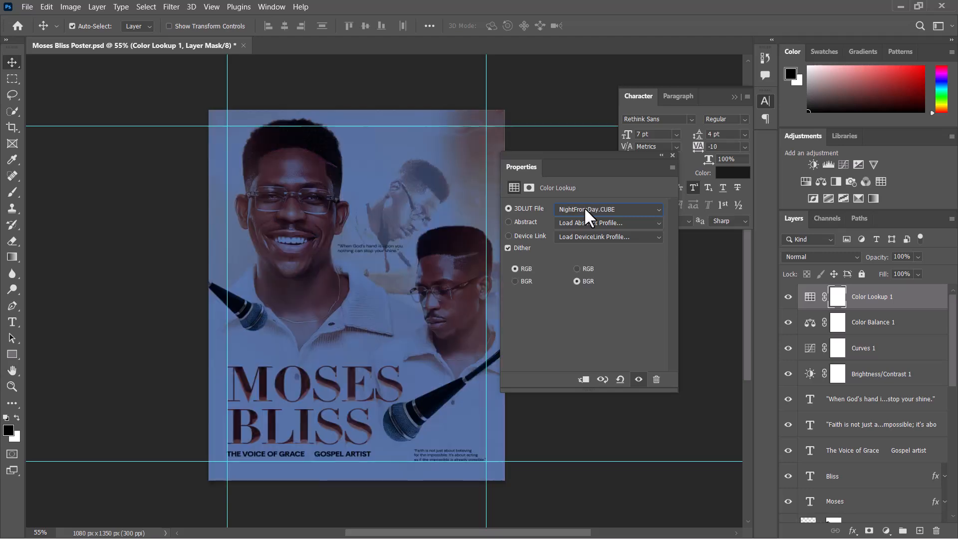
key("Down")
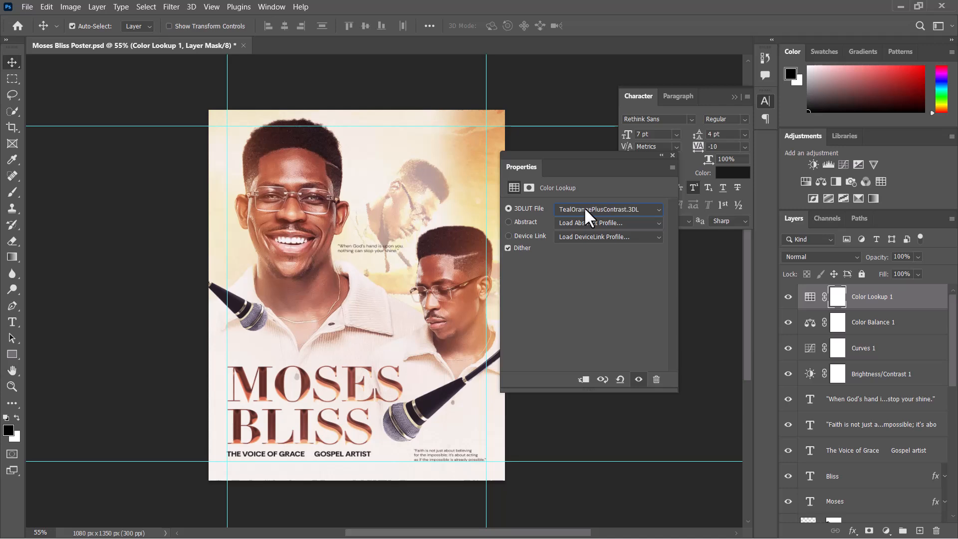
key("Down")
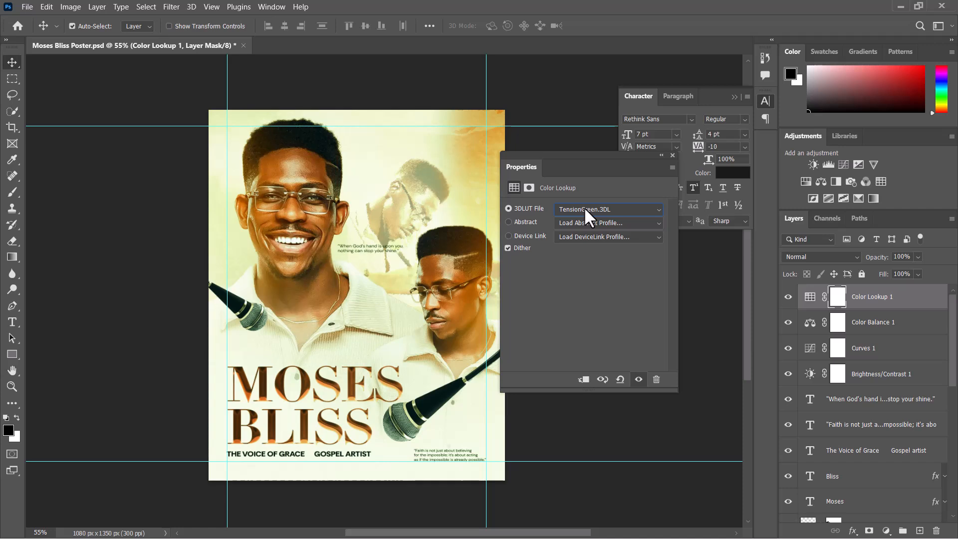
key("Down")
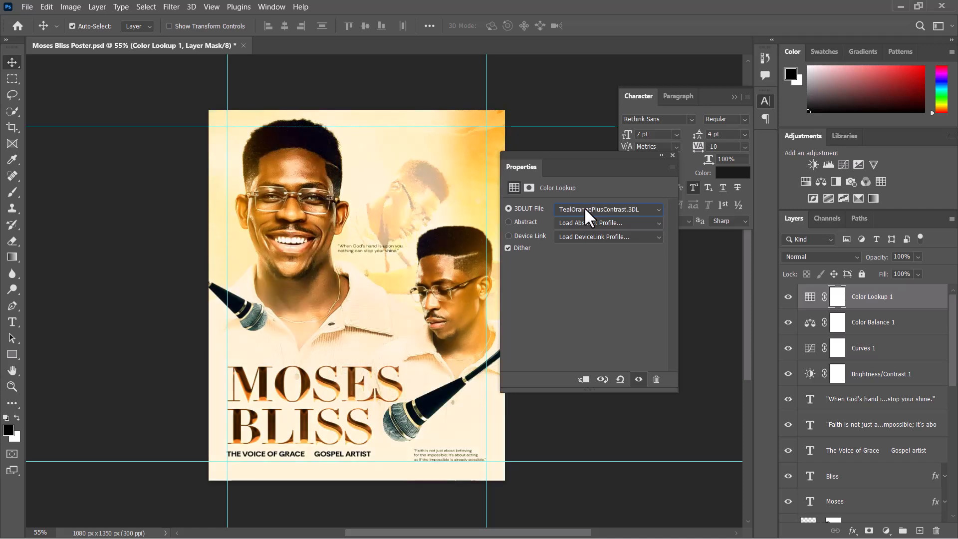
Try the 3DLUT presets on the poster in reverse order, from TensionGreen.3DL back to 2Strip.look.
key("Up")
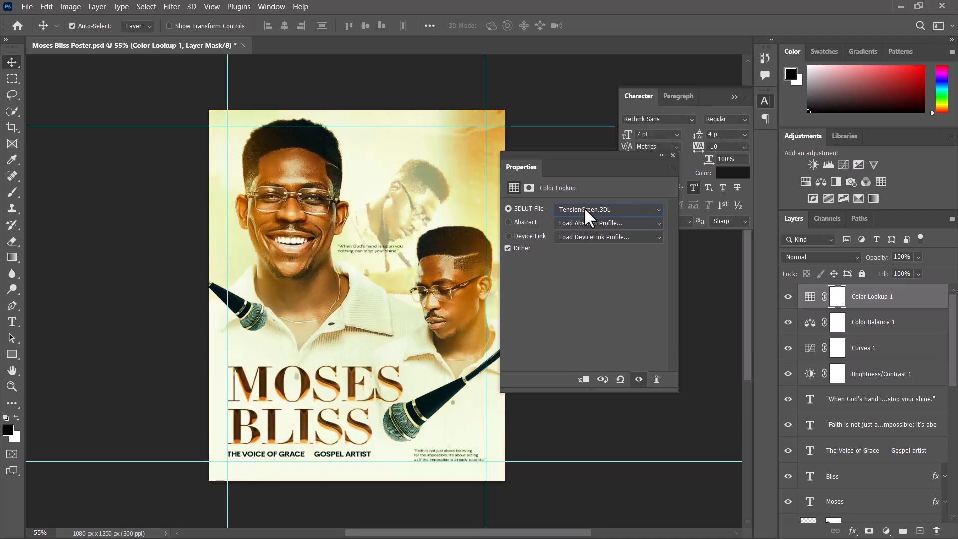
key("Up")
key("Up")
key("Up")
key("Up")
key("Up")
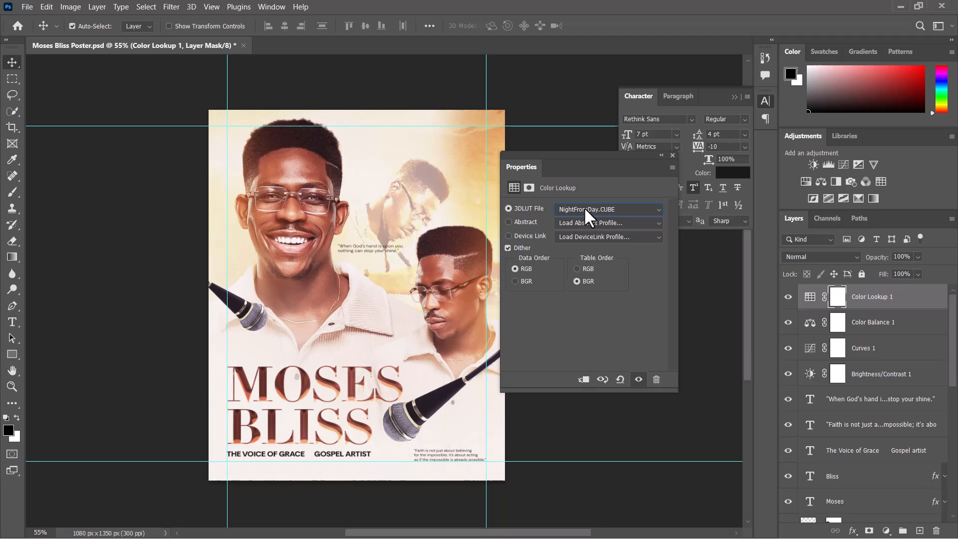
key("Up")
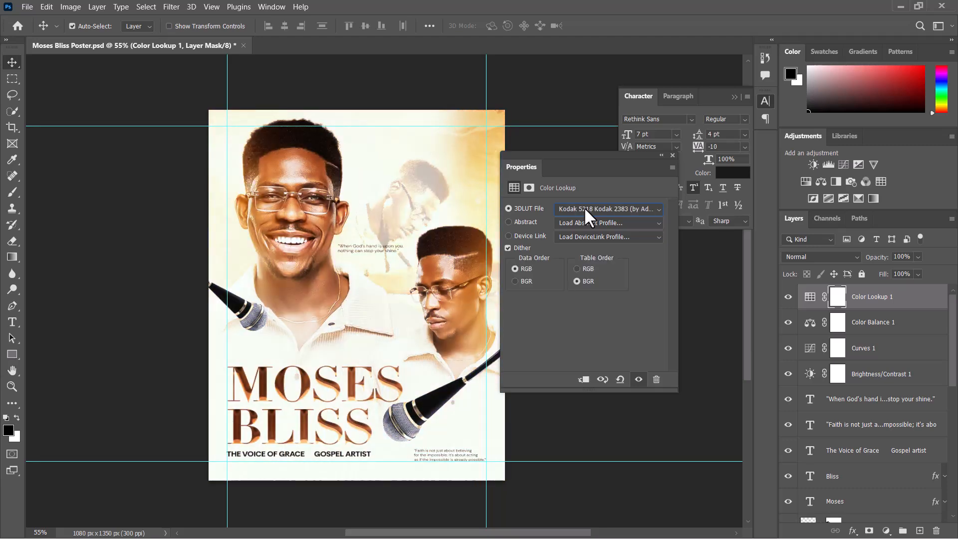
key("Up")
key("Up")
key("Up")
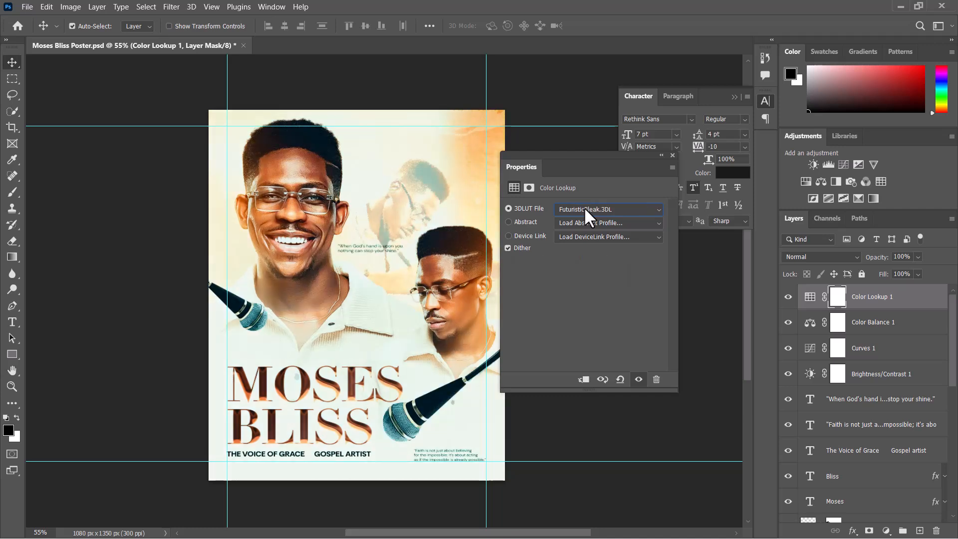
key("Up")
key("Up")
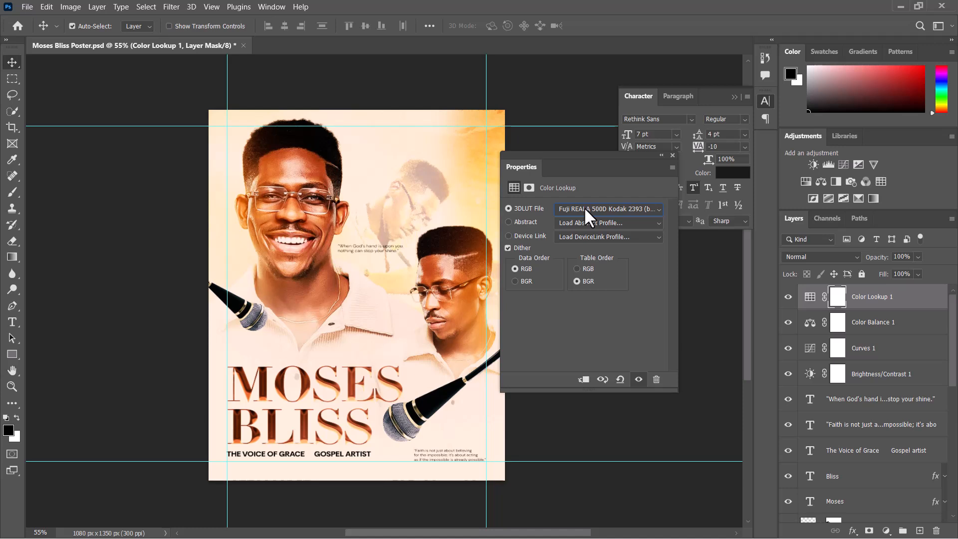
key("Up")
key("Up")
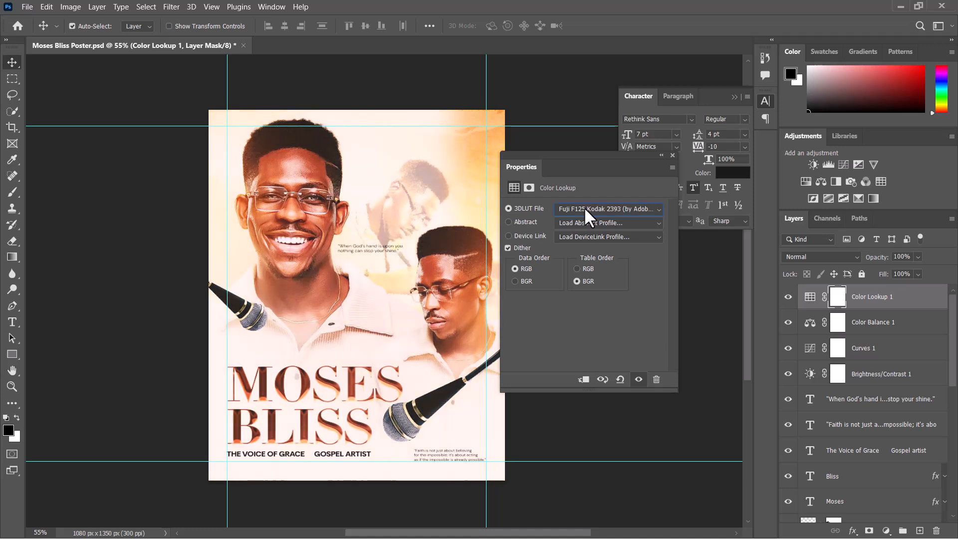
key("Up")
key("Up")
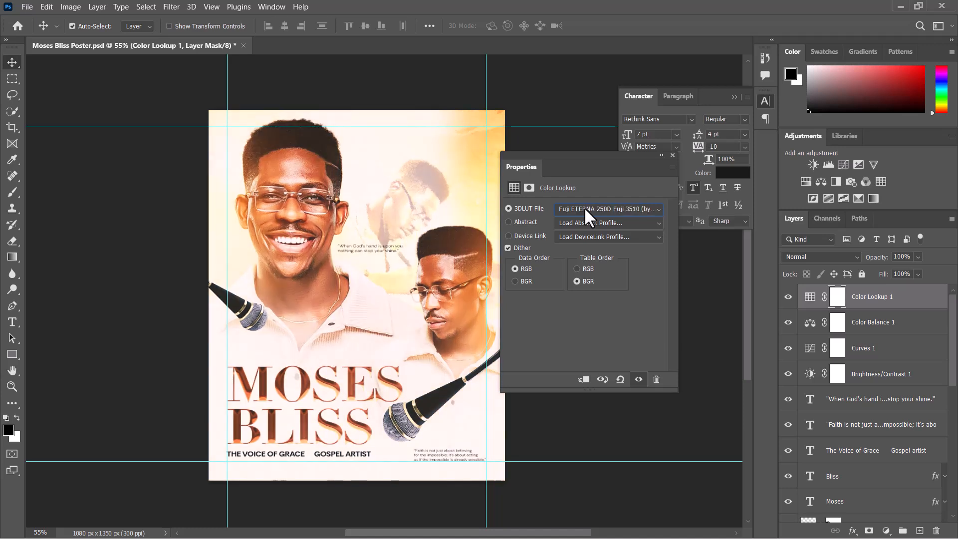
key("Up")
key("Up")
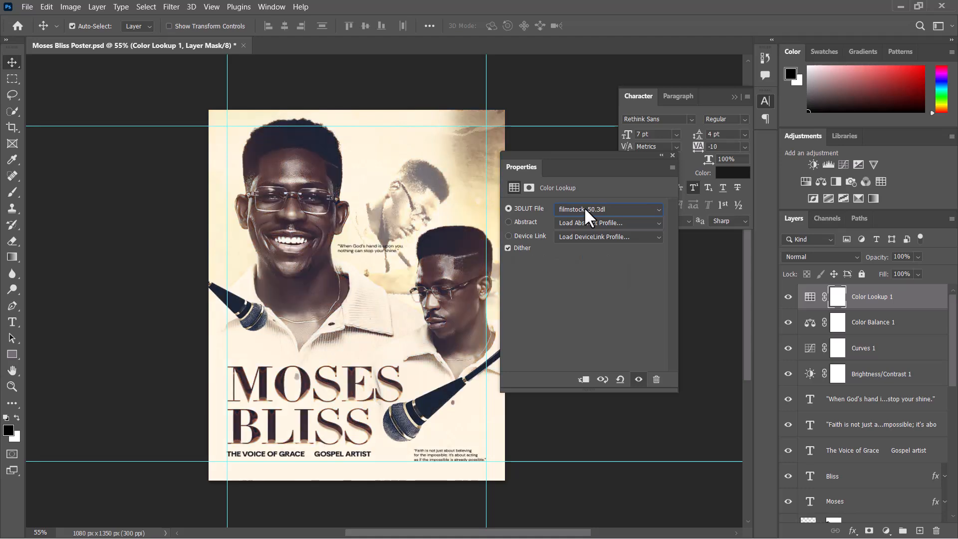
key("Down")
key("Up")
key("Up")
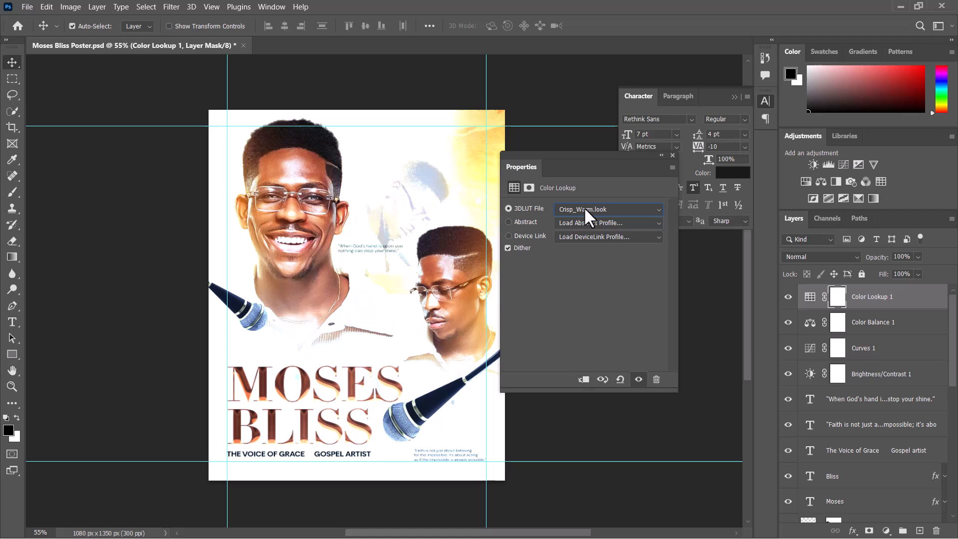
key("Up")
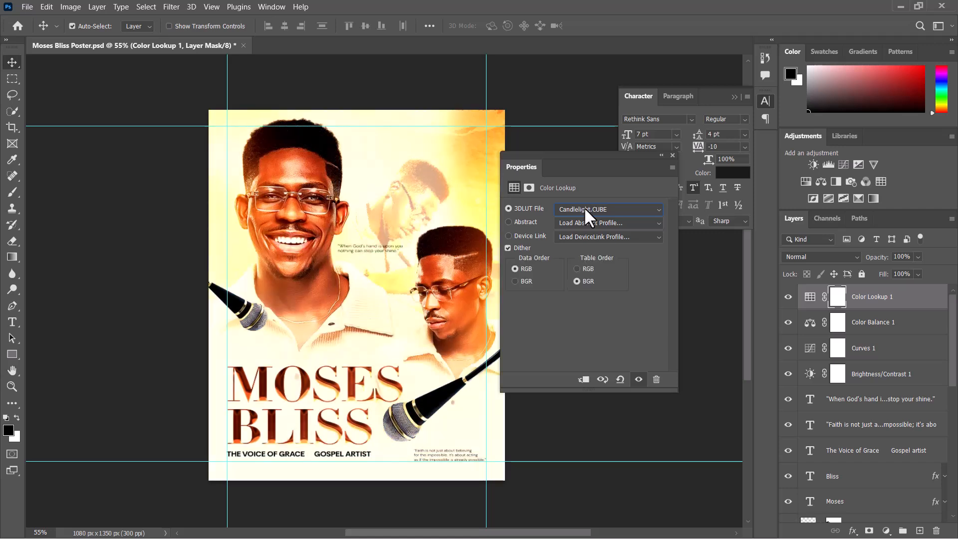
key("Up")
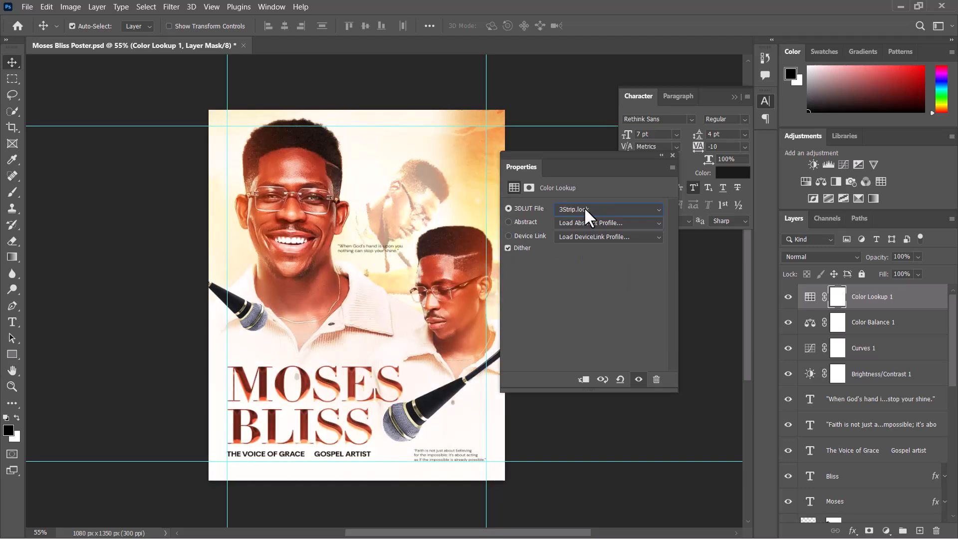
key("Up")
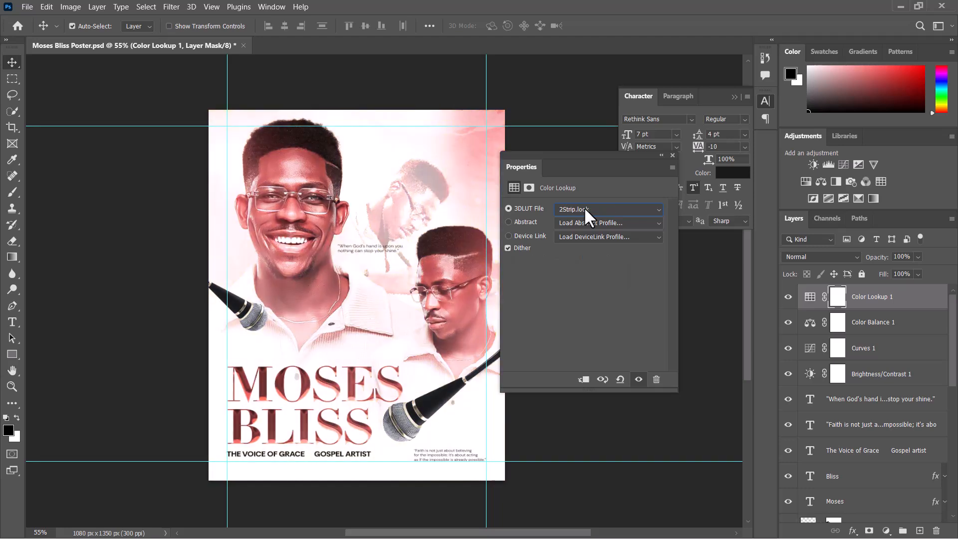
Set the Color Lookup 3DLUT file to TensionGreen.3DL, check the graded poster closer up and collapse the adjustment's settings.
left_click(584, 207)
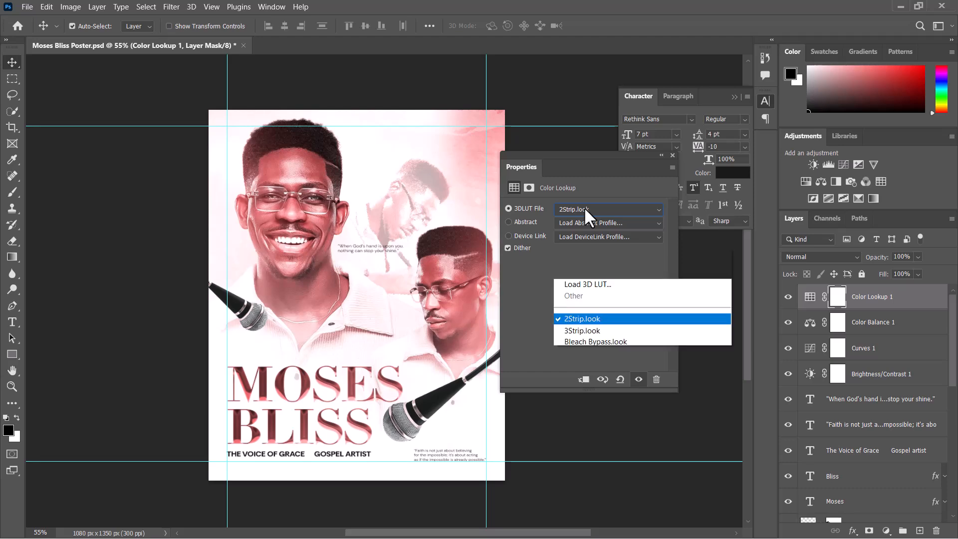
left_click(599, 339)
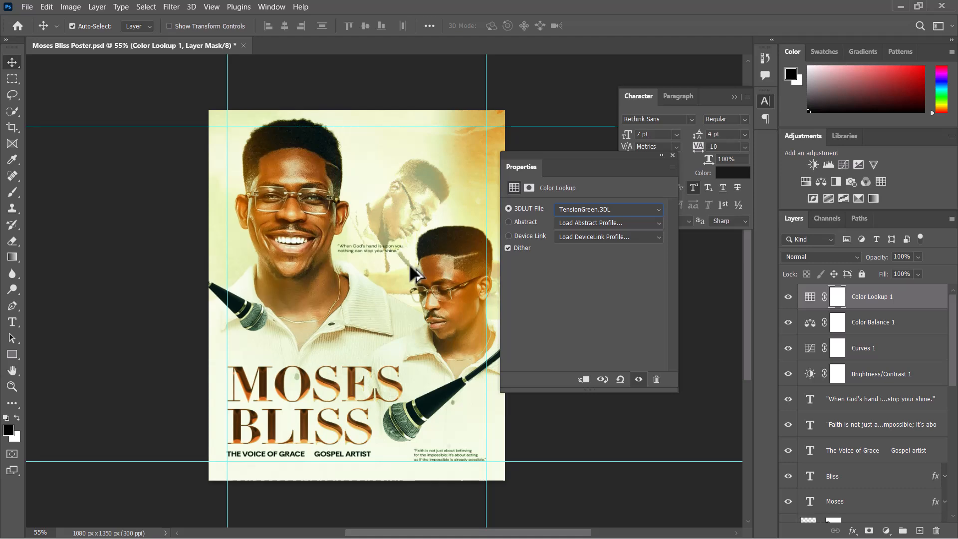
left_click_drag(405, 248, 377, 248)
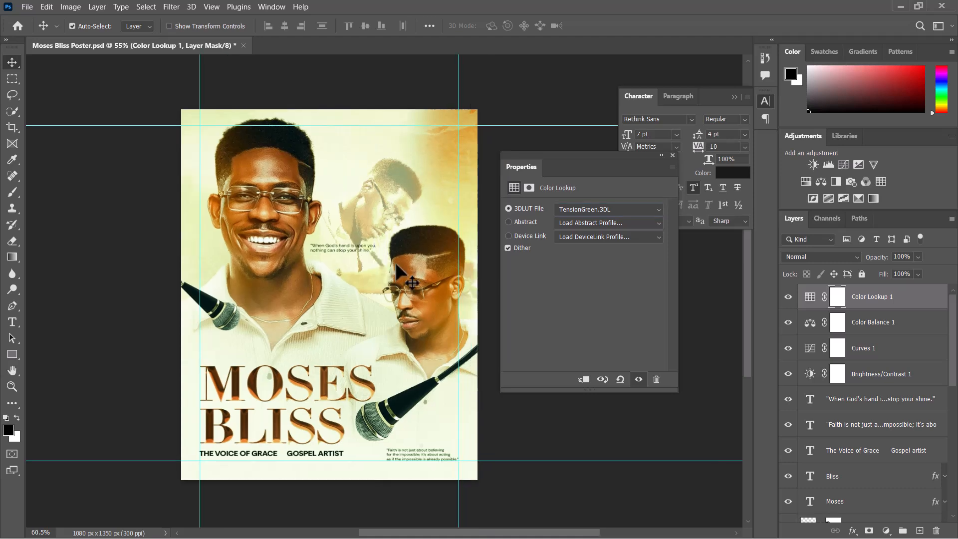
scroll(399, 264, "up", 1)
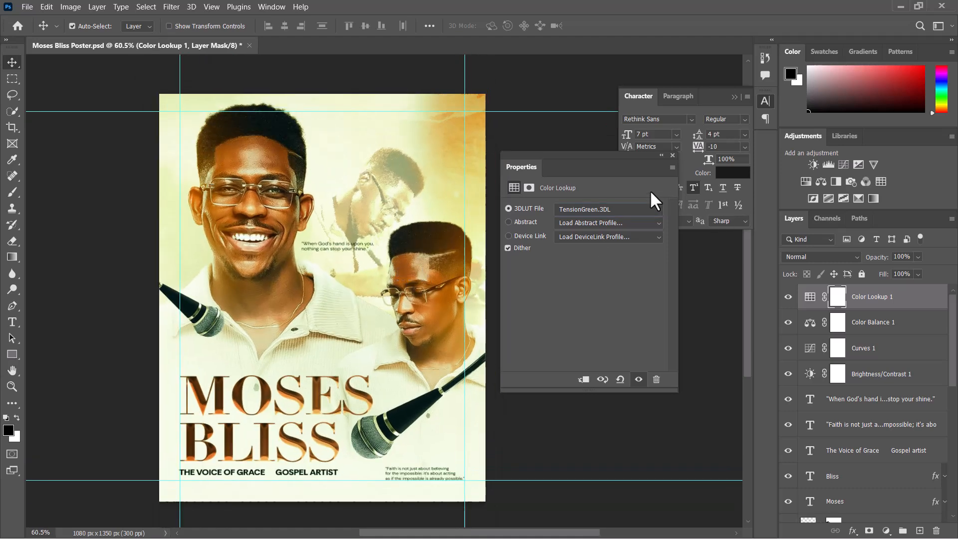
left_click(662, 155)
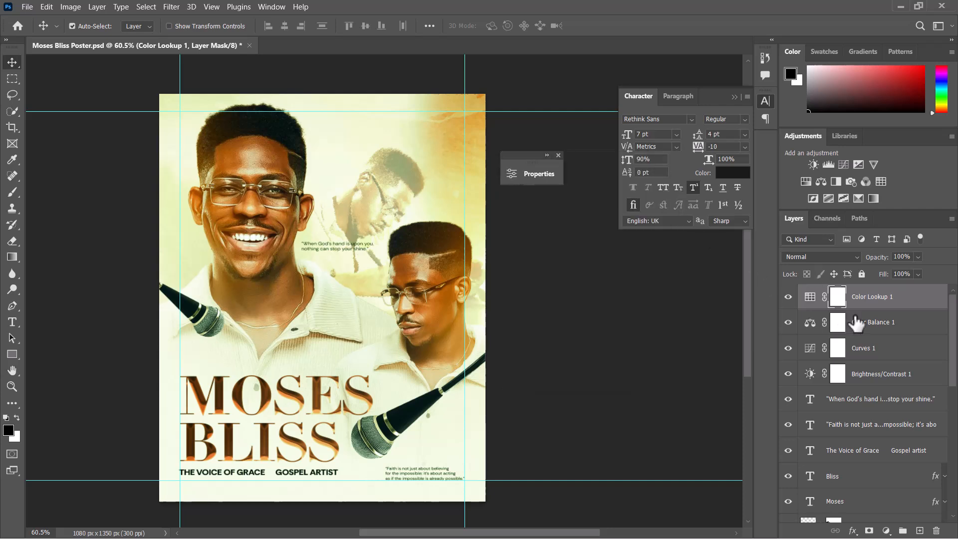
Stamp all visible layers into a new layer at the top of the stack, then hide it and Color Lookup 1.
key("ctrl")
key("ctrl+shift+alt+e")
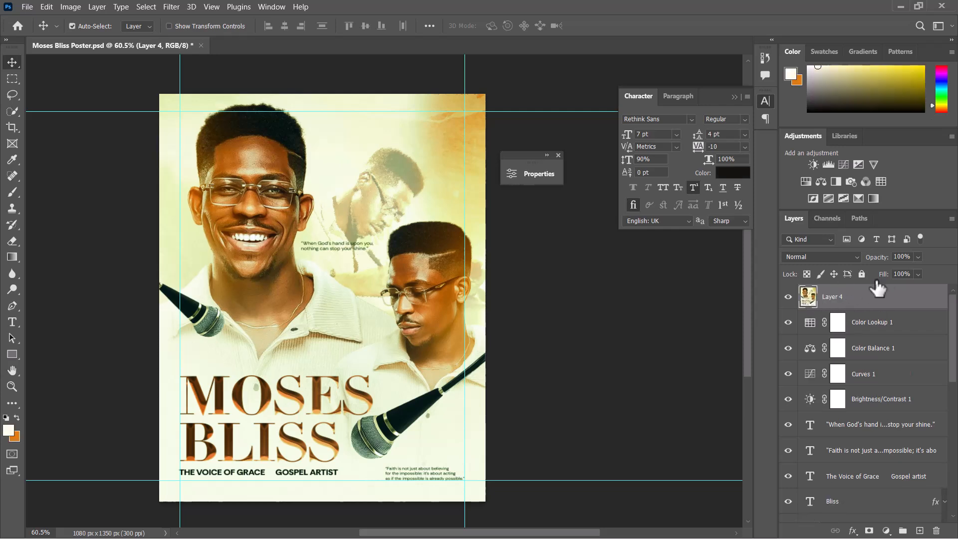
left_click_drag(788, 299, 790, 327)
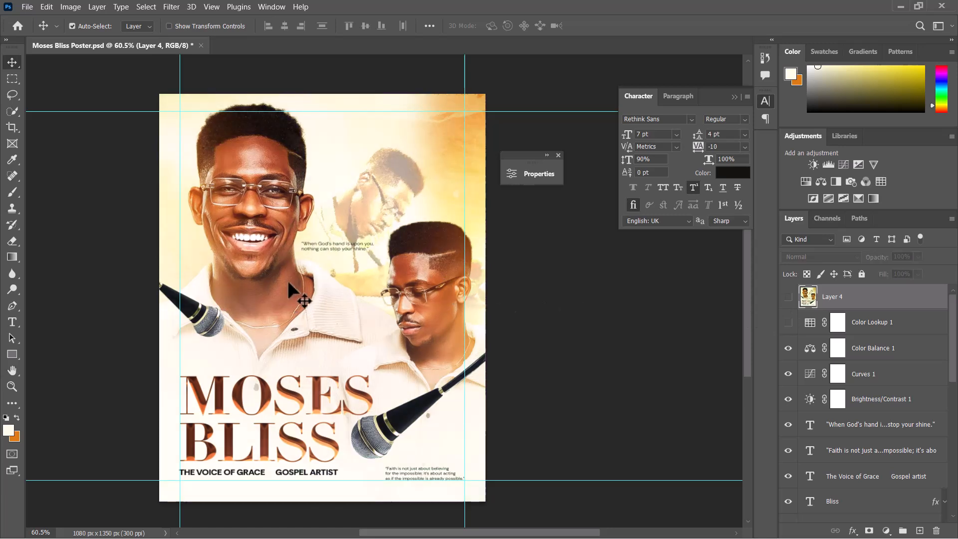
Compare the poster with and without the green-graded stamped layer.
scroll(289, 278, "down", 1)
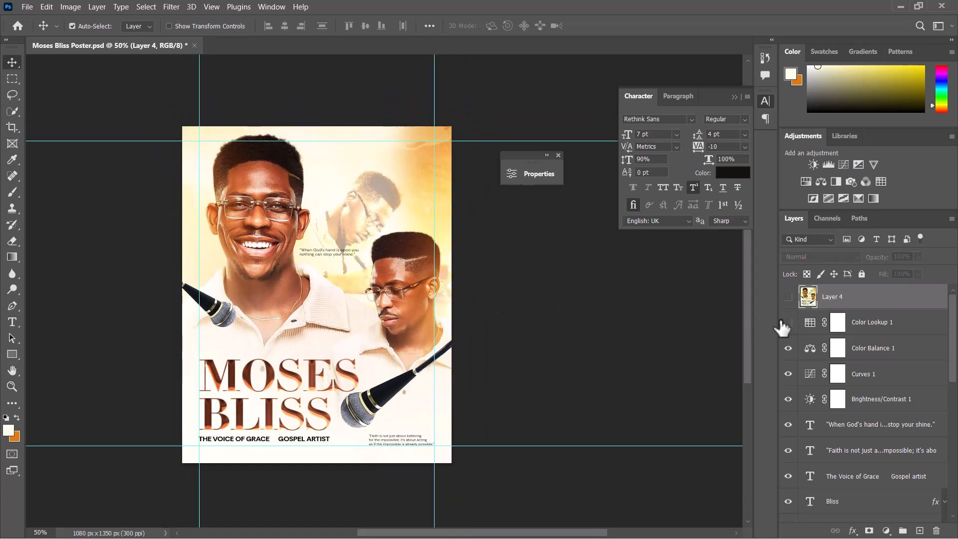
left_click(789, 298)
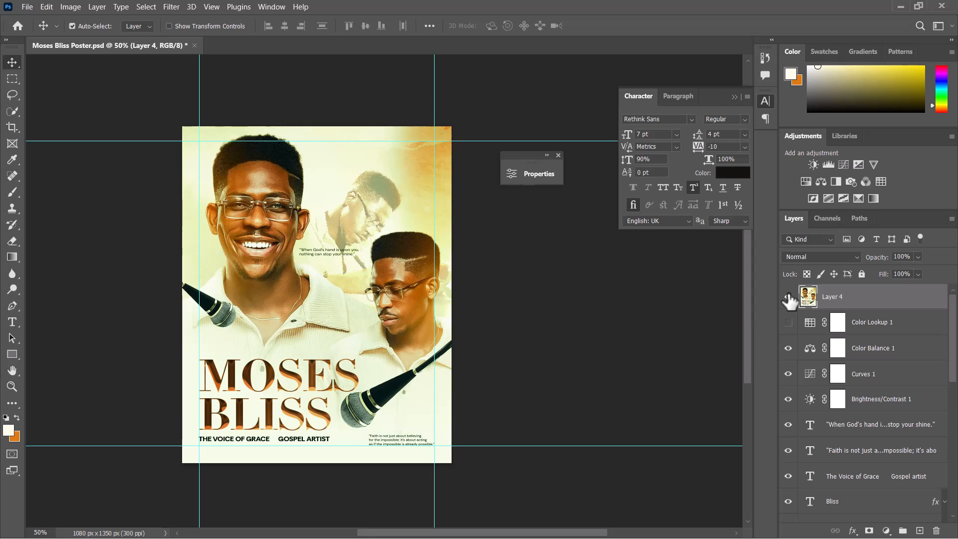
left_click(789, 298)
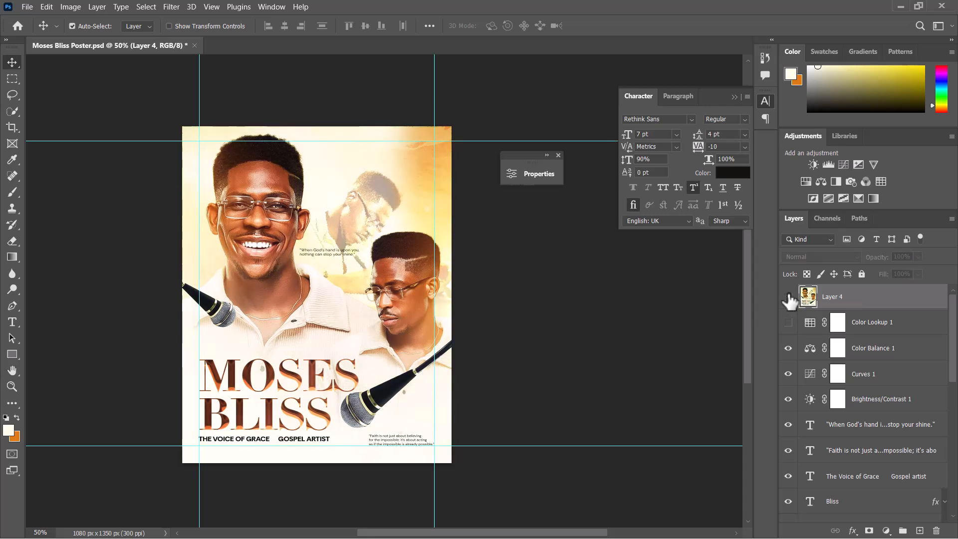
left_click(788, 298)
left_click(788, 298)
Make Color Lookup 1 visible, reopen its settings clear of the large portrait and view the list of 3DLUT presets.
left_click(789, 322)
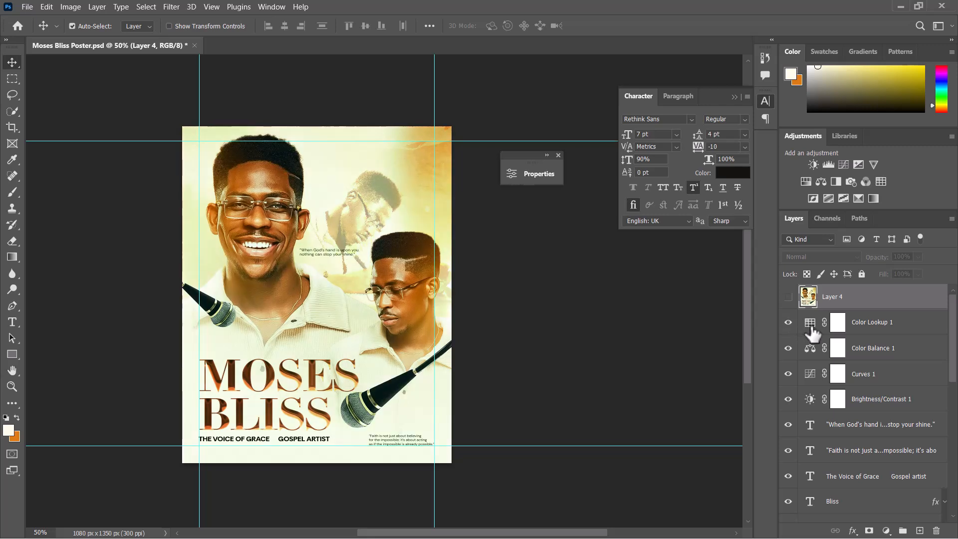
left_click(806, 325)
left_click(532, 174)
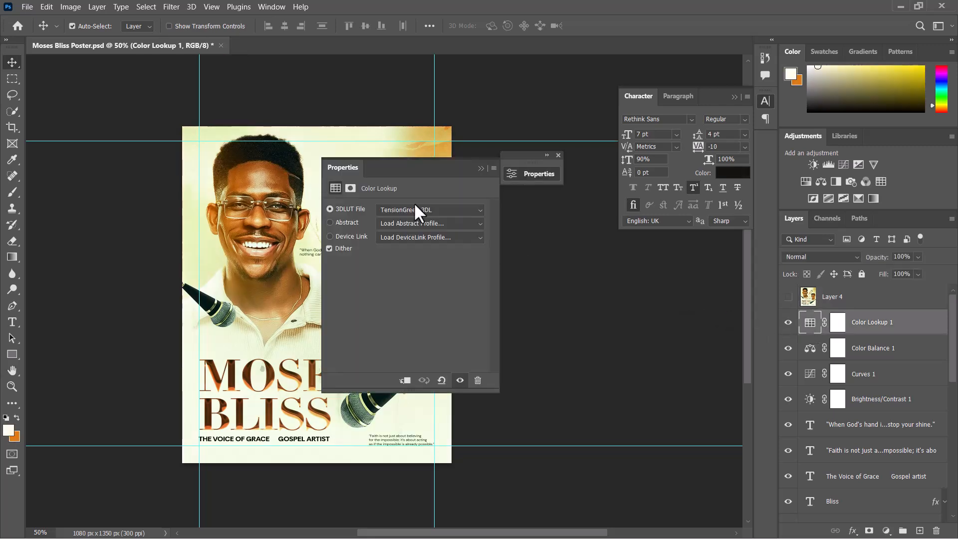
left_click_drag(384, 169, 487, 172)
left_click(492, 210)
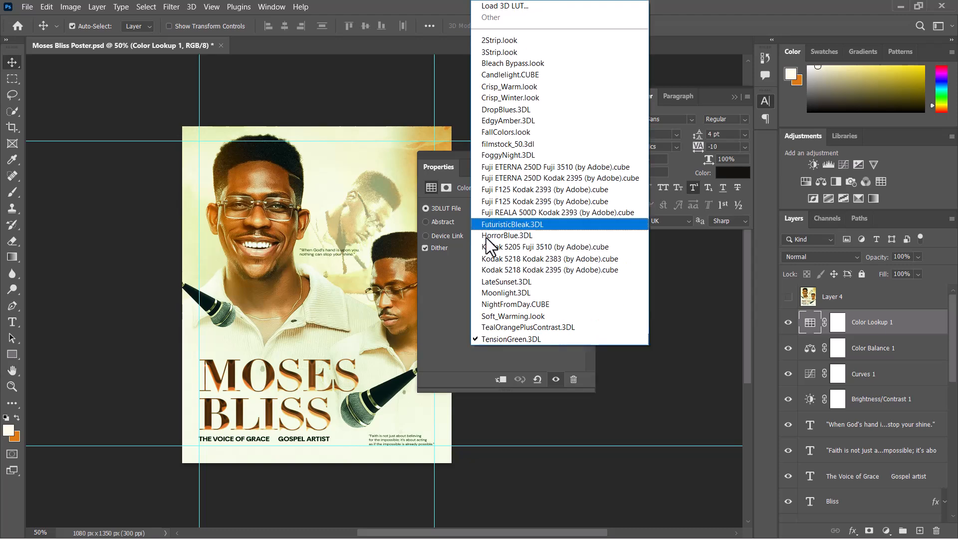
left_click(481, 230)
left_click(503, 211)
left_click(469, 259)
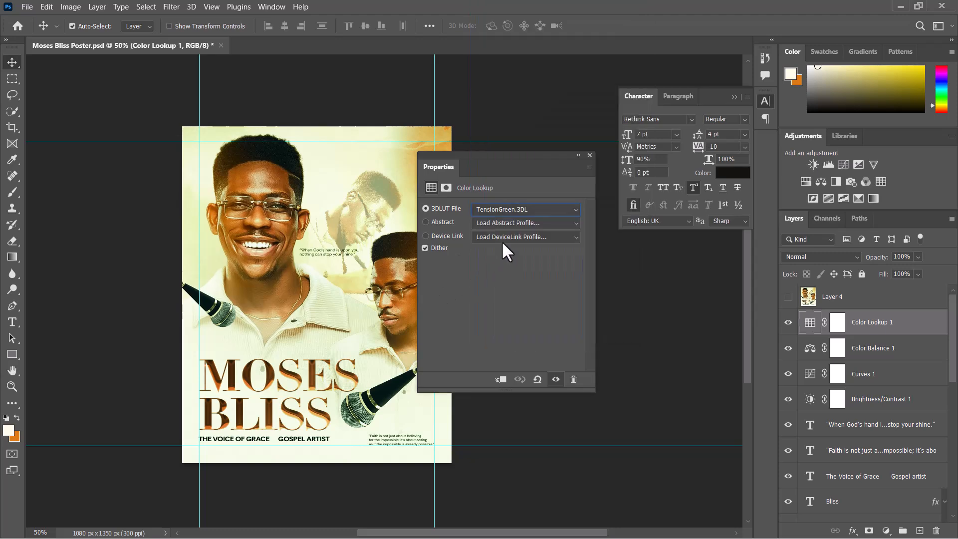
Try the 3DLUT presets upward from TensionGreen.3DL and stop at Fuji ETERNA 250D Fuji 3510.
scroll(505, 211, "up", 3)
scroll(504, 212, "up", 1)
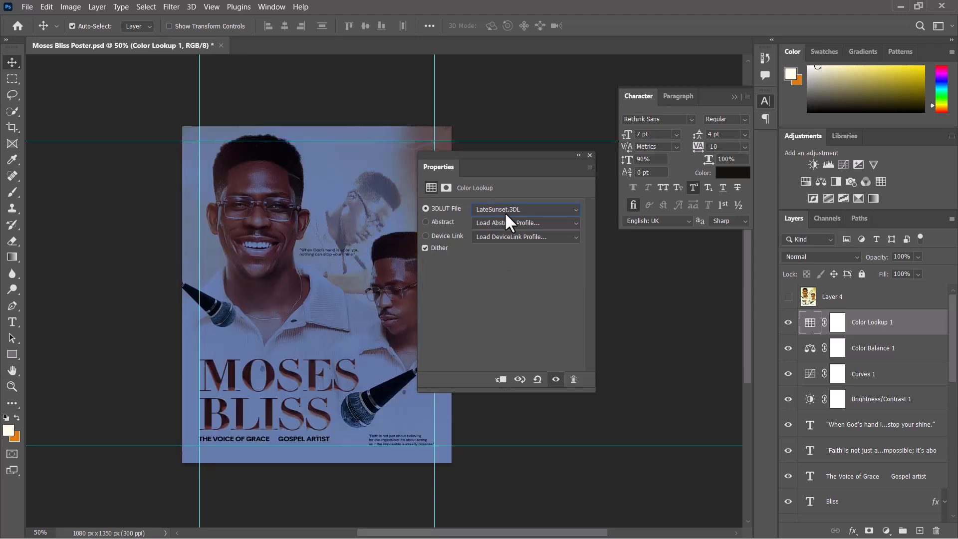
scroll(505, 212, "up", 3)
scroll(505, 212, "up", 3)
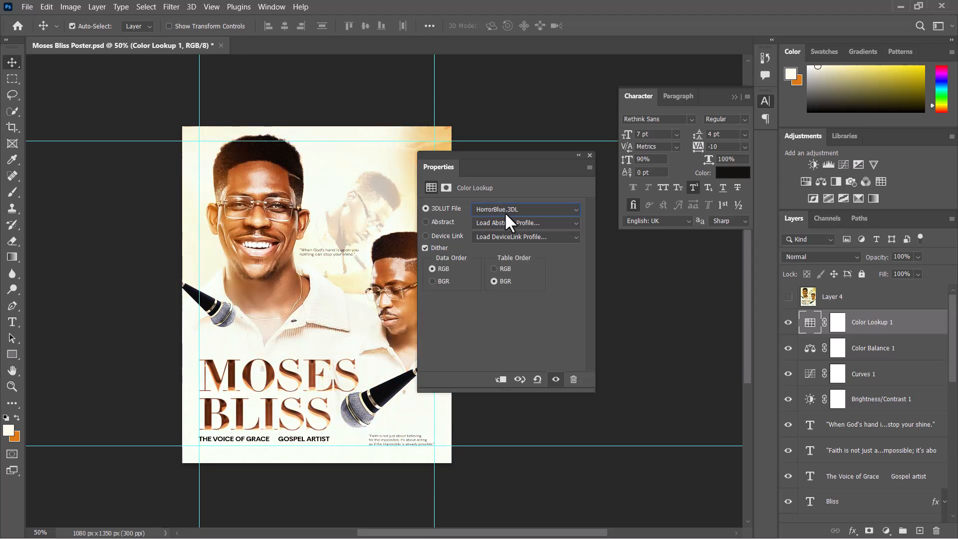
scroll(505, 212, "up", 2)
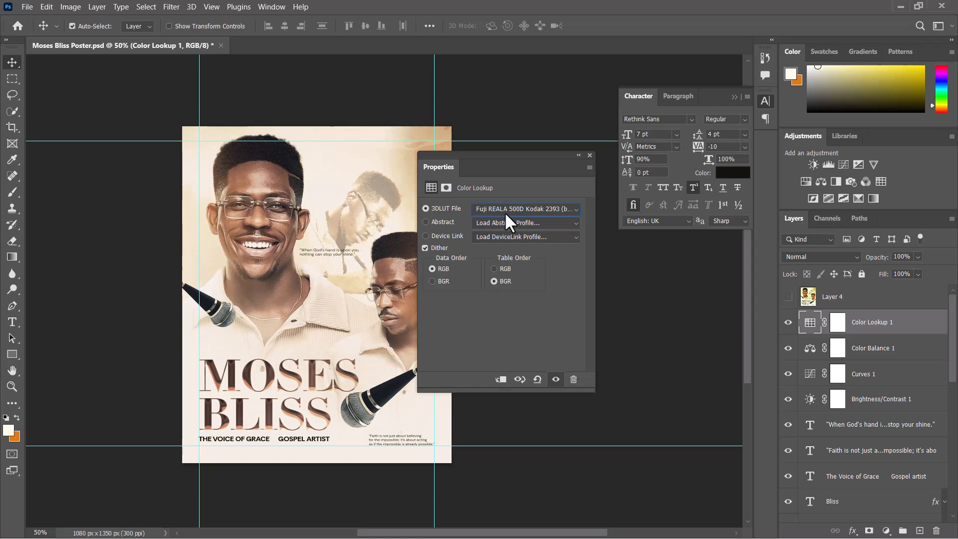
scroll(505, 212, "up", 3)
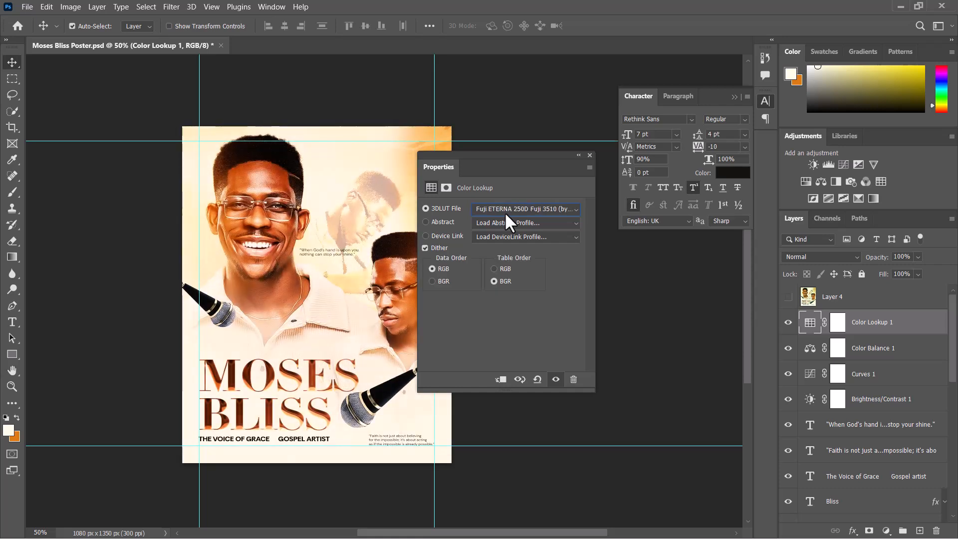
Close the Color Lookup settings, hide the Color Lookup 1 layer and check the poster without it.
left_click(590, 156)
left_click(789, 323)
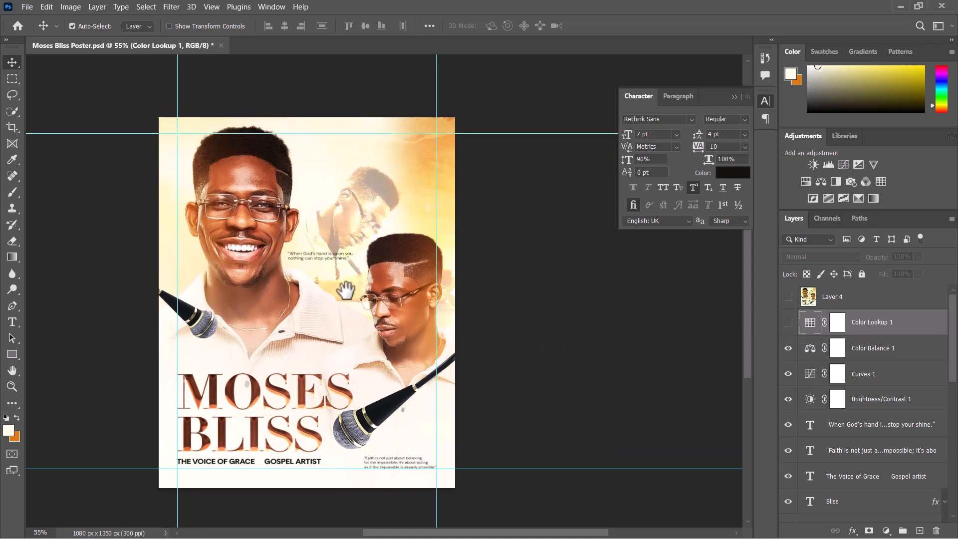
scroll(349, 290, "up", 2)
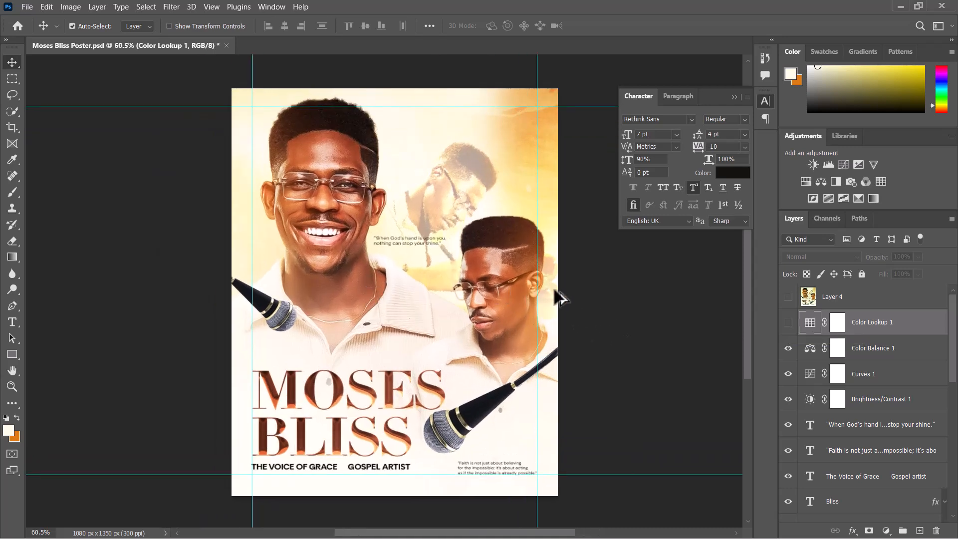
scroll(561, 297, "up", 1)
scroll(562, 297, "down", 1)
Save a copy of the poster as a JPEG named Moses Bliss Poster in the Images folder, at Maximum quality 12 with Baseline ("Standard") format.
key("ctrl")
key("alt+ctrl+s")
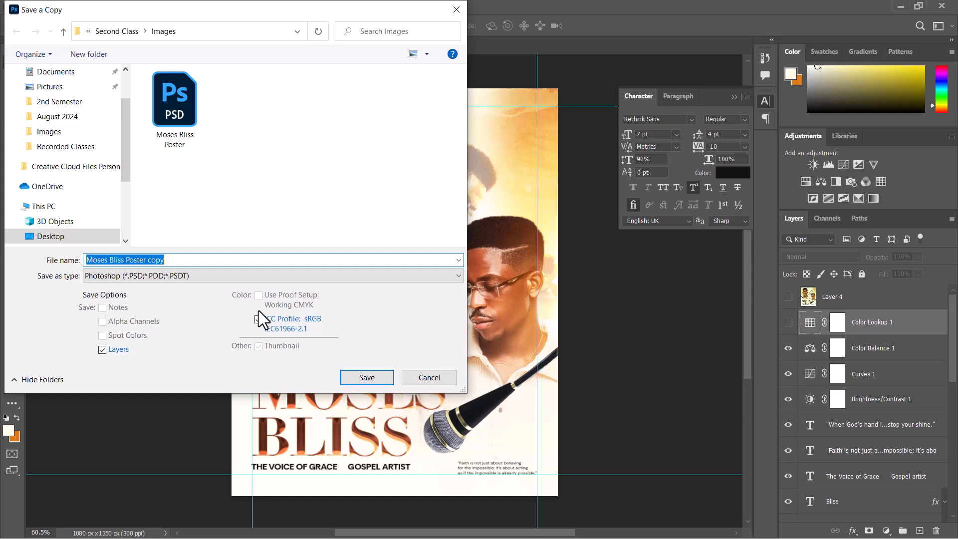
left_click(209, 277)
left_click(163, 368)
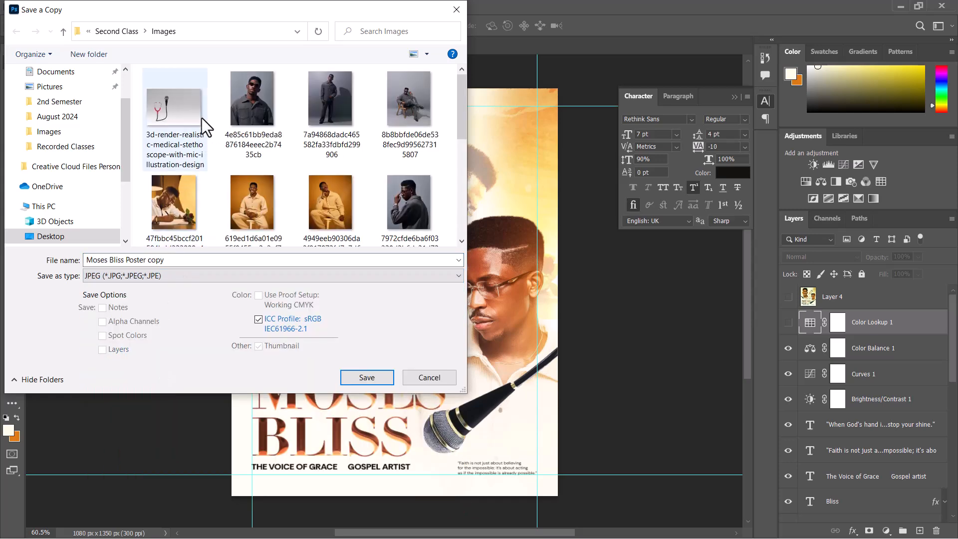
scroll(253, 185, "down", 3)
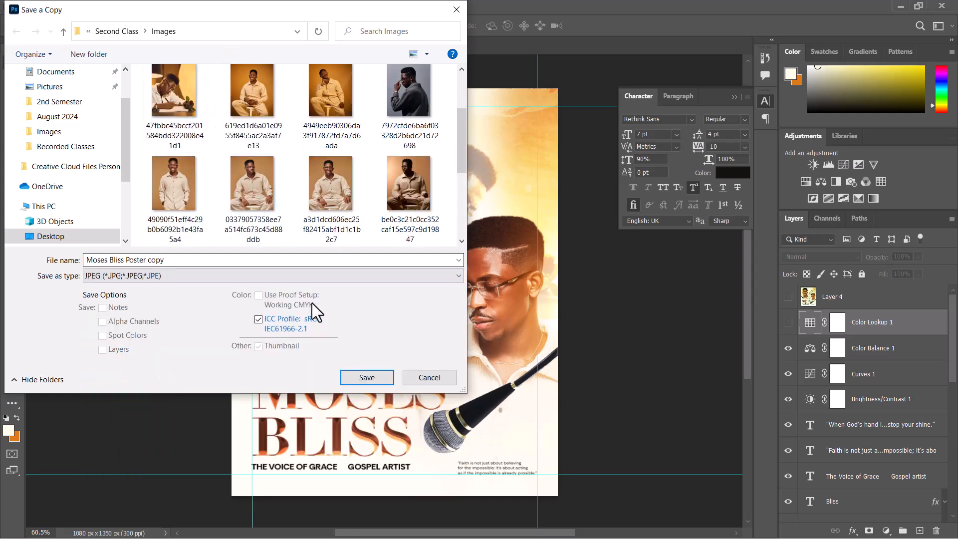
left_click_drag(146, 260, 237, 267)
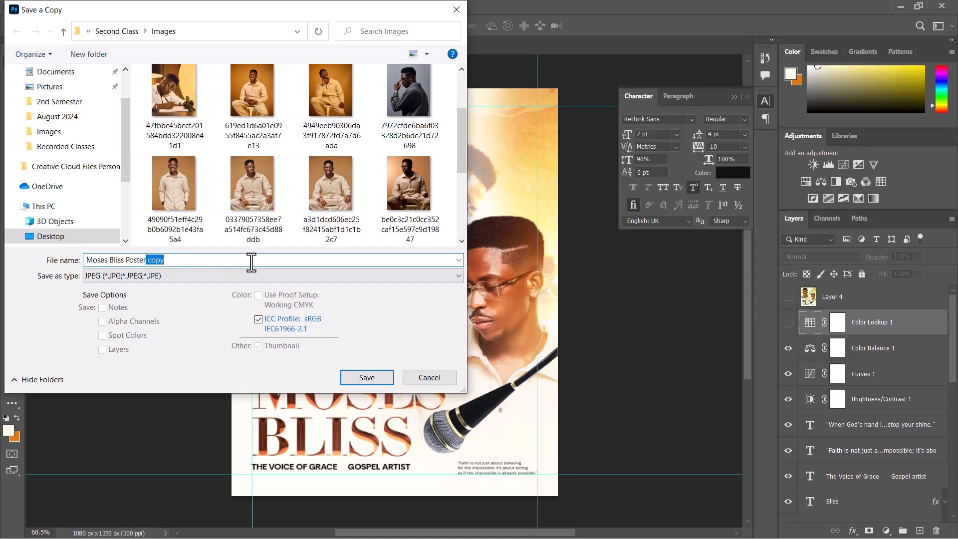
key("BackSpace")
left_click(374, 376)
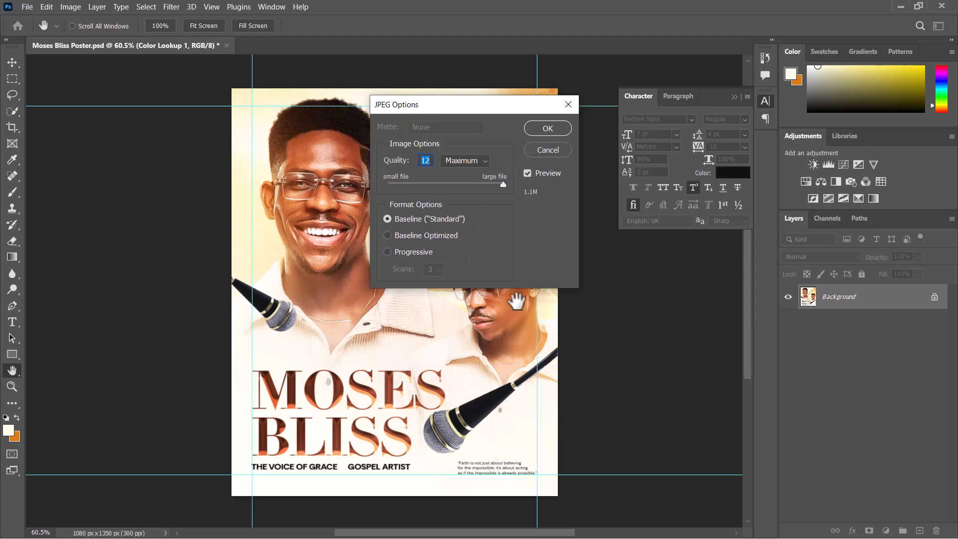
left_click(550, 129)
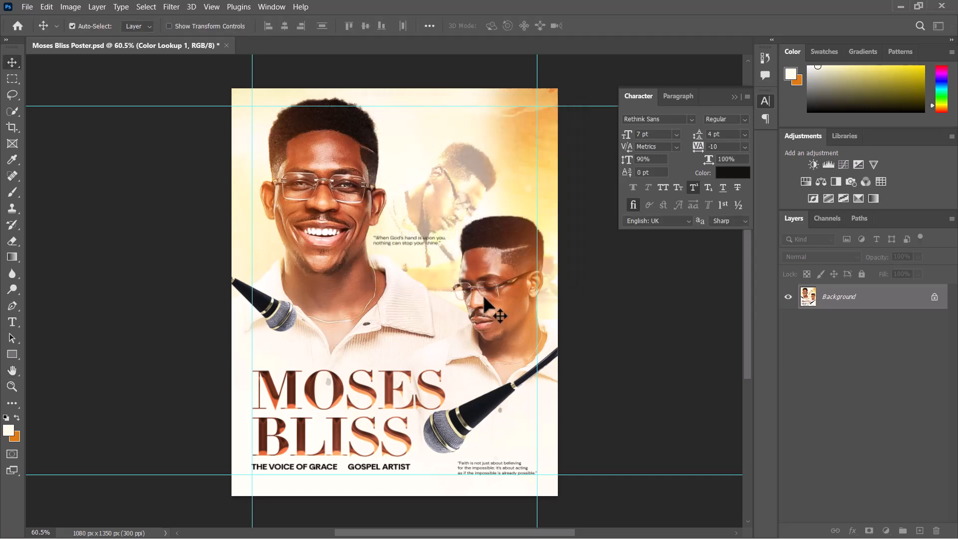
Compare the poster with and without Layer 4 by toggling its visibility, leaving the layer hidden.
scroll(482, 300, "up", 1)
left_click(789, 297)
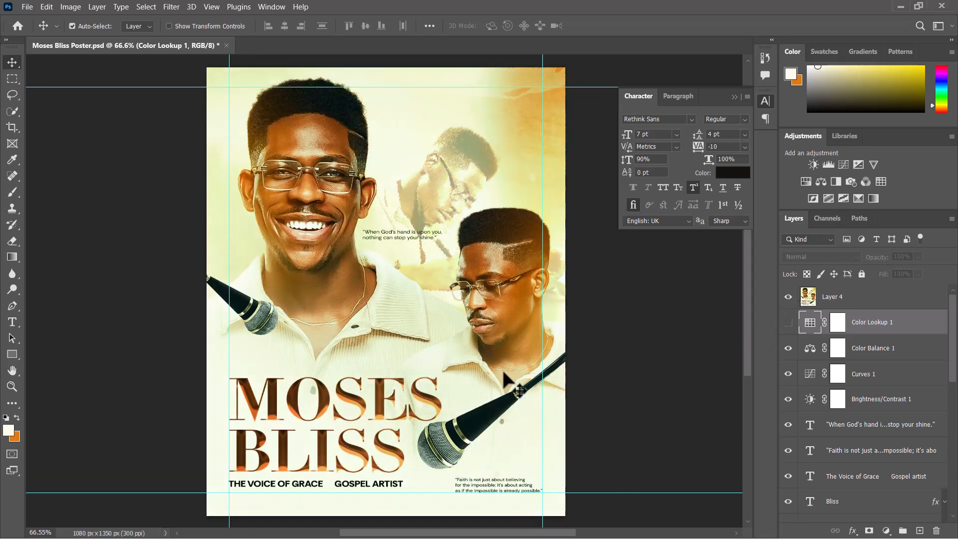
left_click(789, 298)
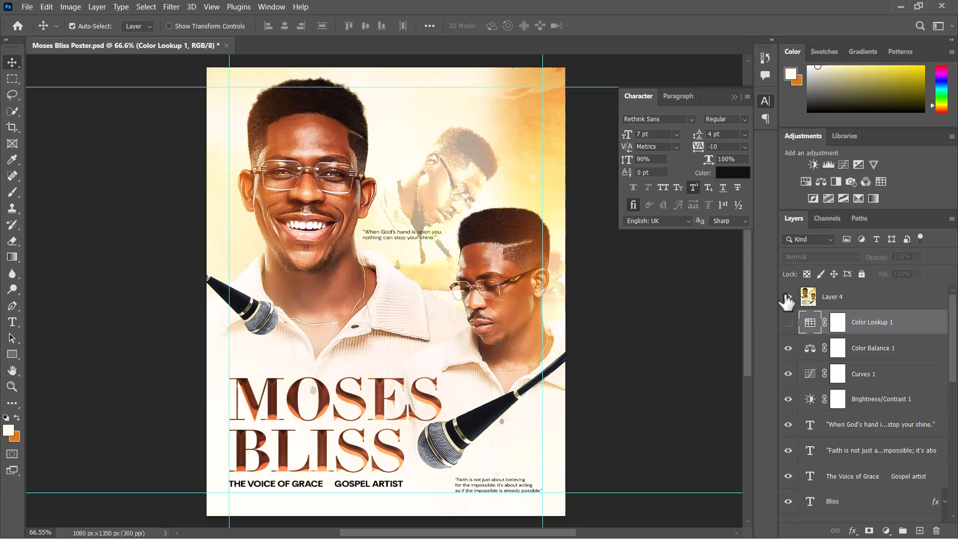
left_click(787, 299)
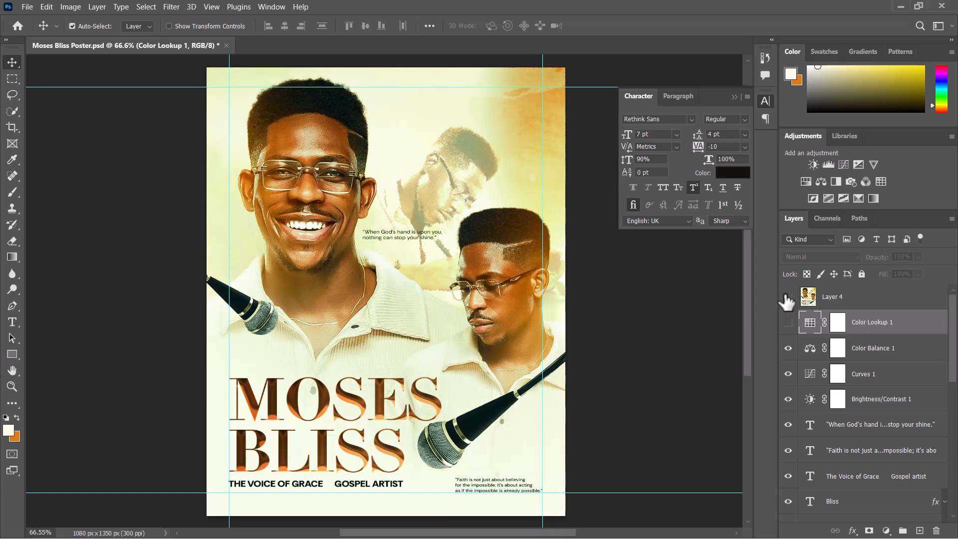
left_click(788, 298)
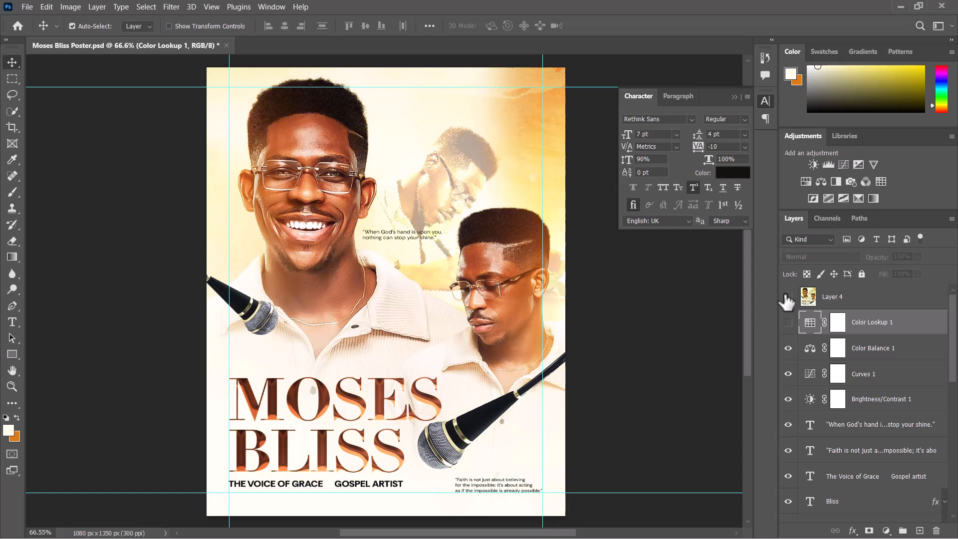